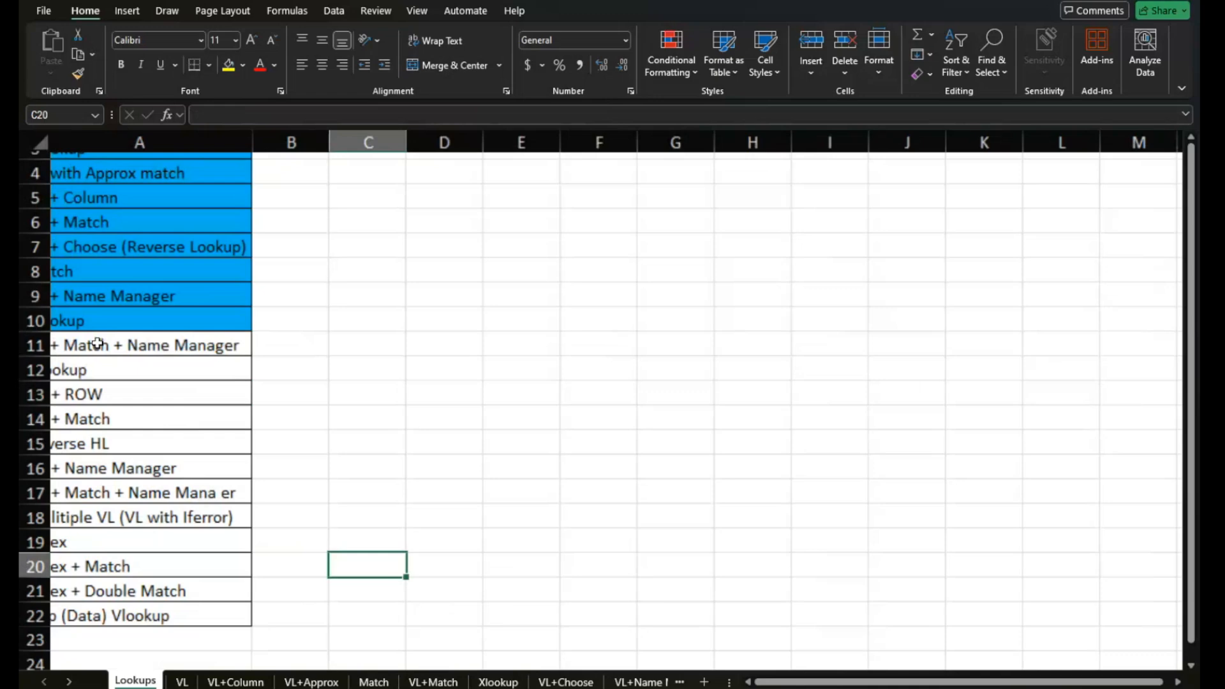
Open the VL sheet and autofit the Date column of the employee table
scroll(97, 344, "up", 2)
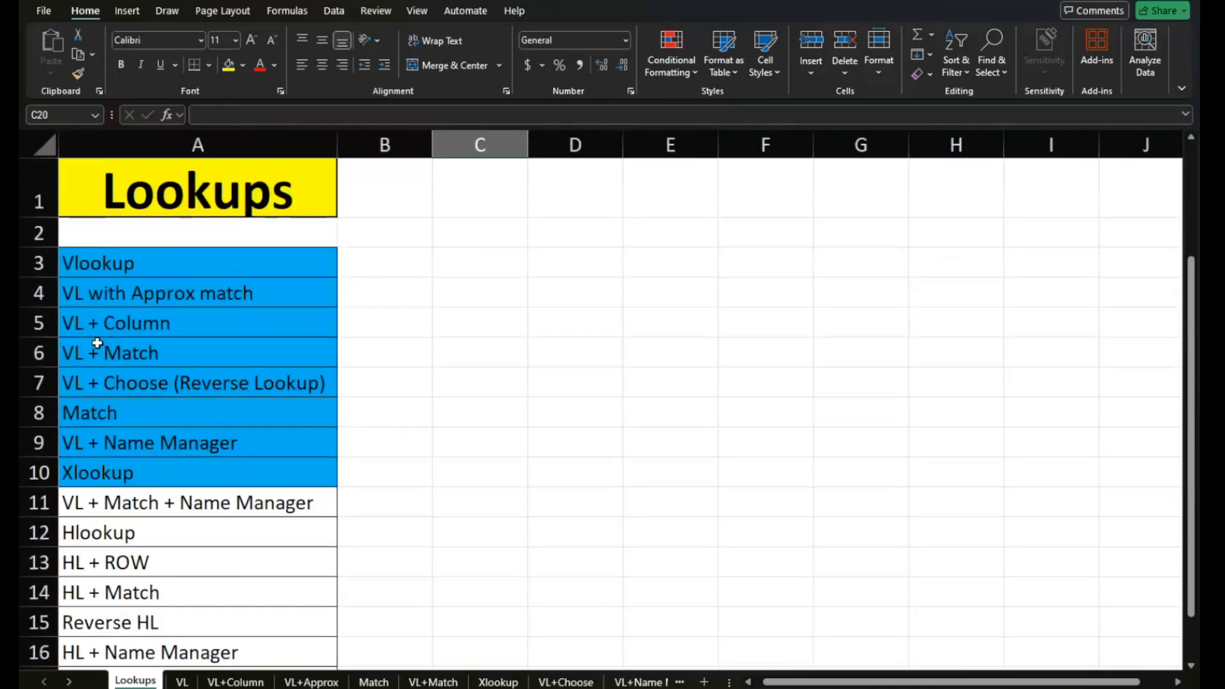
left_click(181, 681)
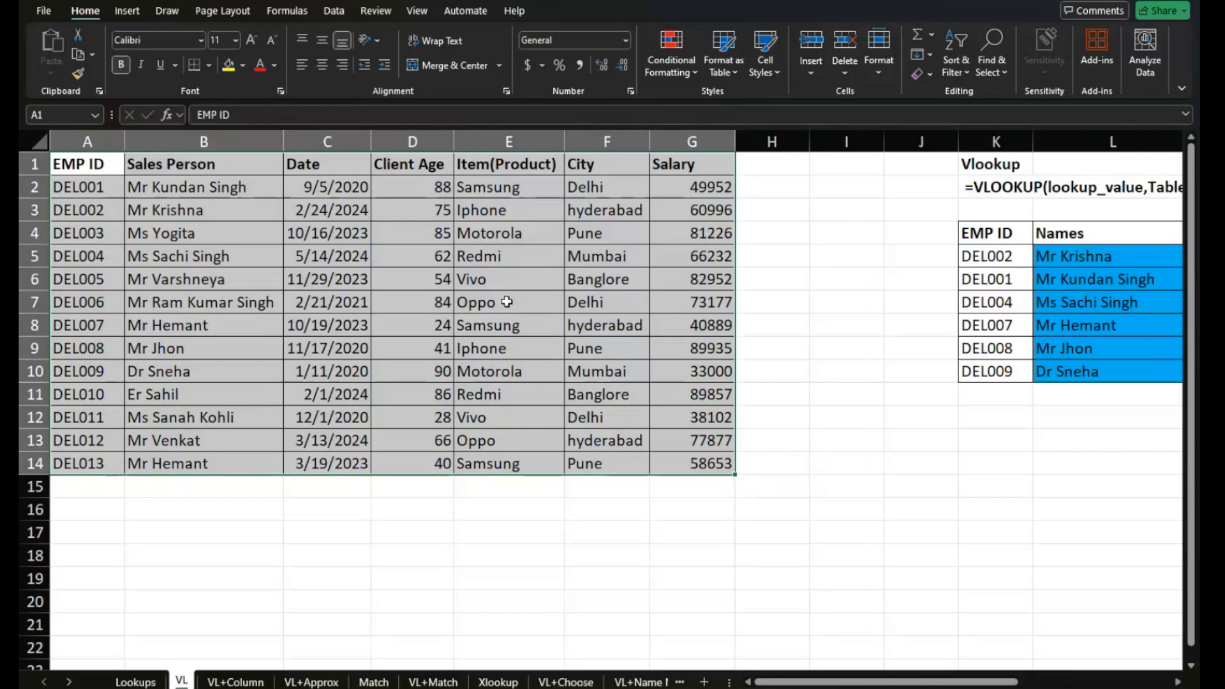
scroll(506, 301, "up", 5)
scroll(506, 301, "down", 8)
scroll(506, 301, "up", 2)
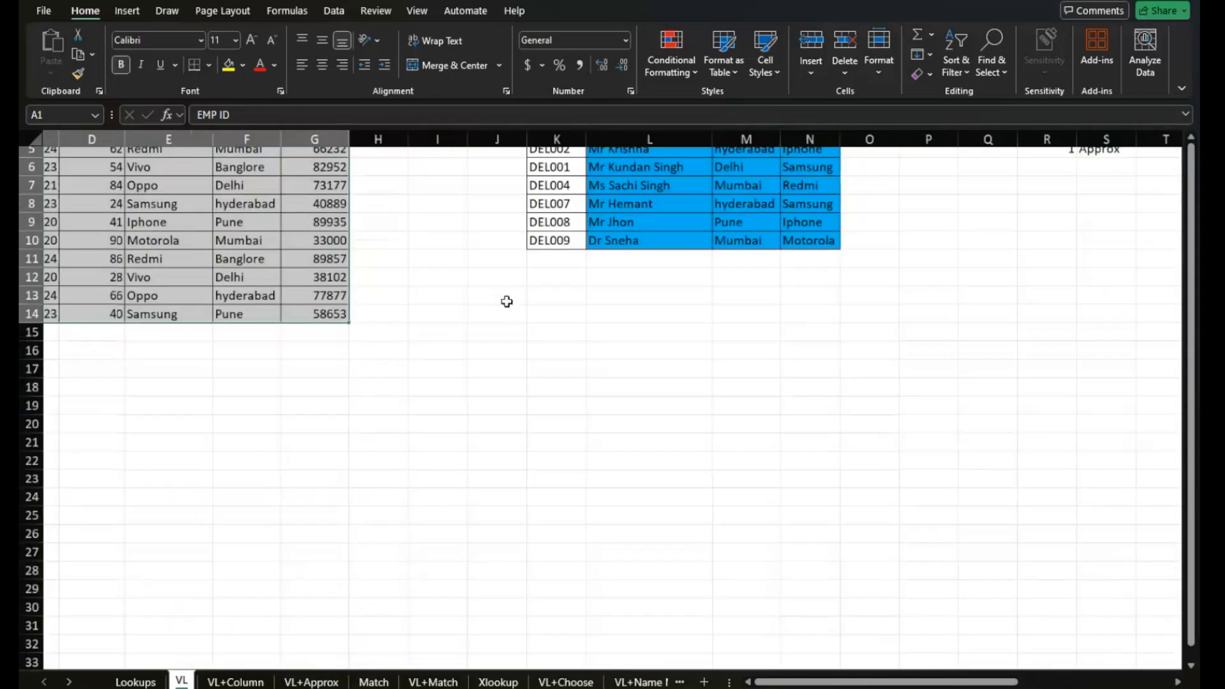
scroll(506, 301, "up", 1)
scroll(506, 301, "up", 2)
scroll(506, 301, "left", 4)
scroll(346, 297, "up", 5)
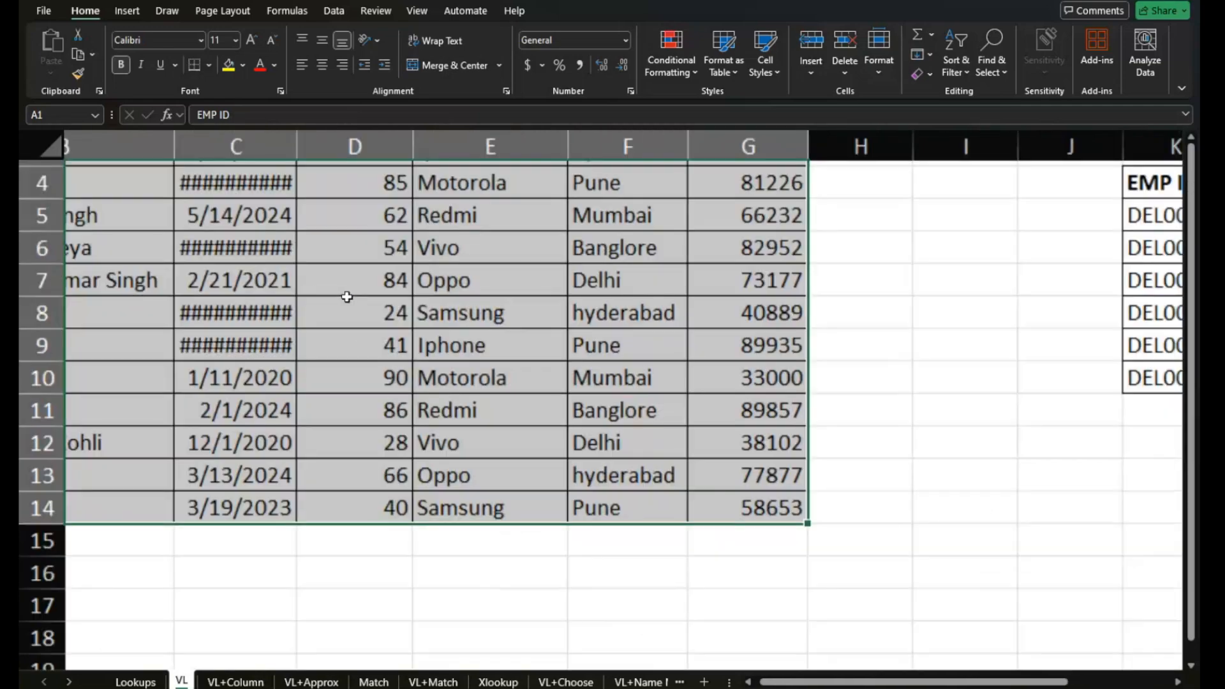
scroll(346, 297, "up", 1)
scroll(346, 297, "left", 2)
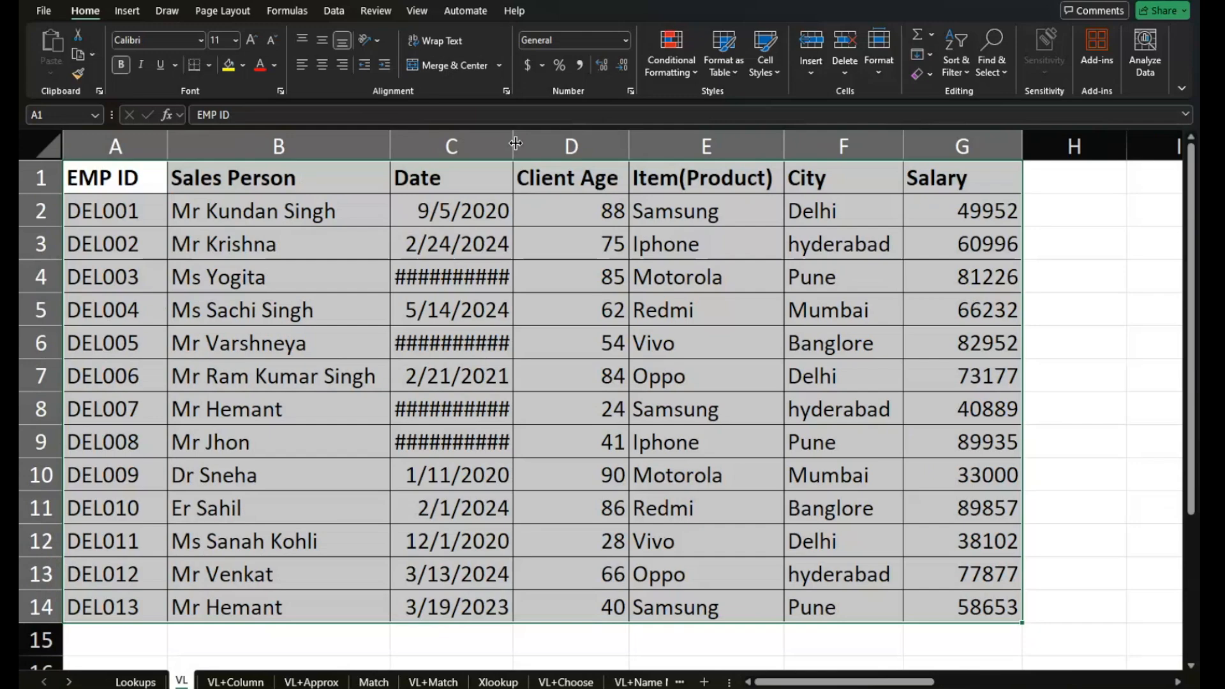
left_click(483, 203)
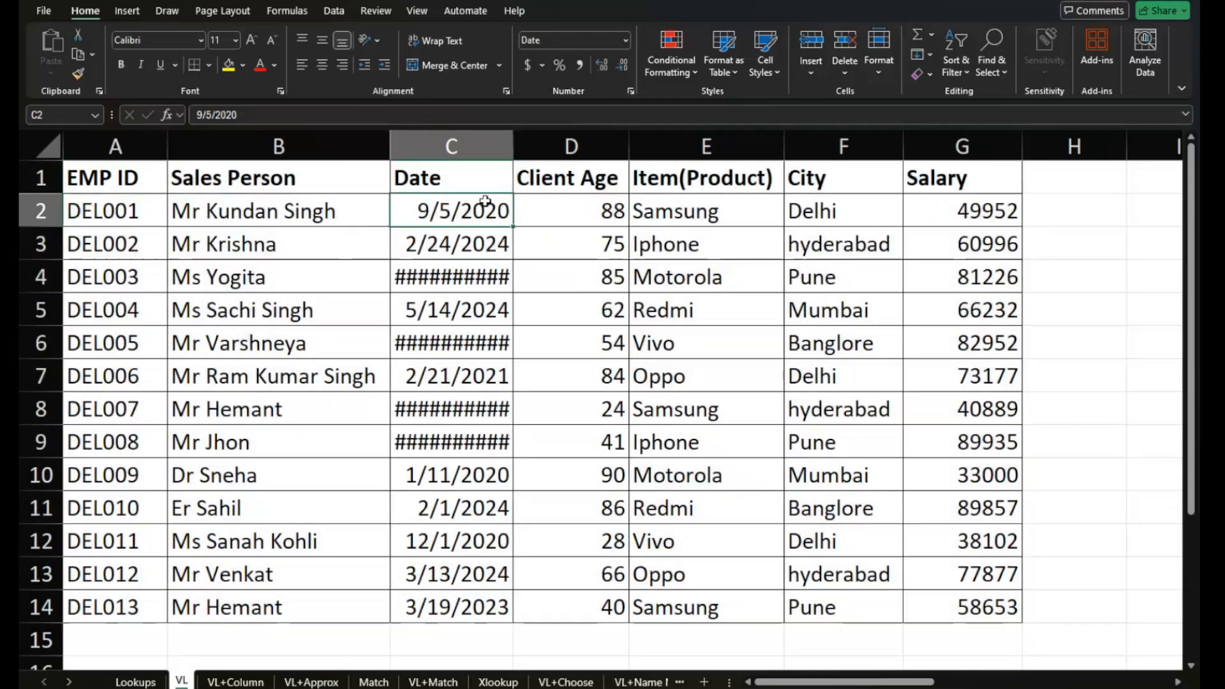
double_click(512, 150)
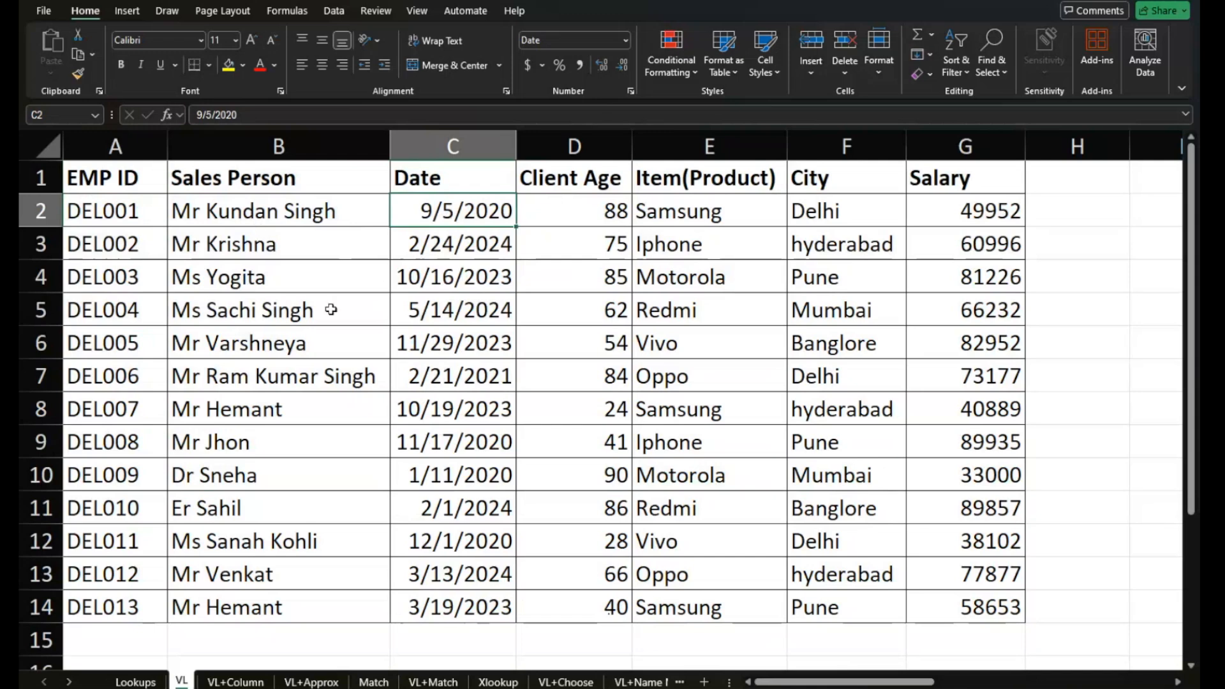
left_click(606, 211)
left_click(690, 210)
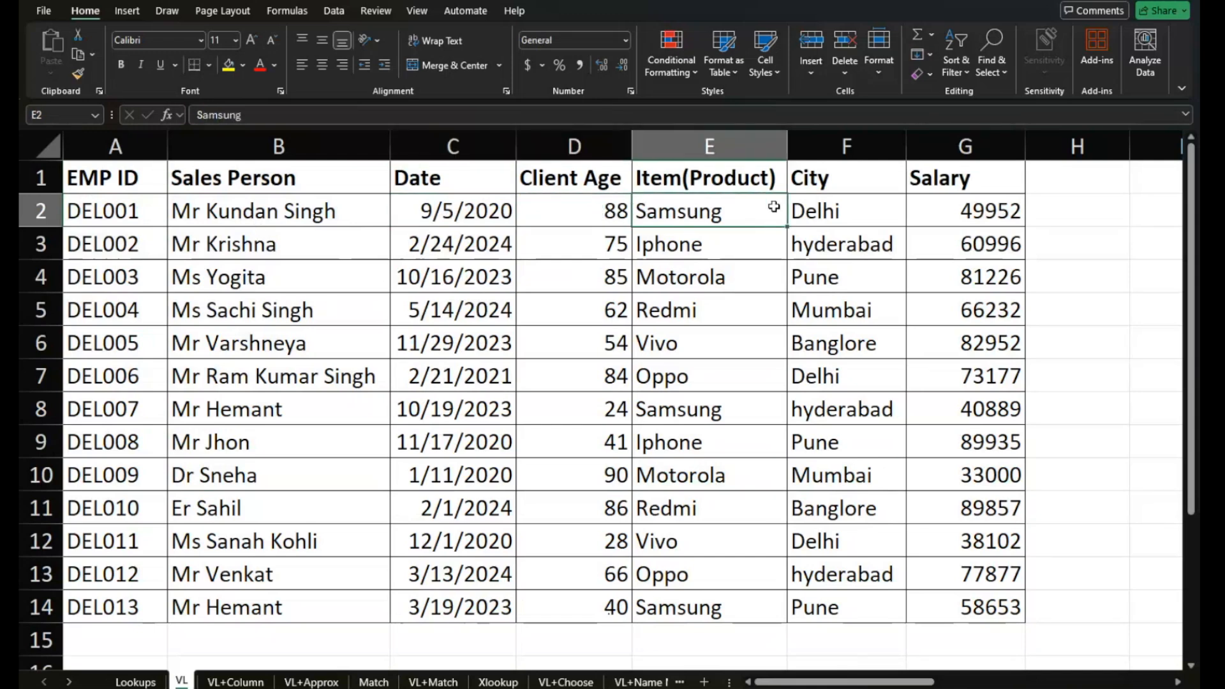
left_click(844, 204)
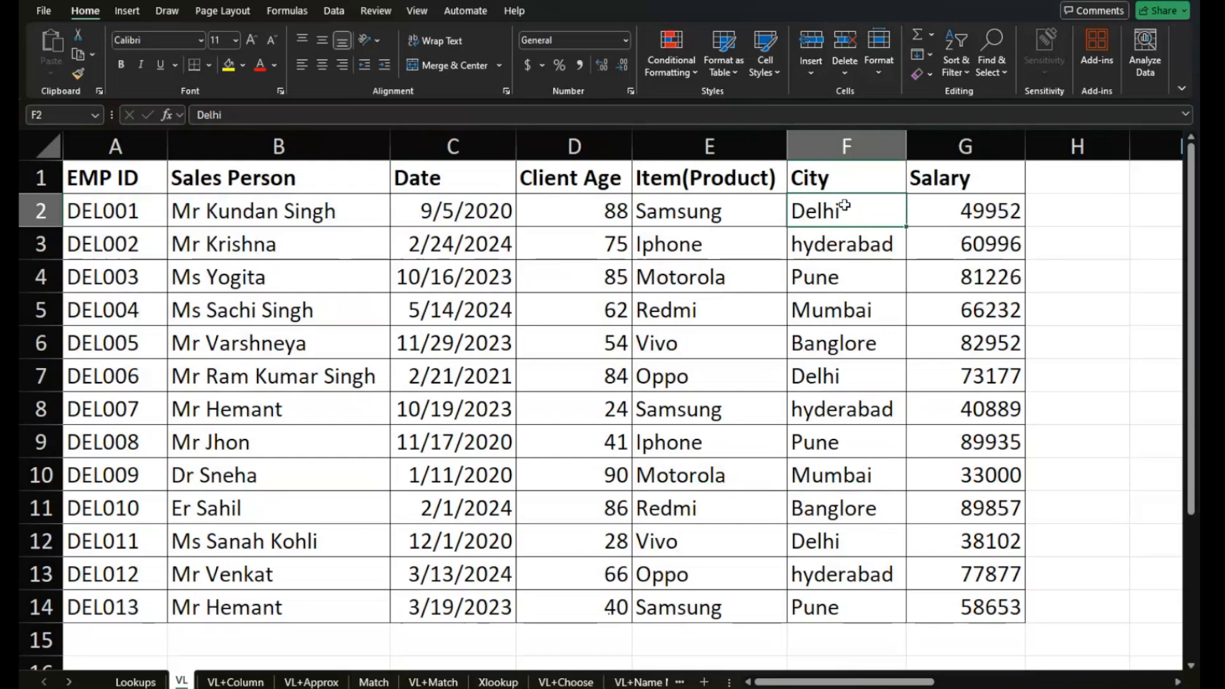
left_click(957, 211)
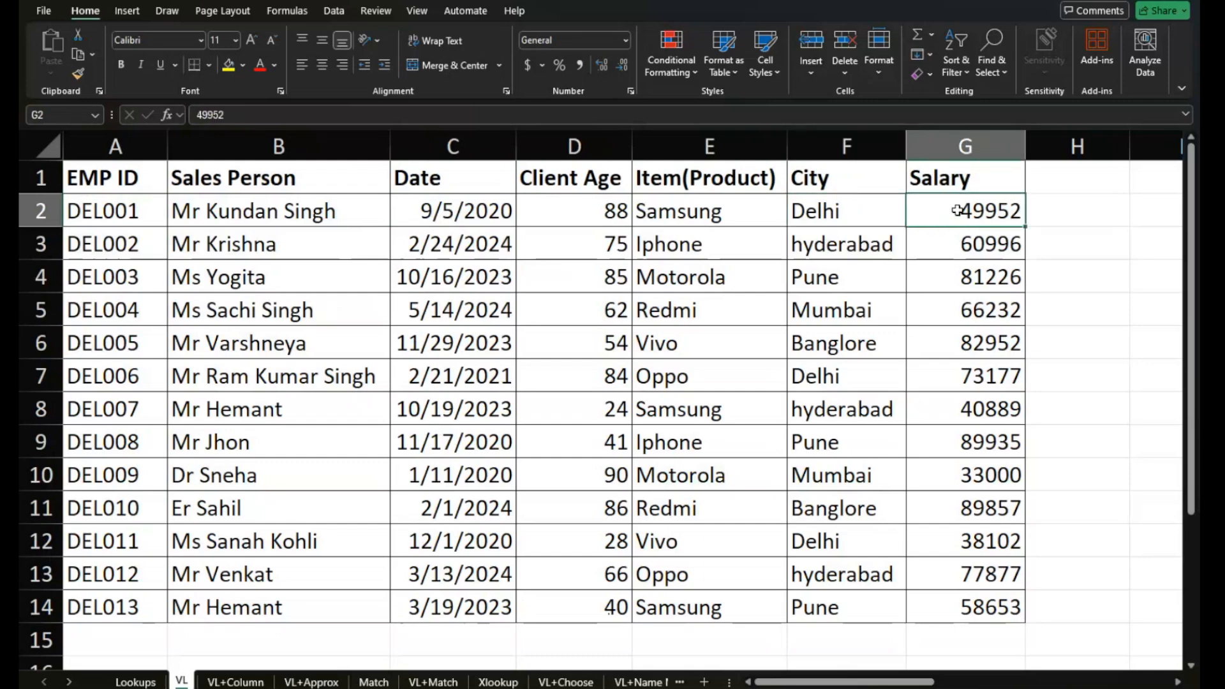
Clear the Names, City and Item results in L5:N10 of the Vlookup table
scroll(956, 211, "right", 6)
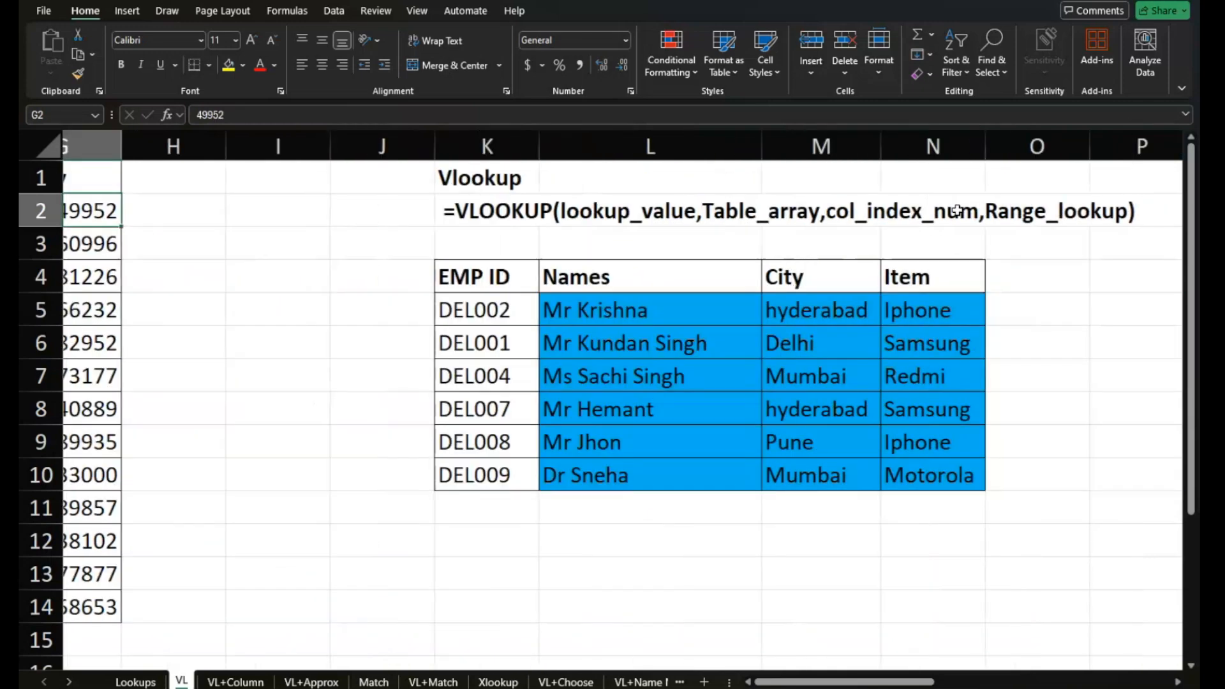
scroll(956, 210, "right", 1)
left_click(635, 319)
left_click_drag(636, 319, 890, 468)
key("Delete")
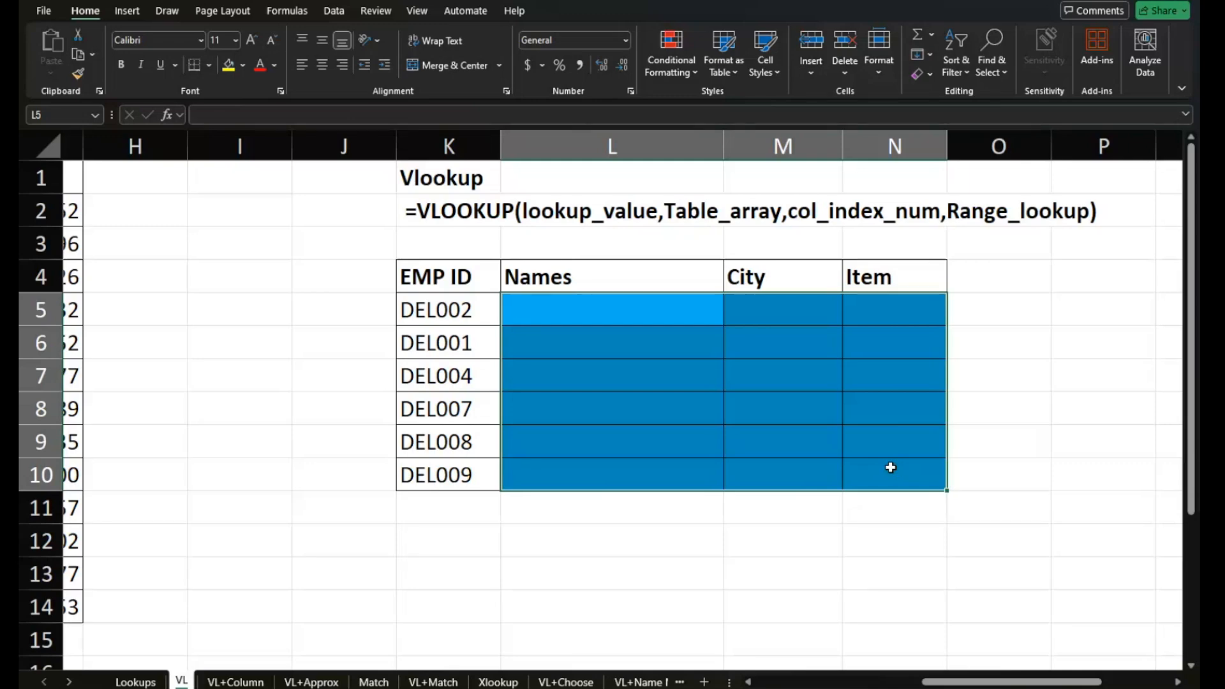
left_click_drag(449, 310, 465, 472)
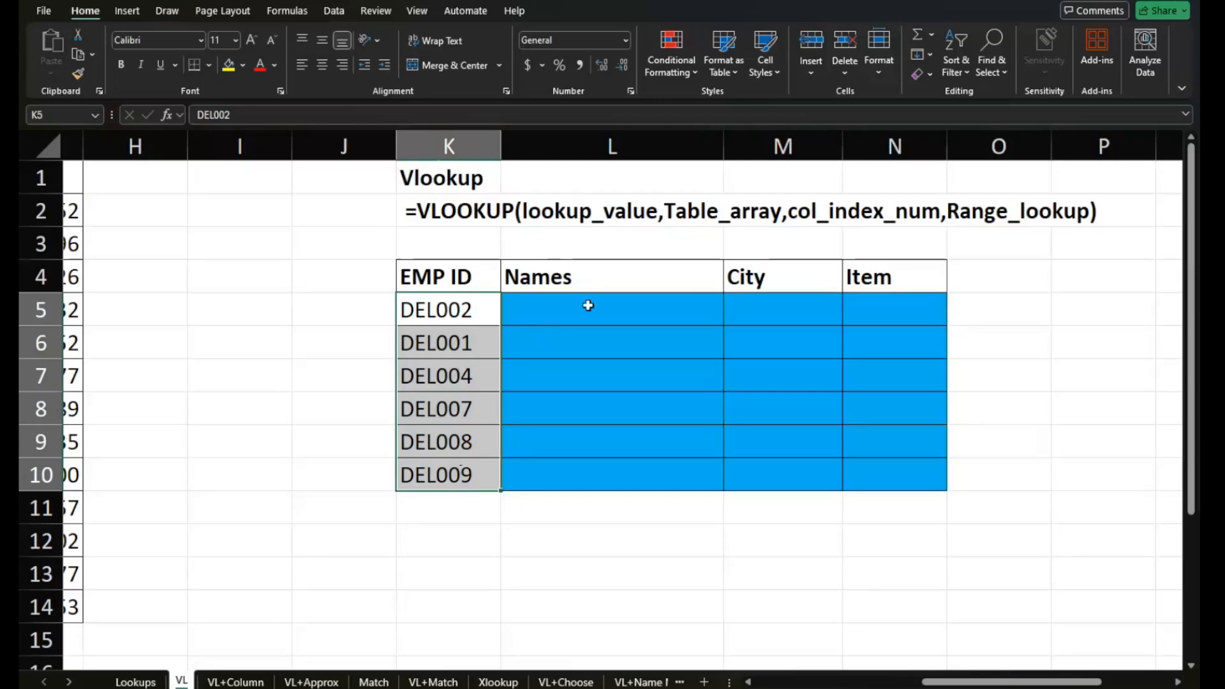
left_click(588, 305)
left_click(768, 309)
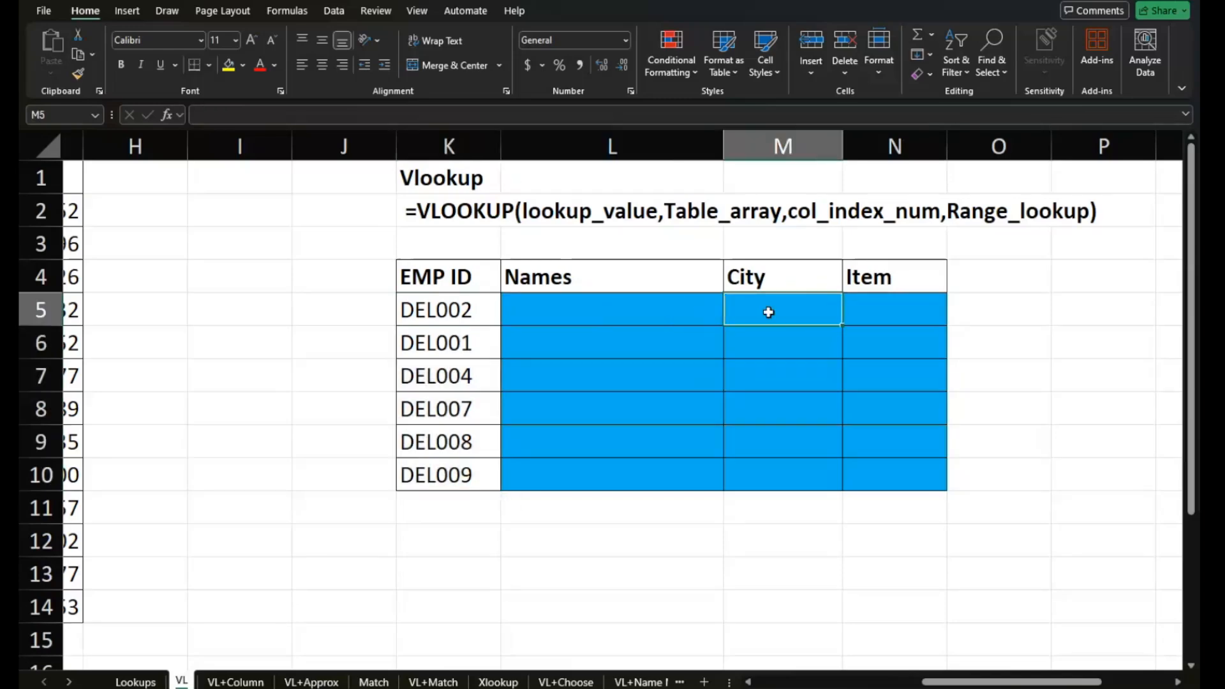
left_click(884, 312)
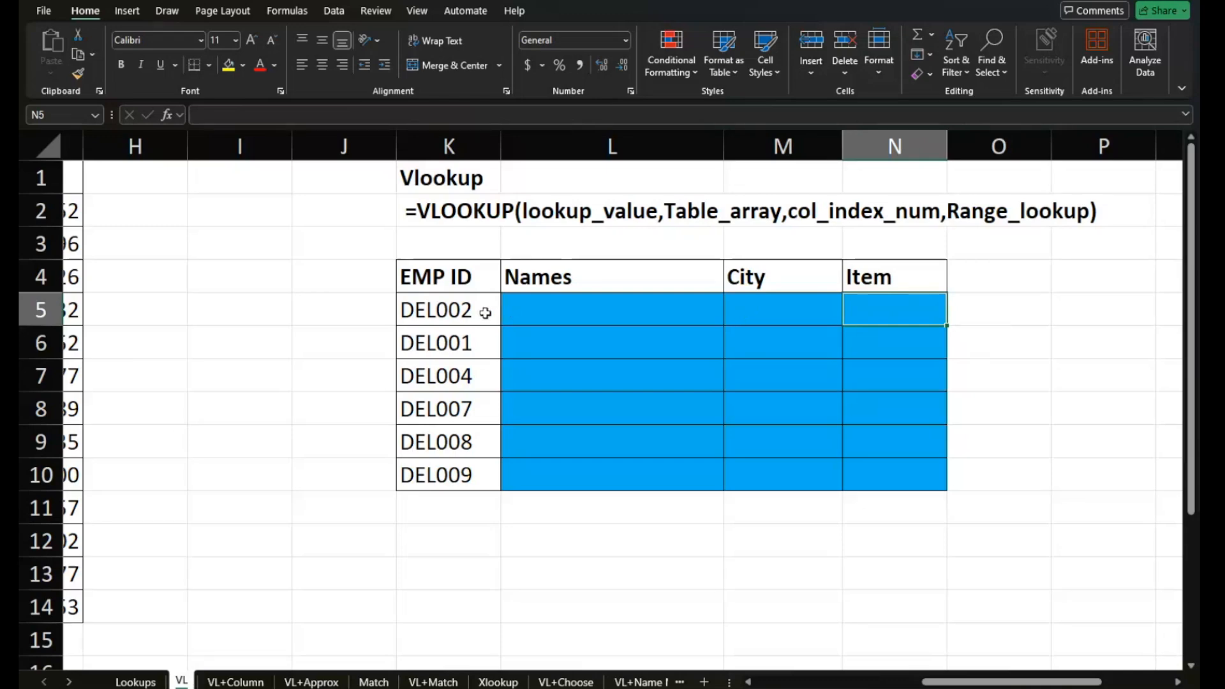
Enter the label Manual in cell I3 and highlight it with a yellow fill
scroll(522, 309, "down", 3)
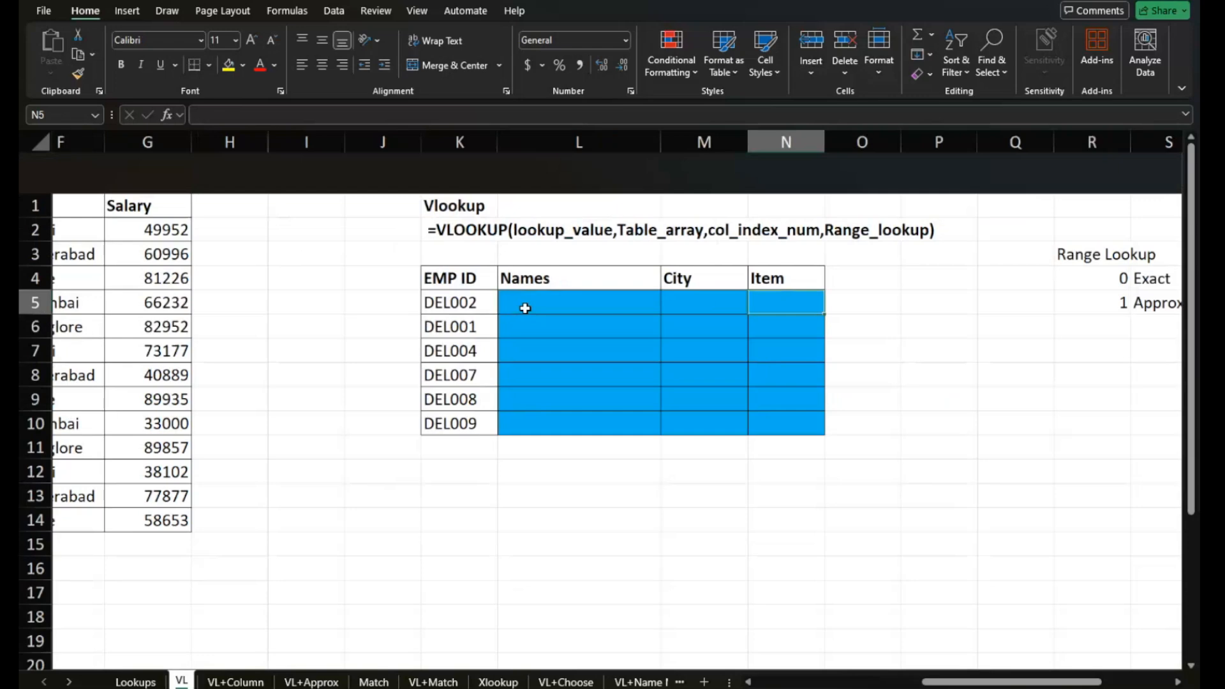
scroll(525, 309, "left", 3)
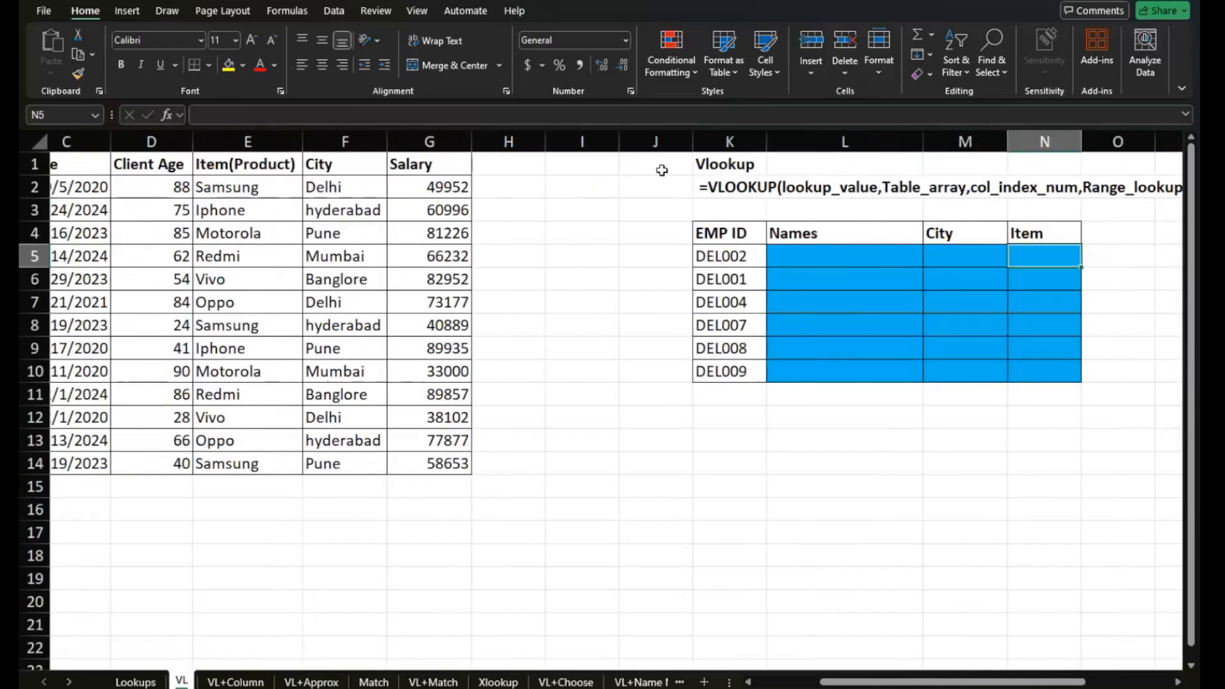
left_click(569, 212)
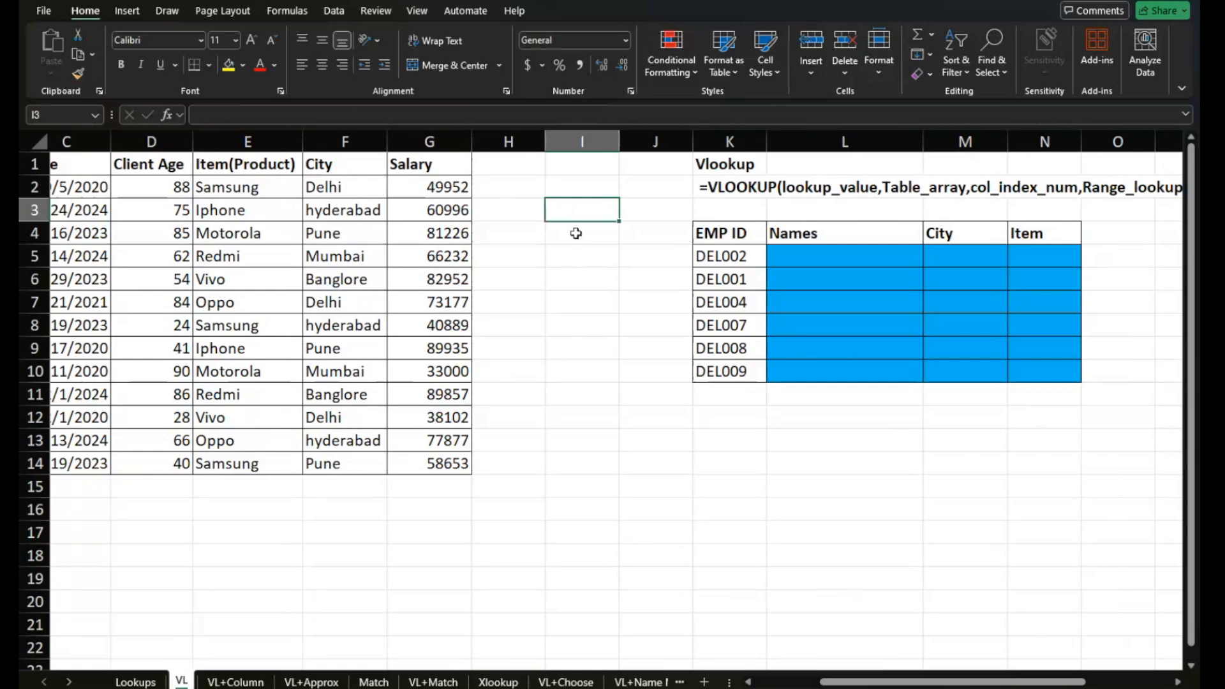
type("Manu")
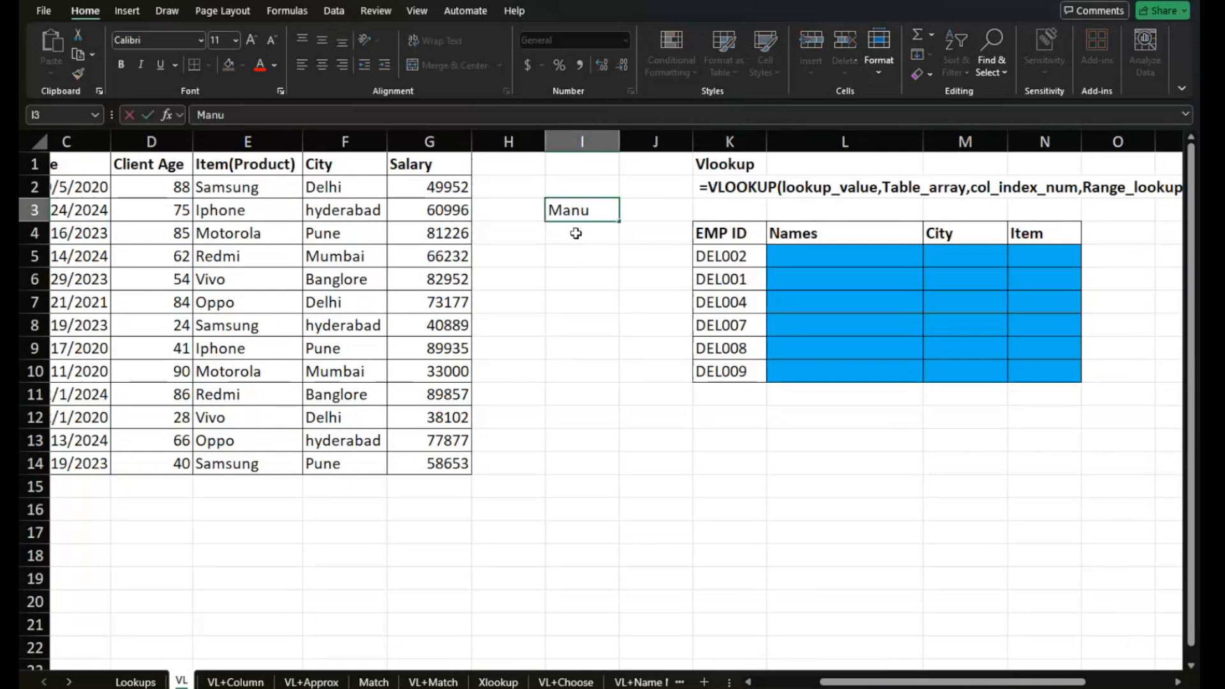
type("al")
key("Return")
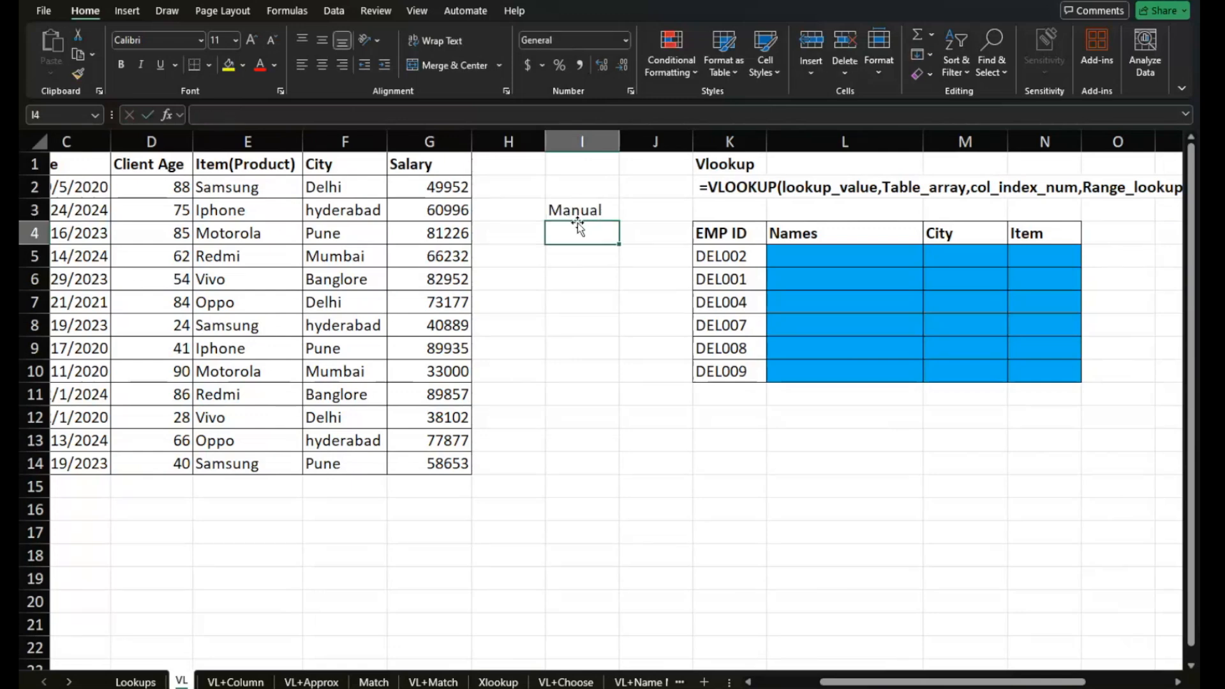
left_click(579, 215)
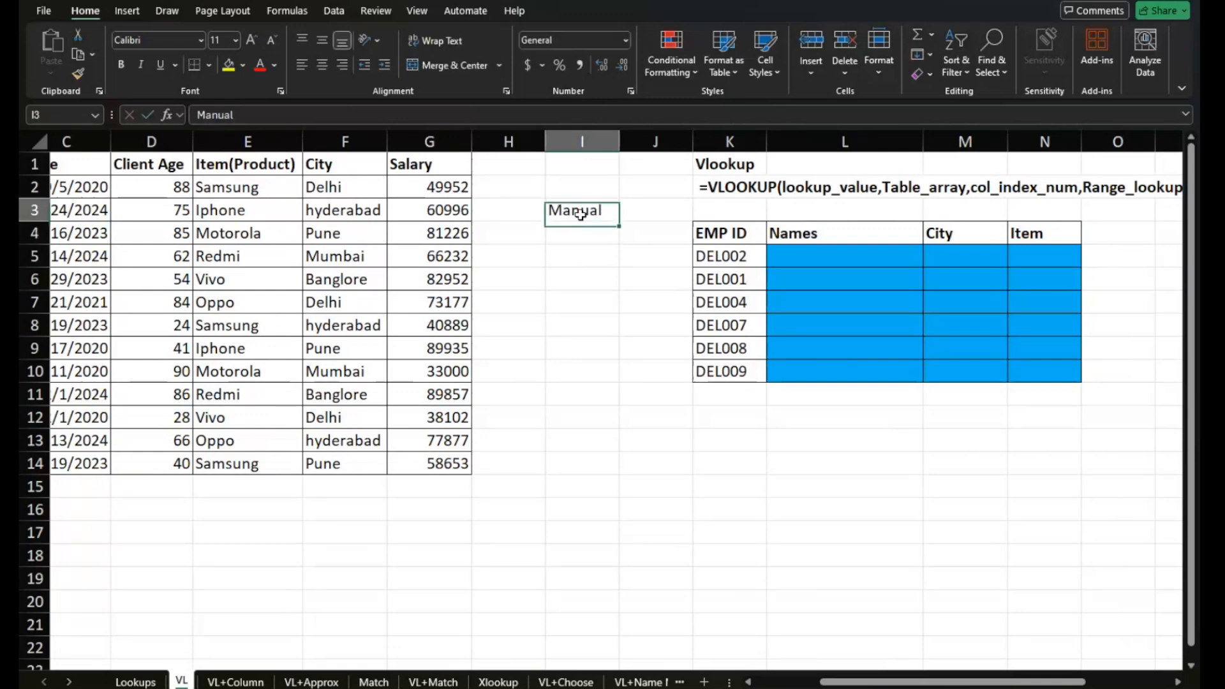
left_click(228, 64)
left_click(586, 255)
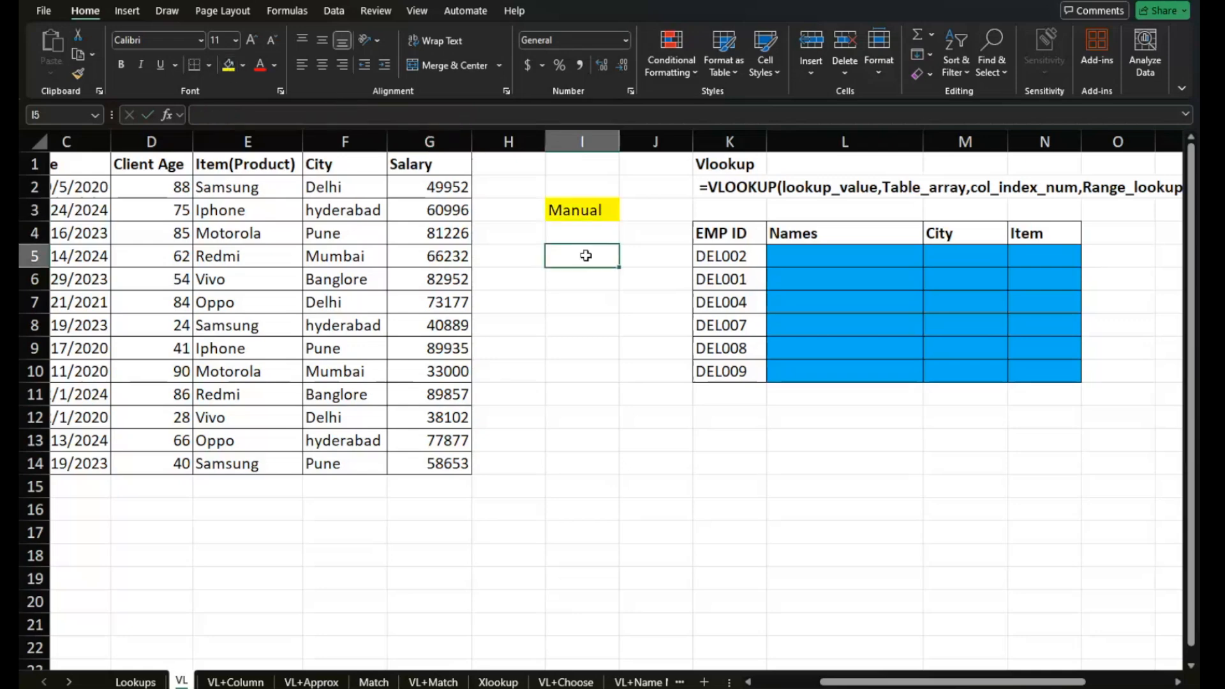
Copy the sales person's name for DEL002 from B3 into the Names cell L5
scroll(528, 287, "left", 3)
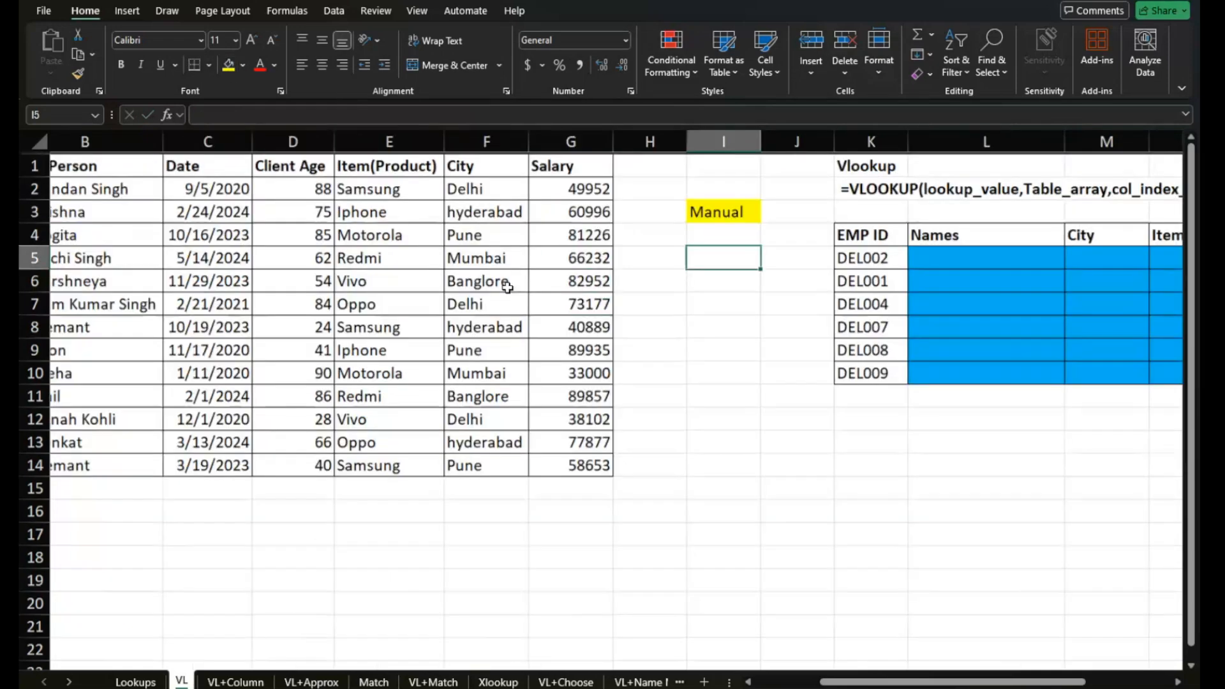
left_click(90, 210)
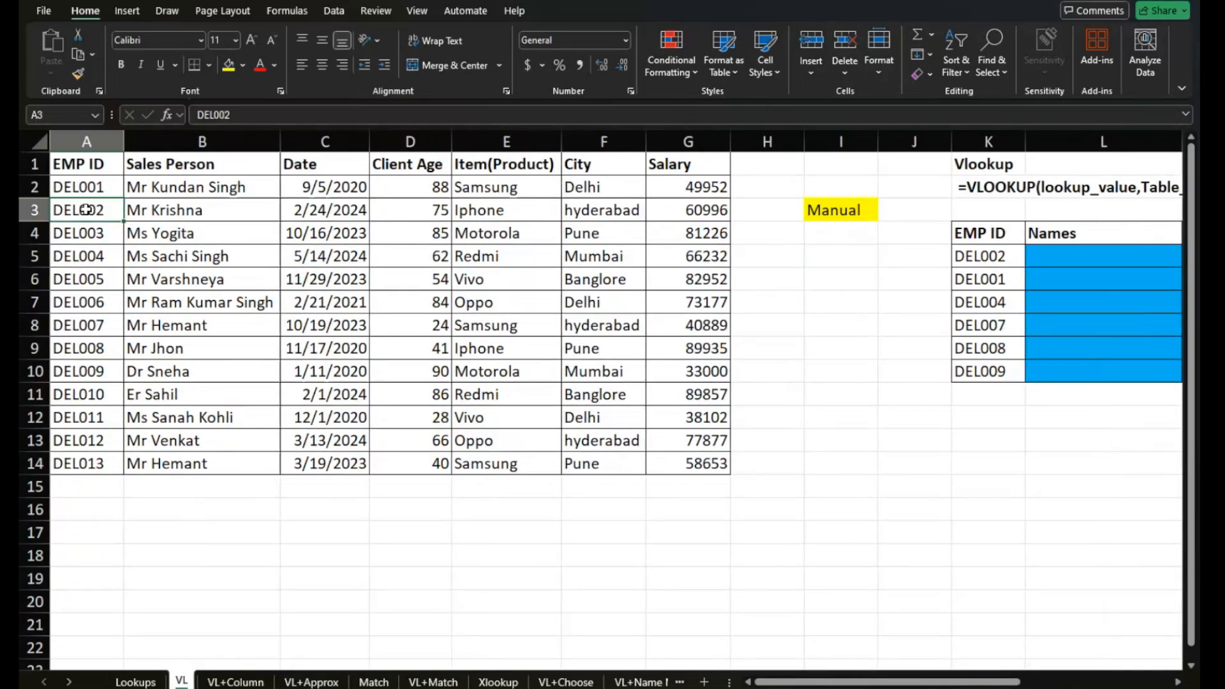
left_click(177, 210)
key("ctrl+c")
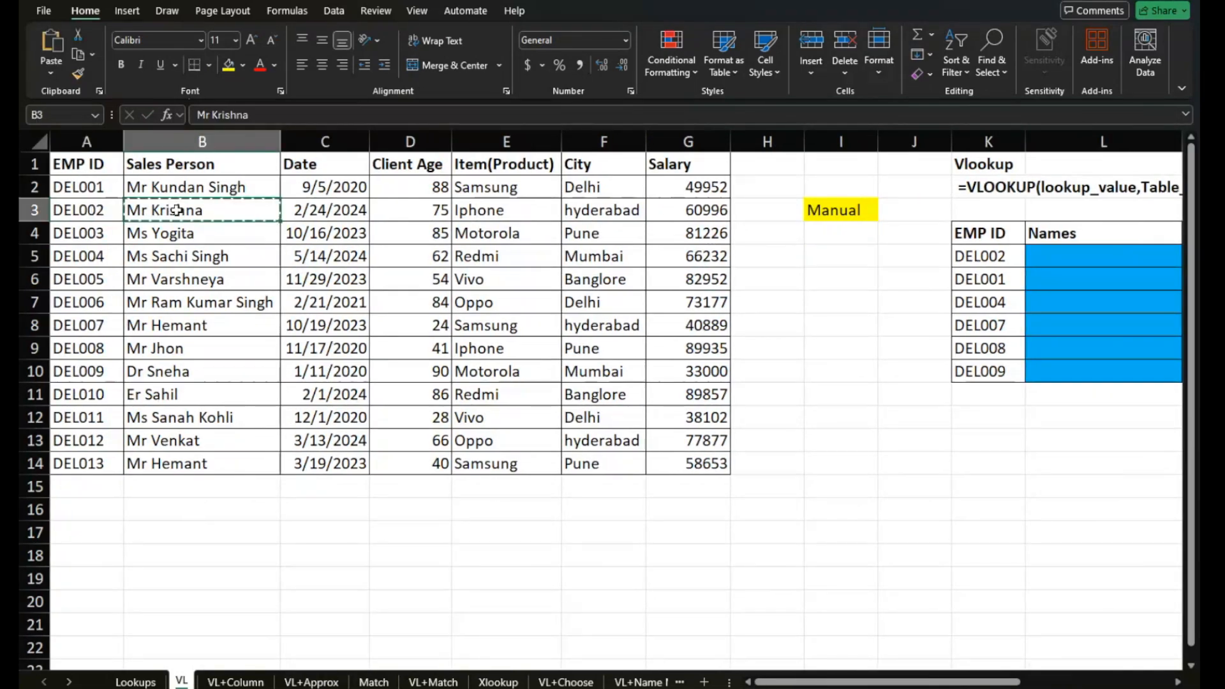
key("Down")
key("Down")
key("Down")
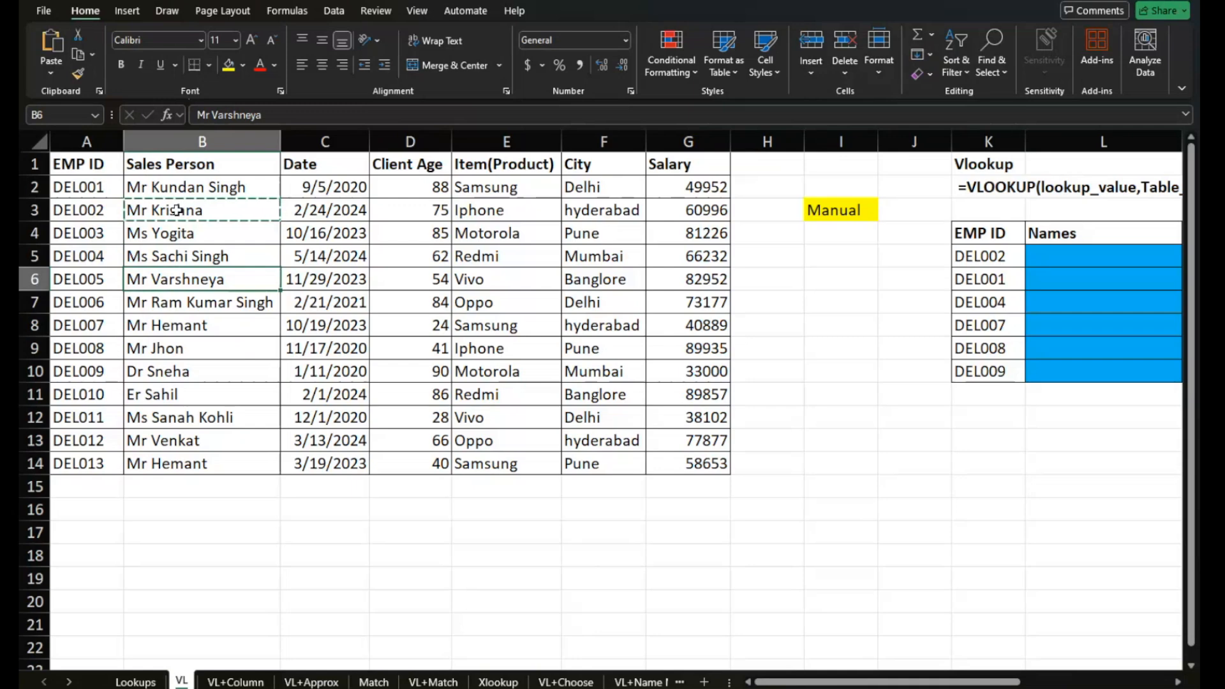
key("Right")
key("Right")
key("Right")
key("Right")
key("Right")
key("Right")
key("Right")
key("Right")
key("Right")
key("Right")
key("Right")
key("Right")
key("Right")
key("Left")
key("Left")
key("Left")
key("Left")
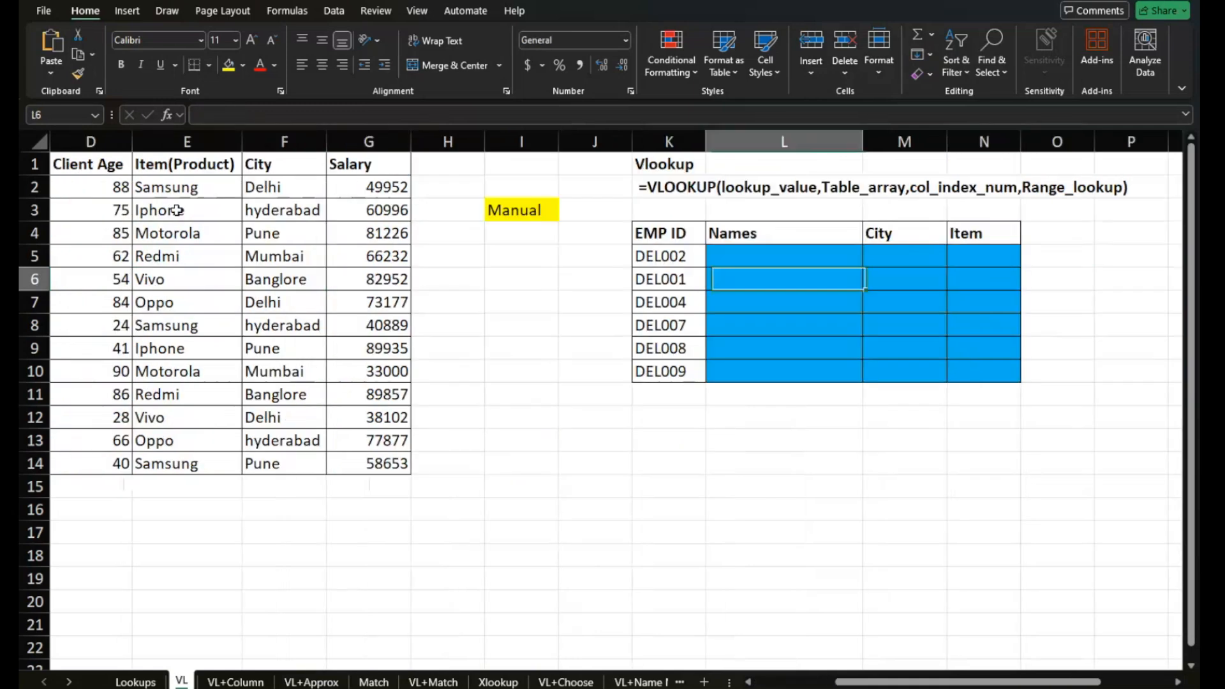
key("Up")
key("Right")
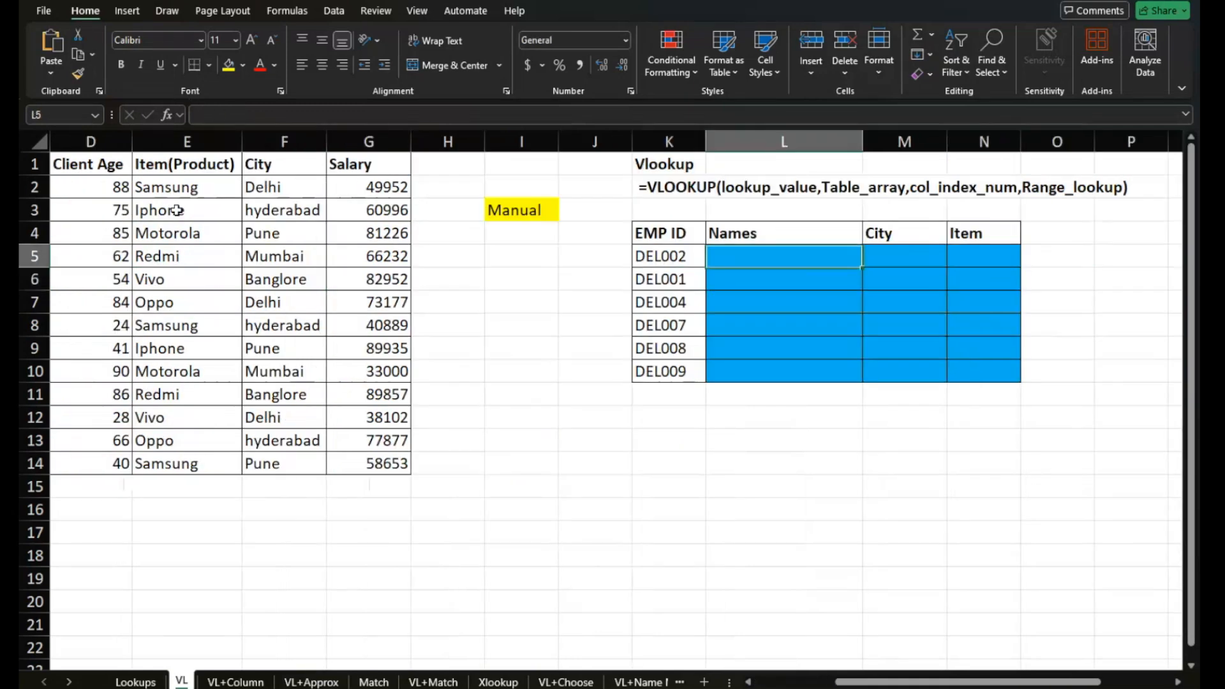
key("ctrl+v")
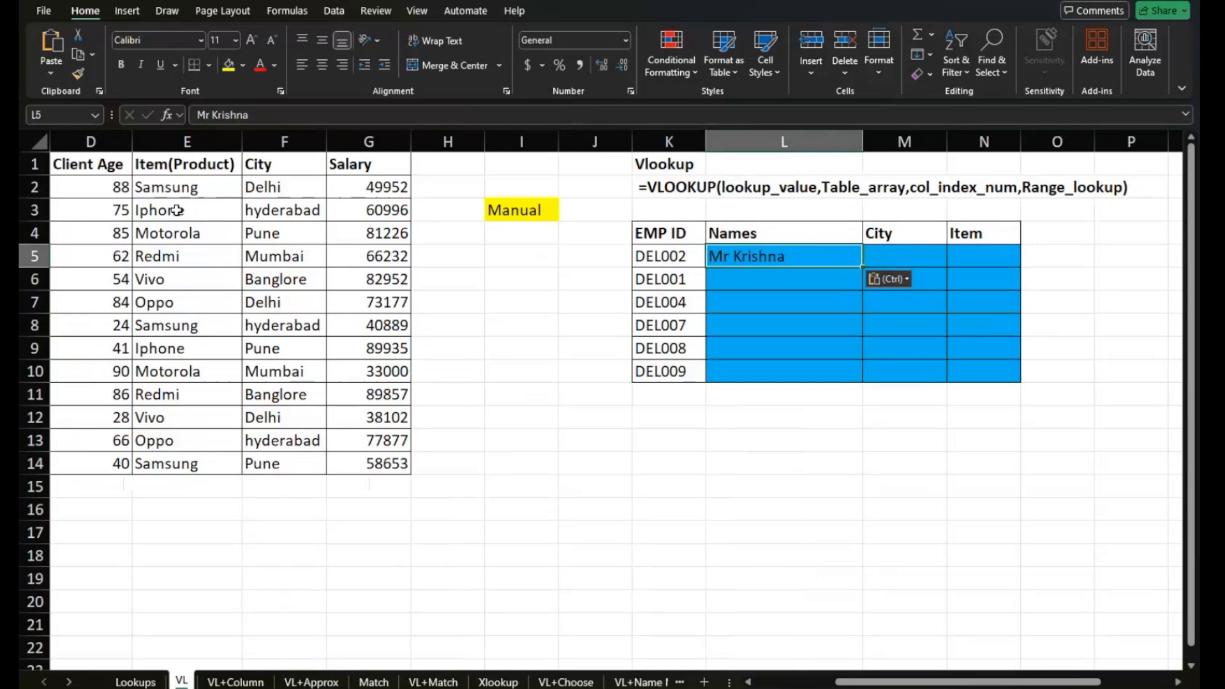
key("Left")
key("ctrl")
key("Escape")
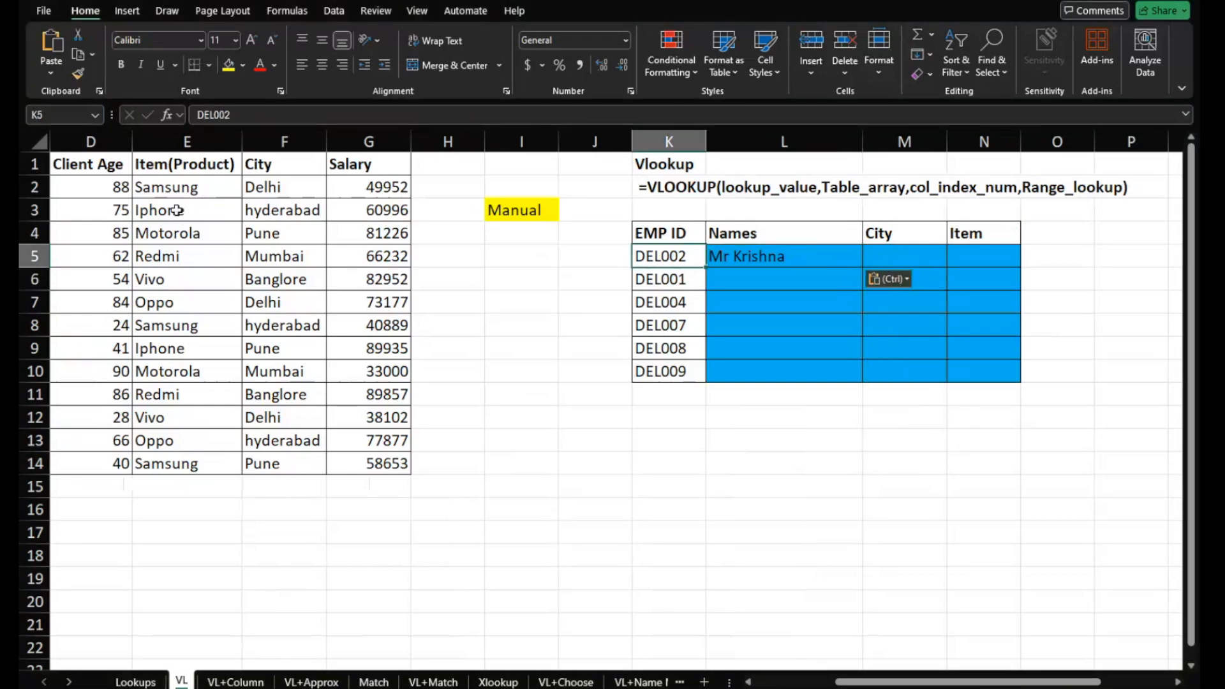
Copy the city Delhi from F2 into the City cell M5 of the DEL002 row in the Vlookup table
key("Left")
key("Left")
key("Left")
key("Left")
key("Left")
key("Left")
key("Left")
key("Left")
key("Left")
key("Up")
key("Up")
key("ctrl+c")
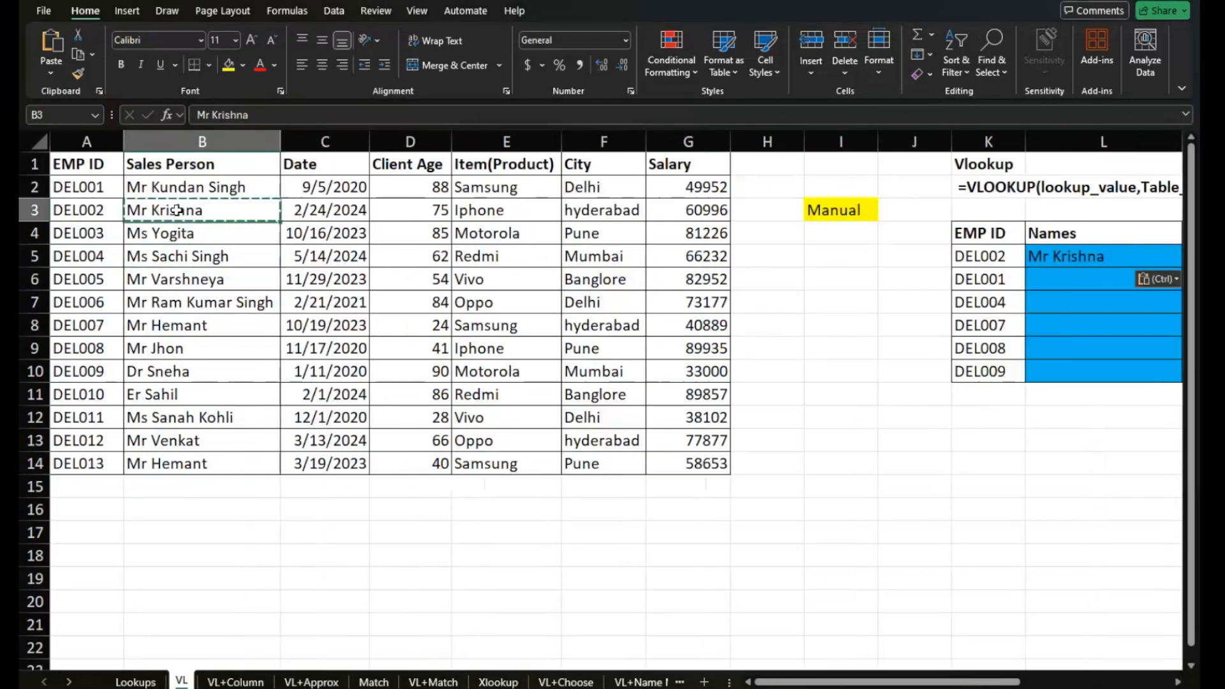
key("Up")
key("Right")
key("Right")
key("Right")
key("Right")
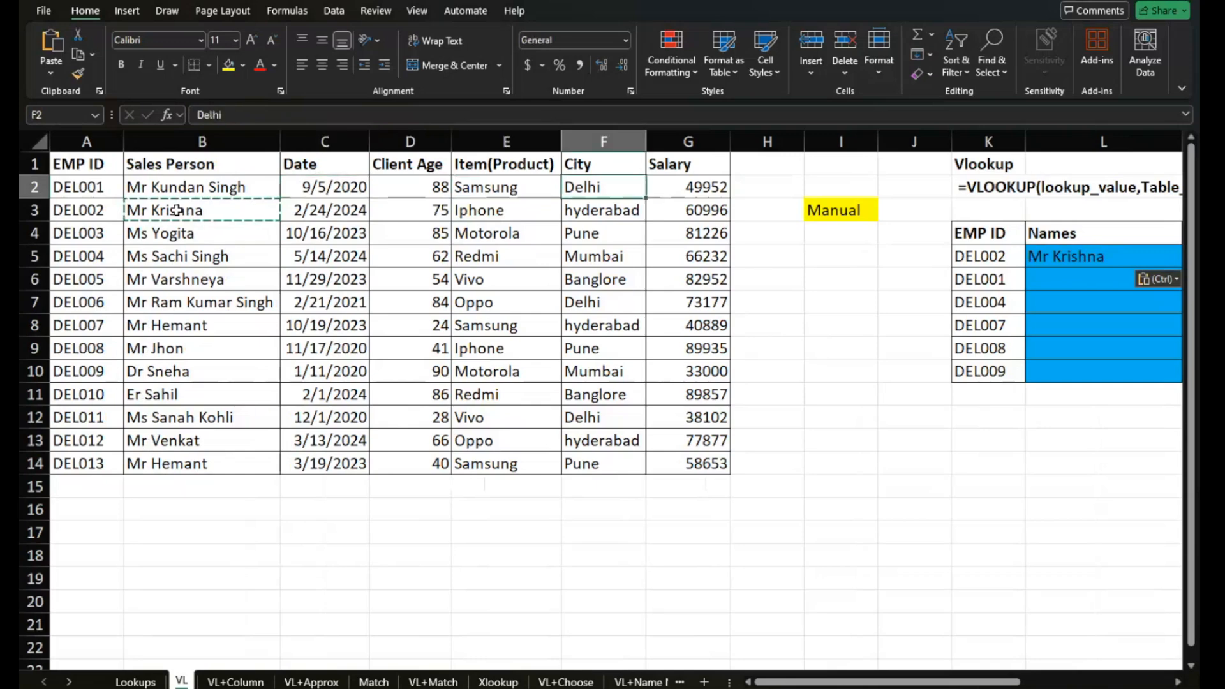
key("ctrl+c")
key("Down")
key("Down")
key("Down")
key("Right")
key("Right")
key("Right")
key("Right")
key("Right")
key("Right")
key("Right")
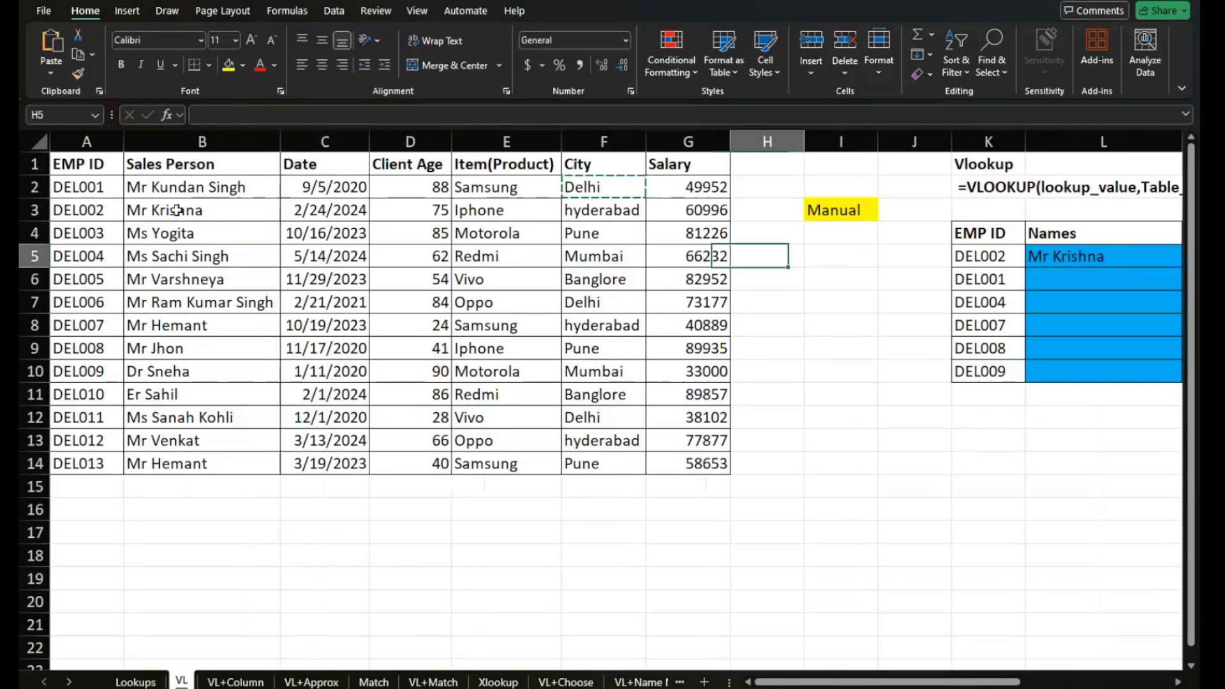
key("ctrl+v")
key("Right")
key("Left")
Copy the city hyderabad from F3 into the City cell M5 of the DEL002 row in the Vlookup table
key("ctrl+Left")
key("ctrl+Left")
key("ctrl+Left")
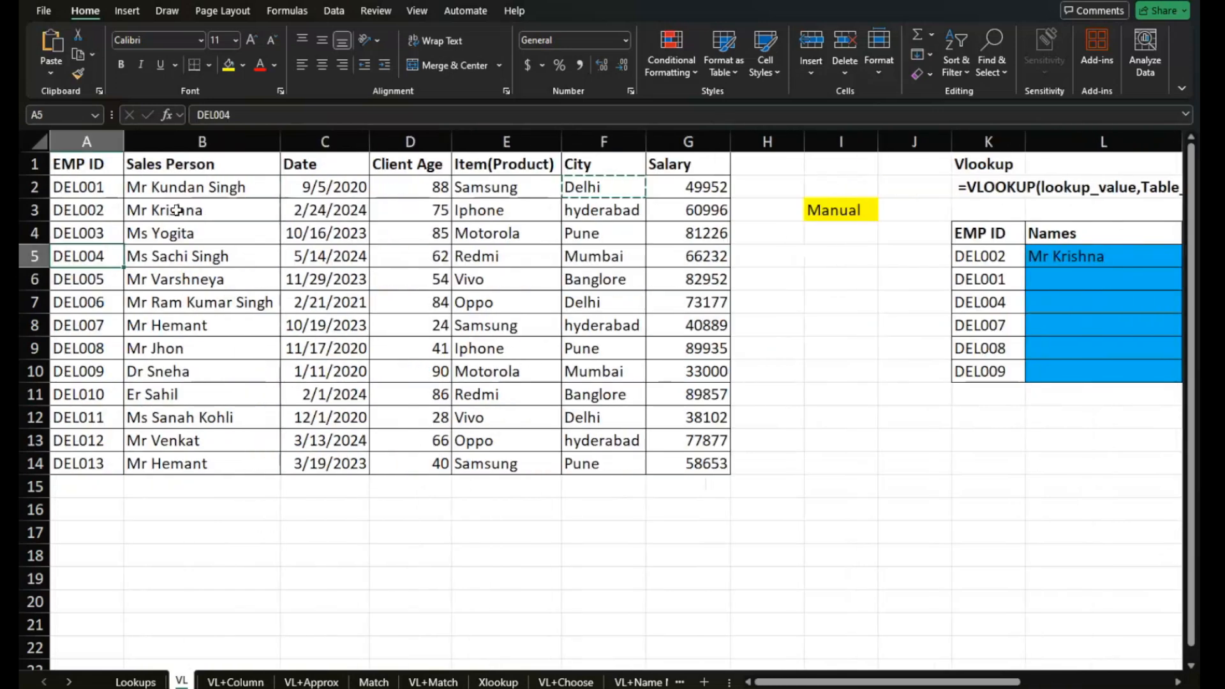
key("Right")
key("Right")
key("Right")
key("Up")
key("Up")
key("Right")
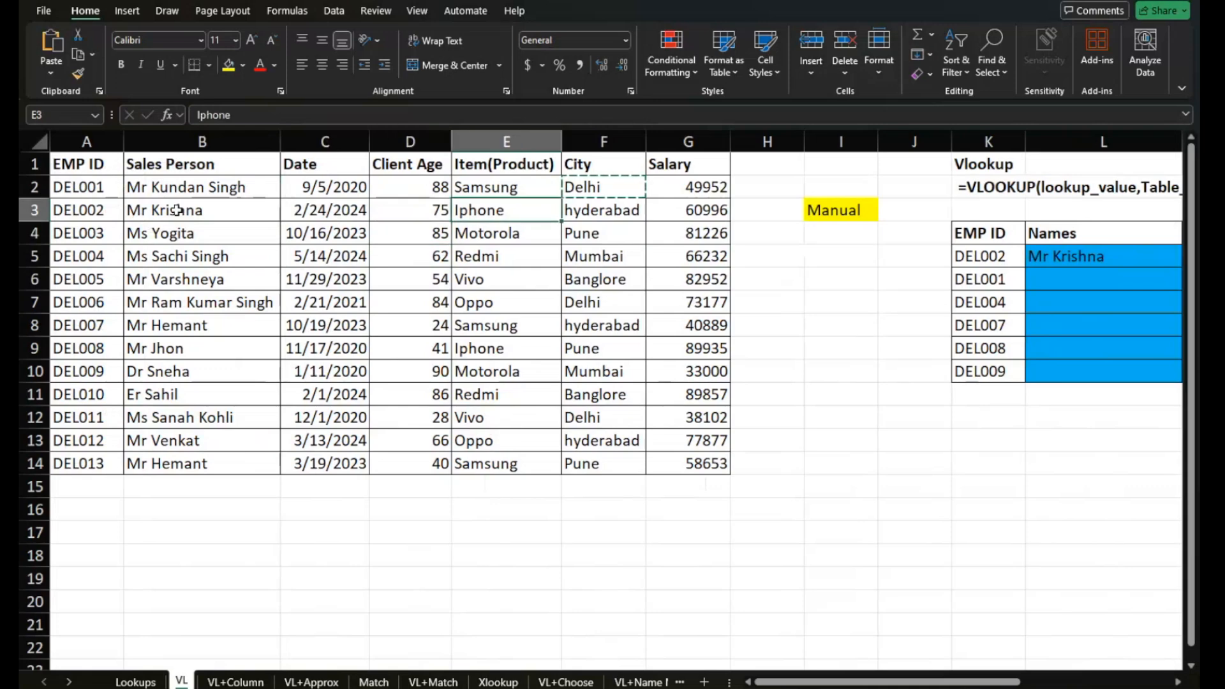
key("Right")
key("ctrl+c")
key("Right")
key("Right")
key("Right")
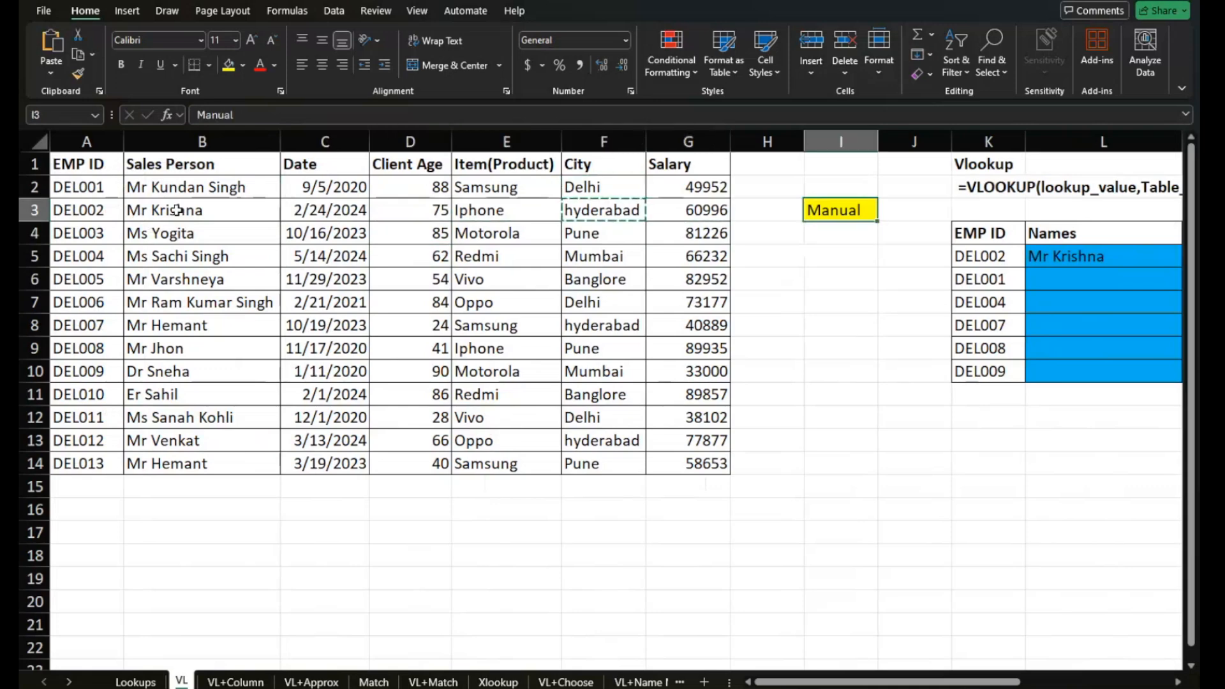
key("Right")
key("Down")
key("Down")
key("Right")
key("Right")
key("Right")
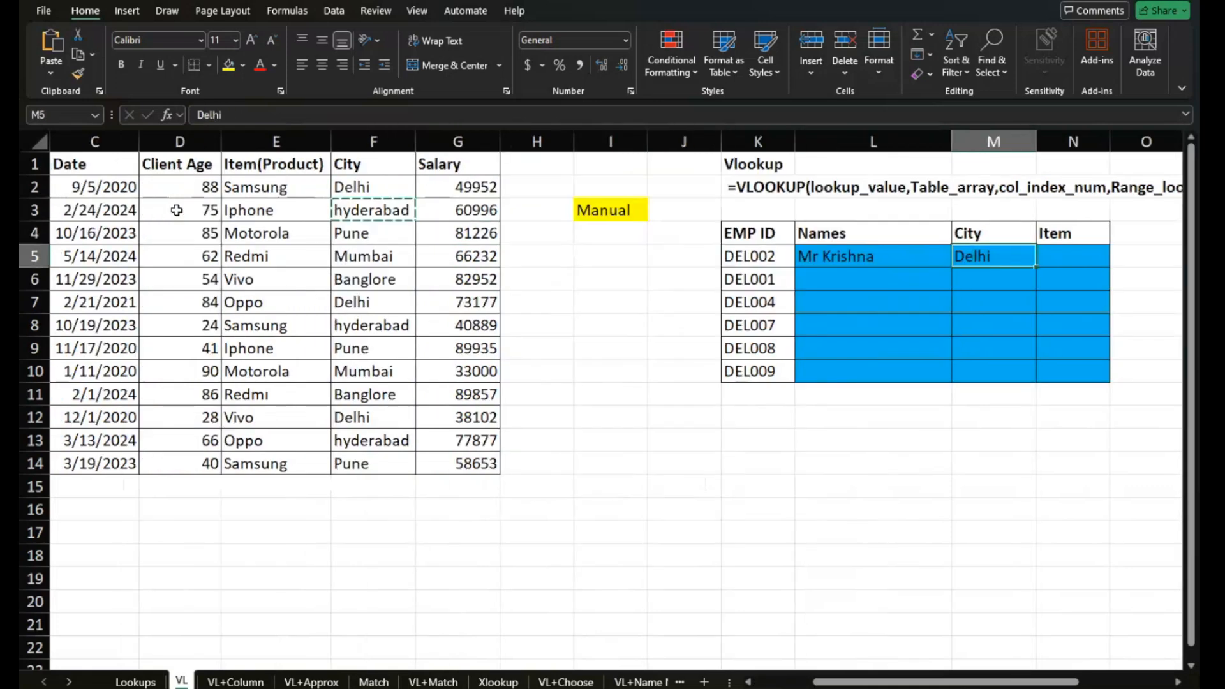
key("ctrl+v")
key("Right")
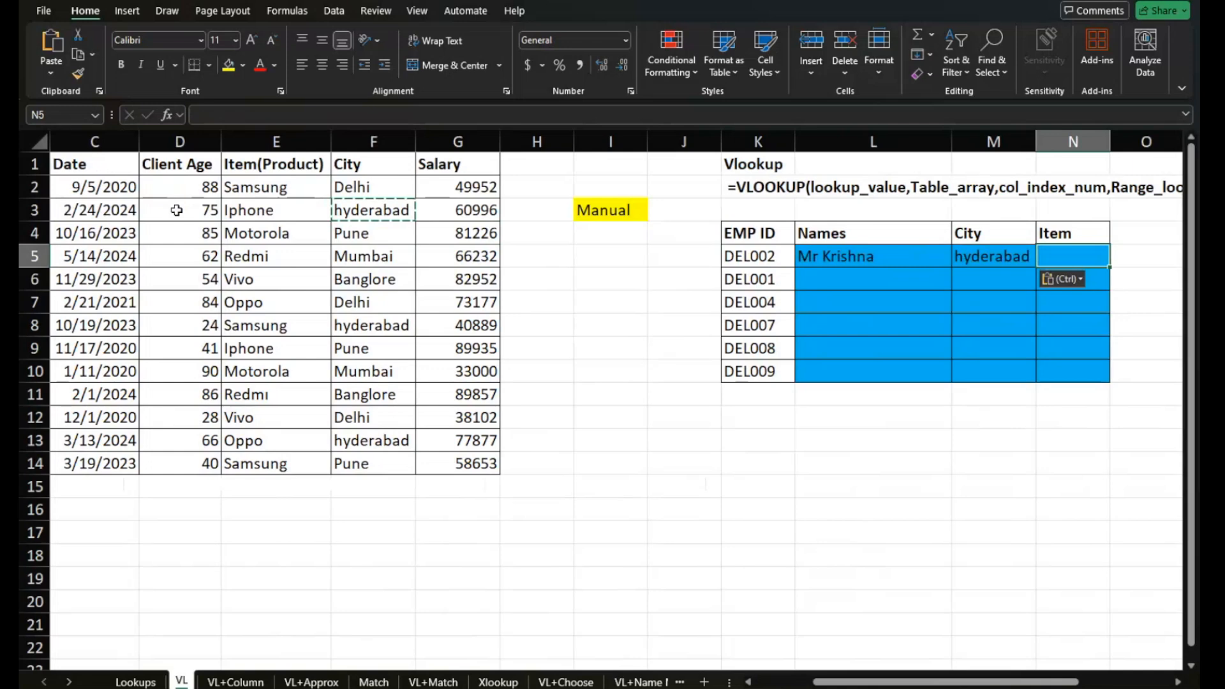
Copy the item Iphone from E3 into the Item cell N5 of the DEL002 row
key("ctrl+Left")
key("ctrl+Left")
key("ctrl+Left")
key("ctrl+Left")
key("Right")
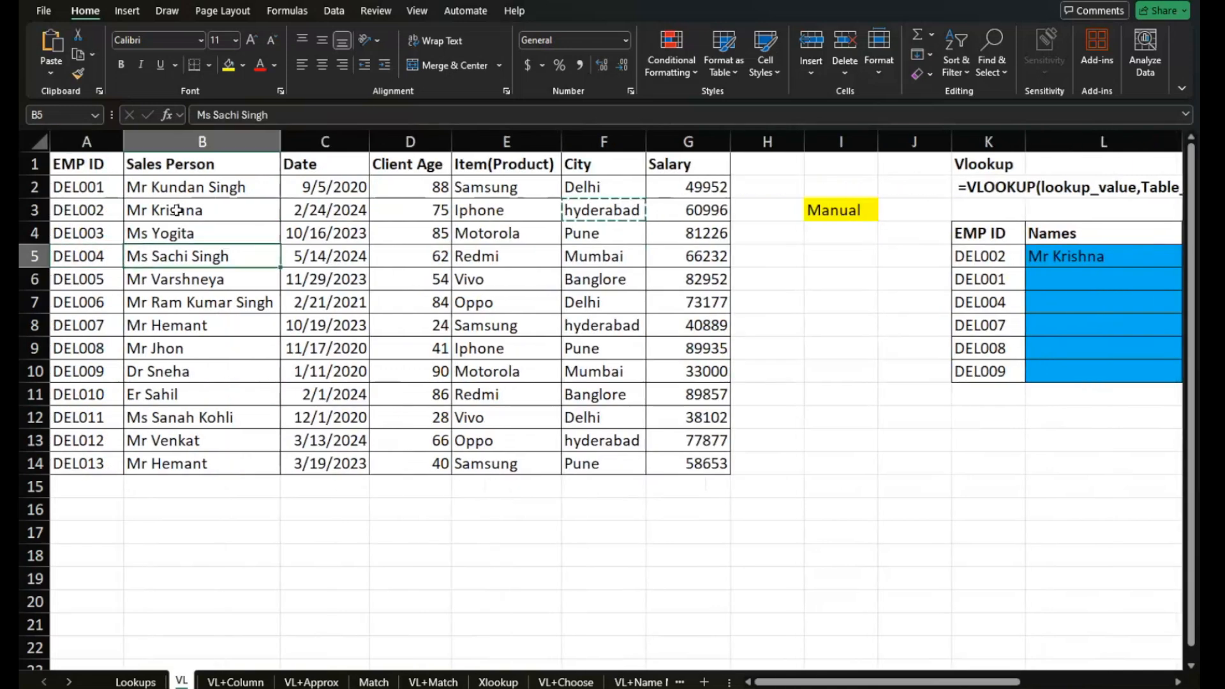
key("Up")
key("Up")
key("Right")
key("Right")
key("Right")
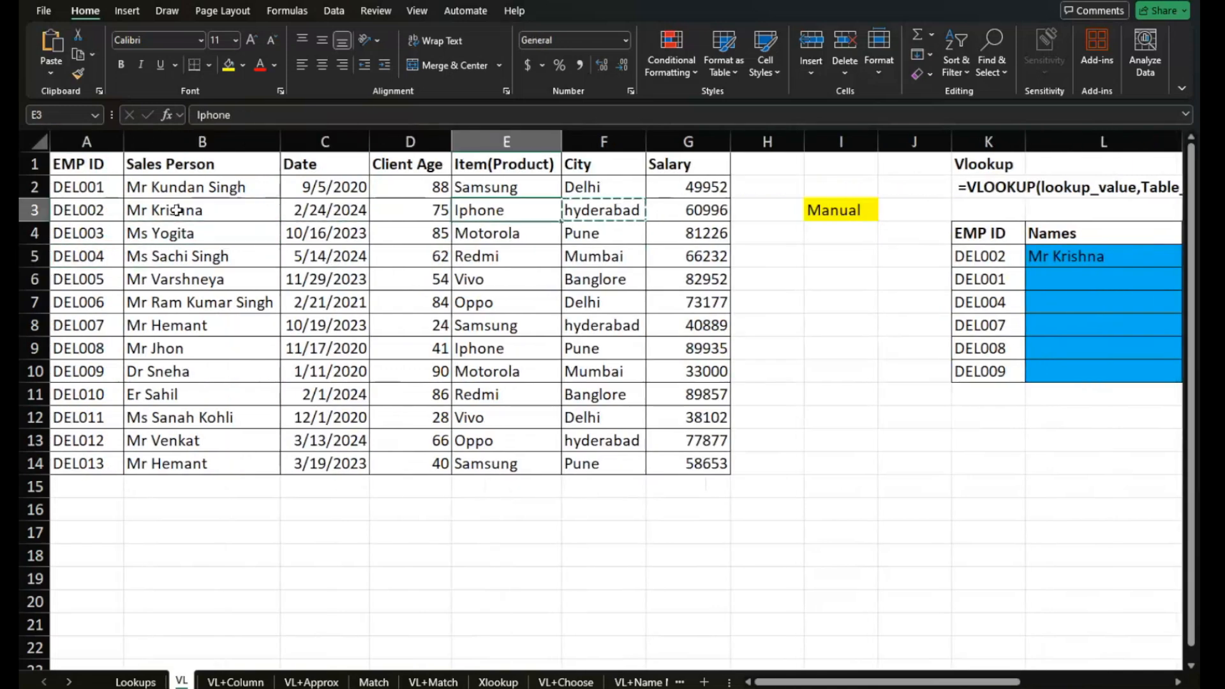
key("ctrl+c")
key("ctrl+Right")
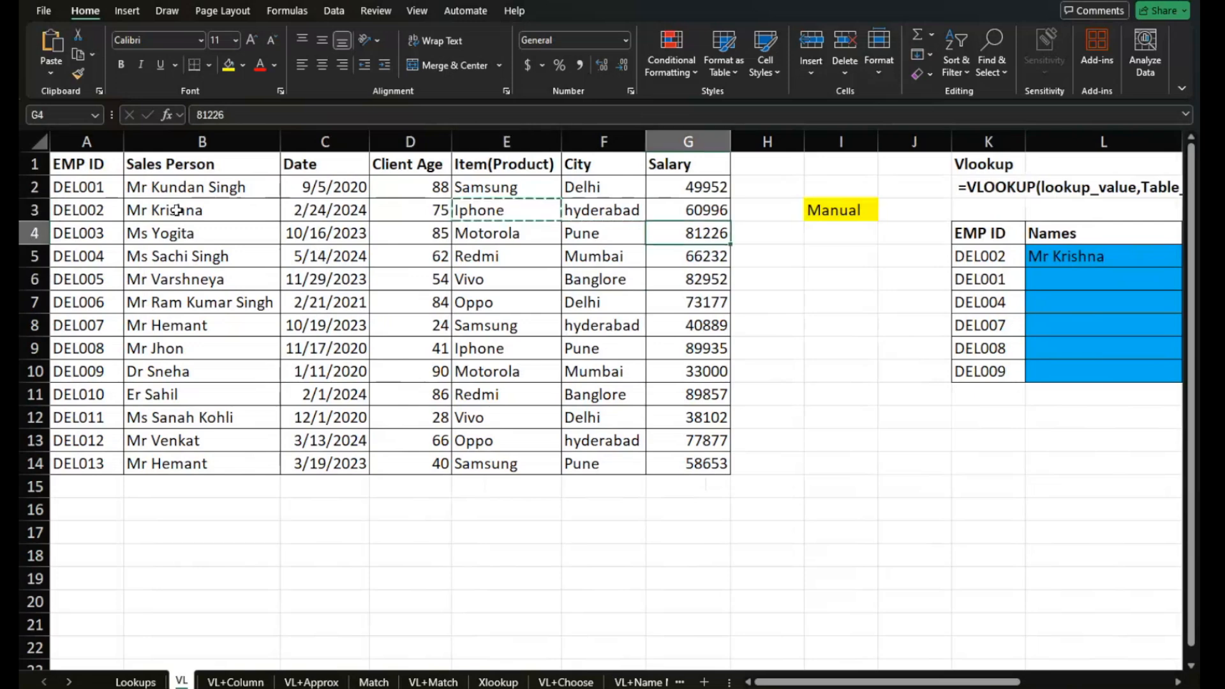
key("Down")
key("ctrl+Right")
key("Right")
key("Right")
key("Right")
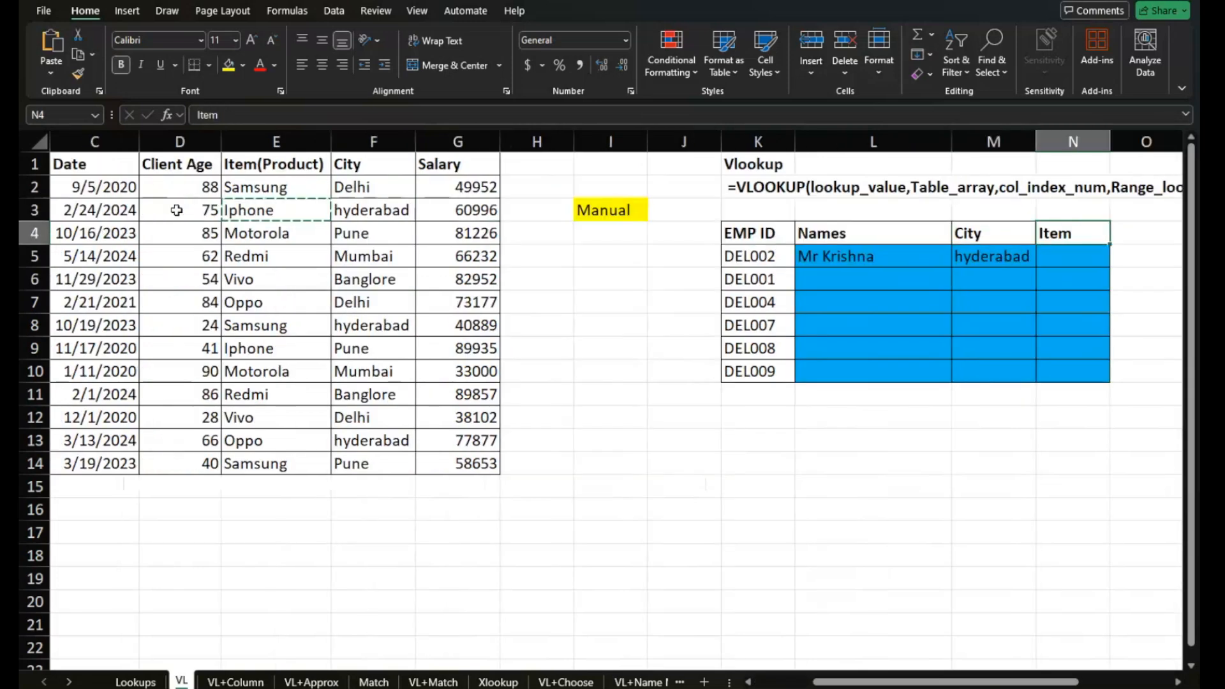
key("Down")
key("ctrl+v")
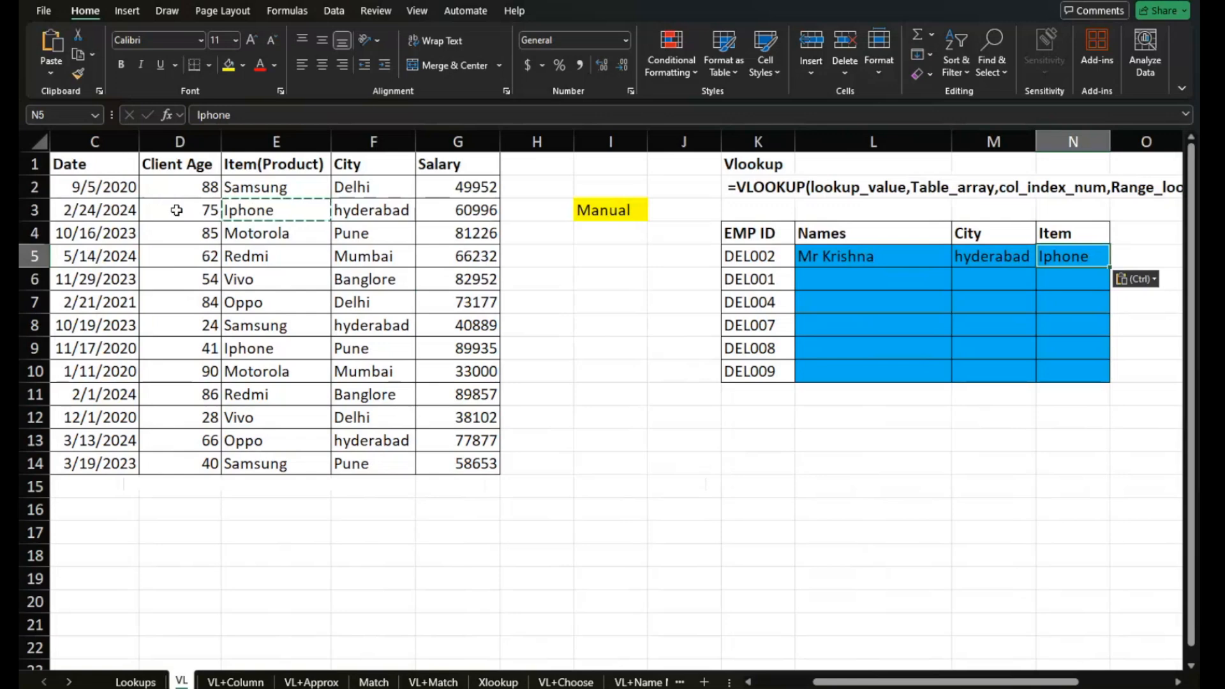
left_click(856, 279)
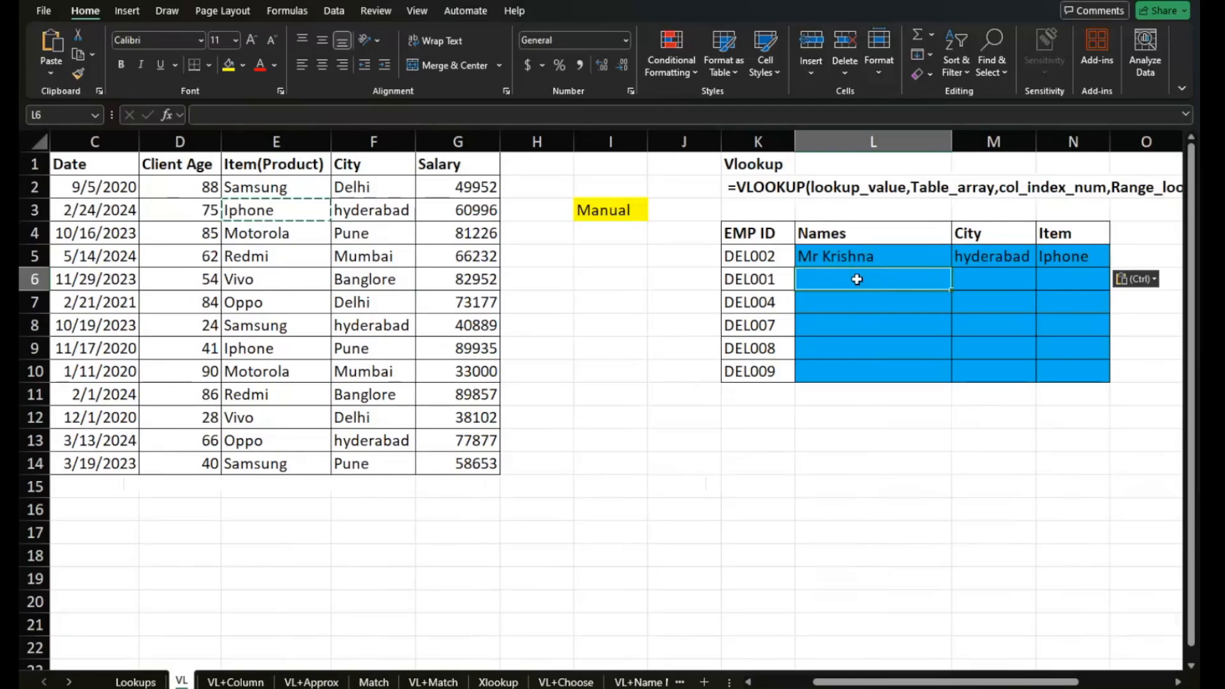
left_click_drag(765, 260, 755, 365)
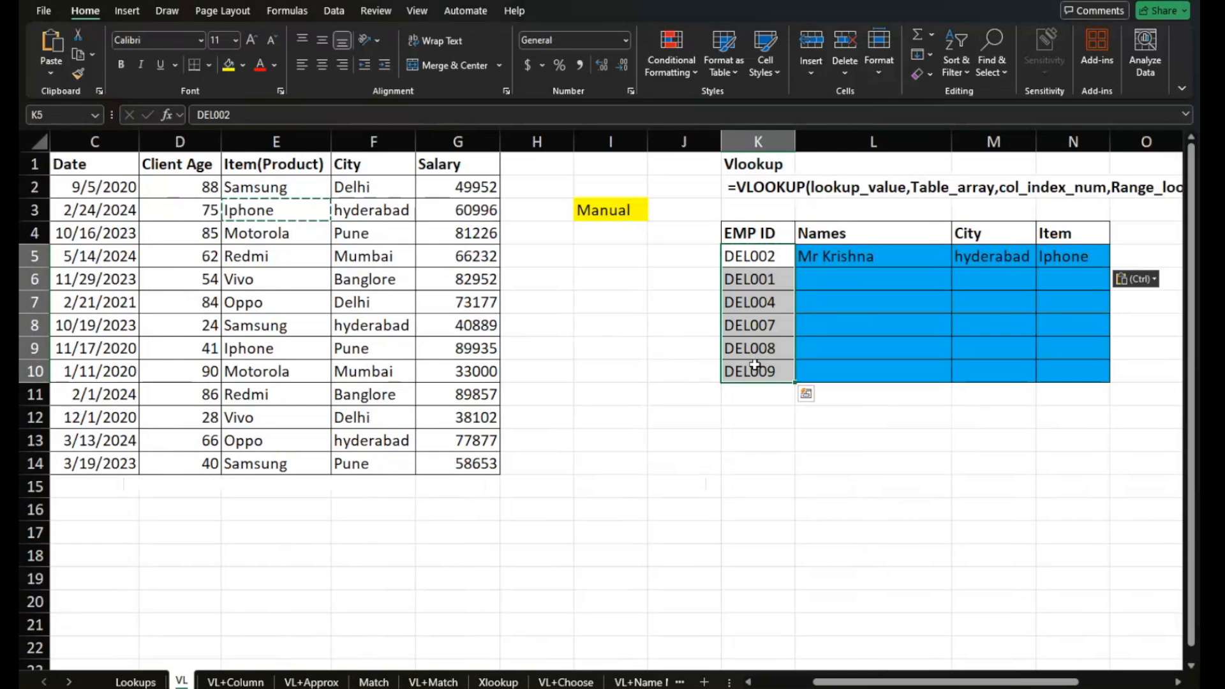
left_click(883, 281)
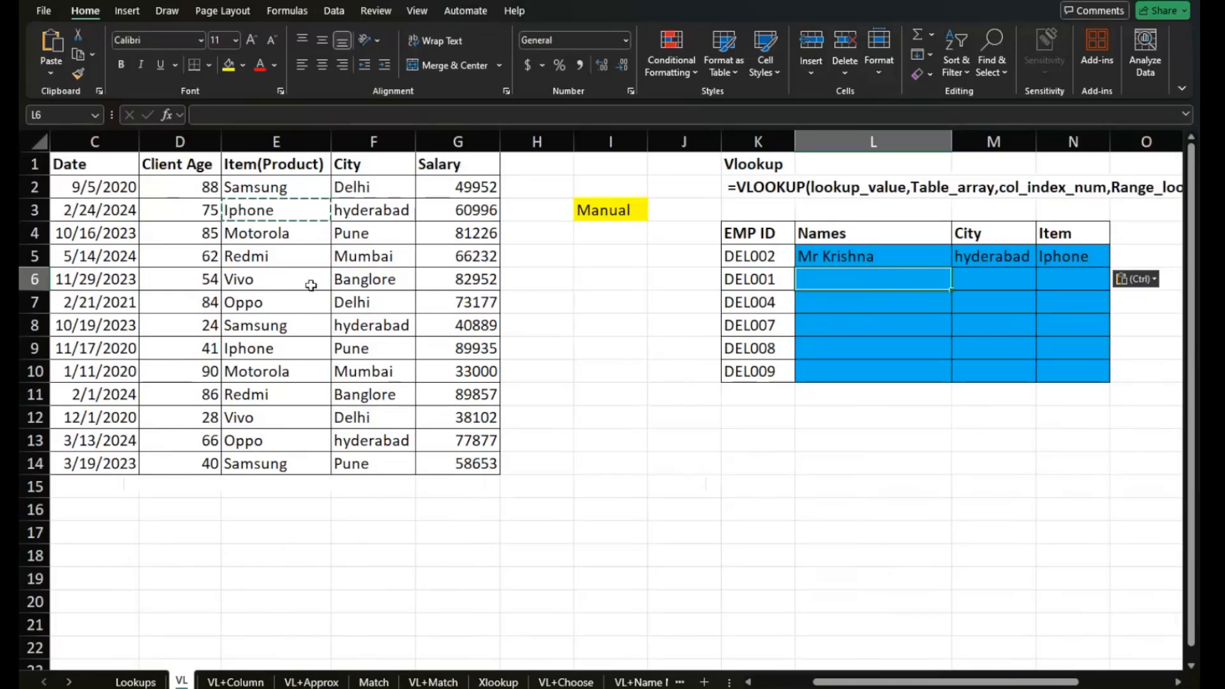
Turn on column filters for the employee data table A1:G14
scroll(311, 286, "left", 2)
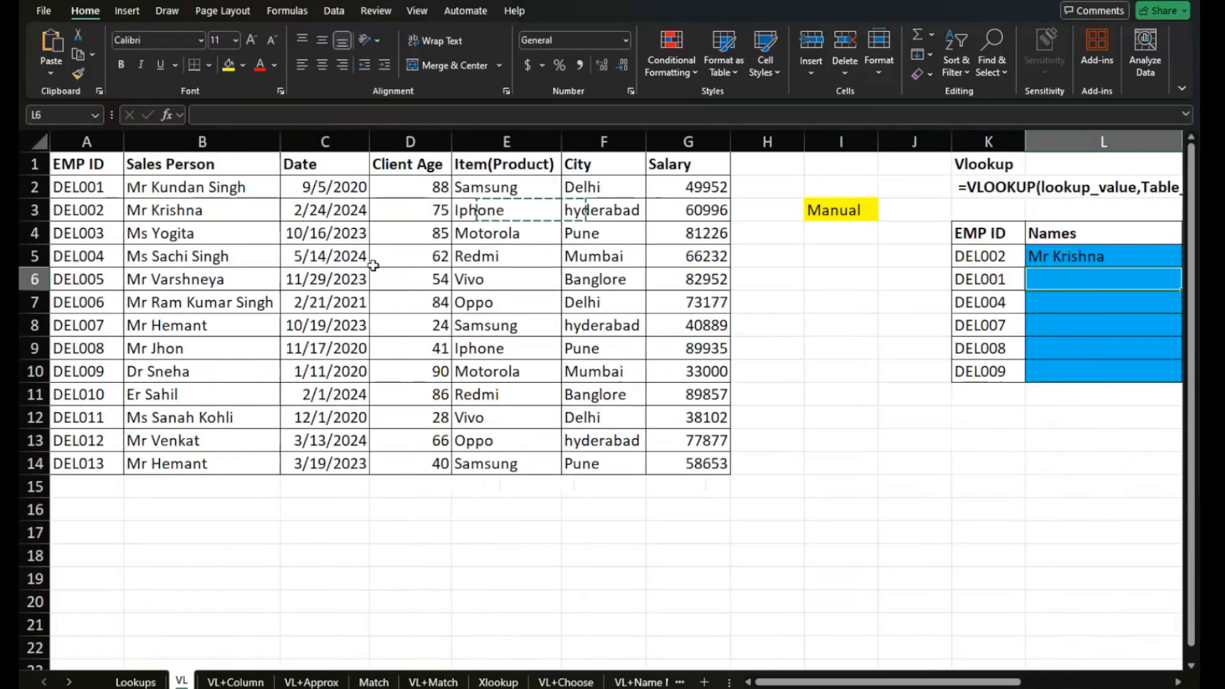
left_click(205, 259)
key("ctrl+a")
key("ctrl+shift+l")
Copy the ID DEL001 from K6 and filter the employee table's EMP ID column by it
key("Tab")
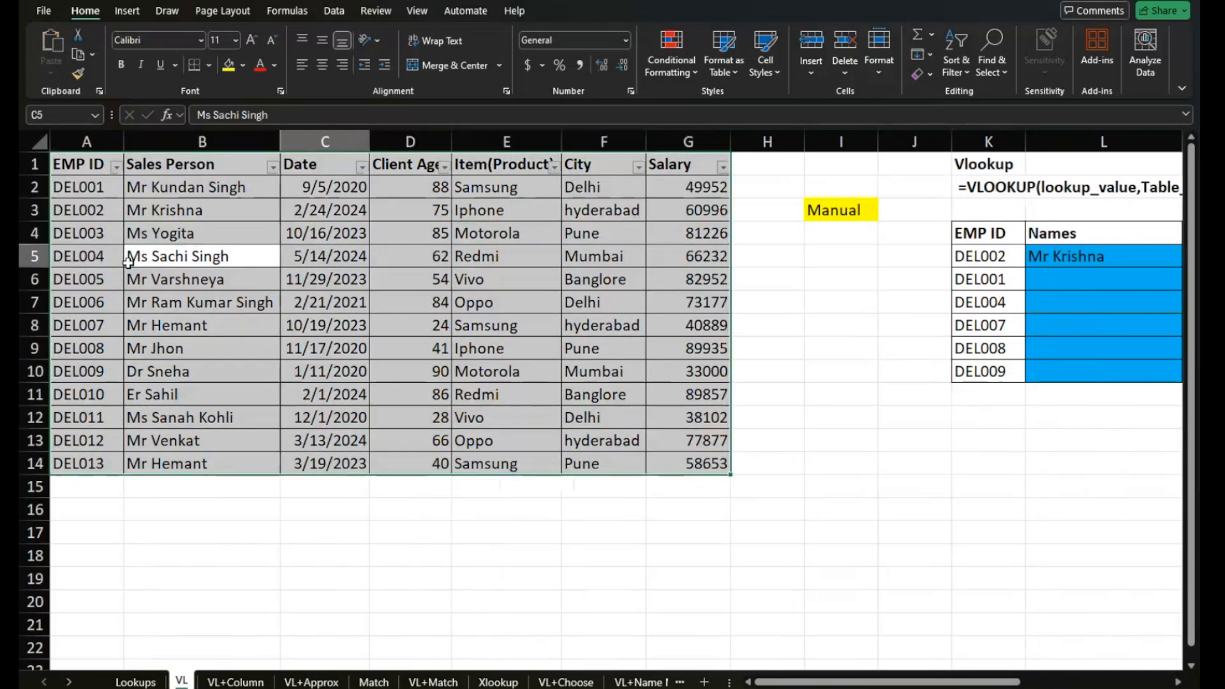
key("Down")
key("Right")
key("Right")
key("Right")
key("Right")
key("Right")
key("Right")
key("Right")
key("Right")
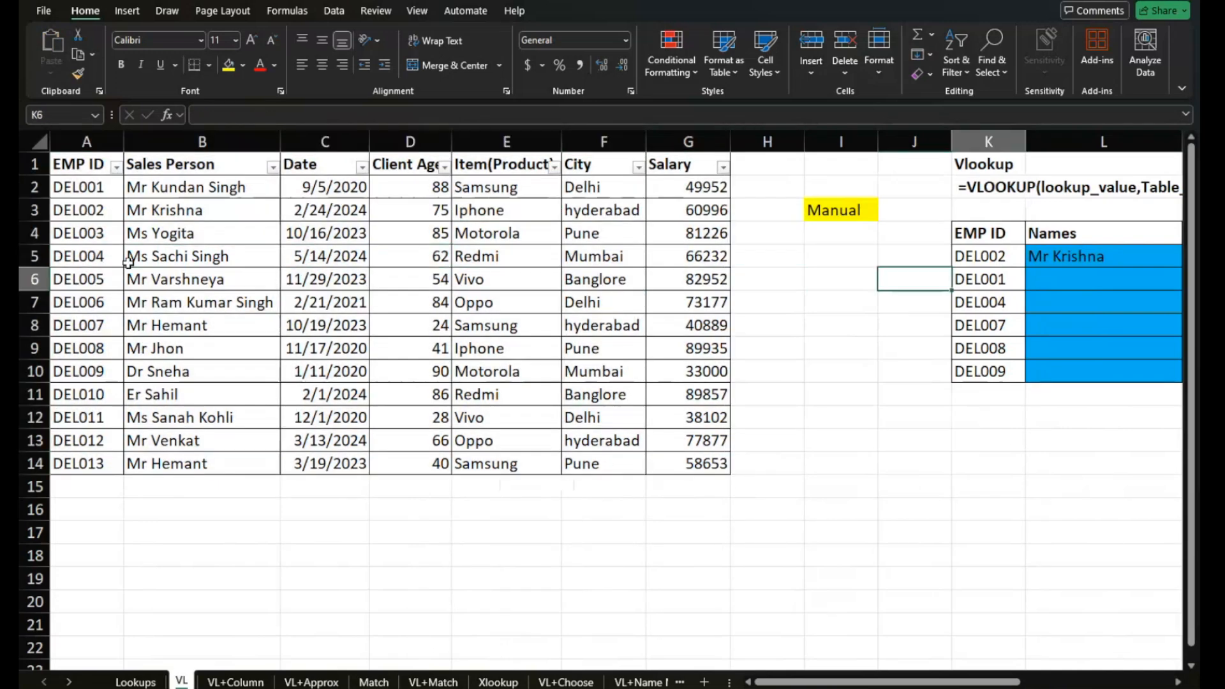
key("ctrl+c")
key("Left")
key("Left")
key("Left")
key("Left")
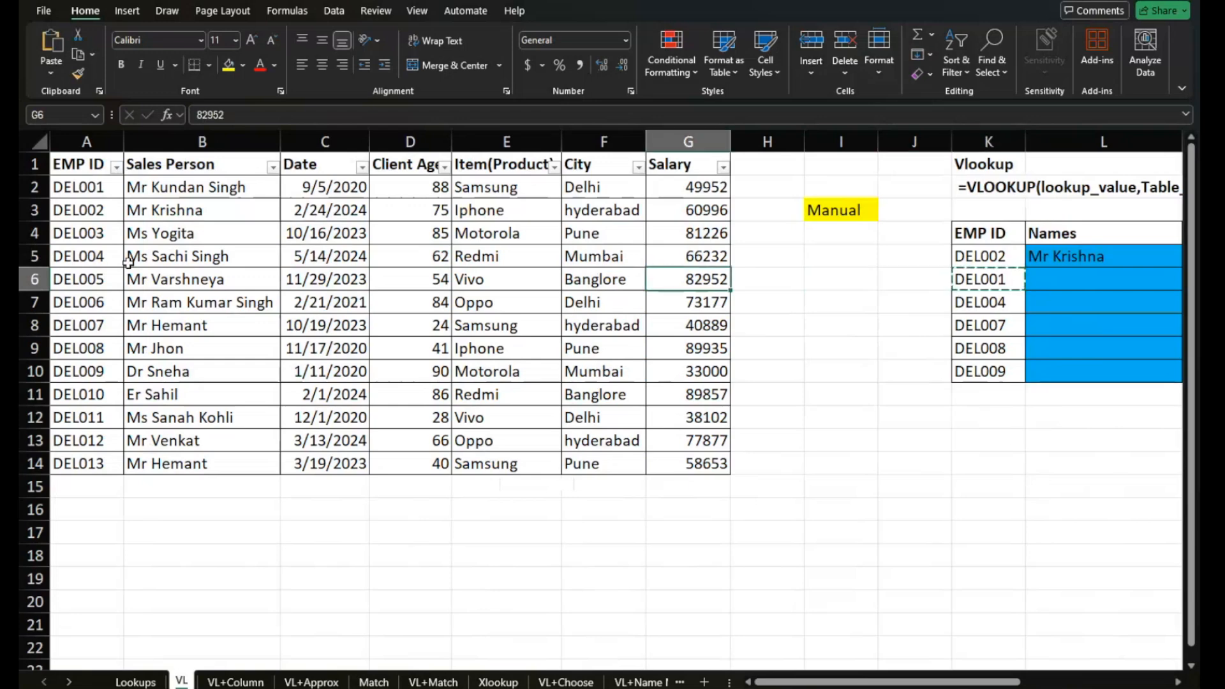
key("ctrl+Left")
key("ctrl+Up")
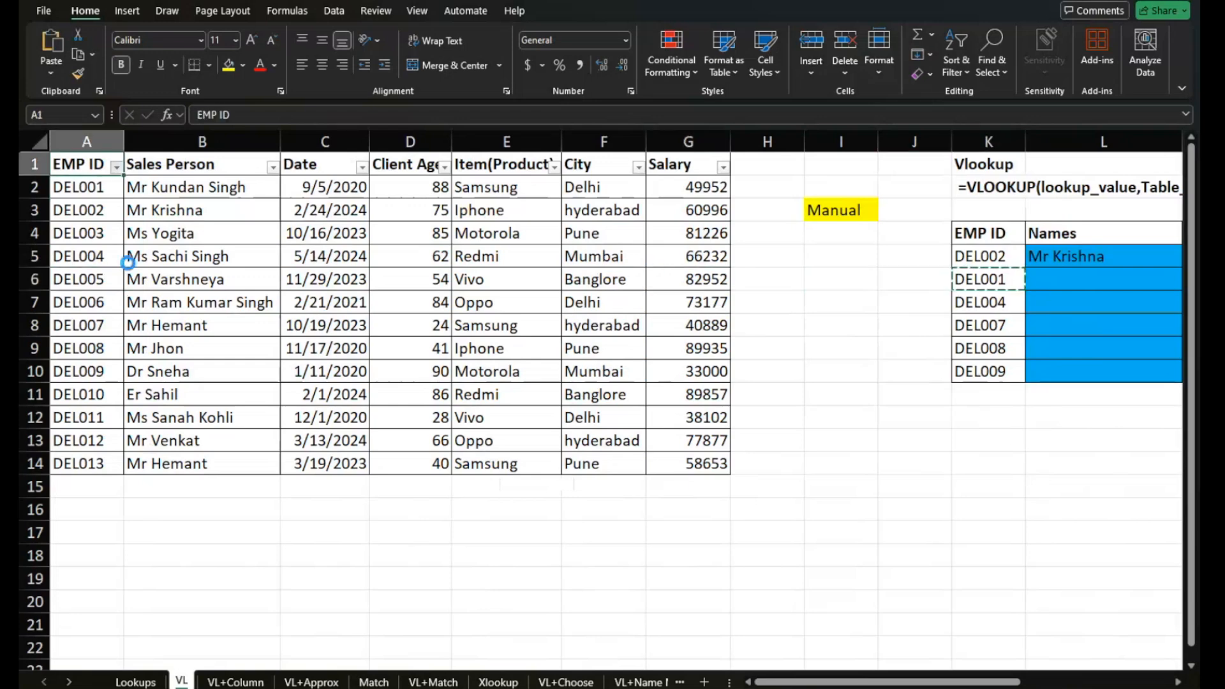
key("alt+Down")
key("ctrl+v")
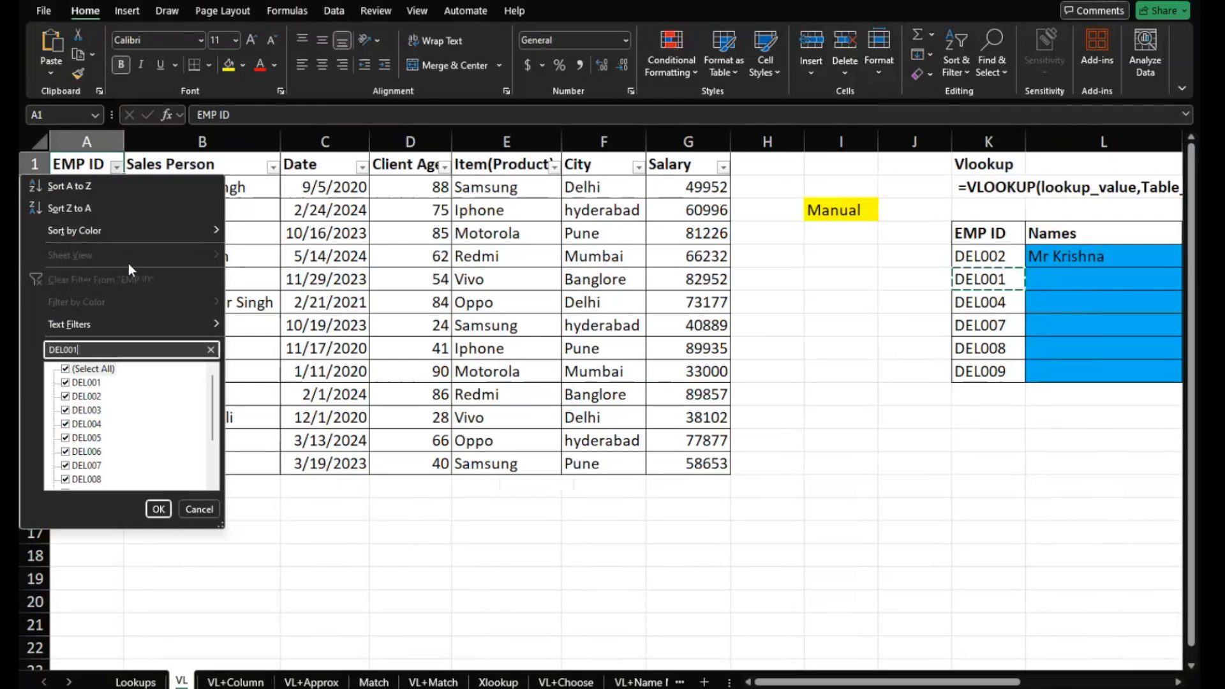
key("Return")
key("Down")
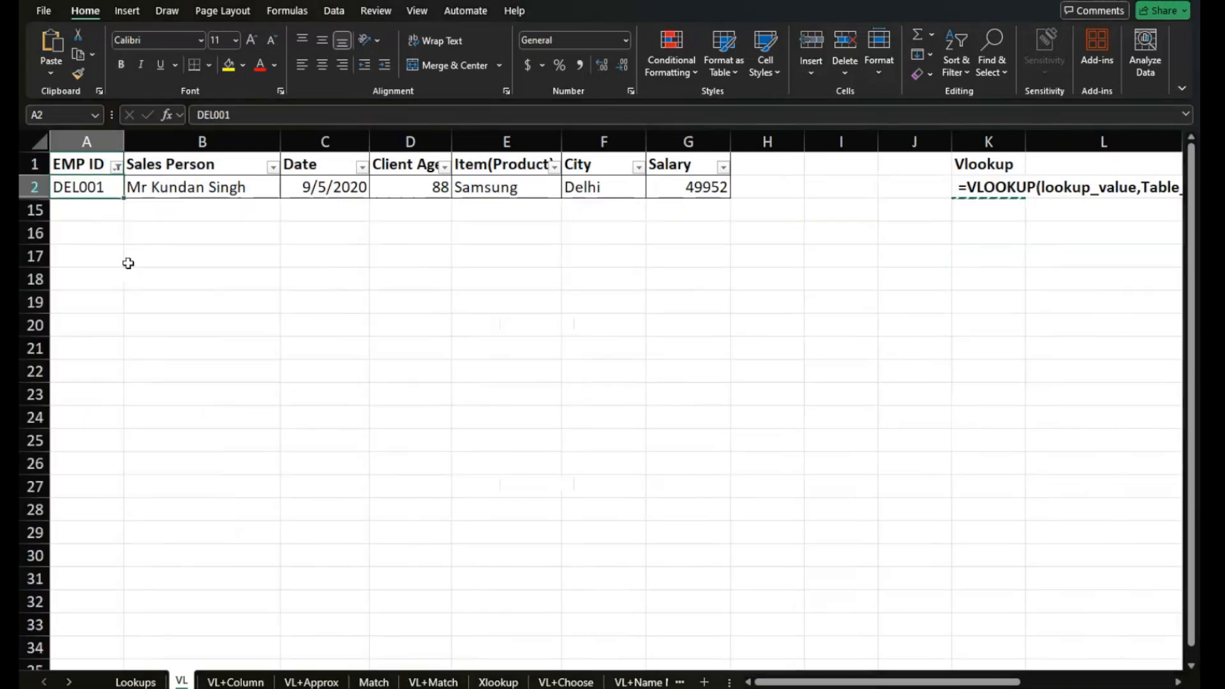
Try to copy the filtered sales person's name from B2 into the Names column of the Vlookup table
key("Right")
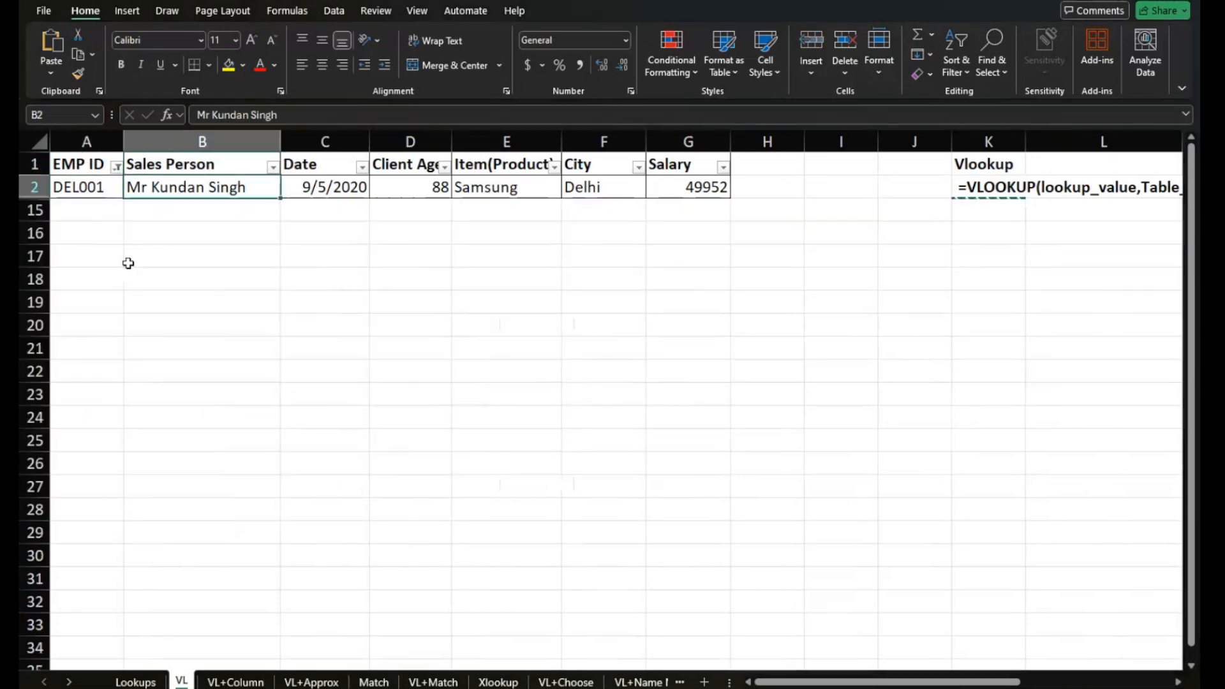
key("ctrl+c")
key("Right")
key("Right")
key("ctrl+Right")
key("ctrl+Right")
key("Down")
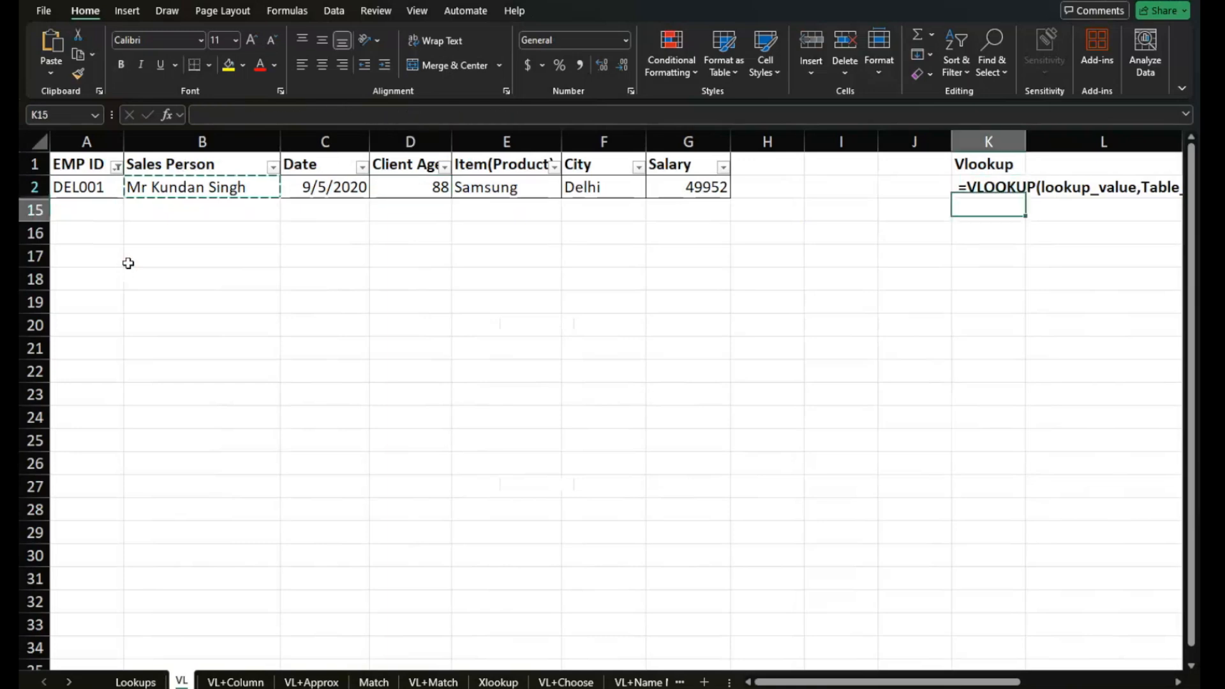
key("Right")
key("Right")
key("Left")
key("Left")
key("Left")
key("Left")
key("Up")
key("Up")
key("ctrl+Left")
key("ctrl+Left")
key("Down")
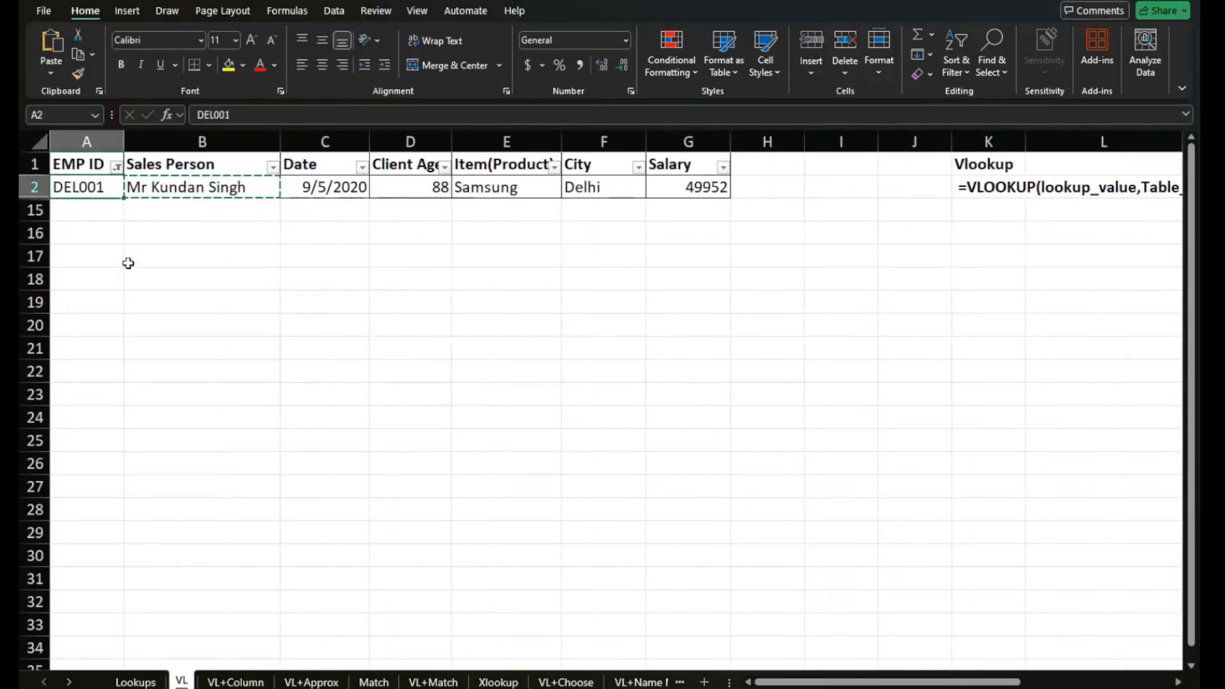
Turn off the employee table's filters so that all rows are shown
key("Right")
key("Right")
key("Right")
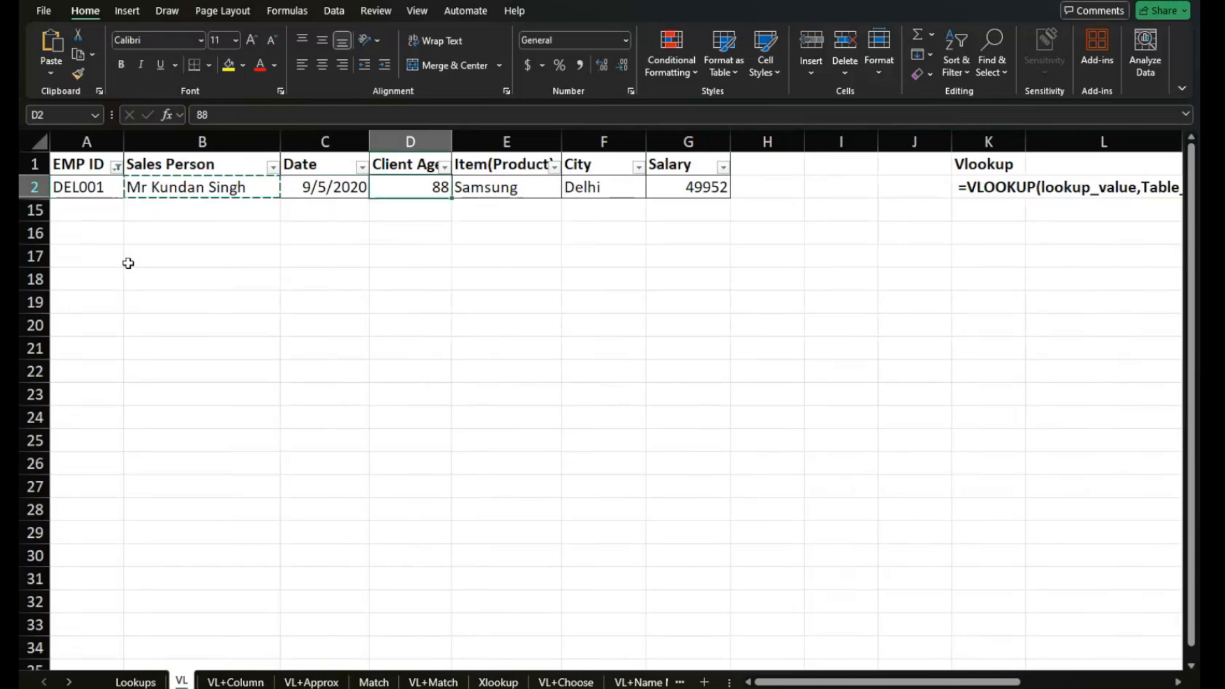
key("ctrl+shift+l")
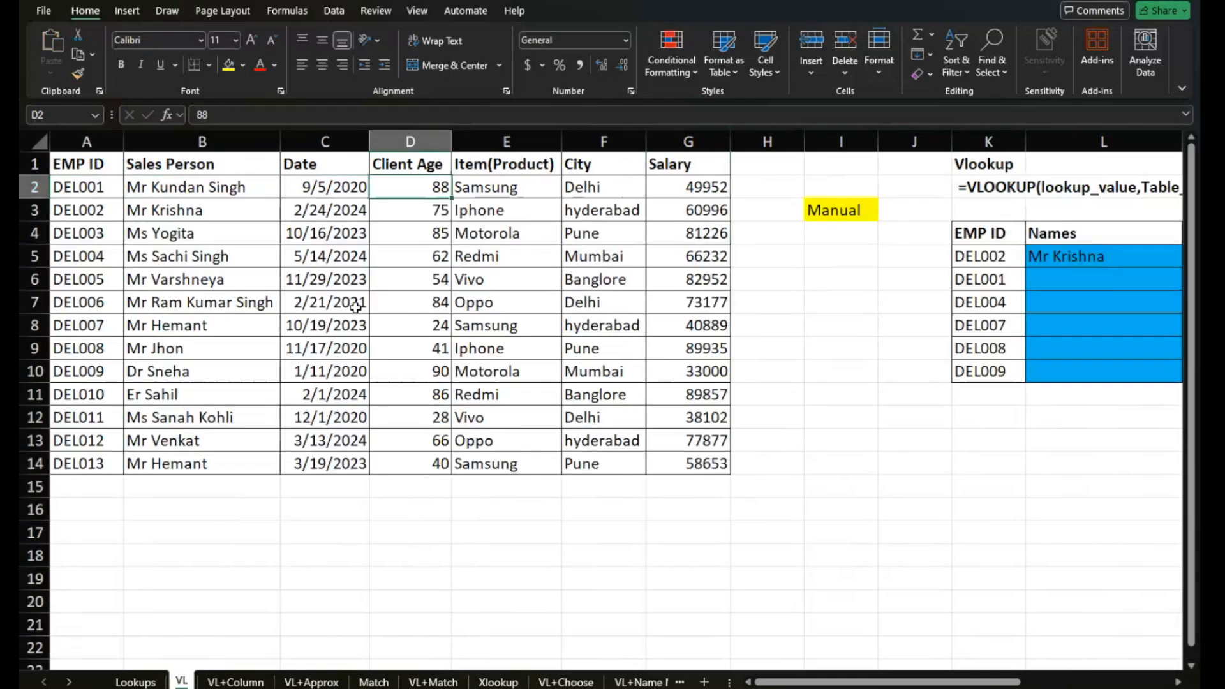
Enter the label Filter in cell I5 and highlight it with a yellow fill
scroll(666, 325, "right", 2)
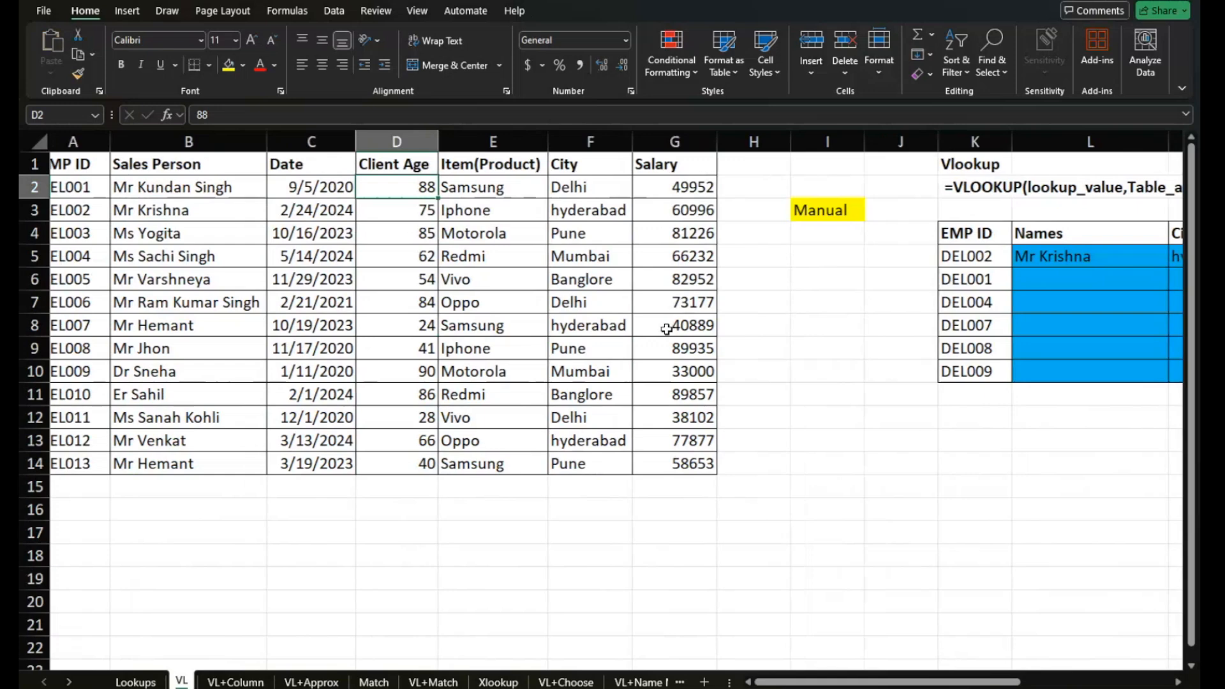
scroll(666, 330, "left", 1)
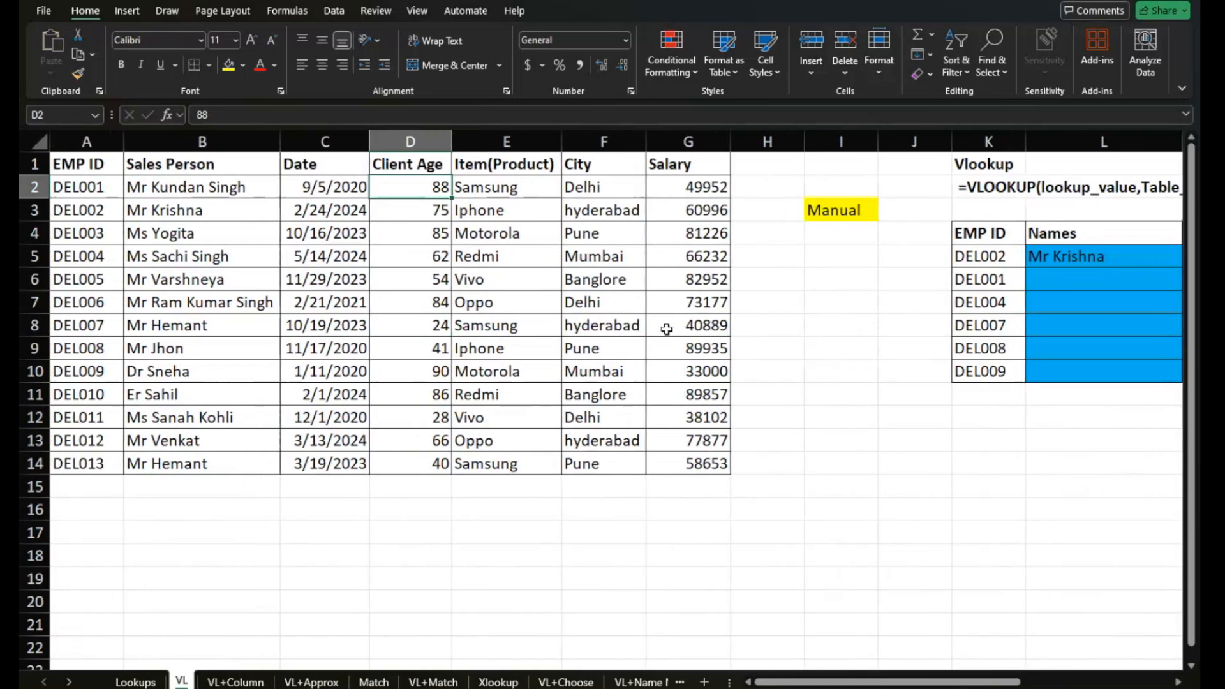
left_click(840, 262)
type("Filter")
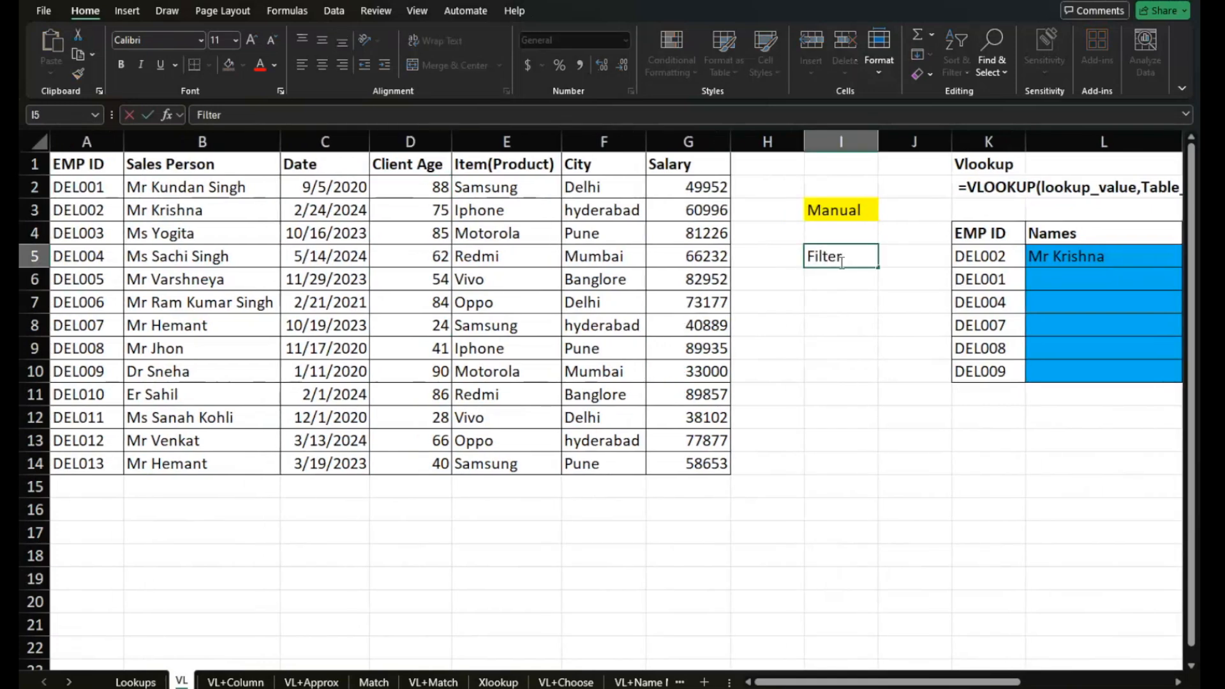
key("Return")
left_click(840, 262)
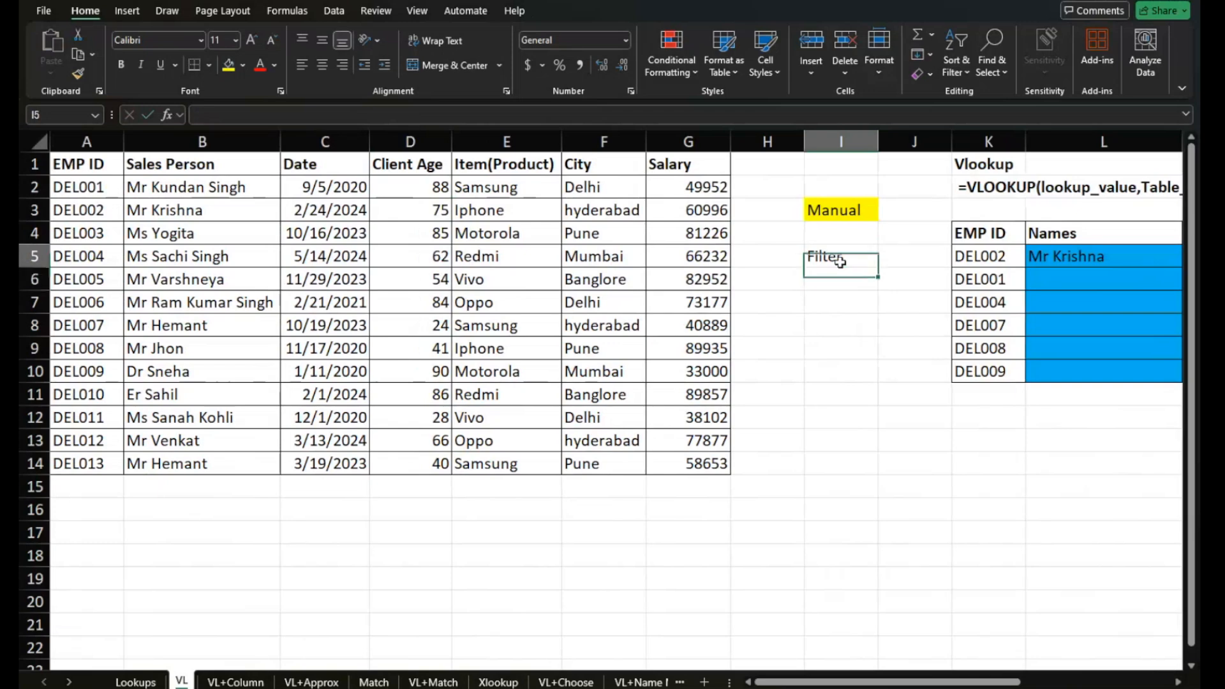
left_click(825, 276)
left_click(836, 255)
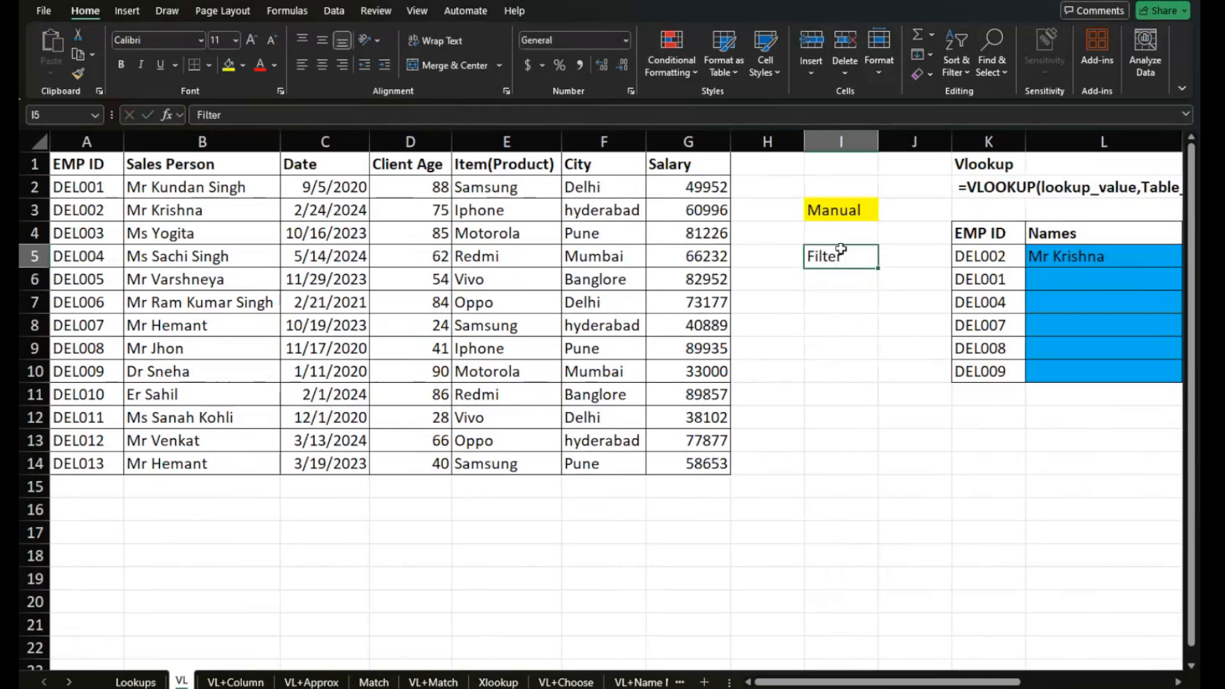
left_click(228, 65)
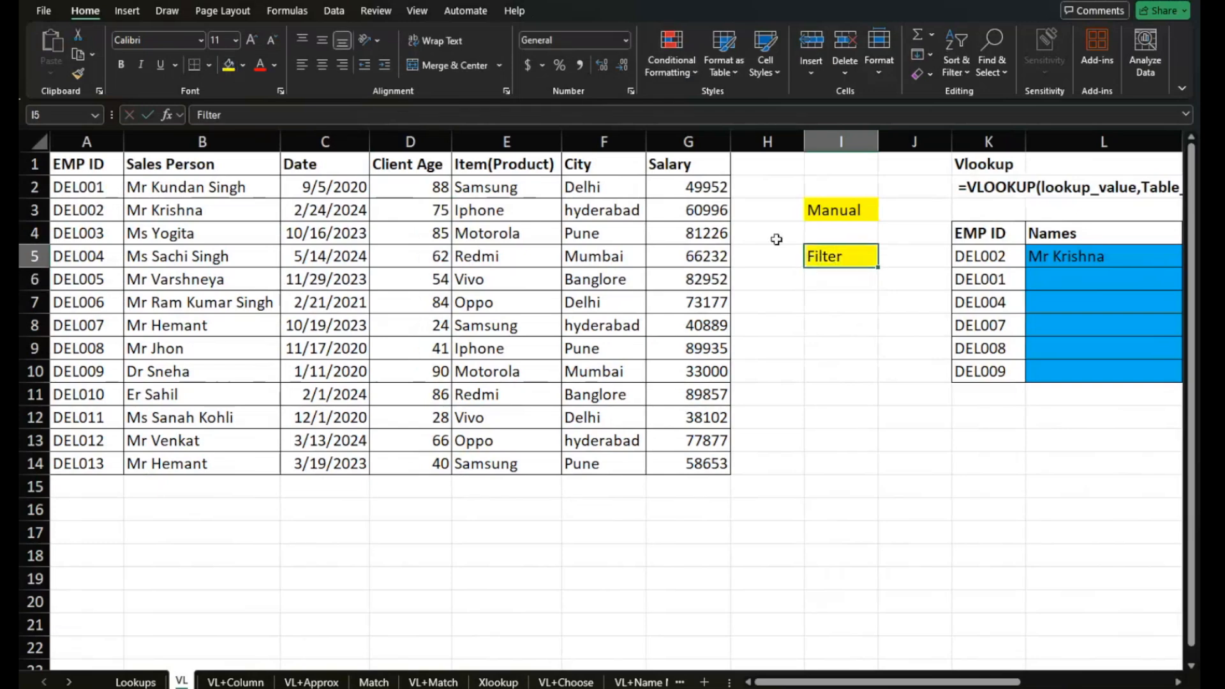
left_click(989, 285)
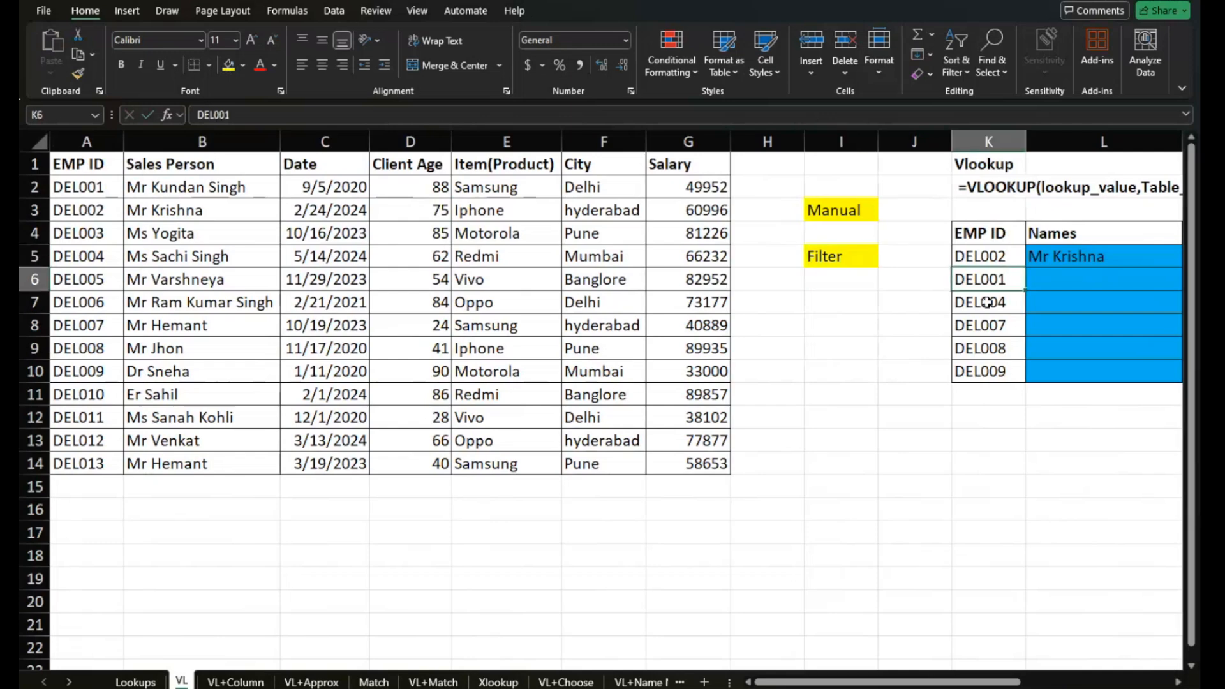
left_click(986, 306)
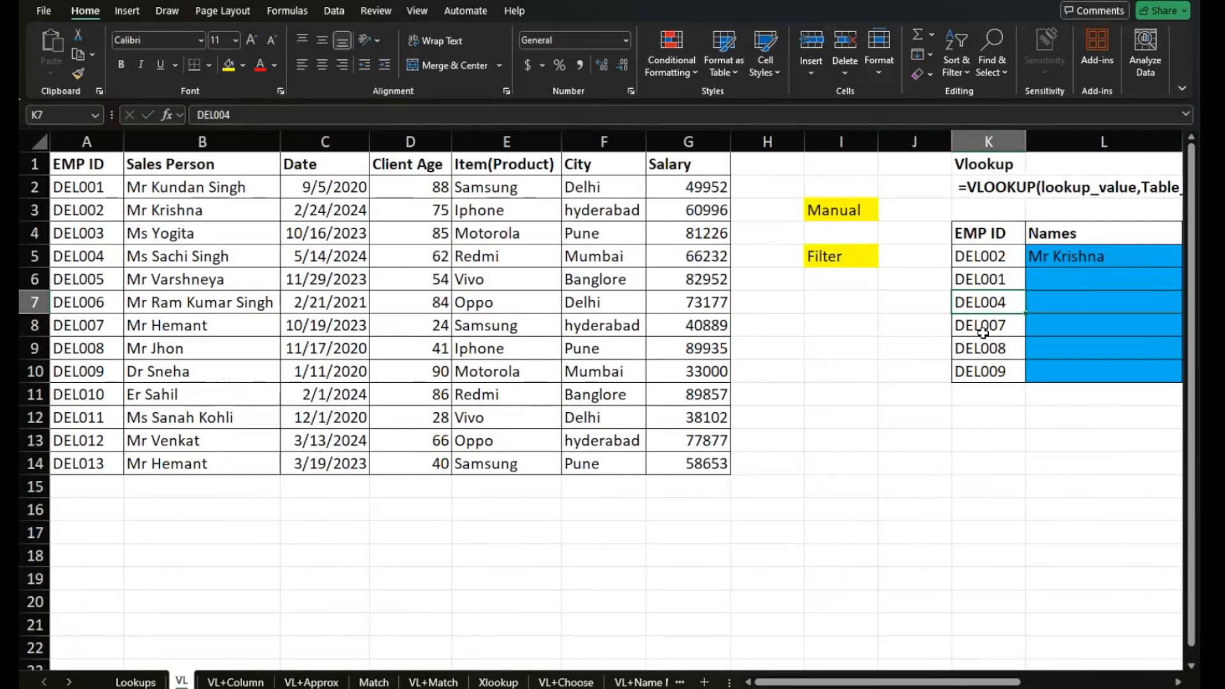
scroll(983, 331, "right", 2)
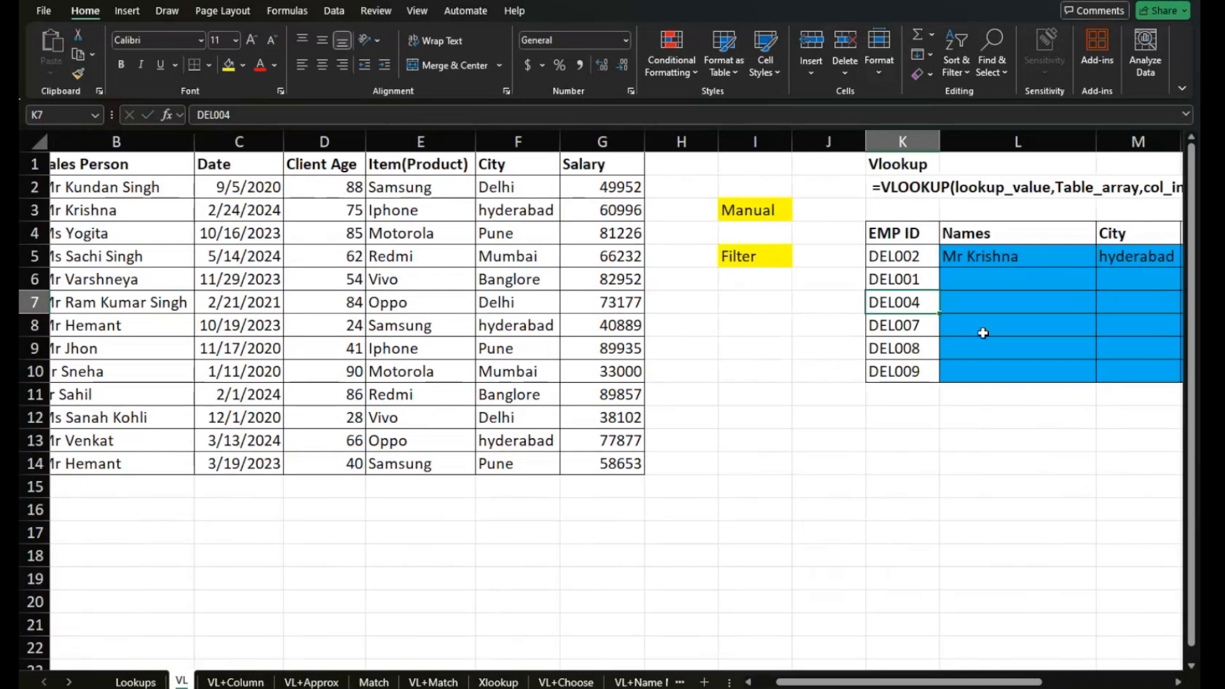
double_click(989, 281)
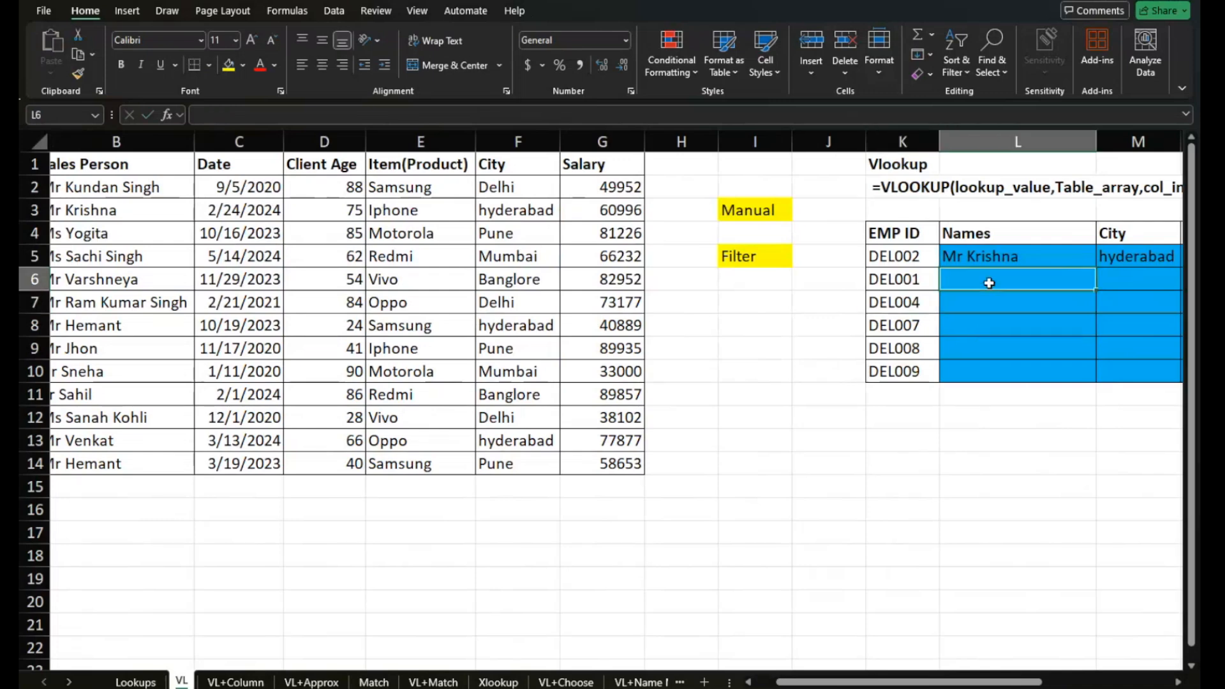
key("Escape")
Start a VLOOKUP formula in empty cell J12 to examine the function's arguments, then discard it
left_click(830, 420)
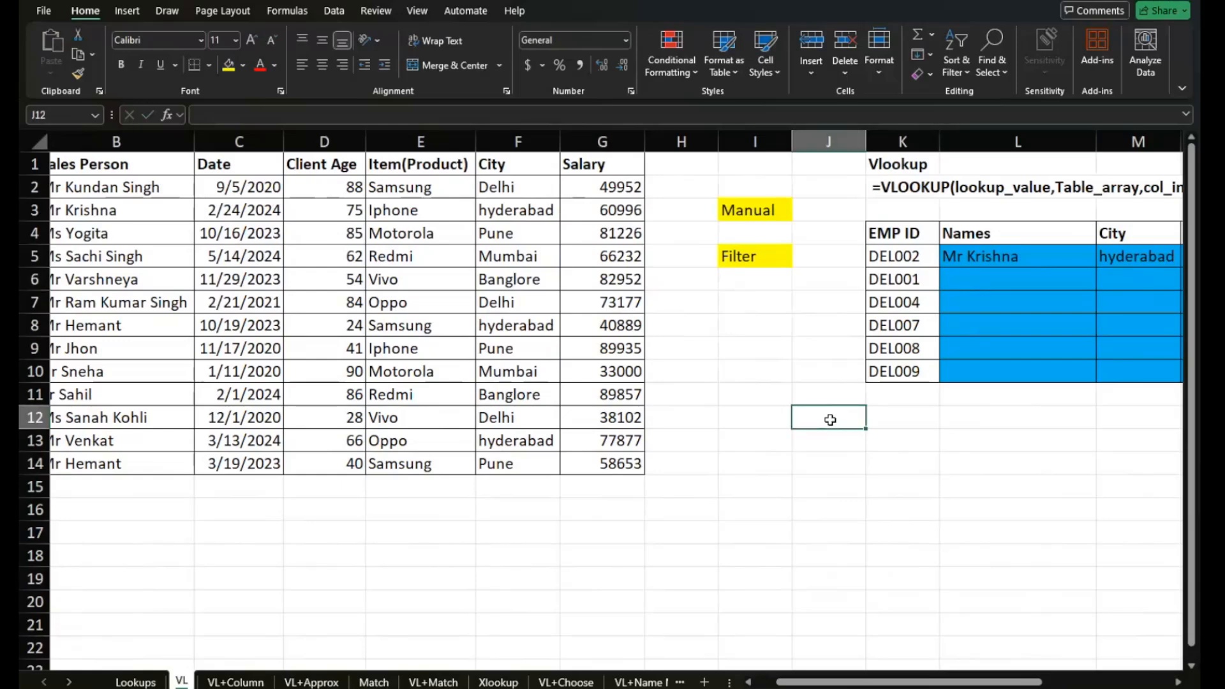
scroll(830, 420, "up", 8, "ctrl")
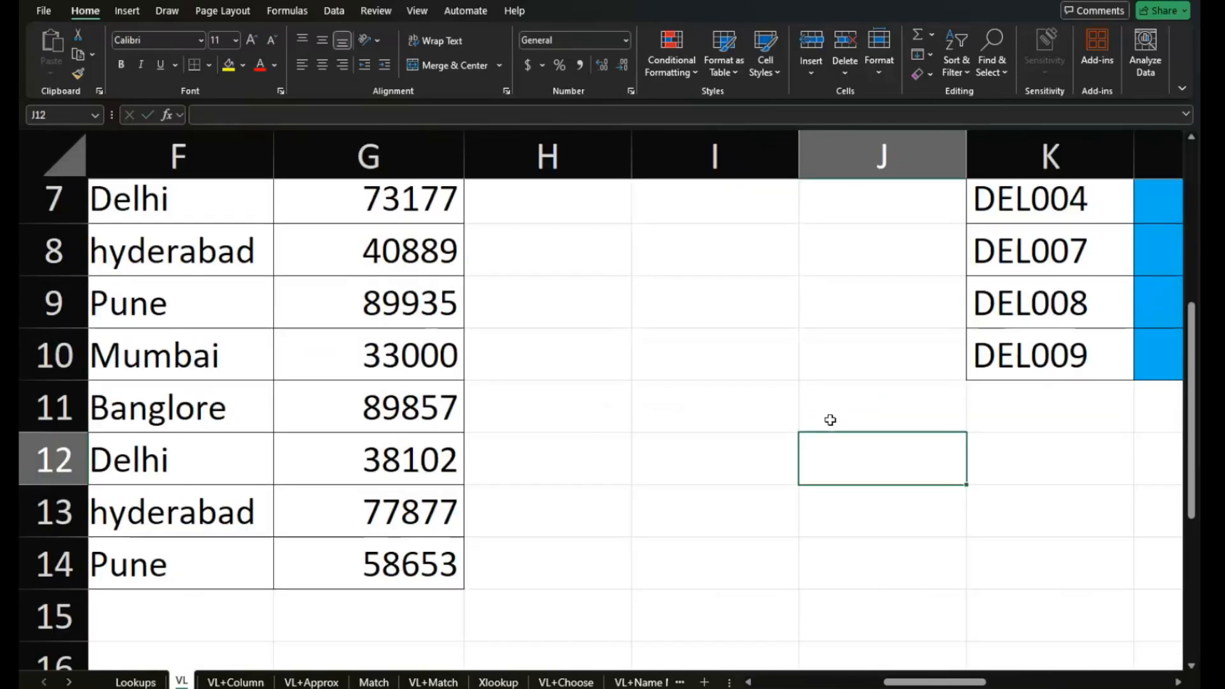
scroll(829, 419, "right", 3)
scroll(830, 419, "right", 1)
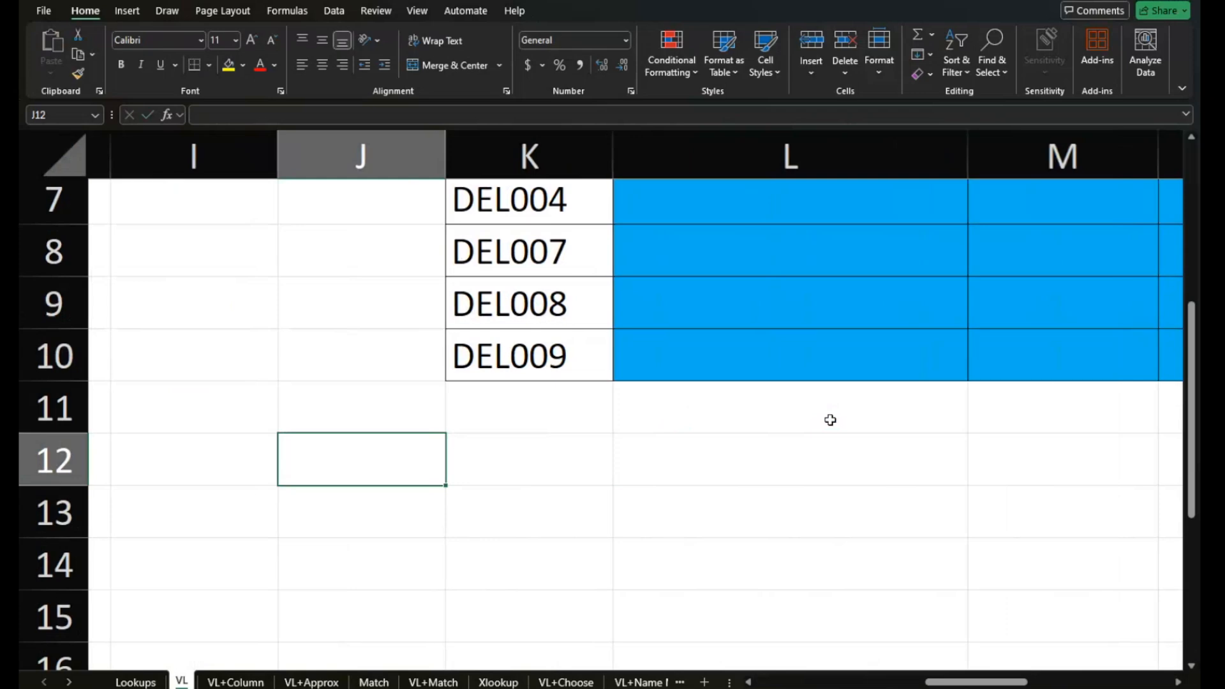
type("=vlook")
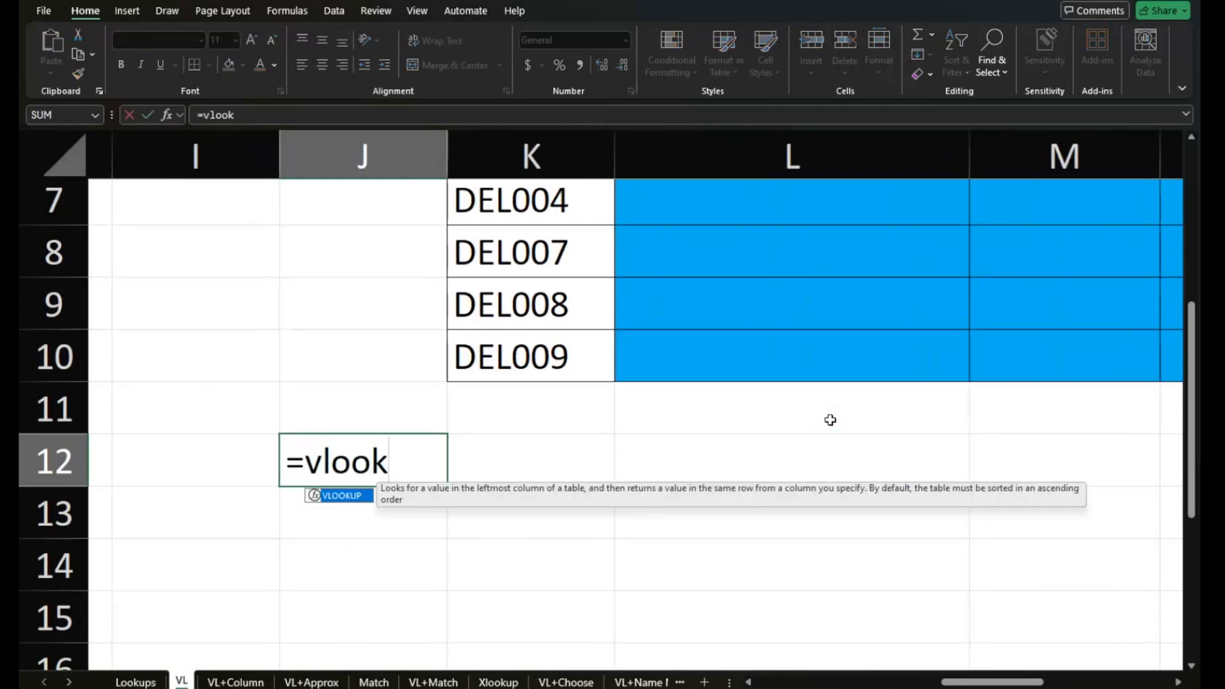
key("Tab")
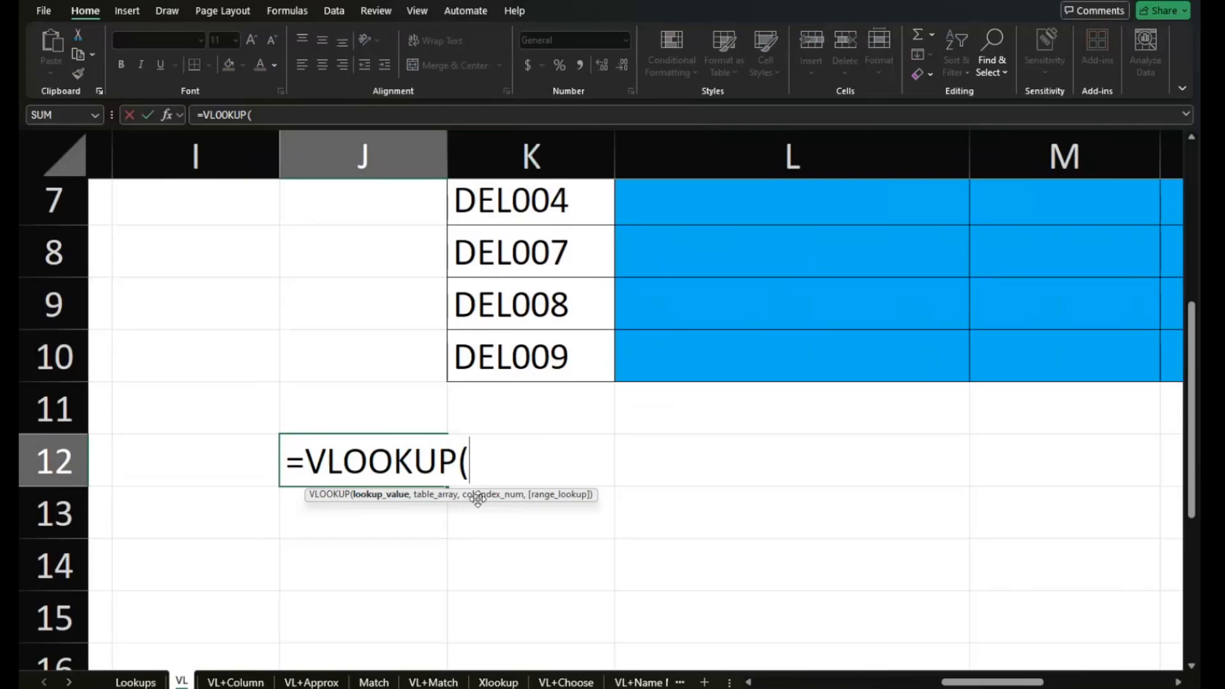
key("Escape")
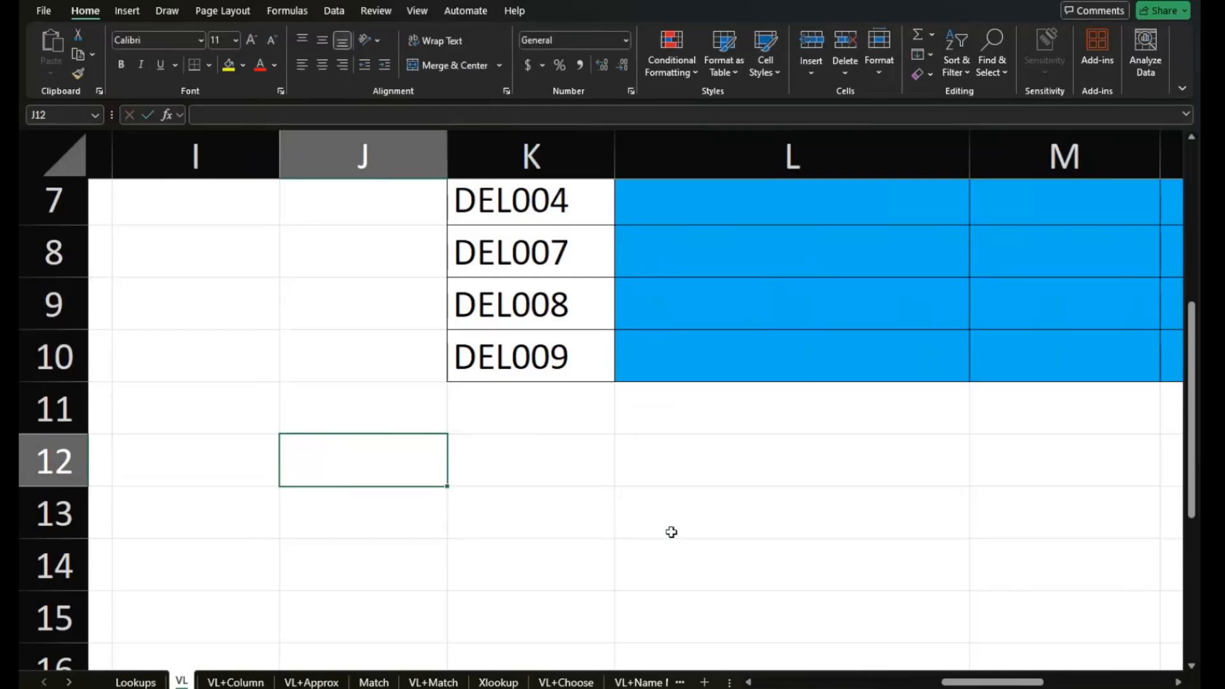
Start a VLOOKUP formula in cell L6 of the Names column with K6 as the lookup value
scroll(671, 532, "up", 1)
scroll(671, 528, "up", 1)
scroll(670, 528, "down", 3, "ctrl")
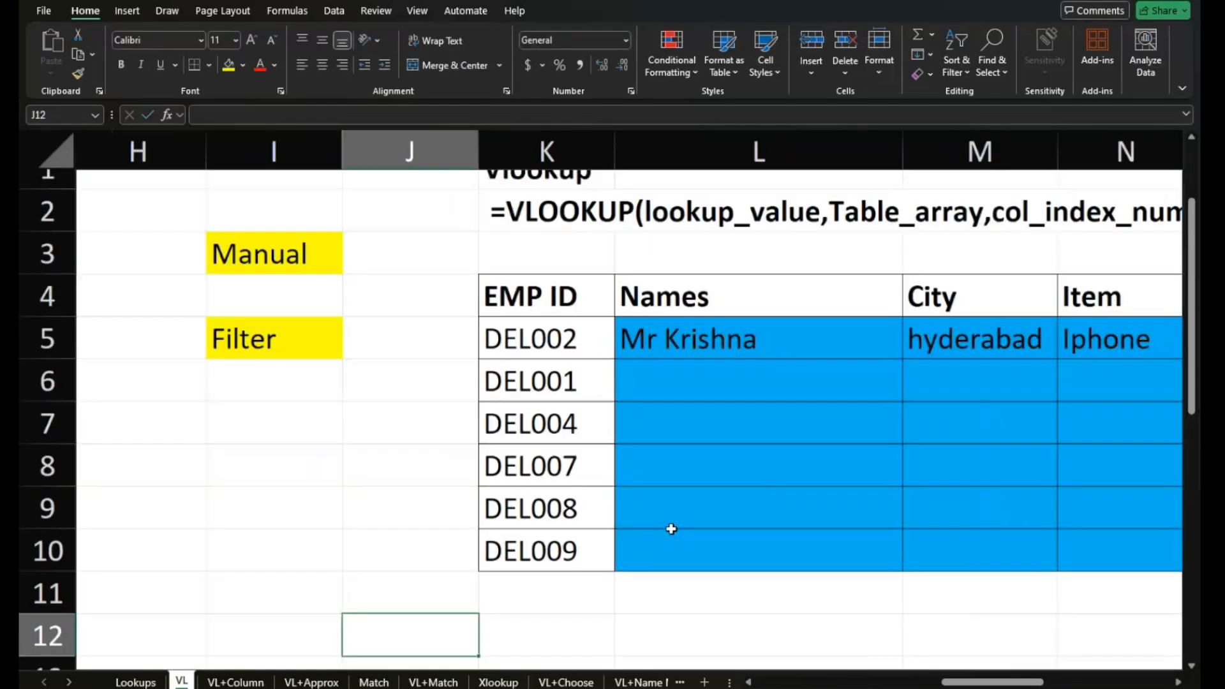
left_click(699, 370)
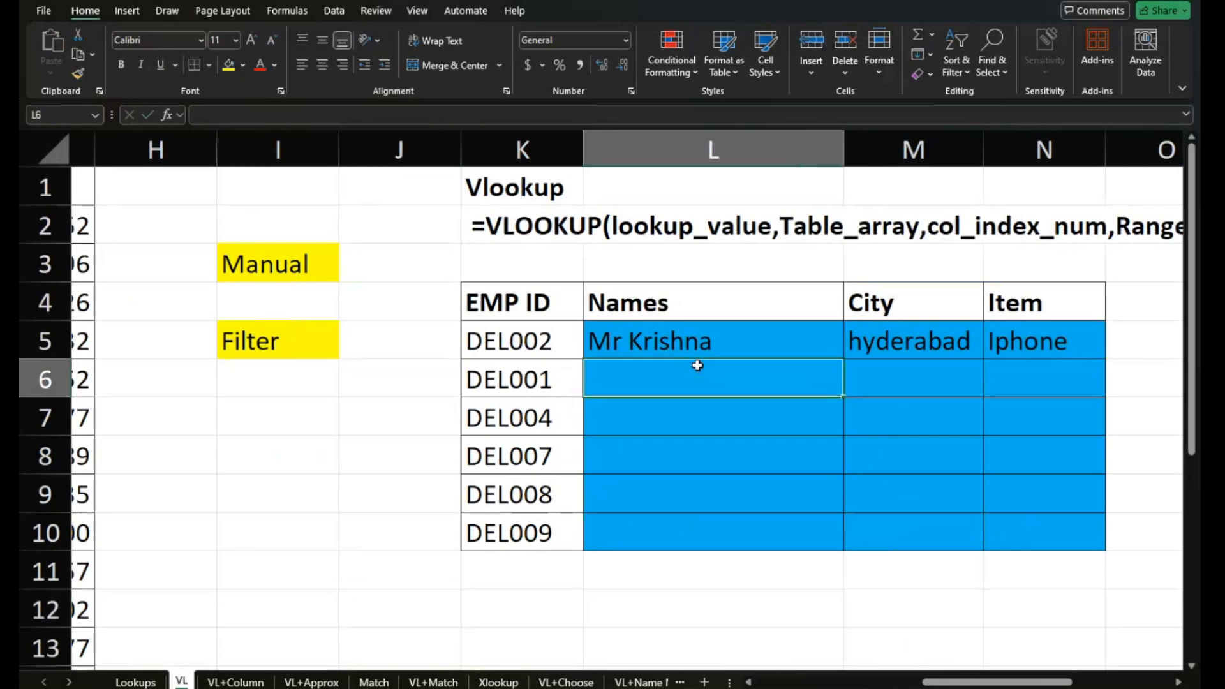
type("=vlook")
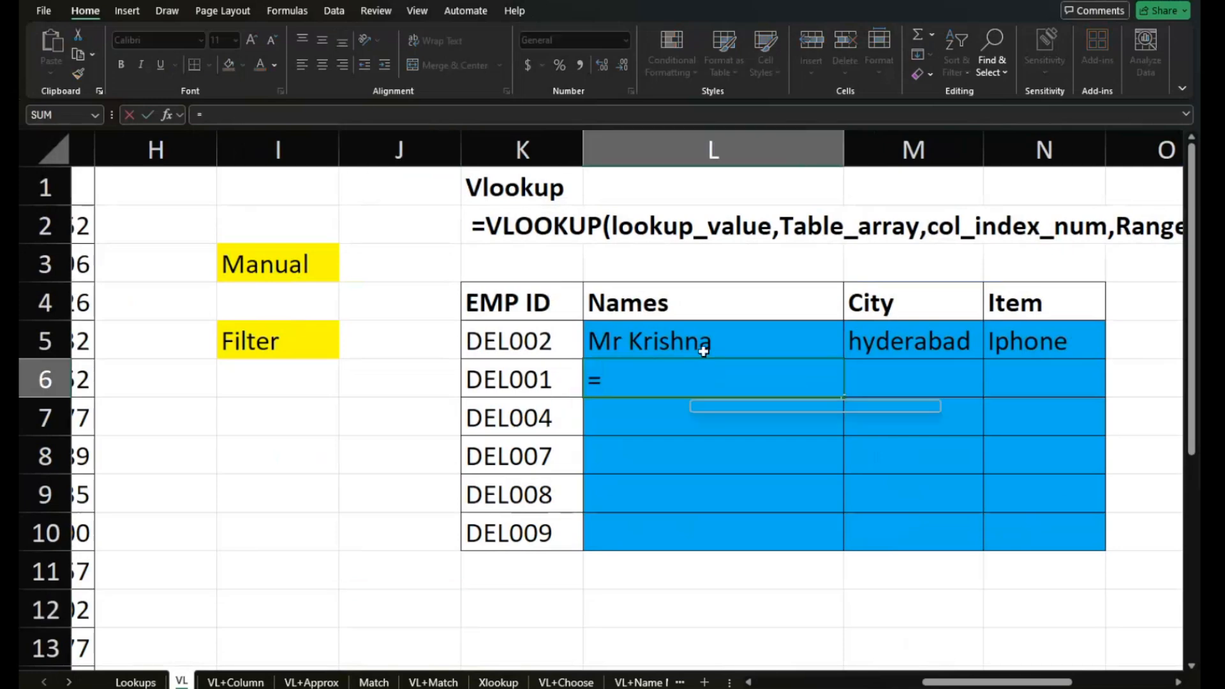
type("up(")
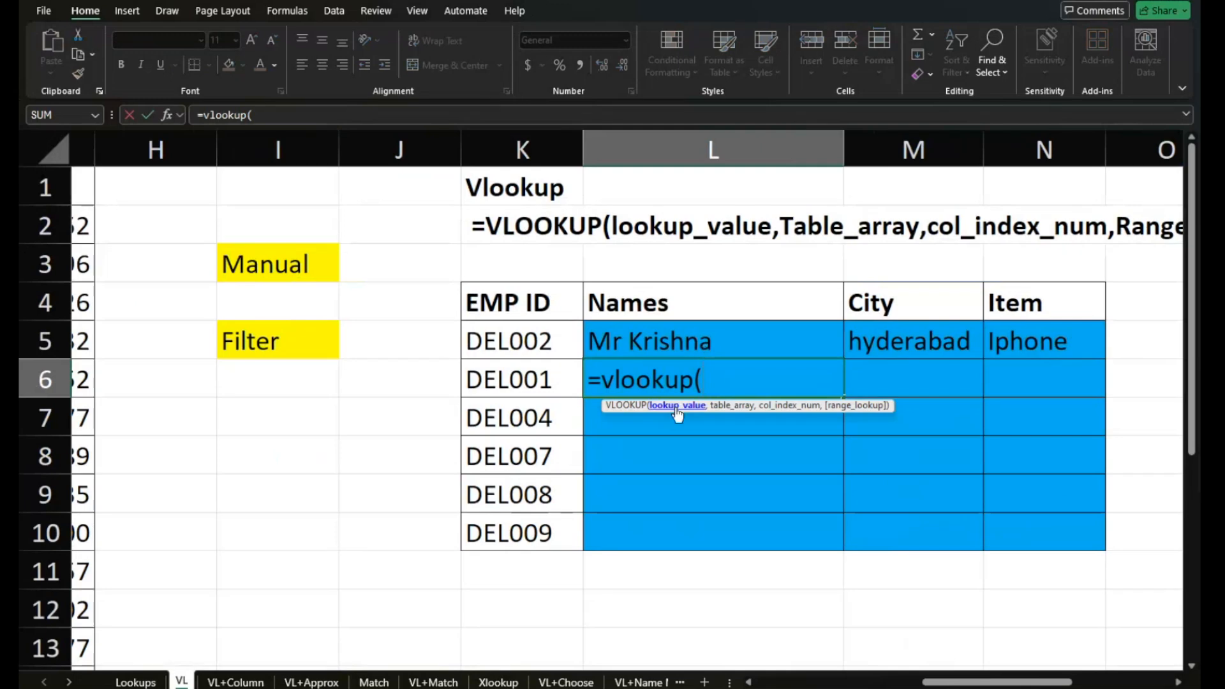
left_click(546, 379)
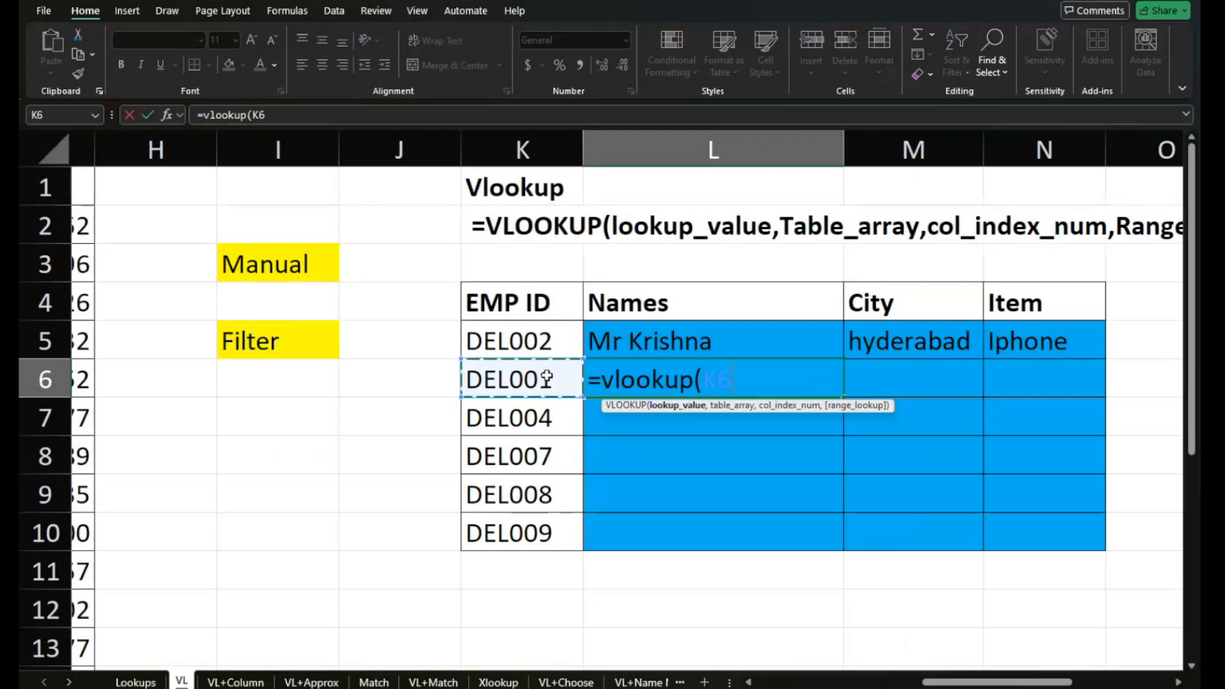
type(",")
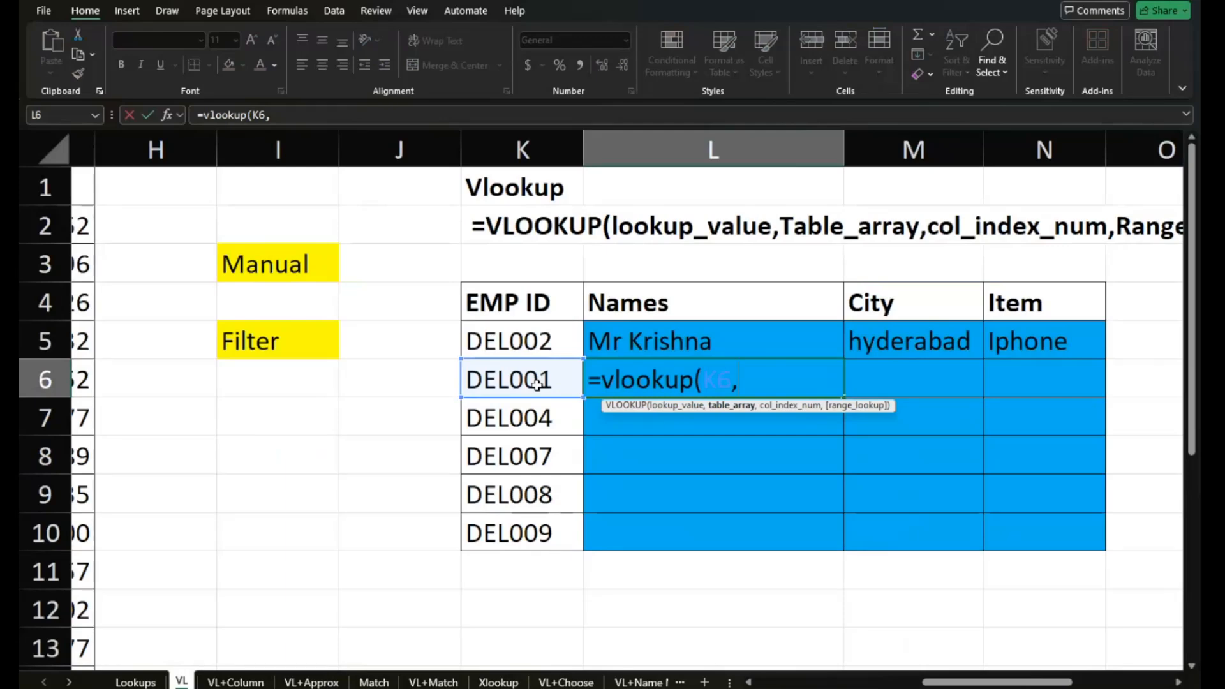
Set the formula's table array to the whole employee table, A1:G14, including its headers
scroll(536, 383, "left", 7)
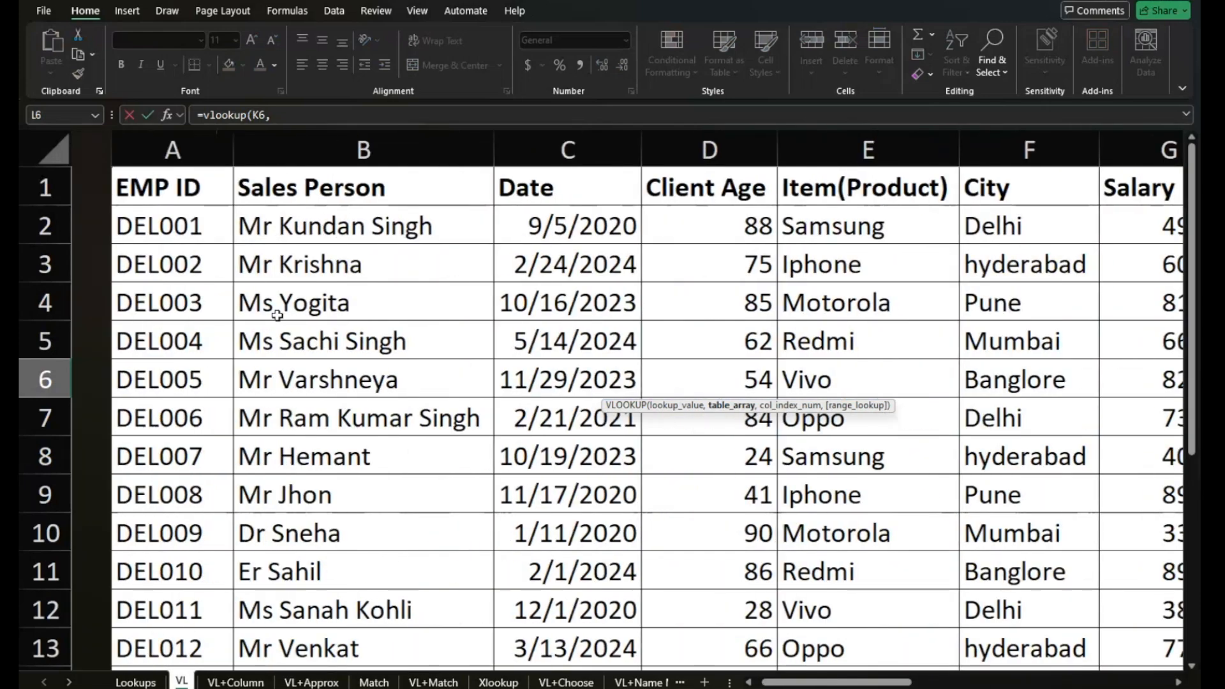
scroll(136, 198, "right", 1)
scroll(136, 198, "left", 1)
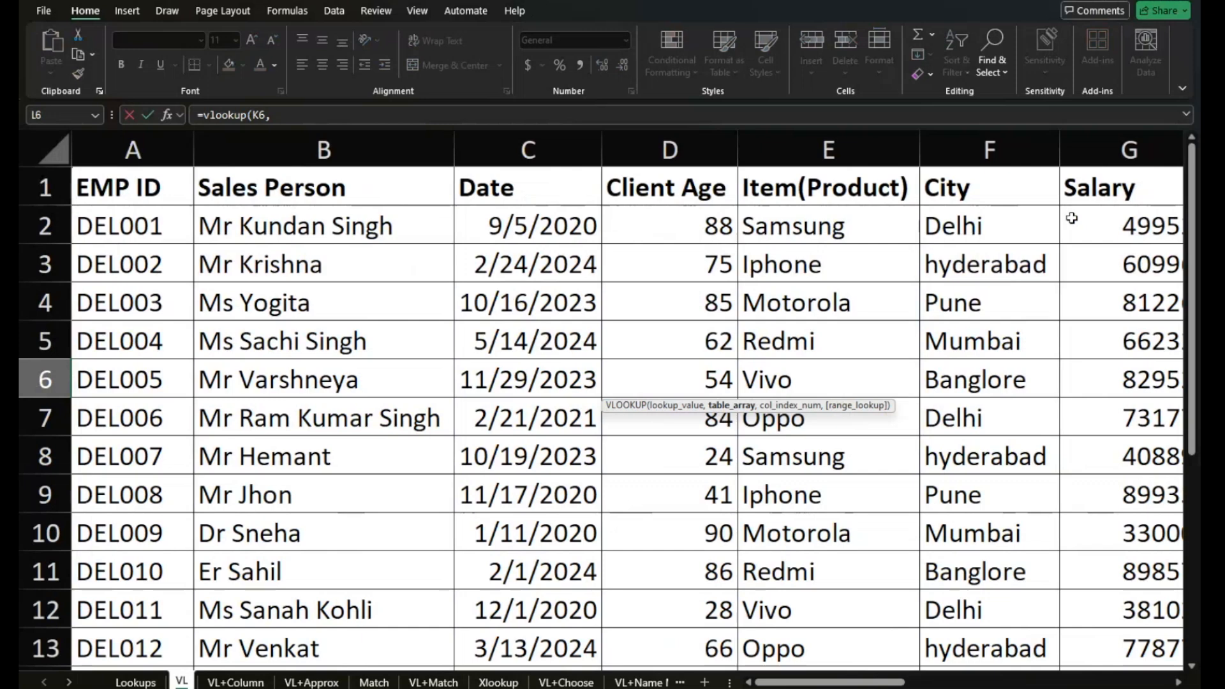
left_click(148, 199)
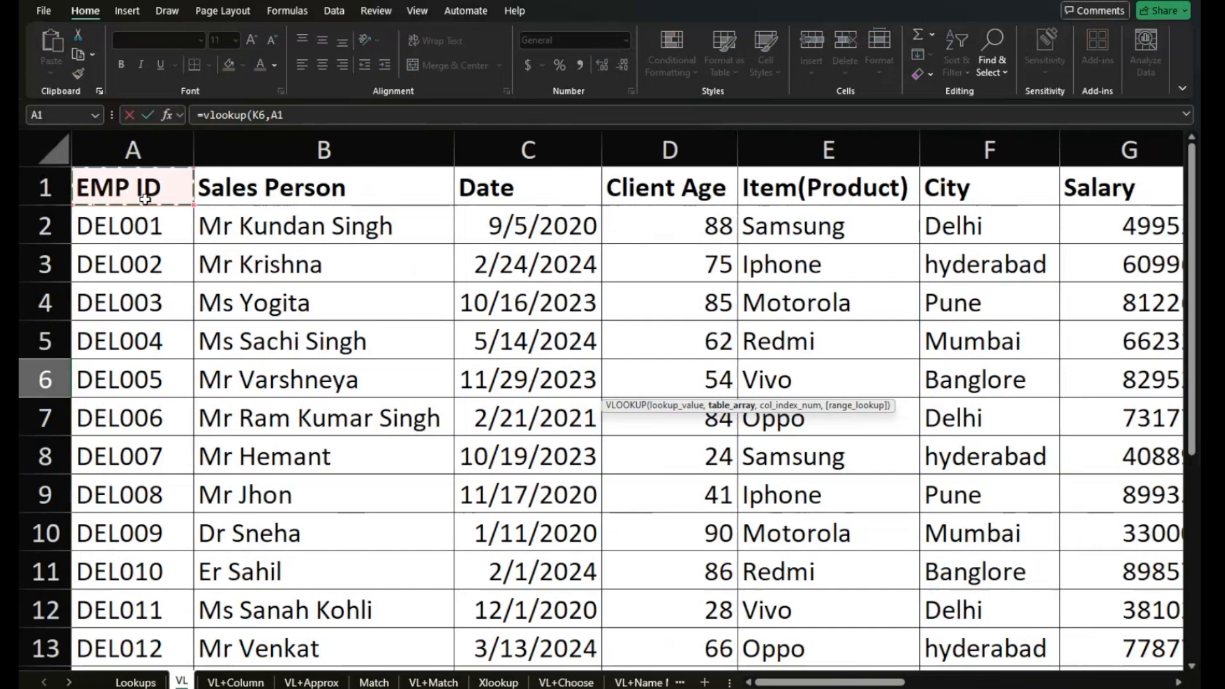
key("ctrl+shift+Down")
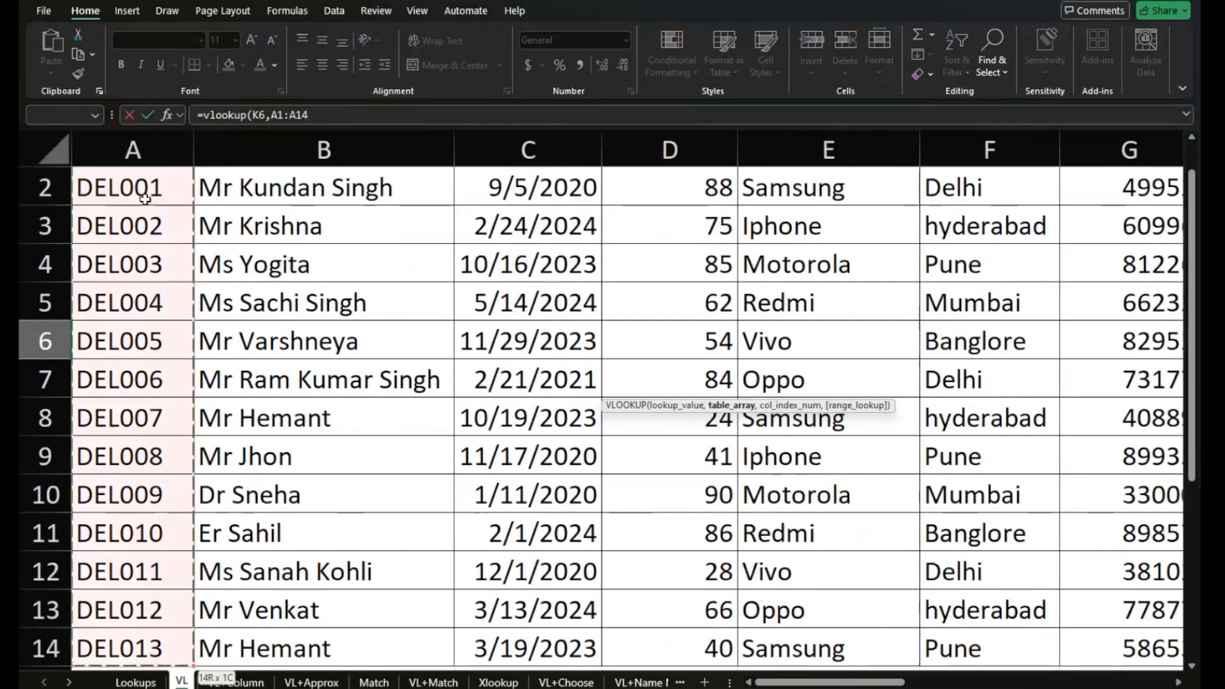
key("shift+Right")
key("shift+Right")
key("shift+Right")
key("shift+Right")
key("shift+Right")
key("shift+Right")
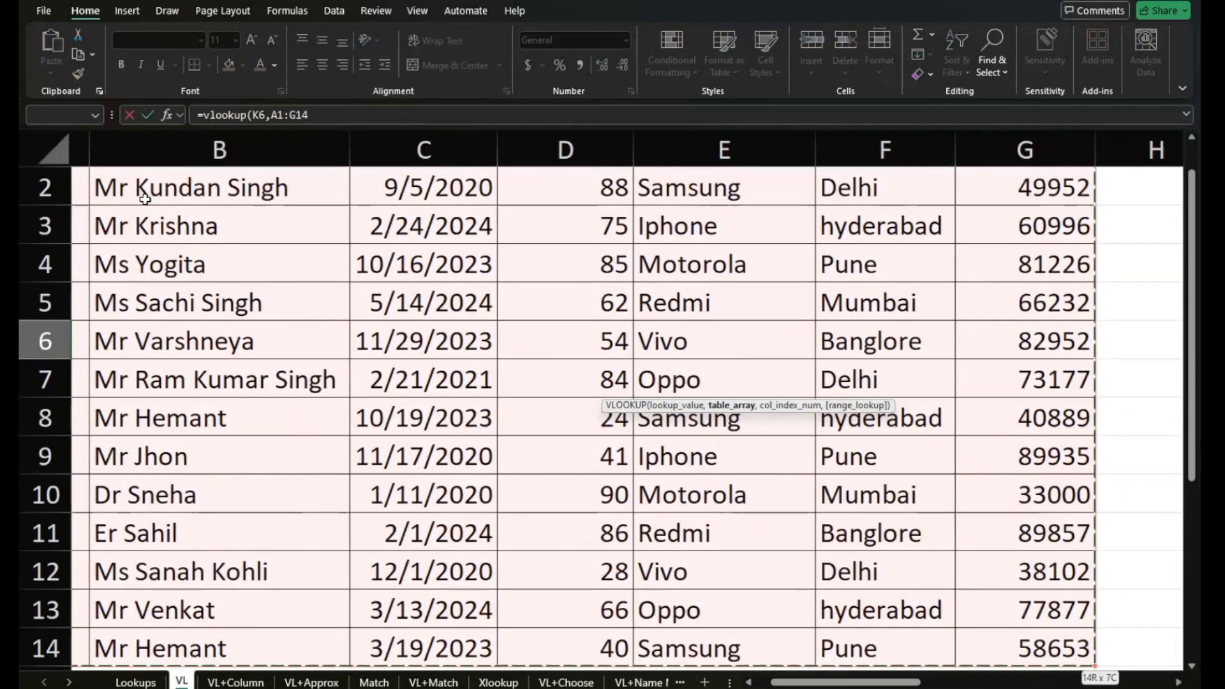
scroll(145, 199, "right", 1)
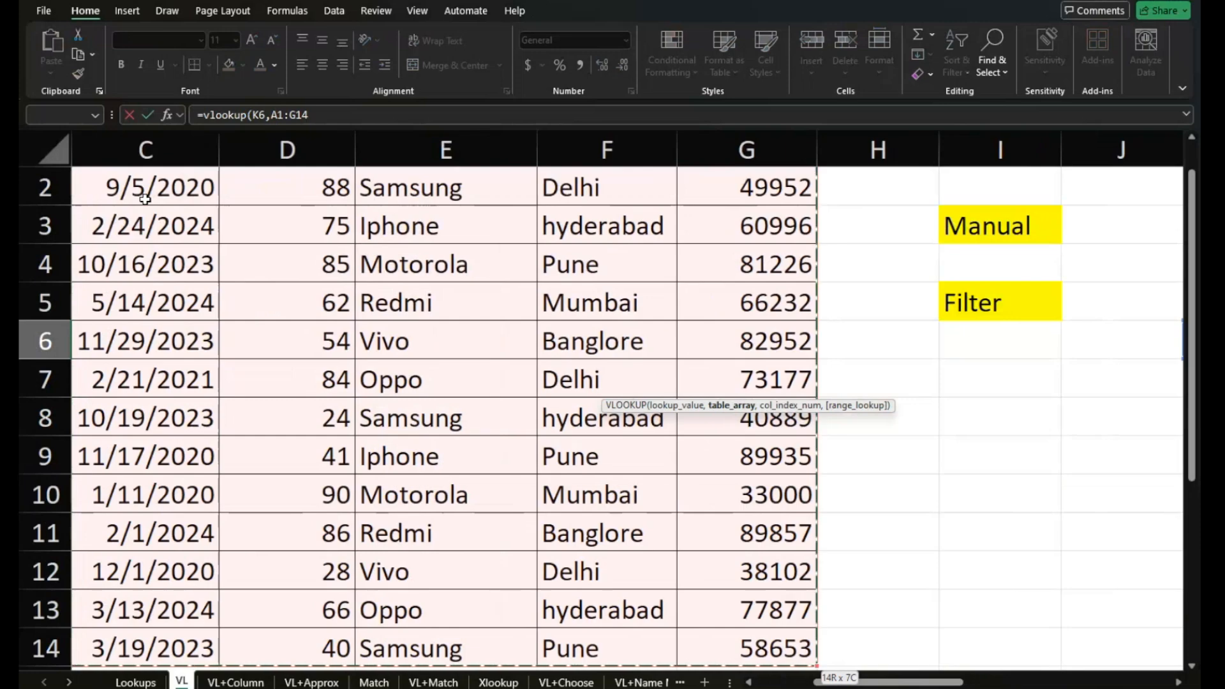
scroll(319, 296, "up", 1)
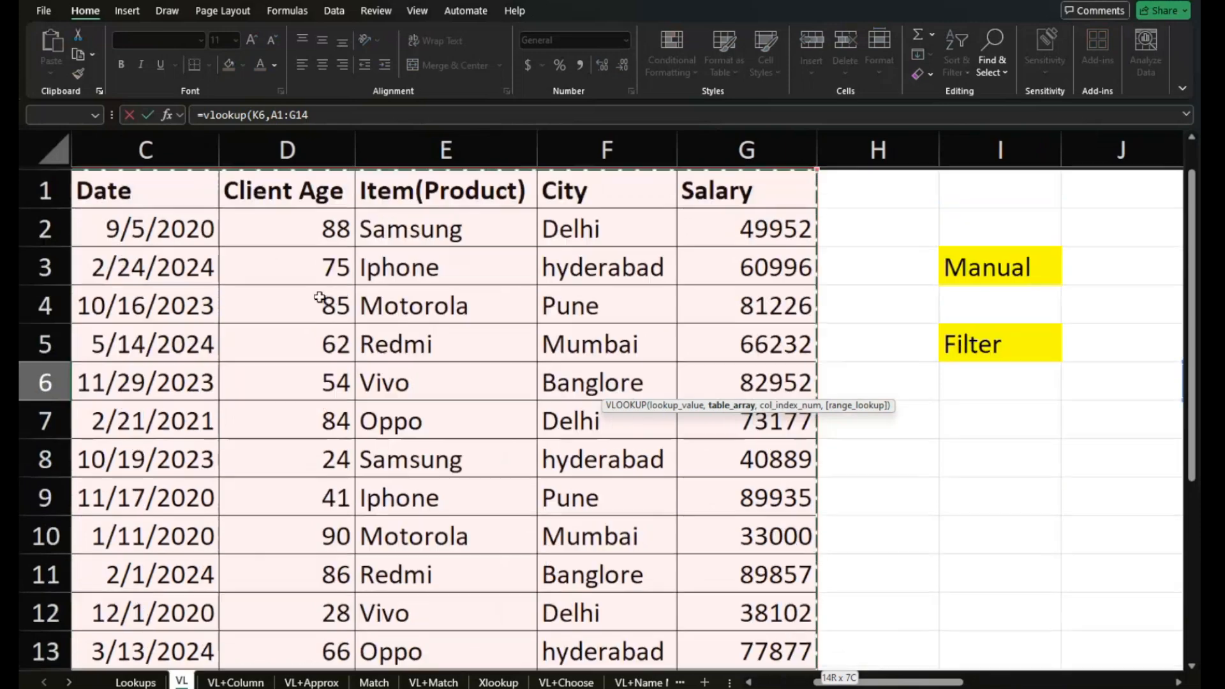
scroll(319, 297, "left", 1)
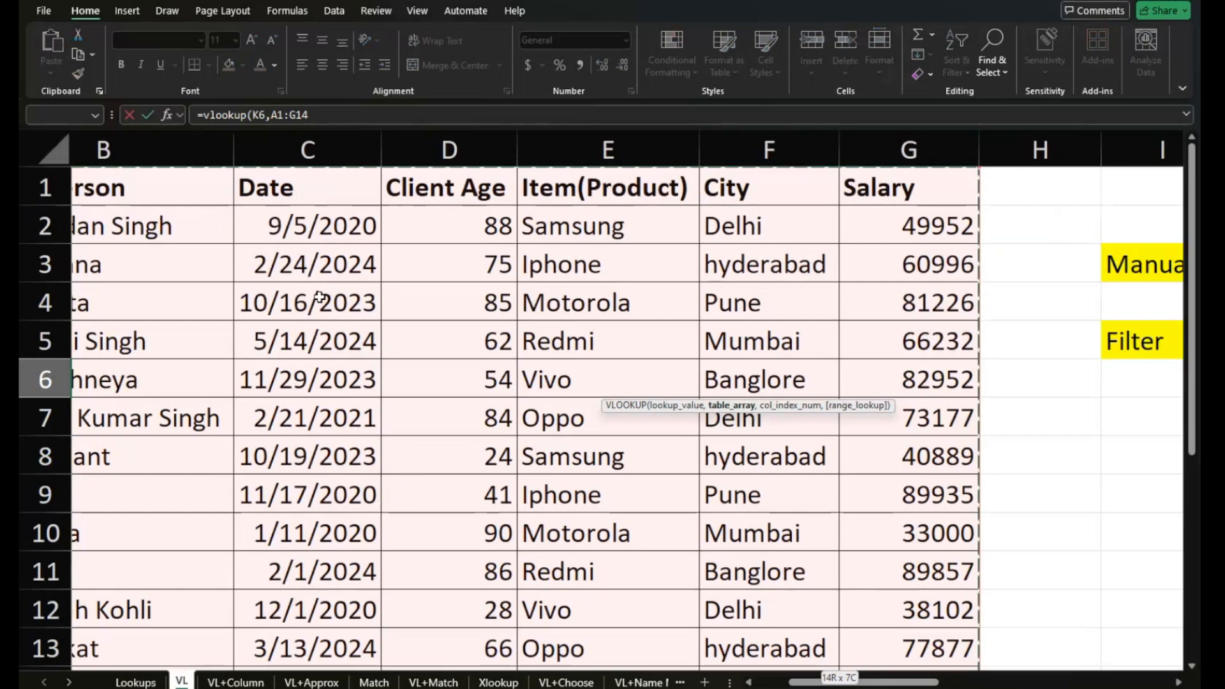
scroll(319, 296, "left", 1)
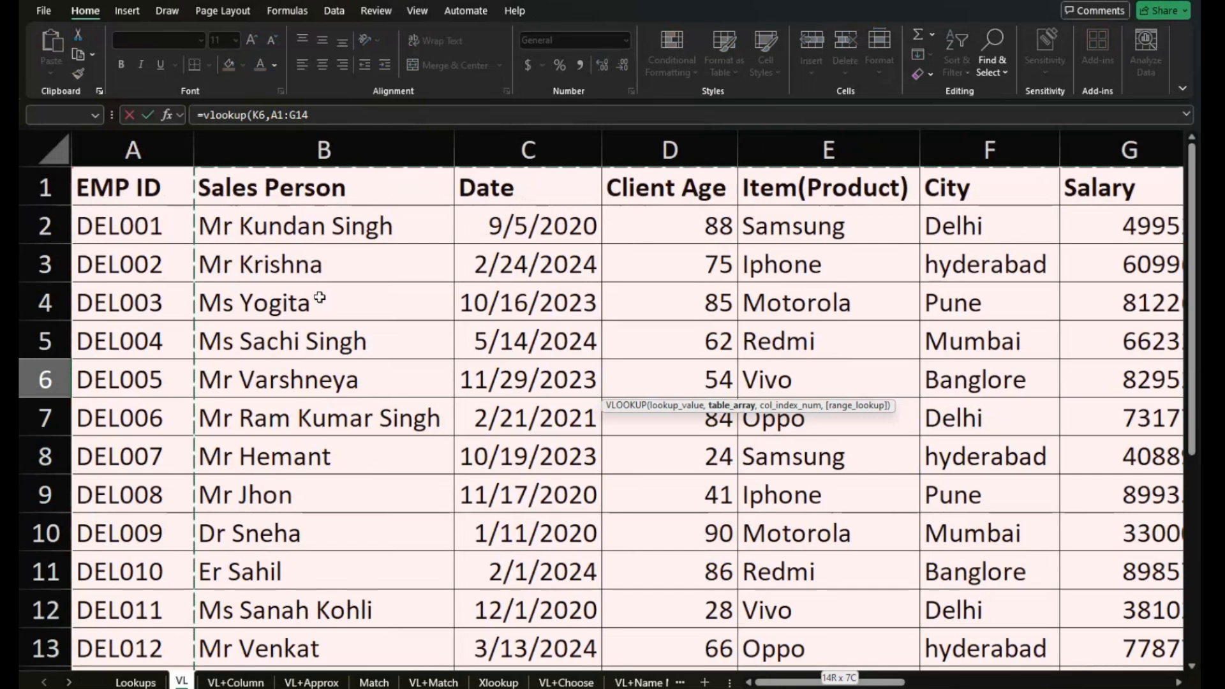
type(",")
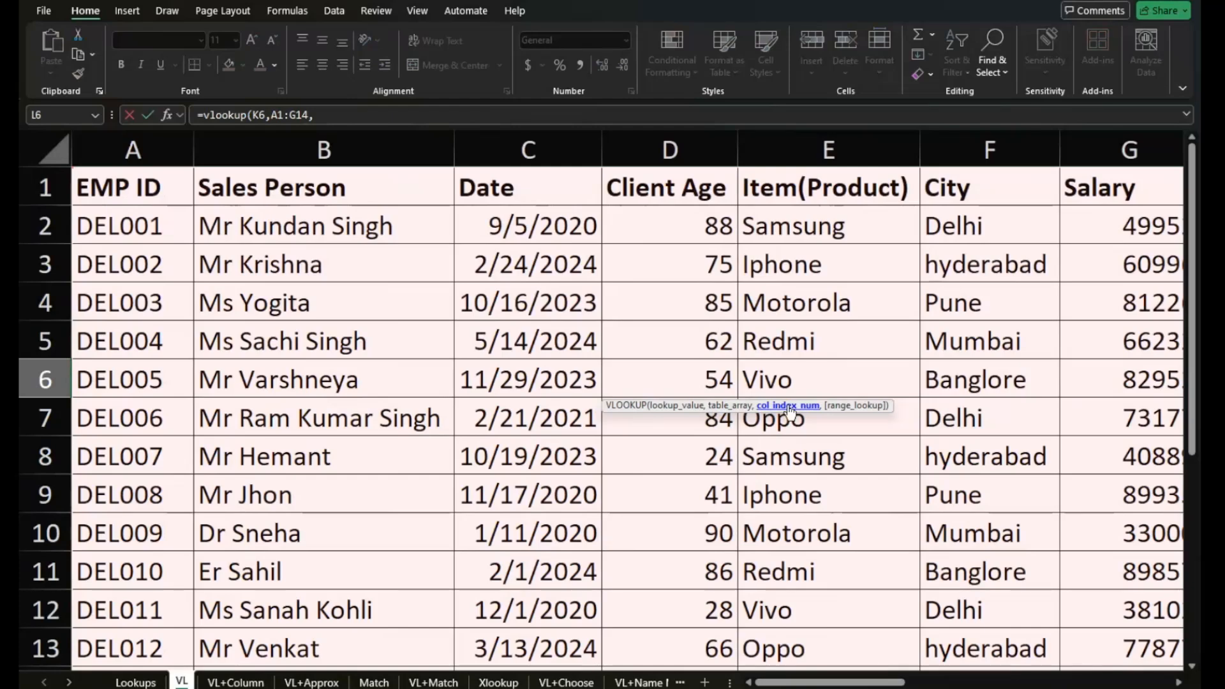
Complete the VLOOKUP formula with column index 2 and 0 for an exact match, and enter it
type("2")
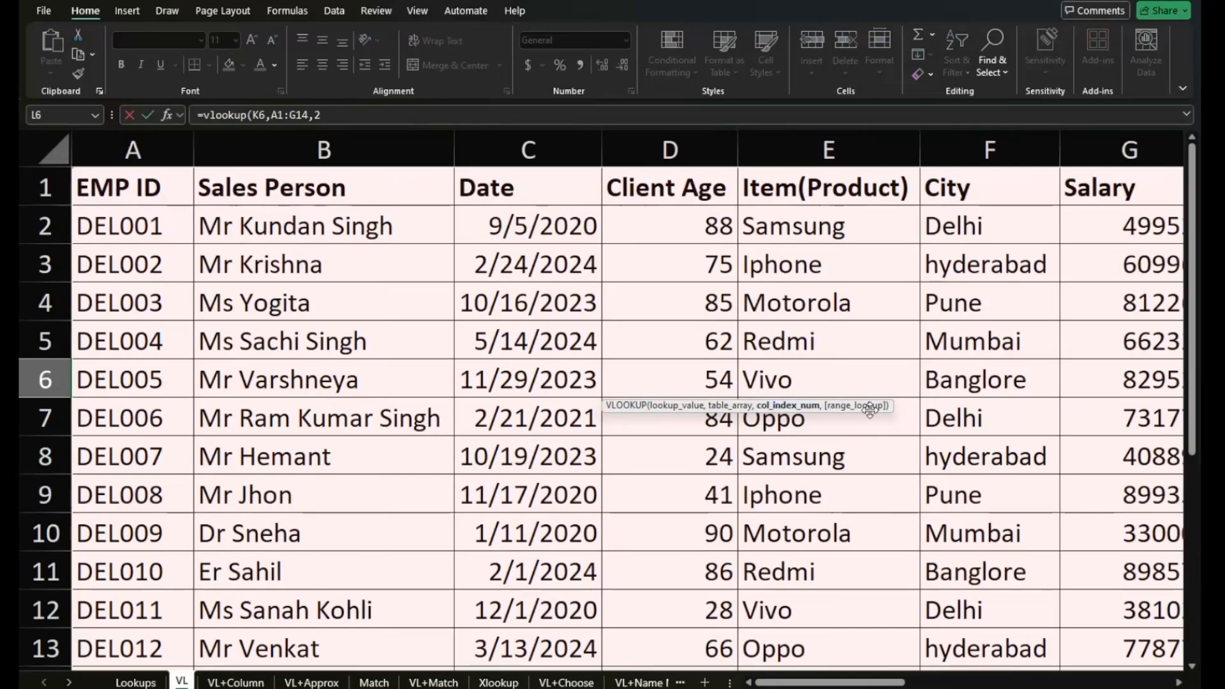
type(",0")
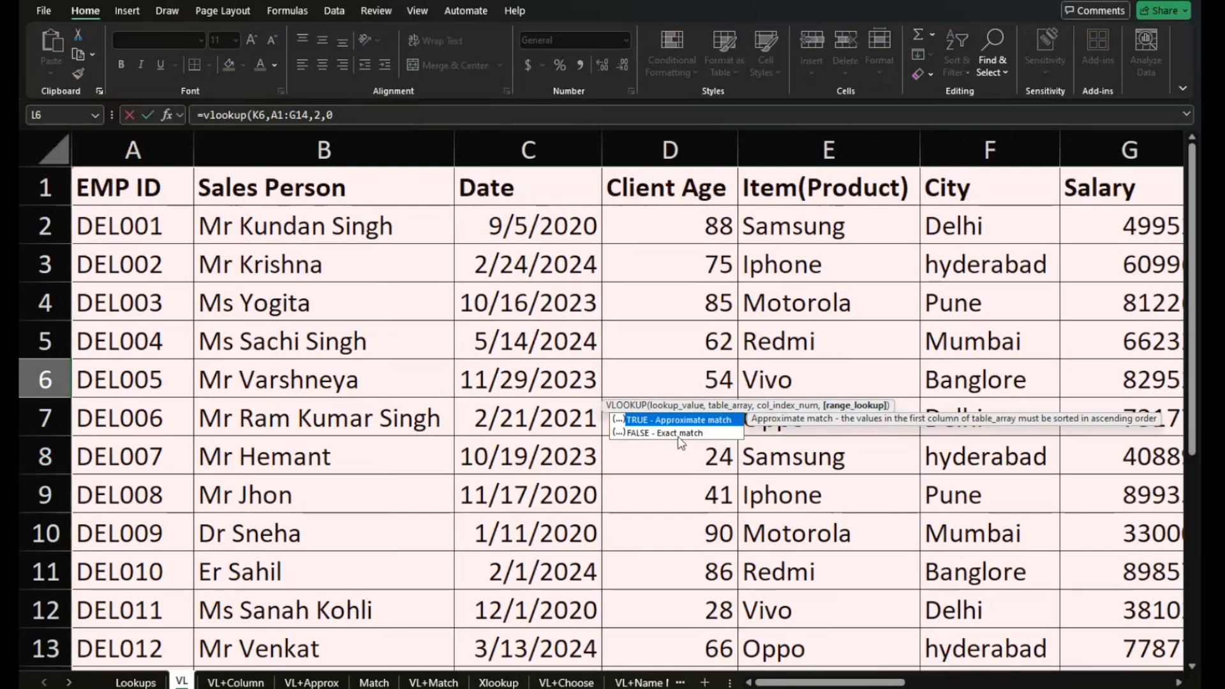
key("Escape")
type(")")
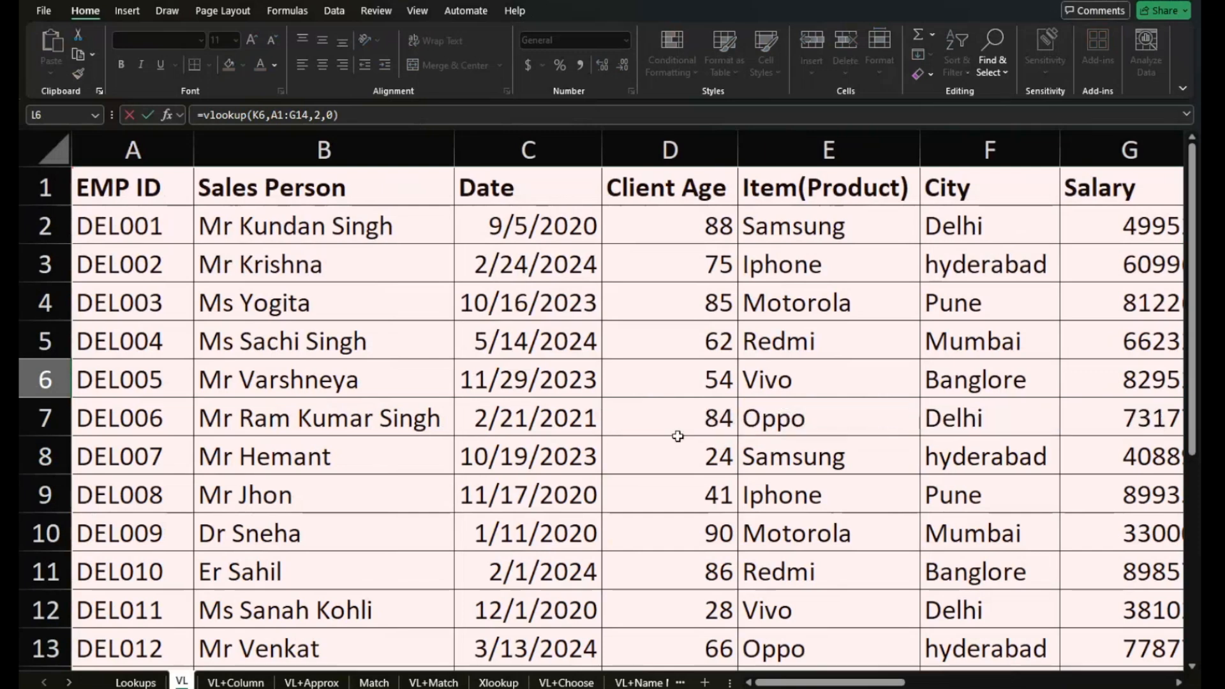
key("Return")
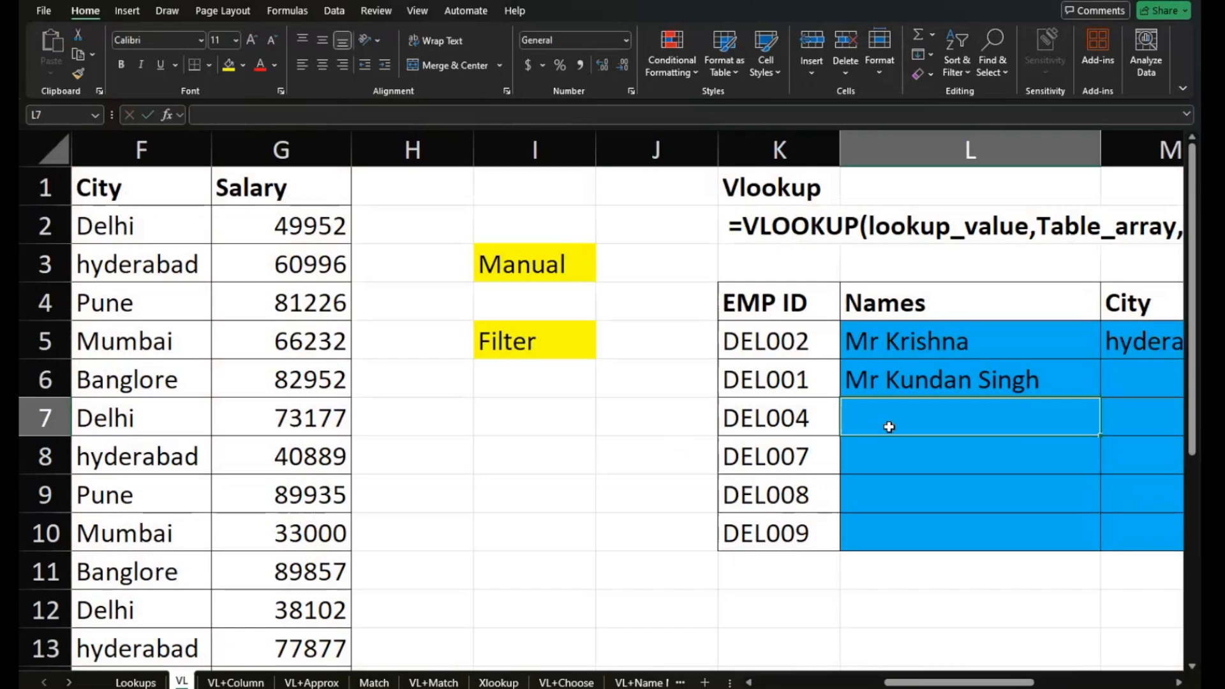
Fill the VLOOKUP formula from L6 down to L10 and compare the names with the employee table
scroll(896, 425, "left", 3)
scroll(896, 423, "left", 2)
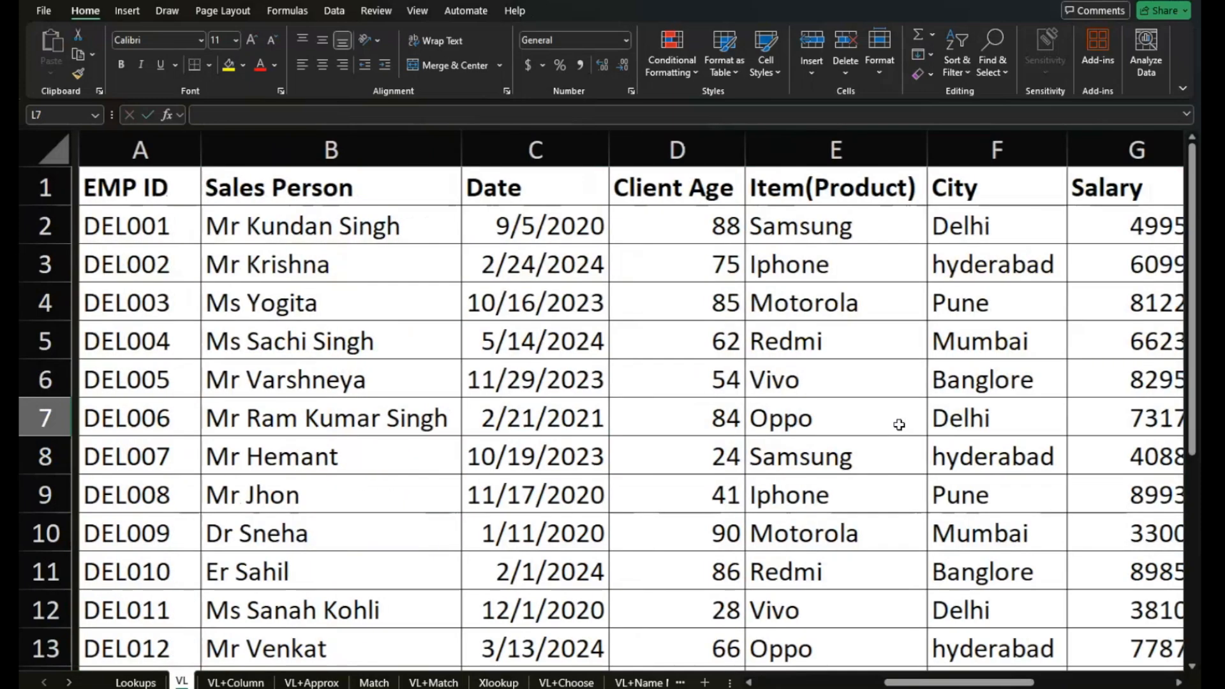
scroll(896, 424, "right", 6)
left_click(990, 386)
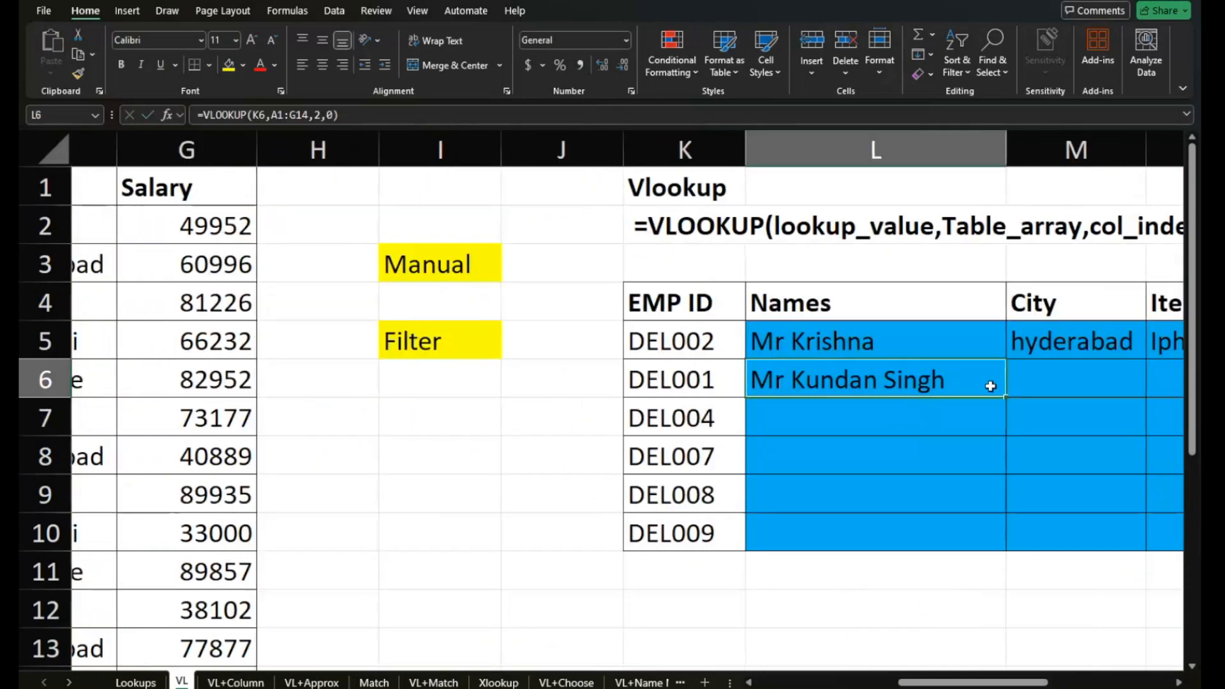
mouse_move(1005, 397)
left_mouse_down()
mouse_move(1178, 387)
mouse_move(976, 418)
mouse_move(986, 397)
left_mouse_up()
left_click_drag(1005, 399, 995, 532)
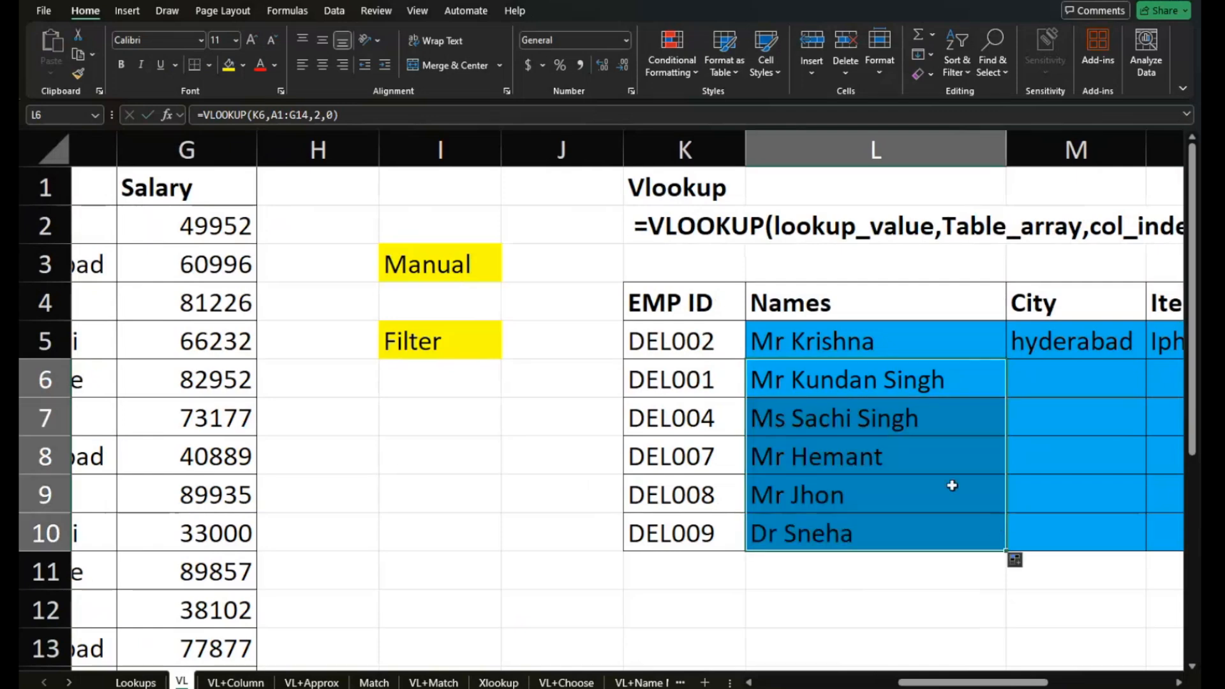
scroll(903, 440, "left", 6)
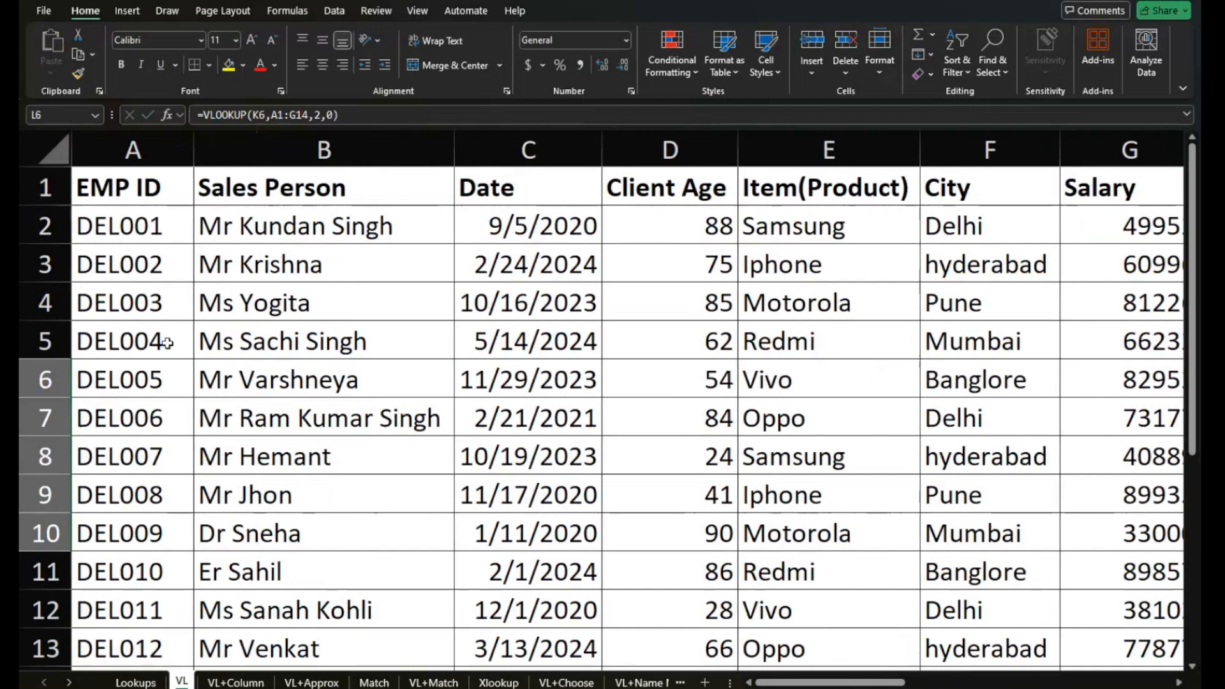
scroll(419, 356, "right", 6)
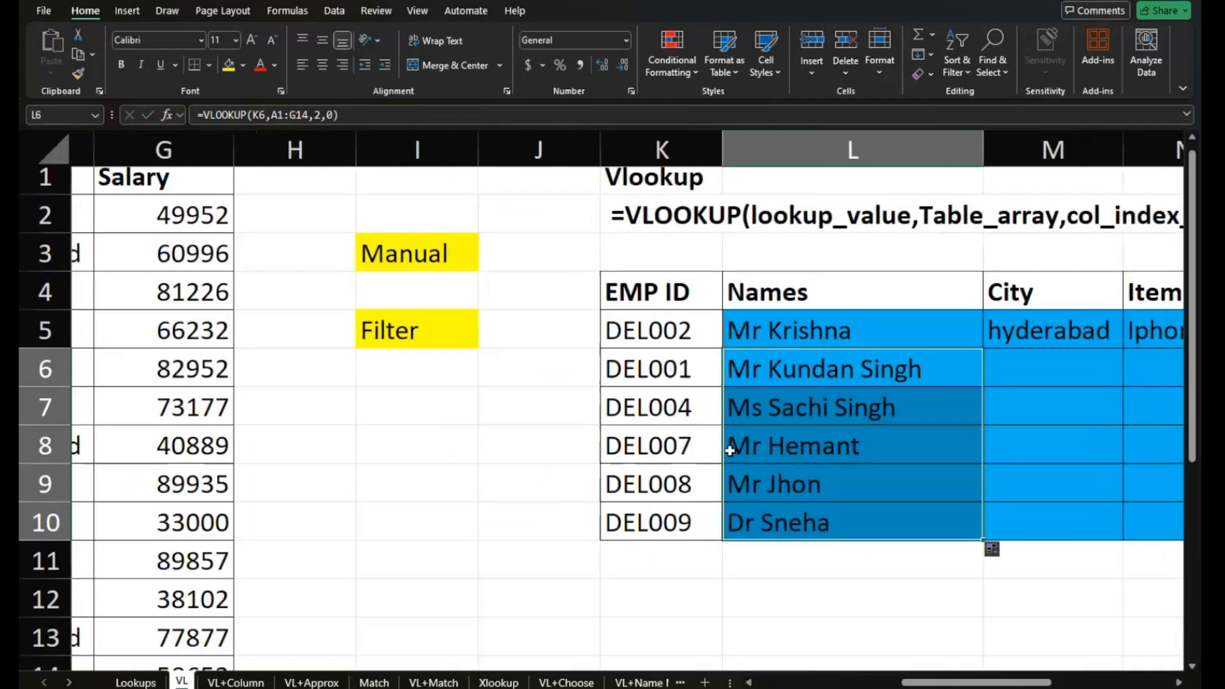
Check the filled VLOOKUP formulas and names in L6:L10 against the employee table
left_click(746, 511)
left_click(745, 511)
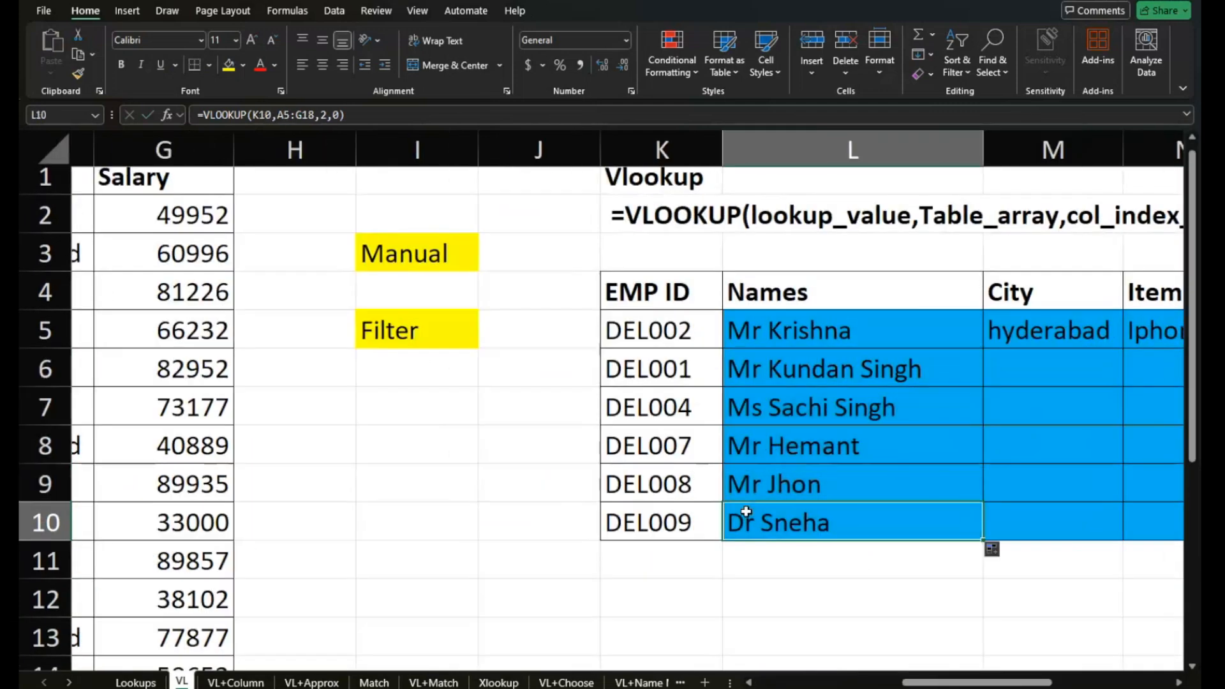
scroll(746, 511, "left", 6)
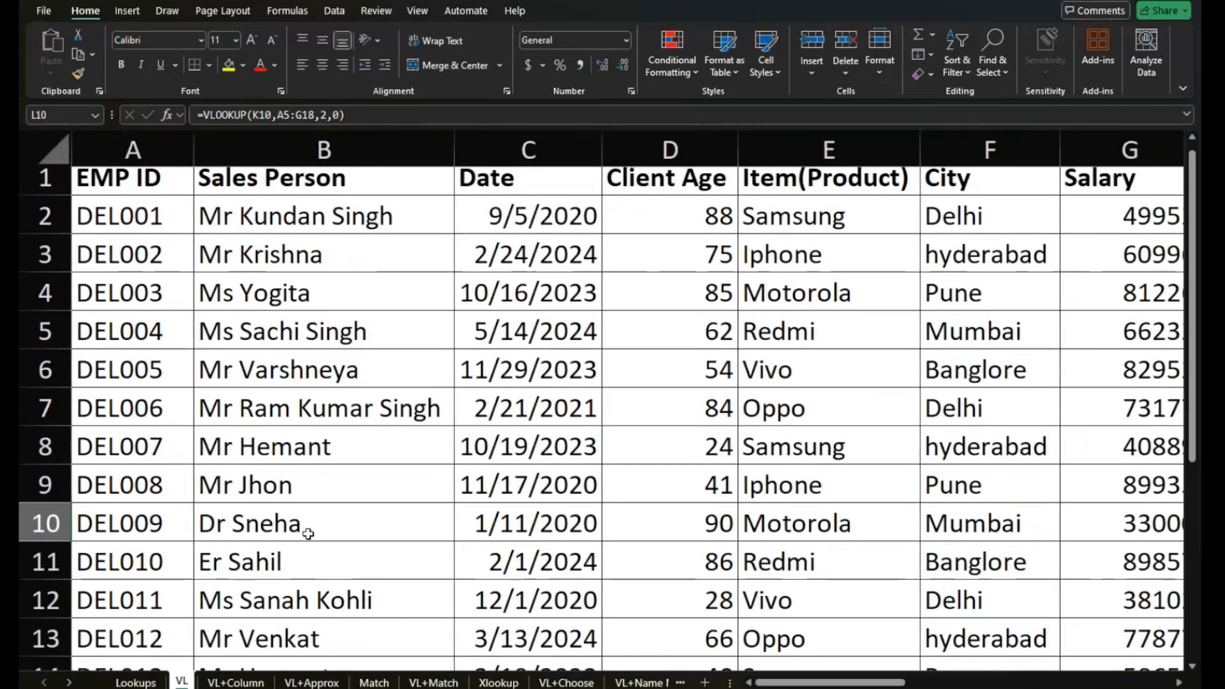
scroll(308, 534, "right", 6)
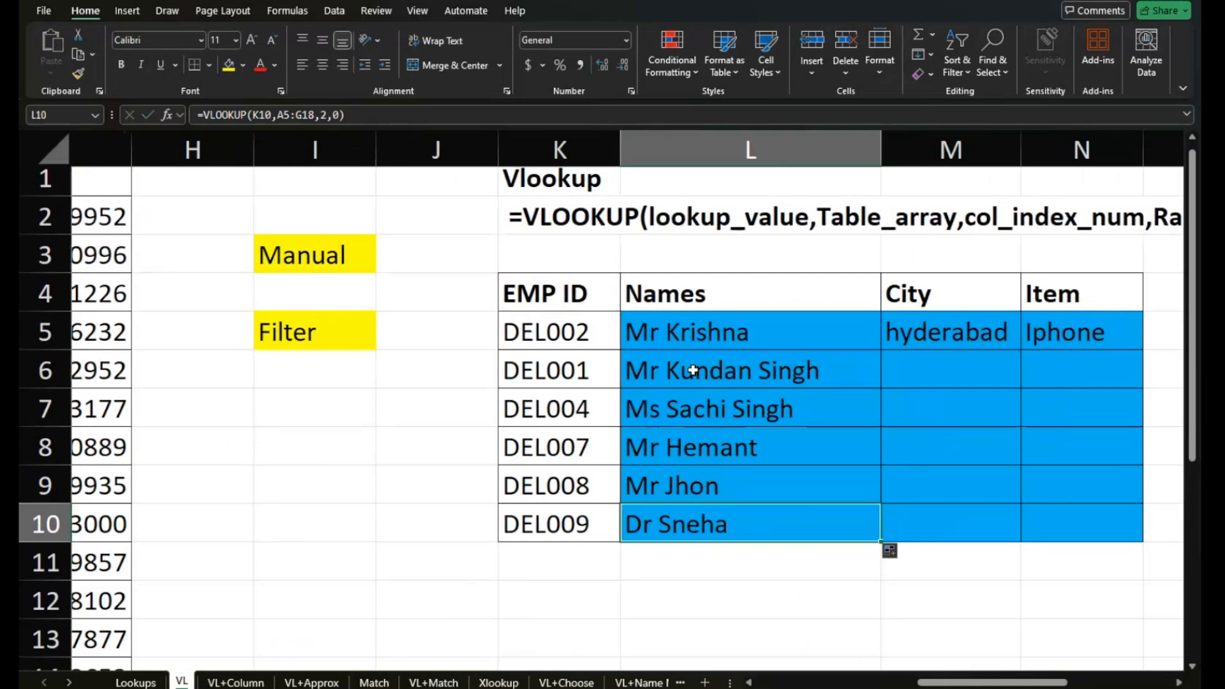
left_click(693, 371)
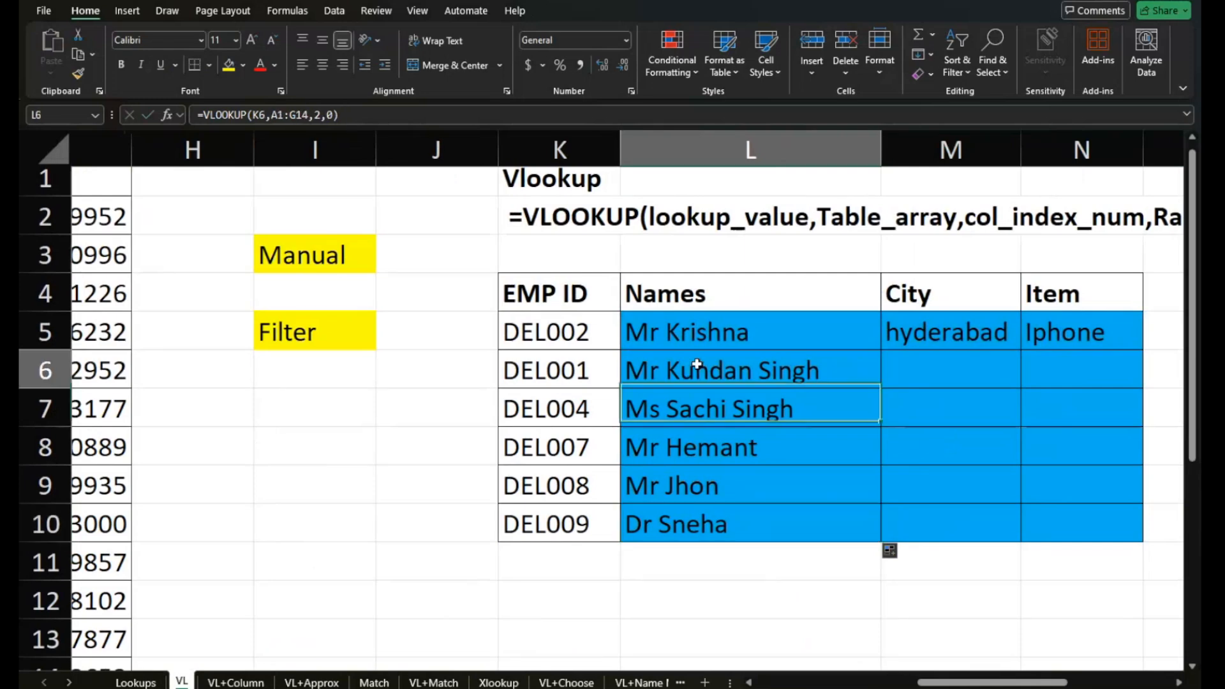
left_click(700, 409)
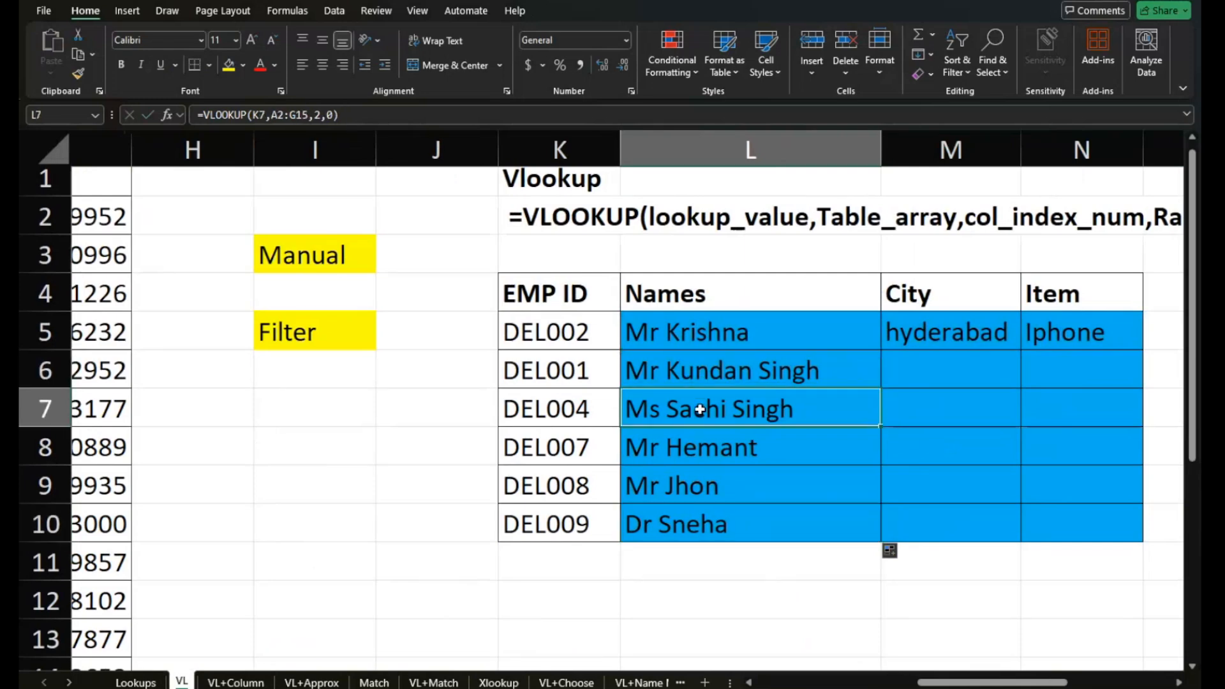
left_click(697, 456)
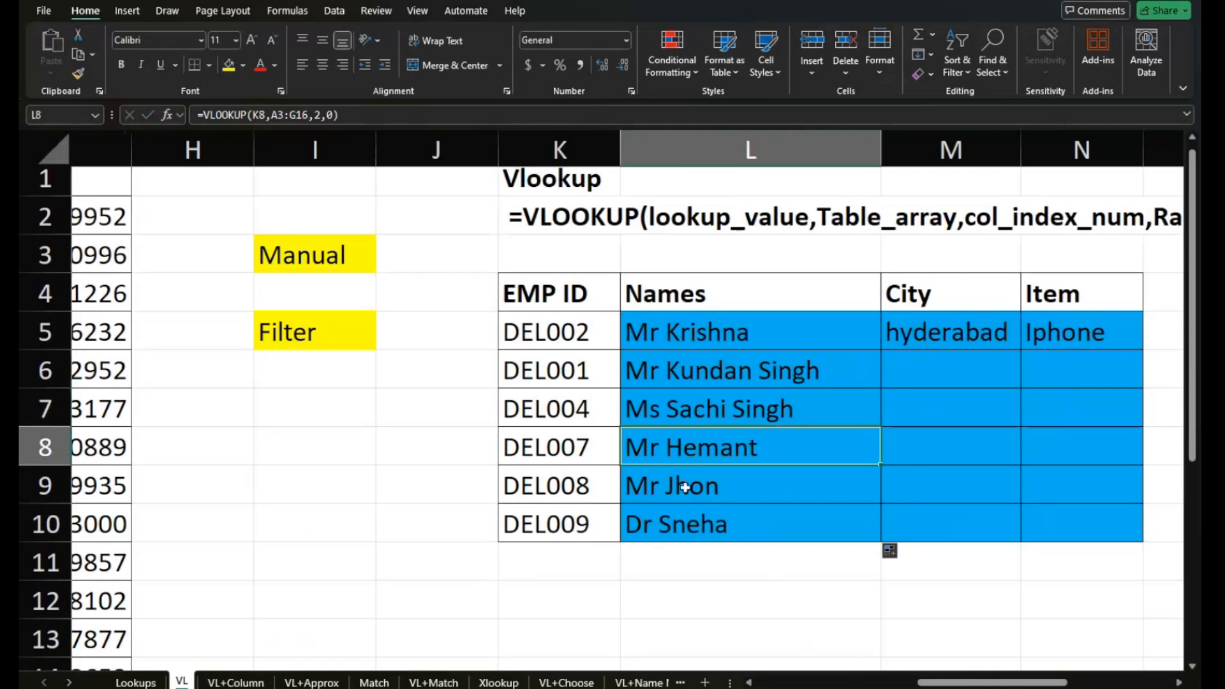
left_click(678, 507)
scroll(677, 504, "left", 3)
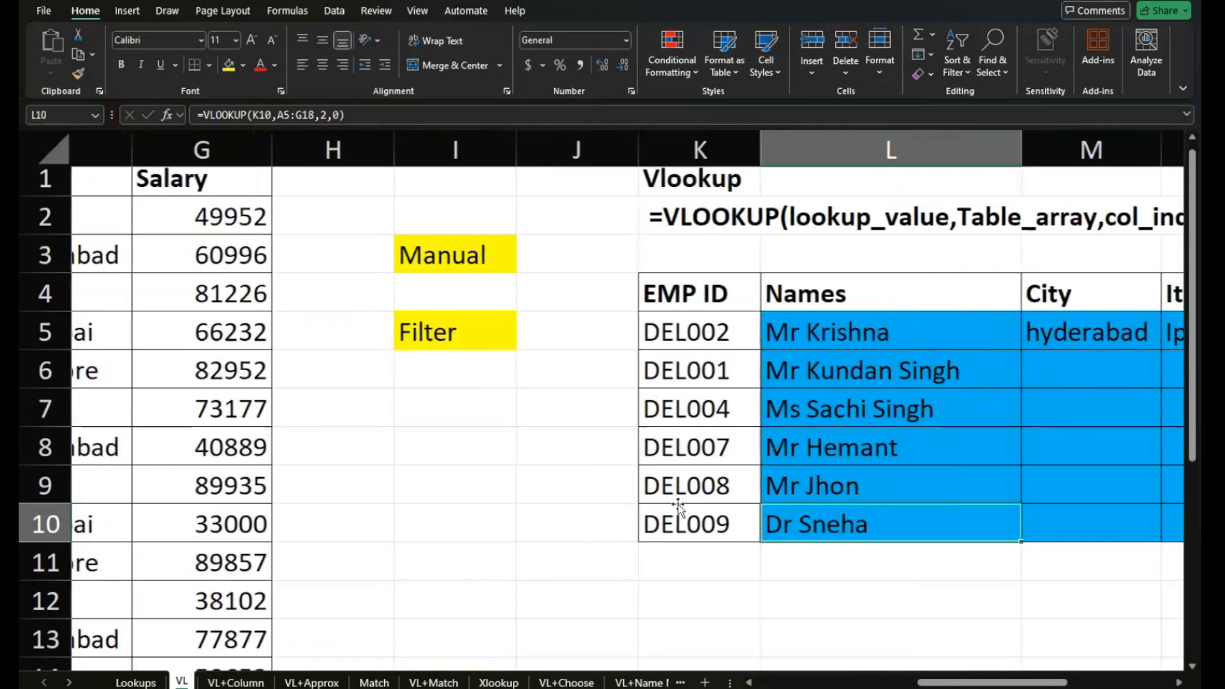
scroll(678, 504, "left", 5)
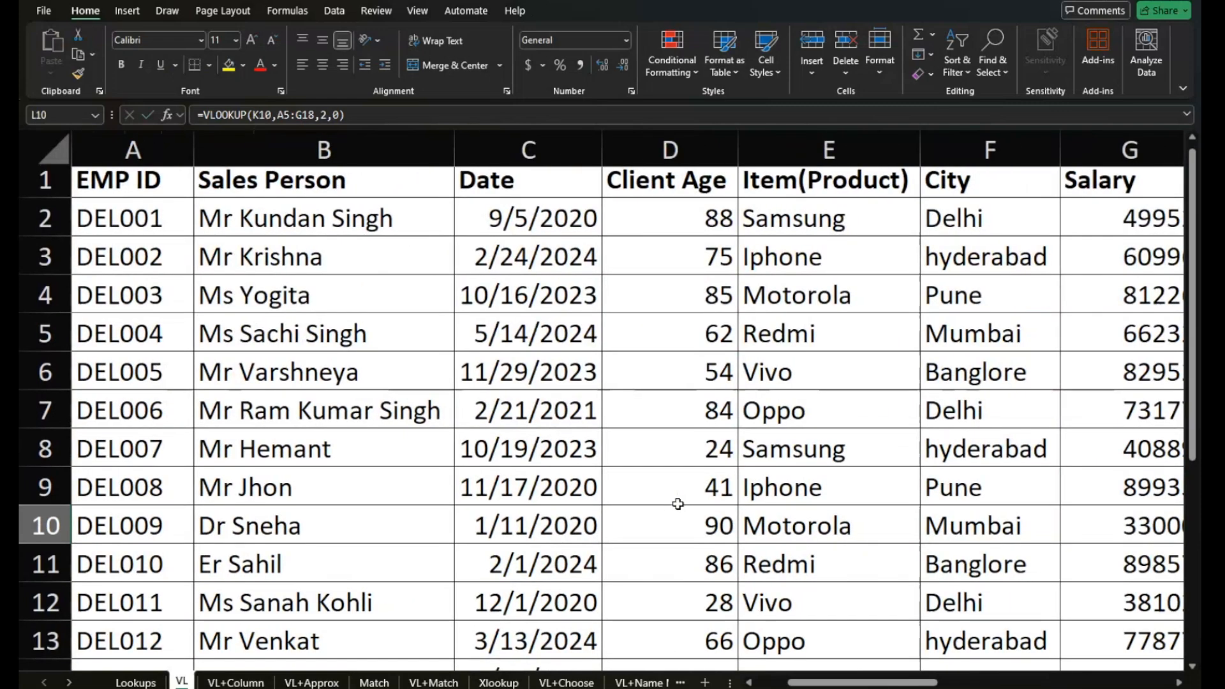
scroll(678, 504, "right", 5)
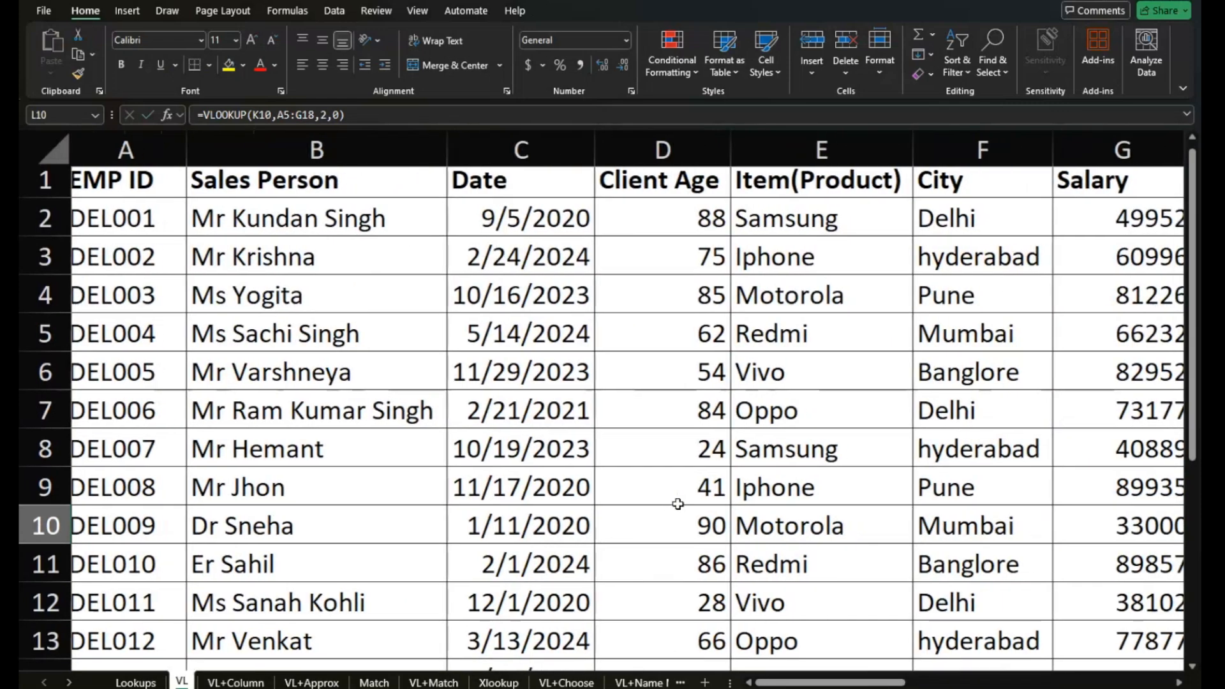
scroll(702, 505, "right", 2)
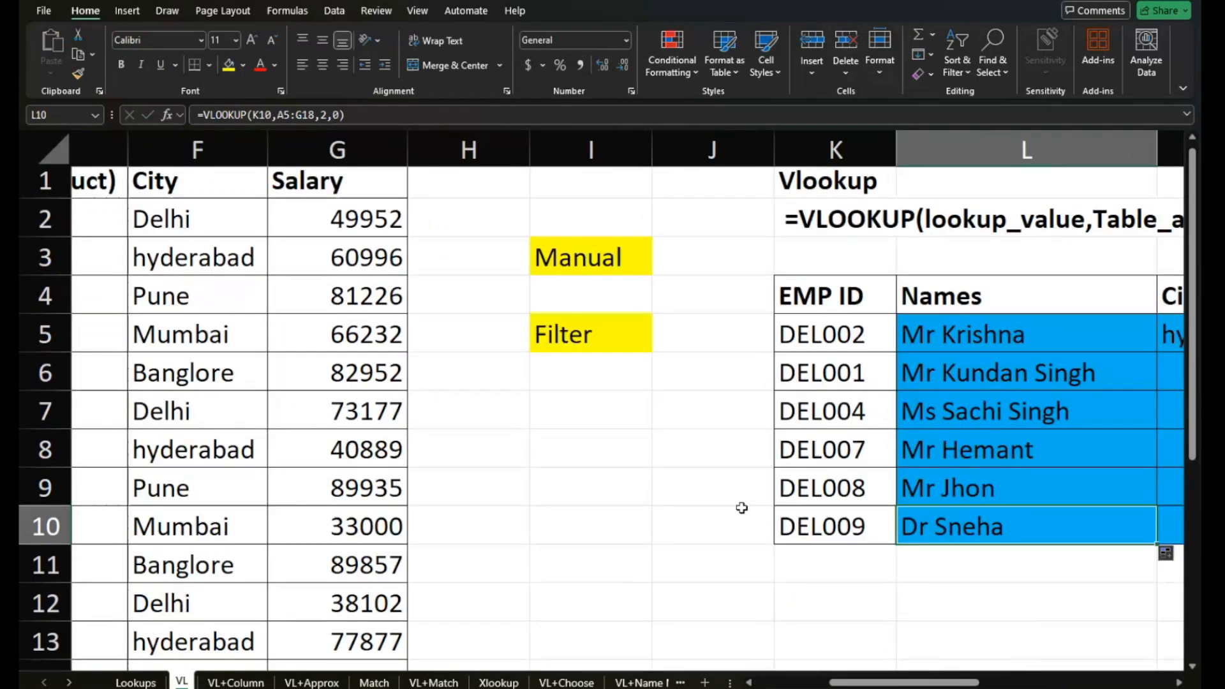
Replace the employee ID in K10 with the ID from A4 of the employee table
left_click(842, 528)
key("XF86AudioRaiseVolume")
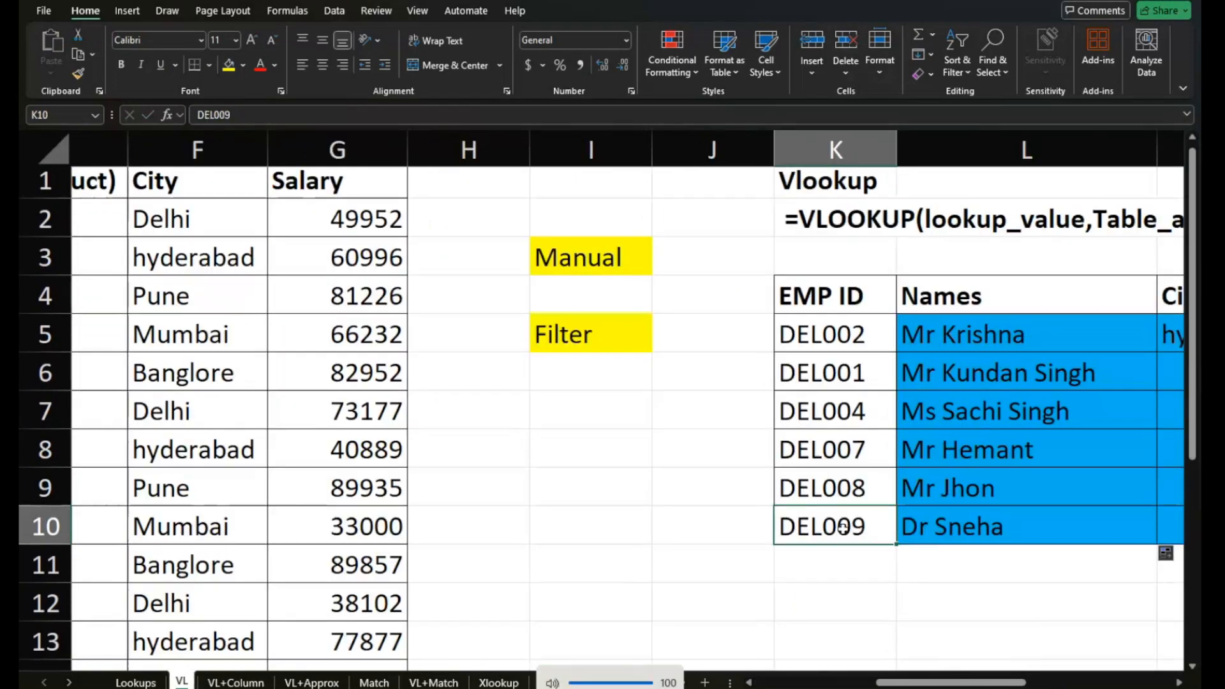
key("F2")
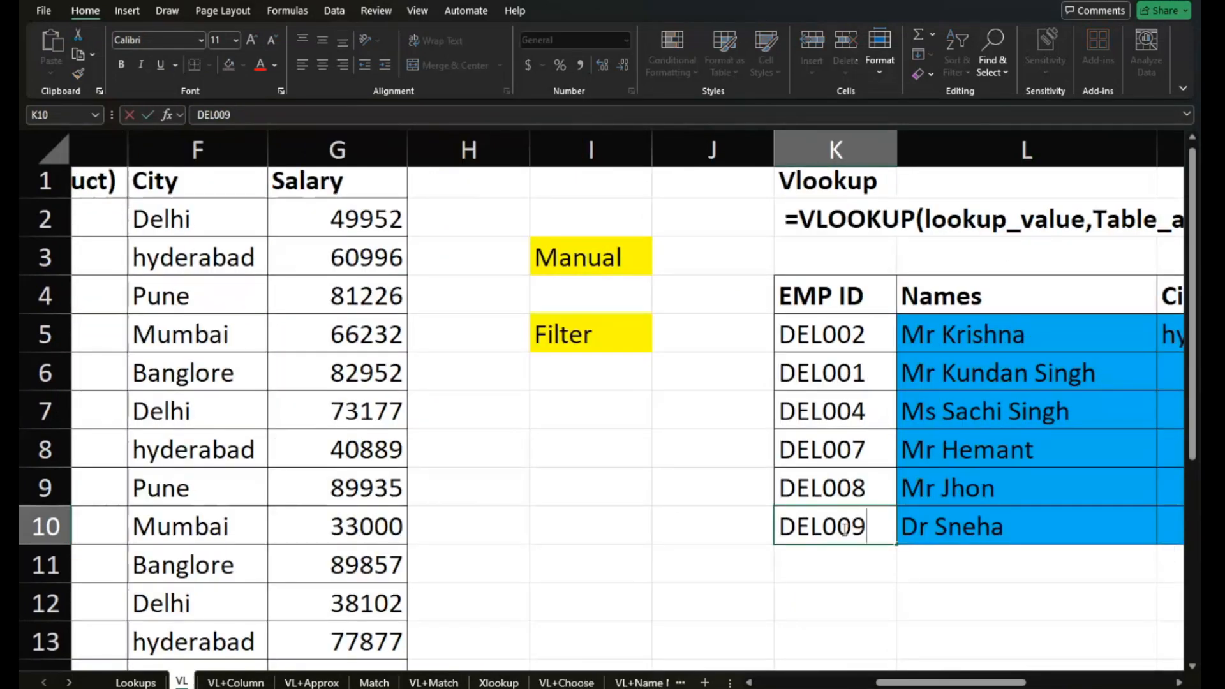
key("BackSpace")
type("3")
key("Return")
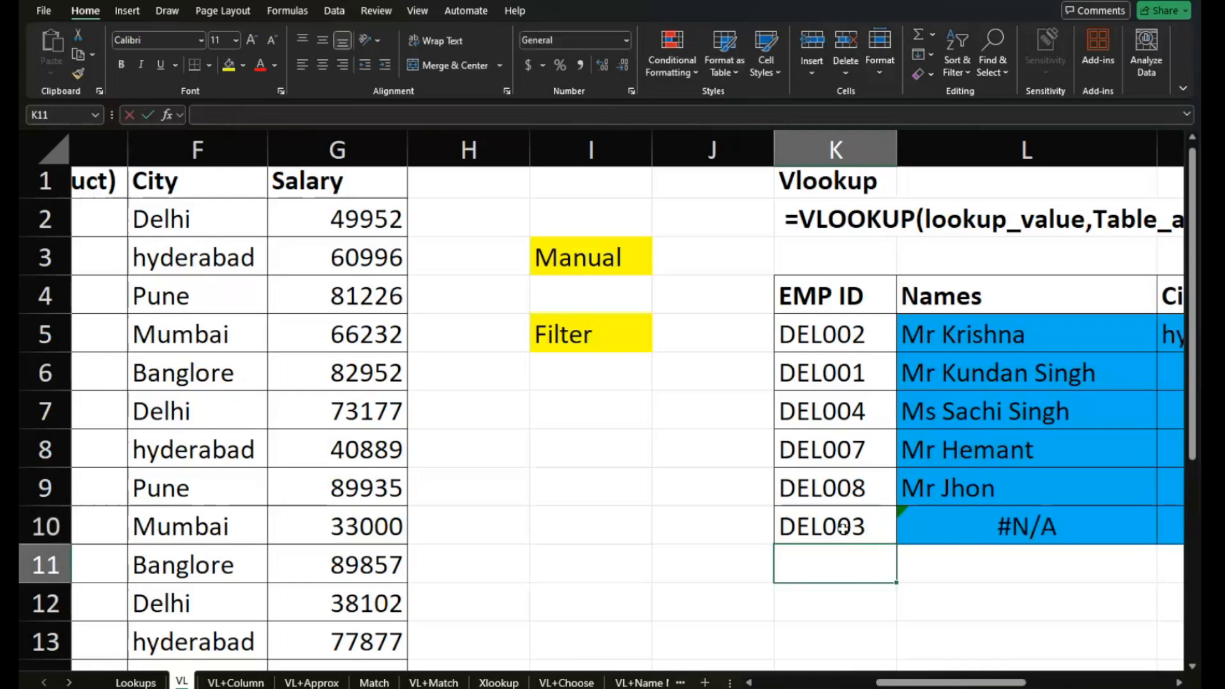
key("F2")
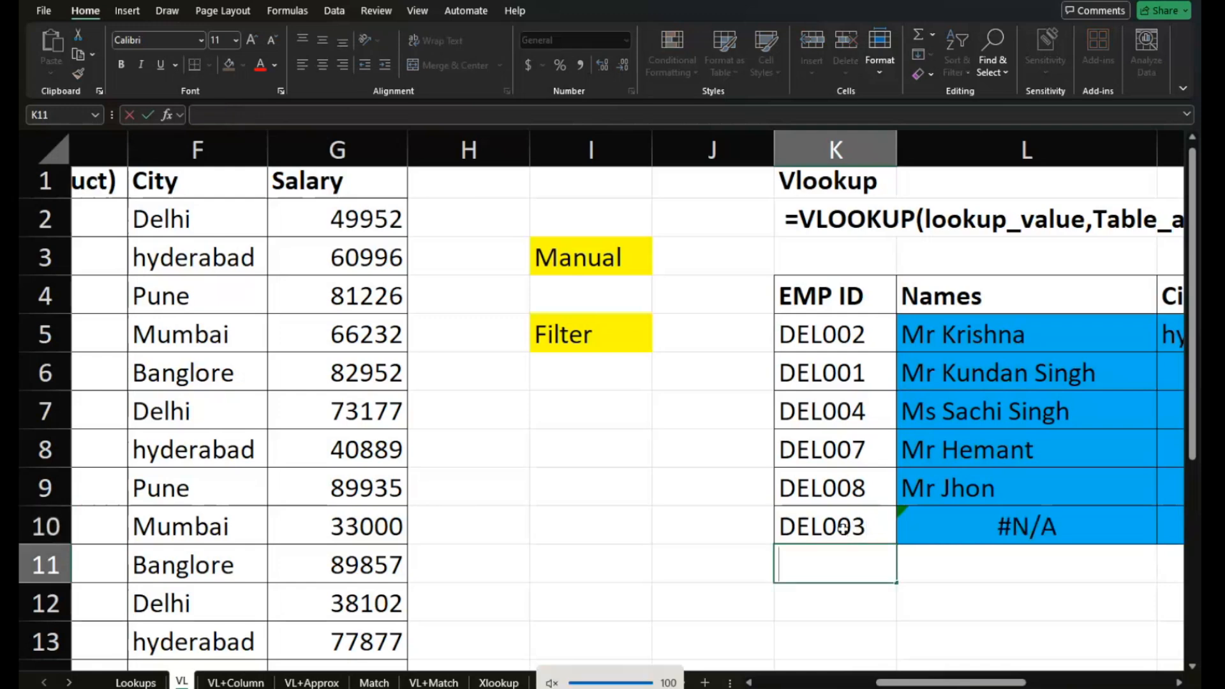
Inspect the VLOOKUP formula in L10 and compare the table array references in L6 and L7
scroll(969, 523, "right", 3)
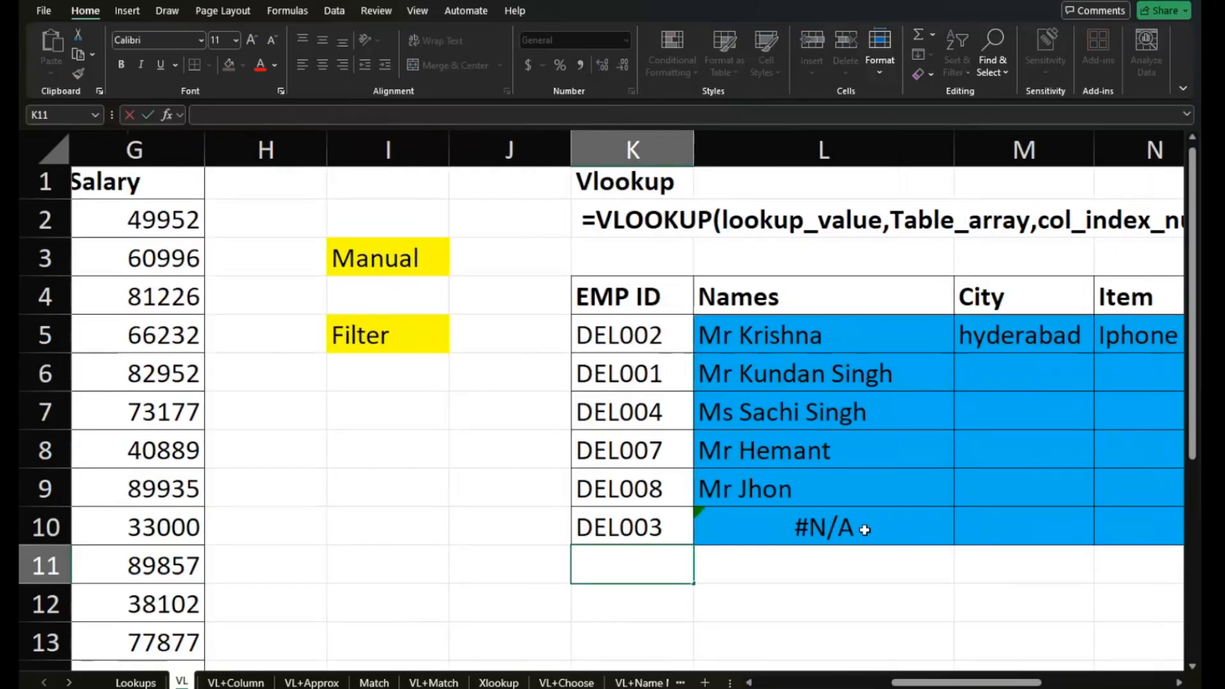
left_click(803, 529)
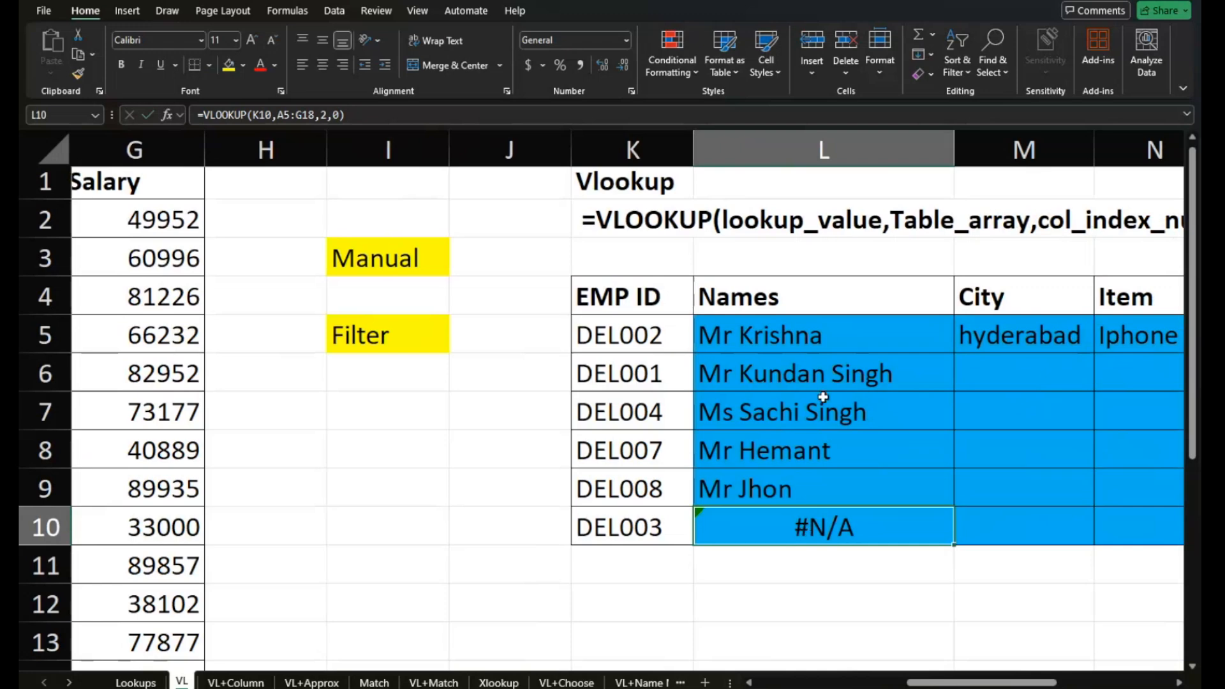
left_click(826, 373)
double_click(826, 373)
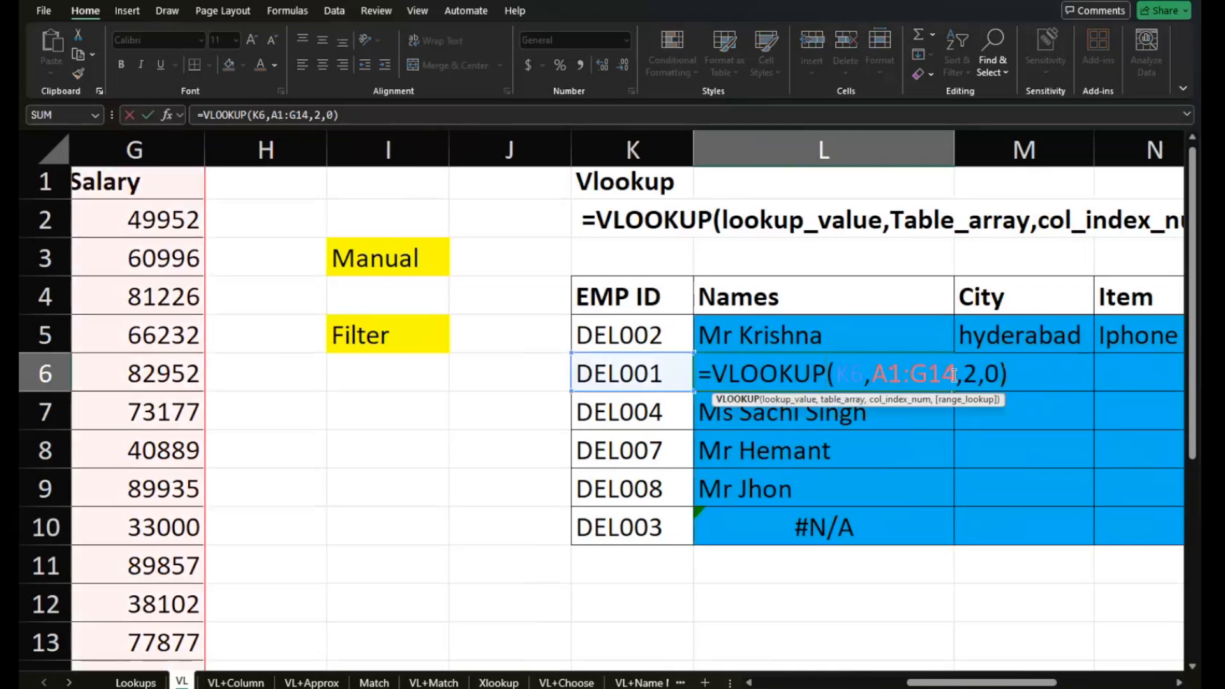
left_click_drag(953, 374, 871, 377)
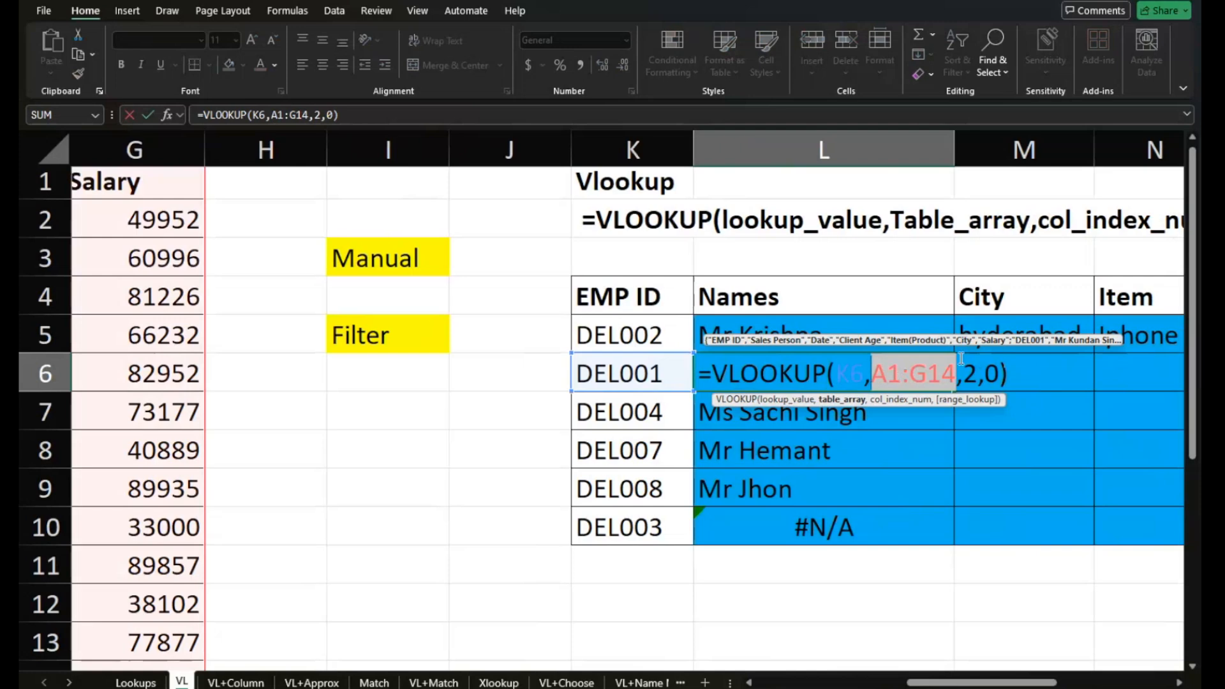
left_click(860, 420)
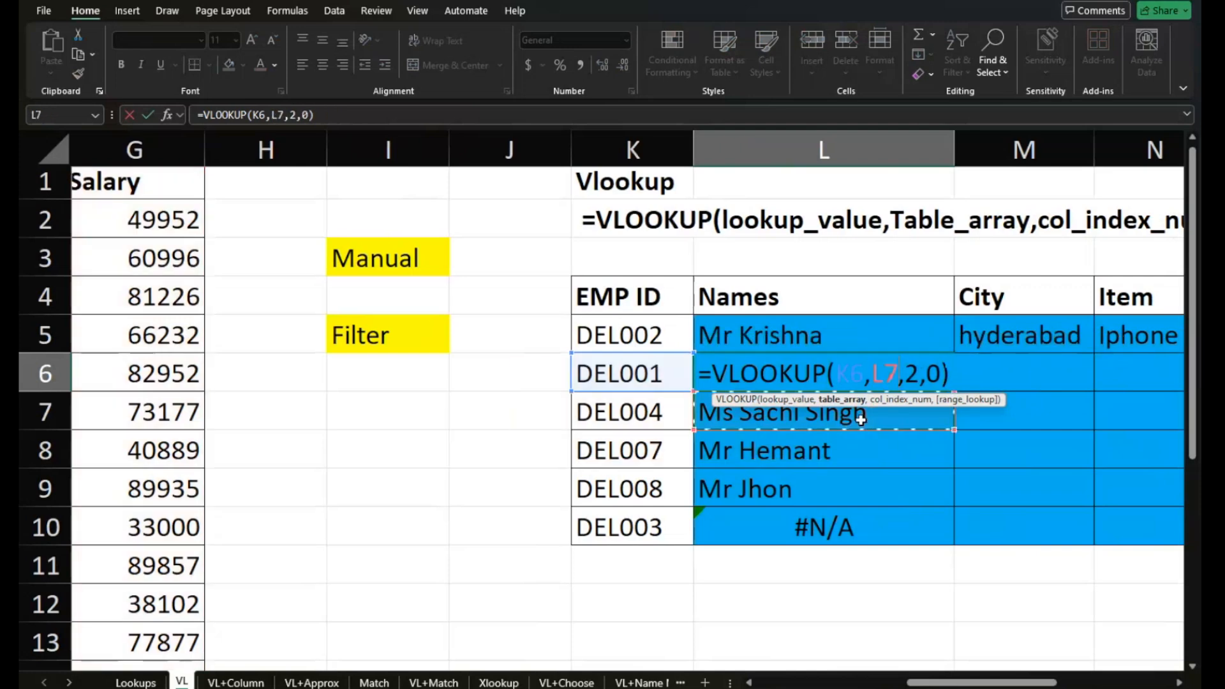
key("Escape")
left_click(861, 418)
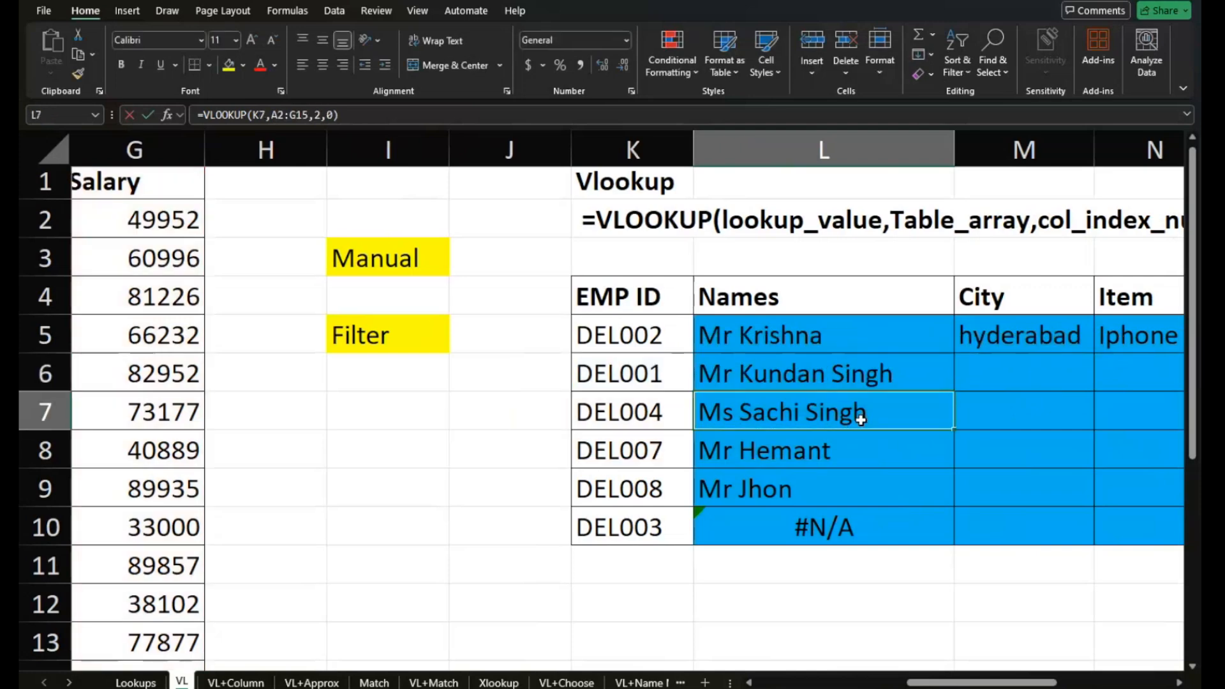
double_click(861, 418)
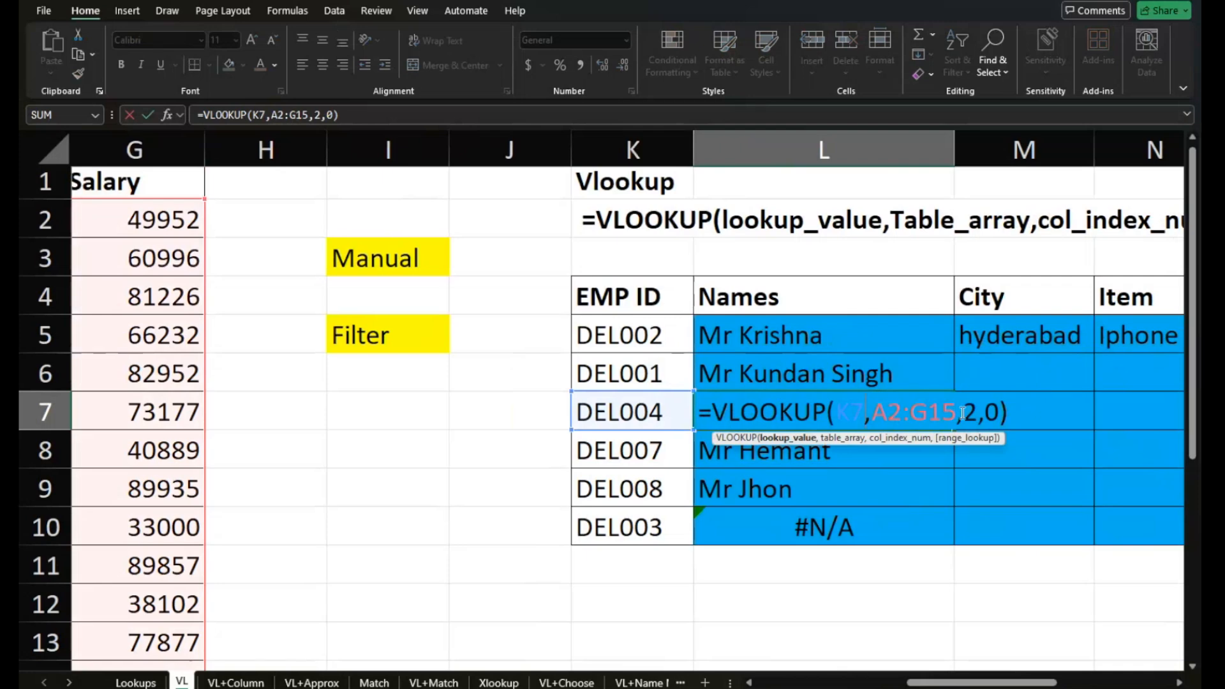
key("Escape")
Compare the table array range in L6's VLOOKUP formula with the one in L10
left_click(938, 383)
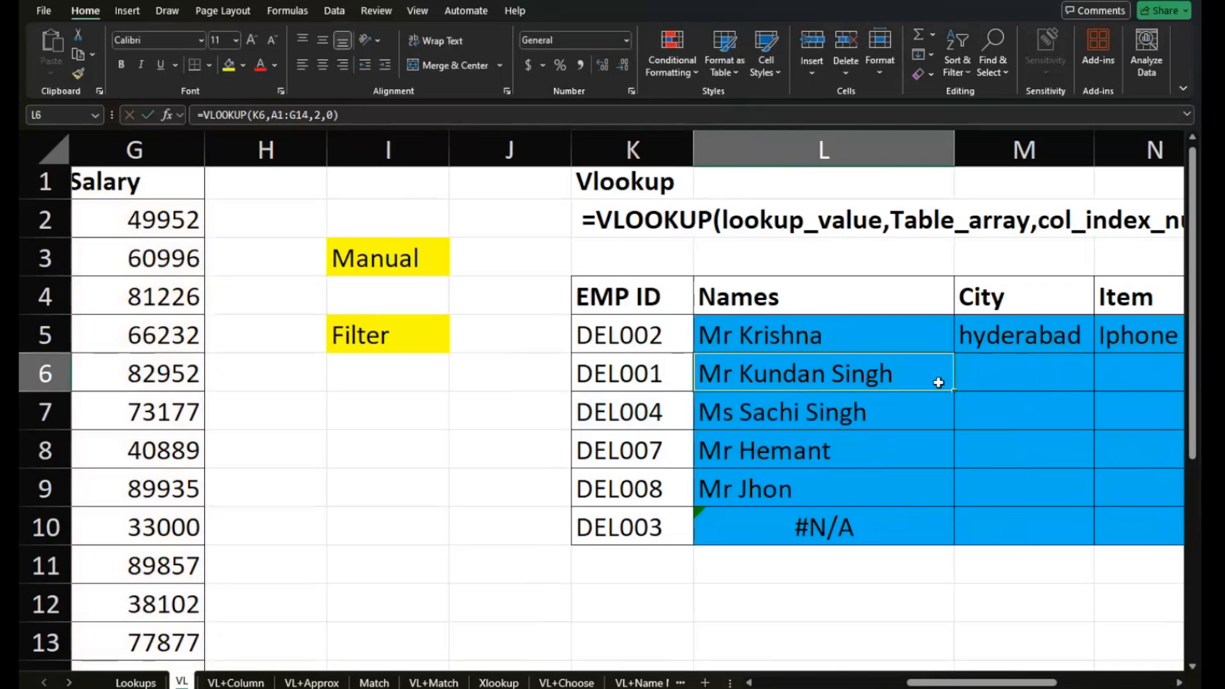
double_click(938, 383)
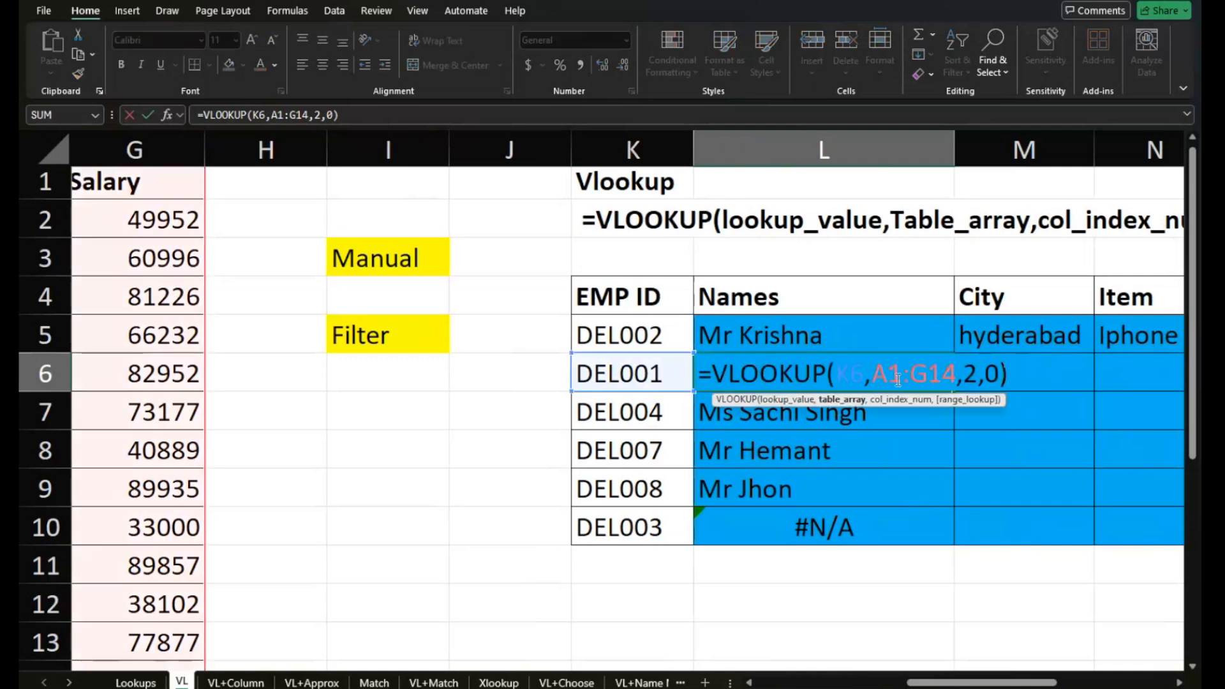
left_click_drag(871, 375, 955, 377)
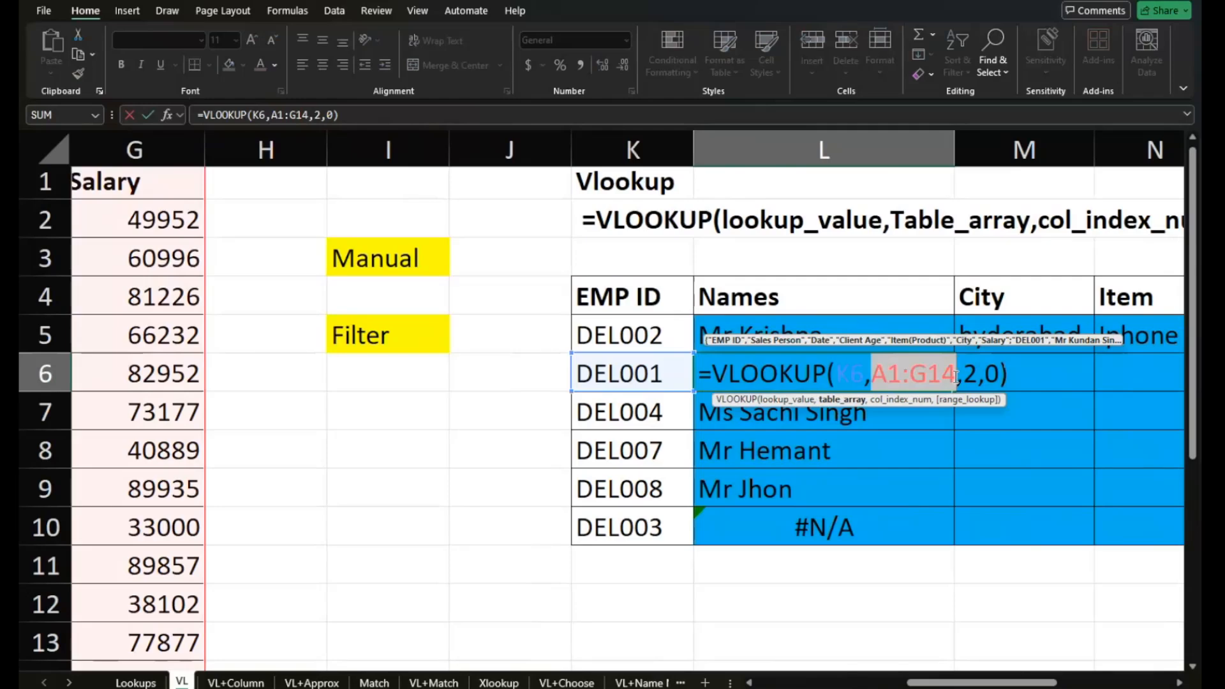
key("Return")
double_click(822, 524)
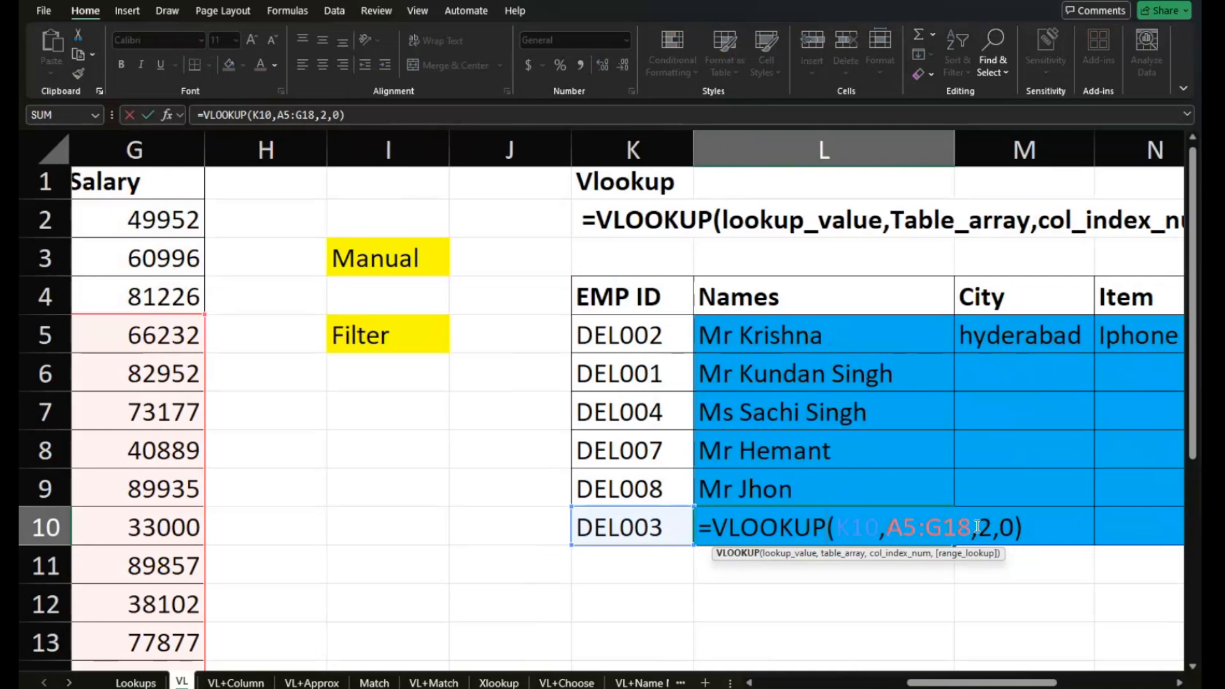
key("ctrl+Return")
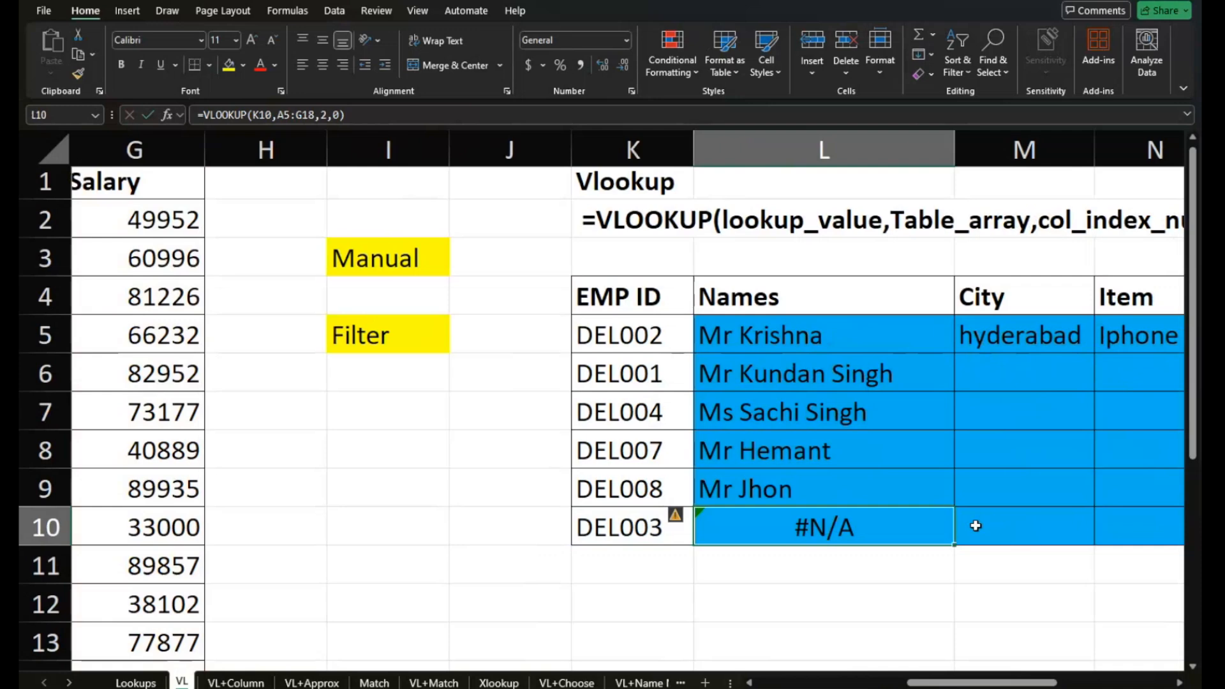
Make the table array in L6's VLOOKUP formula absolute, as $A$1:$G$14, and enter the formula
double_click(836, 373)
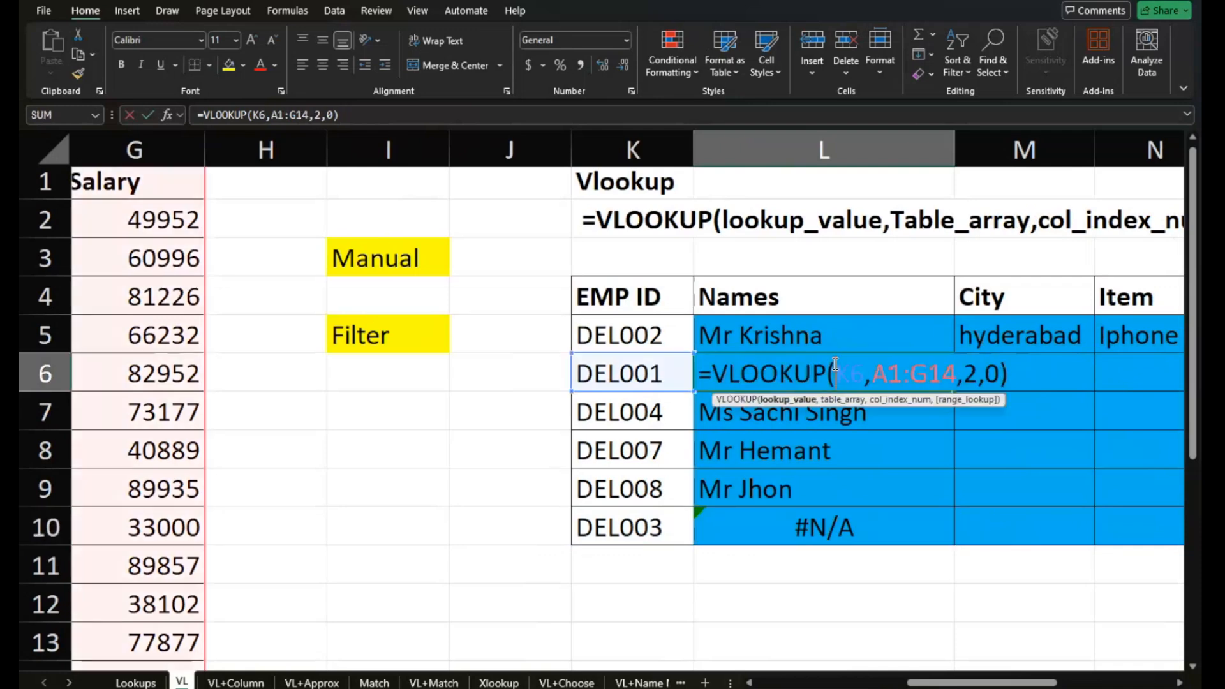
left_click_drag(871, 378, 959, 377)
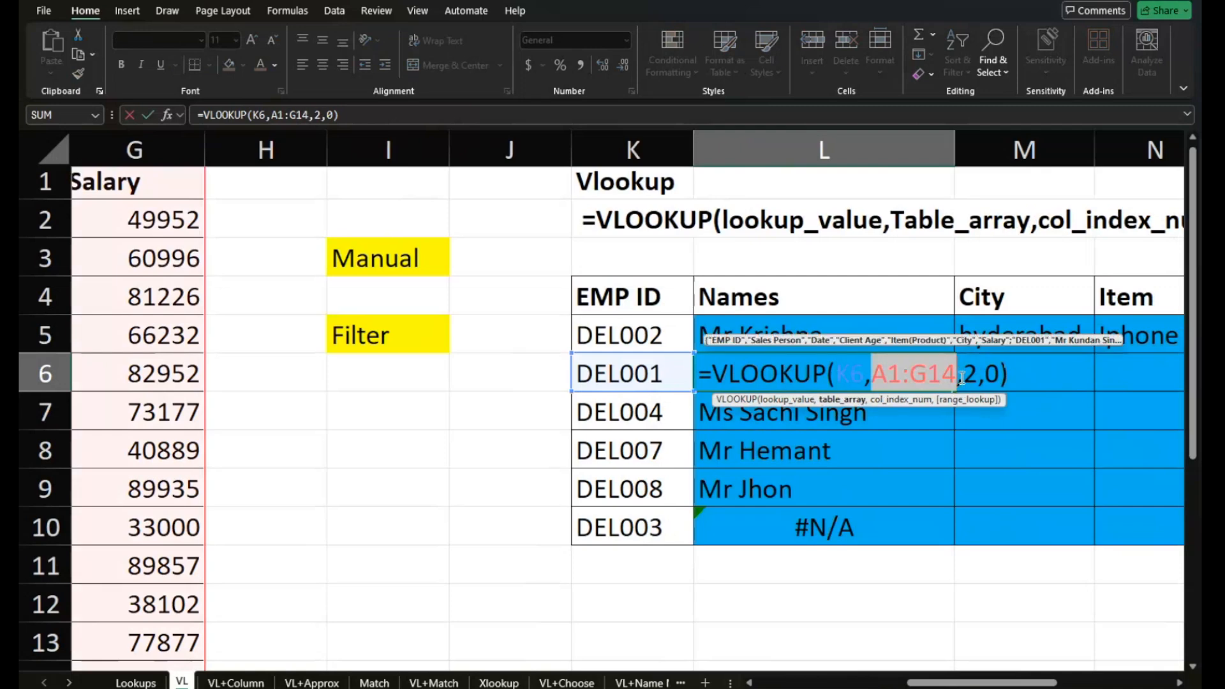
key("F4")
key("Return")
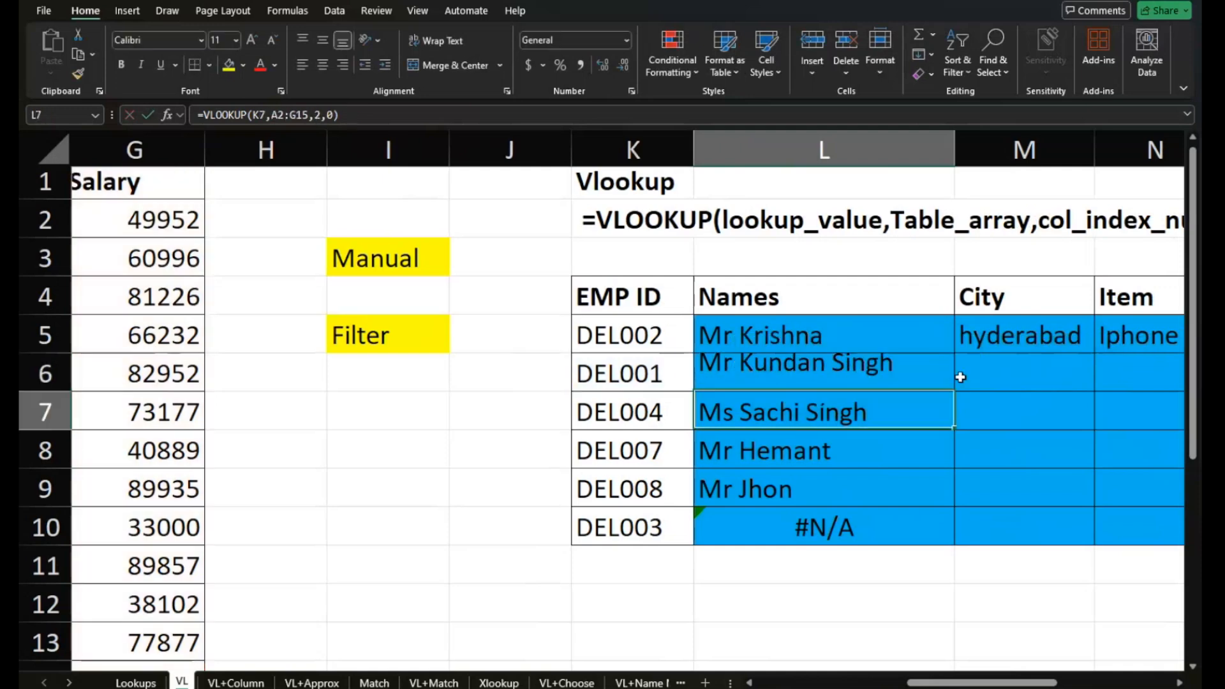
Fill the VLOOKUP formula with the locked table array from L6 down to L10
left_click(951, 376)
left_click_drag(953, 391, 954, 418)
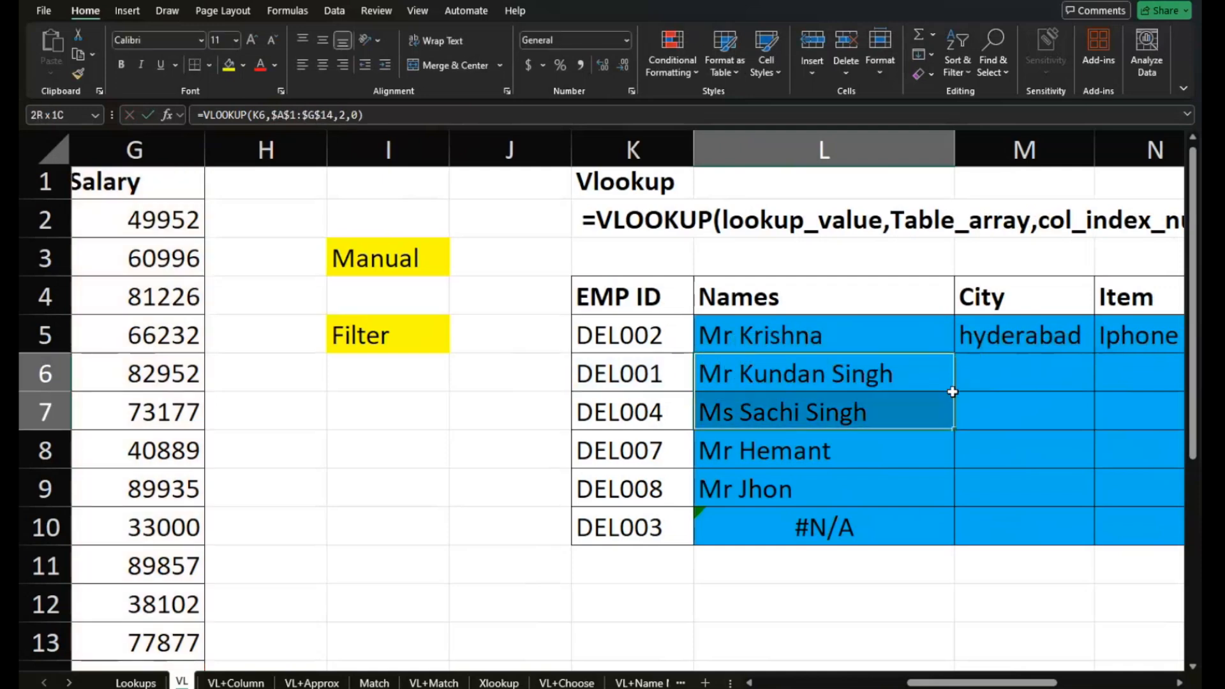
left_click(948, 386)
left_click_drag(952, 391, 942, 541)
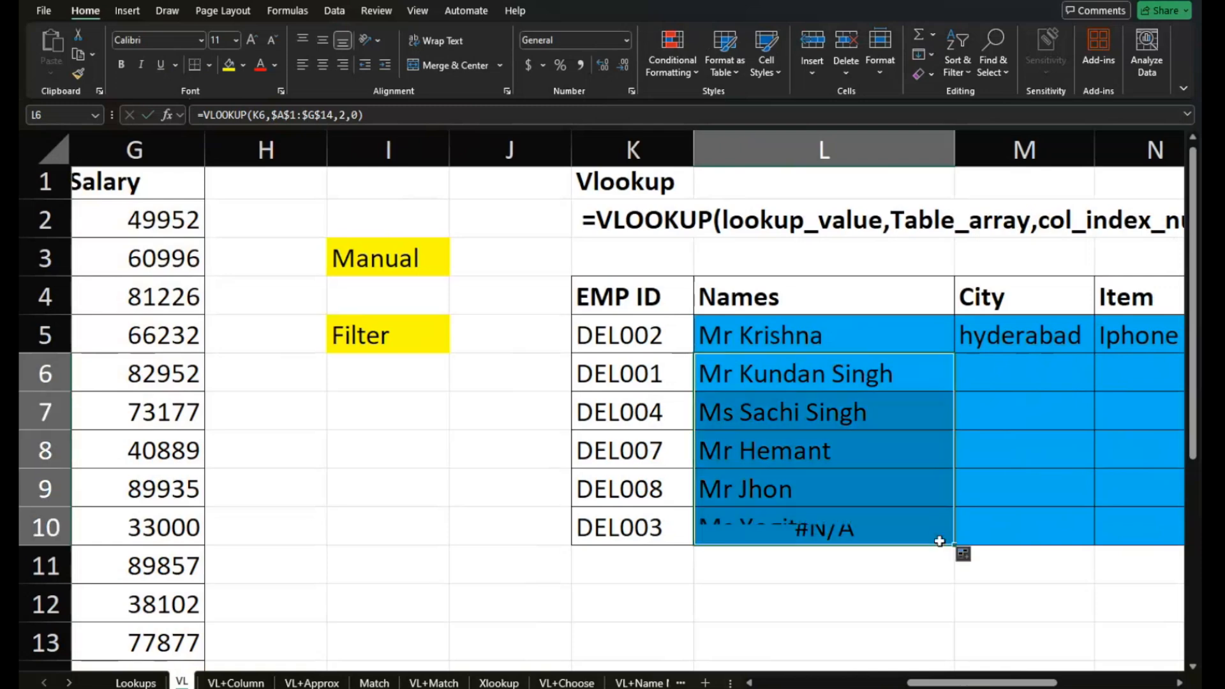
Fill the VLOOKUP formula from L6 up into L5, replacing the manually entered name, and check L5's formula
left_click(901, 382)
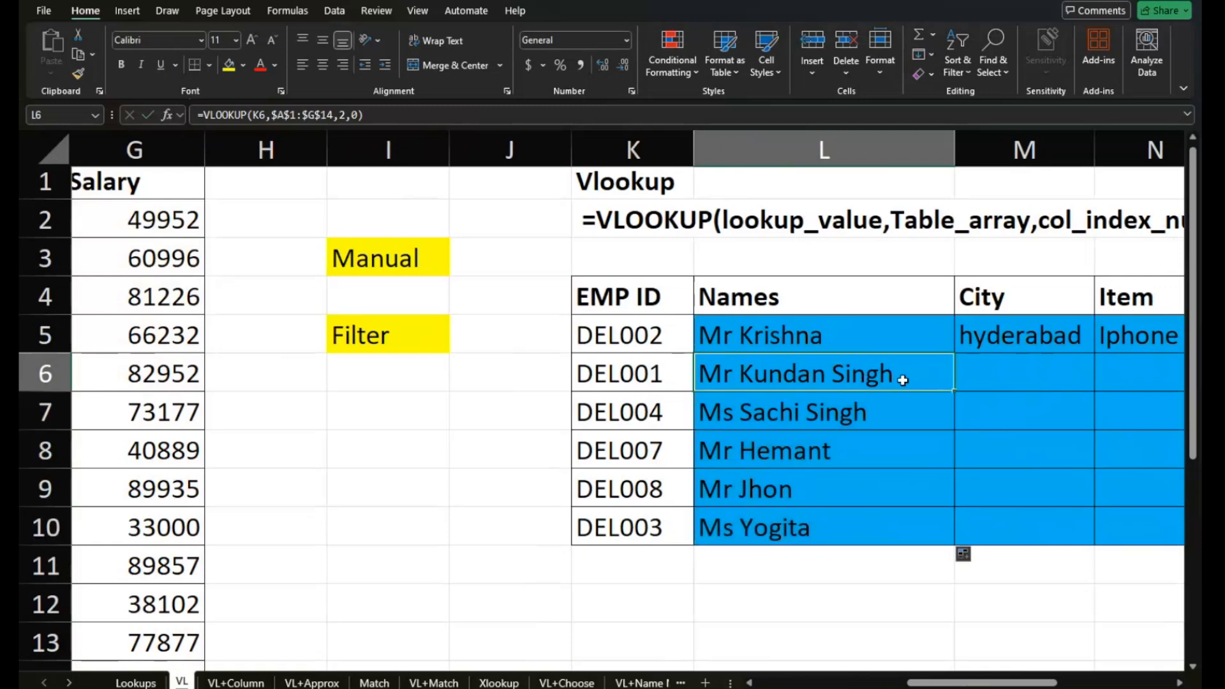
left_click_drag(947, 387, 948, 329)
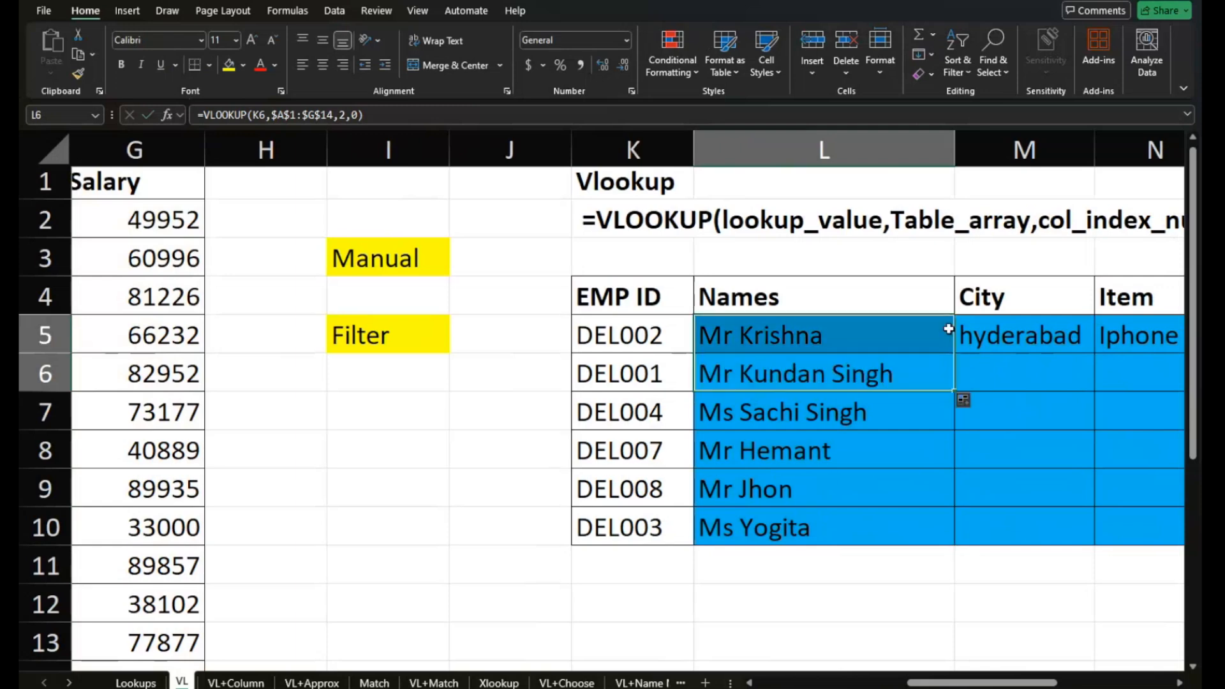
key("Right")
left_click(877, 335)
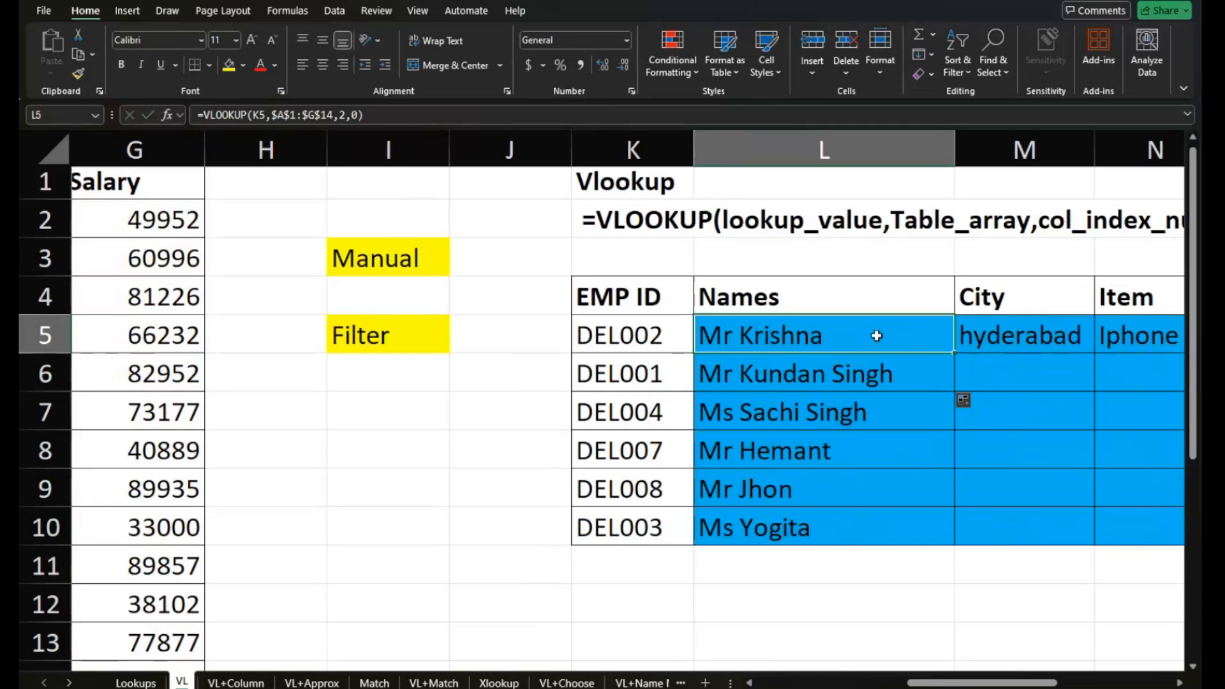
Copy the VLOOKUP formula from L5 into City cell M5, replacing the manually entered city
scroll(877, 336, "right", 1)
left_click(876, 335)
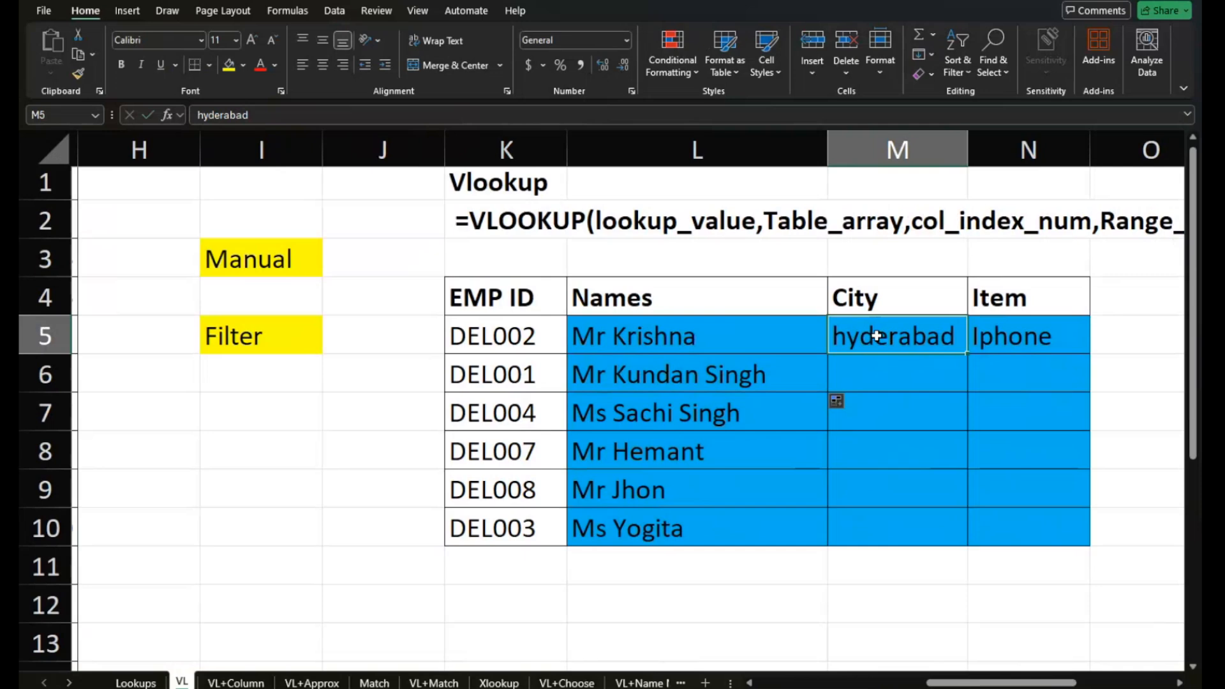
key("Left")
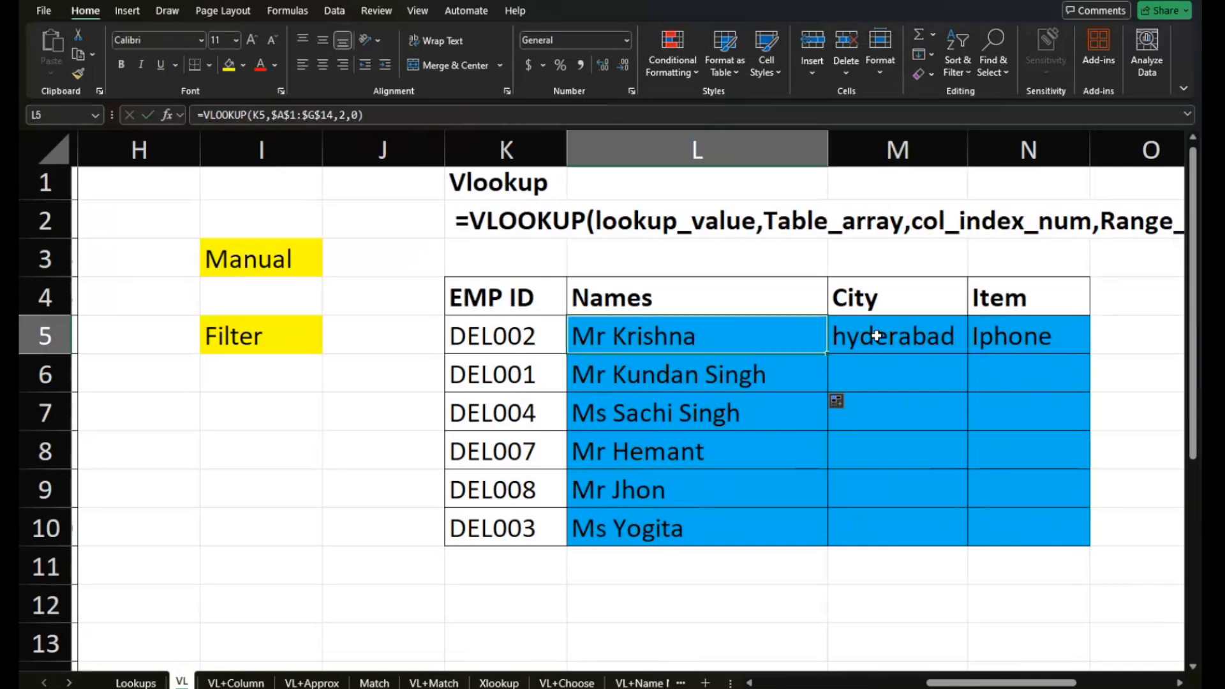
key("ctrl+c")
key("Right")
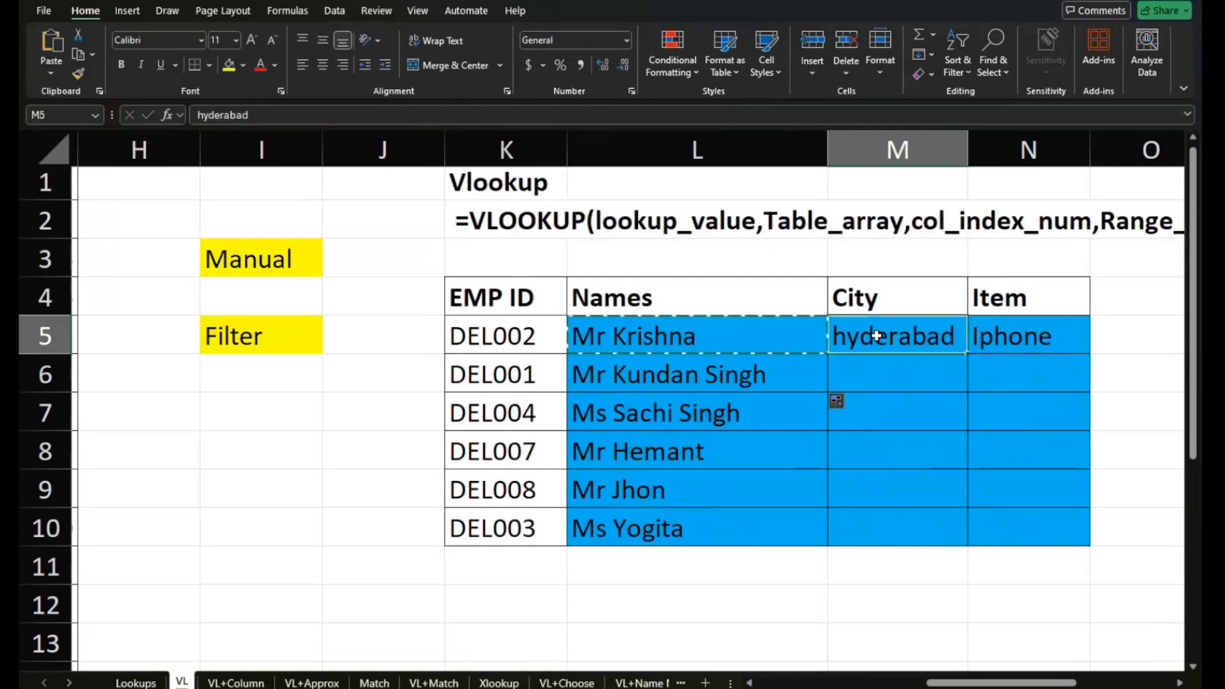
key("ctrl+v")
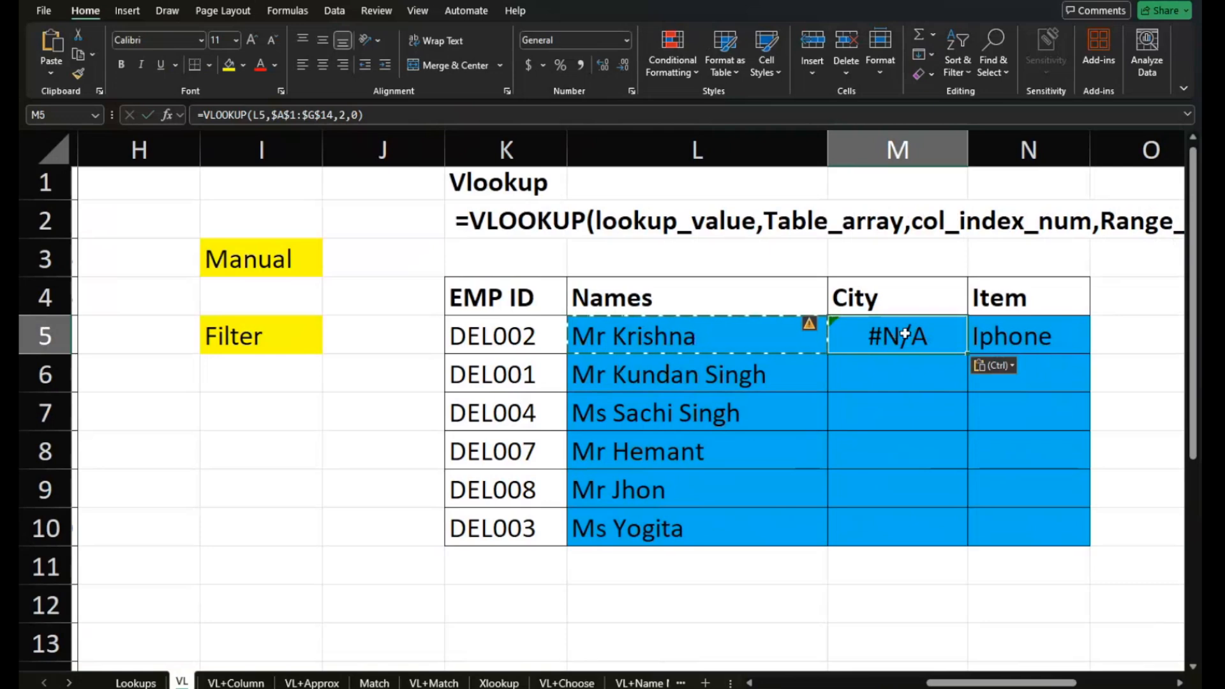
In M5's VLOOKUP formula, set the lookup value to K5 and the column index to 3
double_click(906, 335)
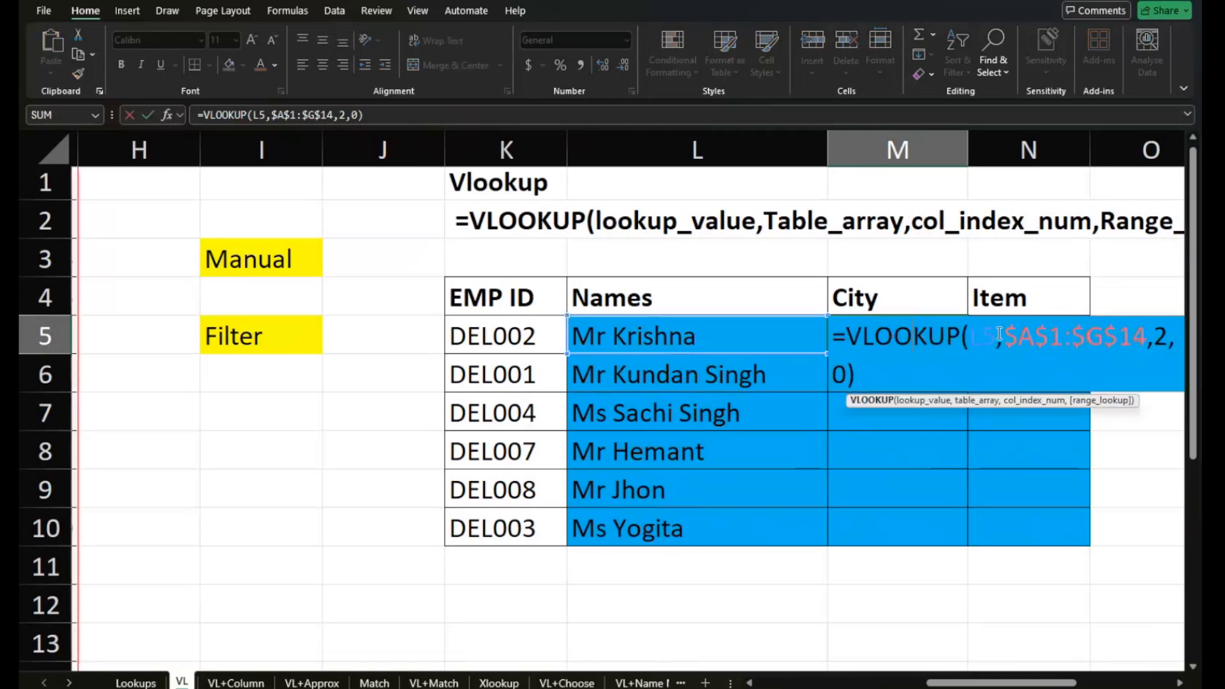
double_click(986, 336)
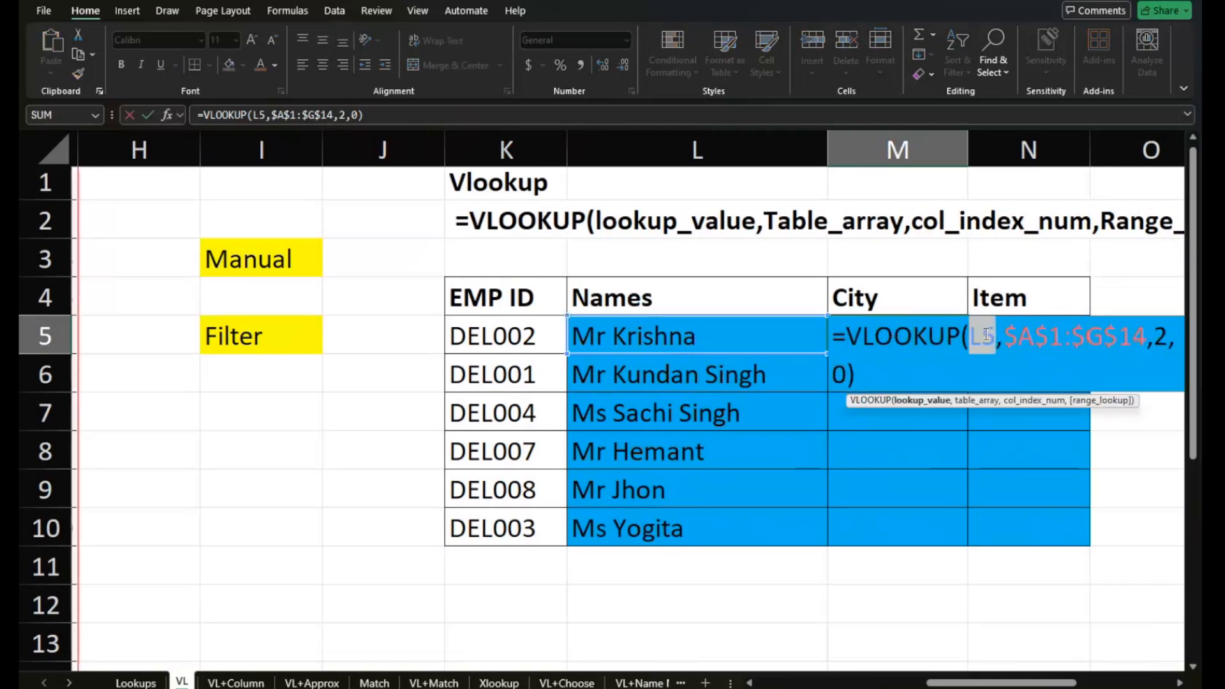
left_click(500, 341)
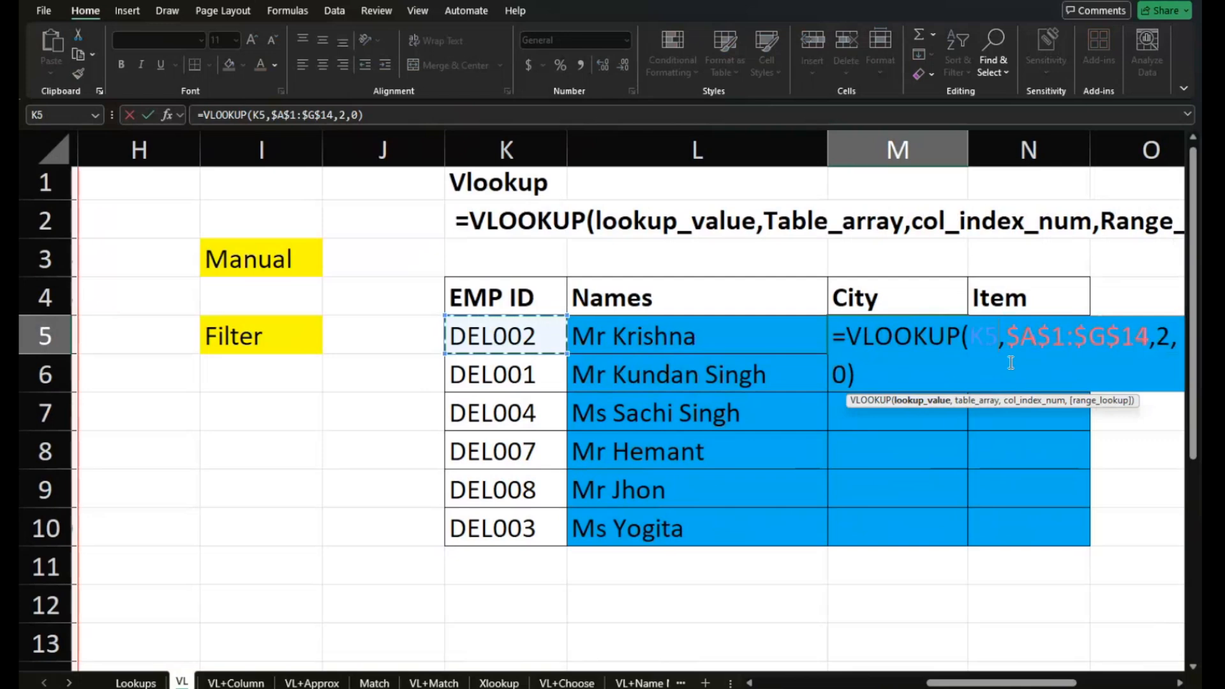
left_click(1169, 338)
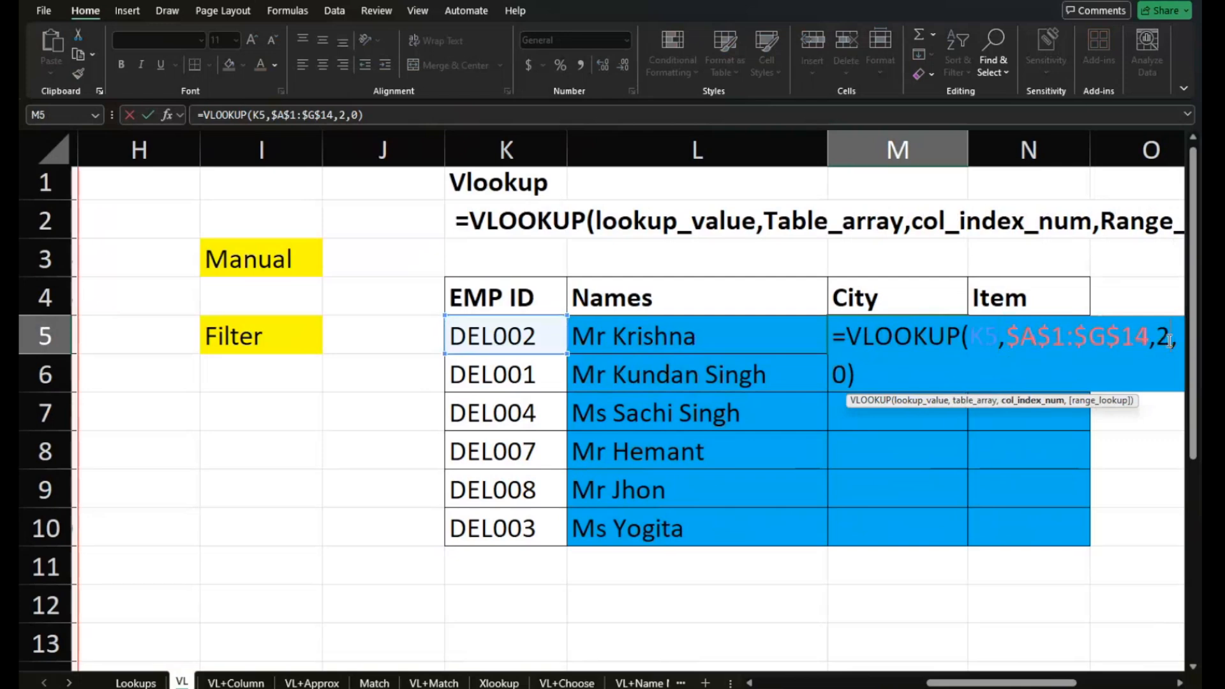
key("BackSpace")
type("3")
key("Return")
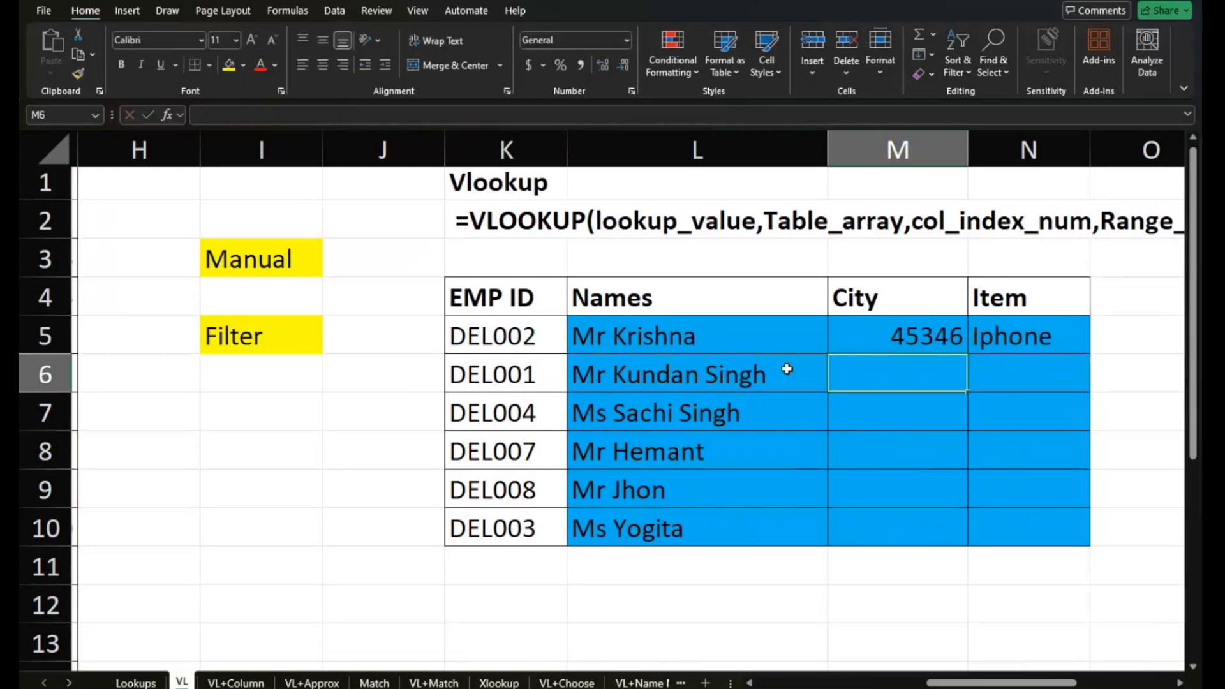
Set the column index in M5's VLOOKUP formula to 6, the source table's City column, and fill it down to M10
scroll(787, 367, "left", 3)
scroll(787, 368, "right", 5)
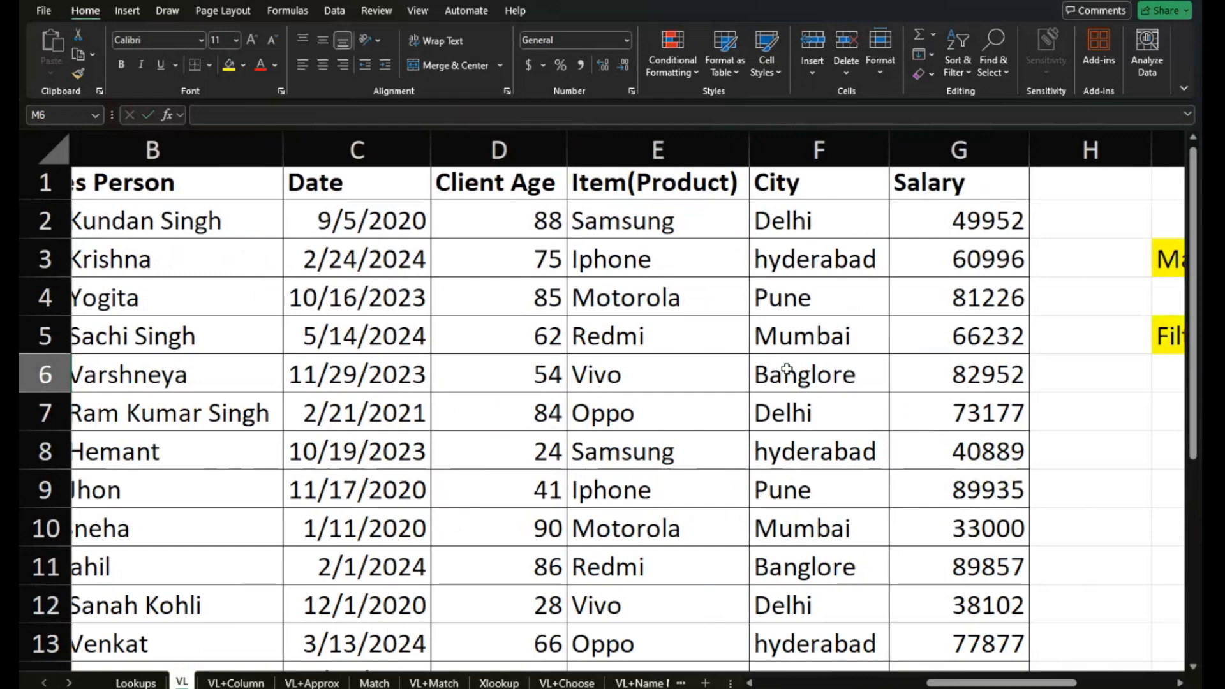
scroll(787, 368, "left", 5)
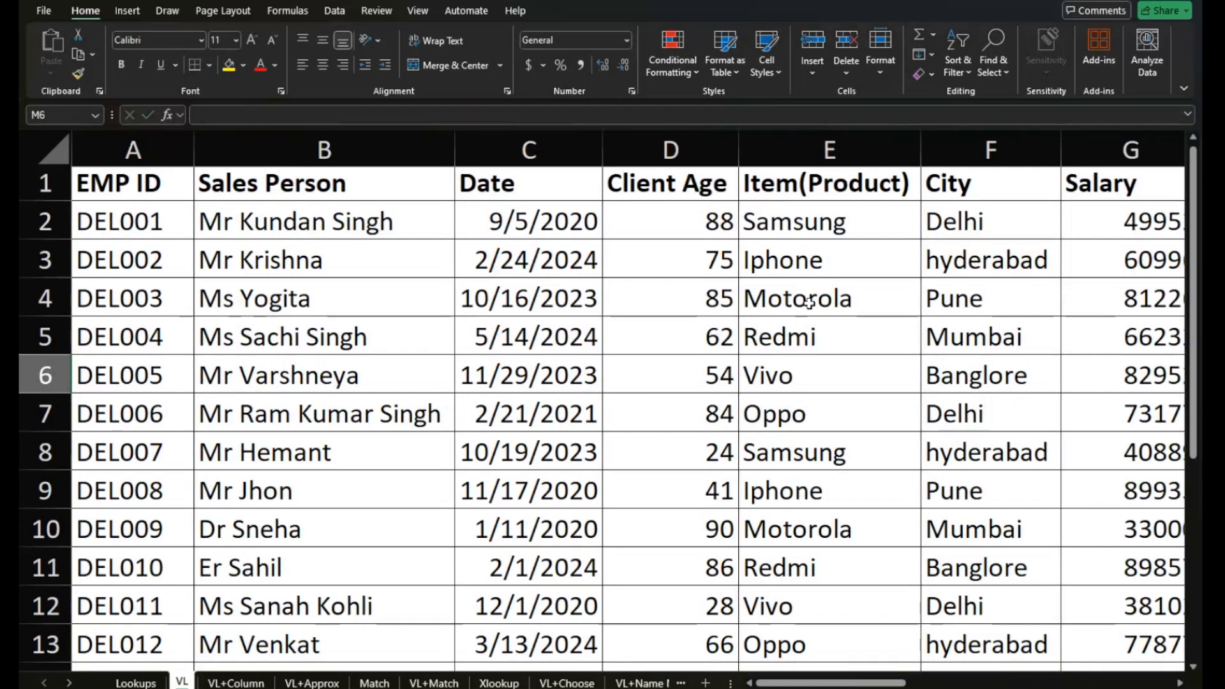
scroll(809, 302, "right", 5)
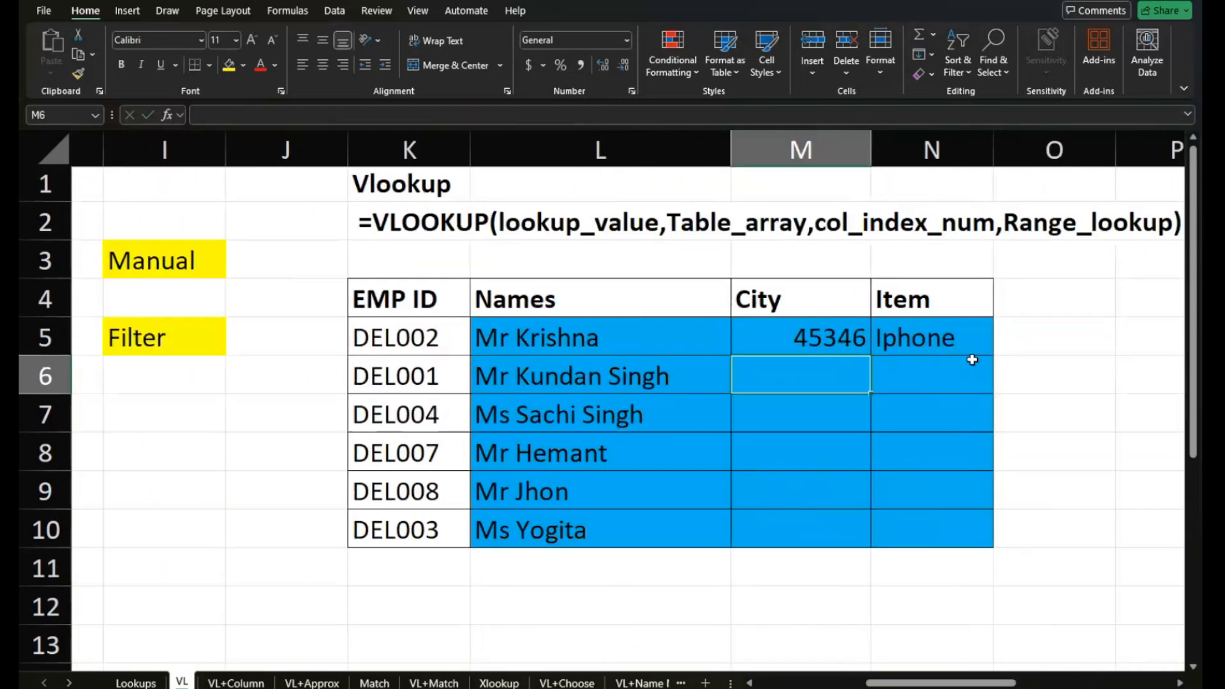
scroll(972, 360, "right", 1)
double_click(782, 334)
left_click(1055, 331)
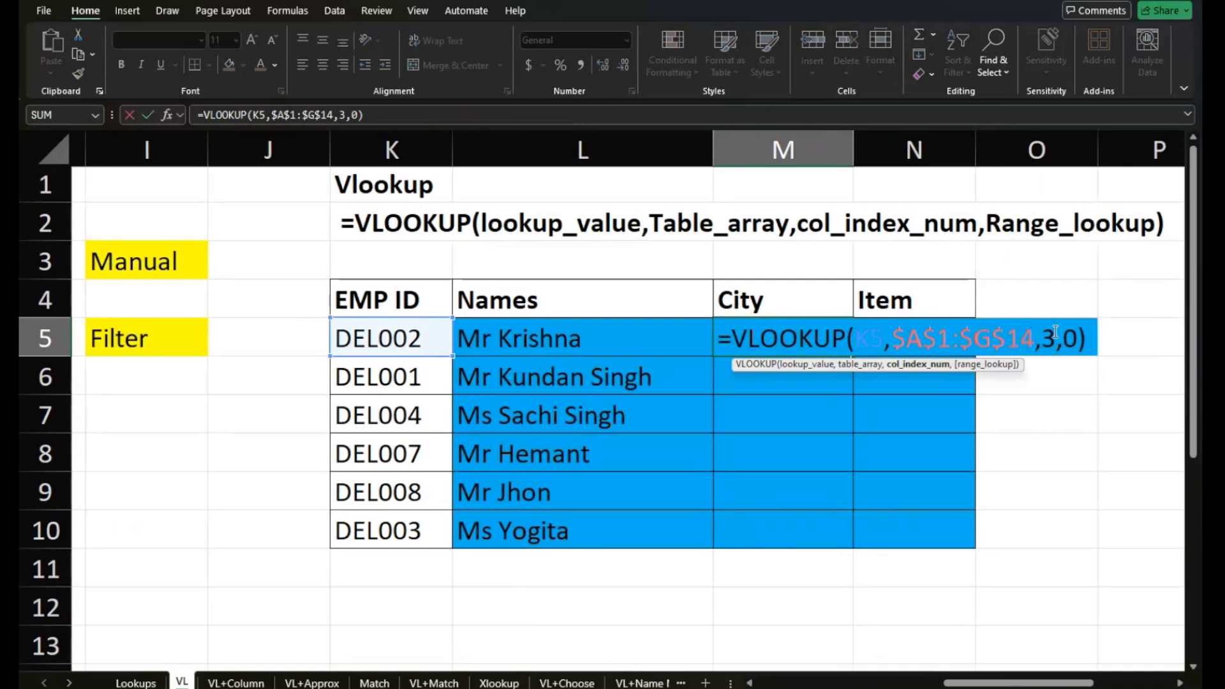
key("Return")
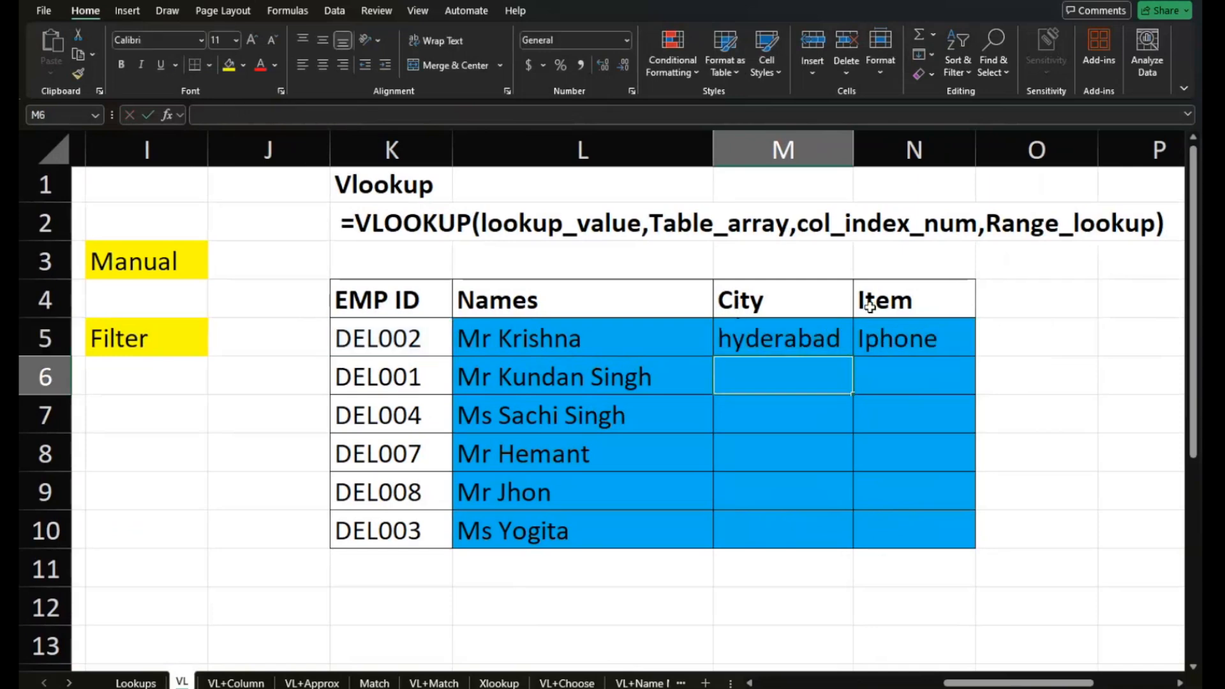
left_click(835, 337)
double_click(854, 356)
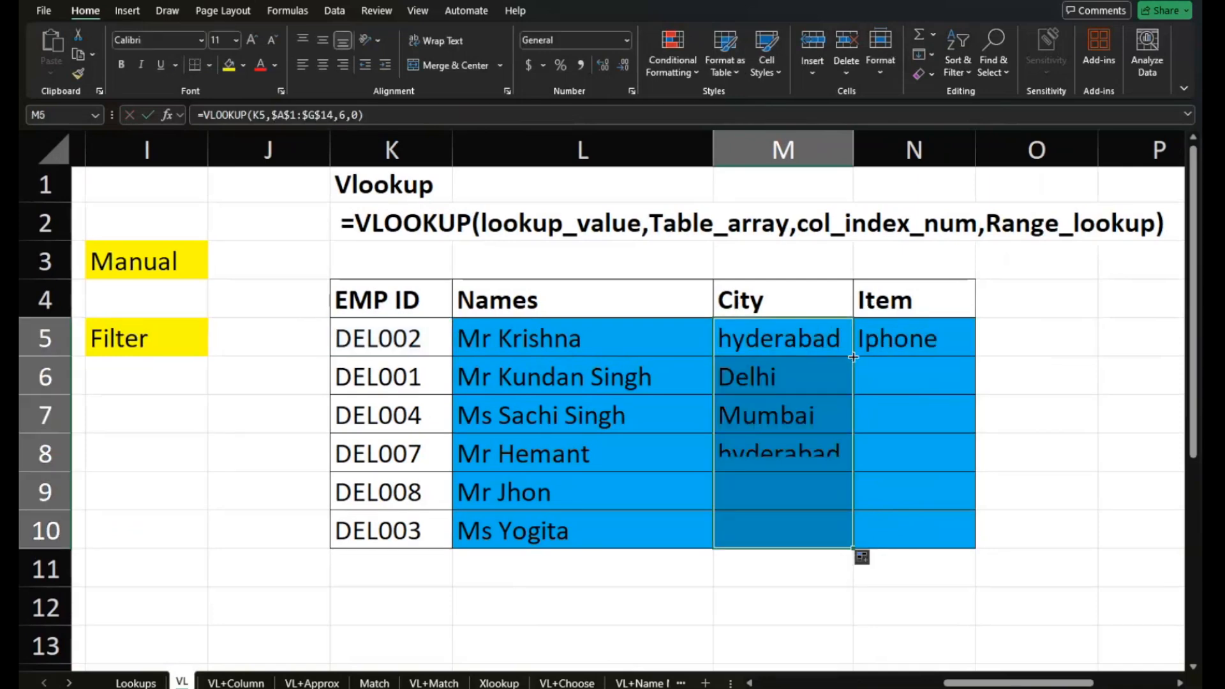
Start a VLOOKUP formula in Item cell N5 with K5 as the lookup value, replacing the manually entered item
left_click(900, 340)
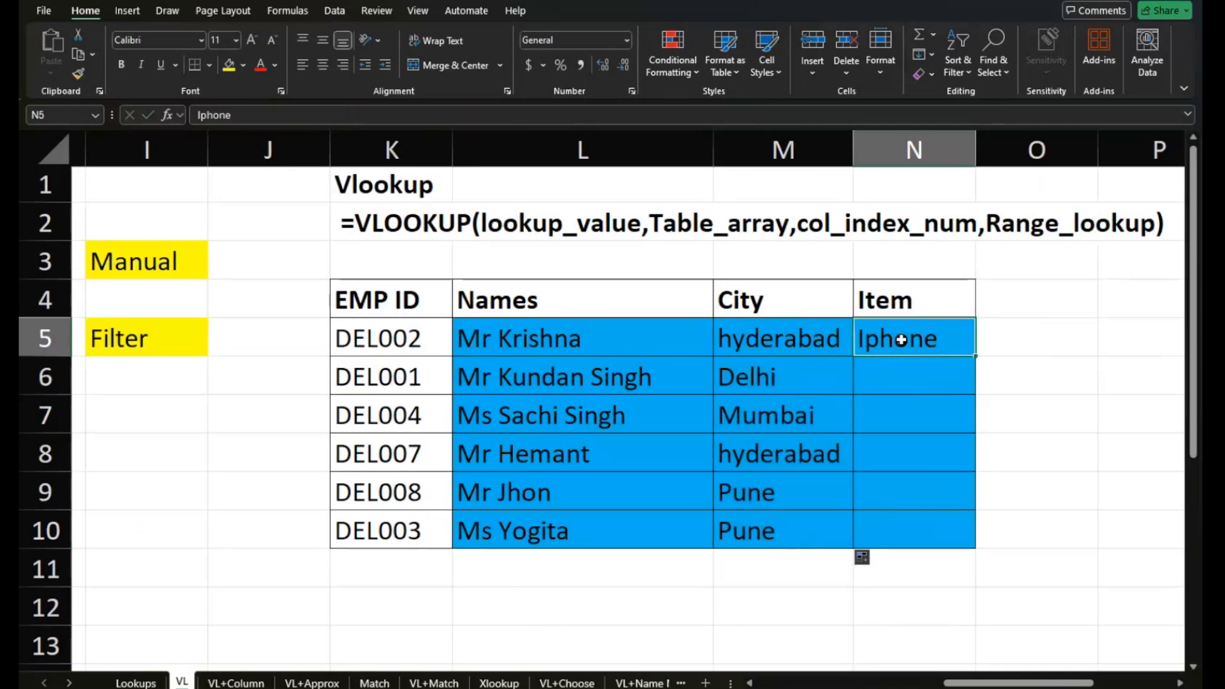
type("=")
key("BackSpace")
type("vlook")
key("BackSpace")
key("BackSpace")
key("BackSpace")
key("BackSpace")
key("BackSpace")
type("=vl")
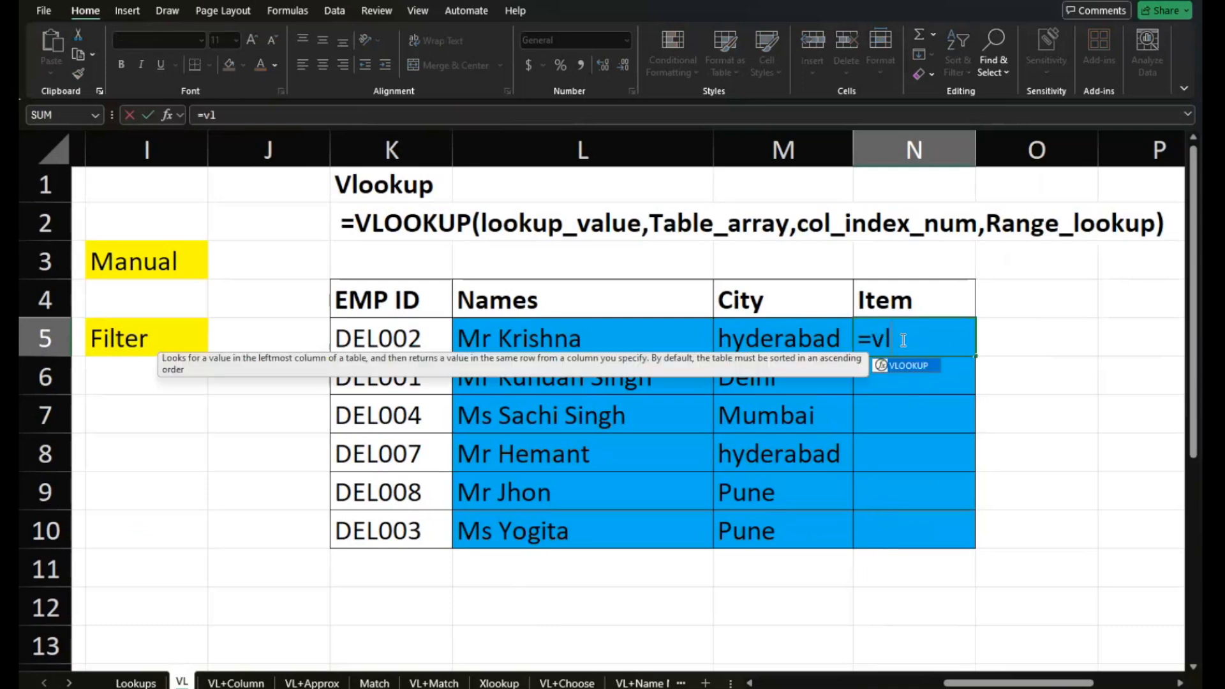
key("Tab")
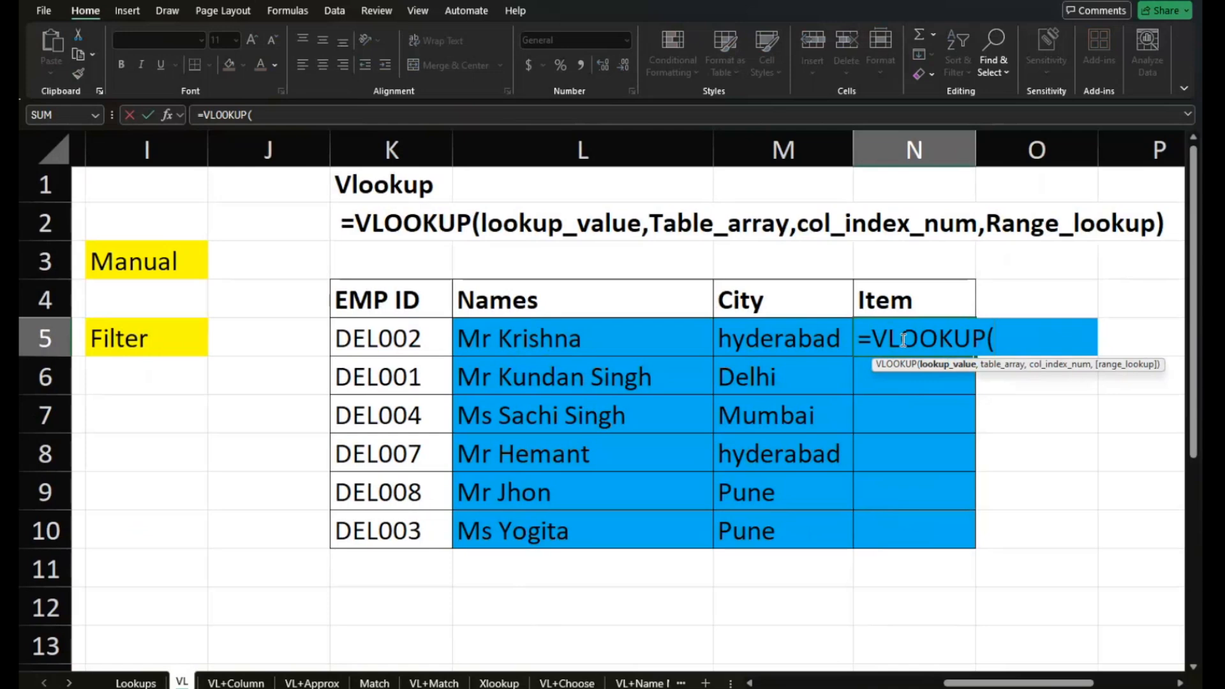
left_click(421, 330)
type(",")
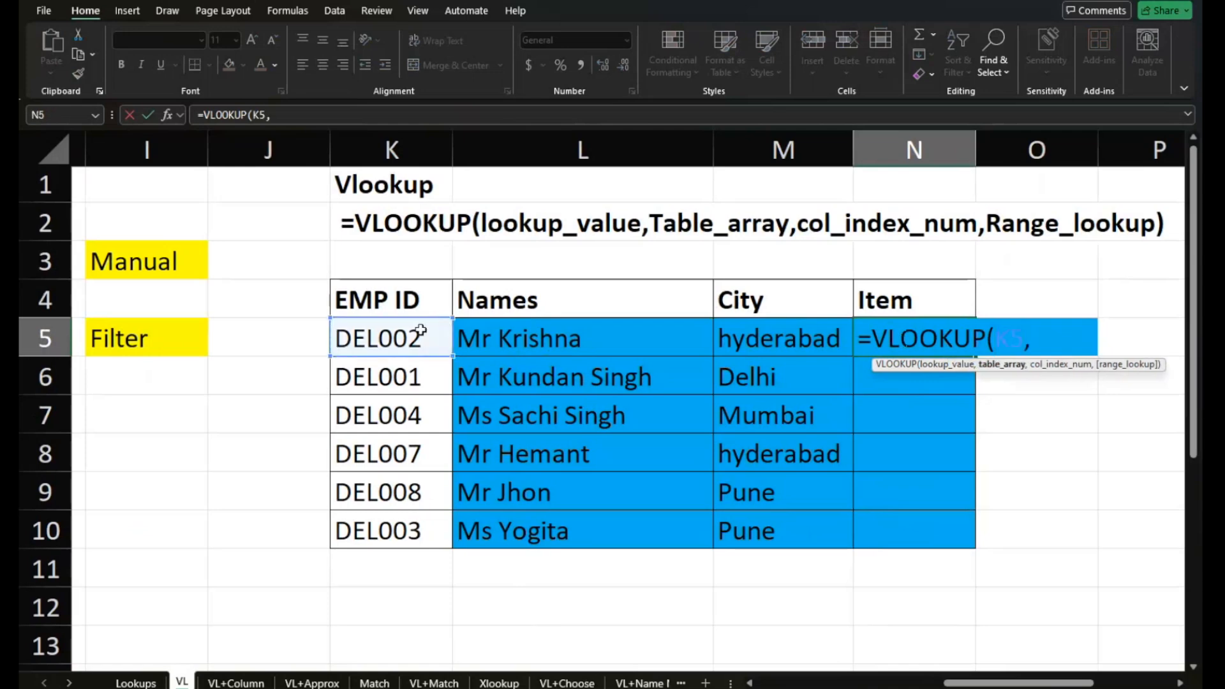
Add the source table A1:G14 as the table array in N5's formula, locked as $A$1:$G$14
scroll(420, 330, "left", 8)
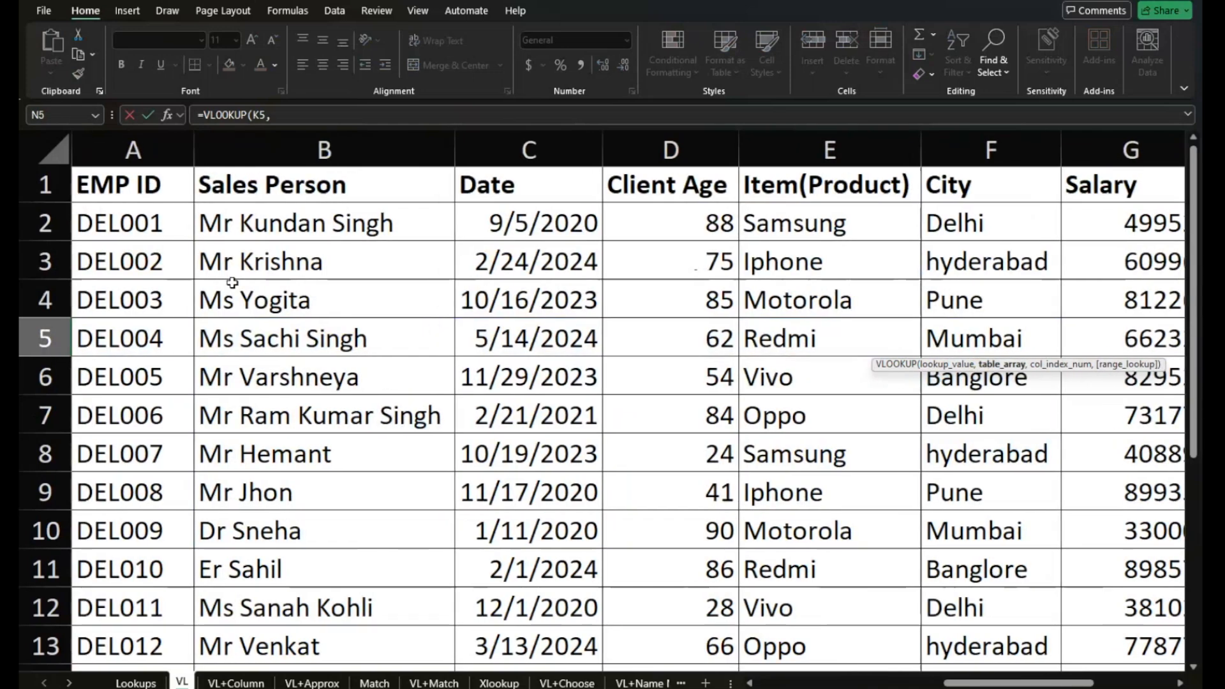
left_click(149, 199)
left_click_drag(149, 199, 1078, 667)
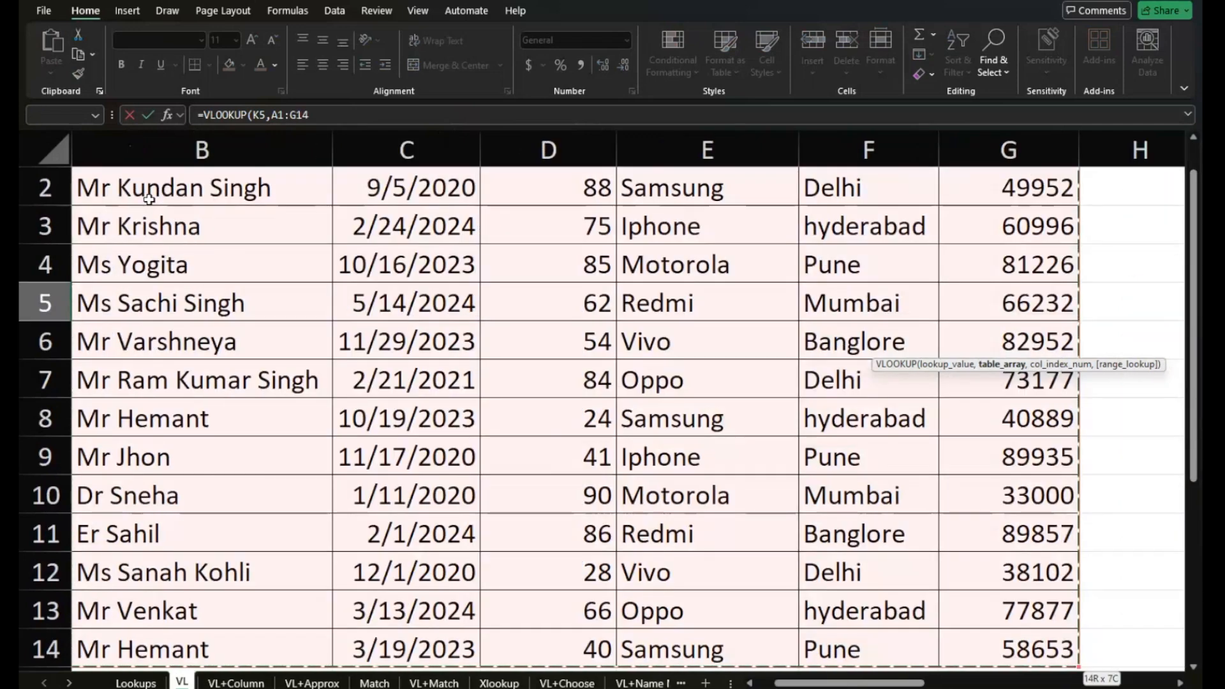
key("F4")
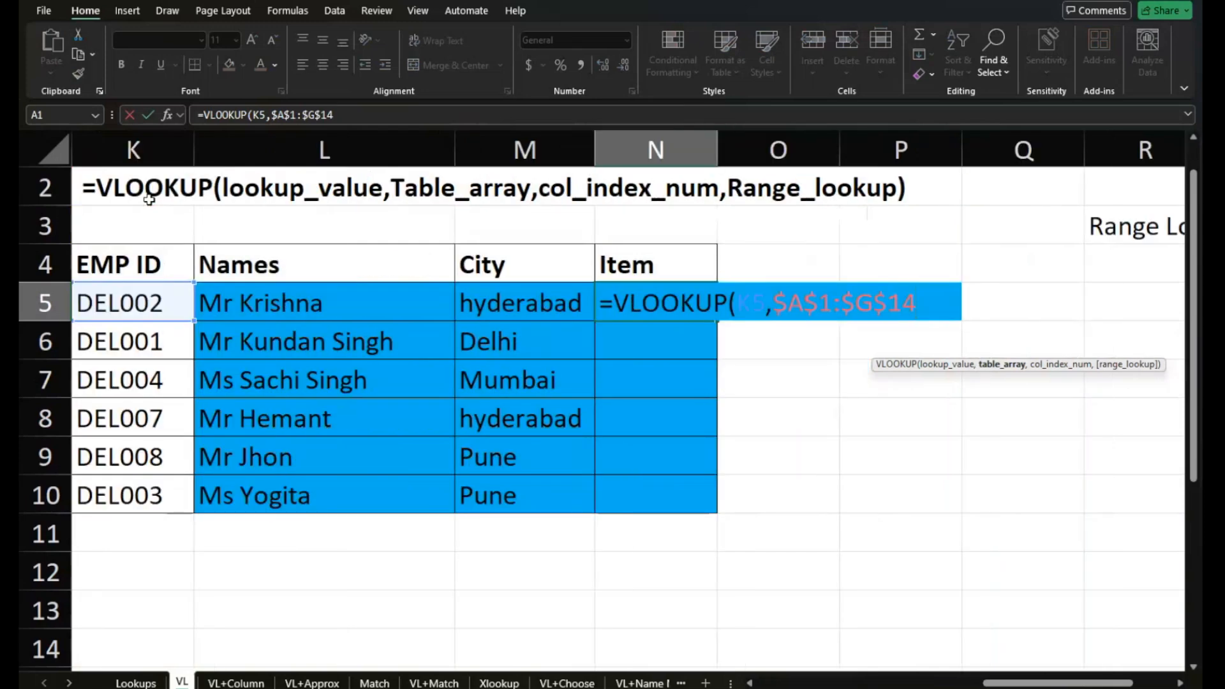
type(",")
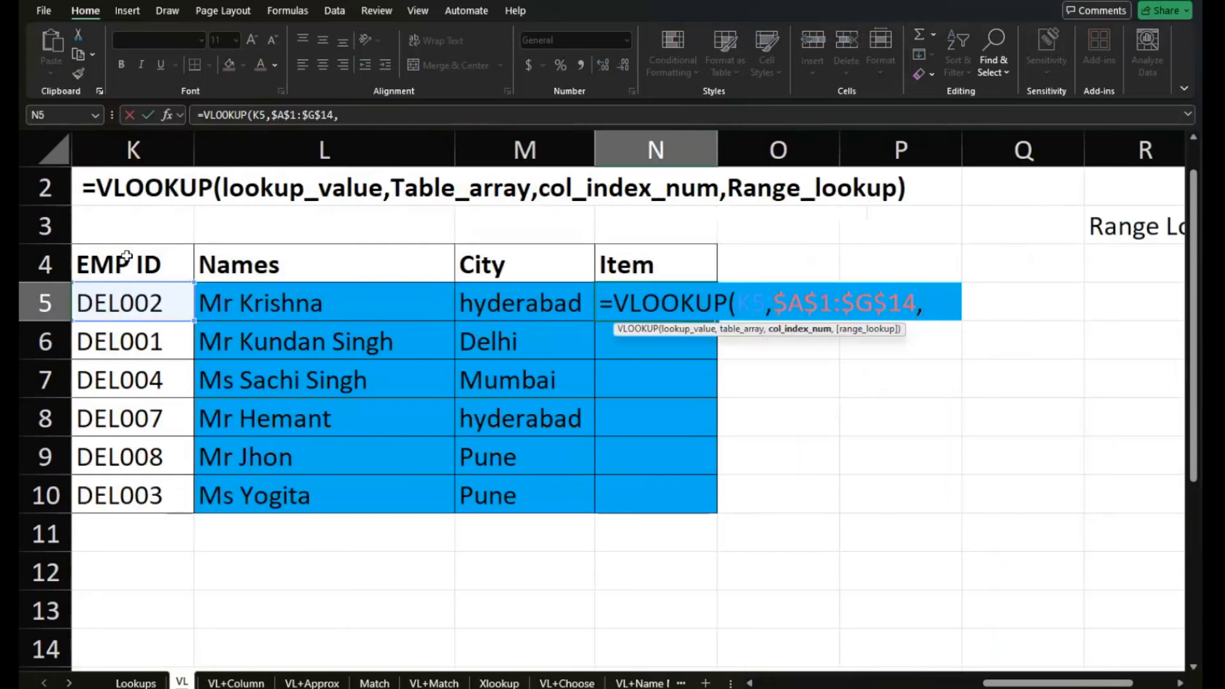
Complete N5's VLOOKUP formula with column index 5 for Item(Product) and 0 for an exact match
scroll(334, 355, "left", 3)
scroll(335, 355, "left", 3)
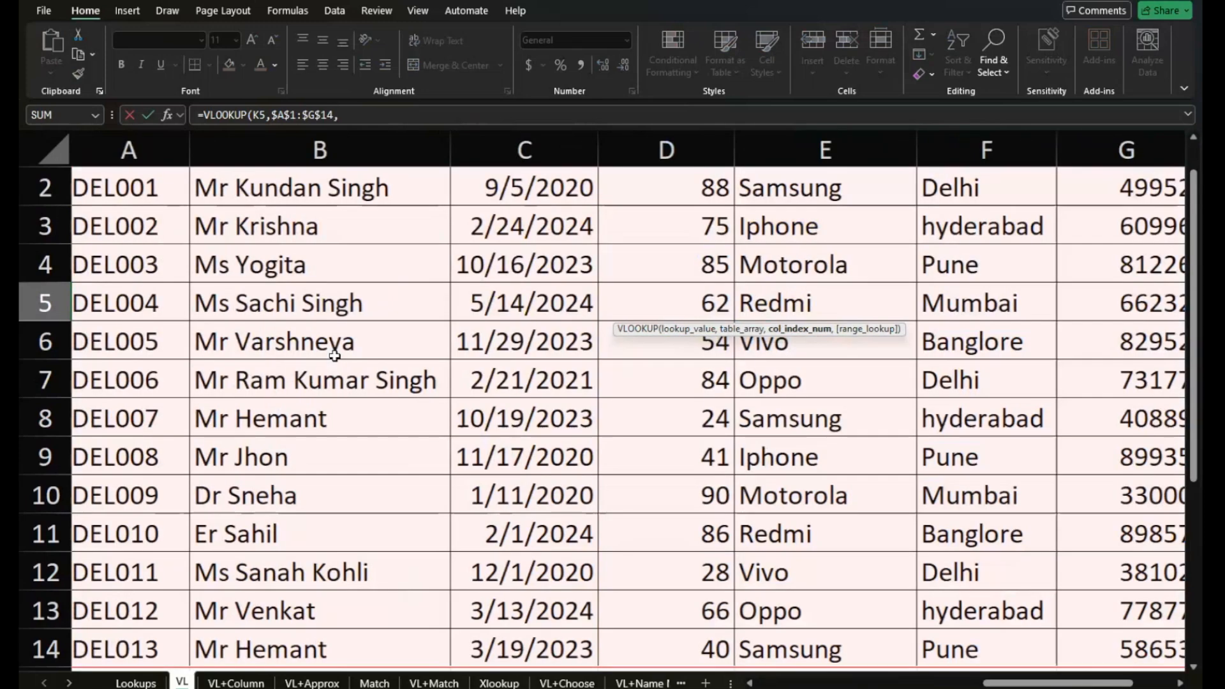
scroll(331, 347, "up", 1)
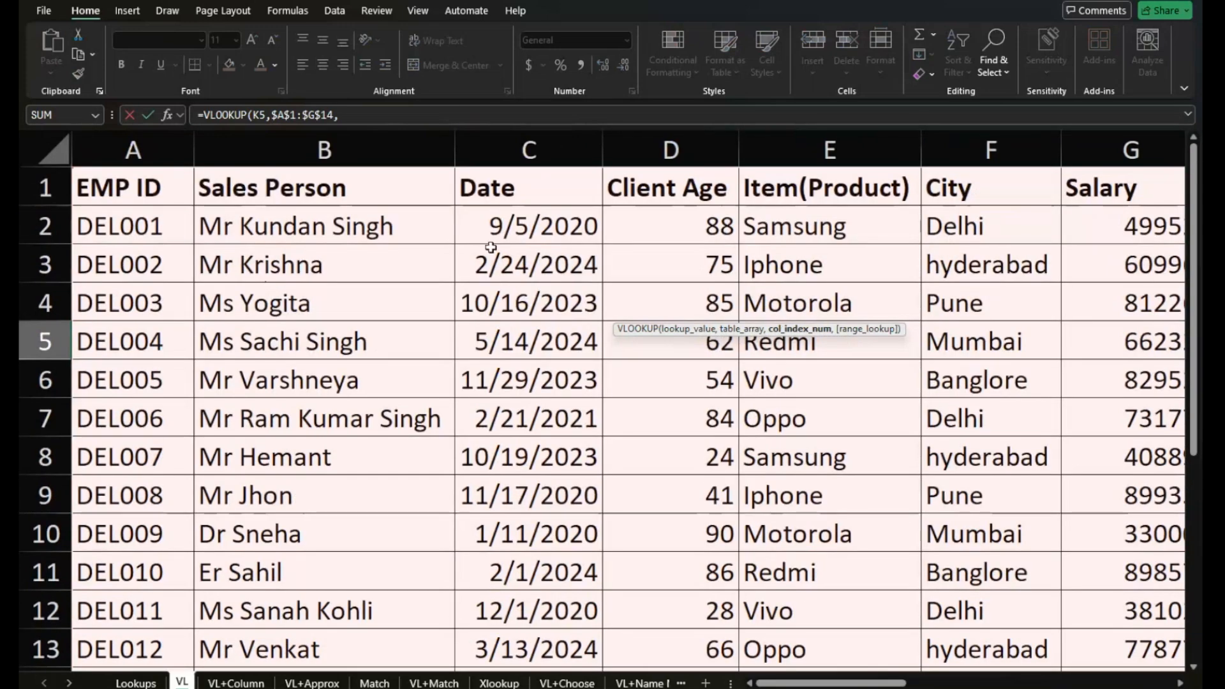
scroll(856, 293, "right", 2)
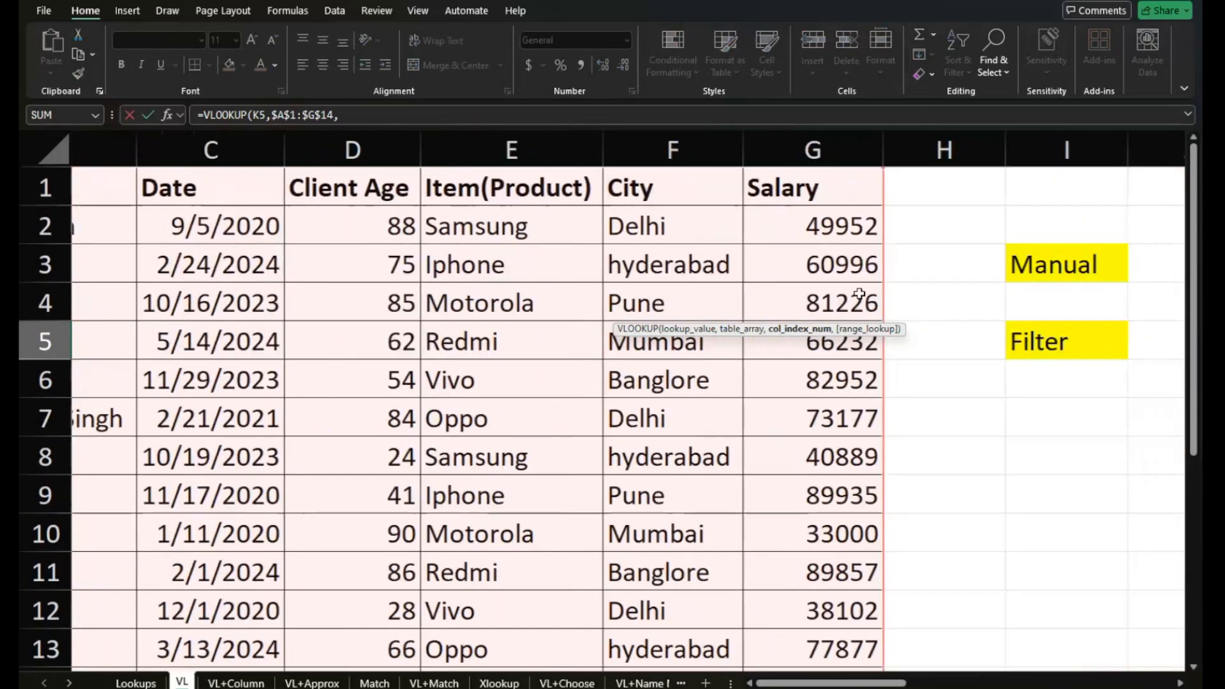
scroll(859, 293, "right", 2)
type("5,0")
key("Return")
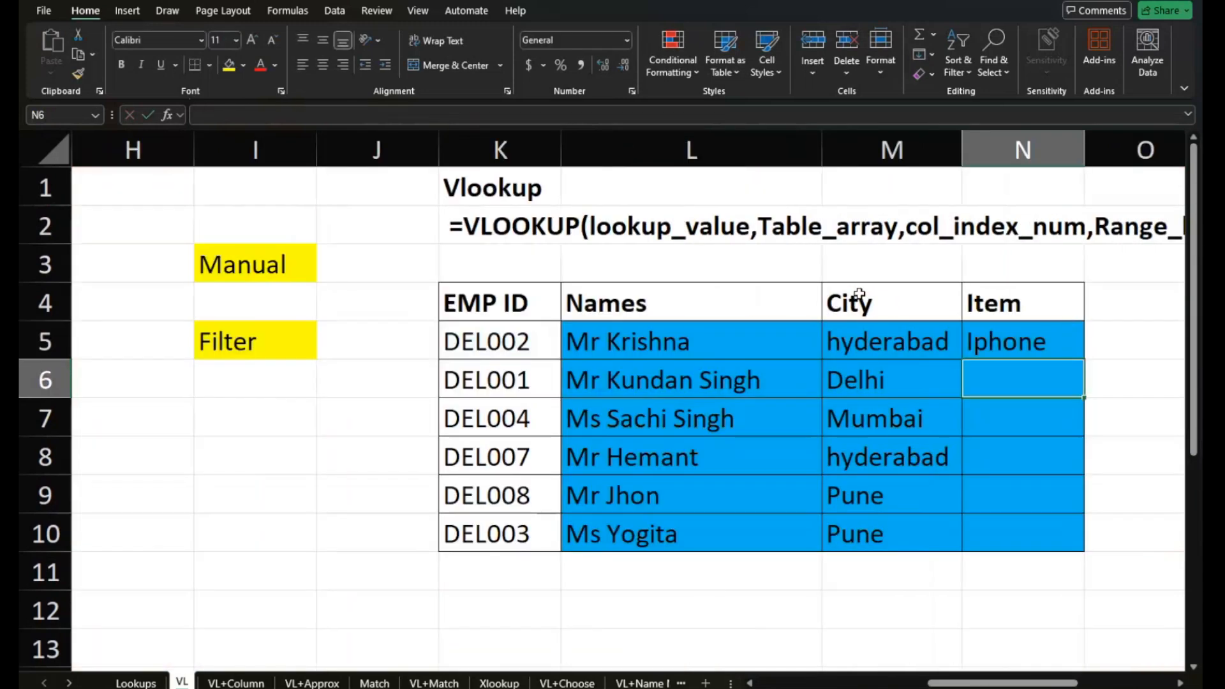
Fill the Item VLOOKUP formula from N5 down to N10 and check the formulas in N9 and N5
left_click(1065, 345)
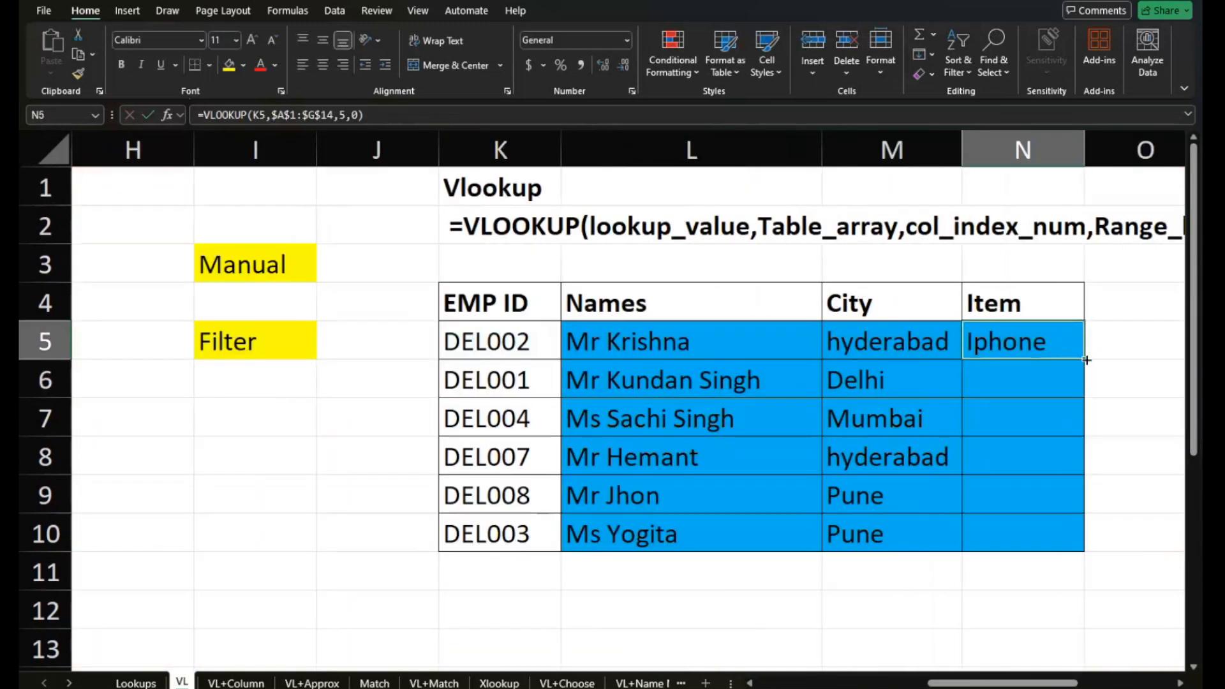
double_click(1083, 360)
left_click(1004, 480)
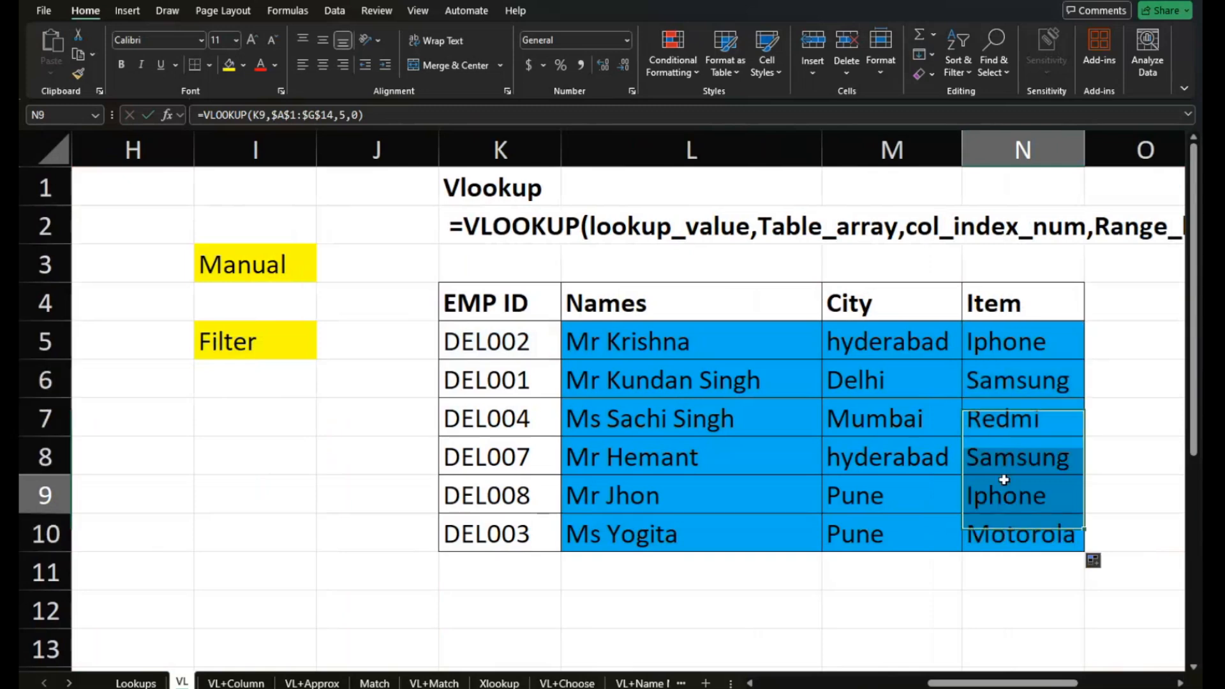
scroll(1003, 475, "right", 2)
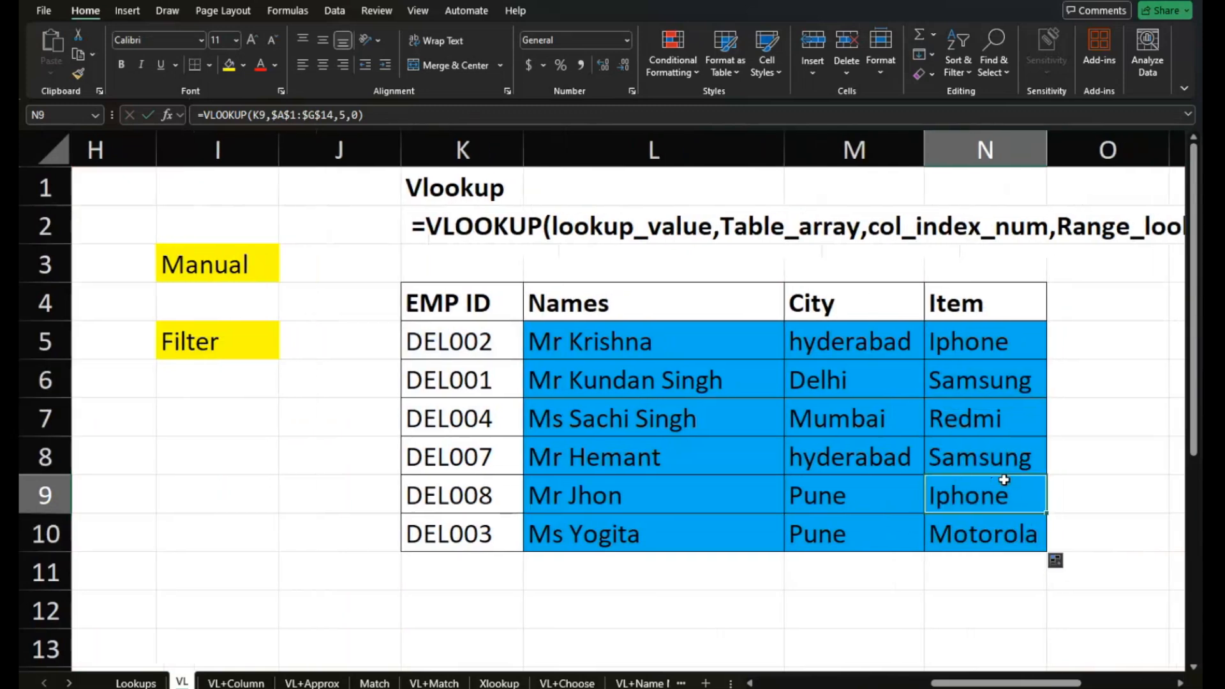
left_click(1013, 346)
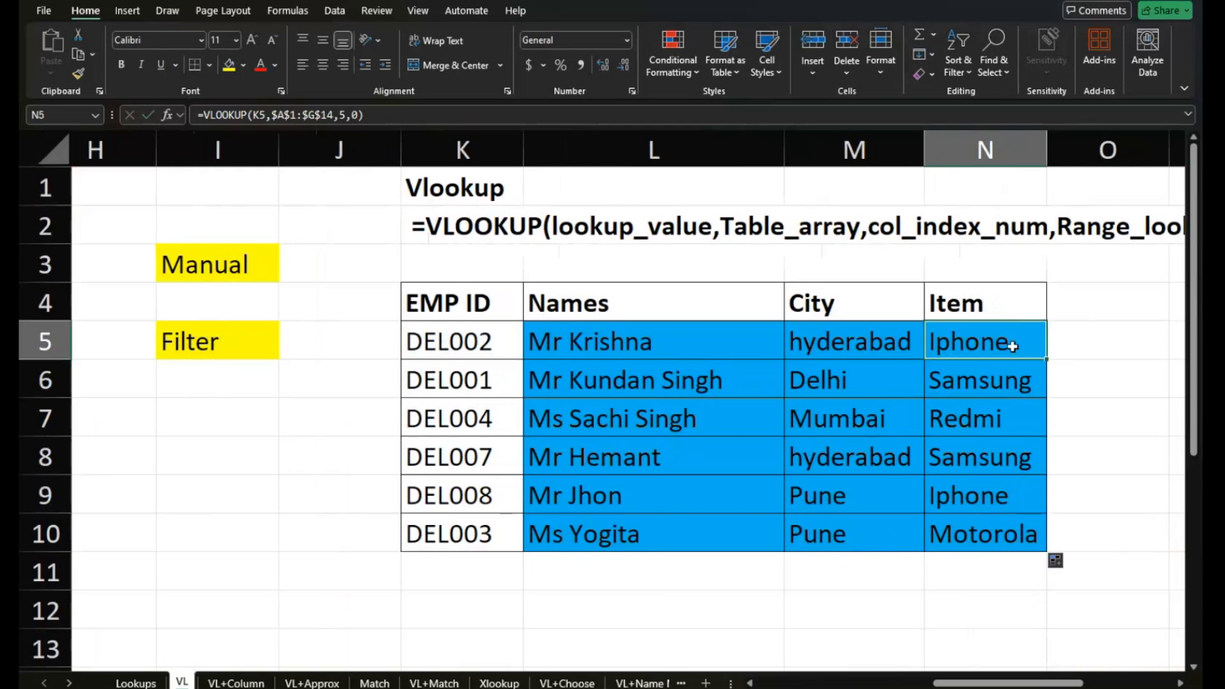
left_click(1084, 341)
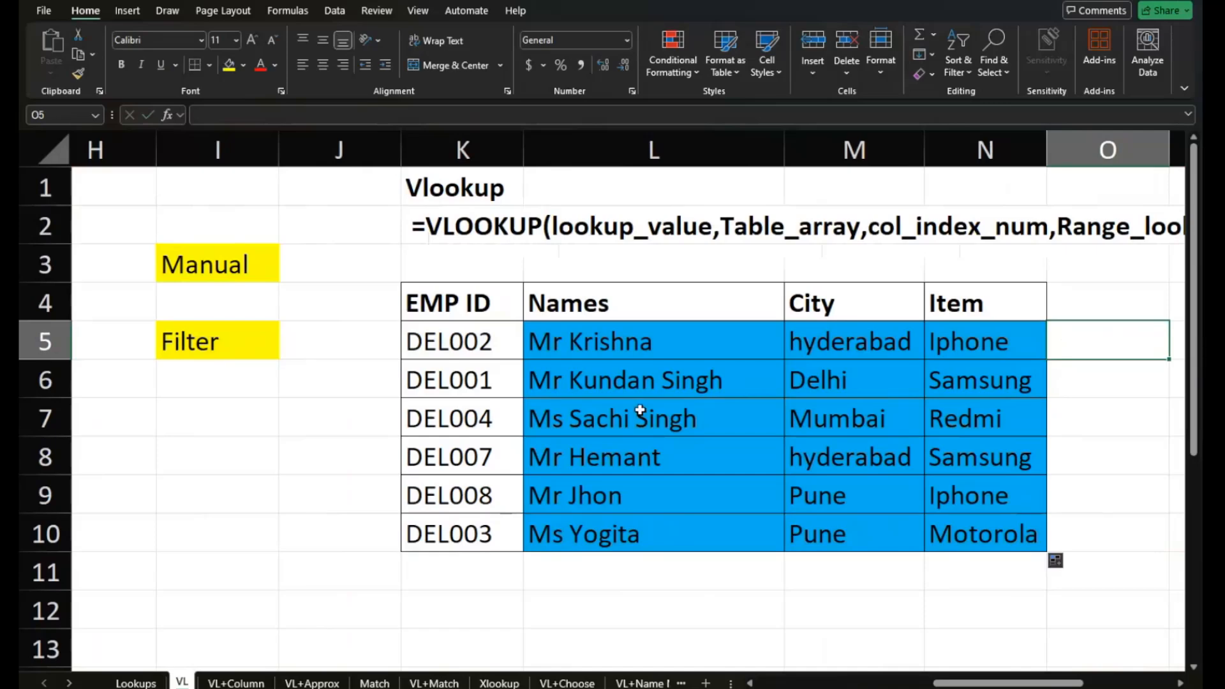
Change the range lookup argument of the Names VLOOKUP formula in L5 to 1 for an approximate match
scroll(640, 410, "down", 3)
scroll(640, 410, "up", 3)
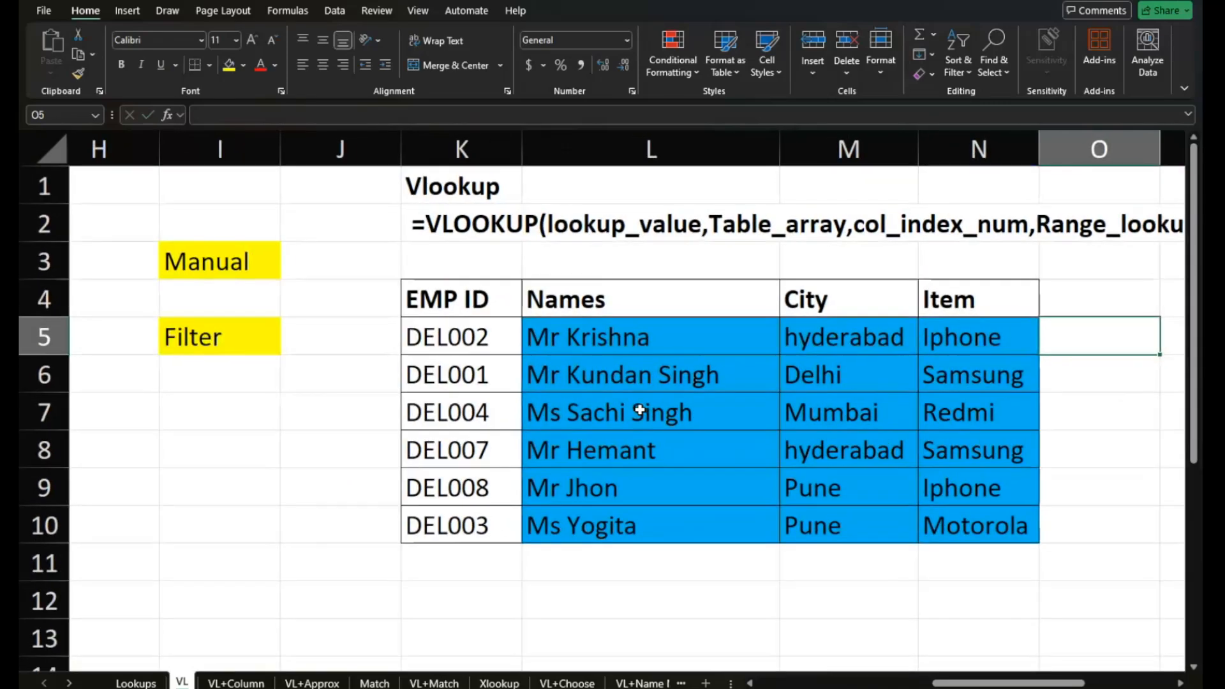
left_click(673, 348)
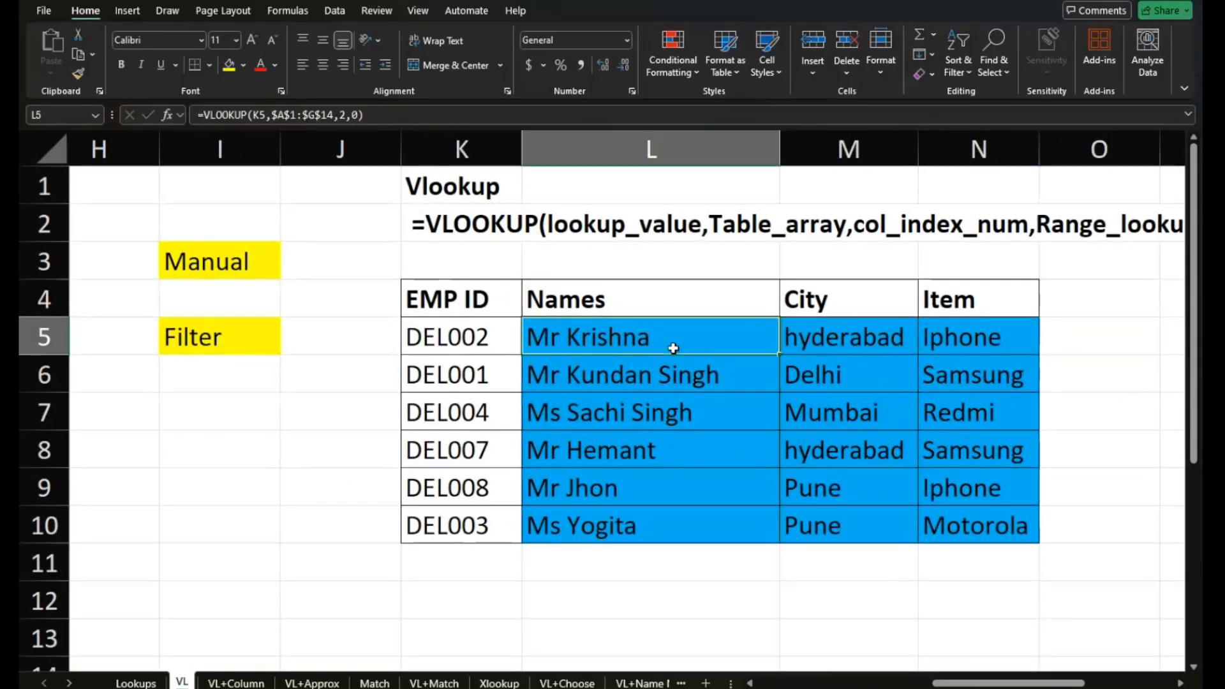
double_click(673, 348)
left_click(875, 337)
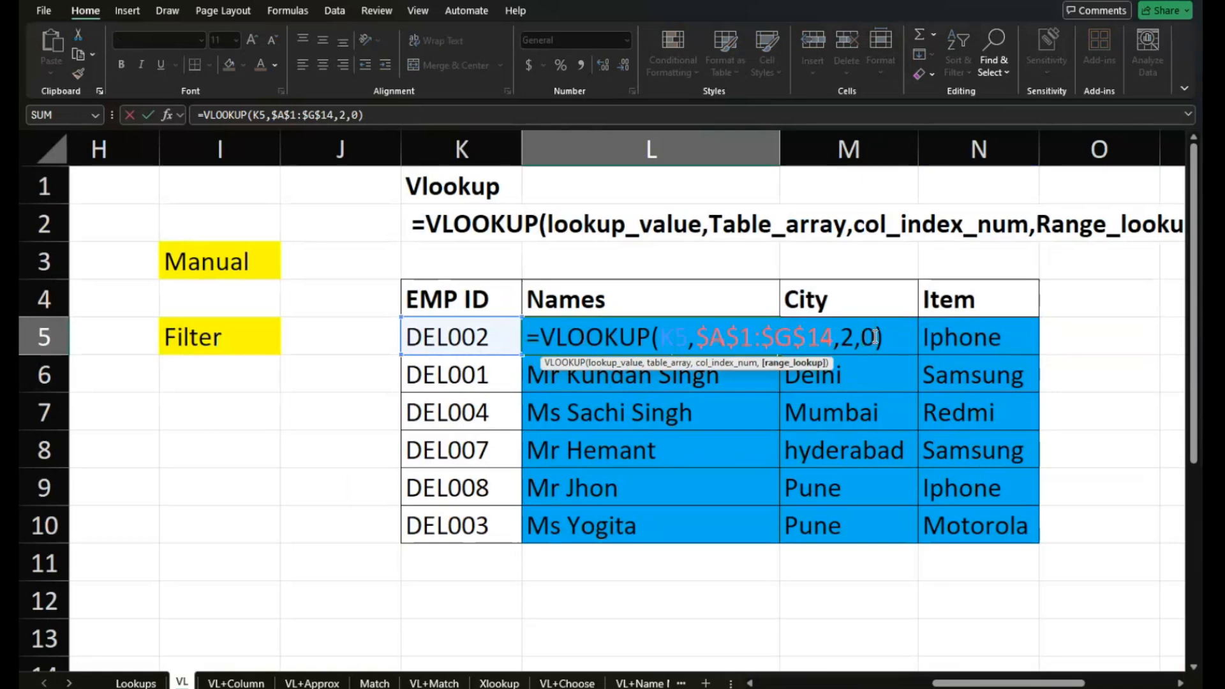
key("BackSpace")
type("1")
key("Return")
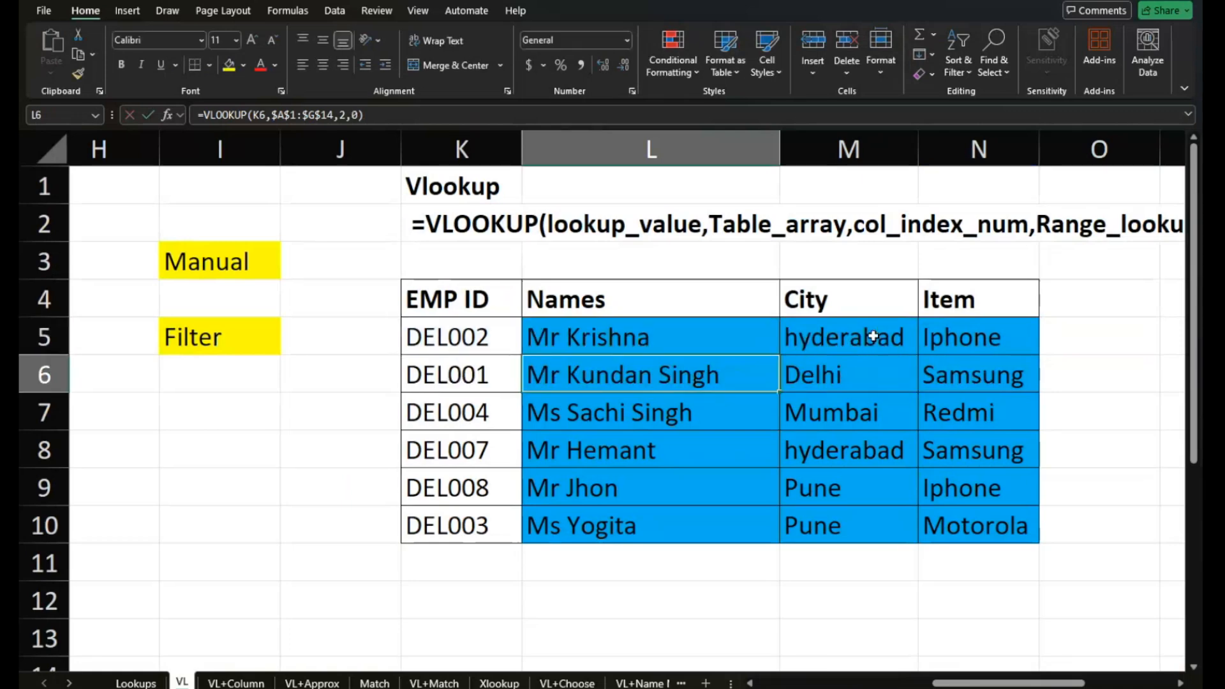
Fill L5's approximate-match VLOOKUP formula down the Names column to L10 and check the result in L6
left_click(708, 350)
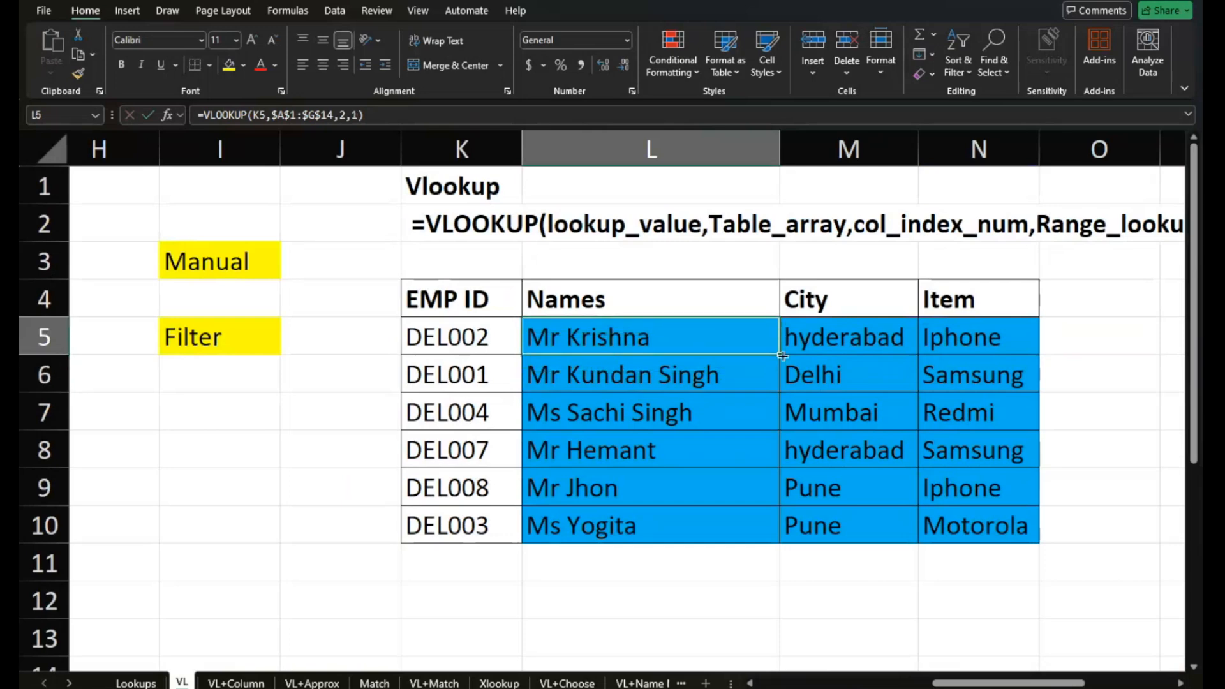
double_click(782, 356)
left_click(702, 377)
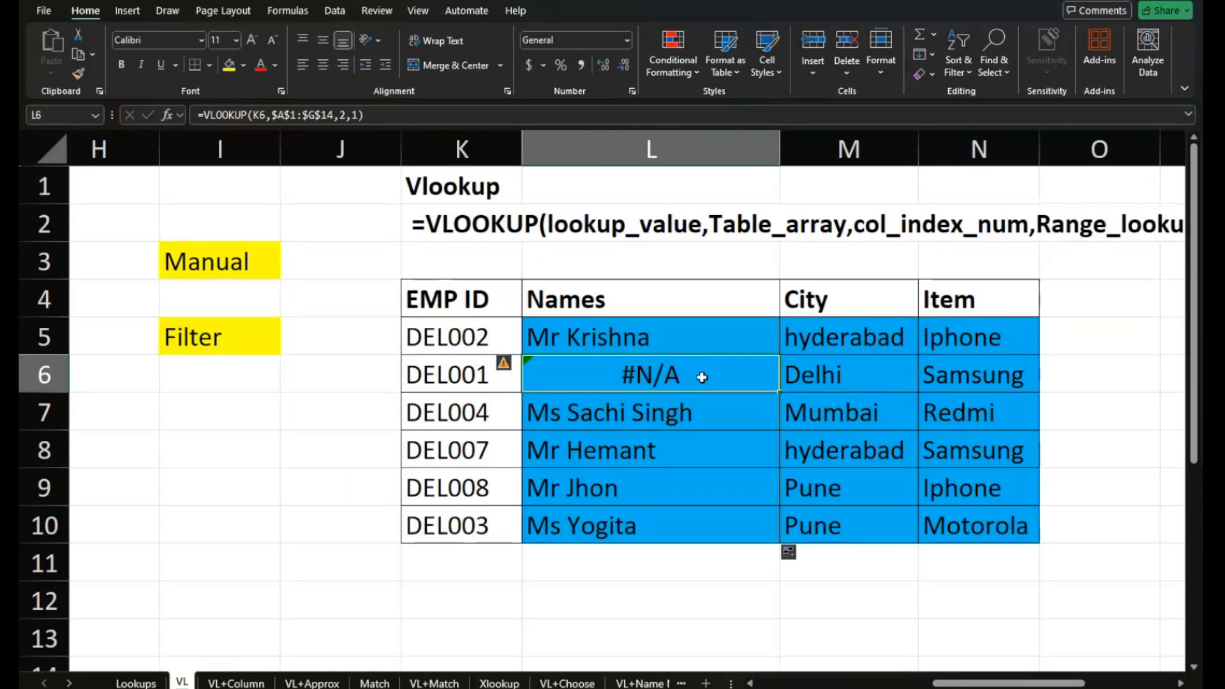
Set the range lookup argument of L6's VLOOKUP formula to 0 for an exact match
double_click(702, 377)
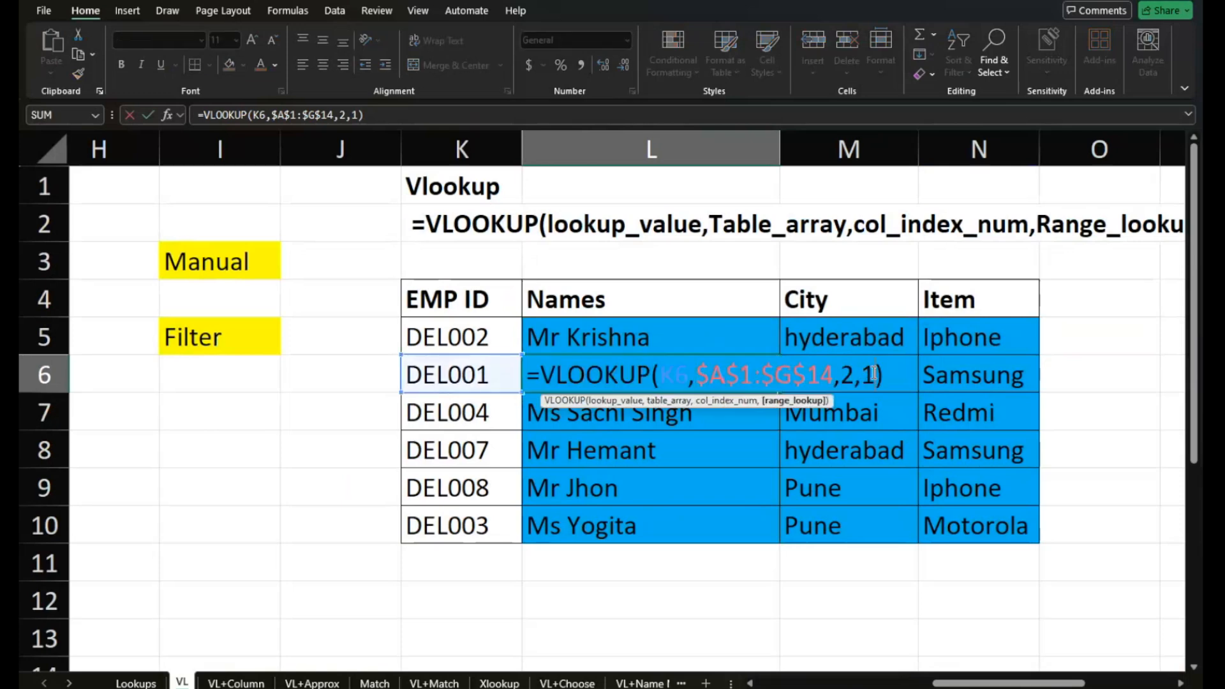
key("BackSpace")
type("0")
key("Return")
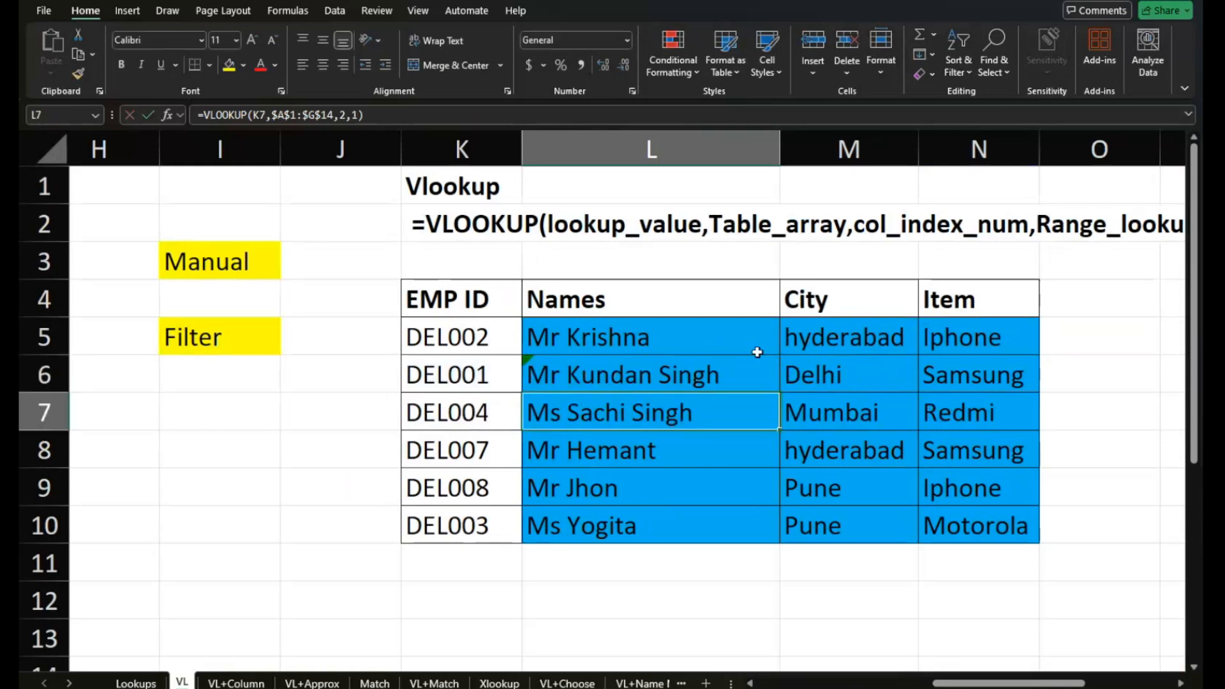
Try filling L5's approximate-match formula down to L10 again, undo the fill, and check L6's formula
left_click(696, 338)
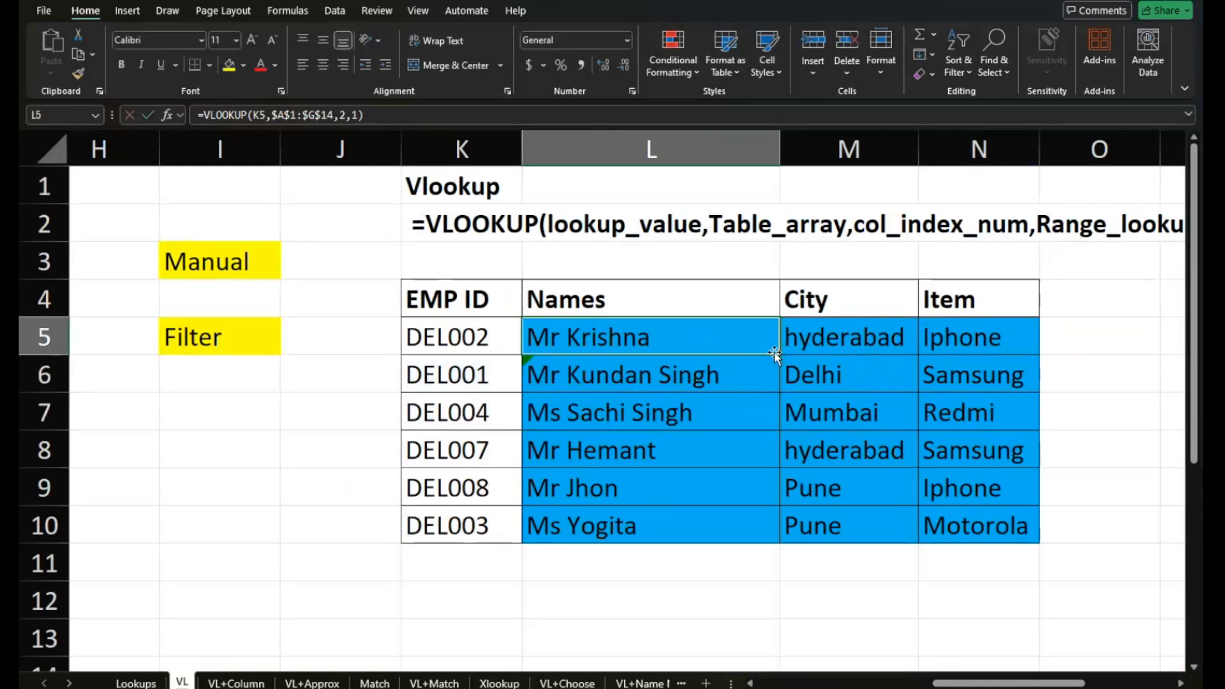
double_click(778, 354)
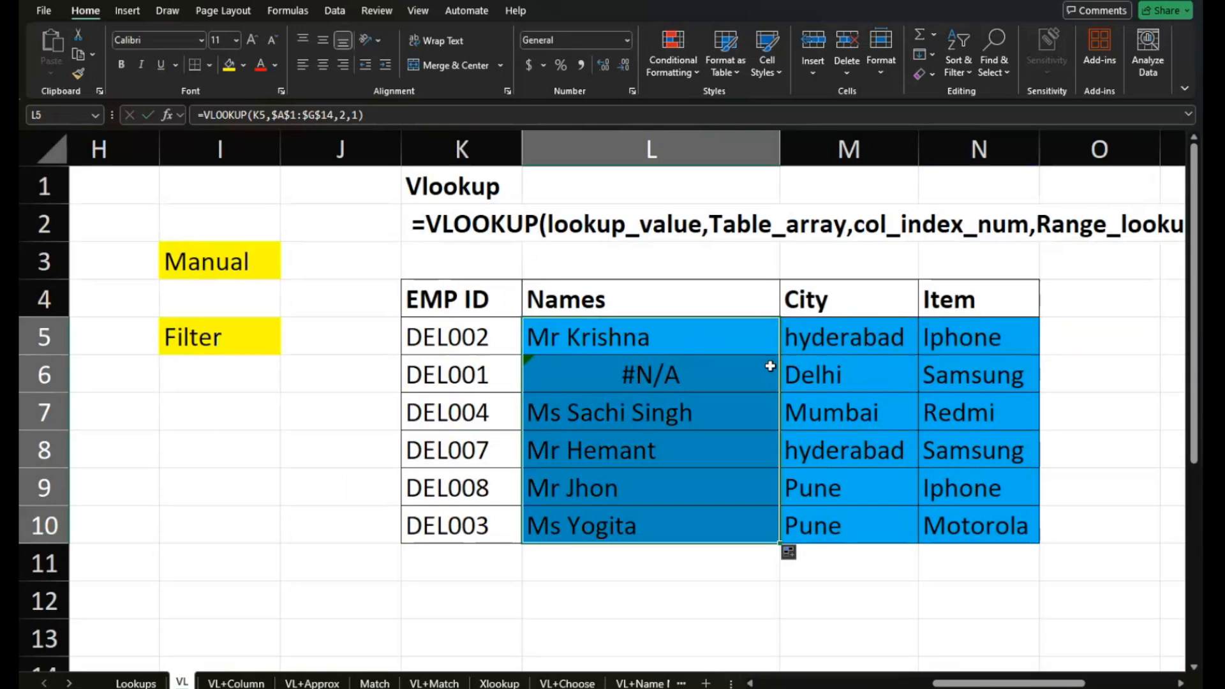
left_click(738, 371)
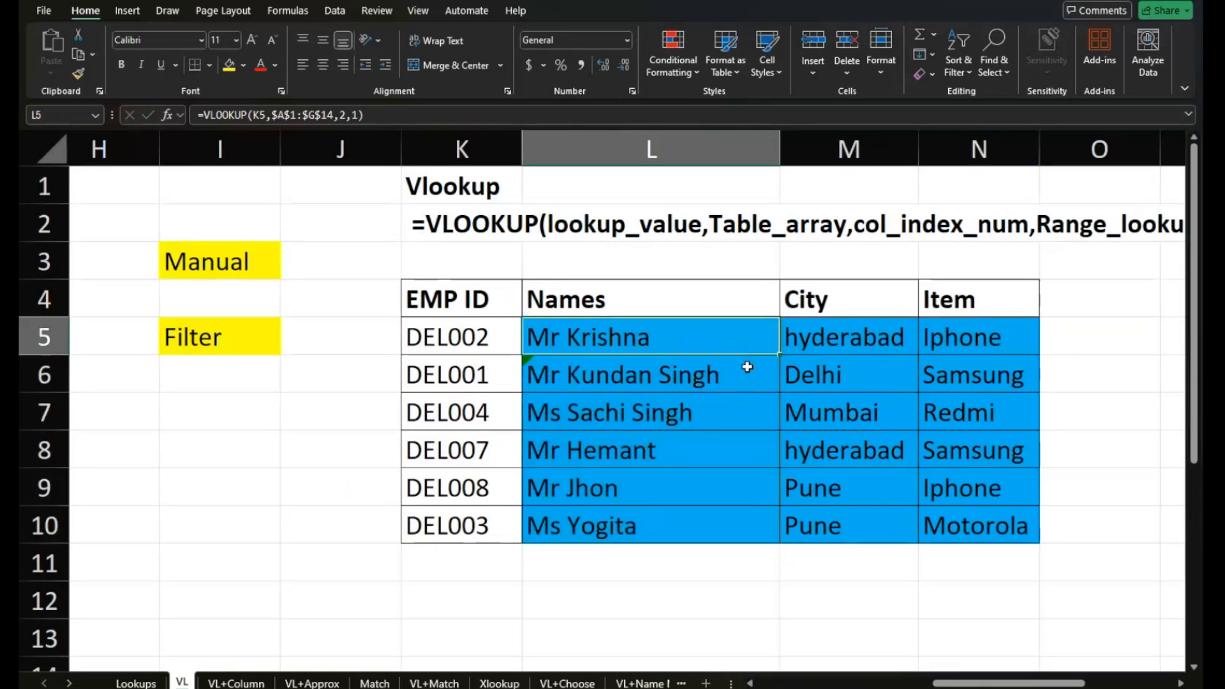
left_click(747, 367)
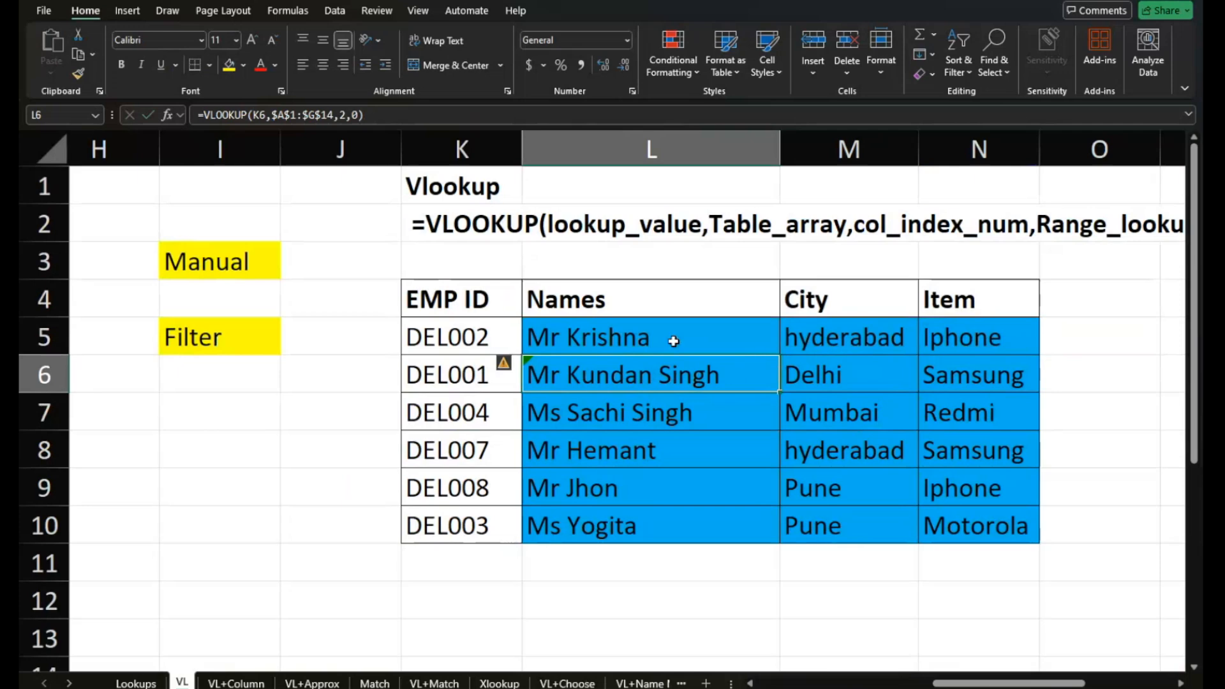
Clear all Names, City and Item formulas from the range L5:N10
left_click(736, 339)
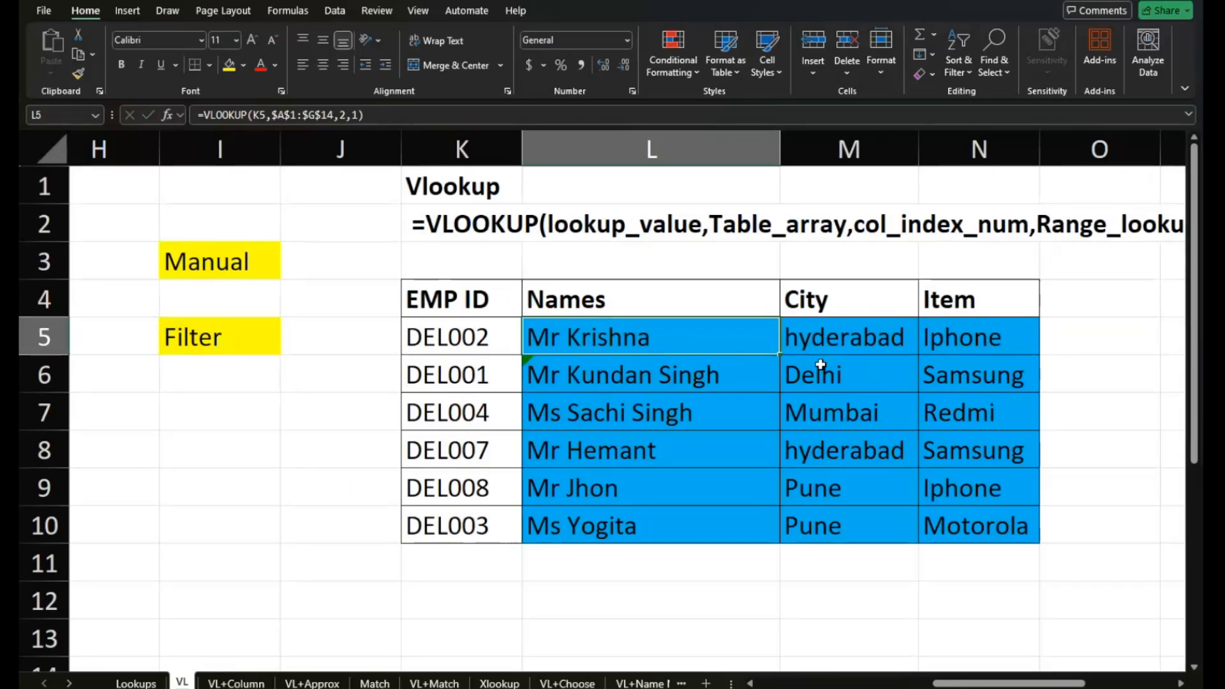
key("ctrl+shift+Right")
key("ctrl+shift+Down")
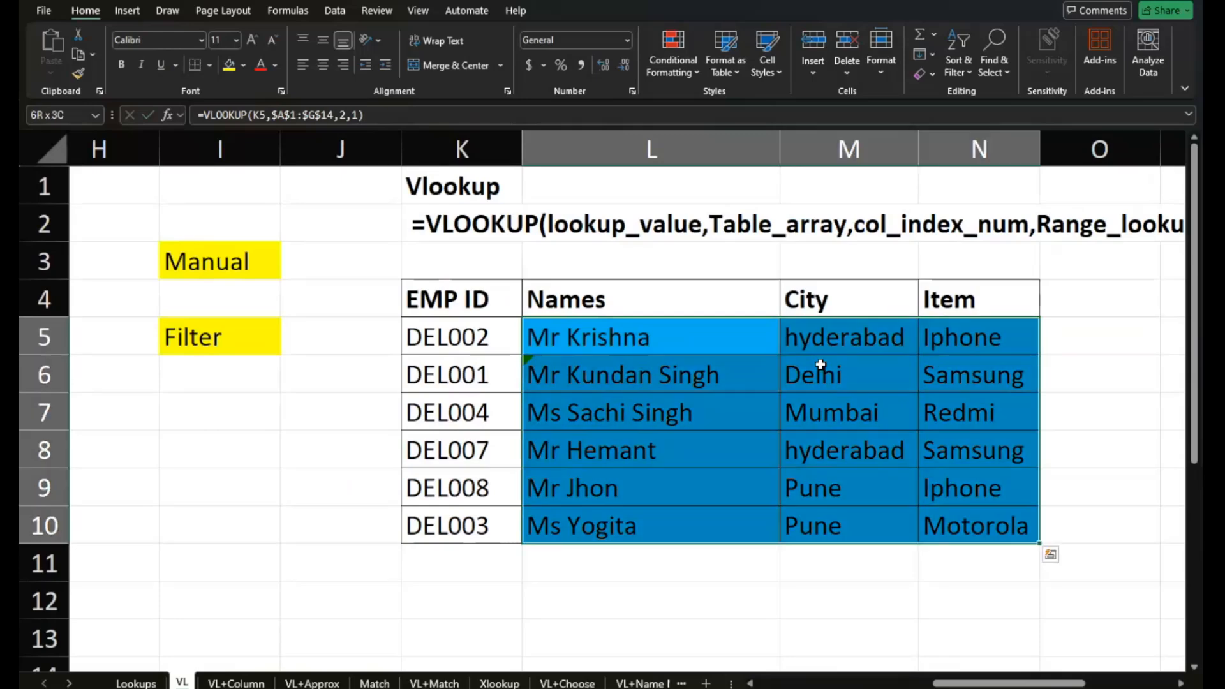
key("Delete")
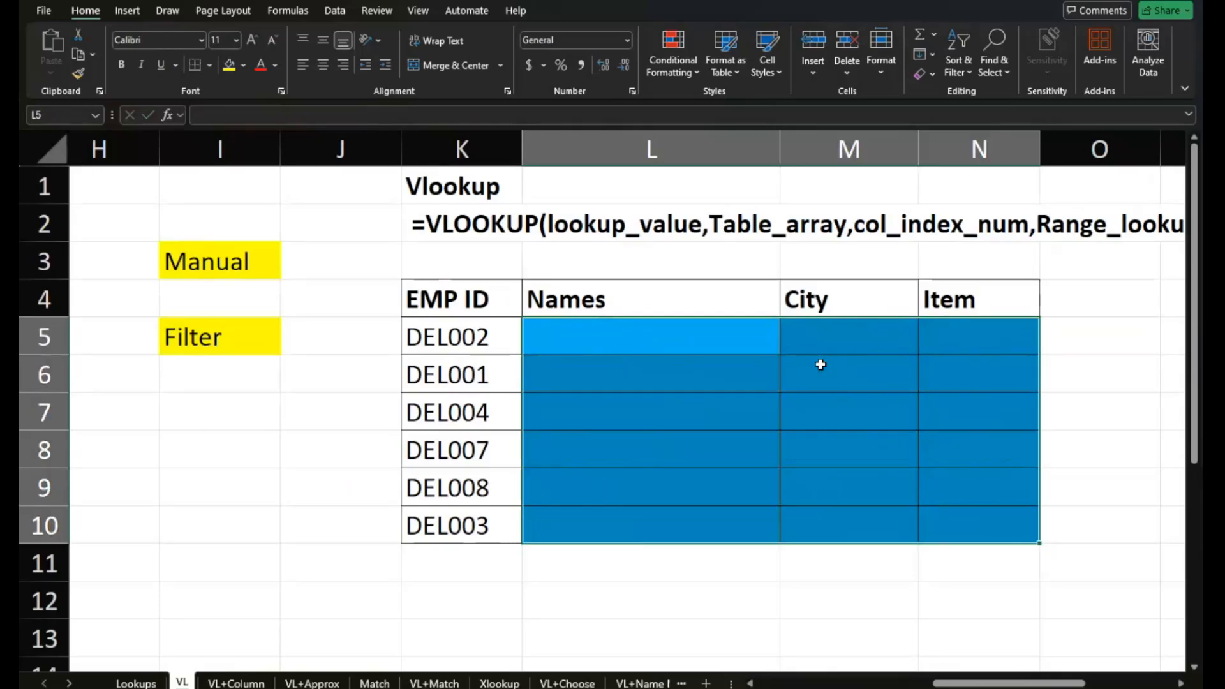
Copy the emptied lookup table K4:N10, headers included, into cell A1 of a new worksheet
left_click_drag(485, 300, 979, 512)
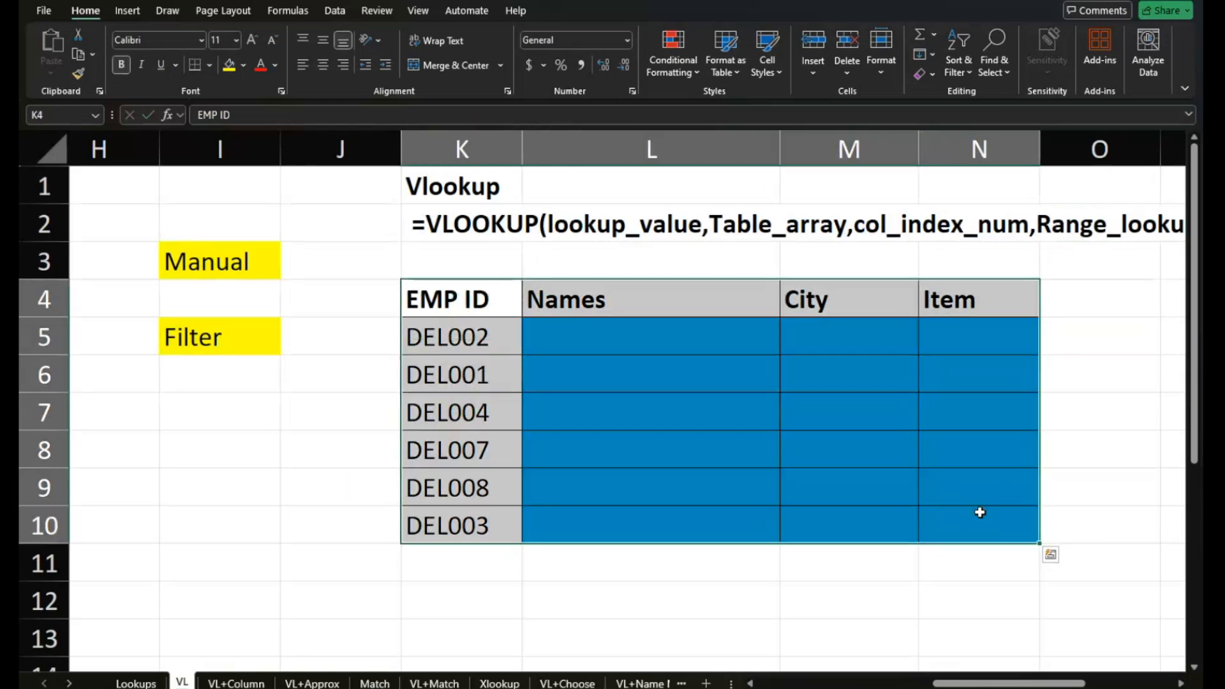
key("ctrl+c")
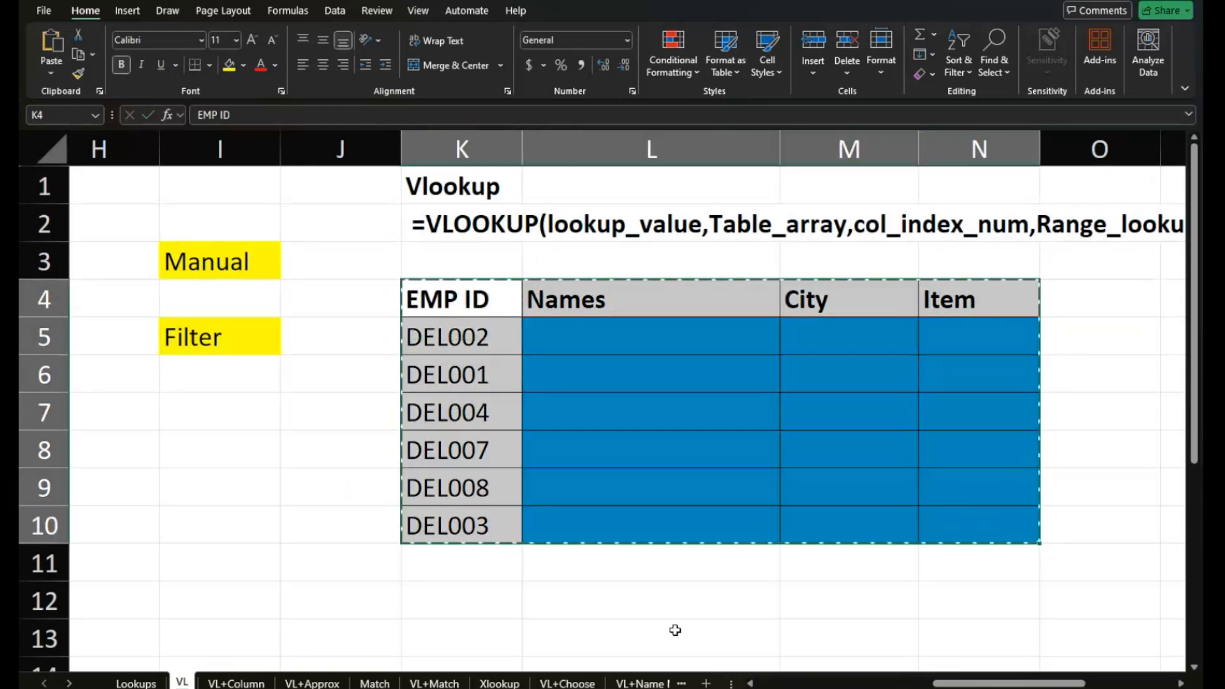
left_click(705, 683)
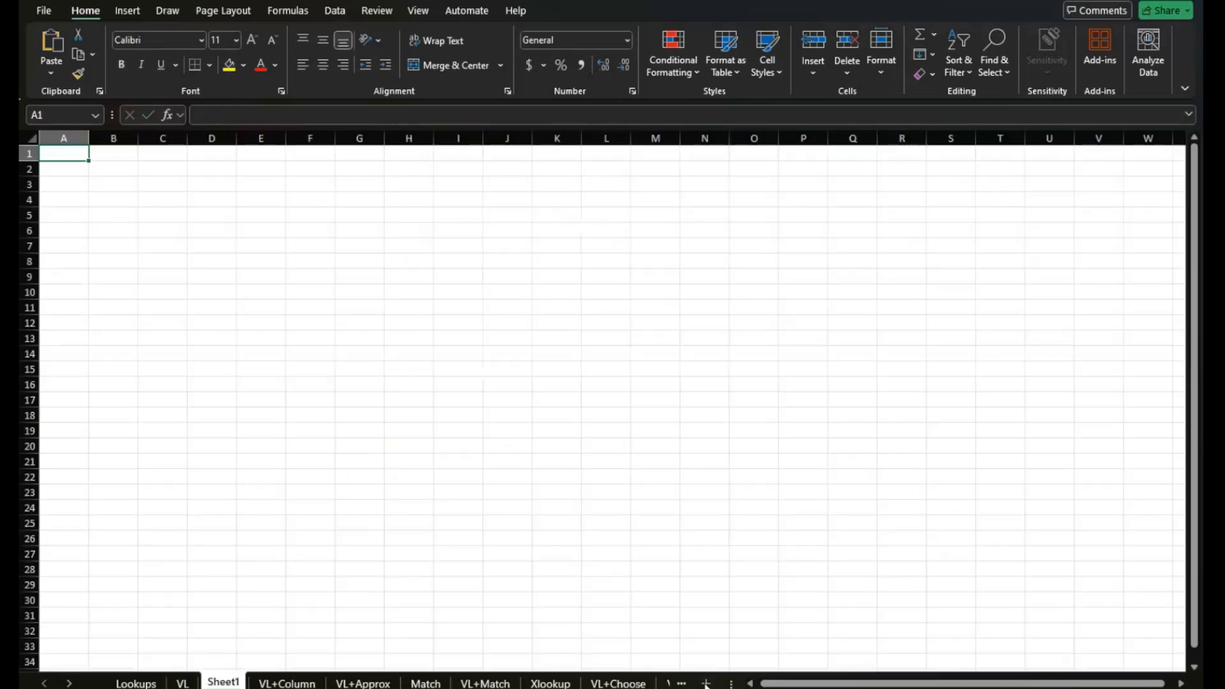
key("ctrl+v")
scroll(223, 410, "up", 10, "ctrl")
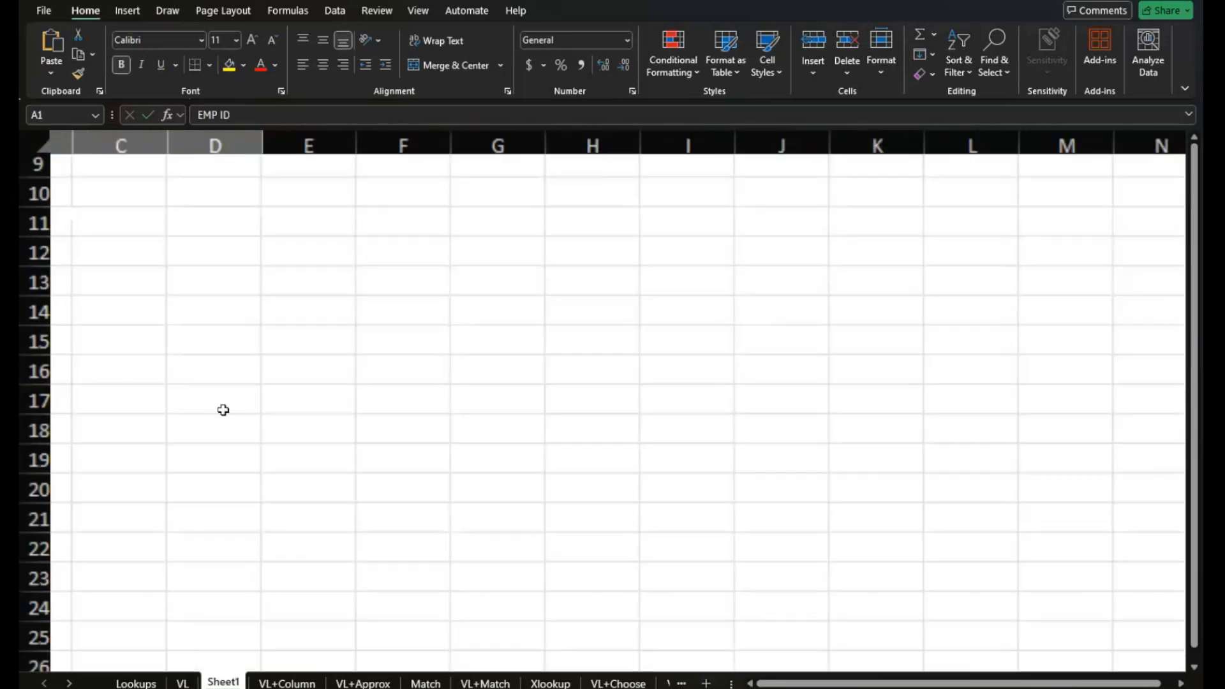
scroll(223, 410, "up", 3)
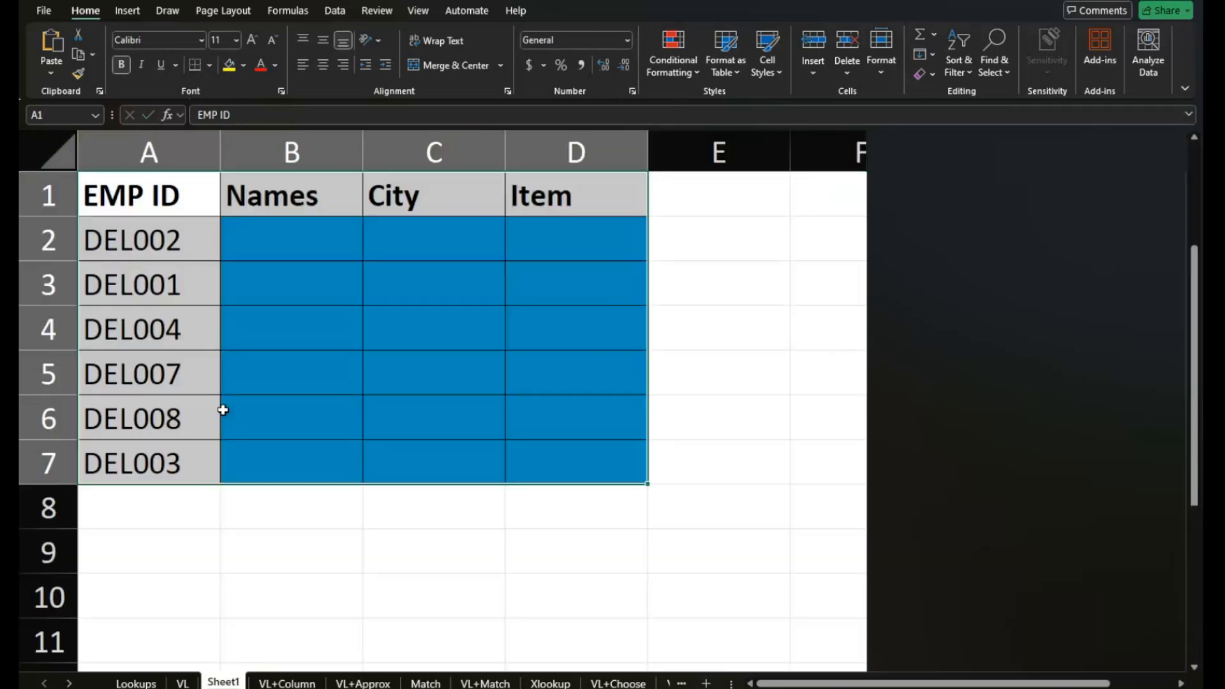
left_click(291, 254)
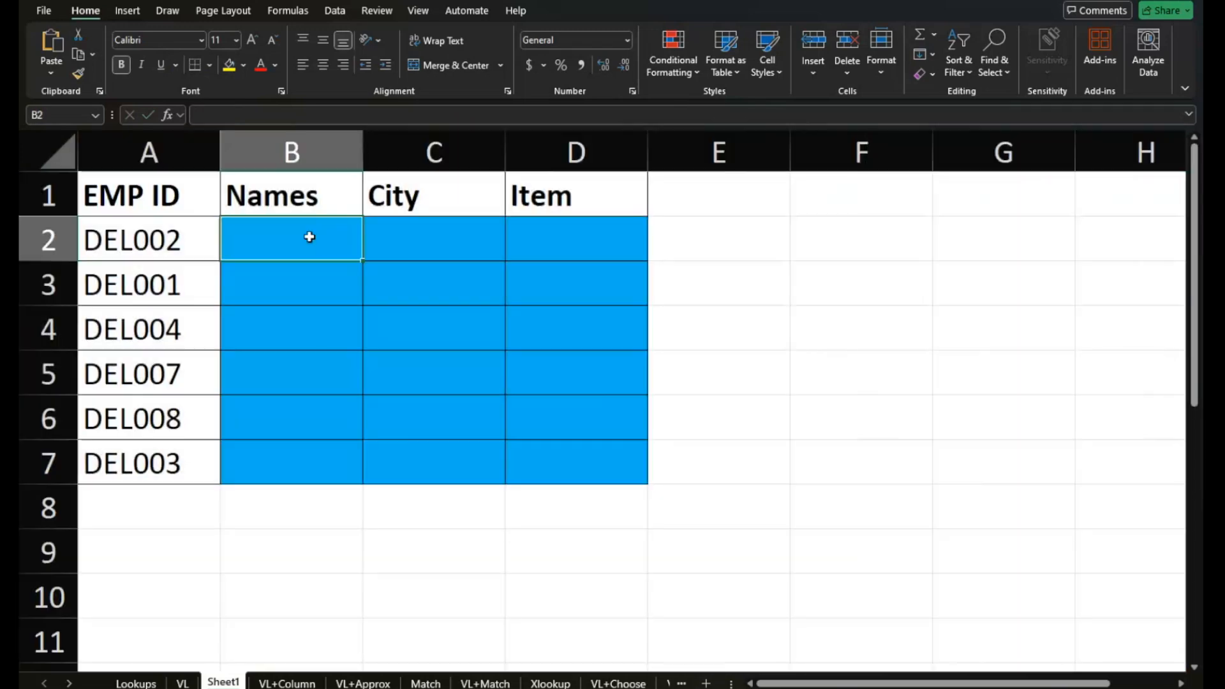
type("=")
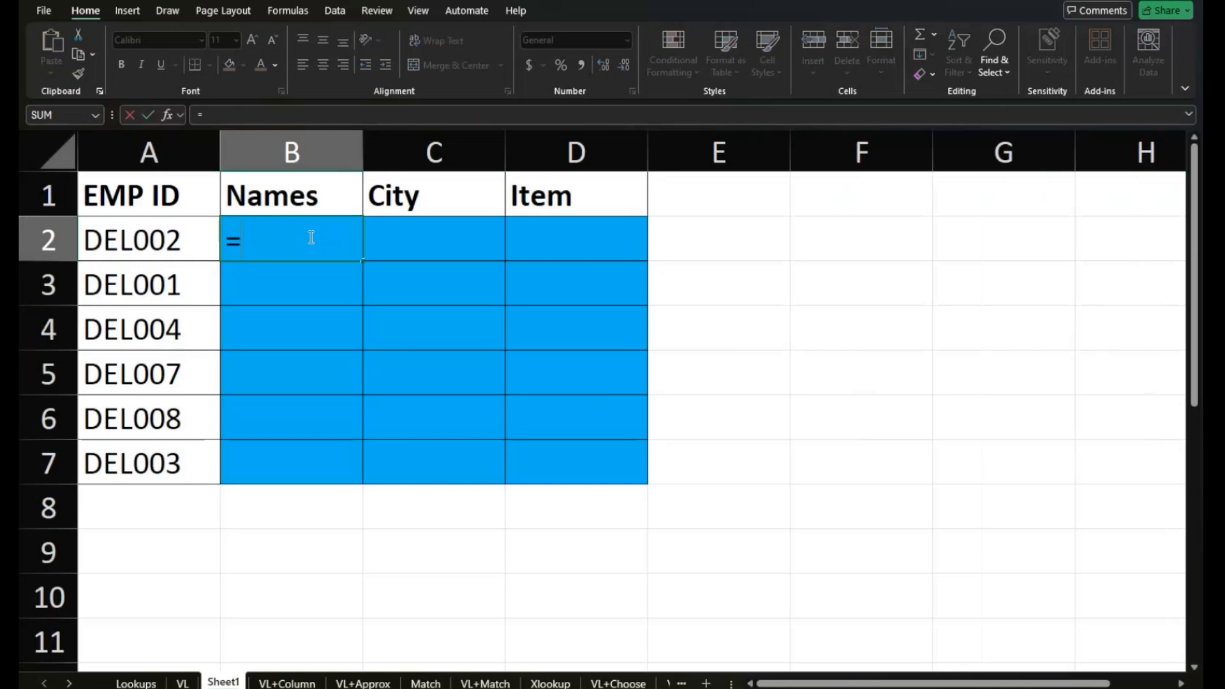
type("vlookUP")
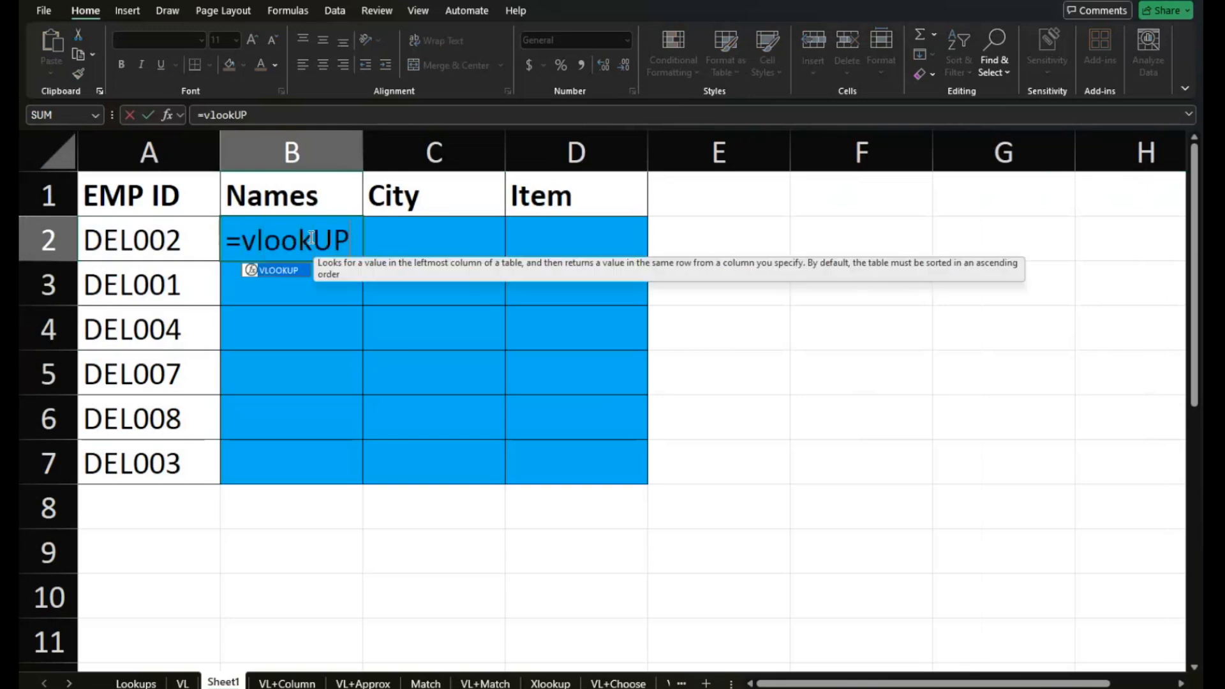
type("(")
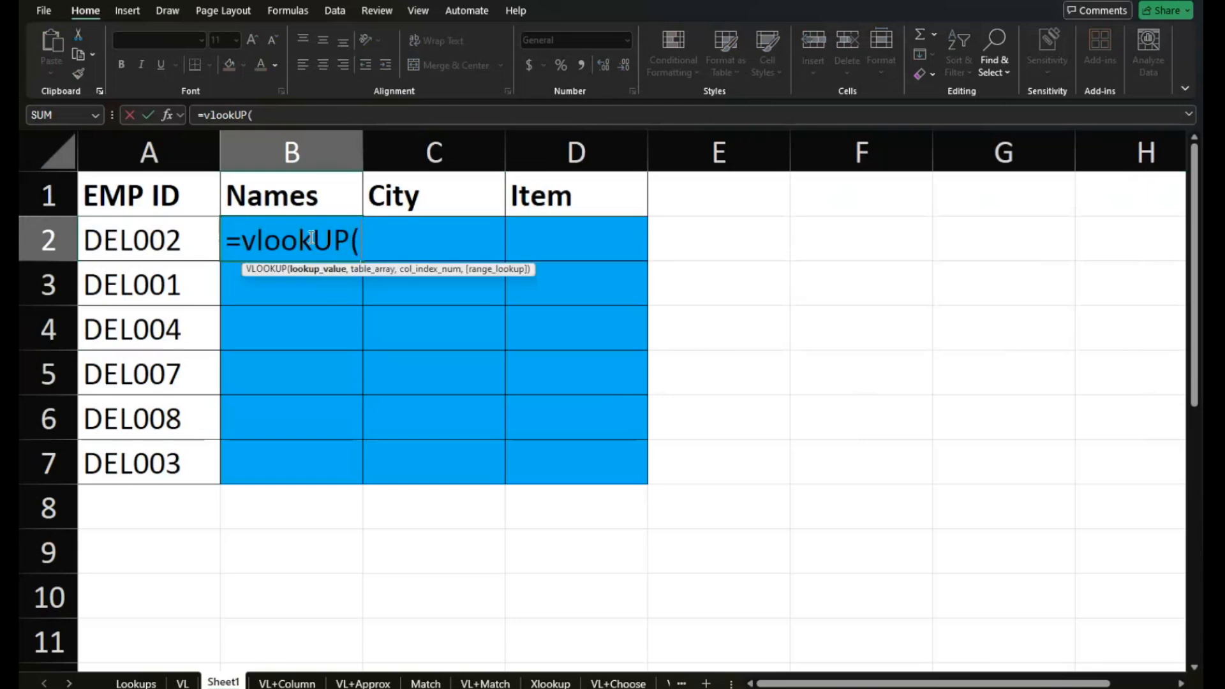
left_click(146, 240)
type(",")
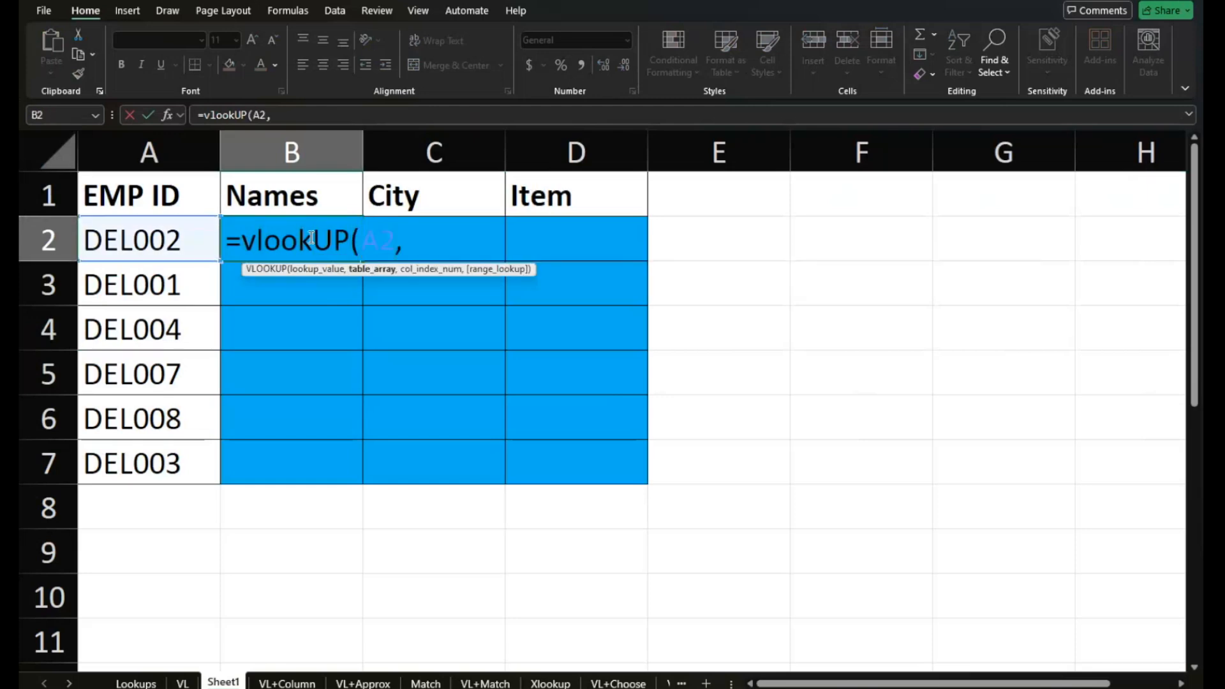
left_click(185, 682)
scroll(274, 468, "left", 5)
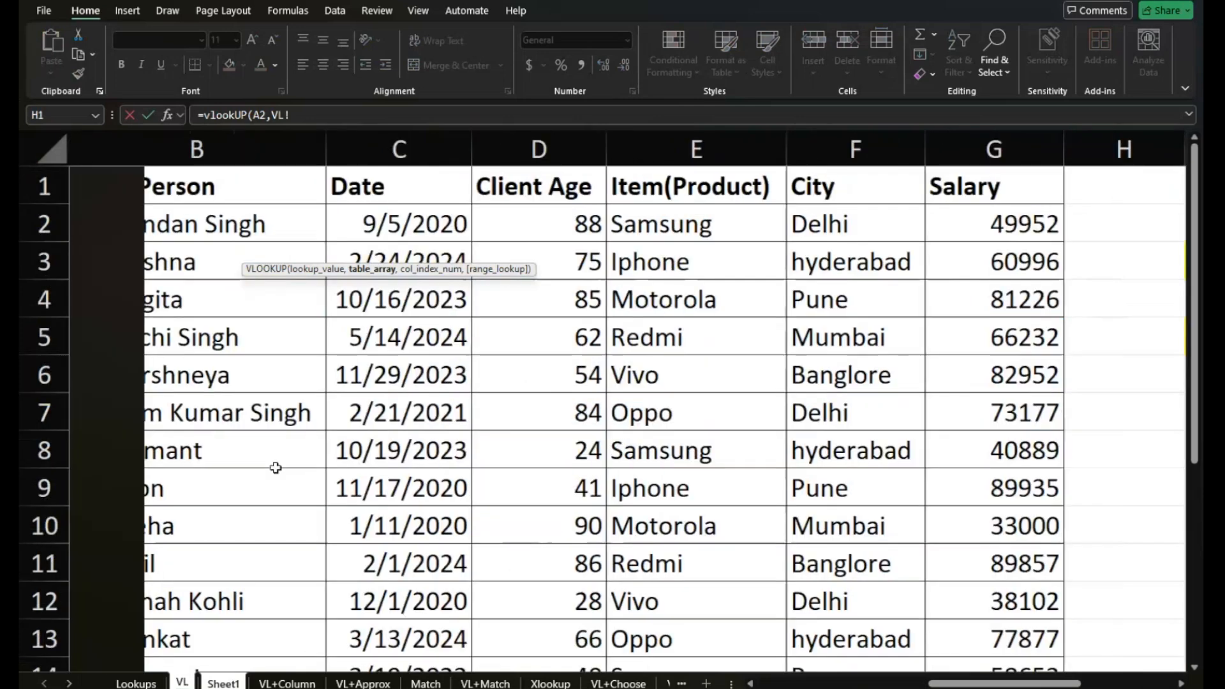
scroll(276, 468, "left", 2)
left_click(164, 244)
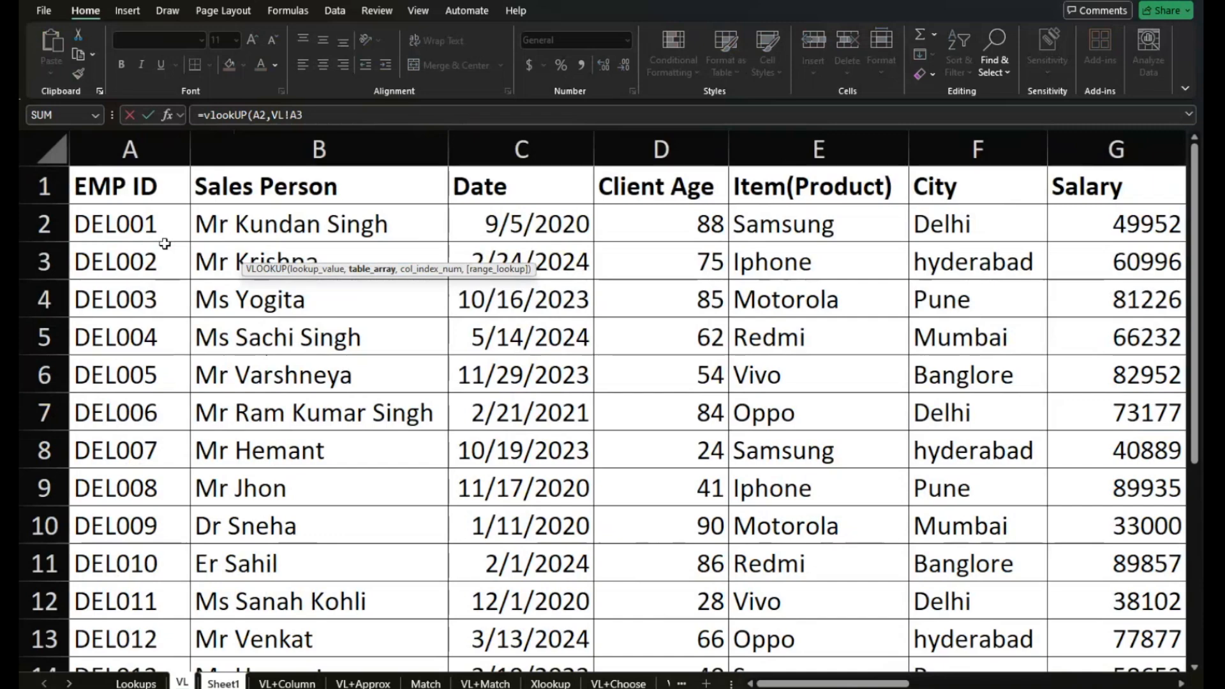
left_click(137, 200)
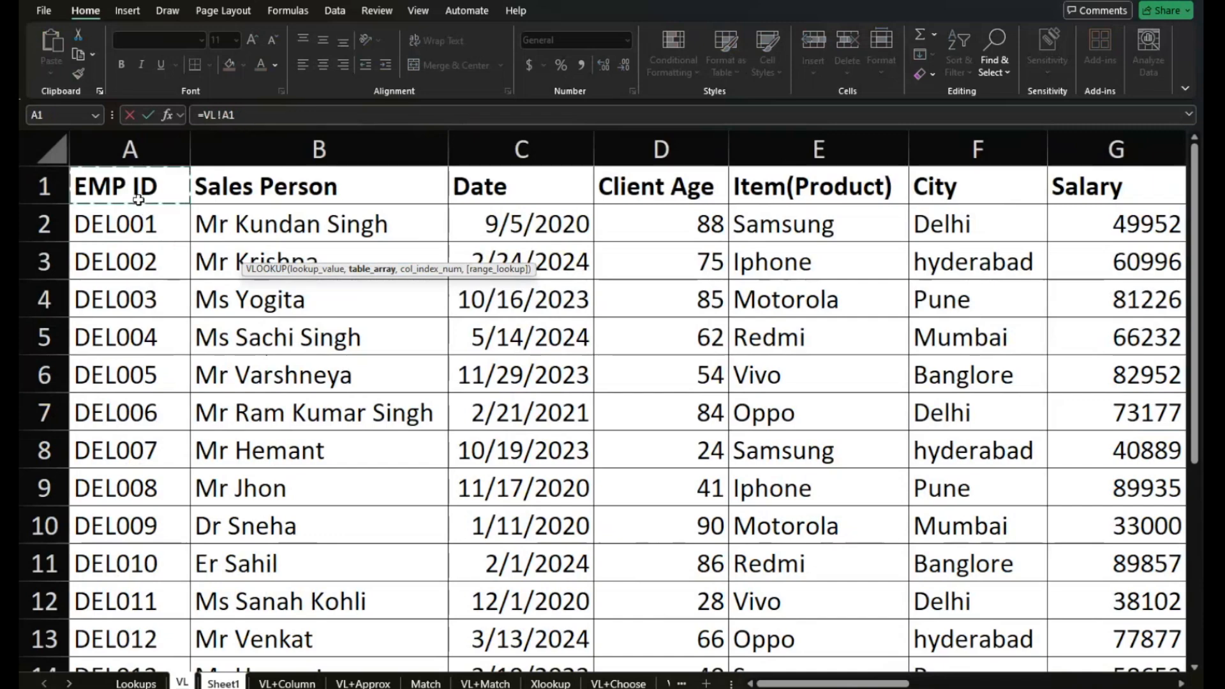
key("ctrl+shift+Down")
key("ctrl+shift+Right")
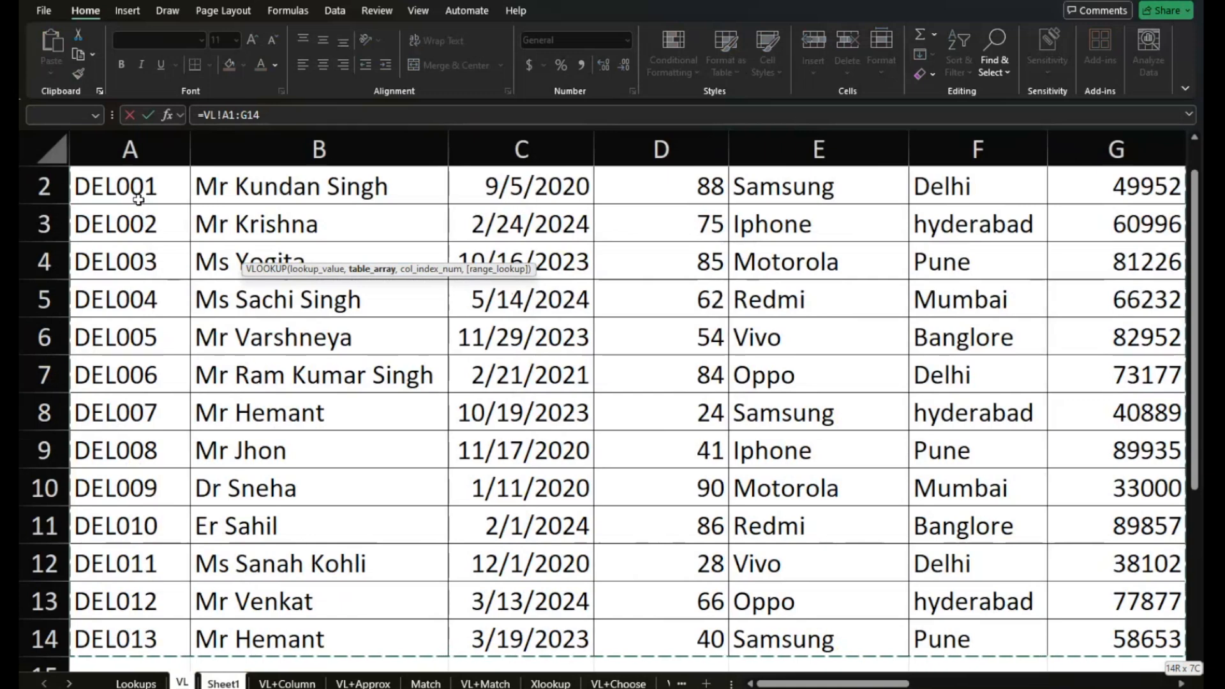
left_click(138, 200)
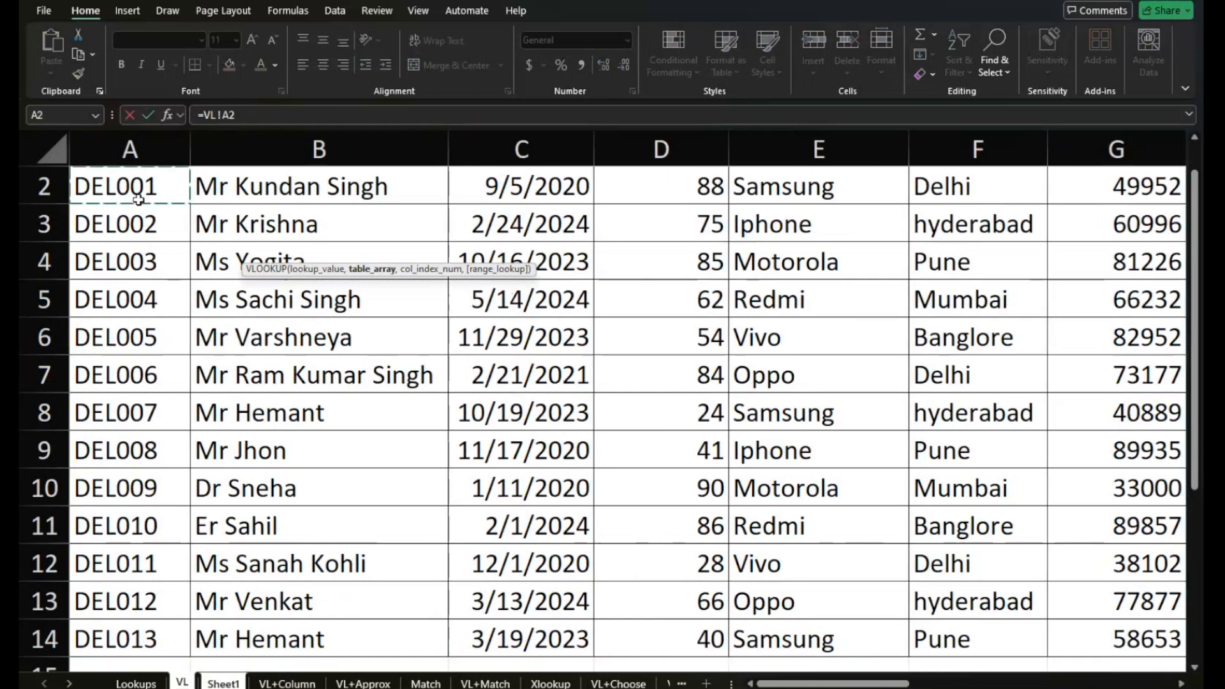
key("Escape")
left_click(137, 197)
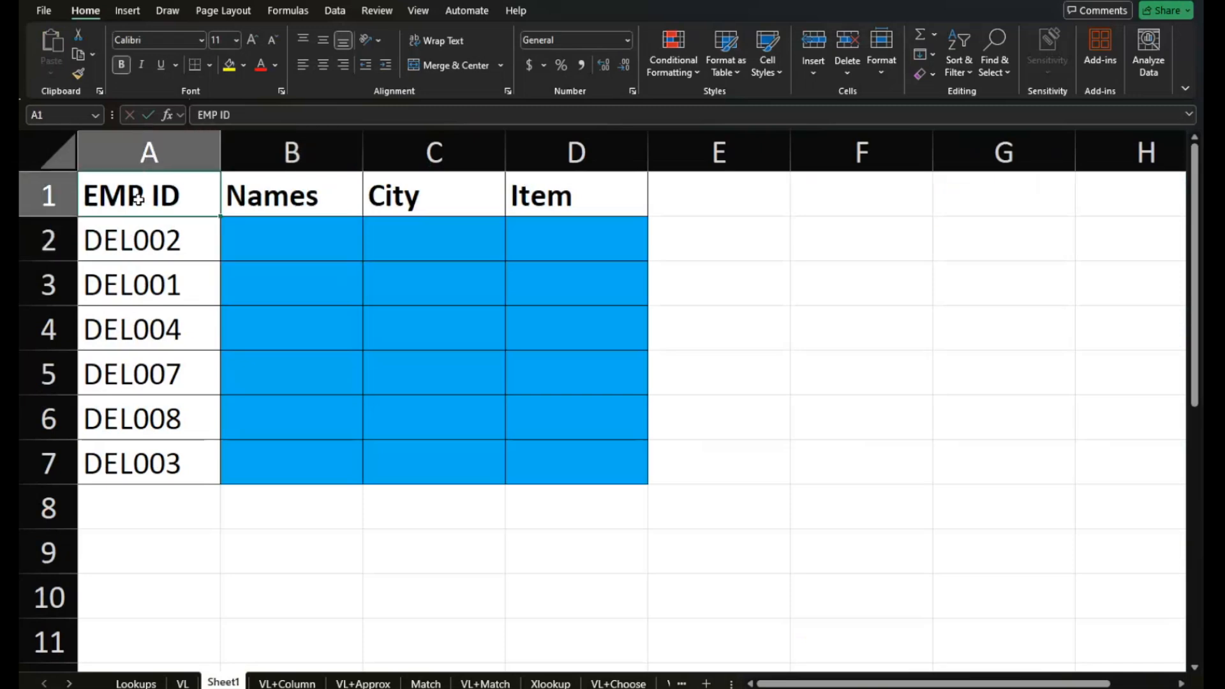
Start a VLOOKUP formula in Names cell B2 with A2 as the lookup value
left_click_drag(217, 210, 288, 235)
type("=")
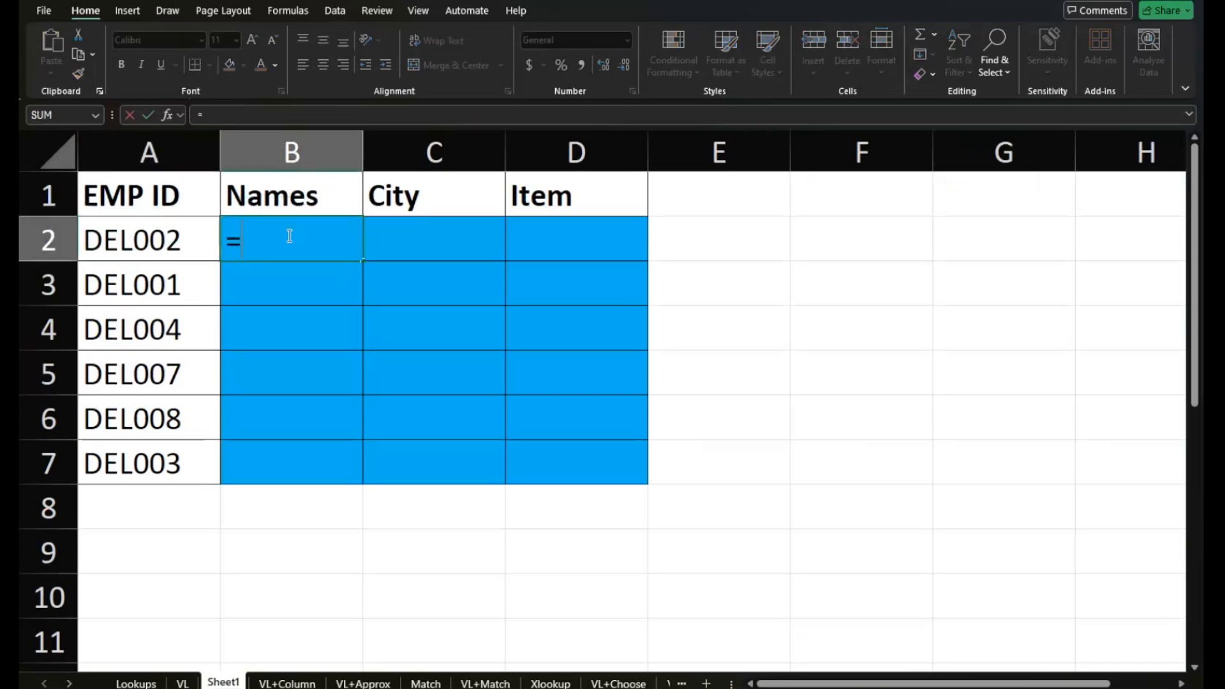
type("vlook")
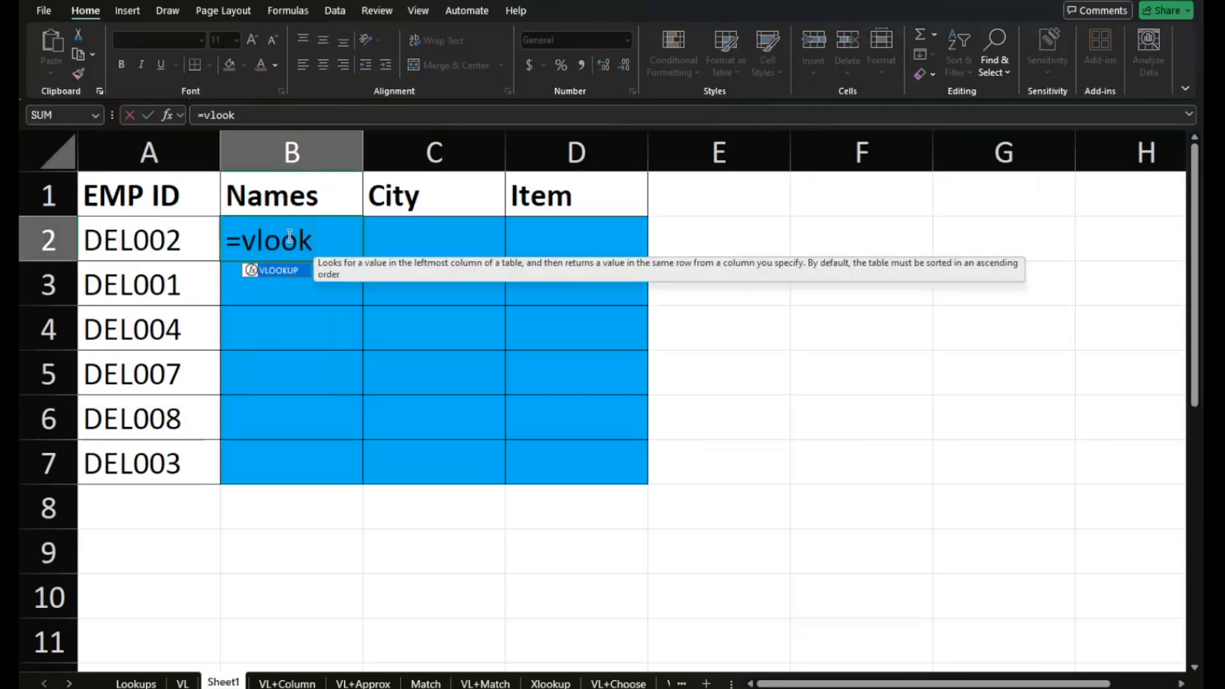
key("Tab")
left_click(125, 249)
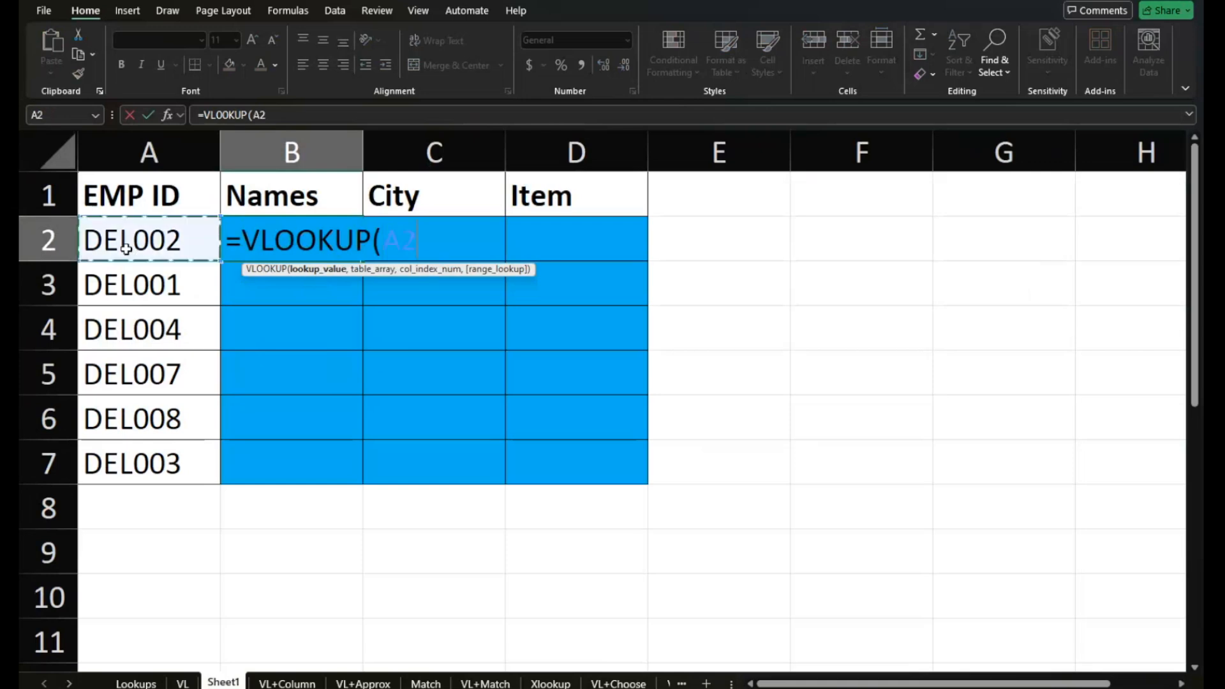
type(",")
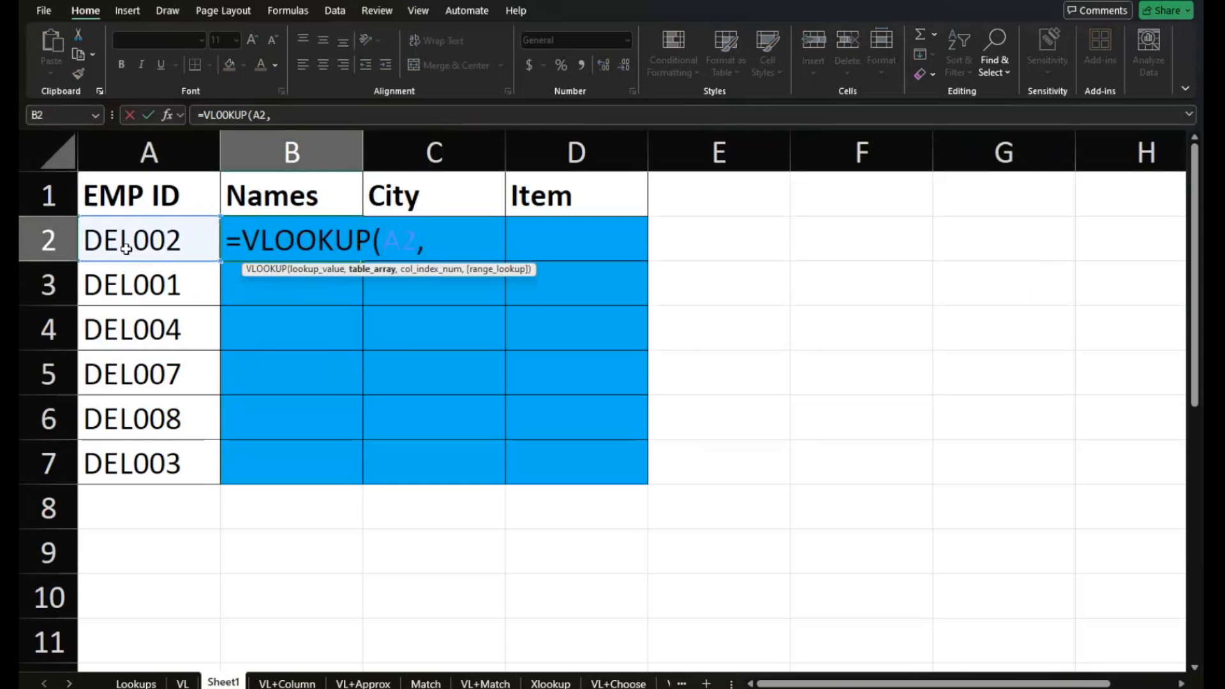
Complete B2's VLOOKUP with columns A:F of the VL sheet as table array, column index 6 and exact match 0
left_click(183, 683)
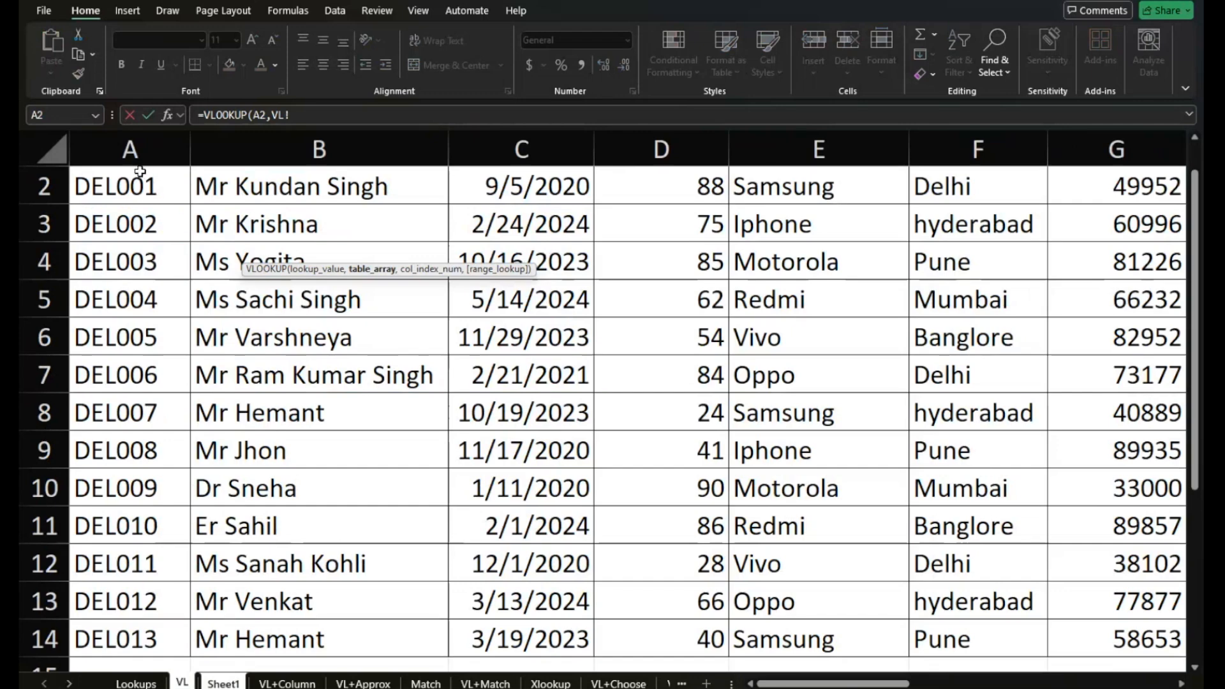
scroll(143, 181, "up", 1)
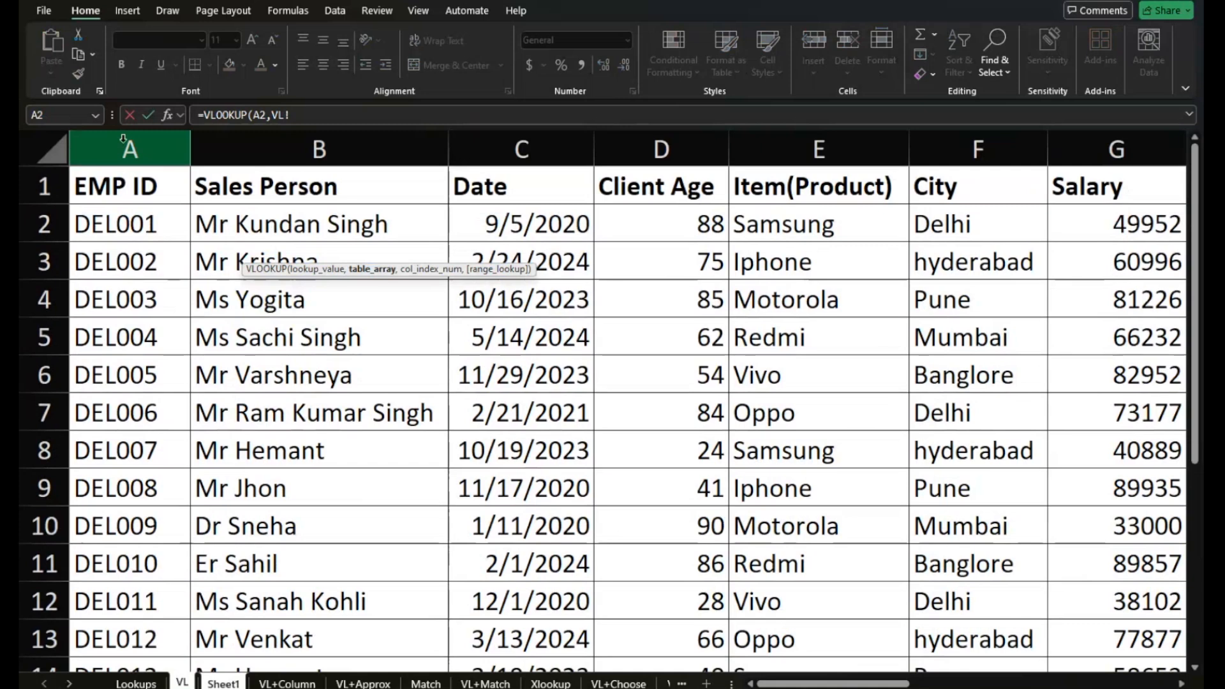
left_click_drag(123, 139, 850, 154)
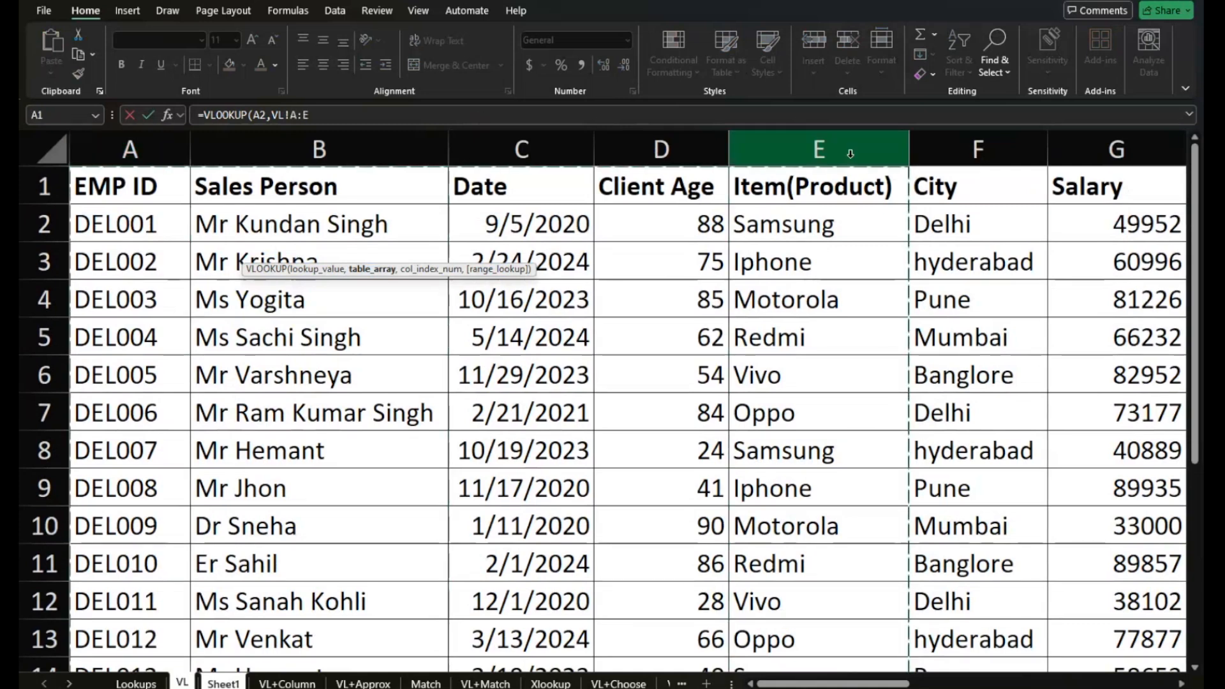
key("shift+Right")
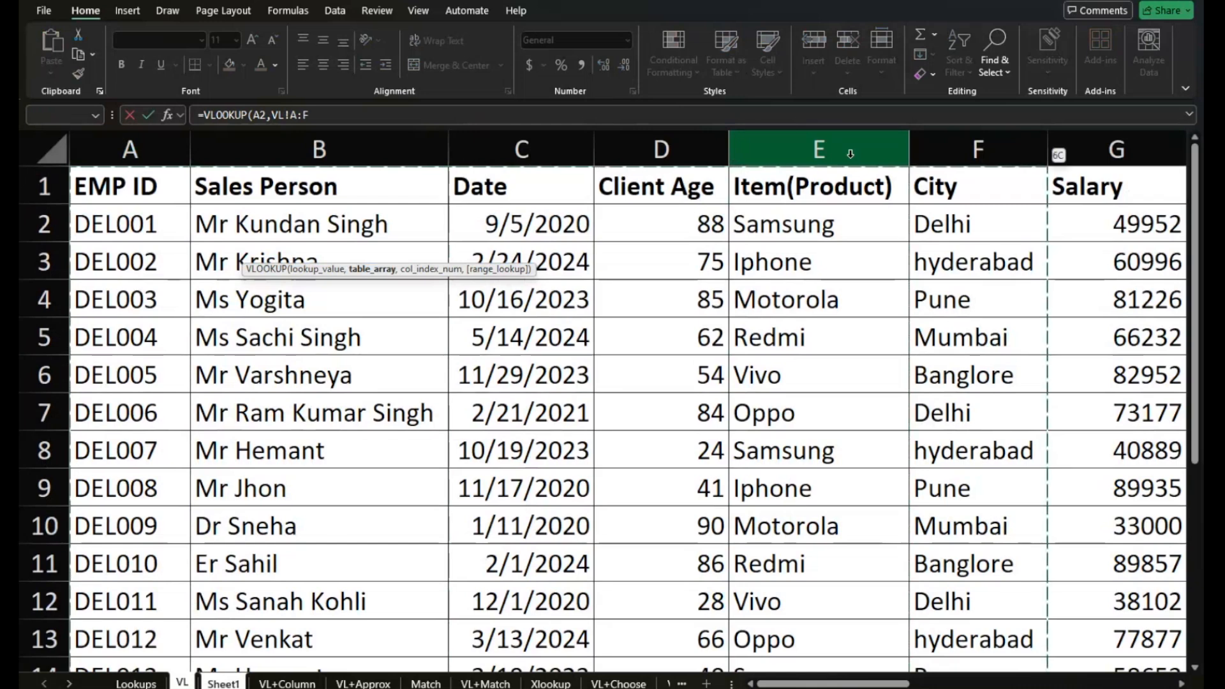
type(",")
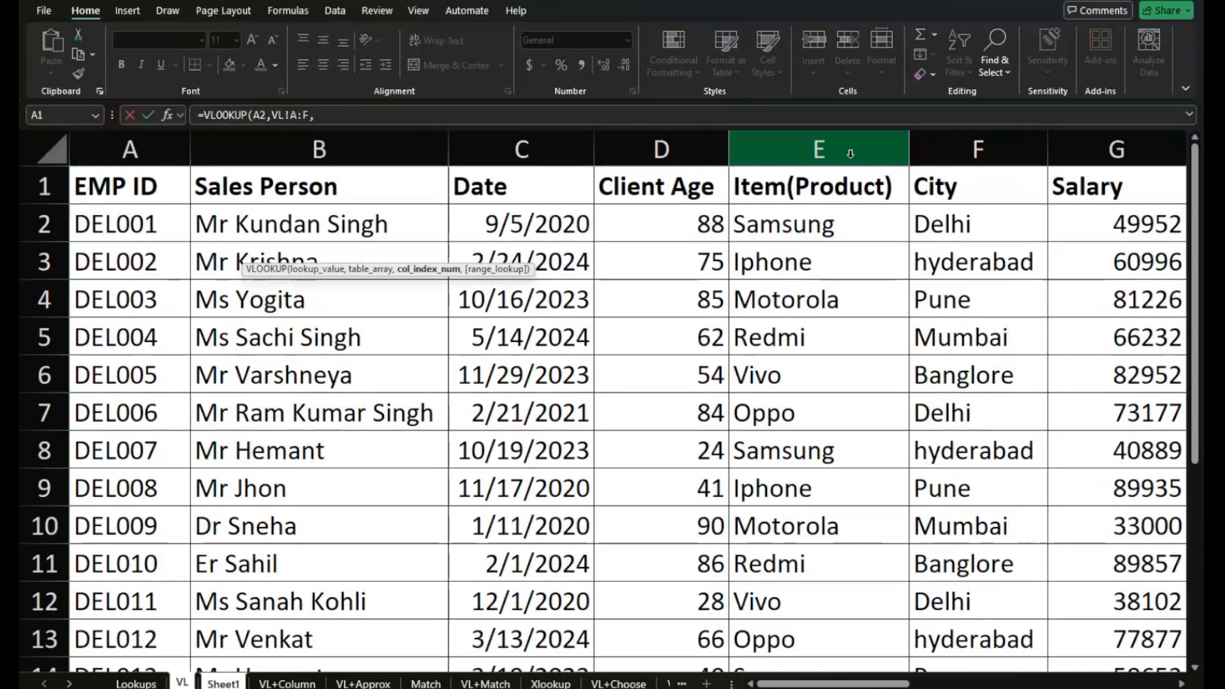
type("6,")
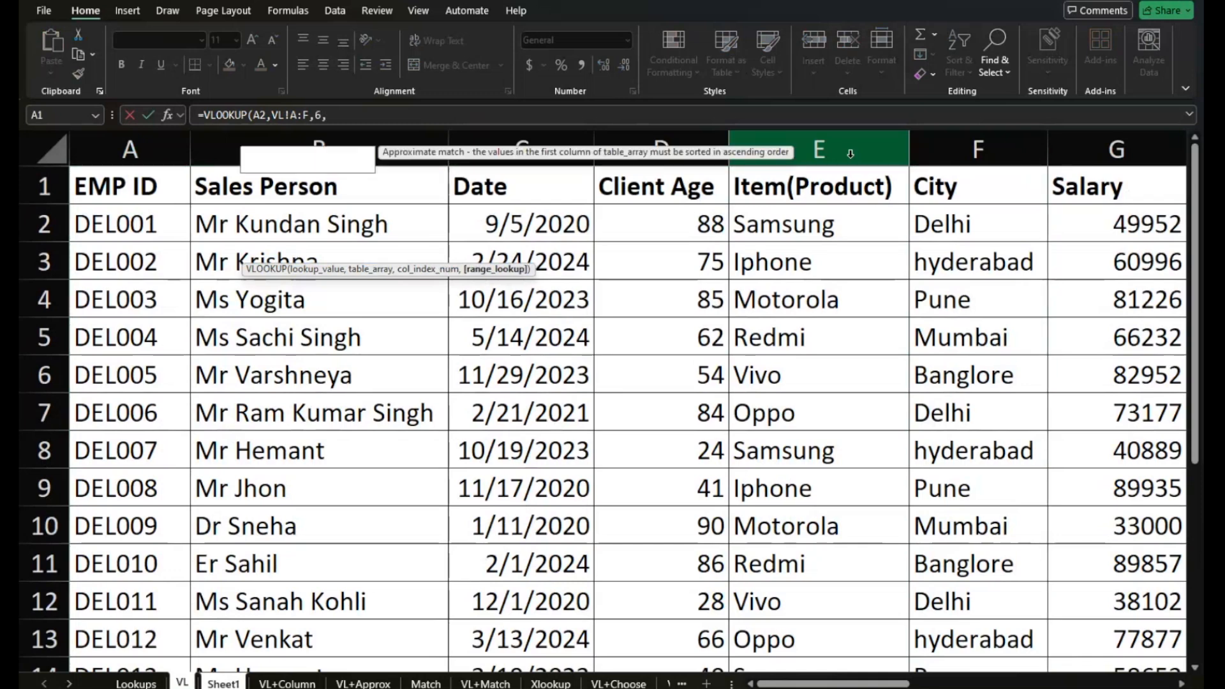
type("0")
key("Return")
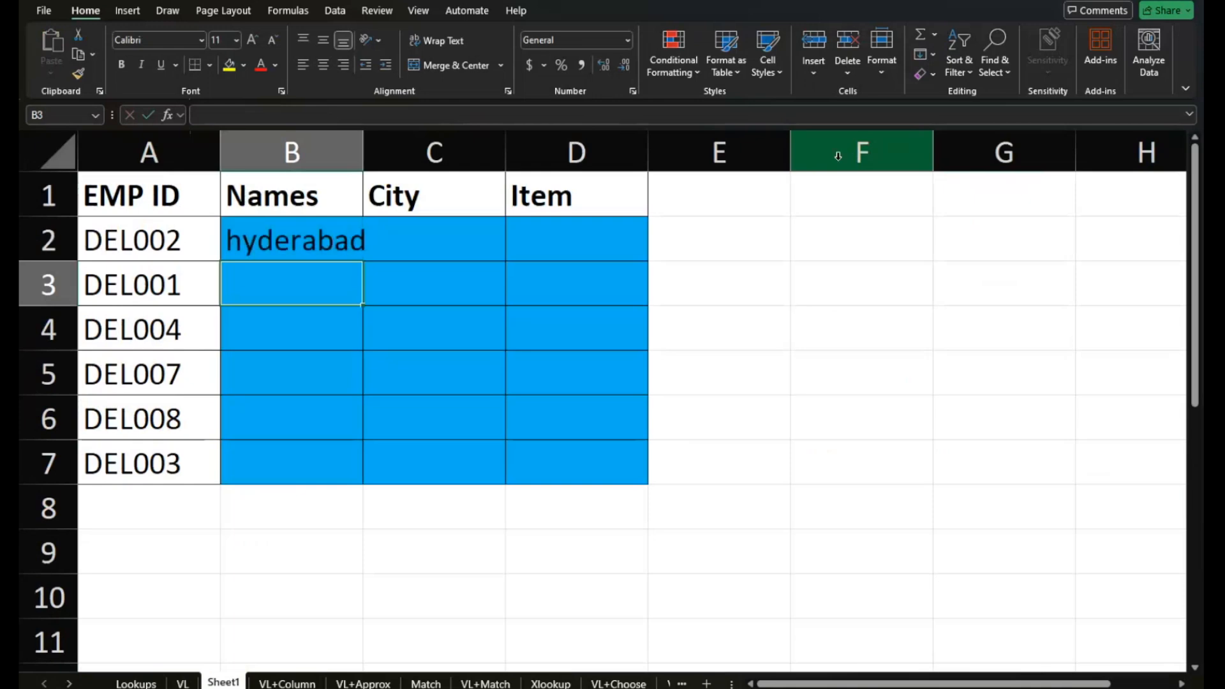
Change the column index in B2's VLOOKUP formula to 3
left_click(300, 243)
double_click(302, 246)
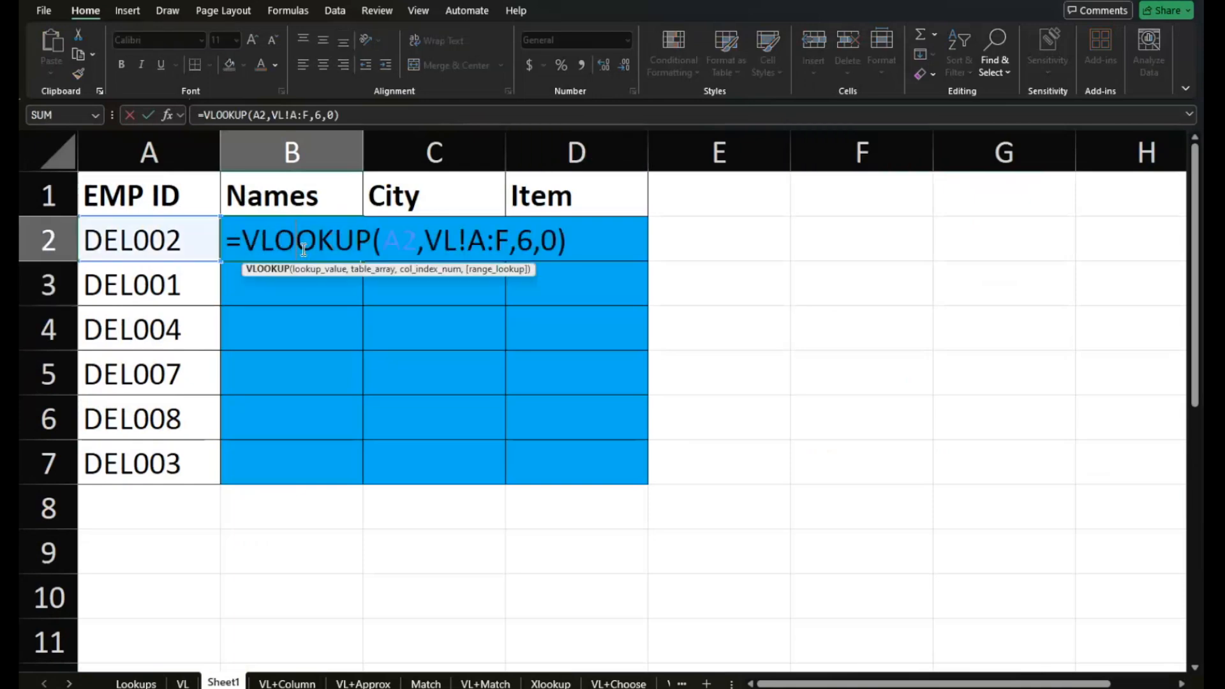
left_click(320, 116)
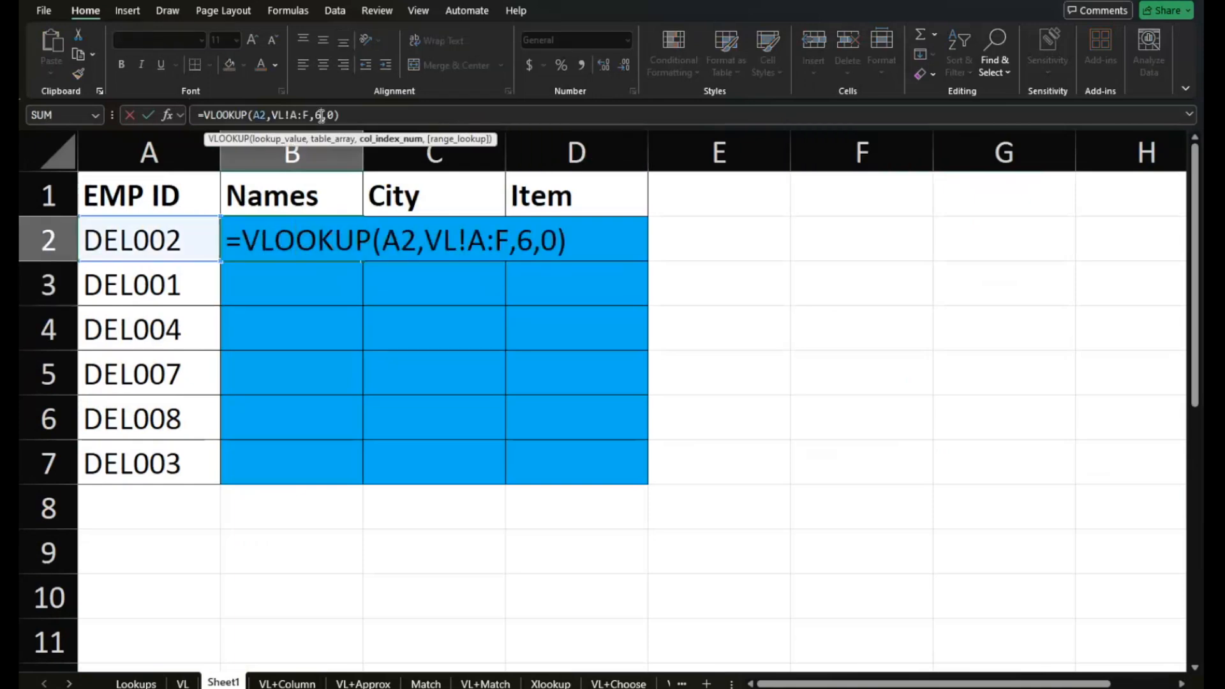
key("BackSpace")
type("5")
key("Return")
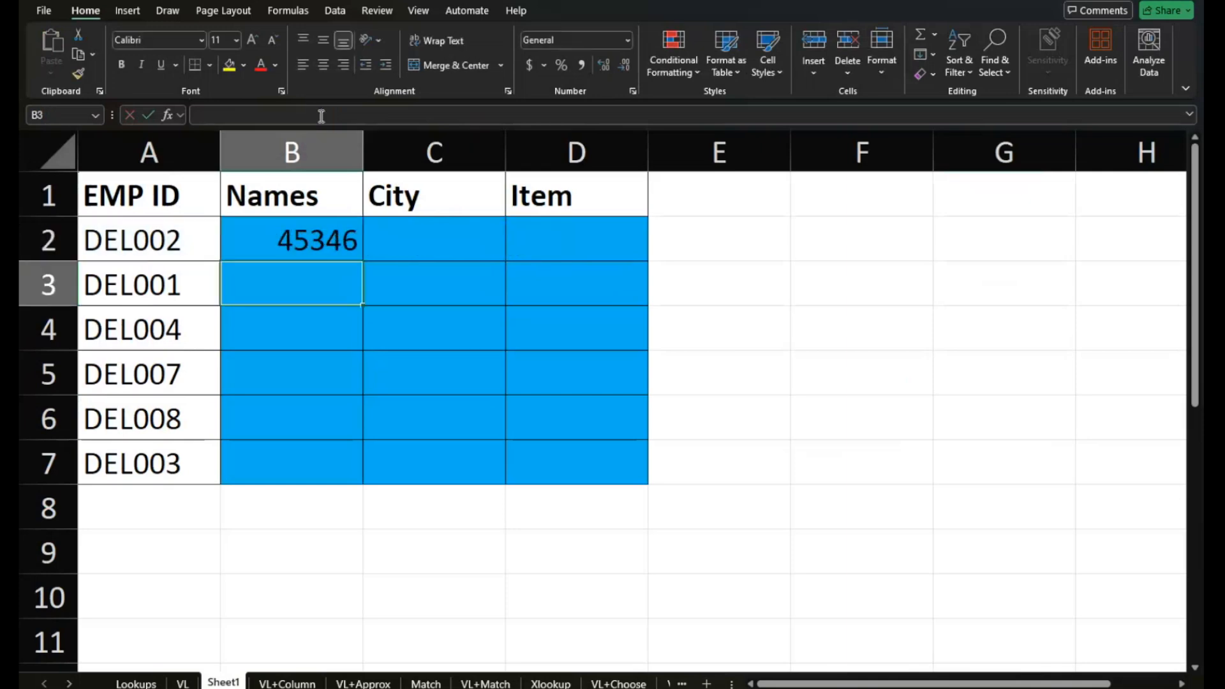
Set the column index in B2's VLOOKUP formula to 2 so it returns the sales person
left_click(317, 240)
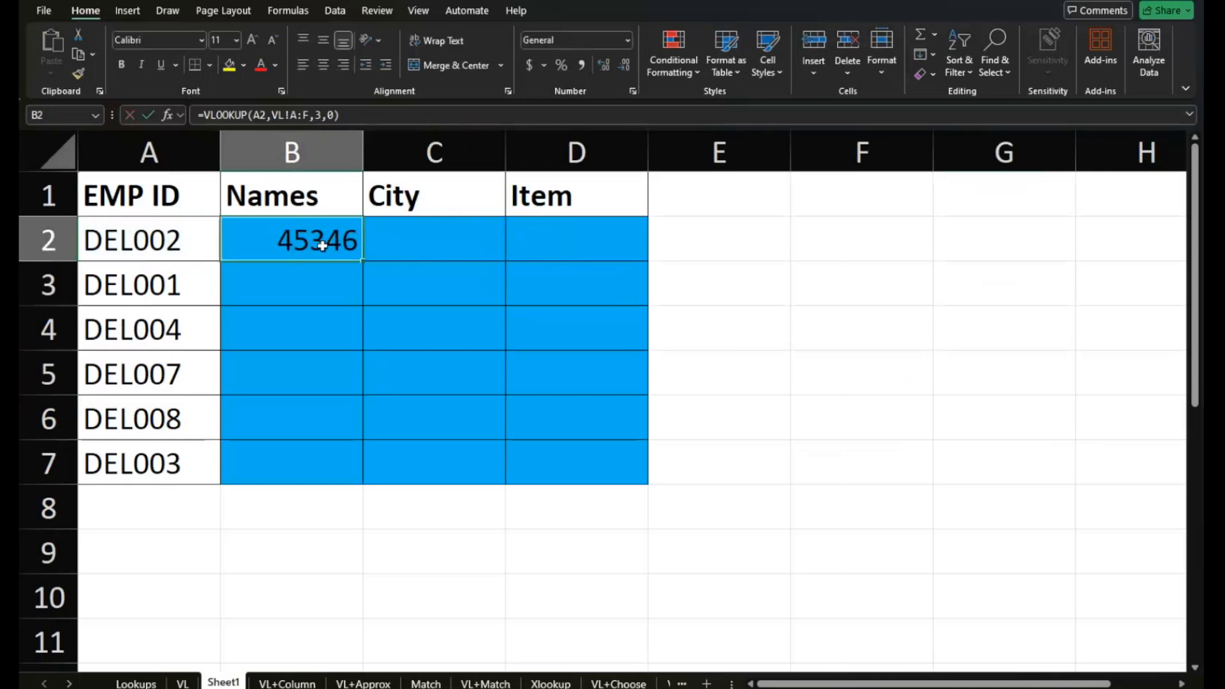
left_click(318, 115)
key("BackSpace")
type("2")
key("Return")
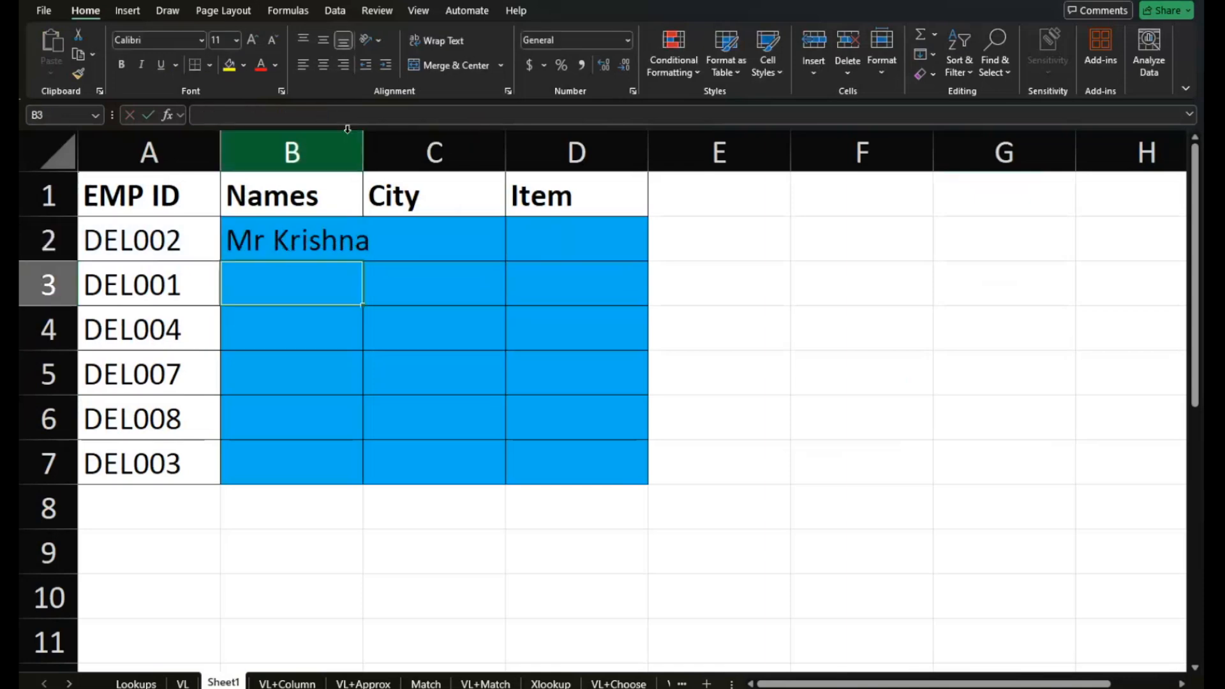
Fill B2's Names formula down to B7 and autofit column B to the full names
double_click(362, 151)
left_click(372, 253)
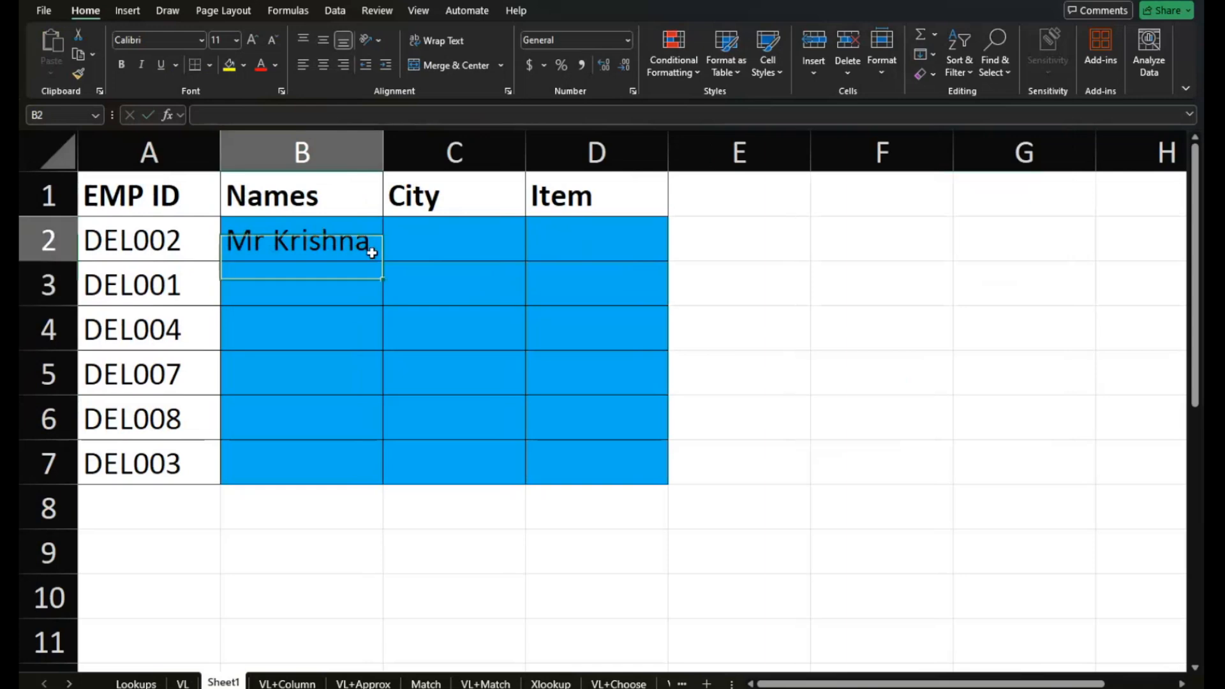
left_click_drag(382, 258, 378, 488)
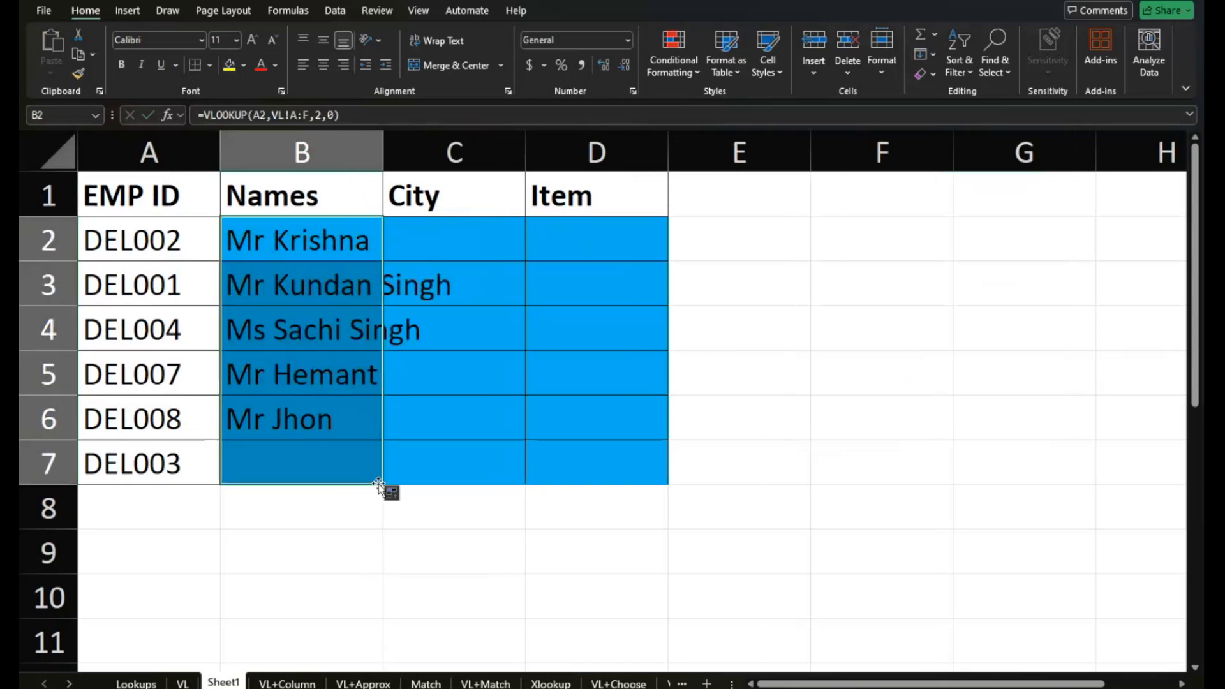
double_click(382, 162)
Inspect the Names formula in B2 and look over the VL and VL+Column sheets
left_click(536, 243)
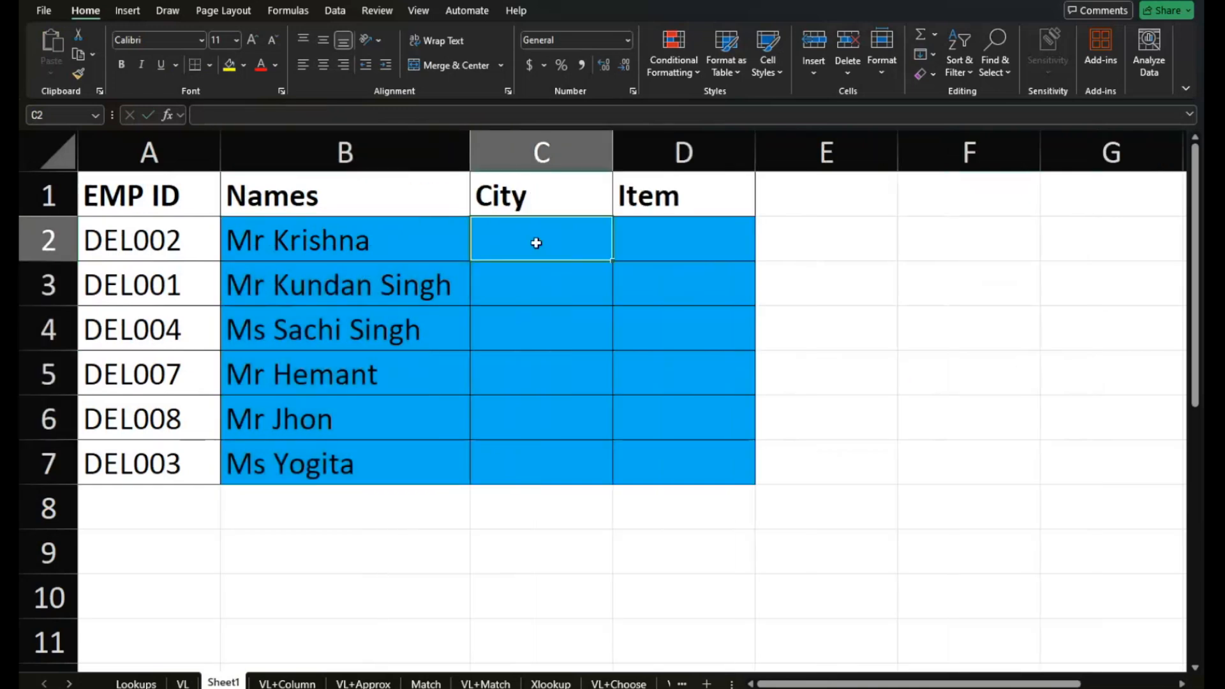
left_click(410, 241)
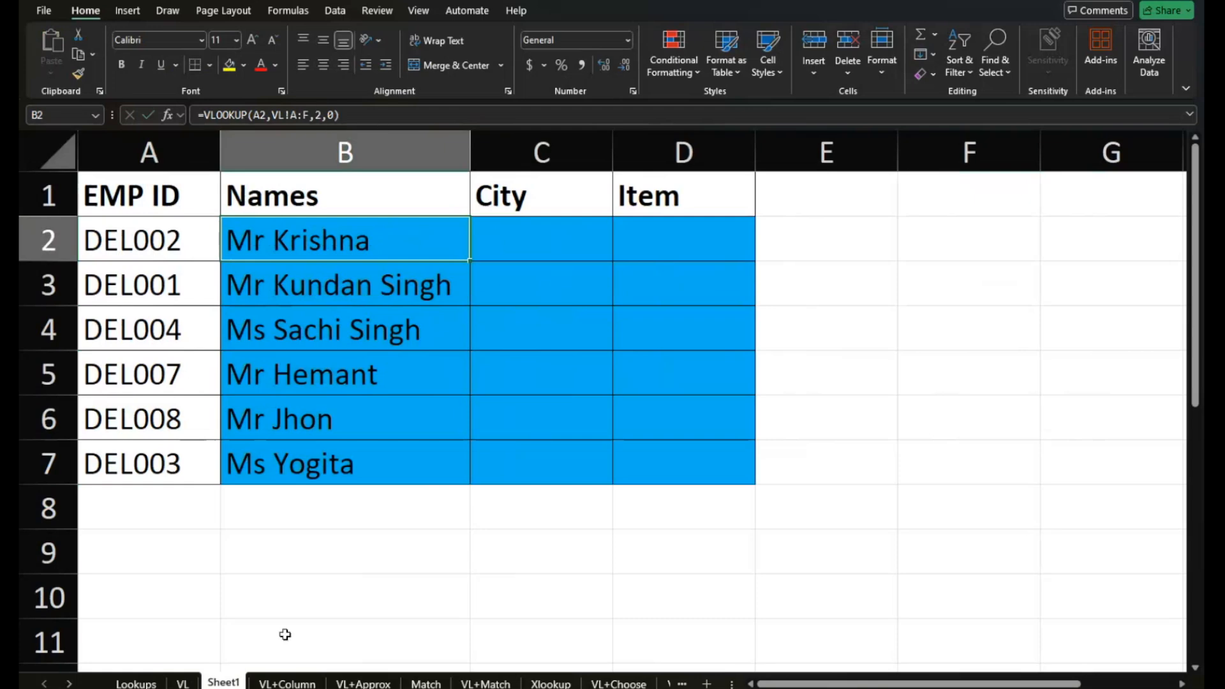
left_click(180, 682)
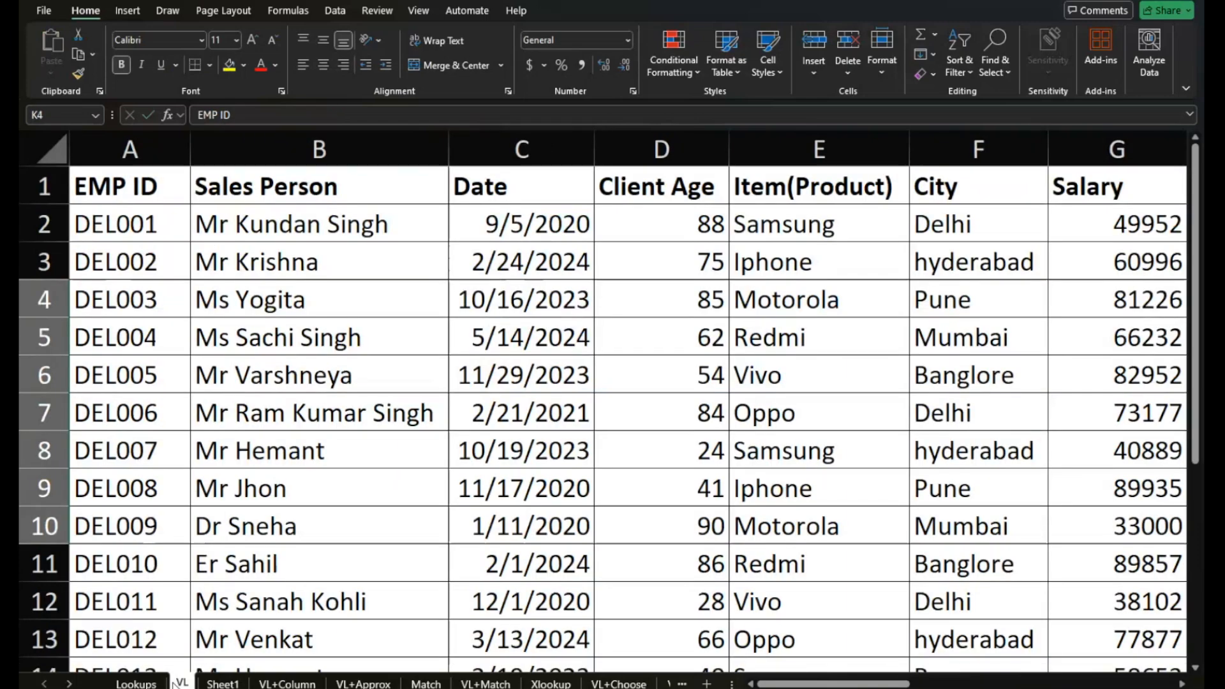
scroll(327, 631, "down", 3, "ctrl")
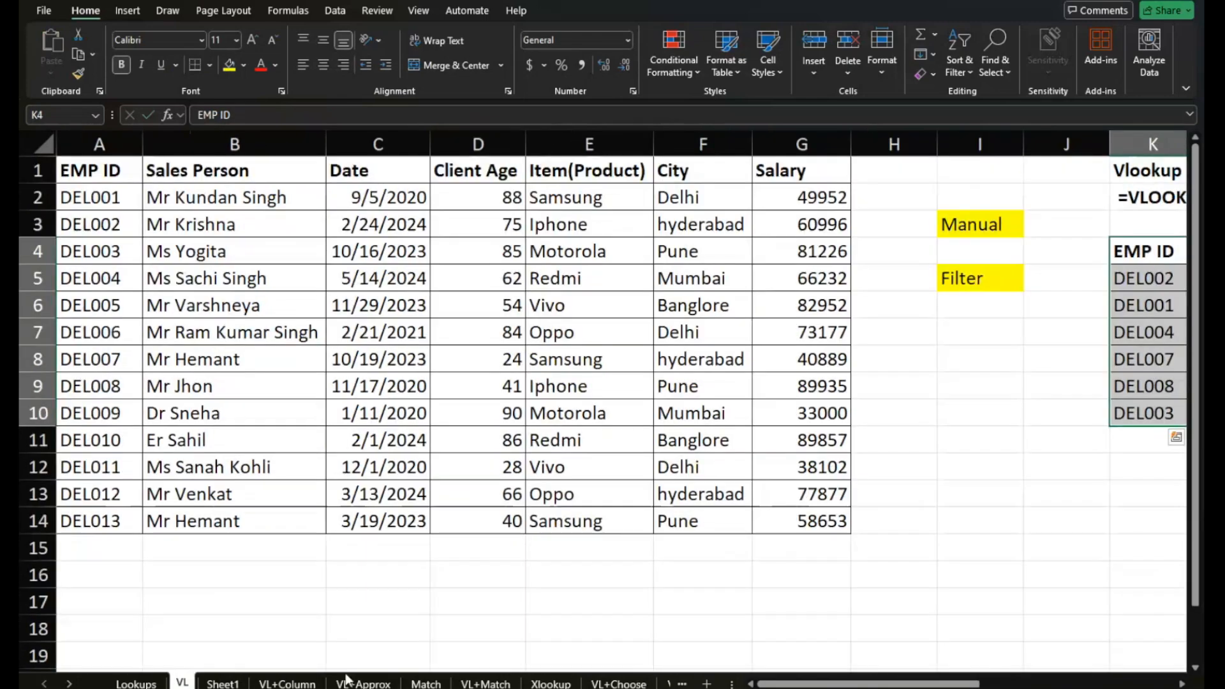
left_click(287, 682)
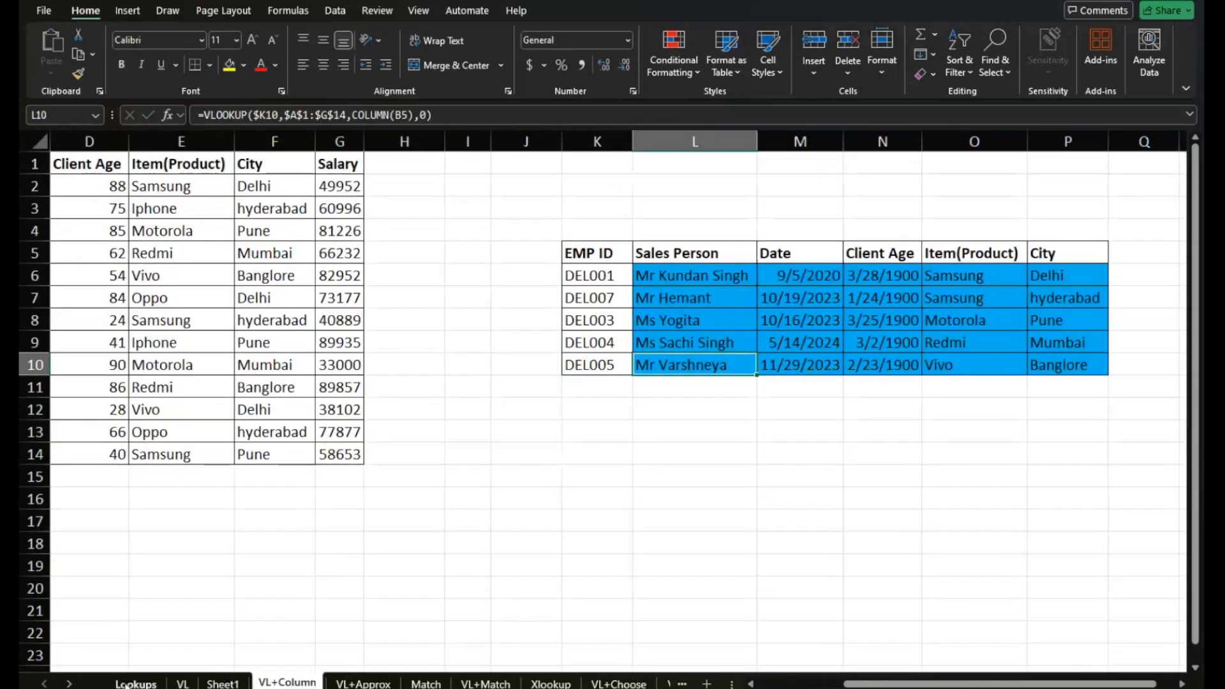
Remove the fill color from the topic cells A3:A11 on the Lookups sheet
left_click(136, 682)
left_click_drag(172, 264, 199, 507)
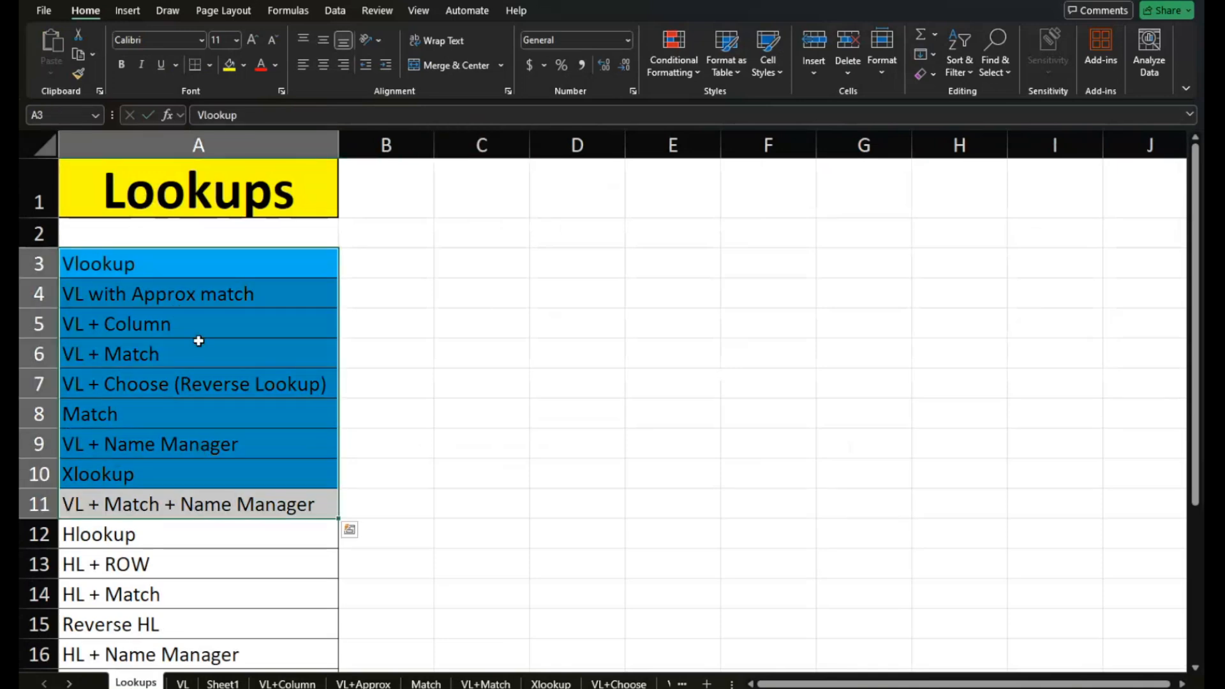
left_click(246, 69)
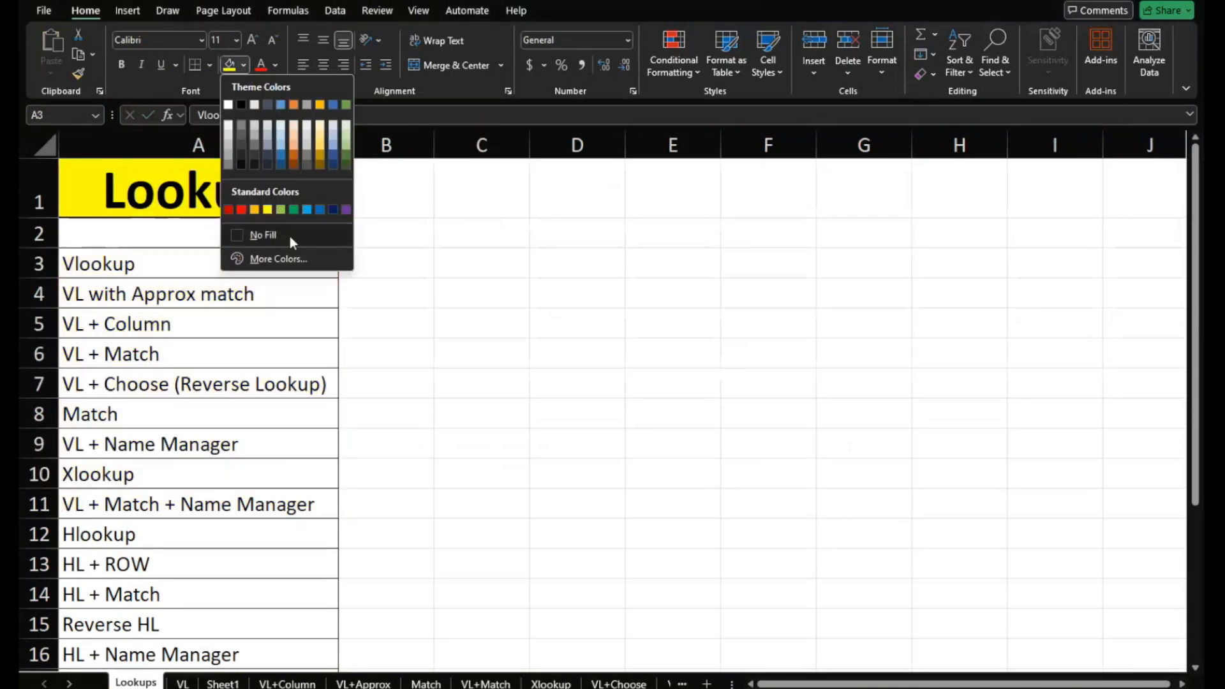
left_click(290, 237)
Fill the Vlookup topic cell A3 with the standard light blue color
left_click(220, 257)
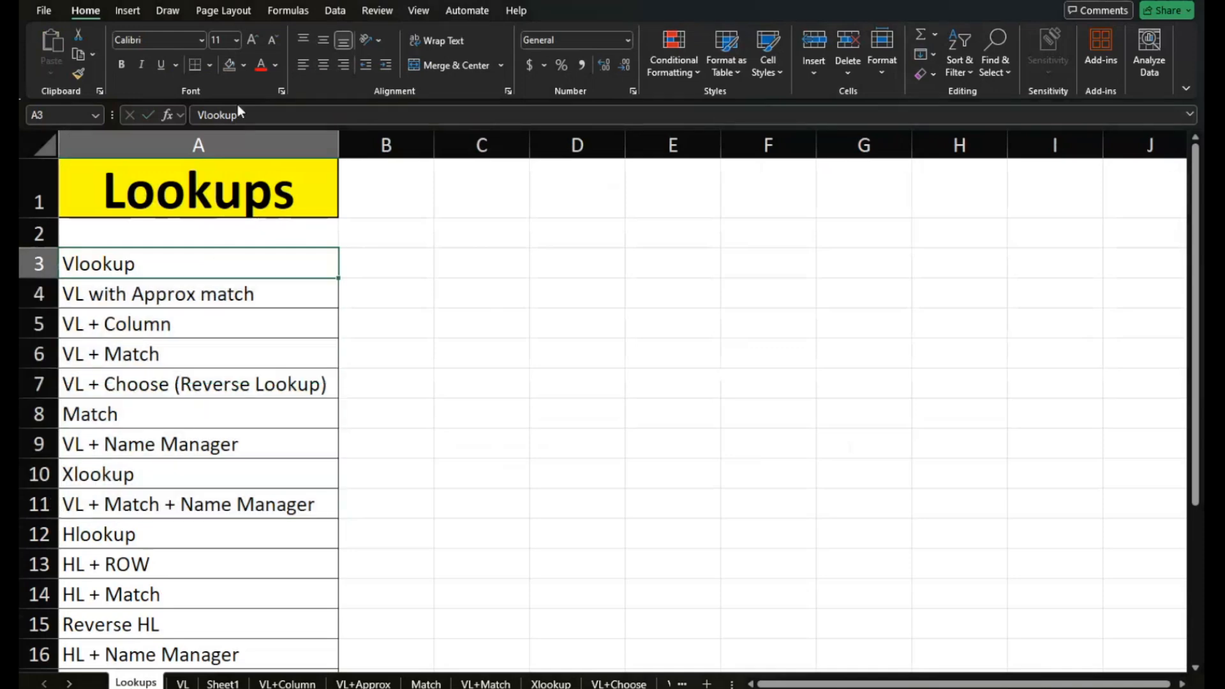
left_click(243, 67)
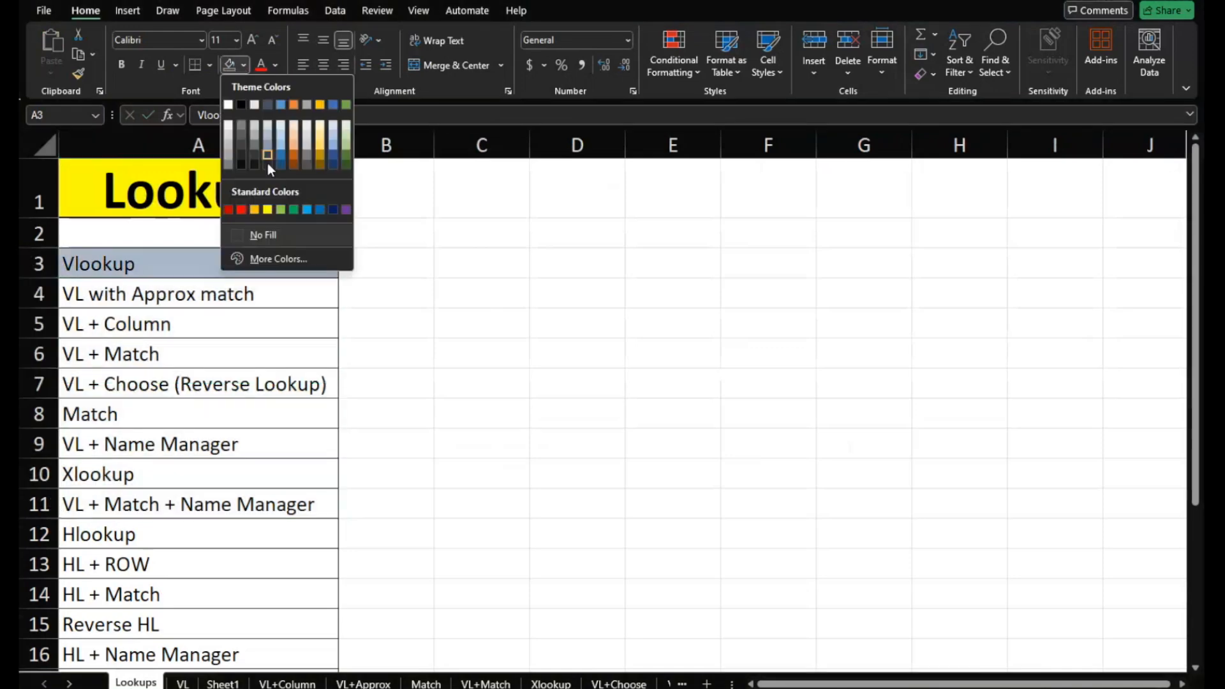
left_click(307, 210)
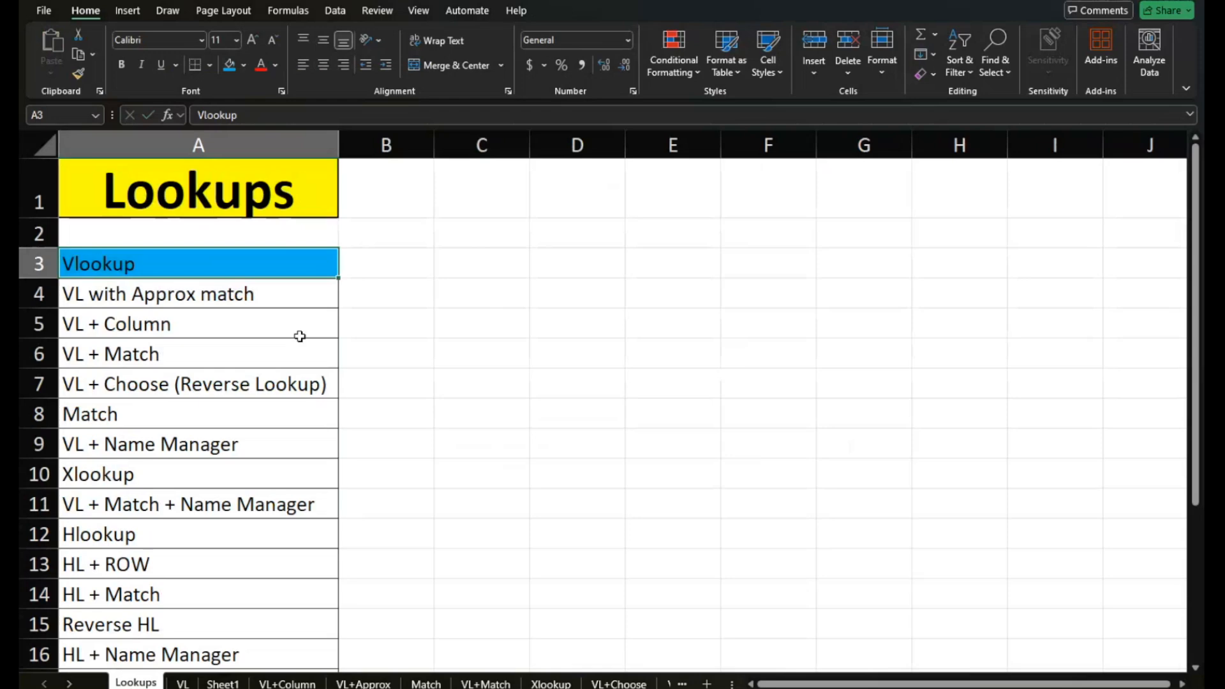
Go through the Lookups list topics from VL with Approx match to VL + Choose (Reverse Lookup)
left_click(293, 286)
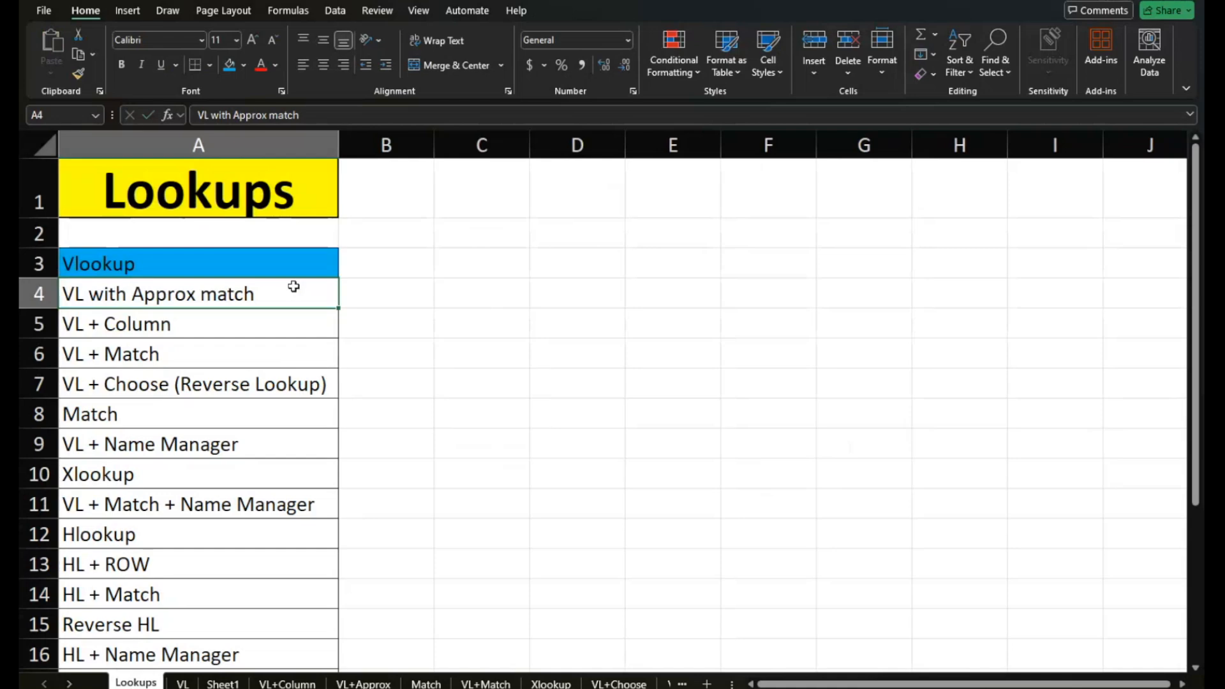
left_click(232, 334)
left_click(210, 359)
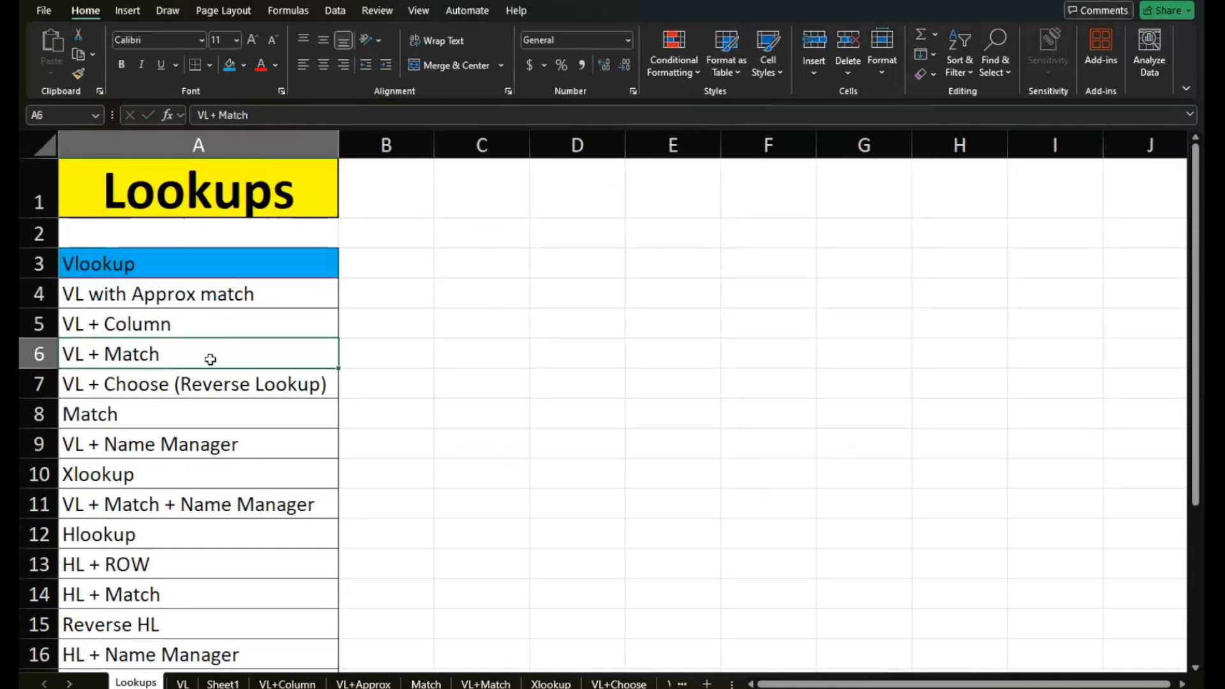
left_click(213, 384)
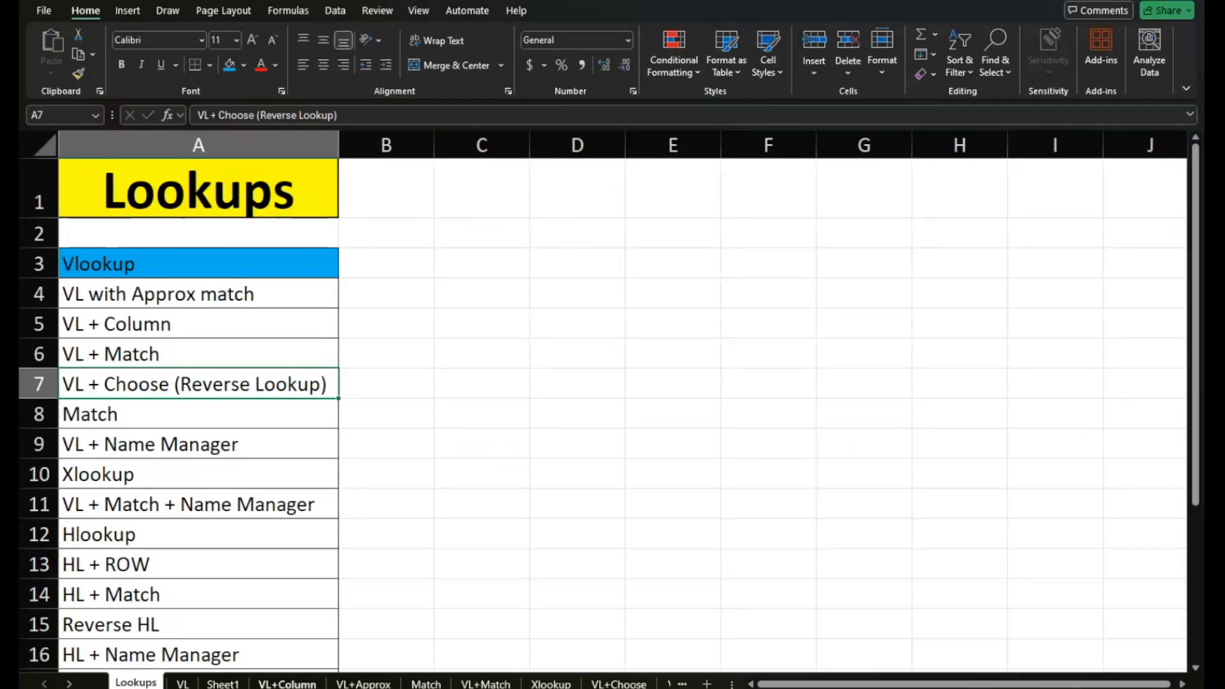
Examine the source table A1:G14 and the EMP ID lookup table K5:P10 on the VL+Column sheet
left_click(287, 683)
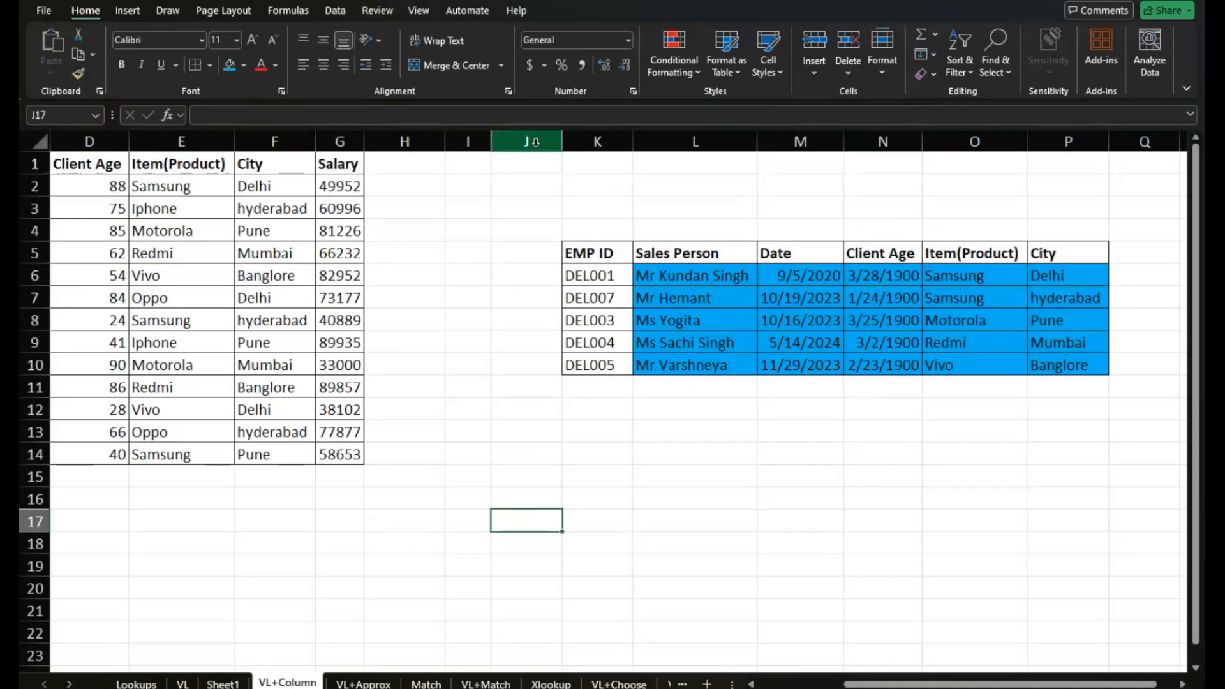
scroll(493, 267, "left", 3)
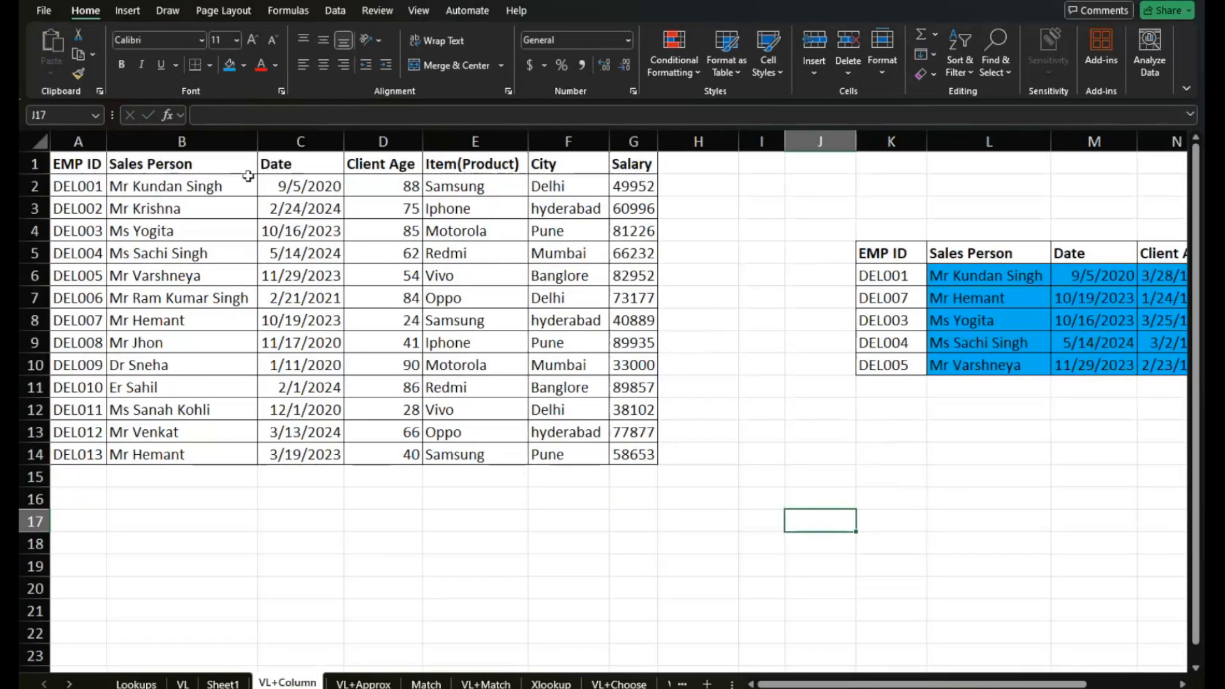
scroll(553, 193, "right", 4)
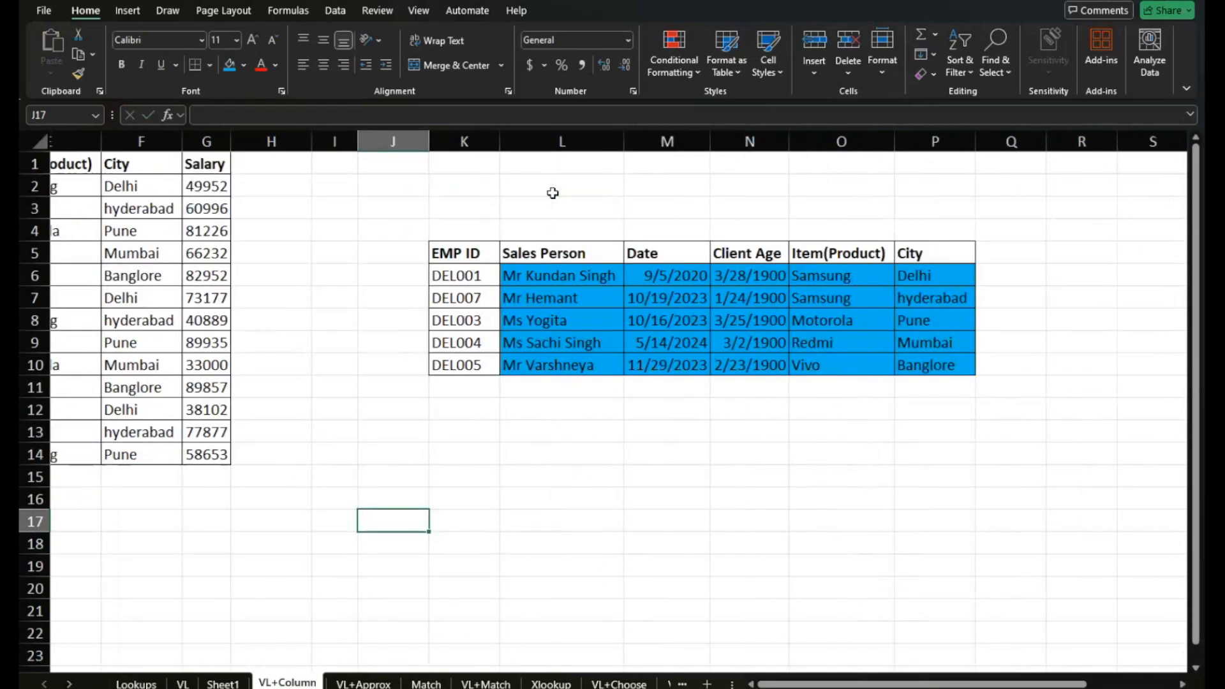
scroll(552, 192, "right", 3)
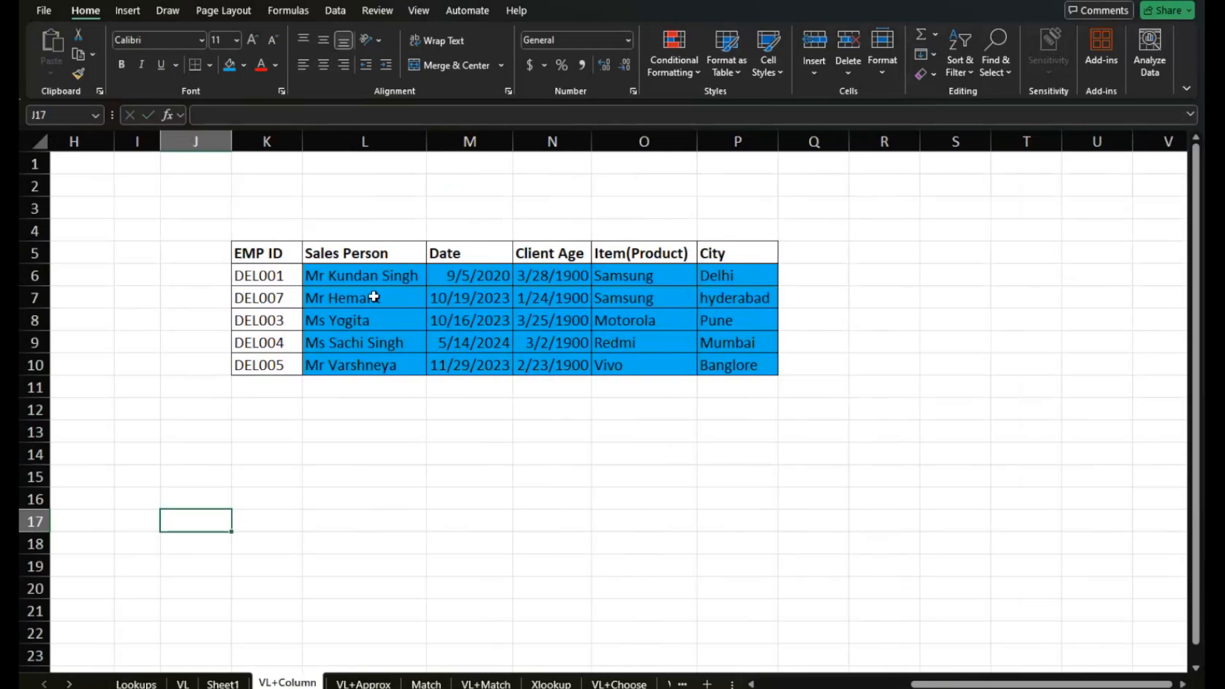
left_click(267, 258)
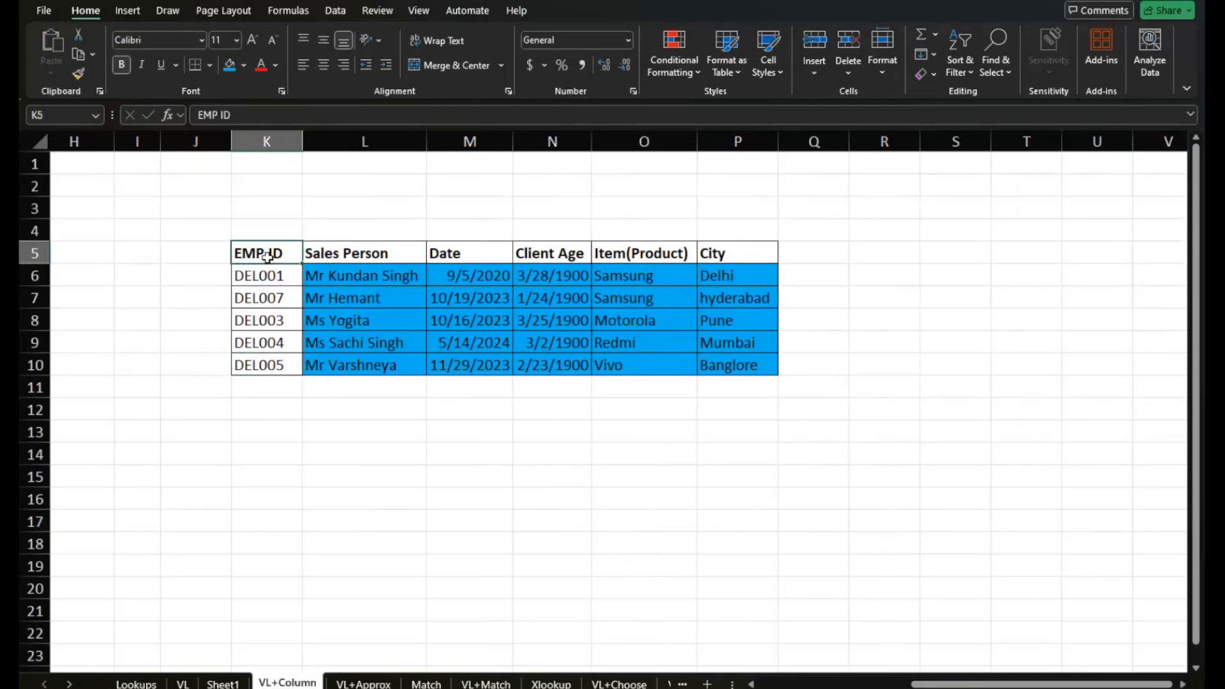
scroll(267, 257, "left", 2)
scroll(267, 257, "left", 10)
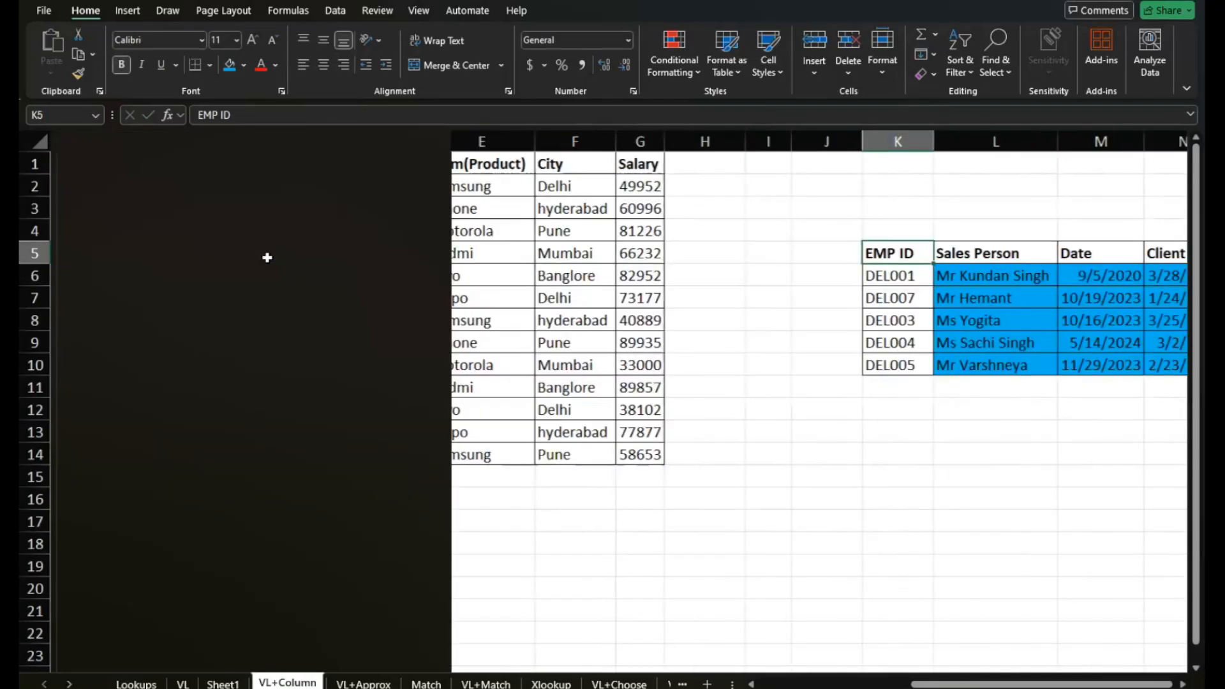
scroll(565, 300, "right", 1)
scroll(566, 300, "right", 10)
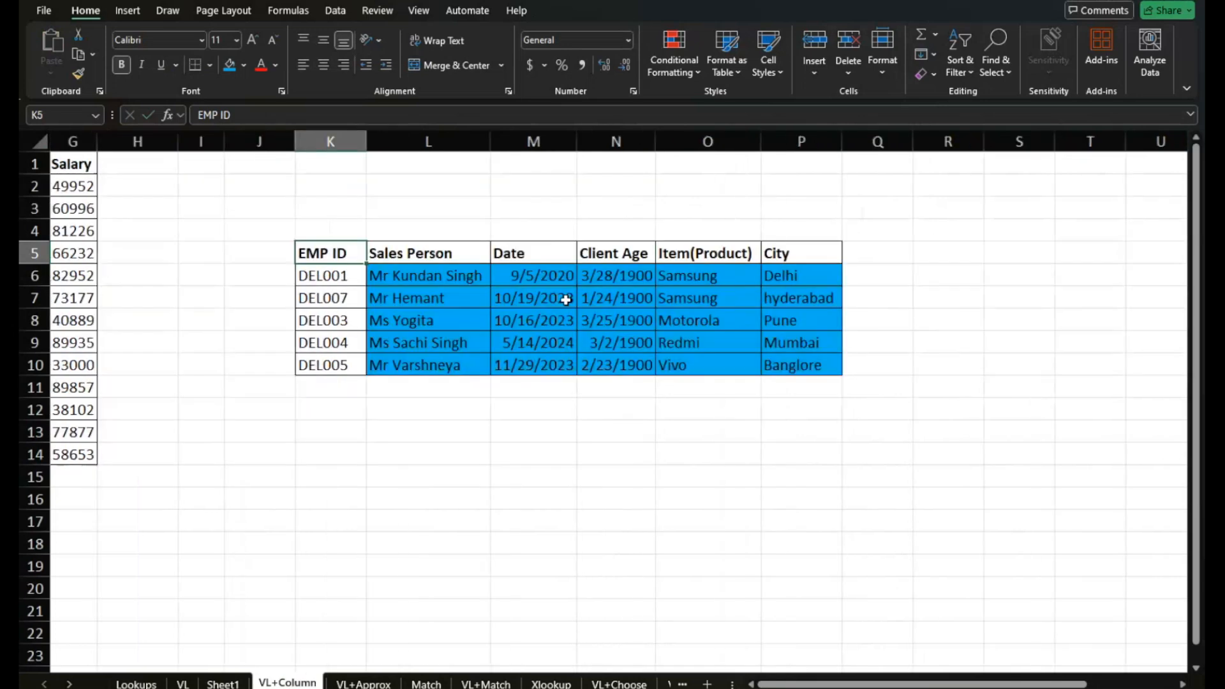
scroll(566, 299, "left", 1)
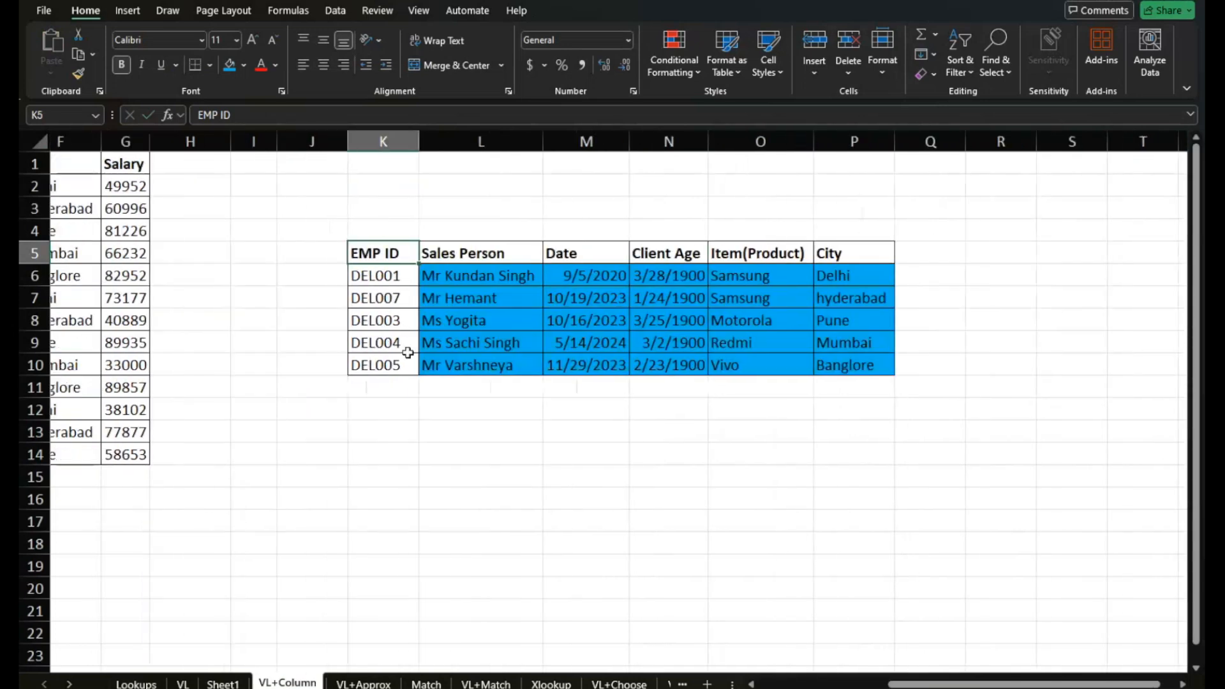
Clear the contents of the lookup results range L6:P10 on the VL+Column sheet
left_click(522, 275)
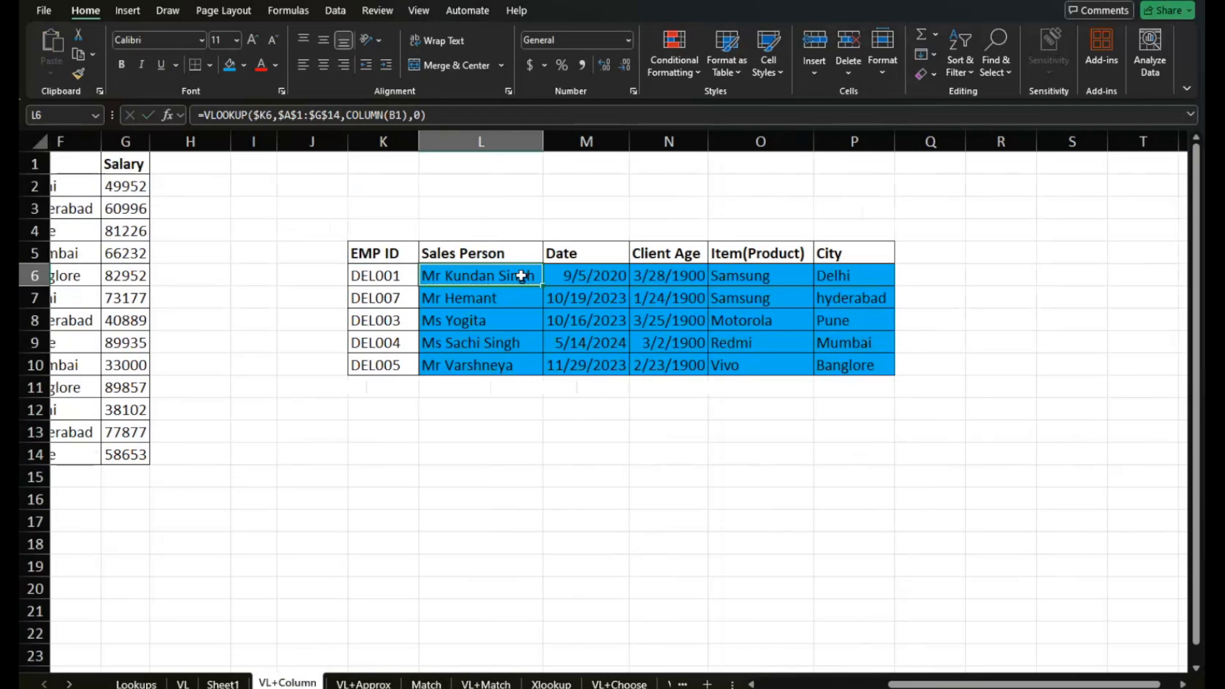
key("ctrl+shift+Down")
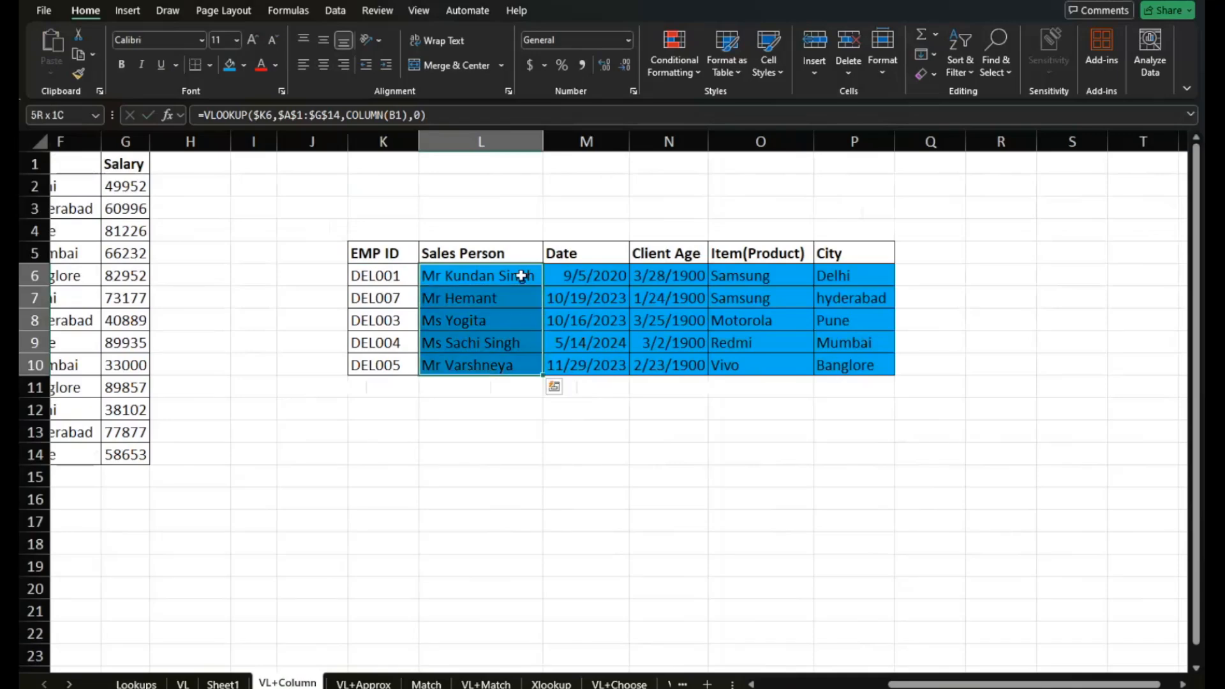
key("ctrl+shift+Right")
key("Delete")
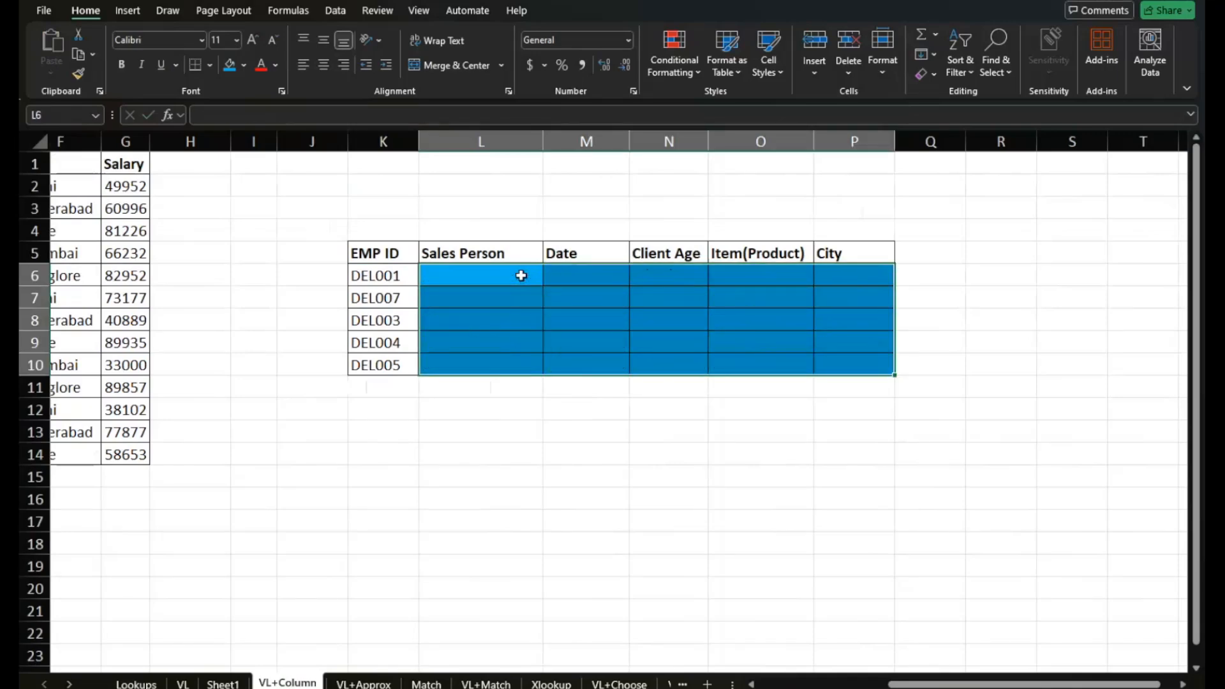
Begin a VLOOKUP formula in Sales Person cell L6 with K6 as the lookup value
scroll(521, 275, "left", 5)
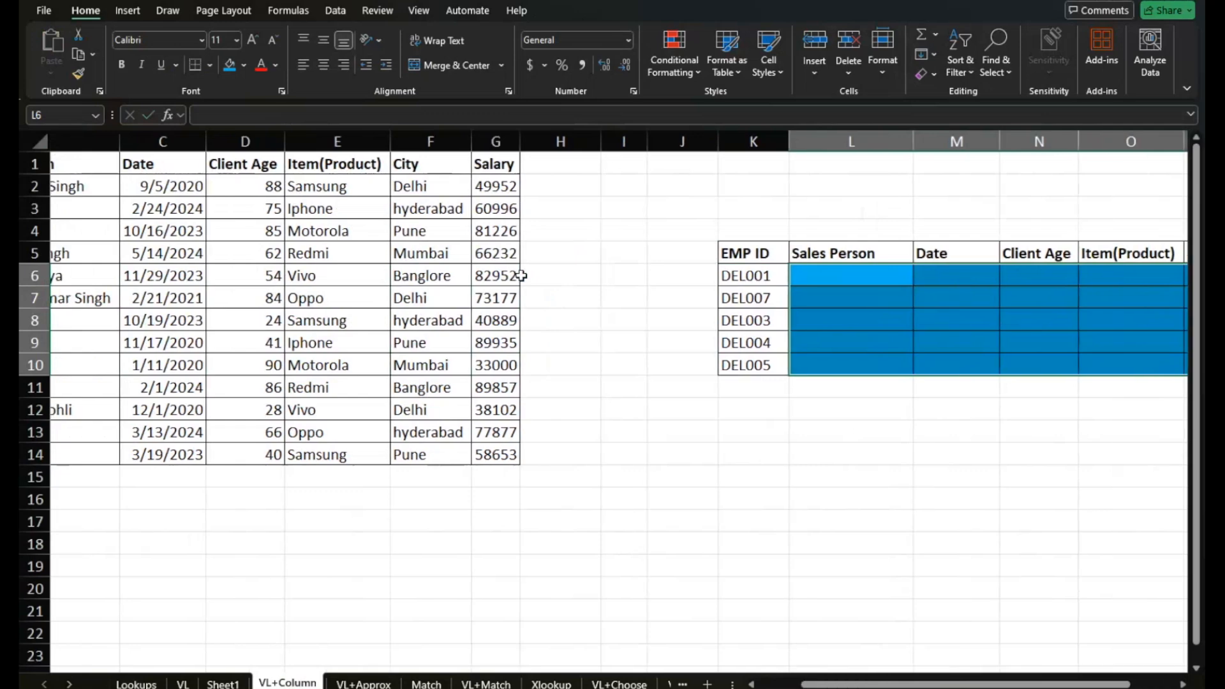
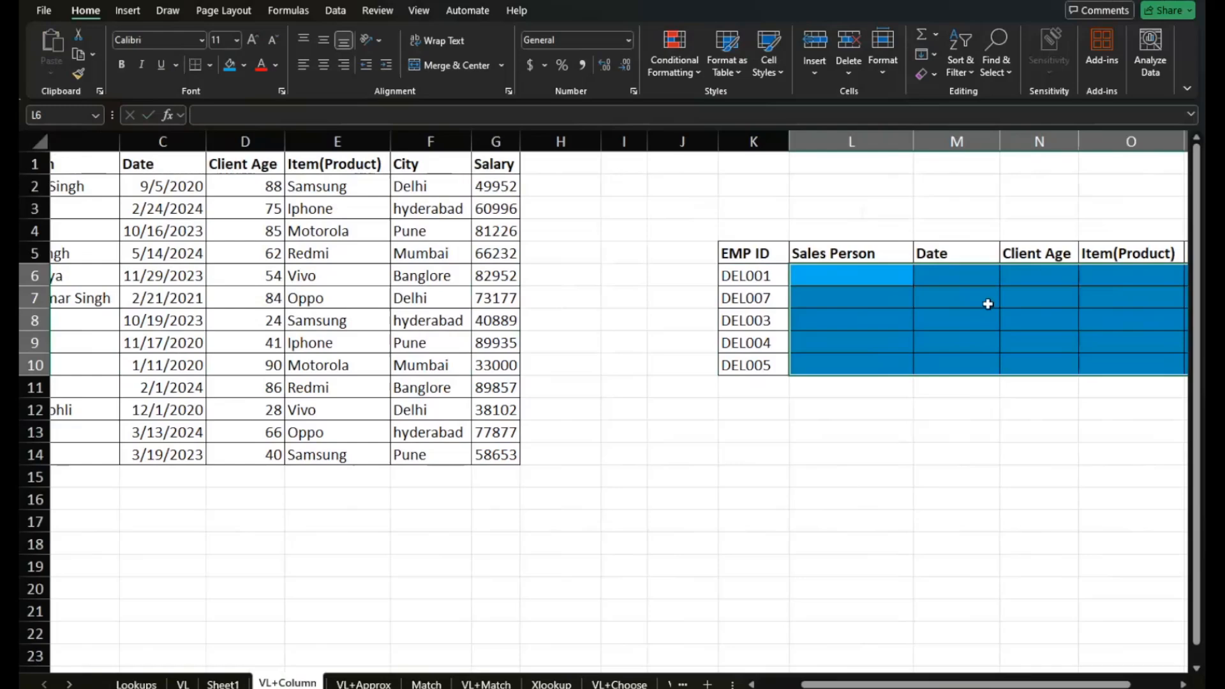
key("Left")
key("Right")
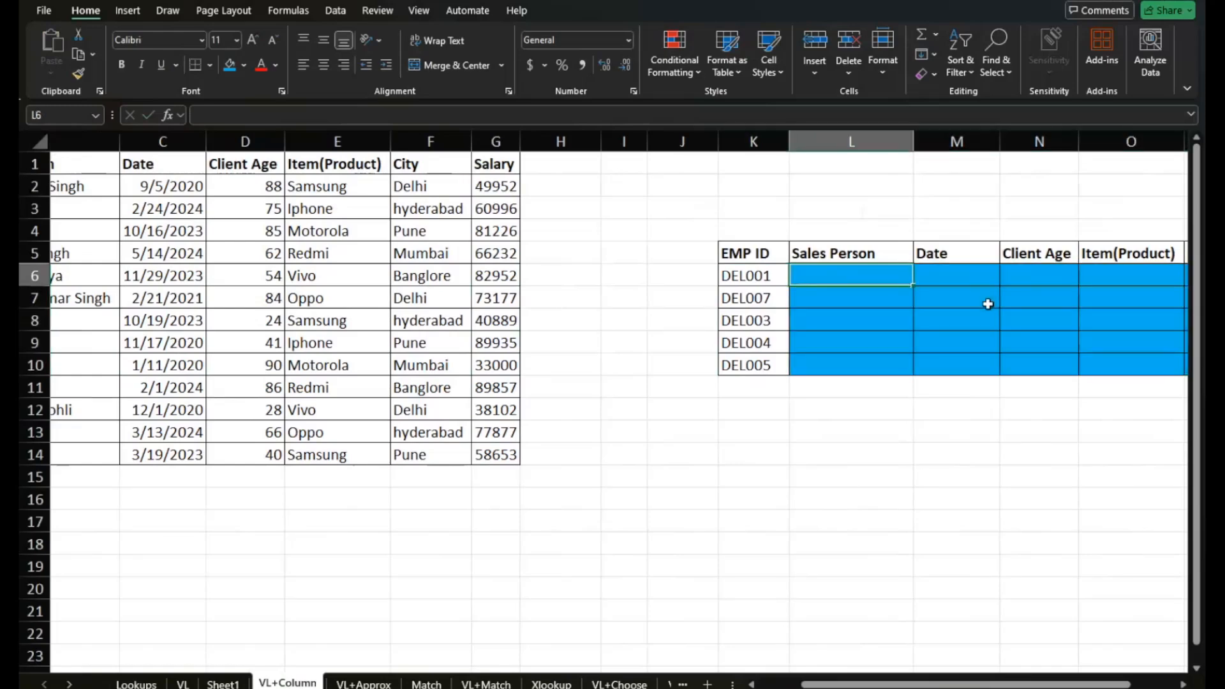
type("=v")
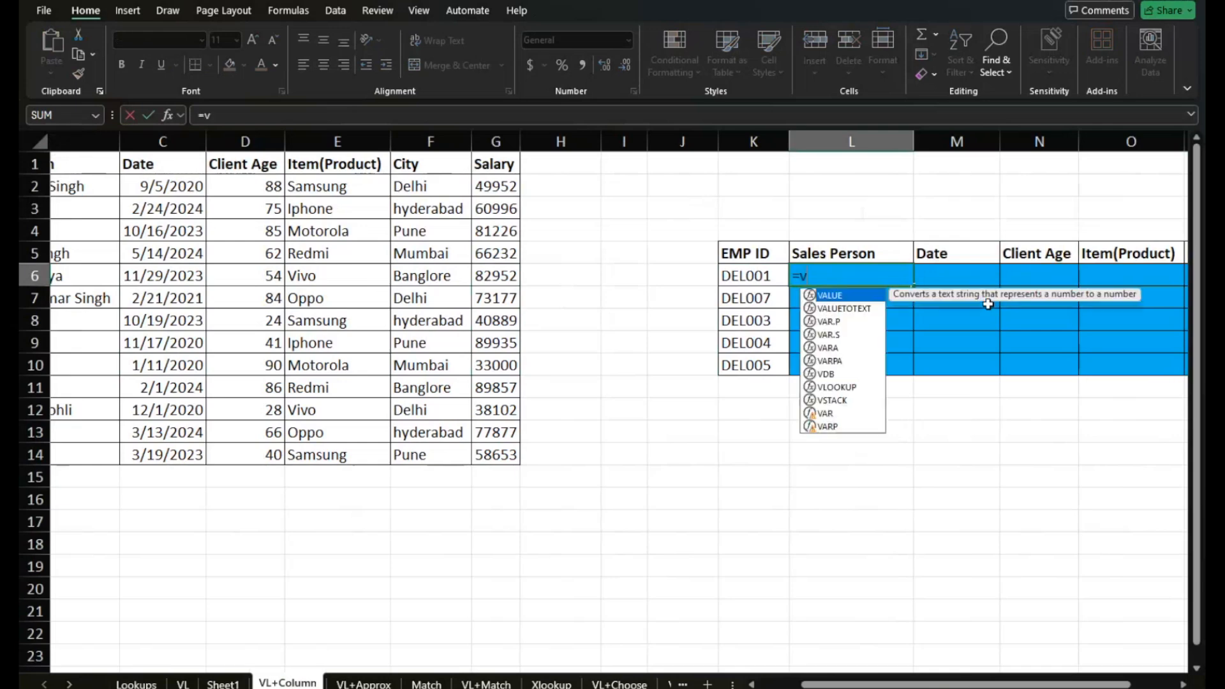
type("look")
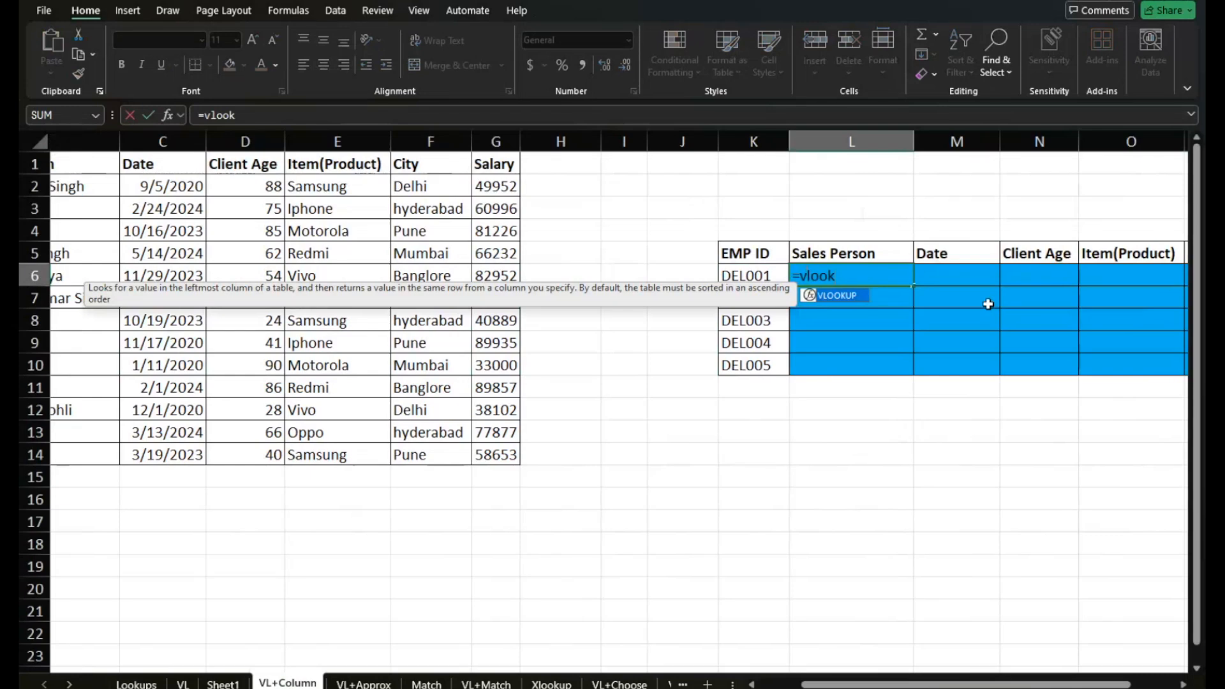
key("Tab")
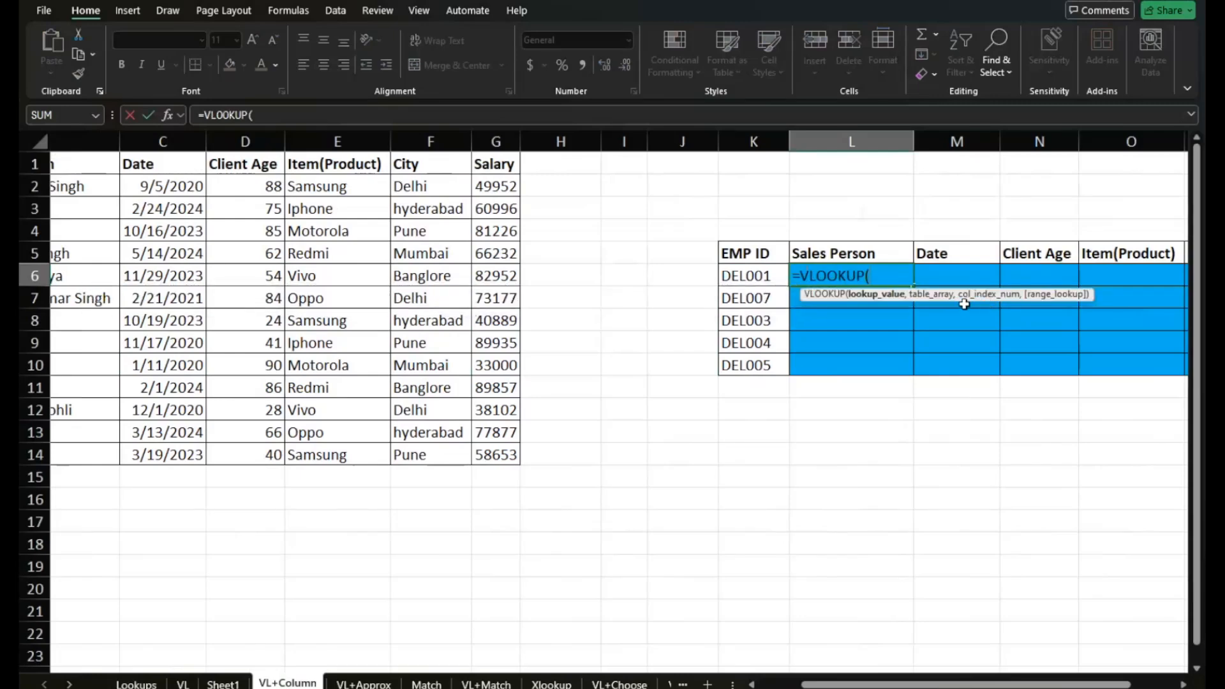
left_click(752, 273)
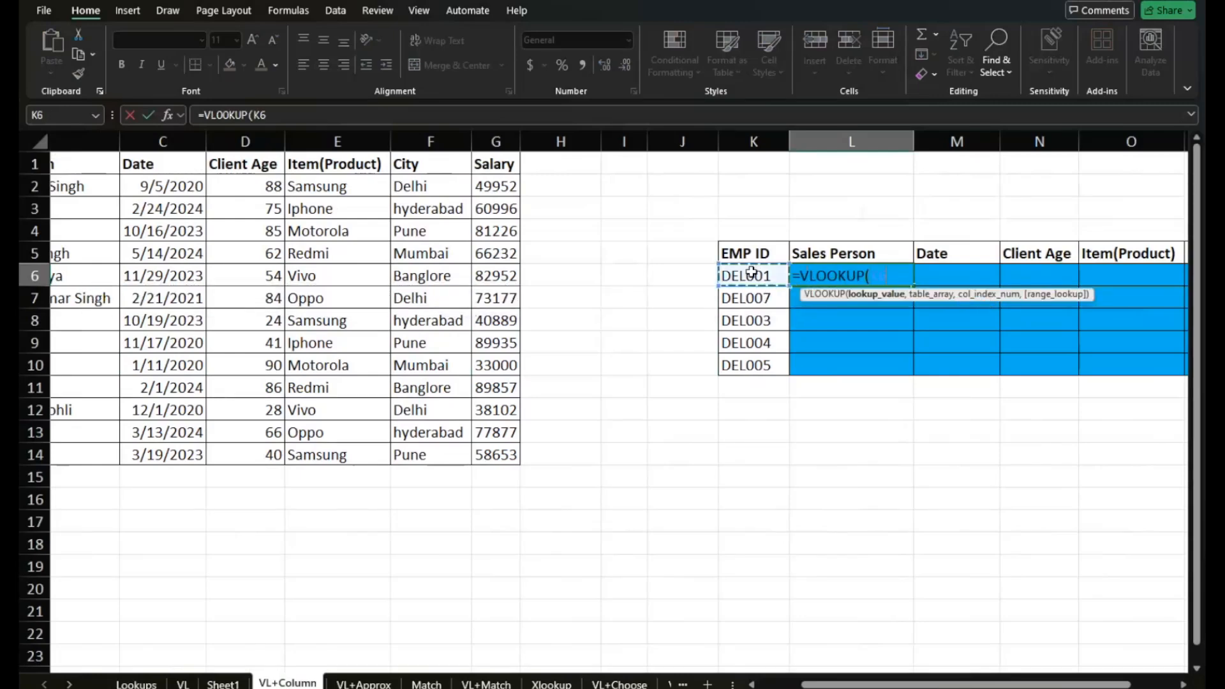
type(",")
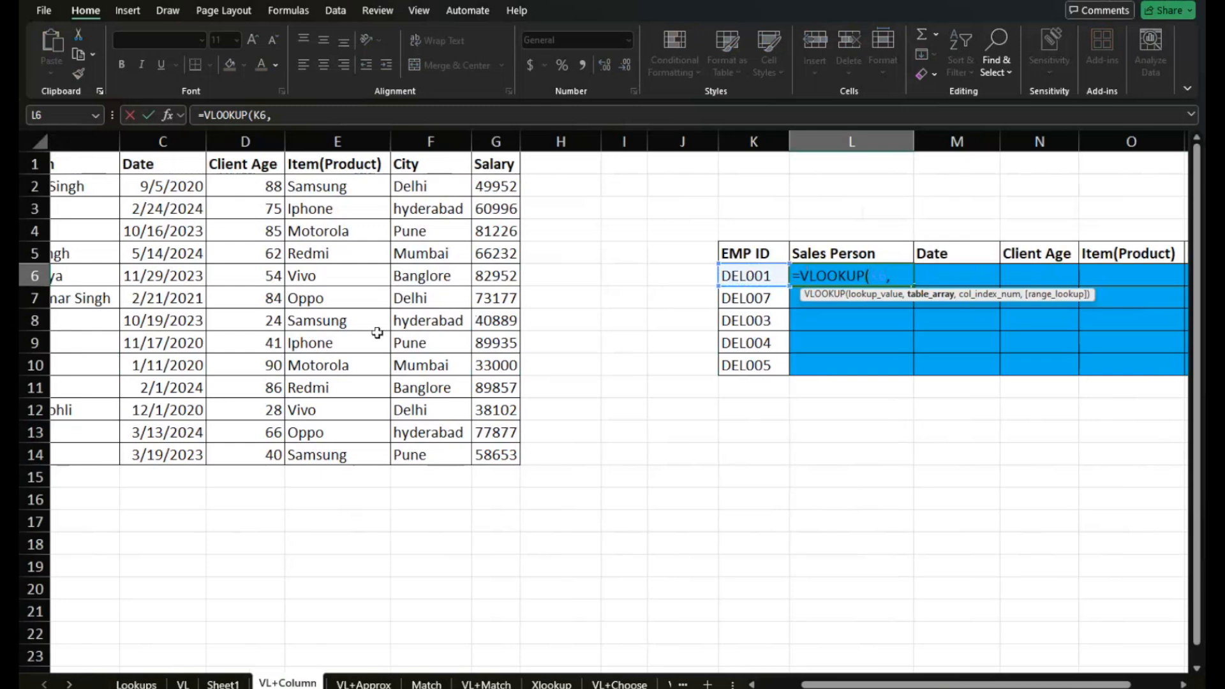
Complete the L6 VLOOKUP with the absolute table array $A$1:$G$14, column index 2 and exact match 0
scroll(377, 332, "left", 3)
left_click(87, 166)
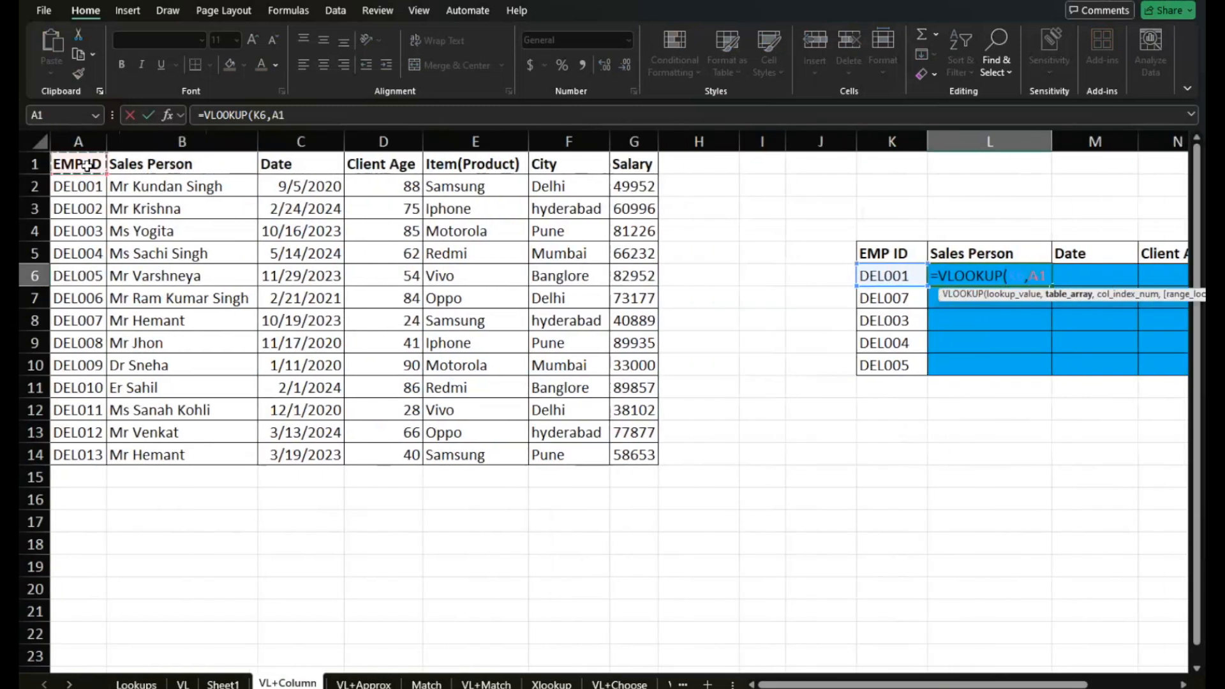
key("ctrl+shift+Down")
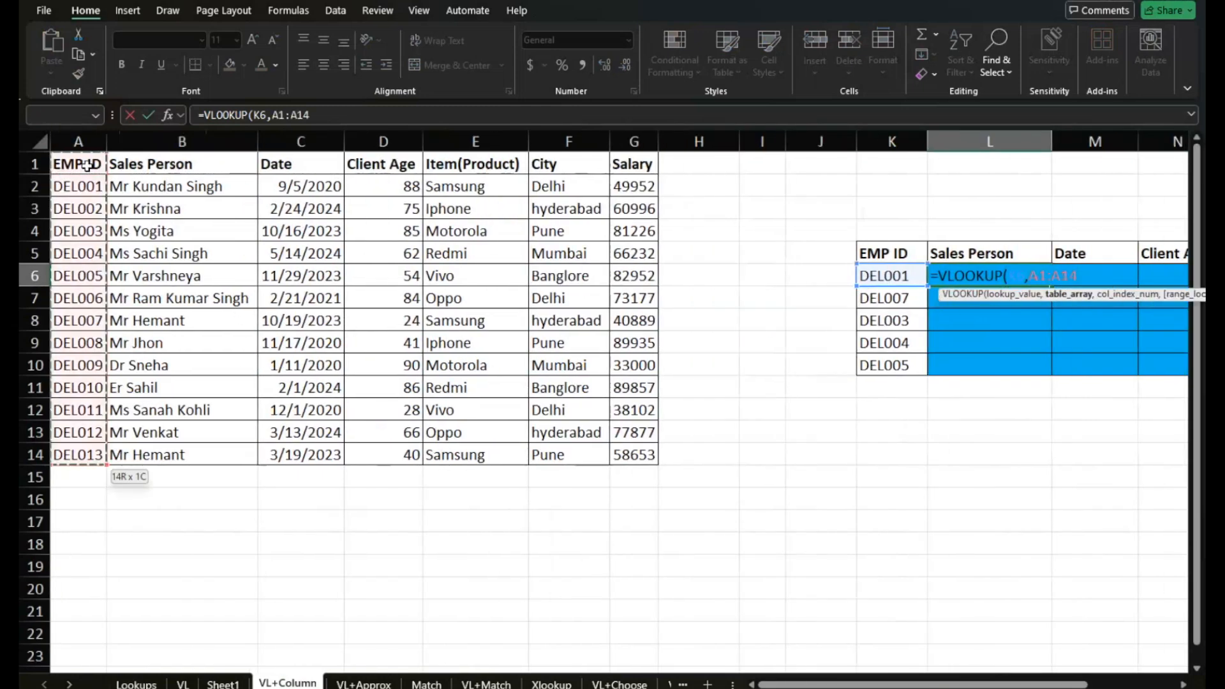
key("ctrl+shift+Right")
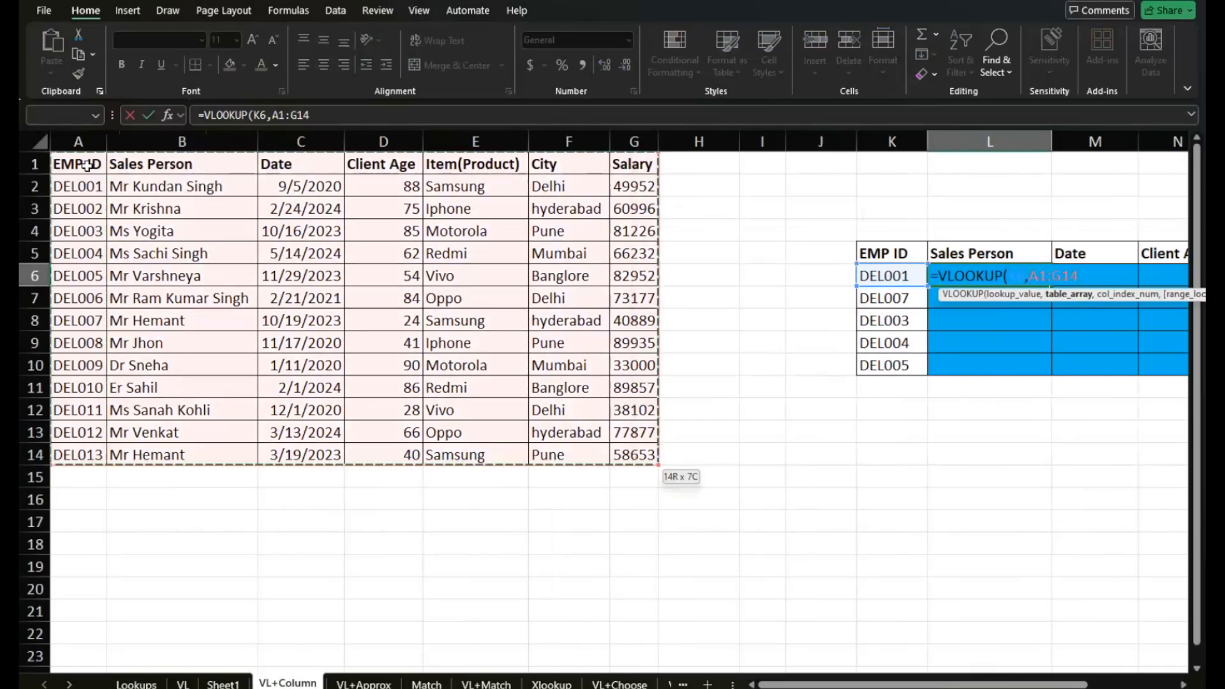
key("F4")
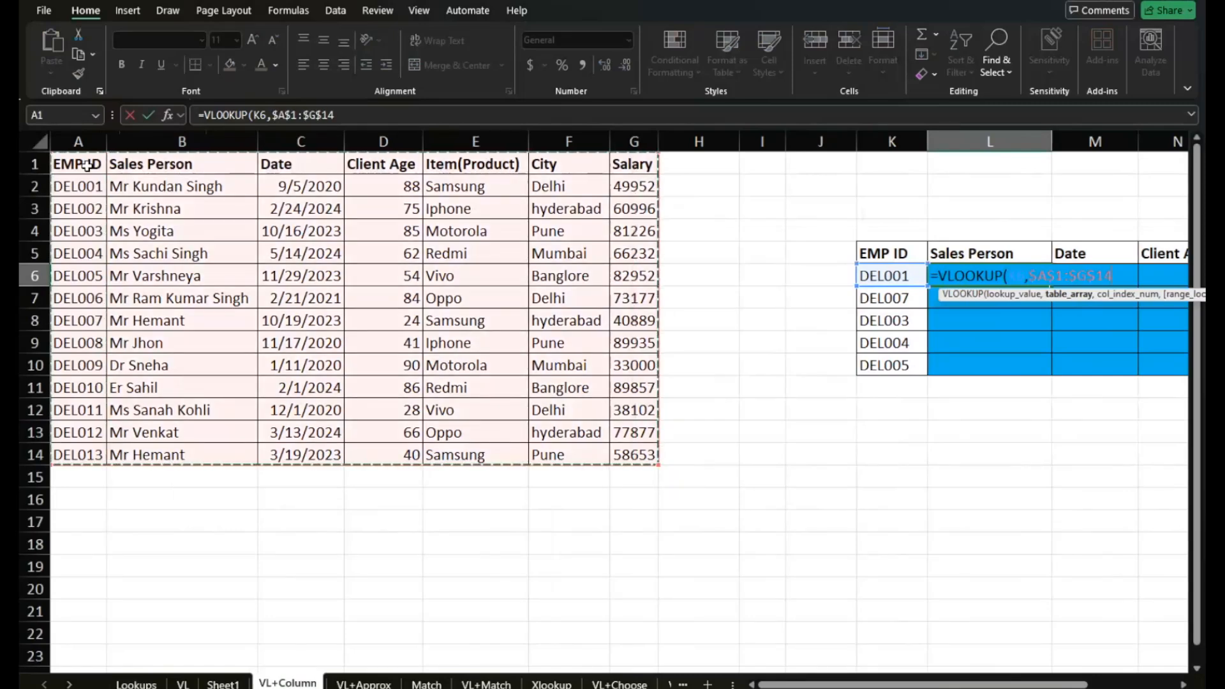
type(",")
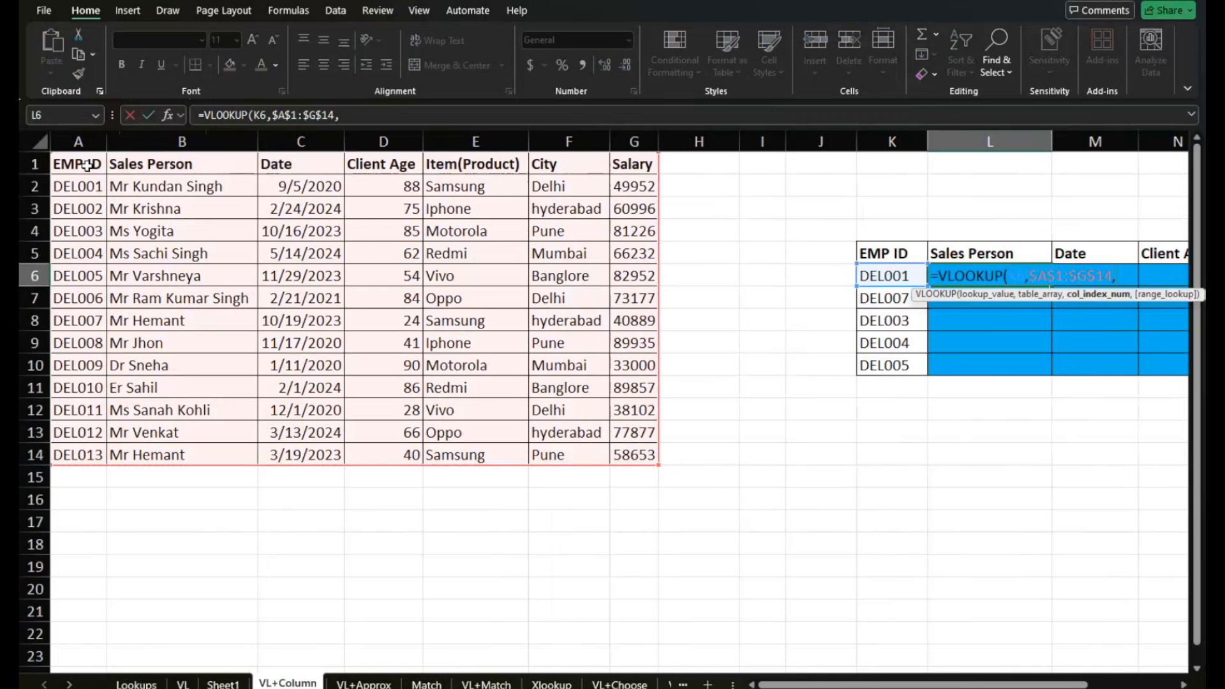
type("2,0")
key("Return")
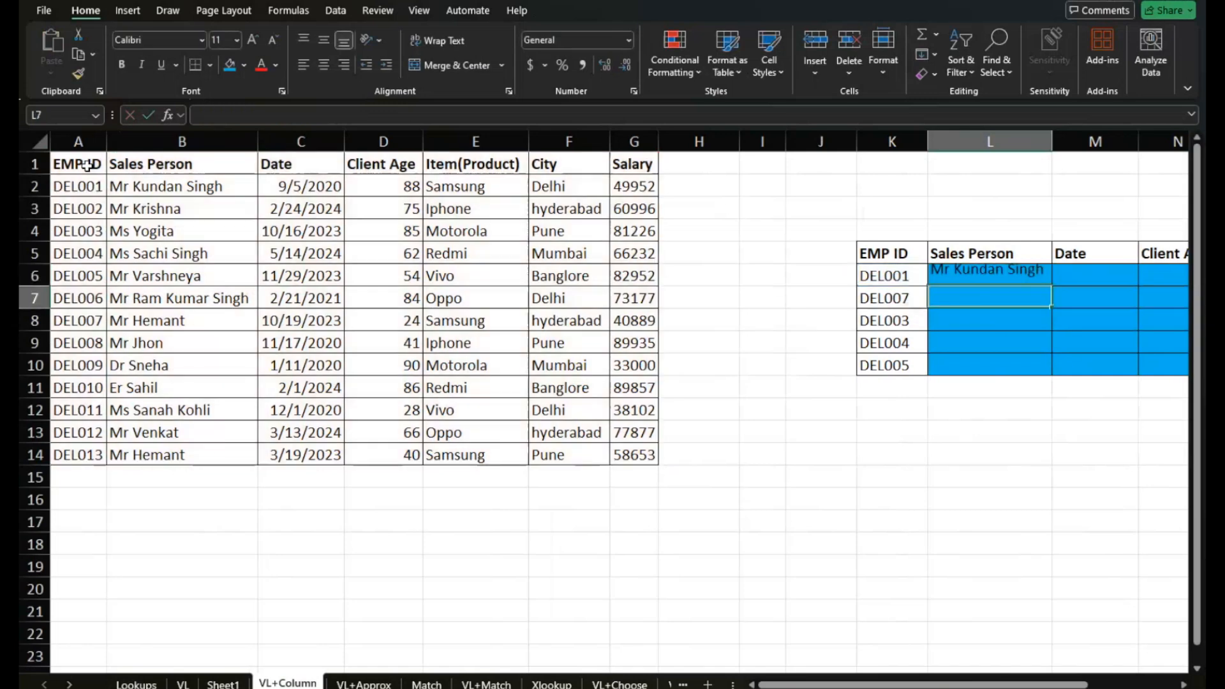
Copy the L6 formula down through L10 and across into Date cell M6
left_click(1012, 269)
double_click(1050, 286)
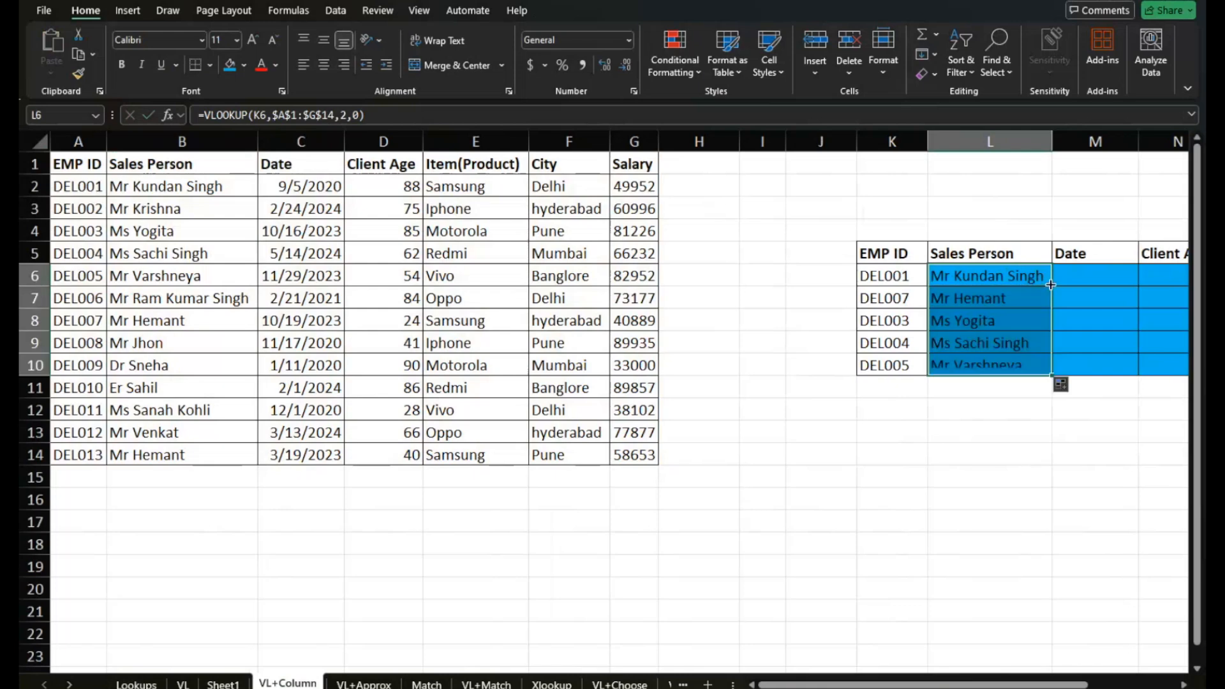
left_click(1044, 285)
left_click_drag(1044, 285, 1126, 277)
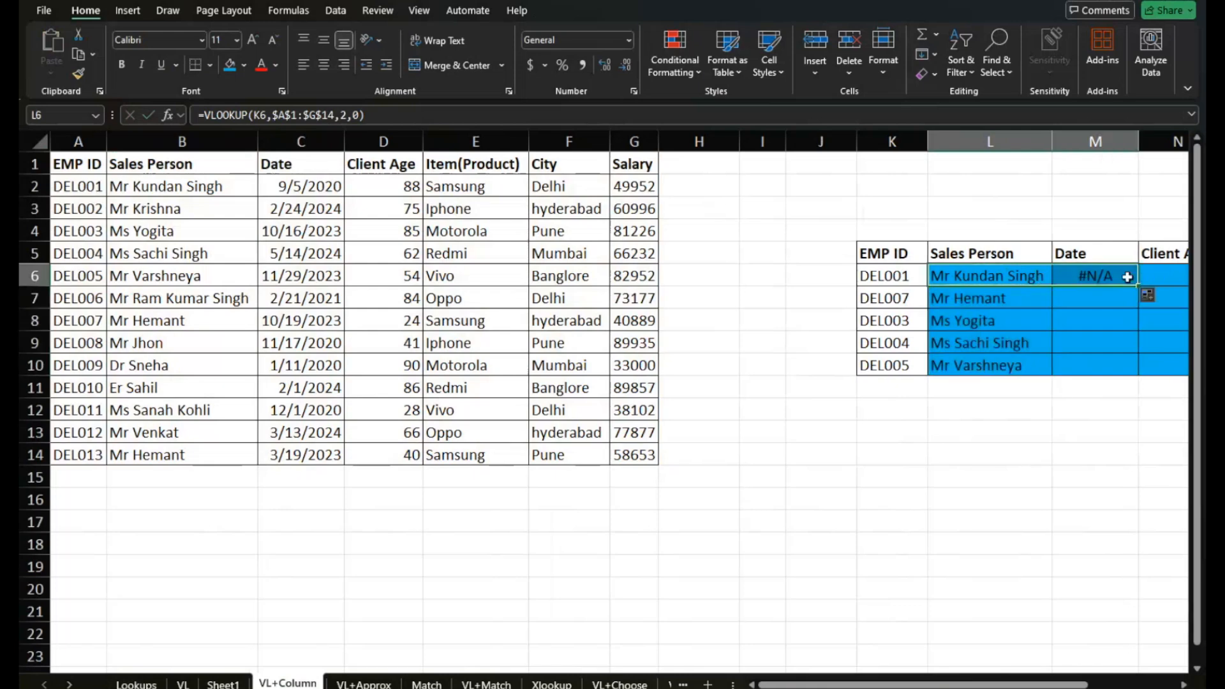
Check the lookup references in M6 and L6, and lock the column of the lookup value in L6 as $K6
scroll(1123, 273, "right", 3)
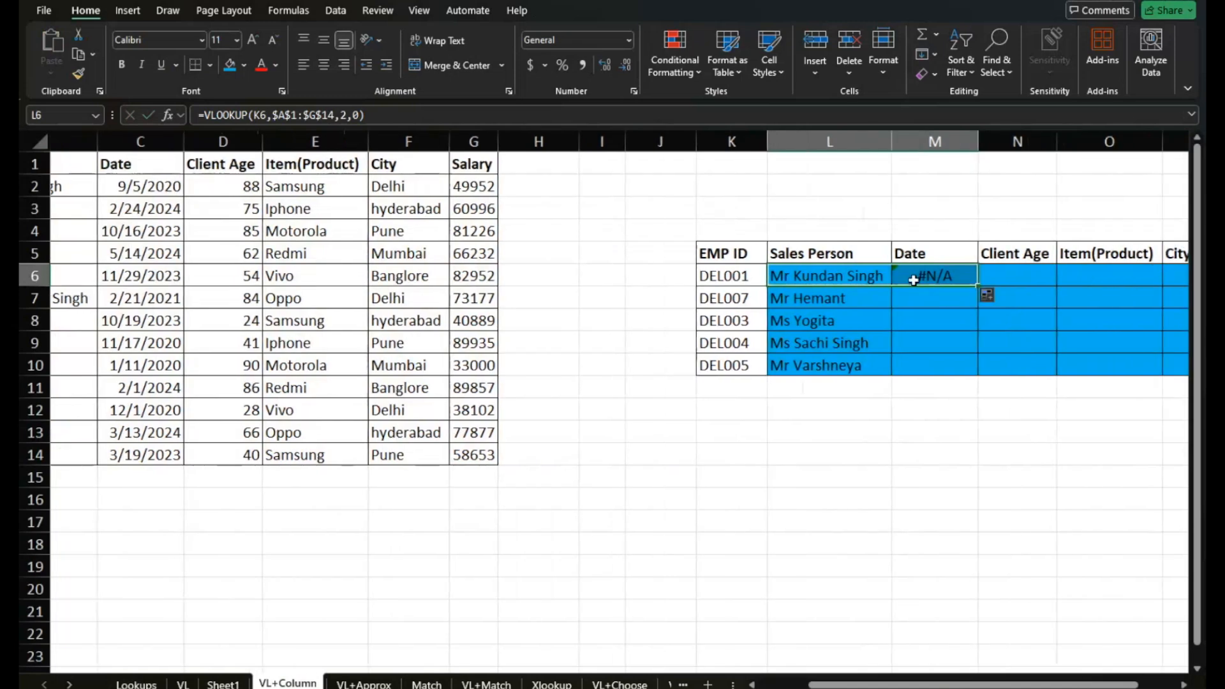
left_click(913, 280)
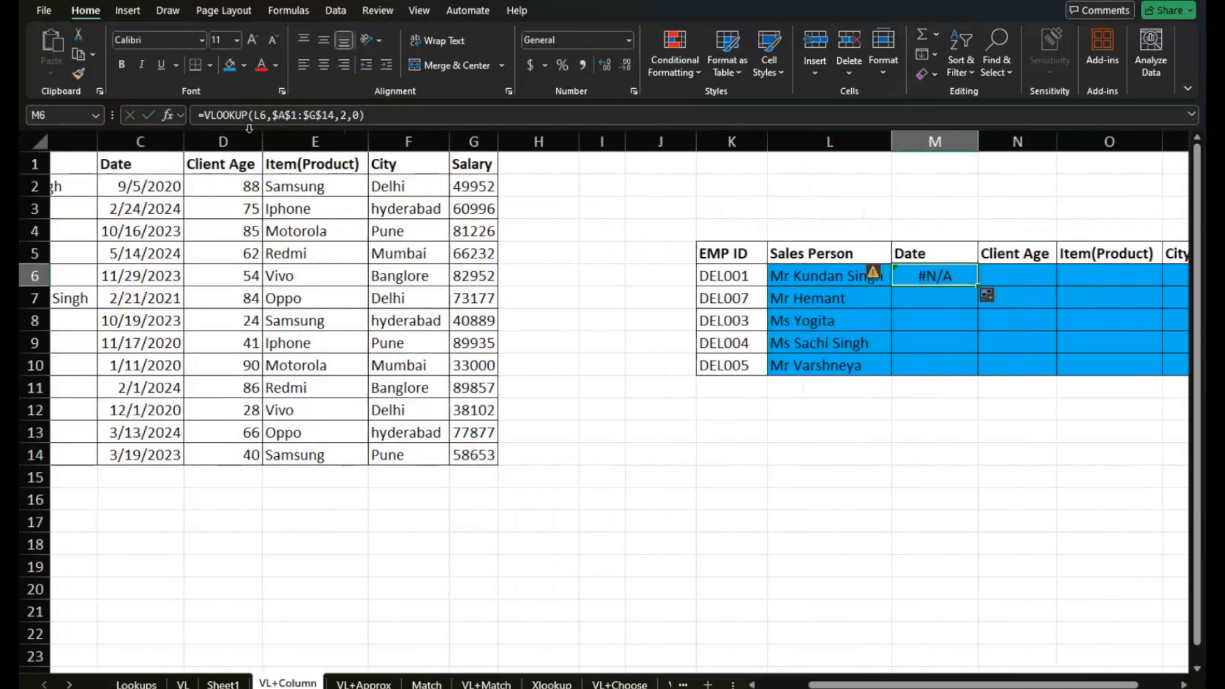
left_click(878, 271)
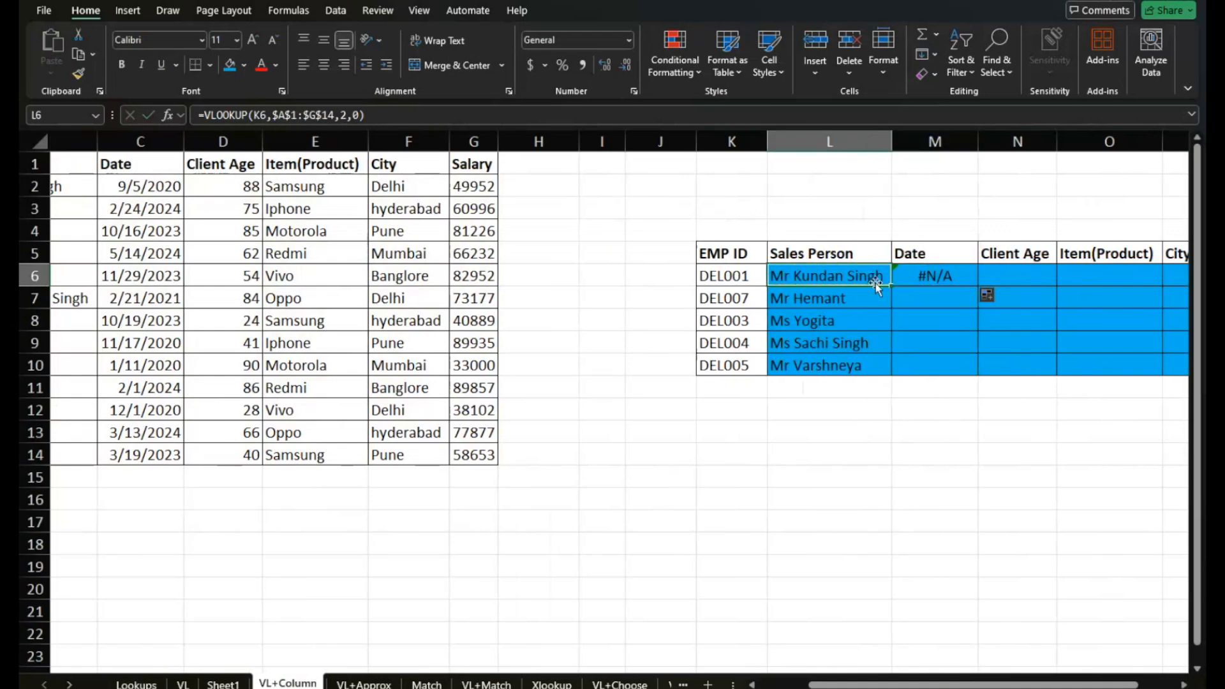
left_click(259, 116)
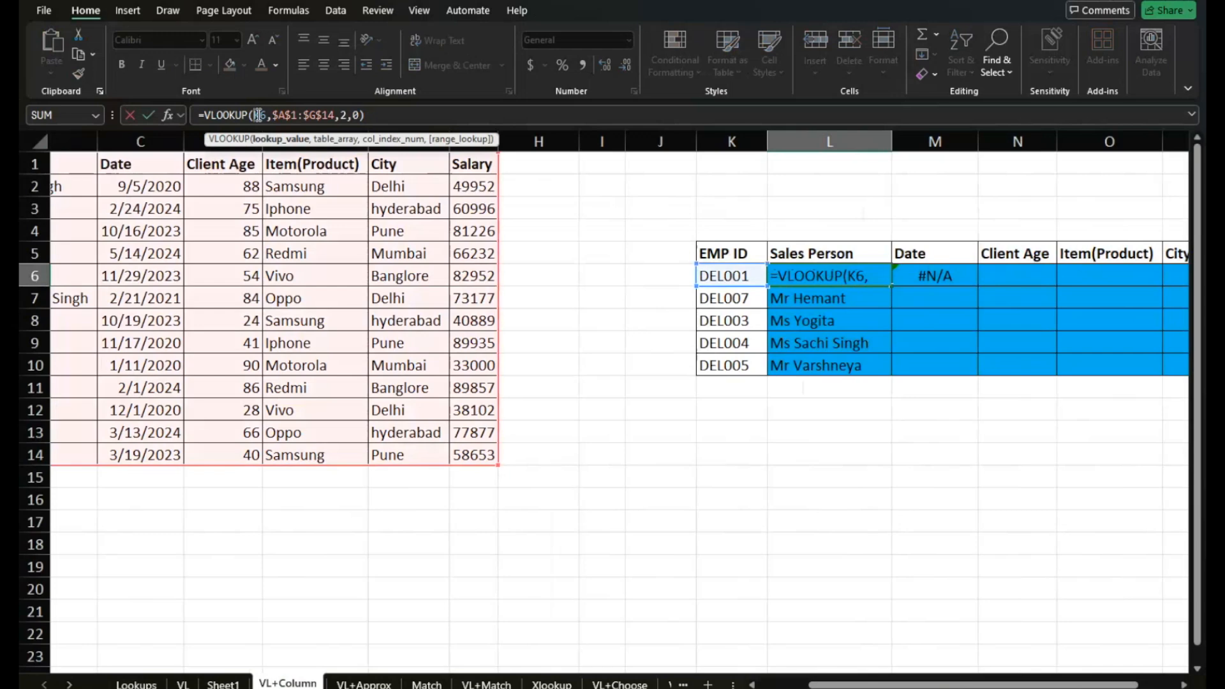
key("F4")
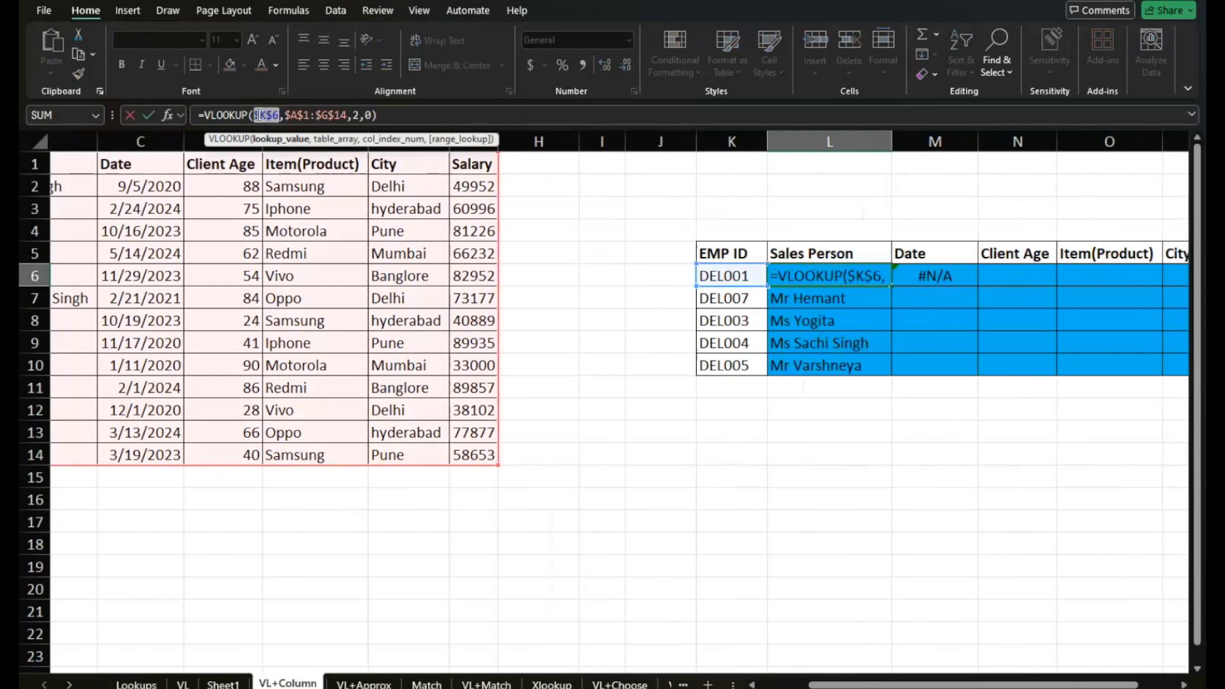
key("F4")
key("F4")
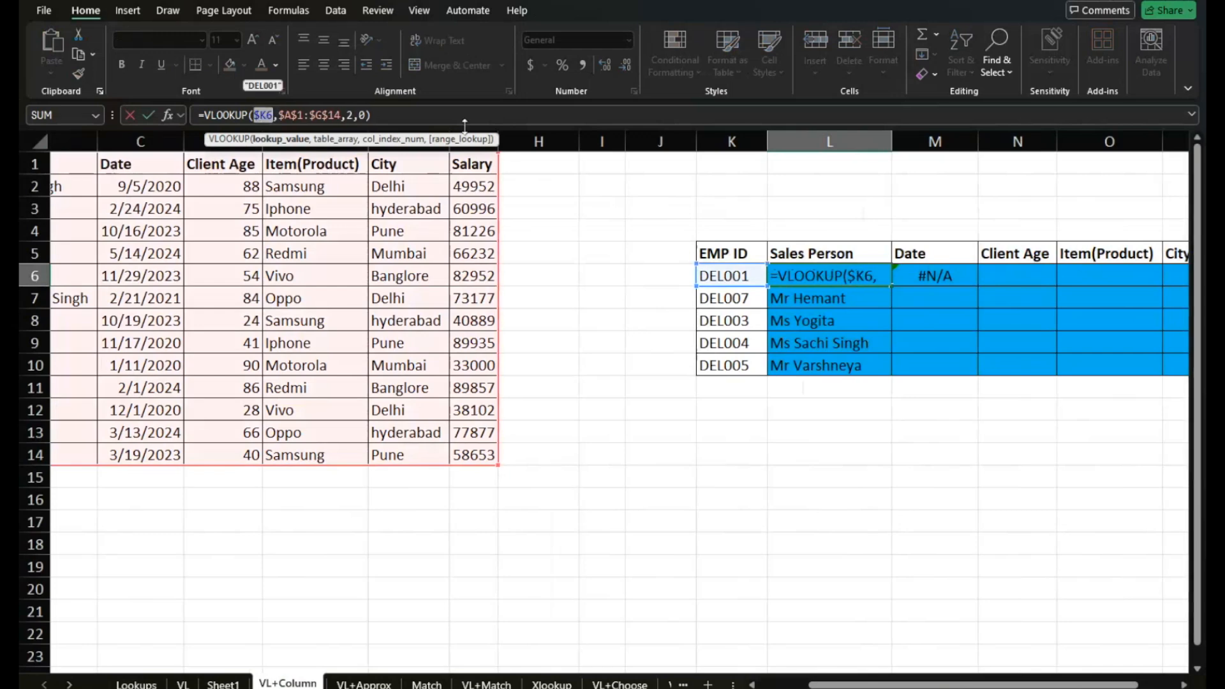
key("Return")
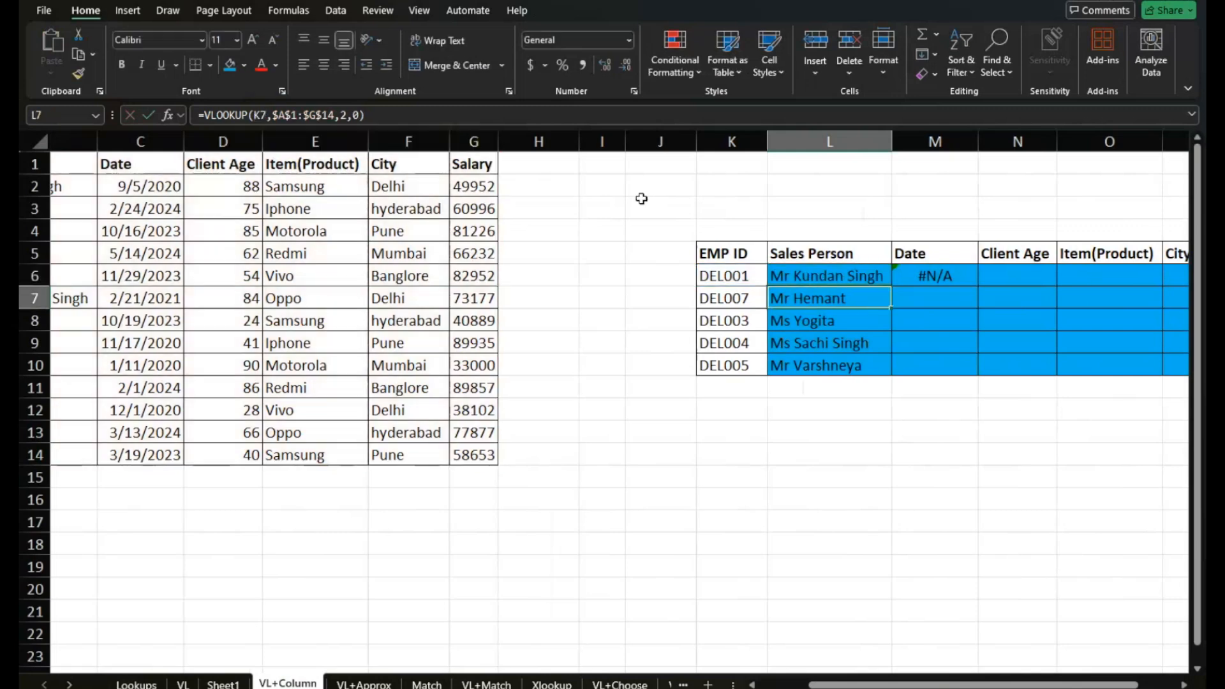
Copy the L6 formula with the locked lookup column into M6 and set its column index to 3
left_click(806, 279)
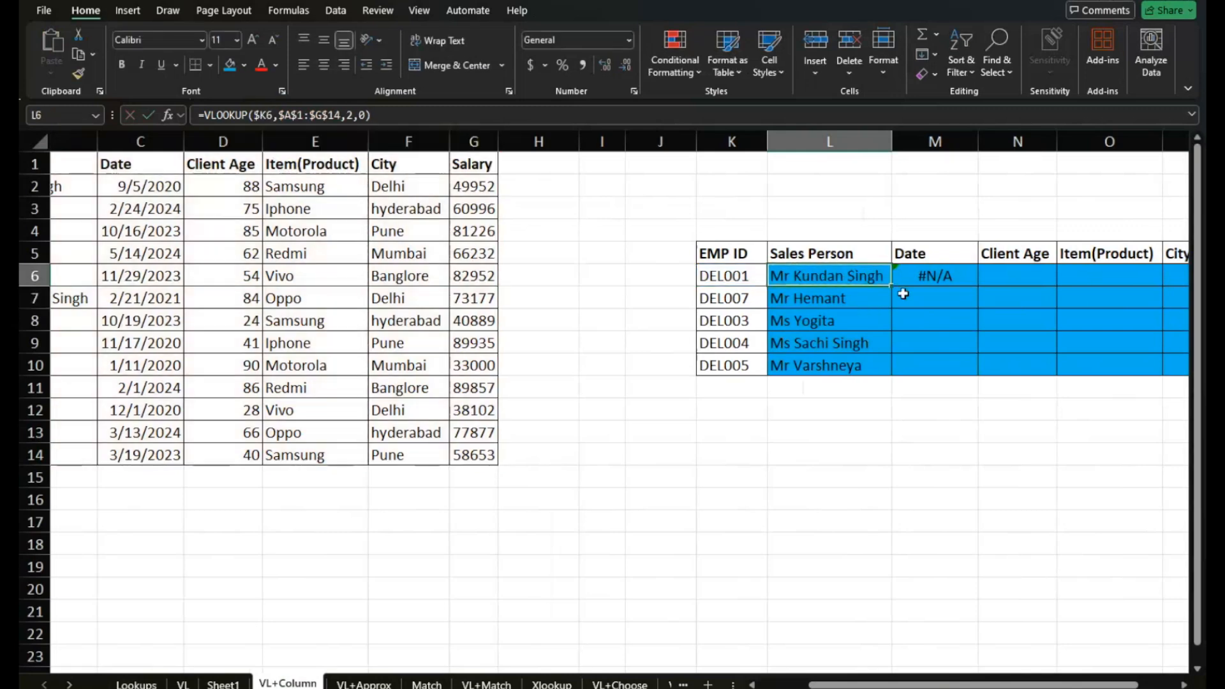
left_click_drag(892, 285, 968, 279)
left_click(953, 279)
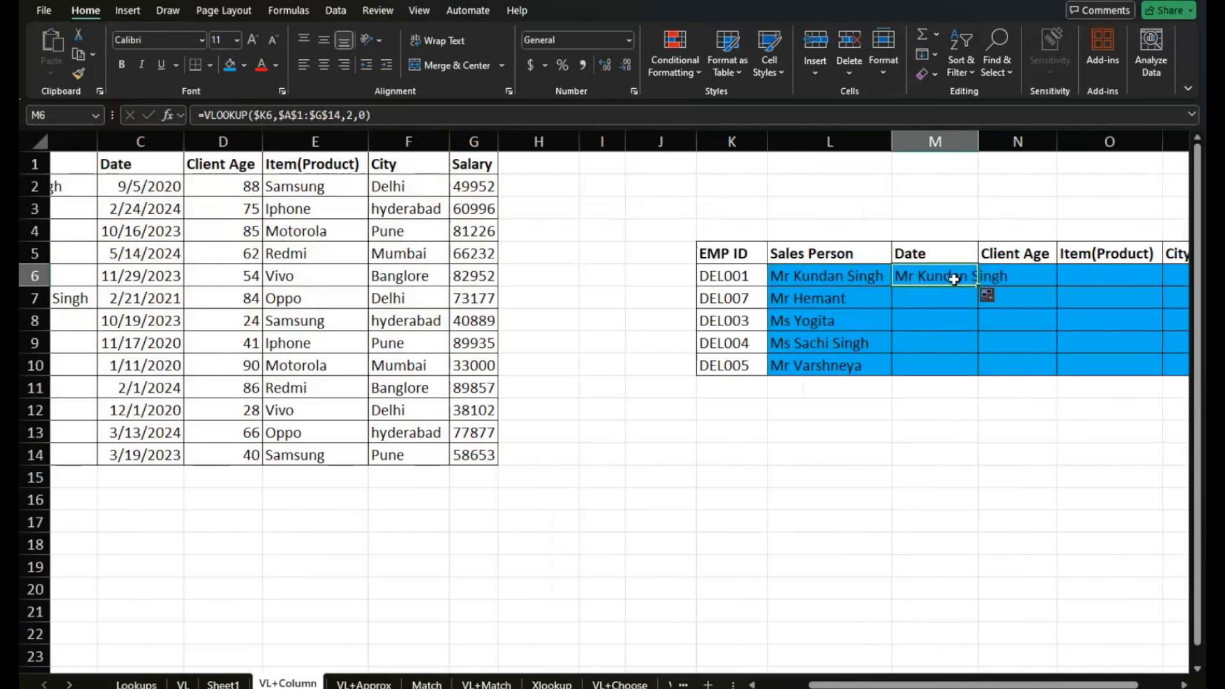
left_click(353, 114)
key("BackSpace")
type("3")
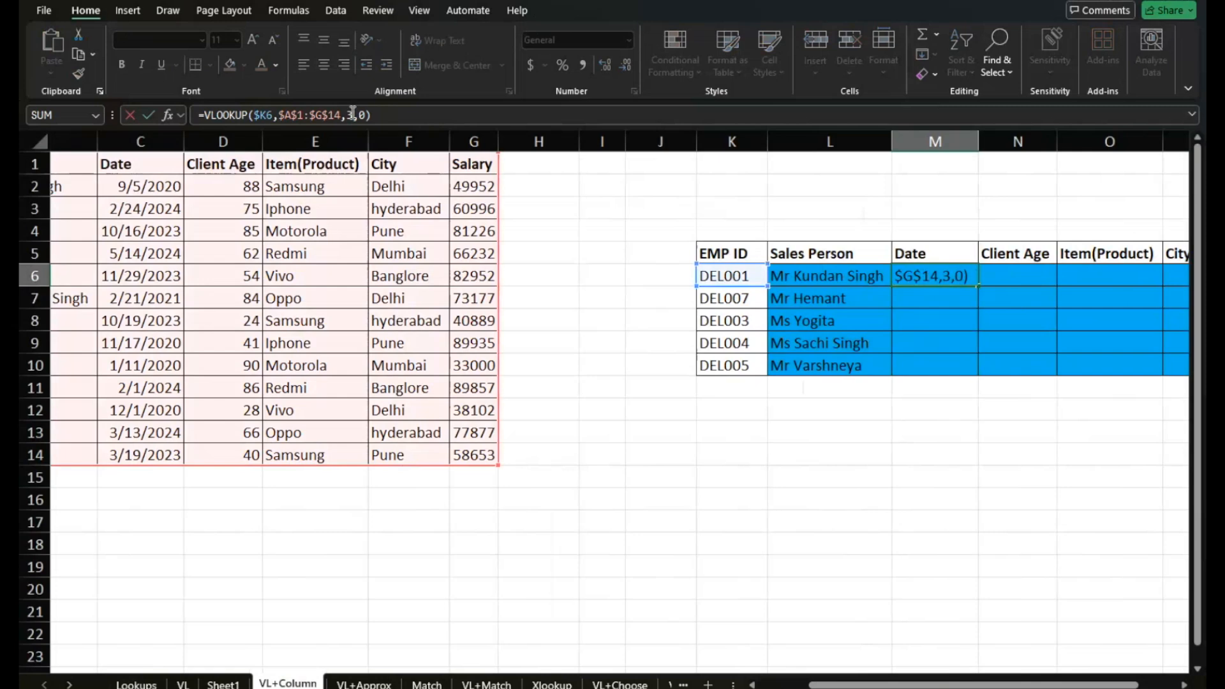
key("Return")
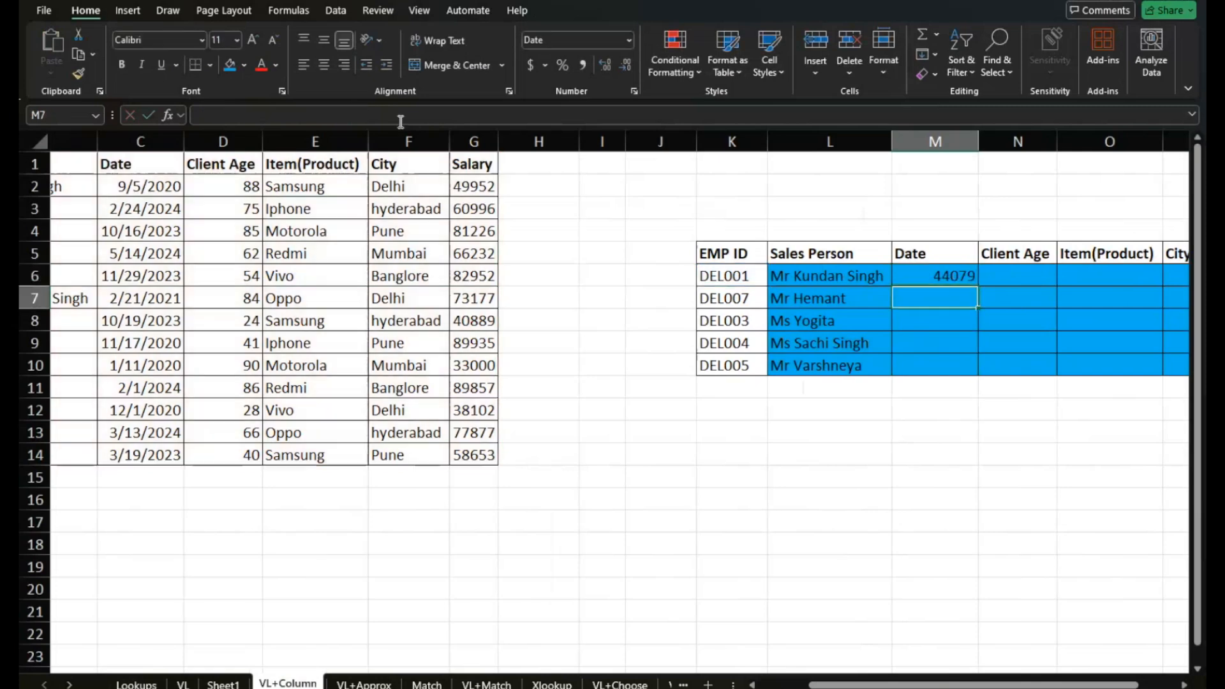
Copy the M6 VLOOKUP formula into Client Age cell N6 and set its column index to 4
left_click(956, 273)
scroll(956, 273, "left", 3)
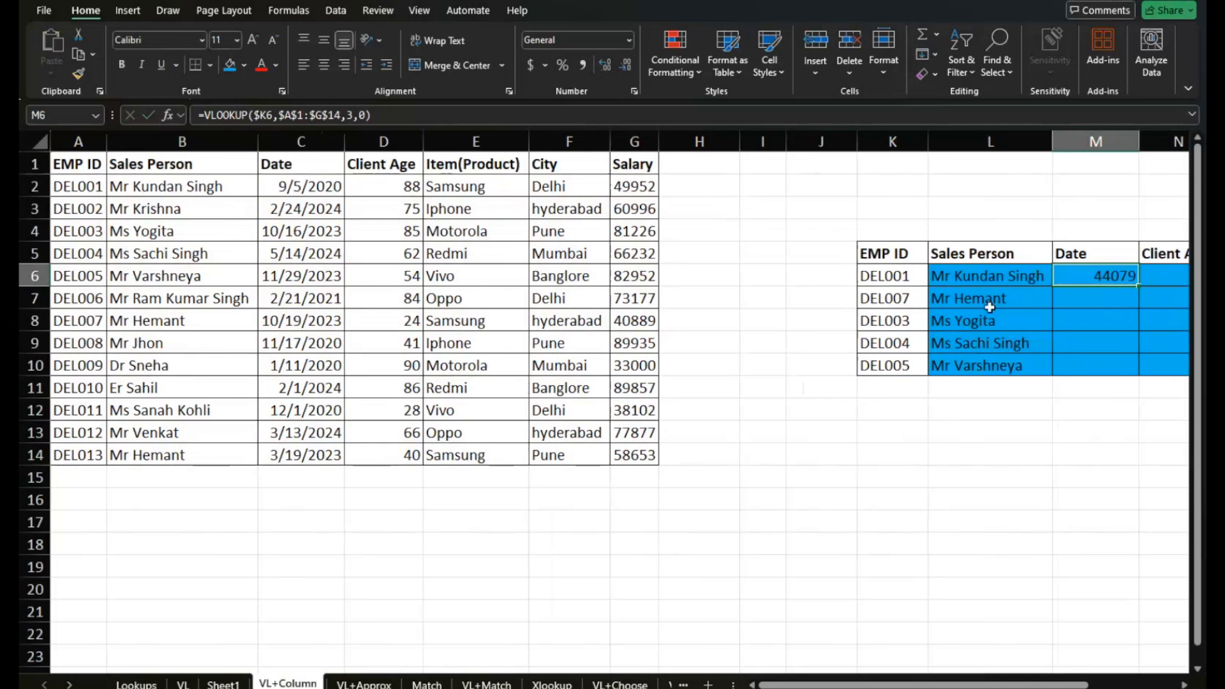
scroll(989, 308, "right", 3)
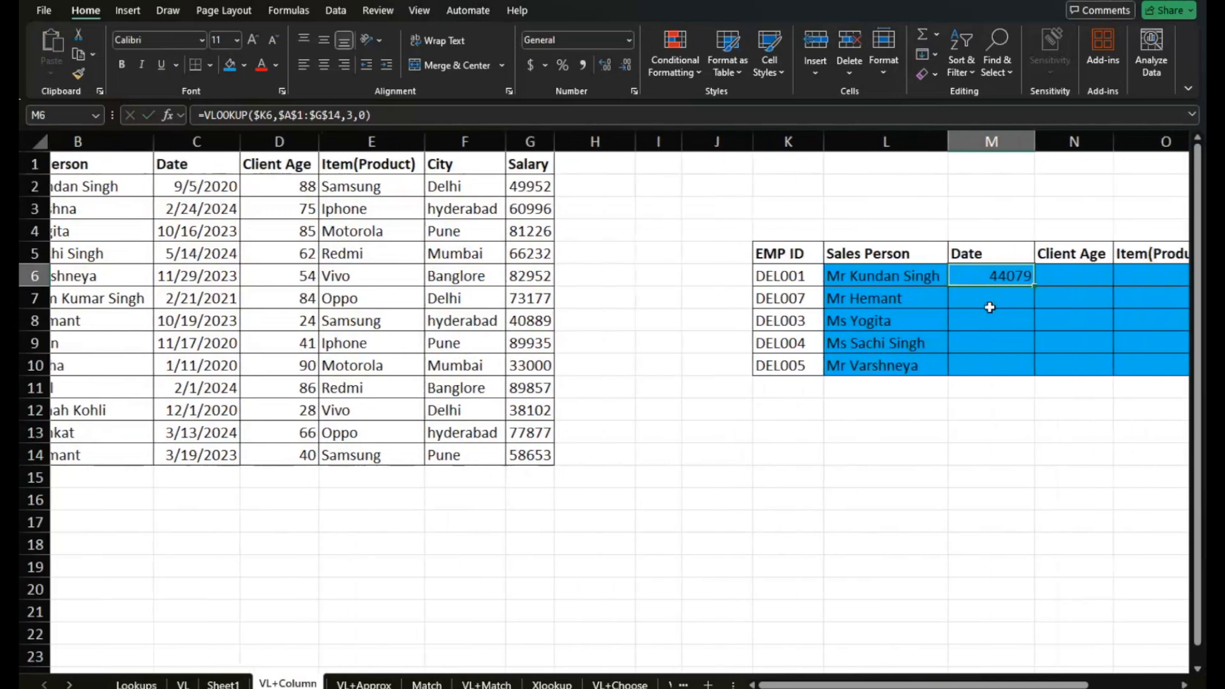
left_click_drag(1032, 274, 1099, 279)
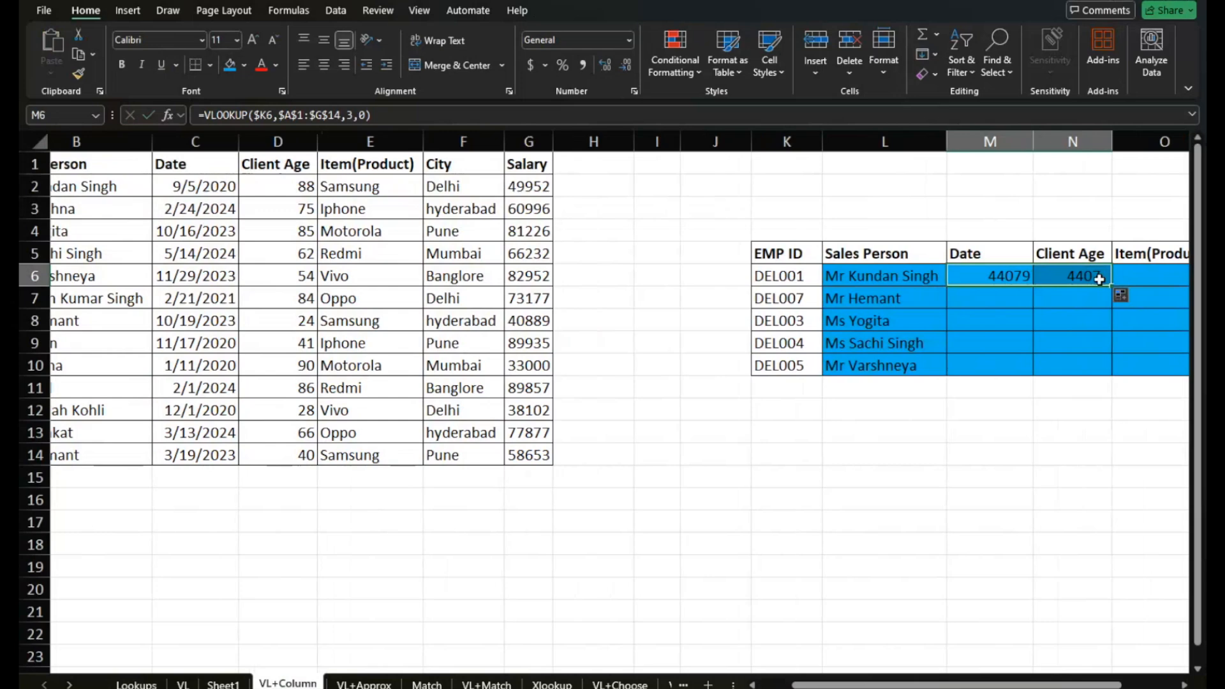
double_click(1099, 279)
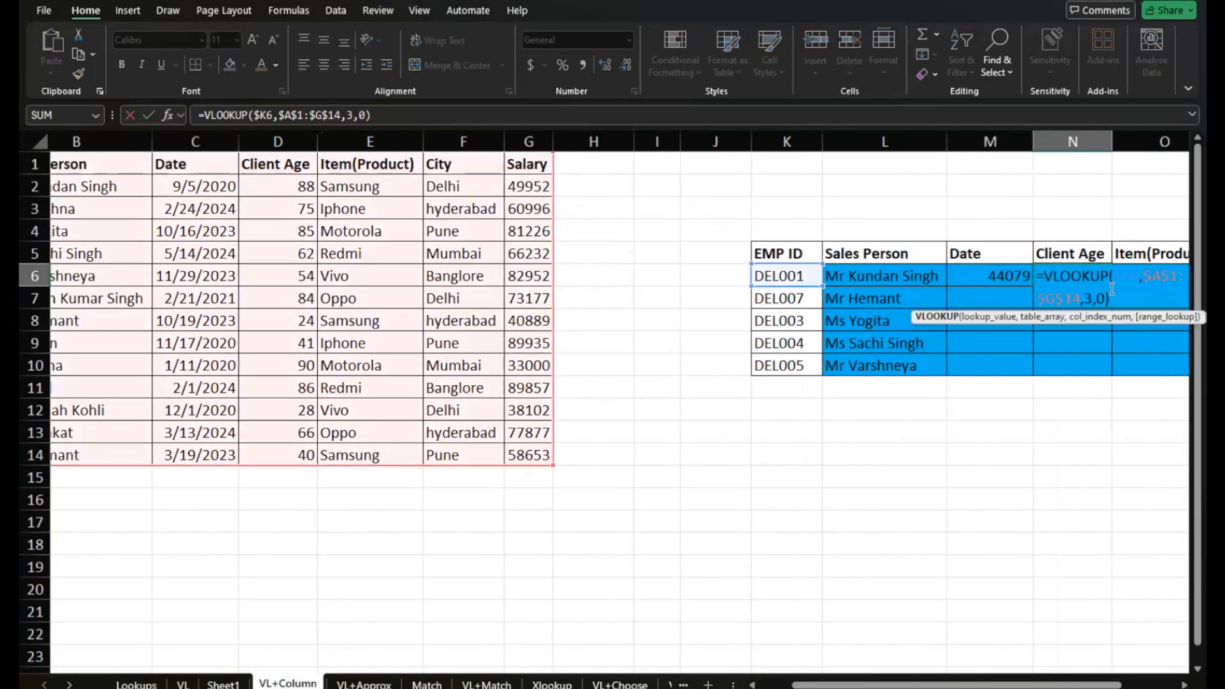
left_click(1088, 294)
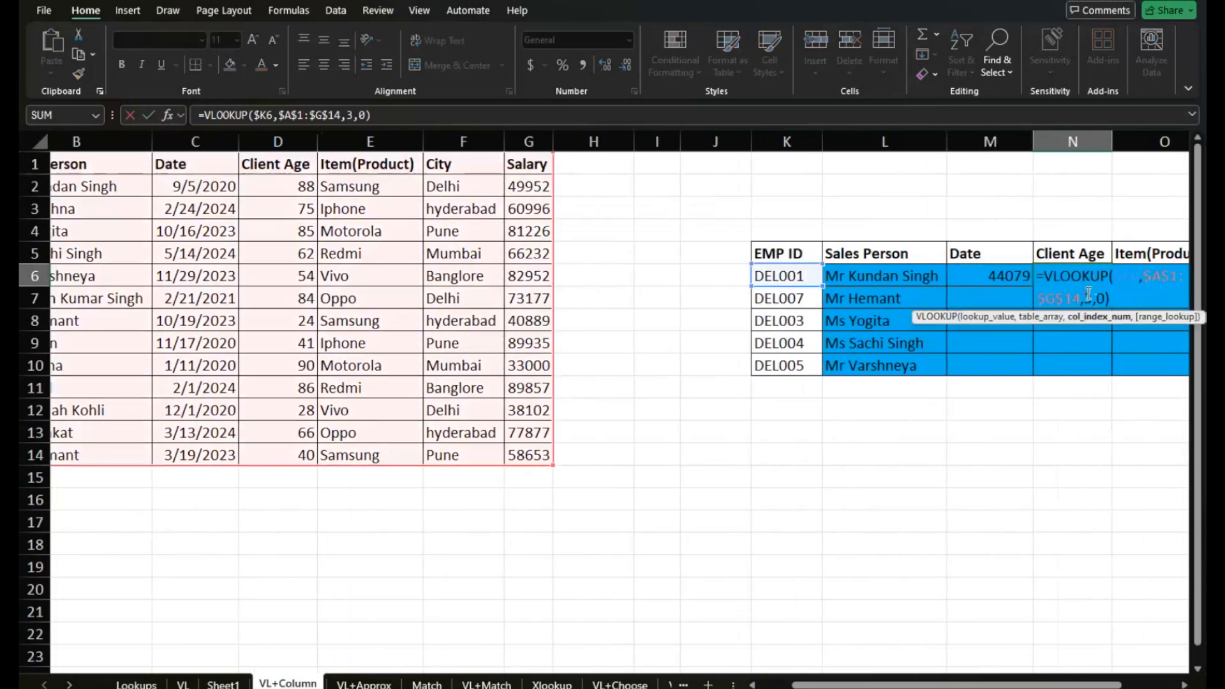
key("BackSpace")
type("4")
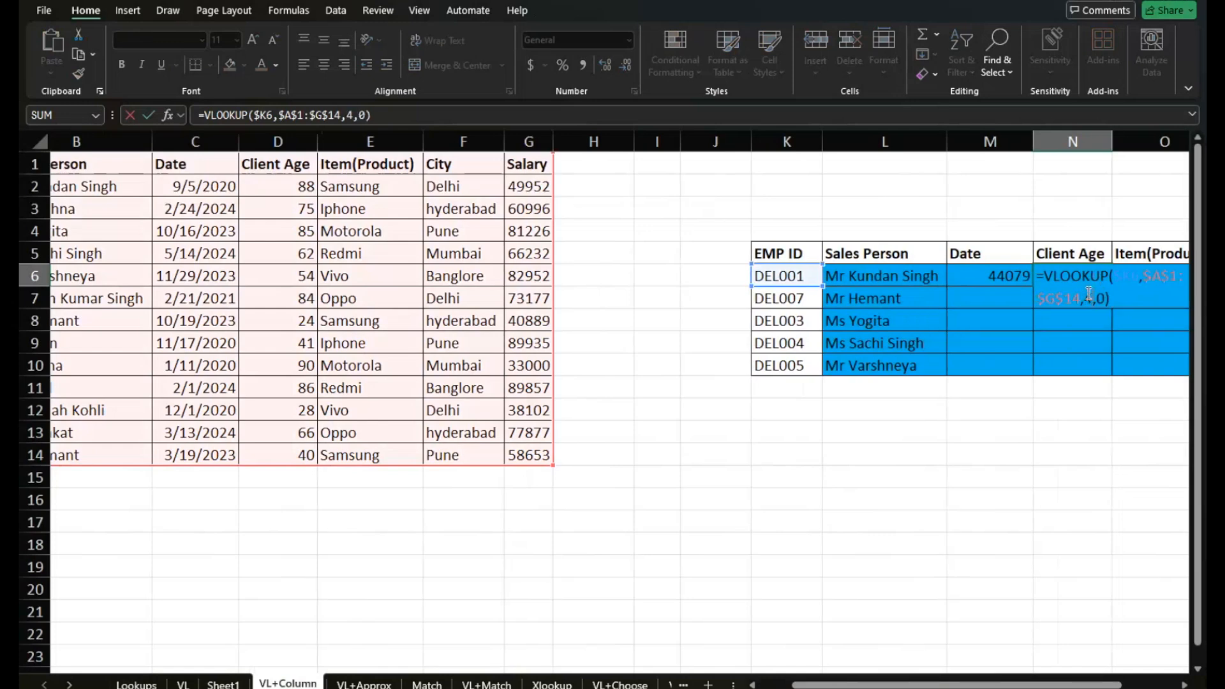
key("Return")
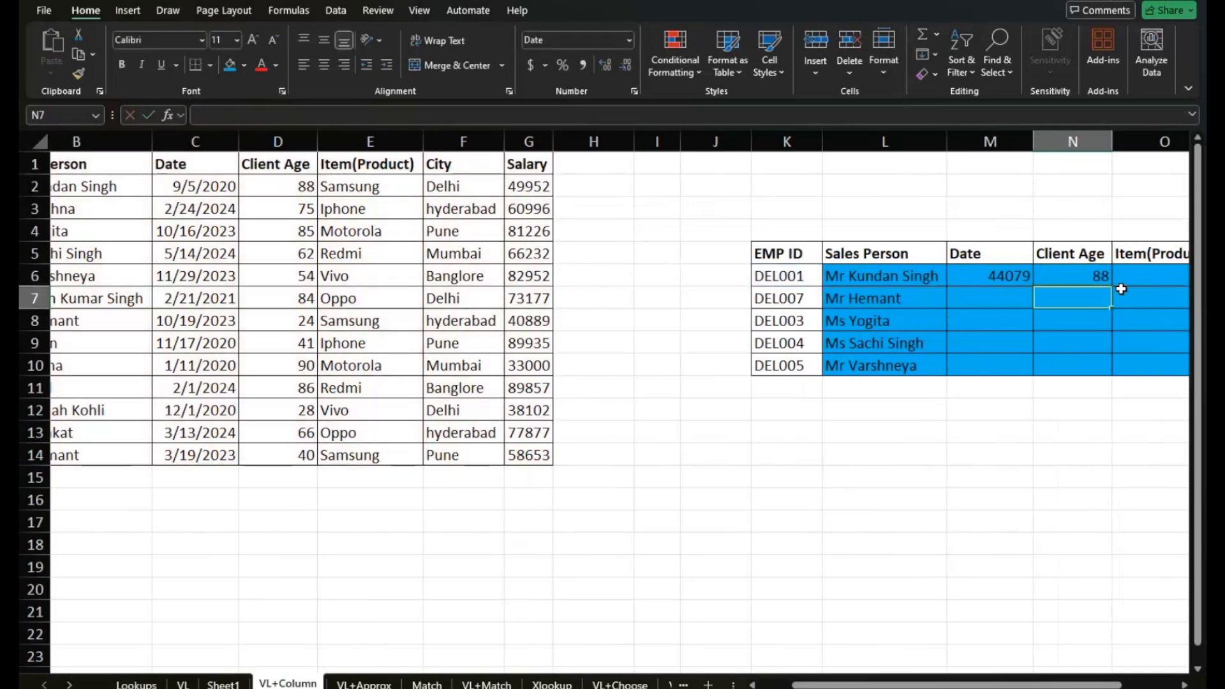
Compare the lookup value and the hard-coded column index numbers of the row 6 formulas across the result table's columns
left_click(780, 275)
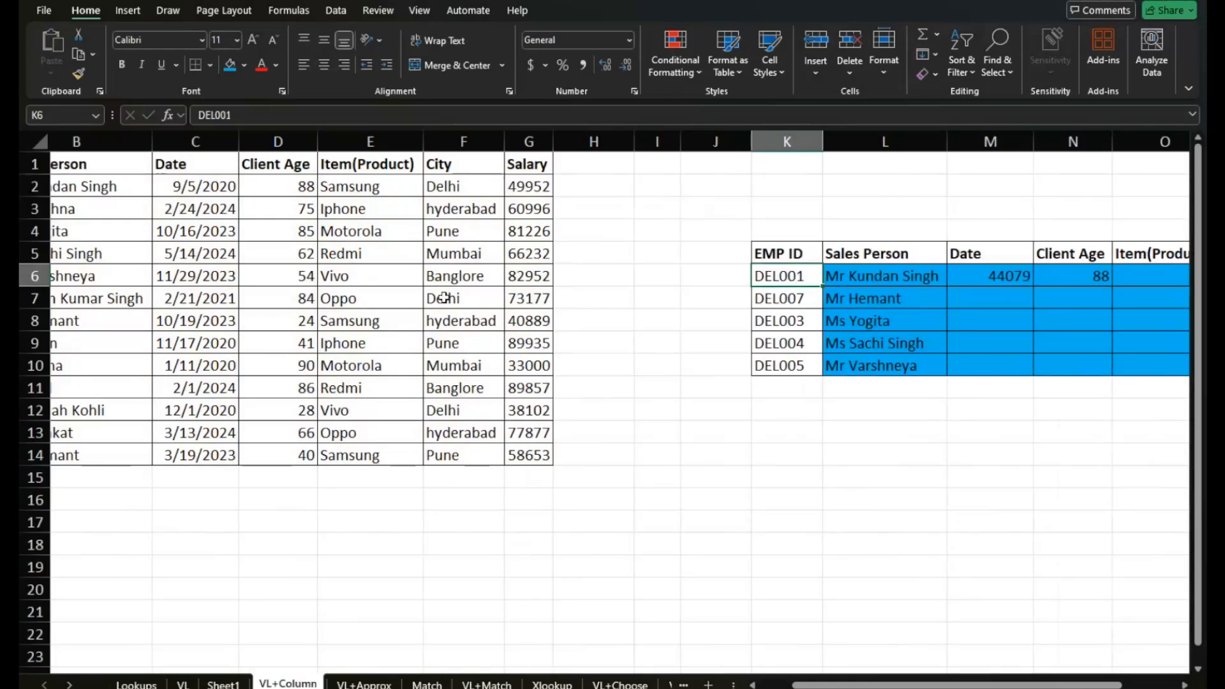
scroll(444, 298, "left", 2)
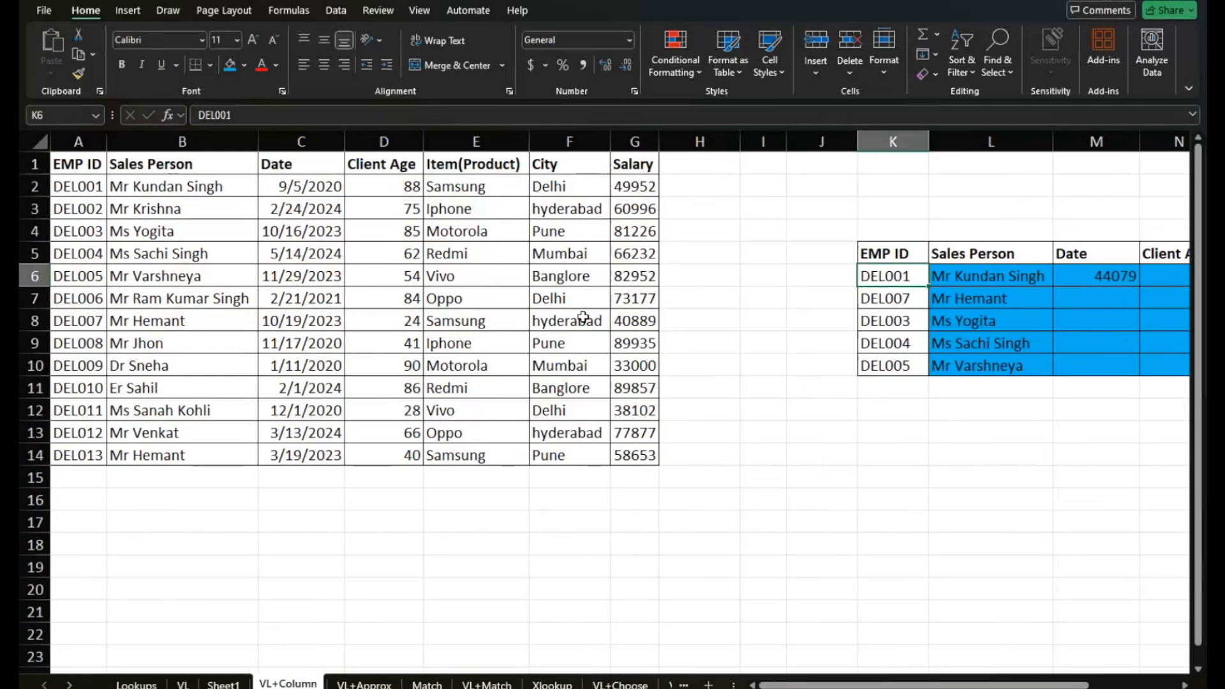
scroll(895, 317, "right", 5)
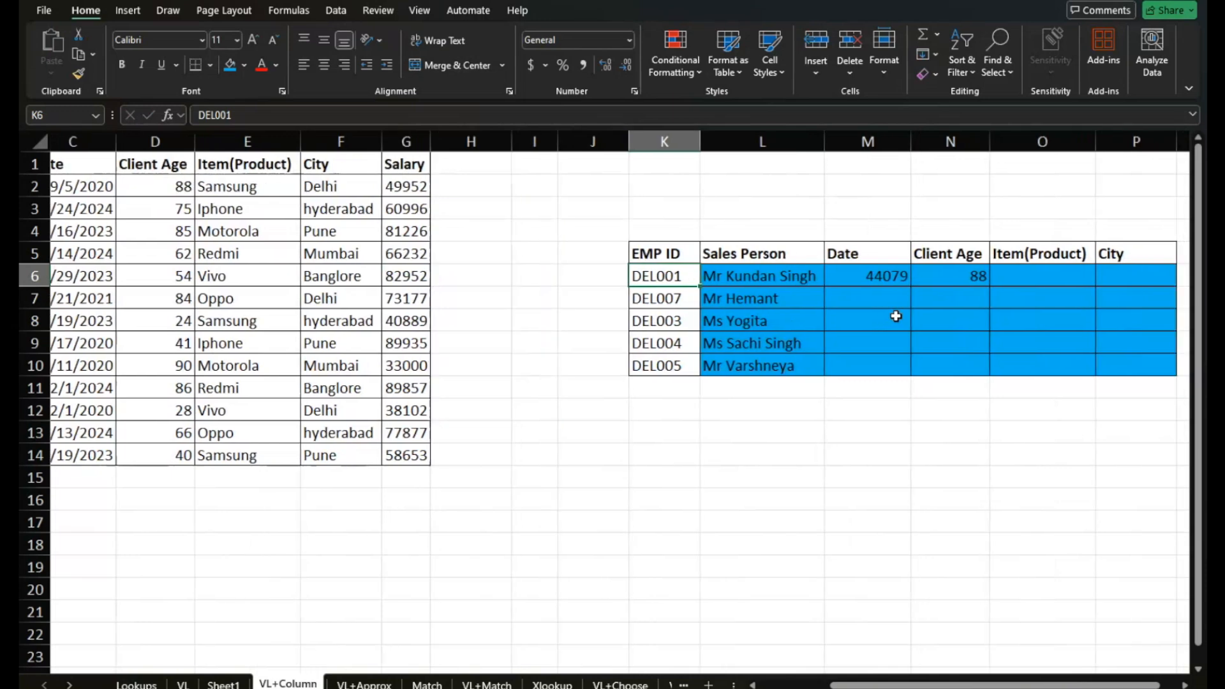
left_click(979, 277)
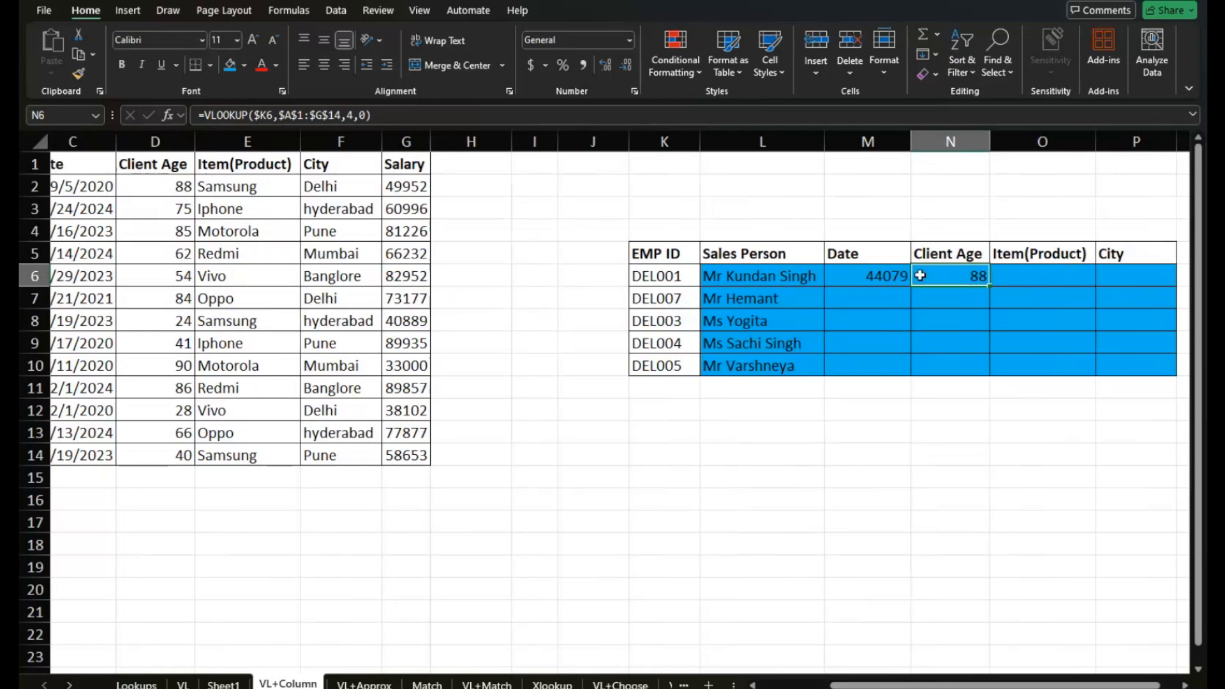
left_click(744, 282)
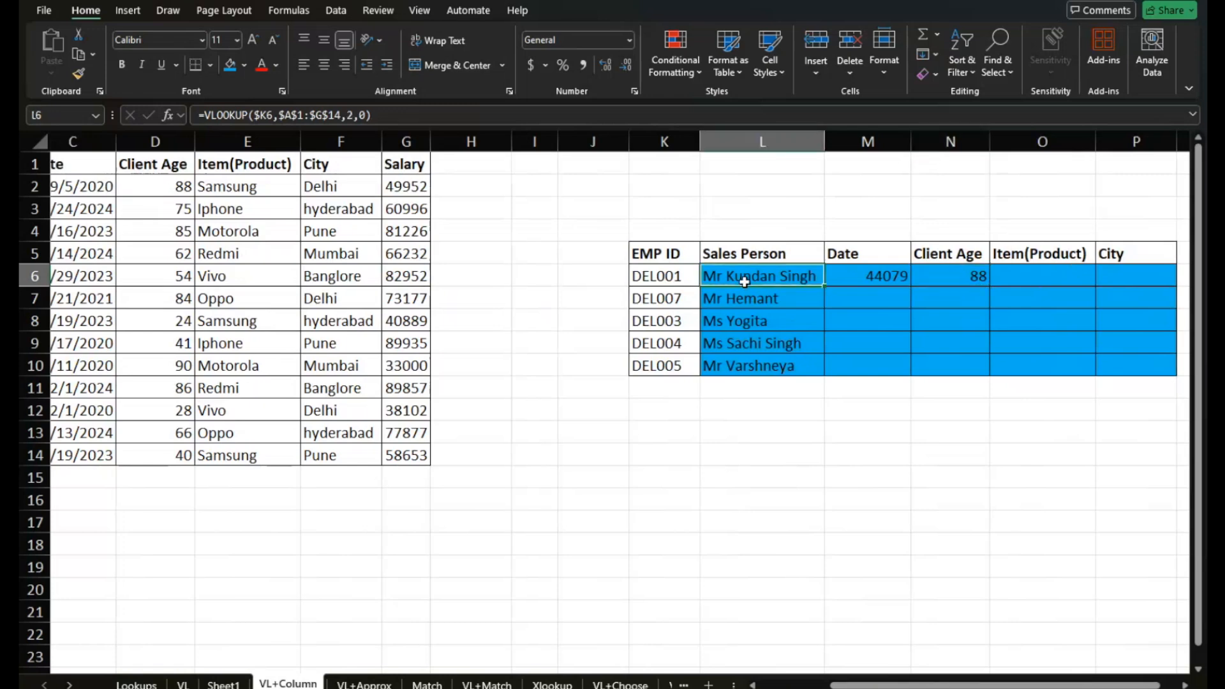
left_click(900, 274)
left_click(966, 275)
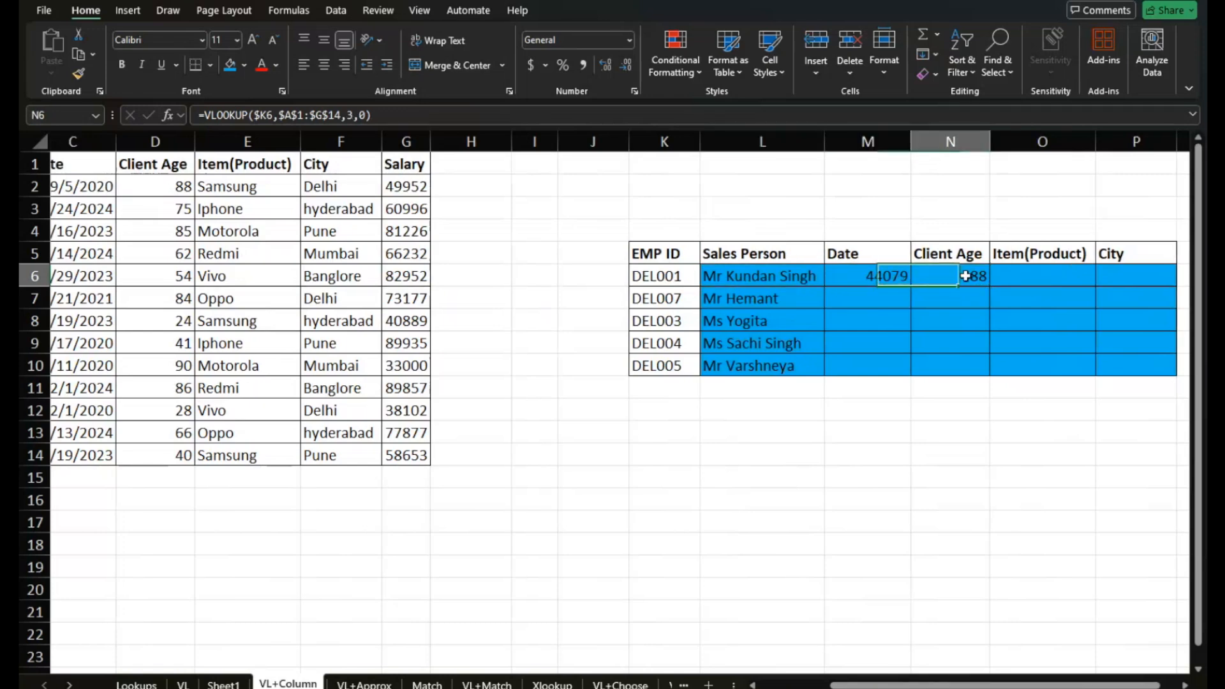
left_click(1020, 283)
left_click(1121, 273)
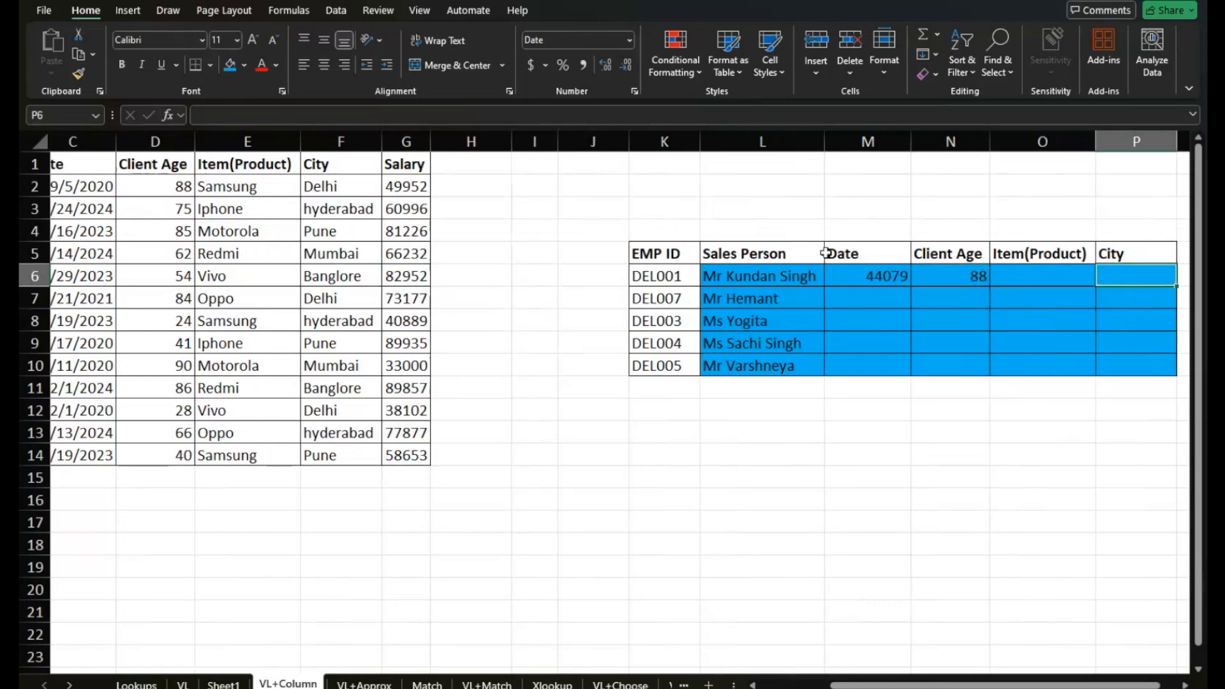
Replace the column index in the L6 VLOOKUP with COLUMN(B1), referencing the Sales Person header
double_click(791, 275)
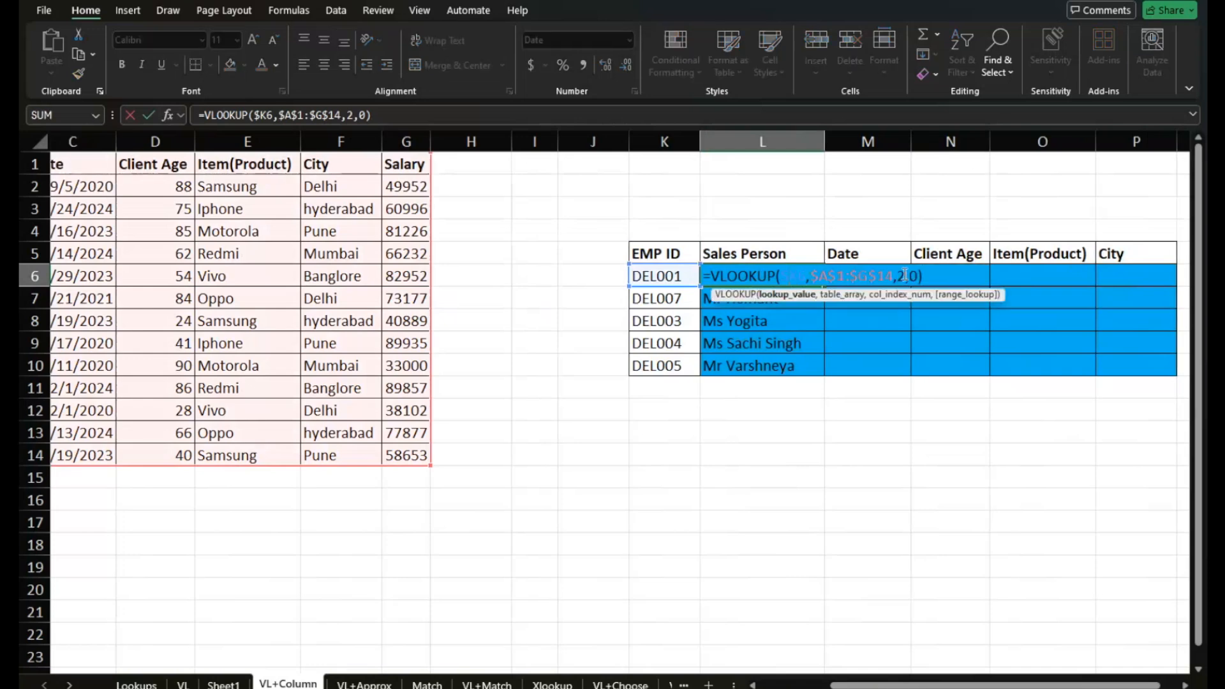
left_click(905, 275)
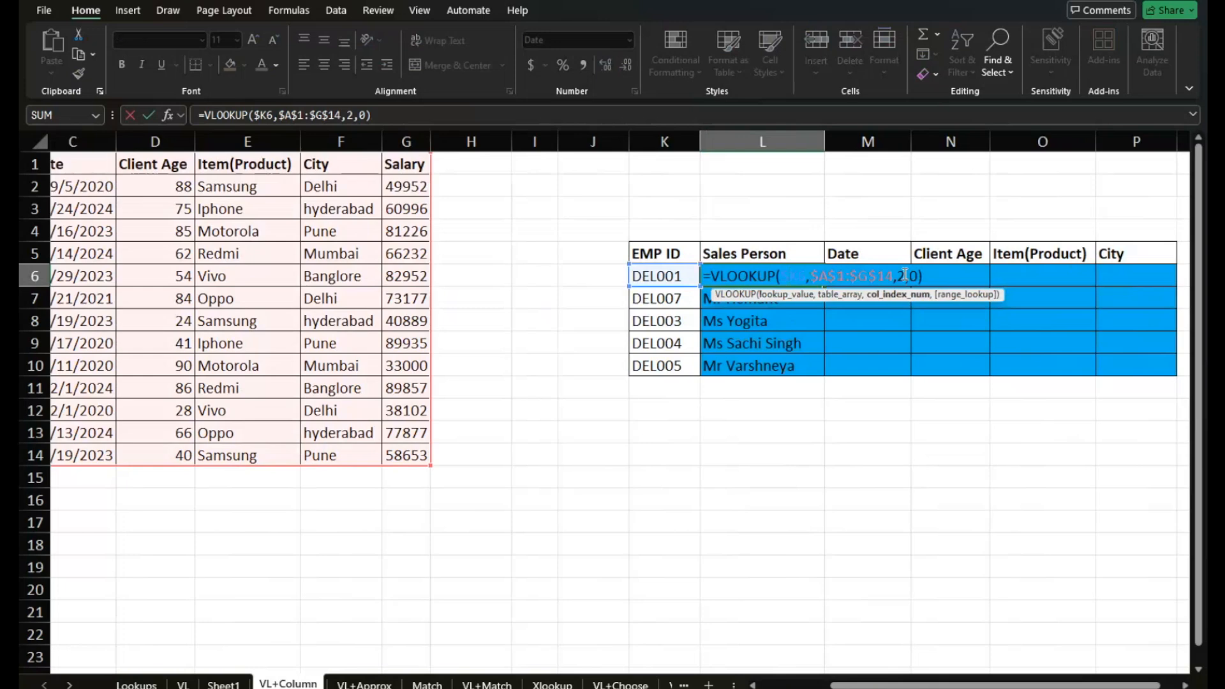
key("BackSpace")
type("col")
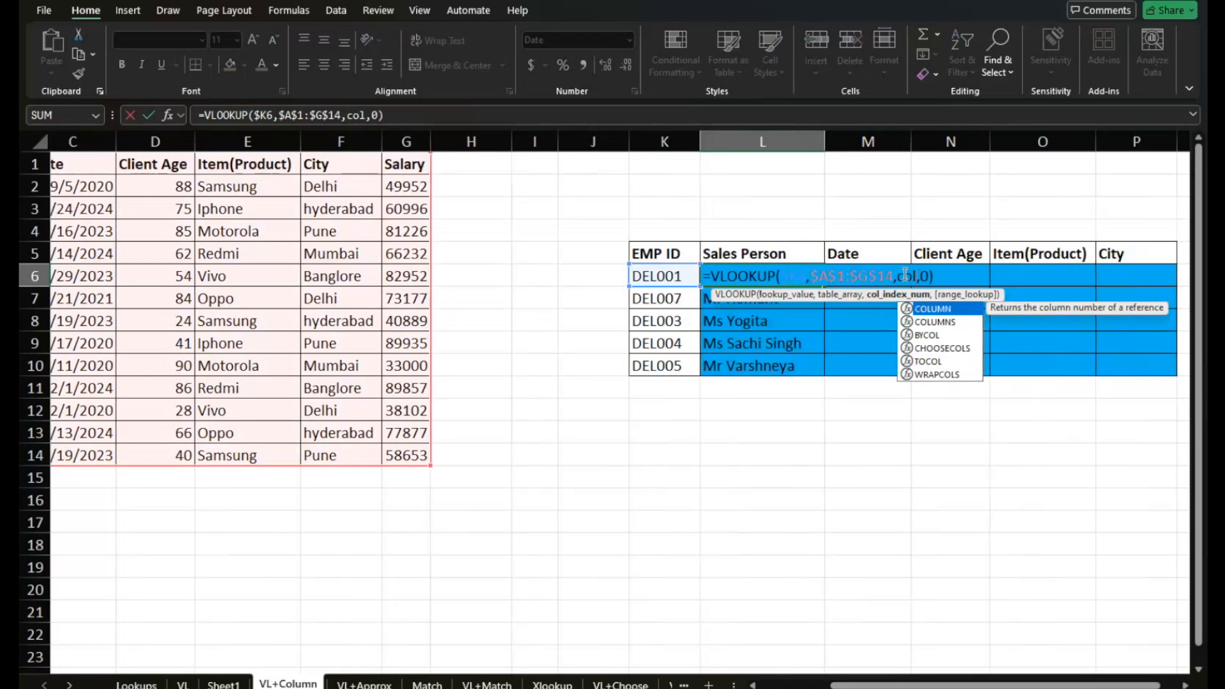
type("umn")
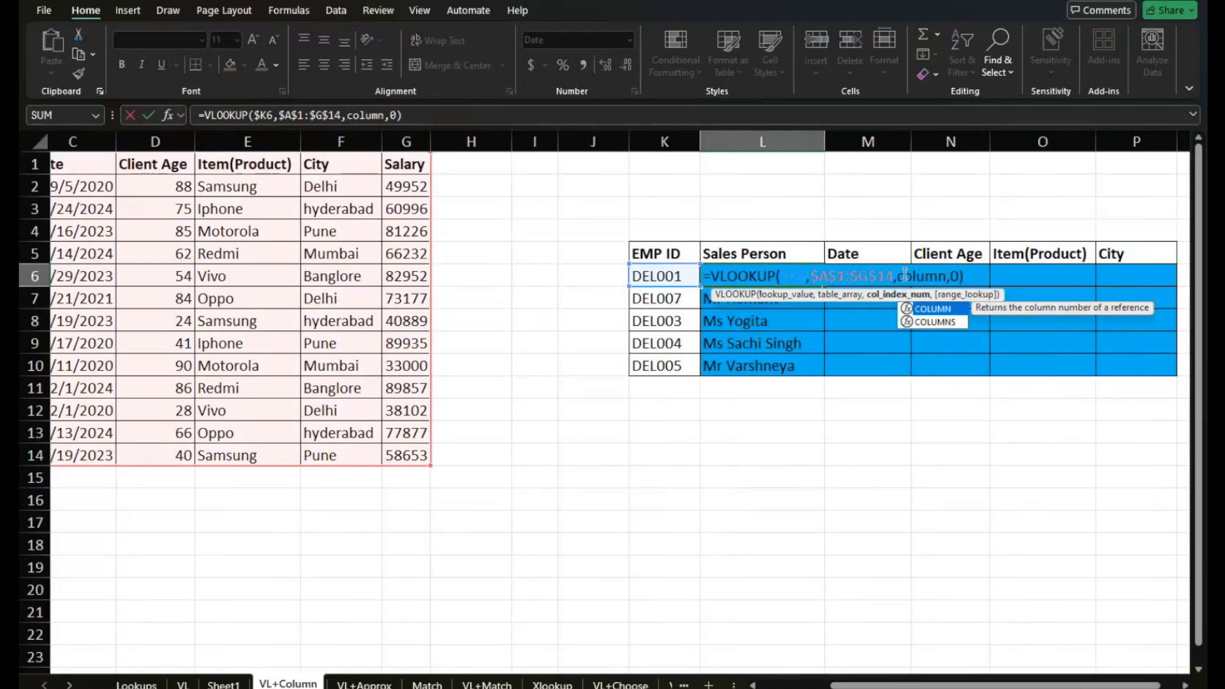
type("(")
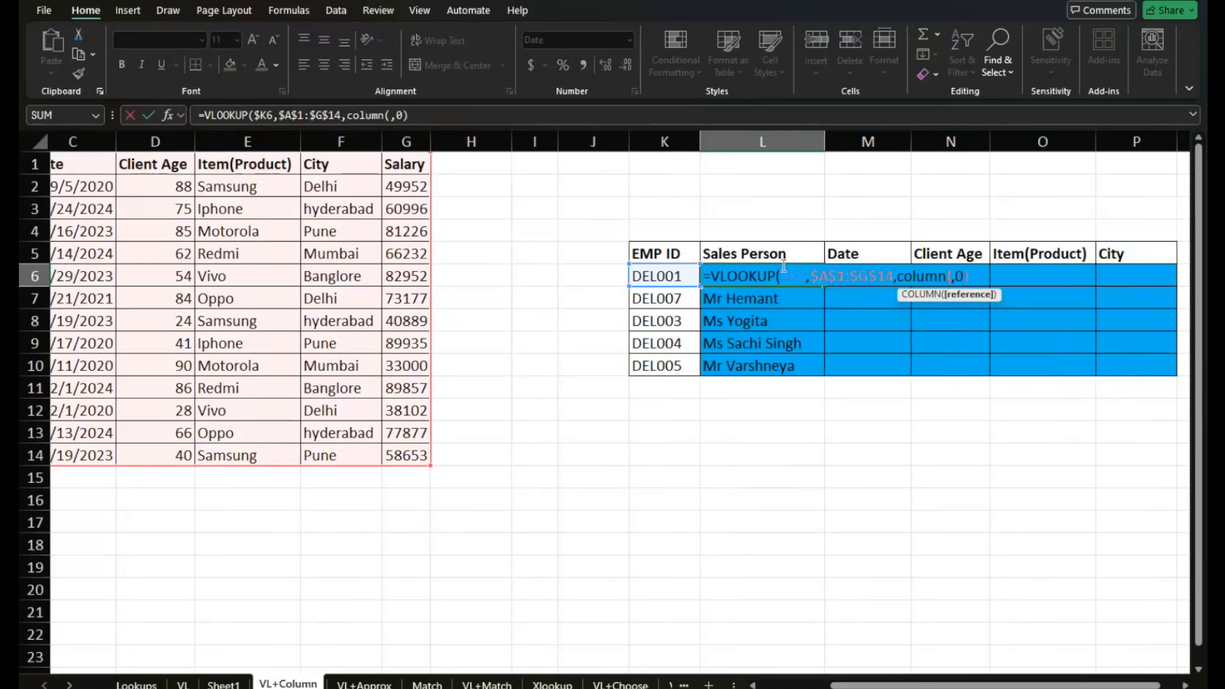
scroll(474, 263, "left", 4)
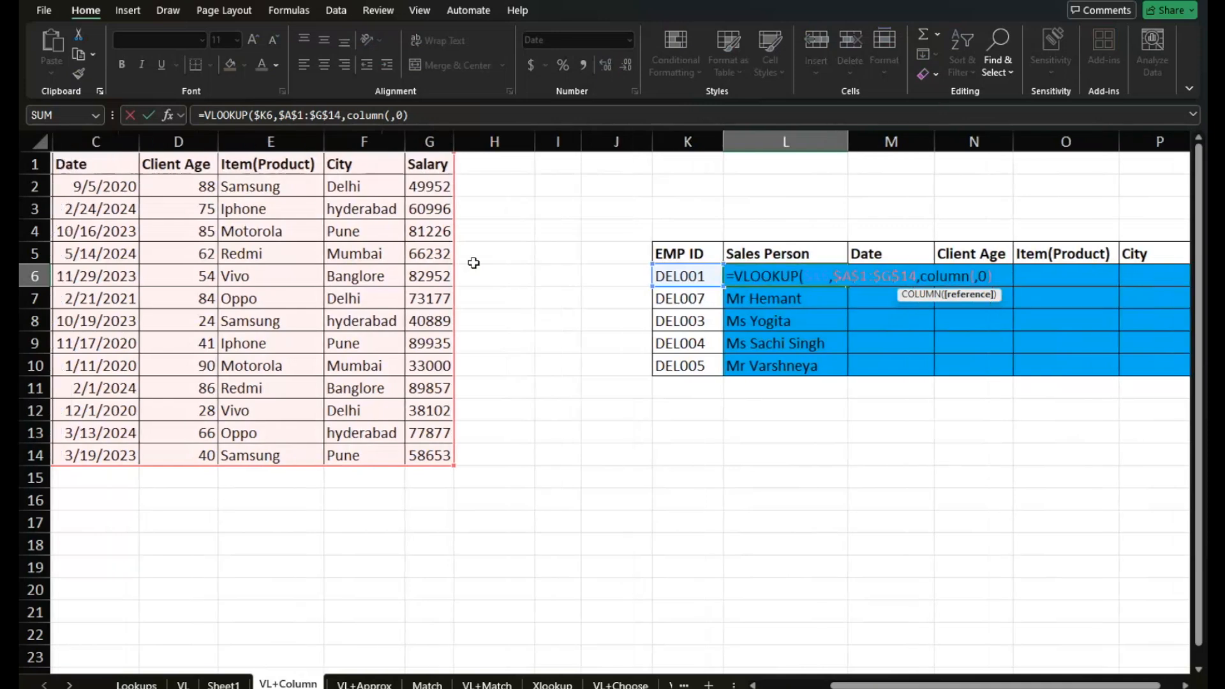
left_click(184, 141)
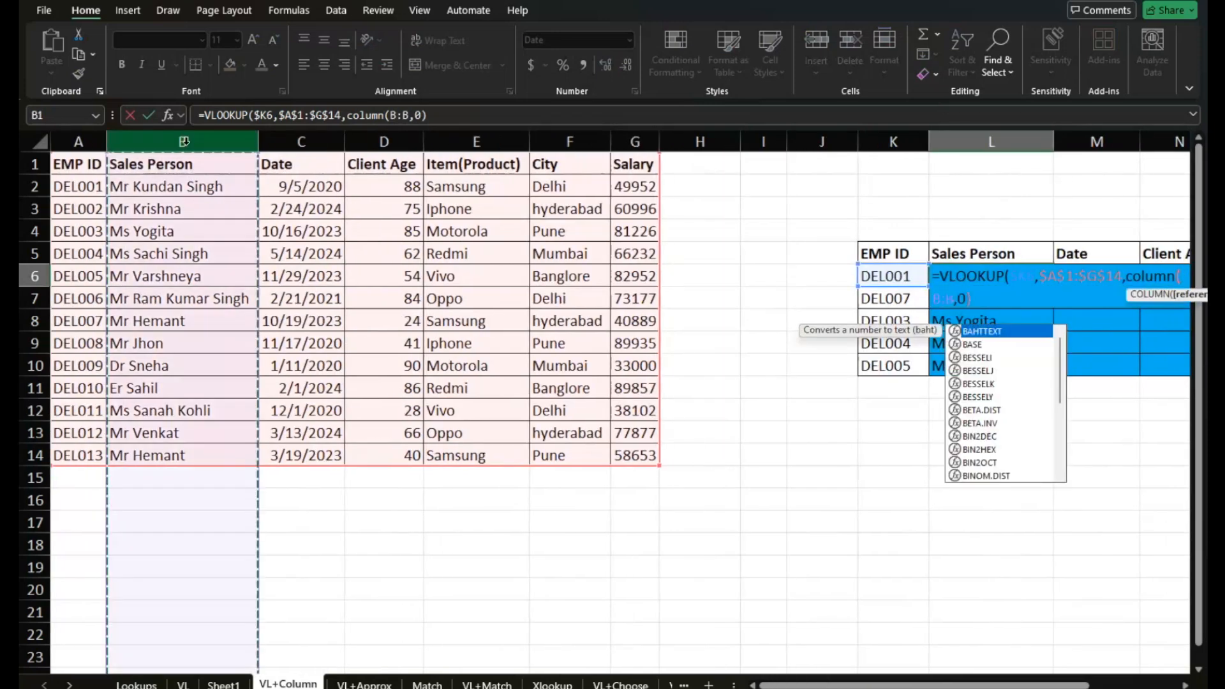
left_click(181, 164)
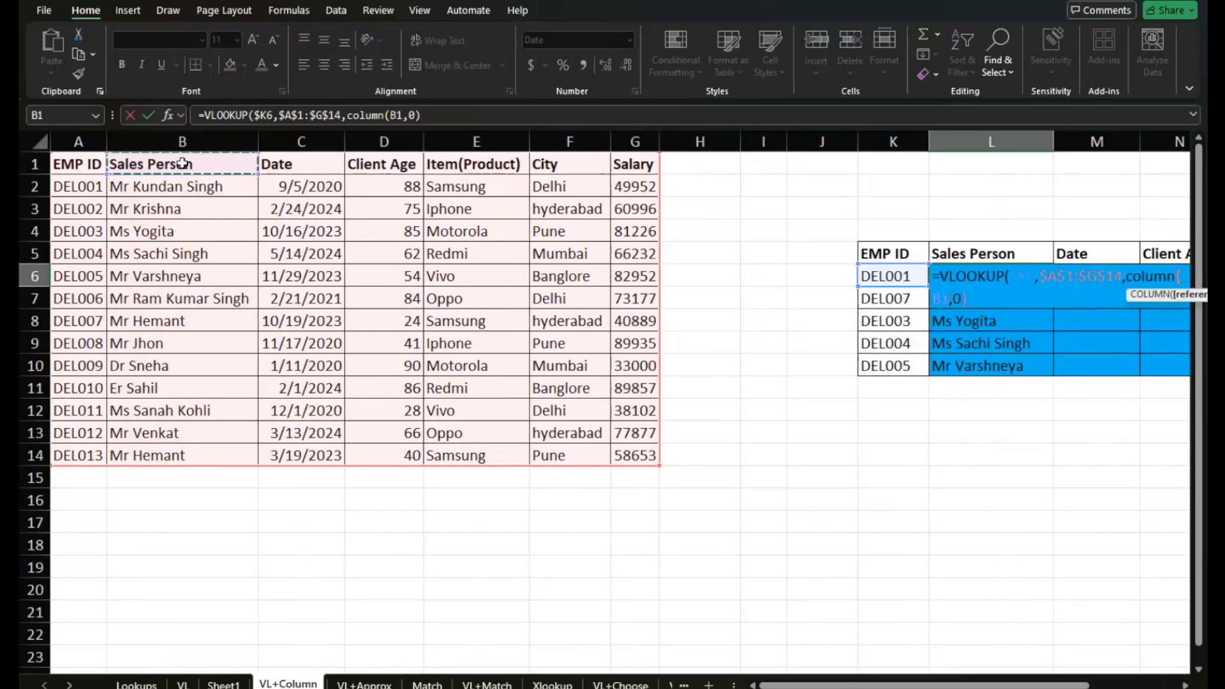
type(")")
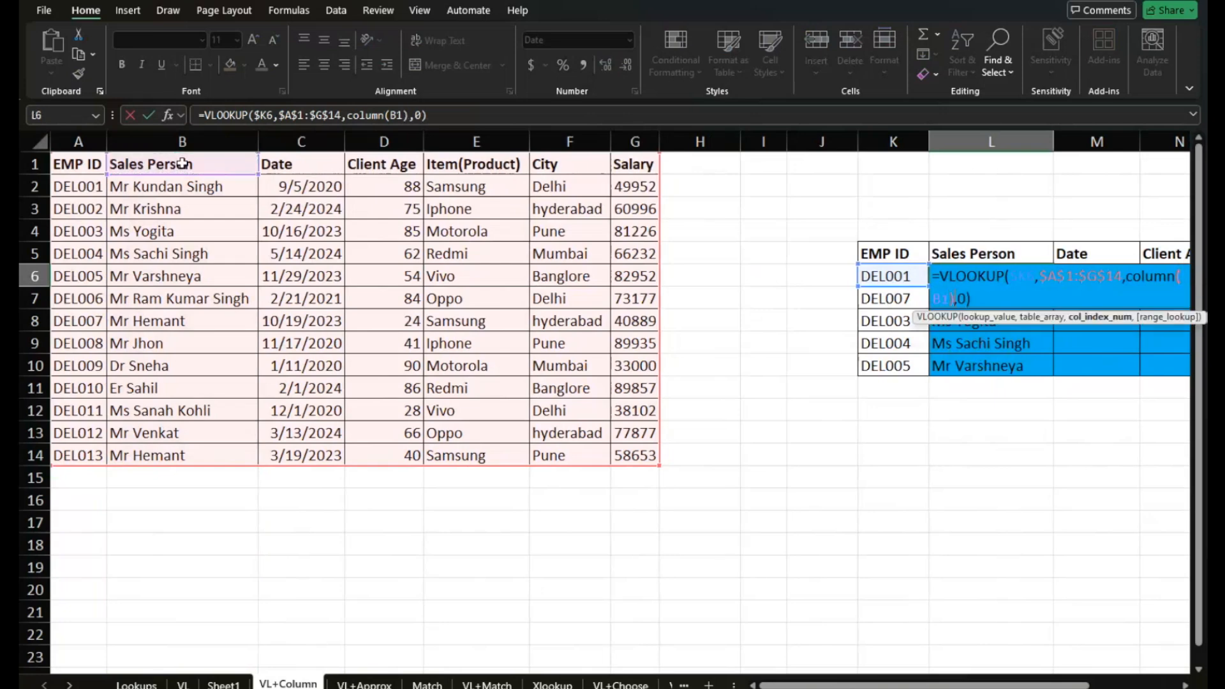
key("Return")
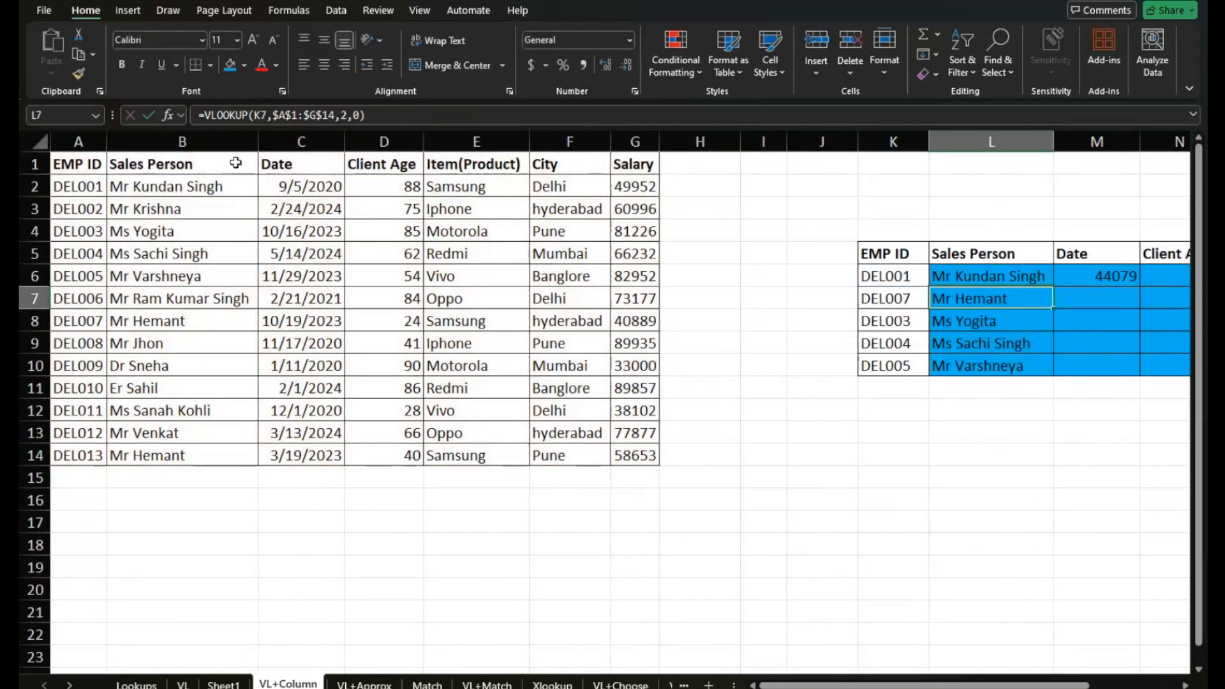
Copy the L6 formula across into Date cell M6 and Client Age cell N6, checking the COLUMN reference in each
scroll(951, 317, "right", 4)
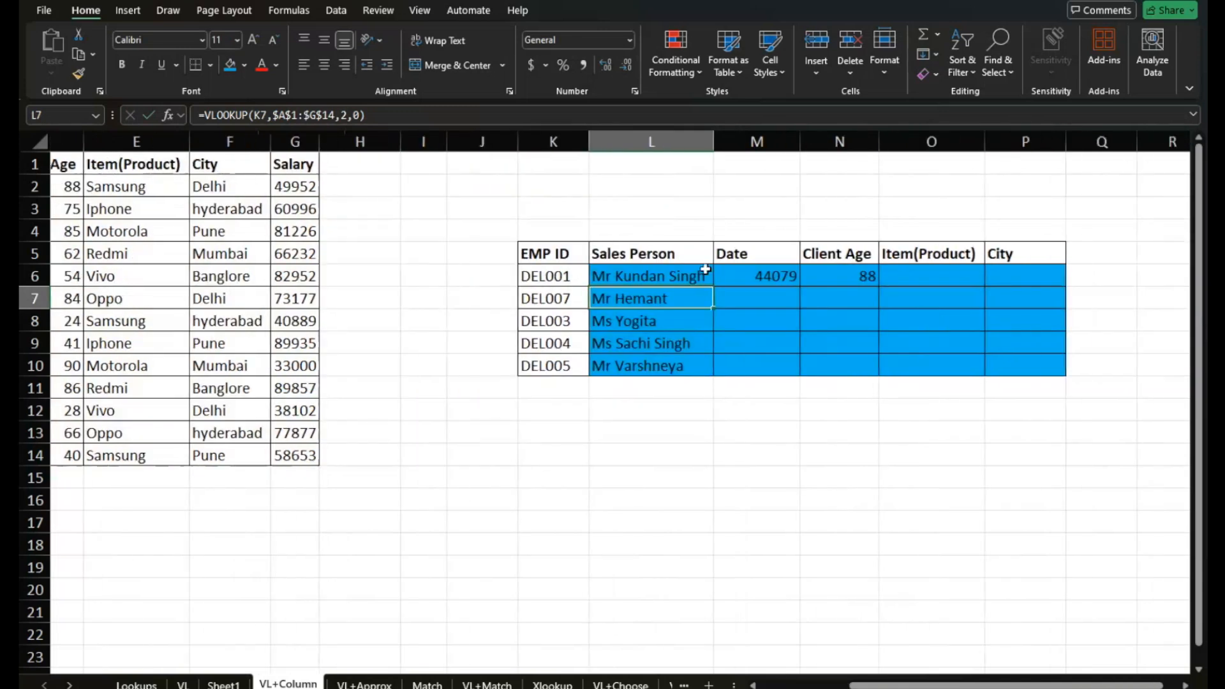
left_click(676, 282)
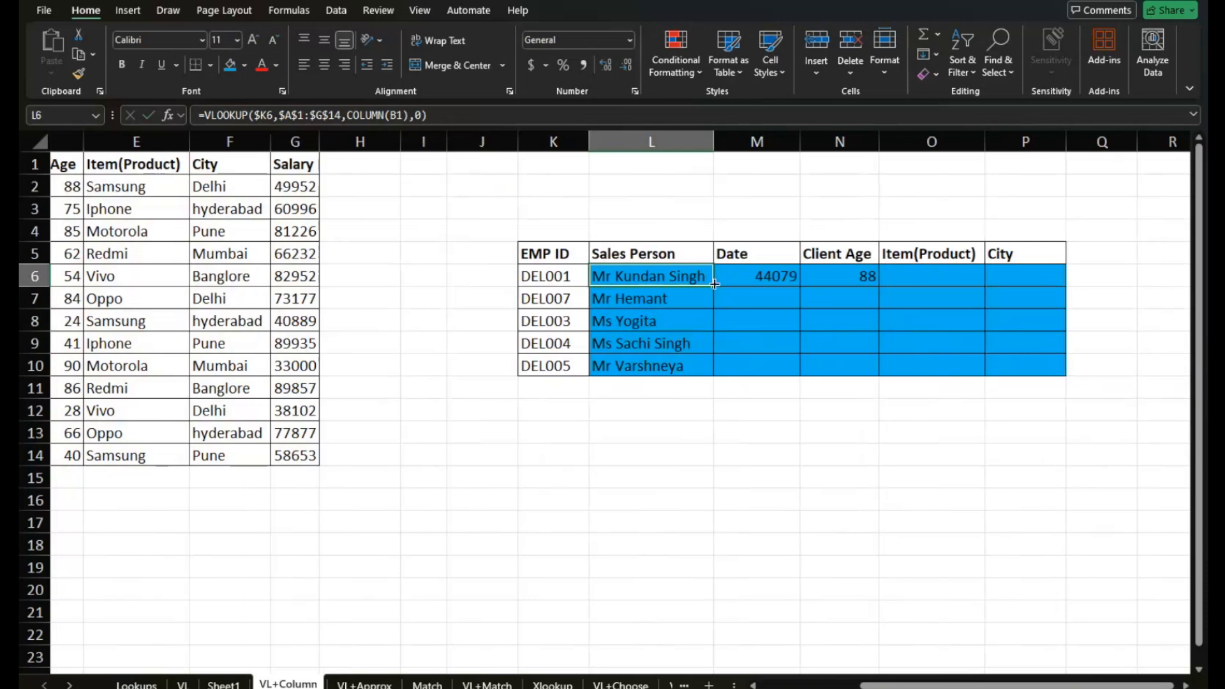
left_click_drag(714, 284, 810, 276)
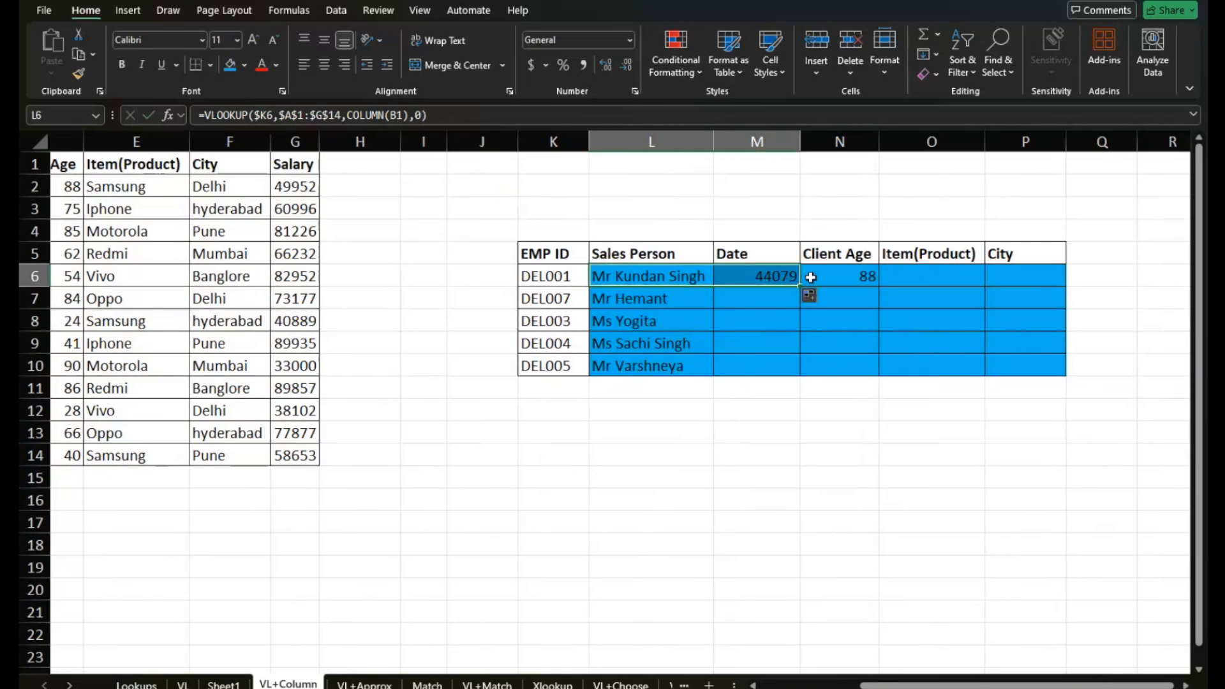
left_click(783, 277)
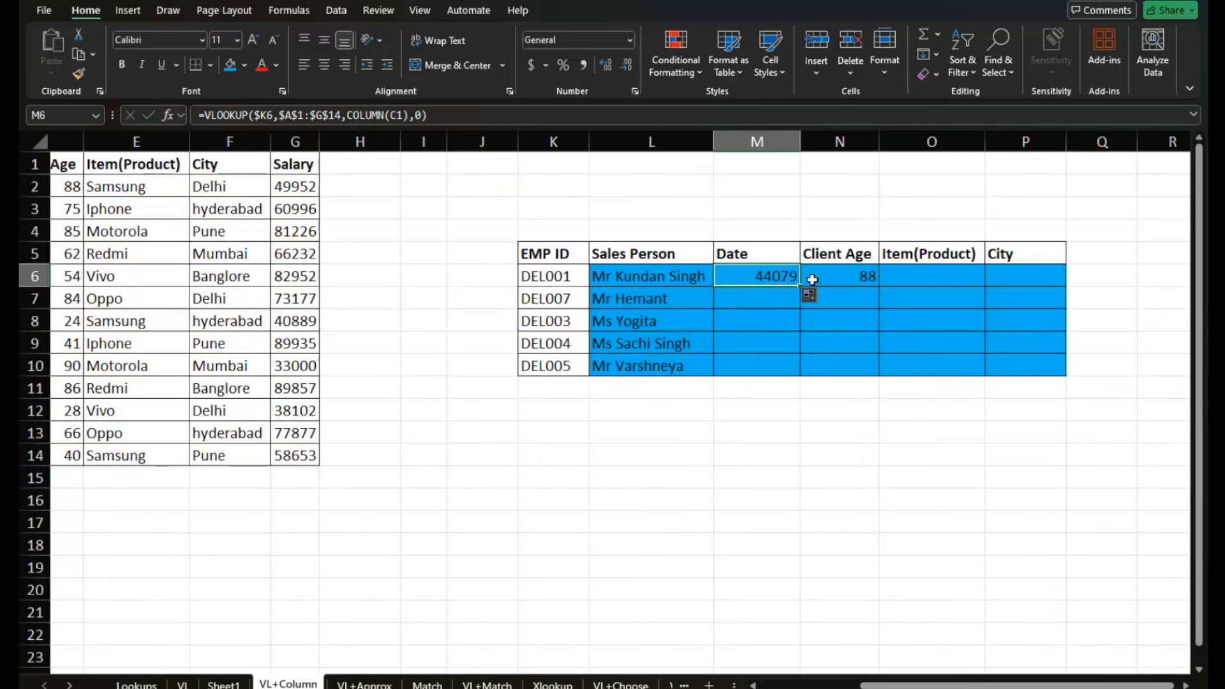
left_click_drag(828, 283, 869, 282)
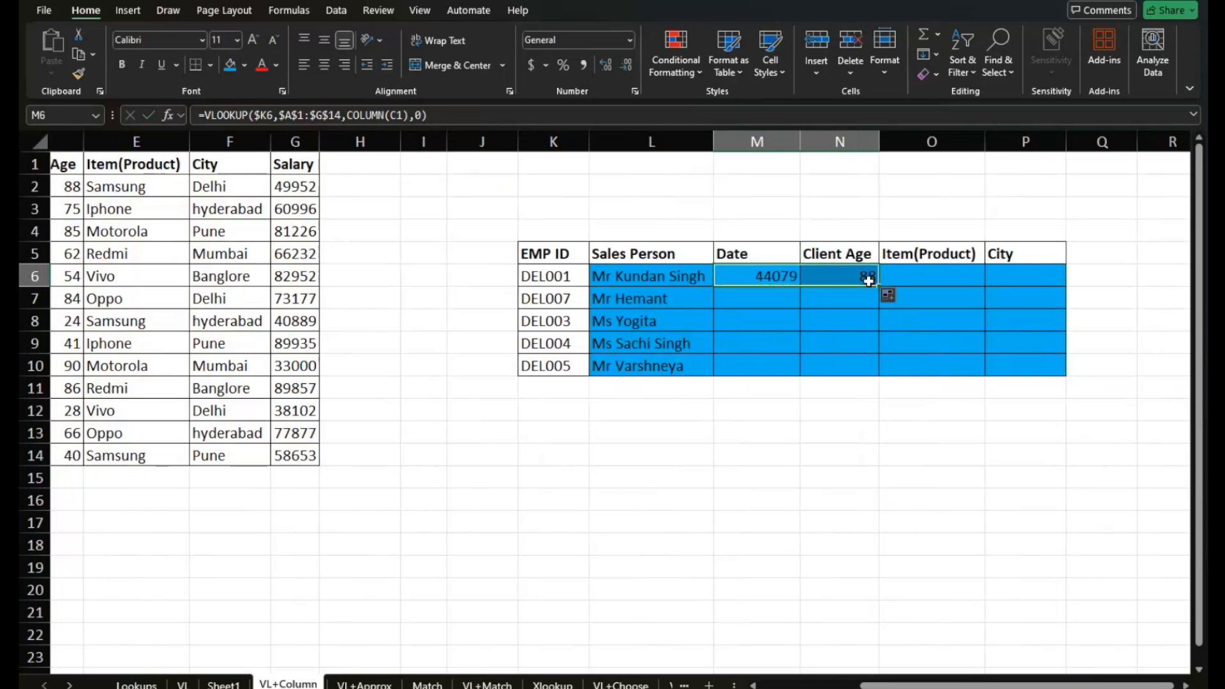
left_click(853, 276)
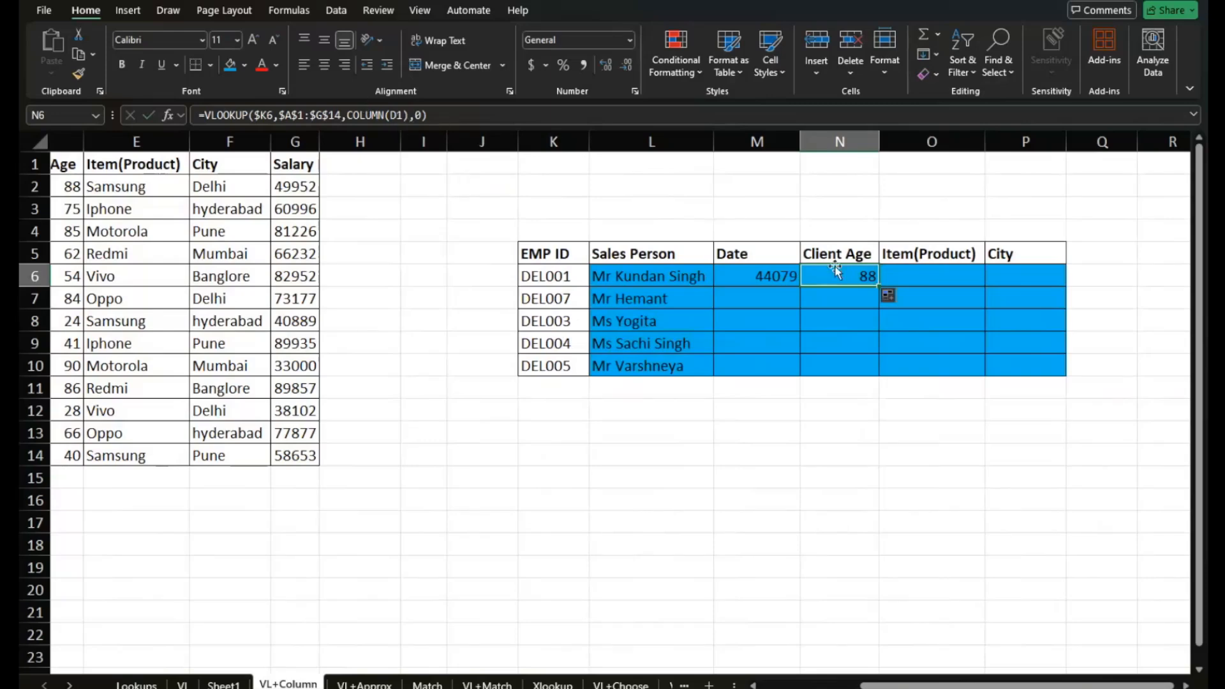
Extend the N6 formula across the Item(Product) and City cells O6:P6 and check their COLUMN references
left_click_drag(880, 286, 1085, 273)
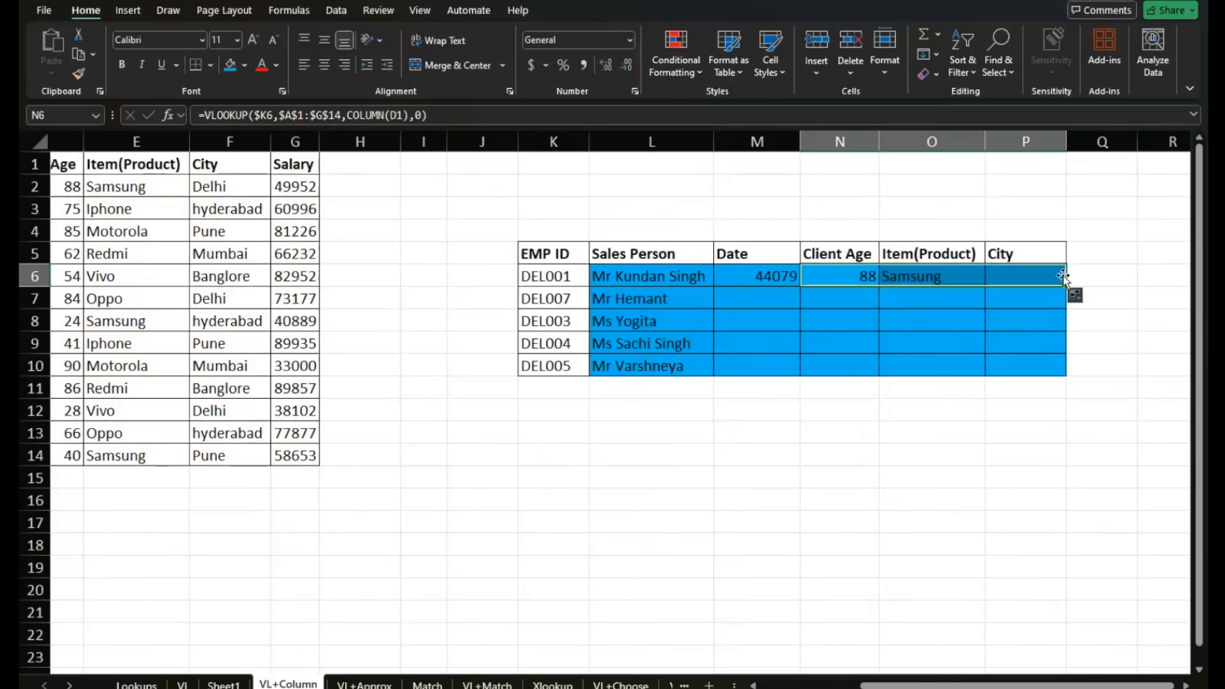
left_click(937, 276)
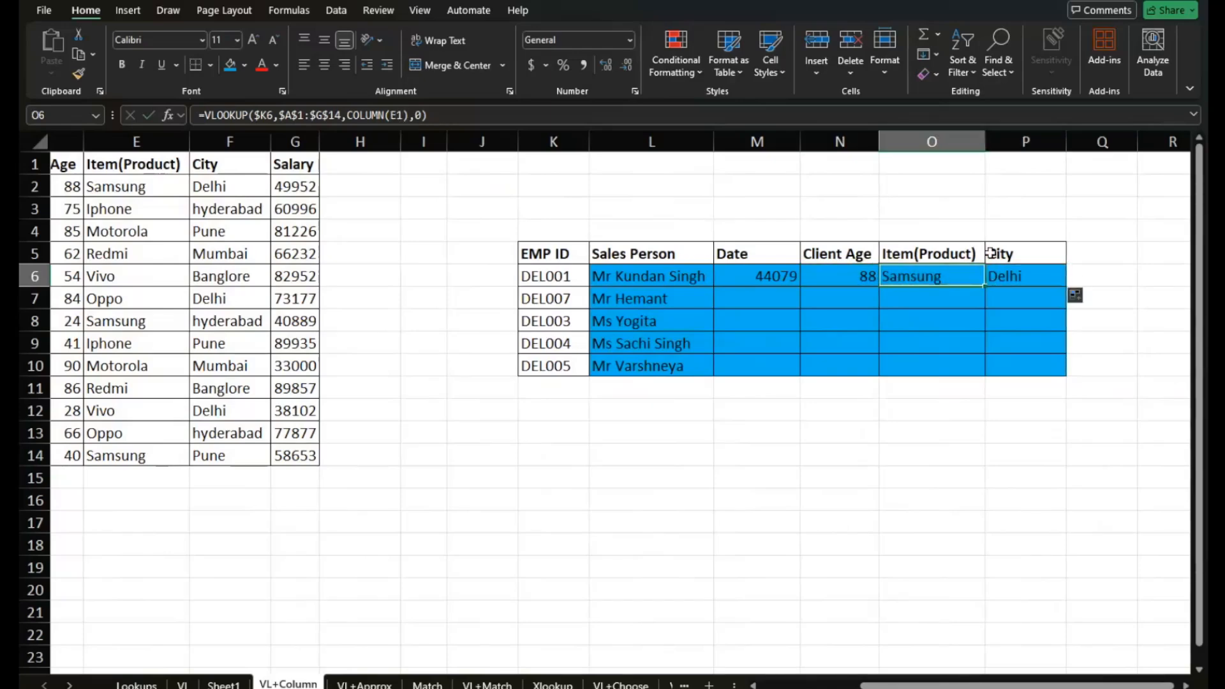
left_click(1001, 273)
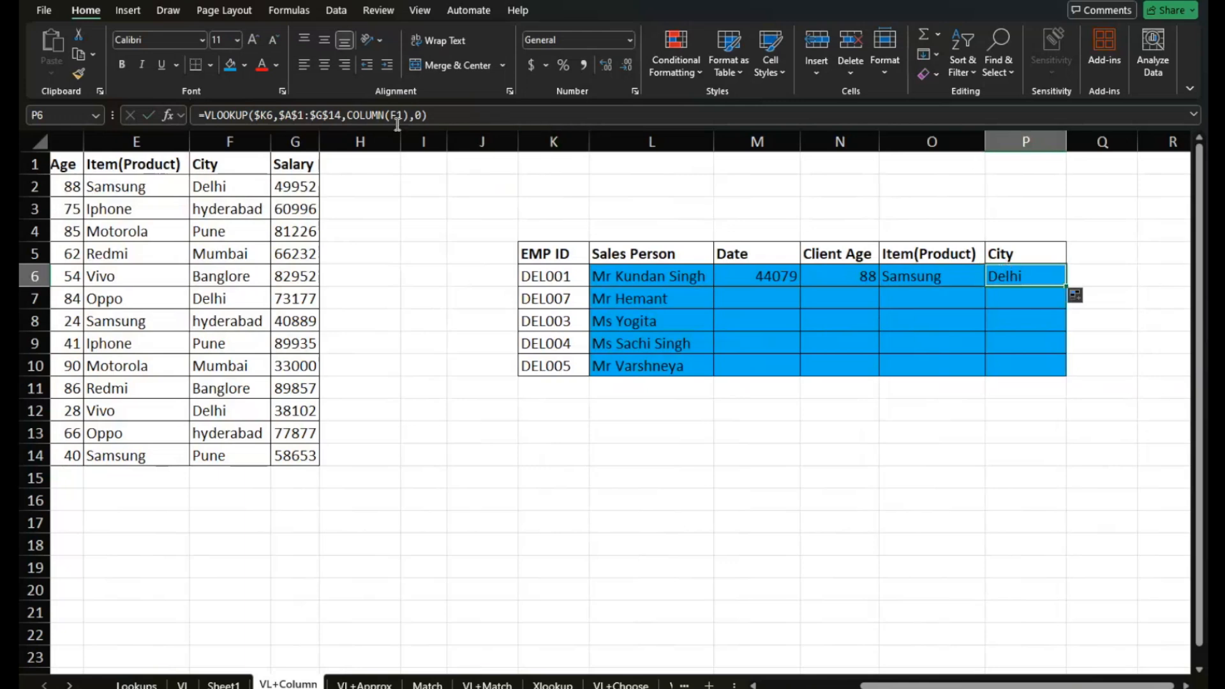
left_click_drag(656, 274, 1076, 385)
left_click(1088, 323)
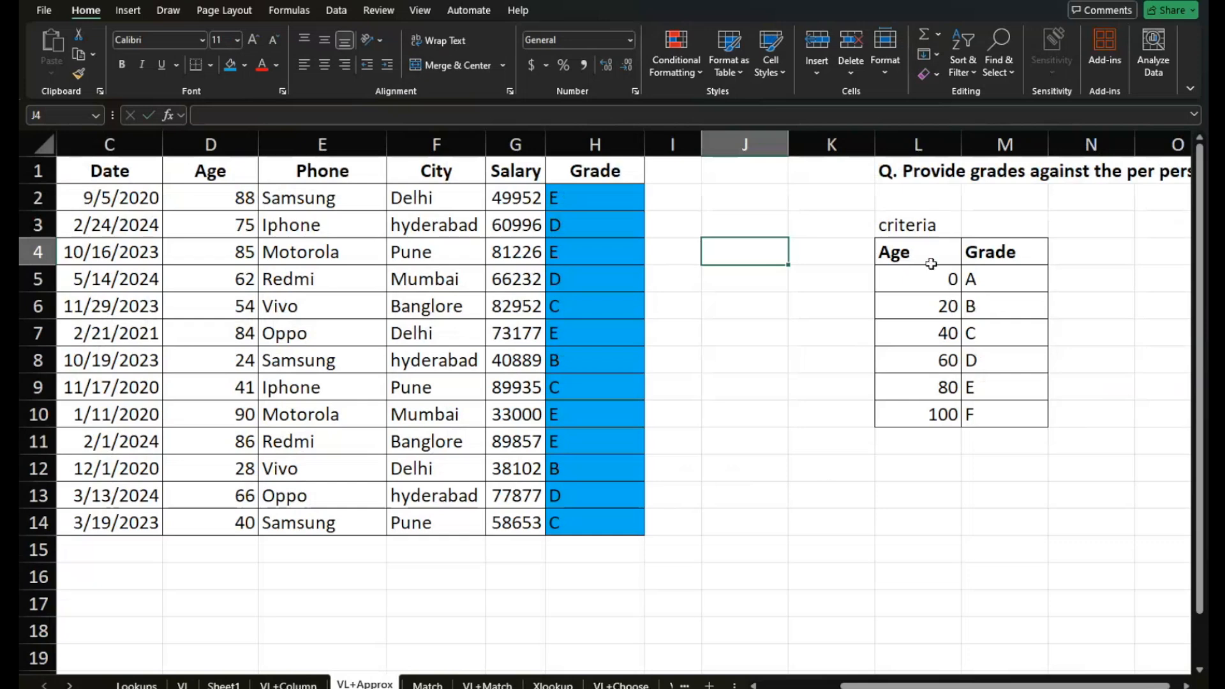
Examine the age thresholds and their matching grades in the criteria table on the VL+Approx sheet
left_click(949, 287)
left_click(947, 304)
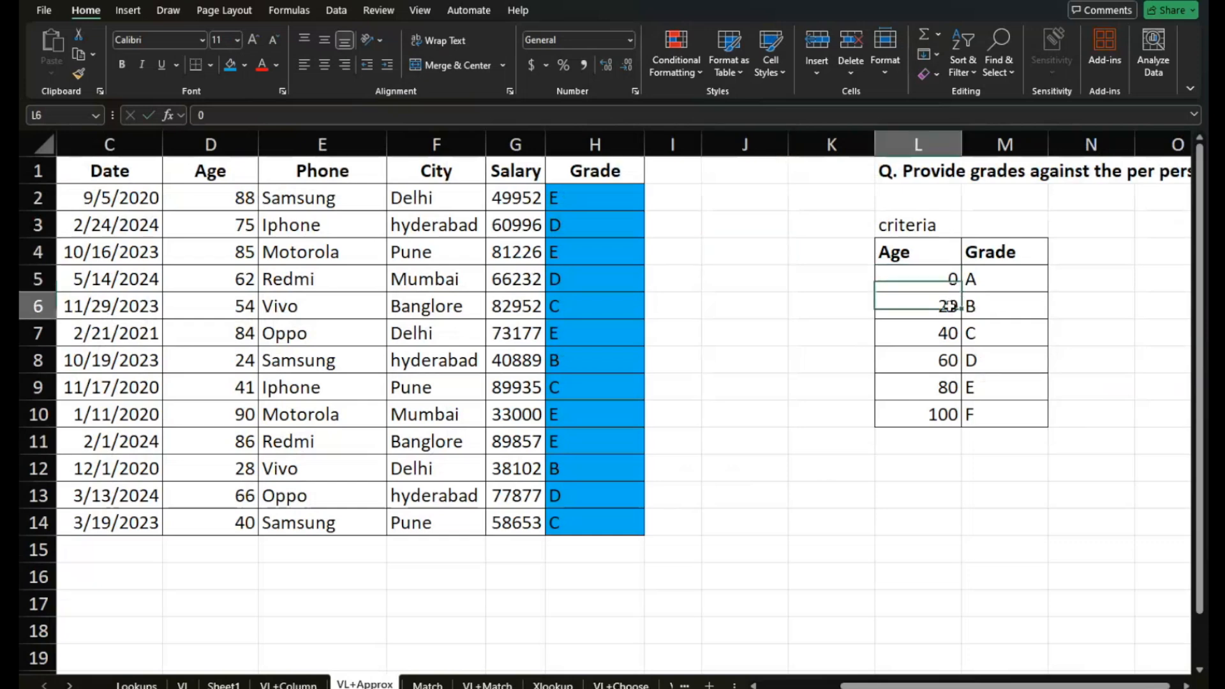
left_click(983, 274)
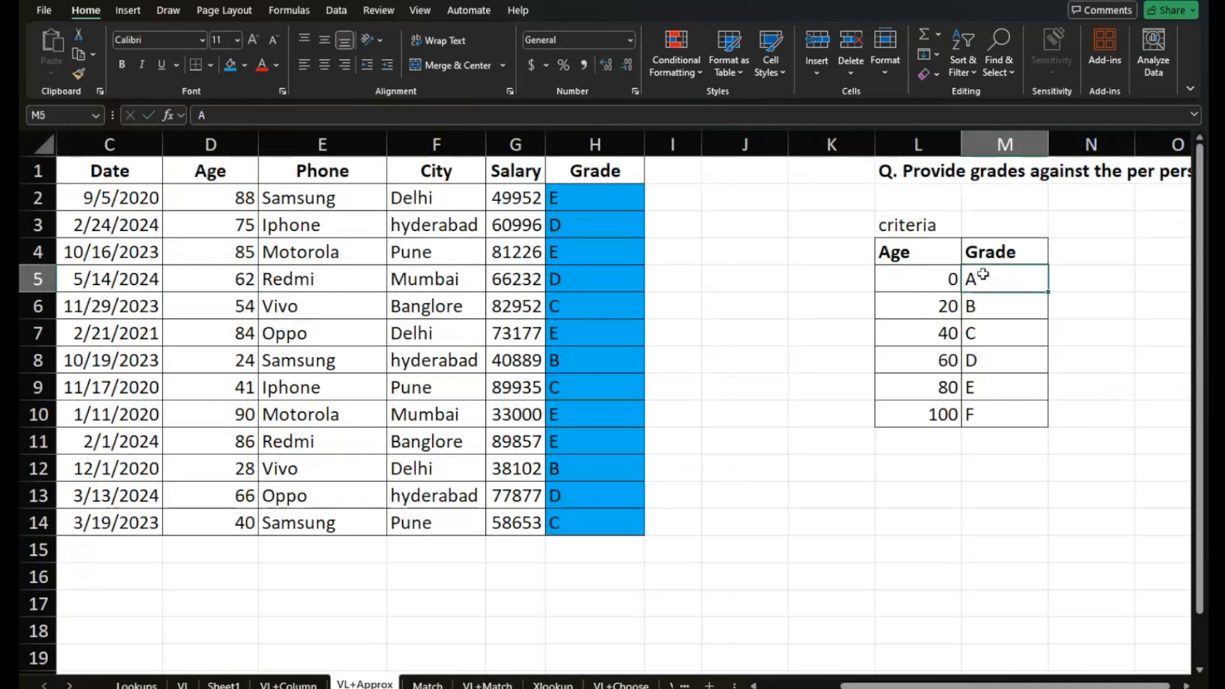
left_click(940, 309)
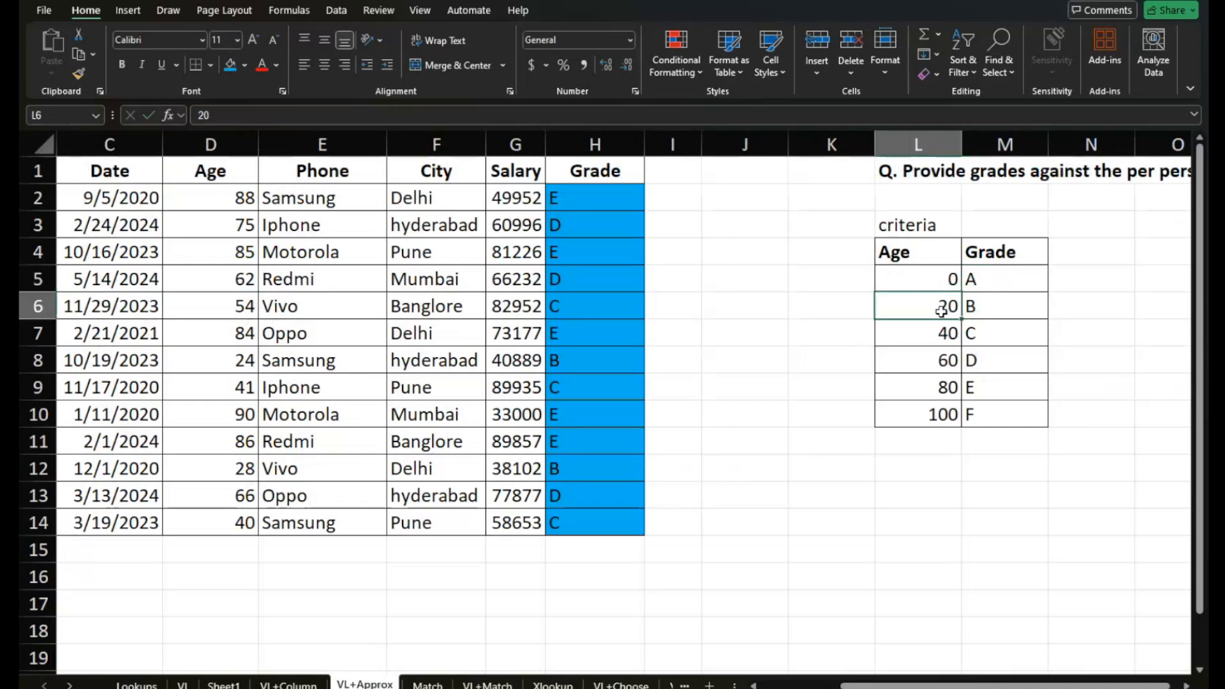
left_click(979, 307)
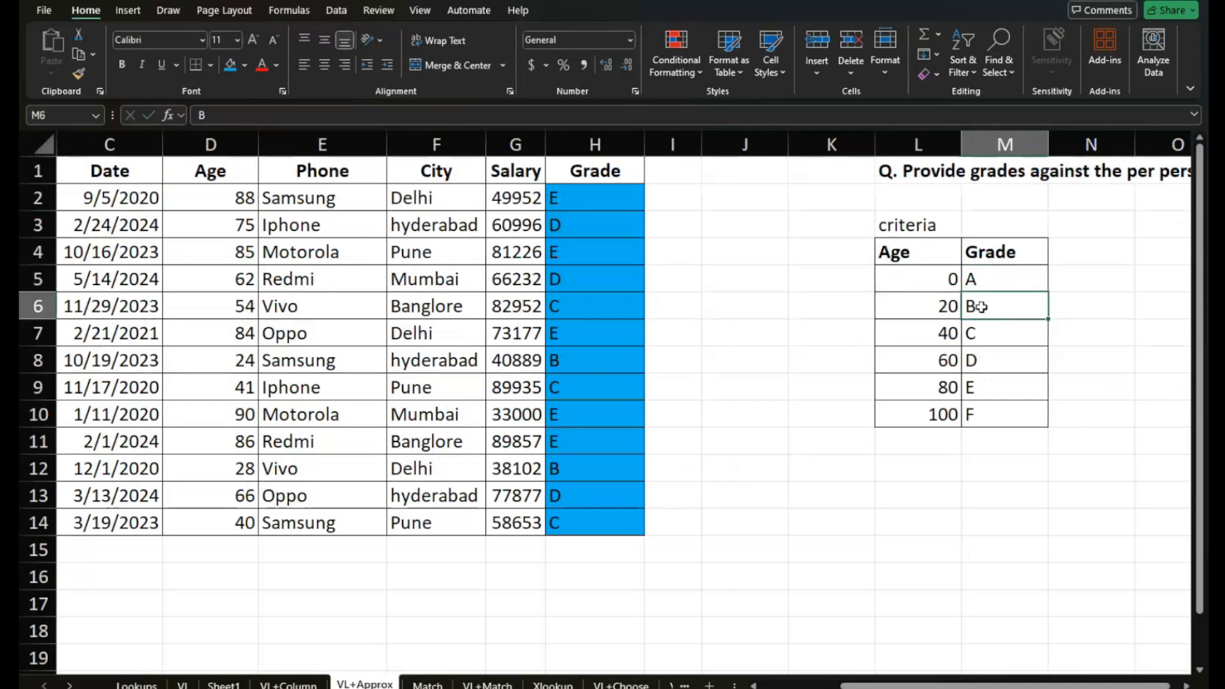
left_click(942, 330)
left_click(975, 328)
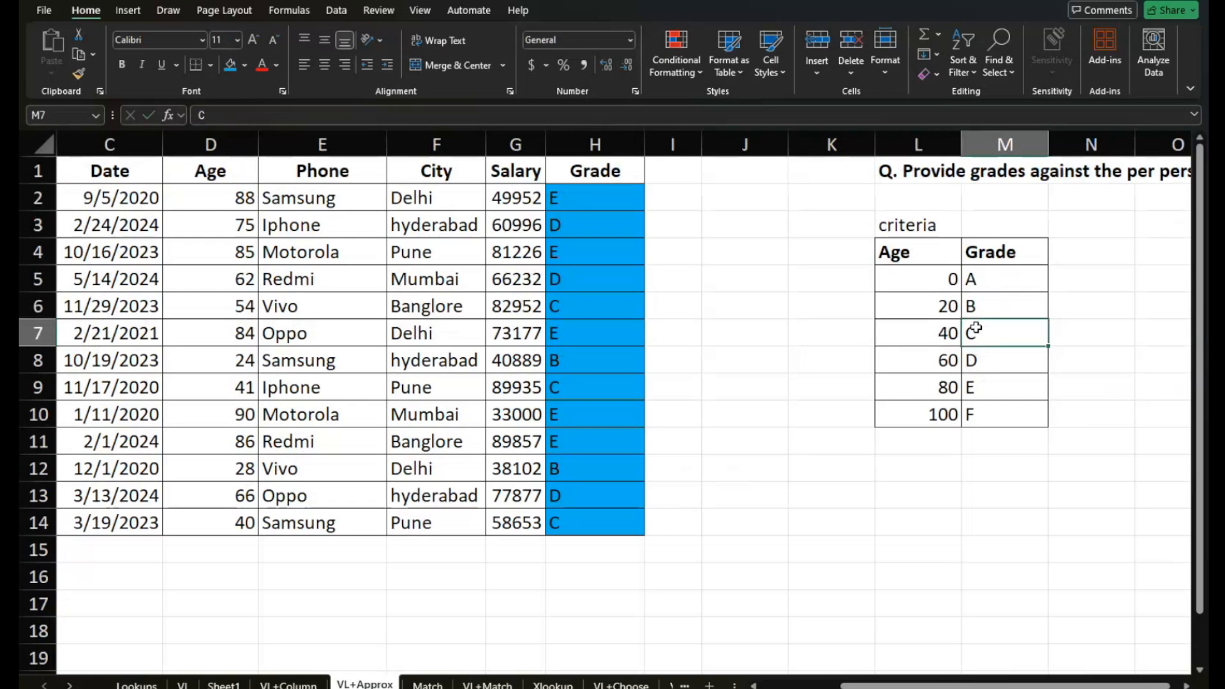
left_click(951, 351)
left_click(986, 356)
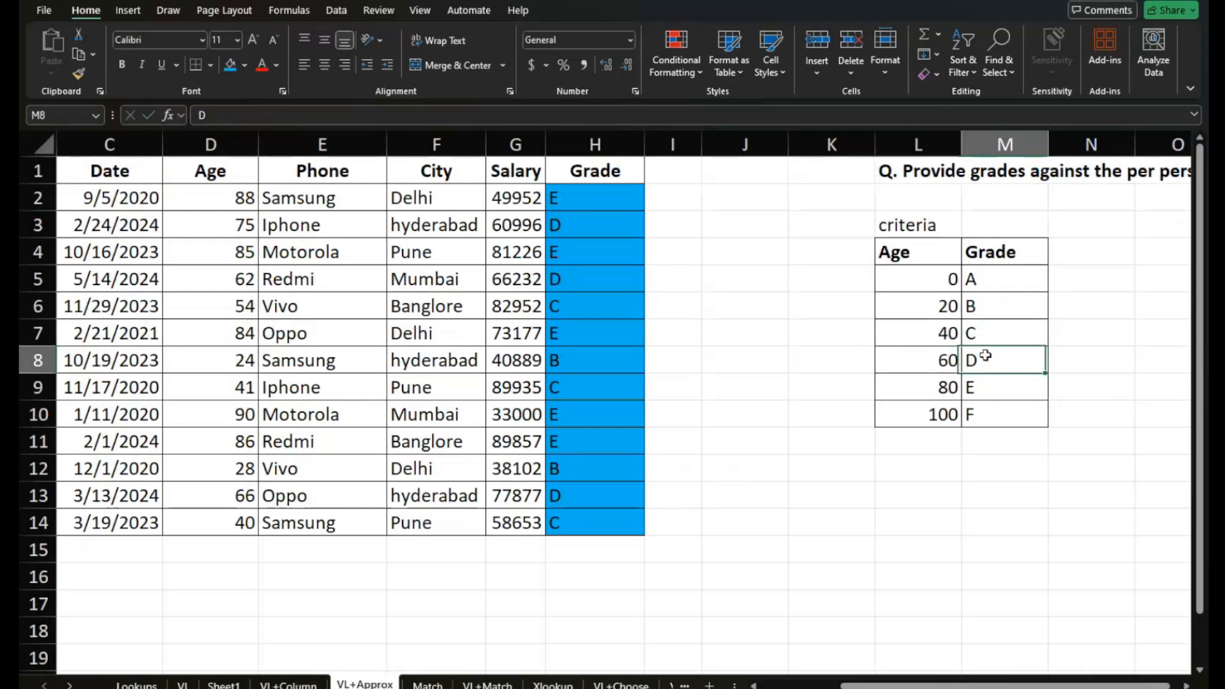
scroll(986, 356, "right", 2)
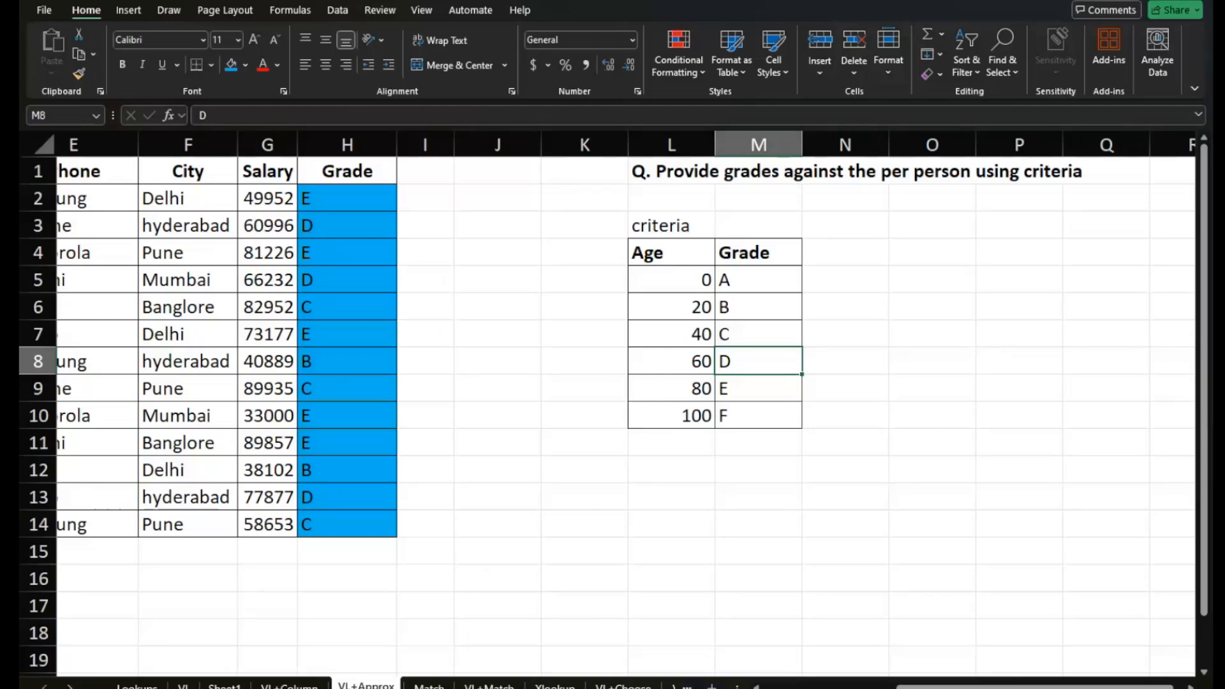
Switch back to the Excel Day-15_Lookup workbook and review the 0 and 20 age thresholds in the criteria table
left_click(617, 660)
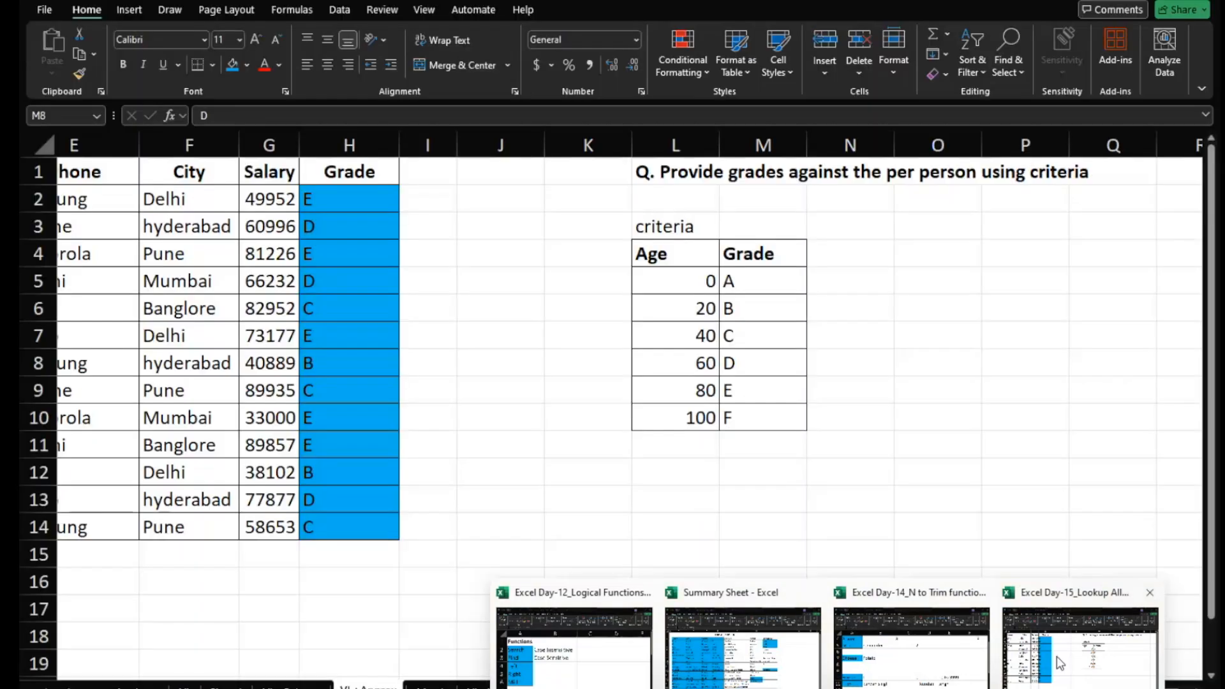
left_click(1059, 664)
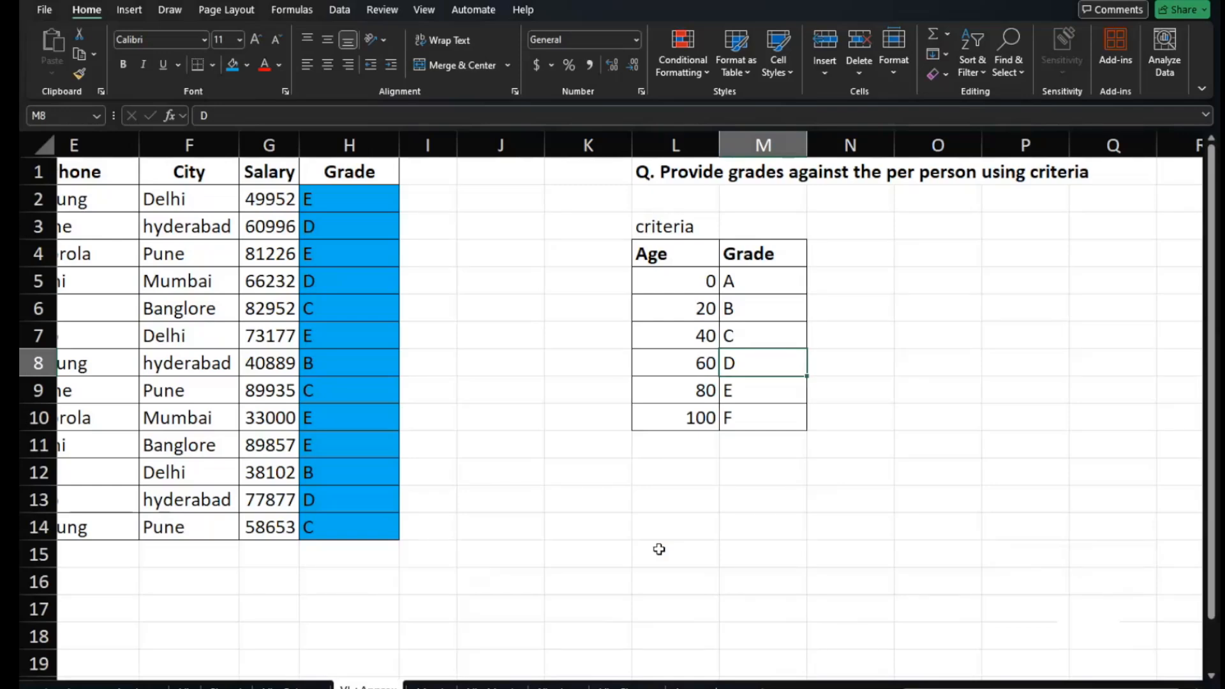
left_click(701, 281)
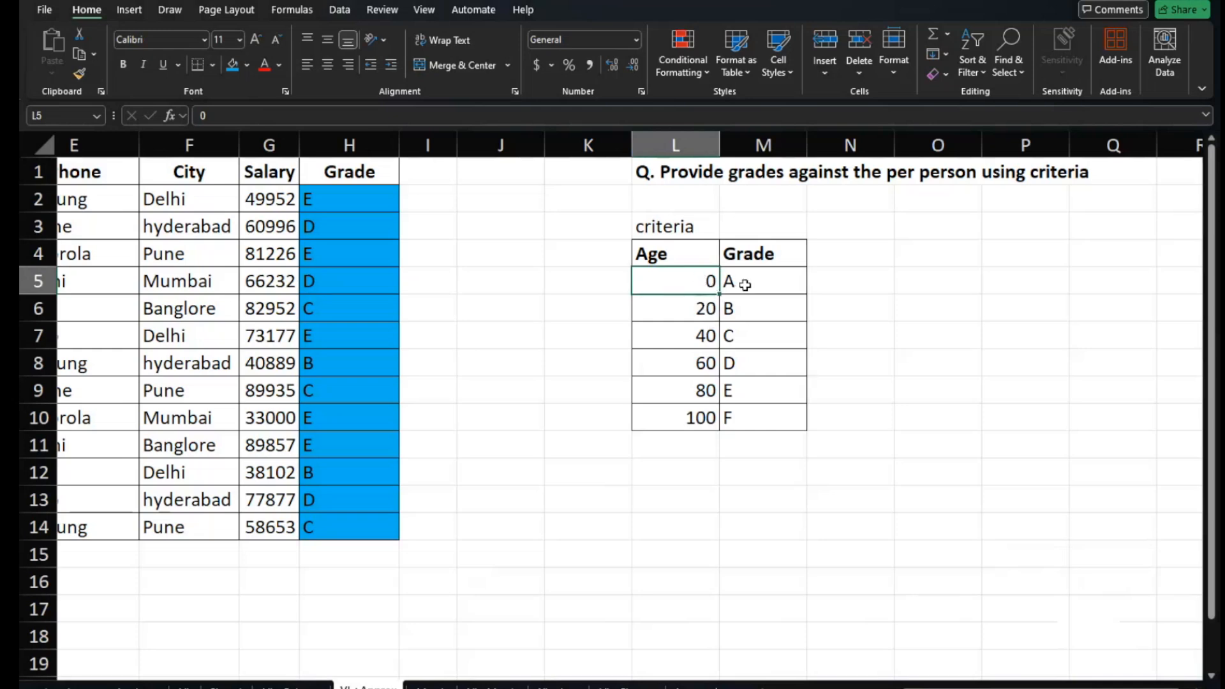
left_click(700, 317)
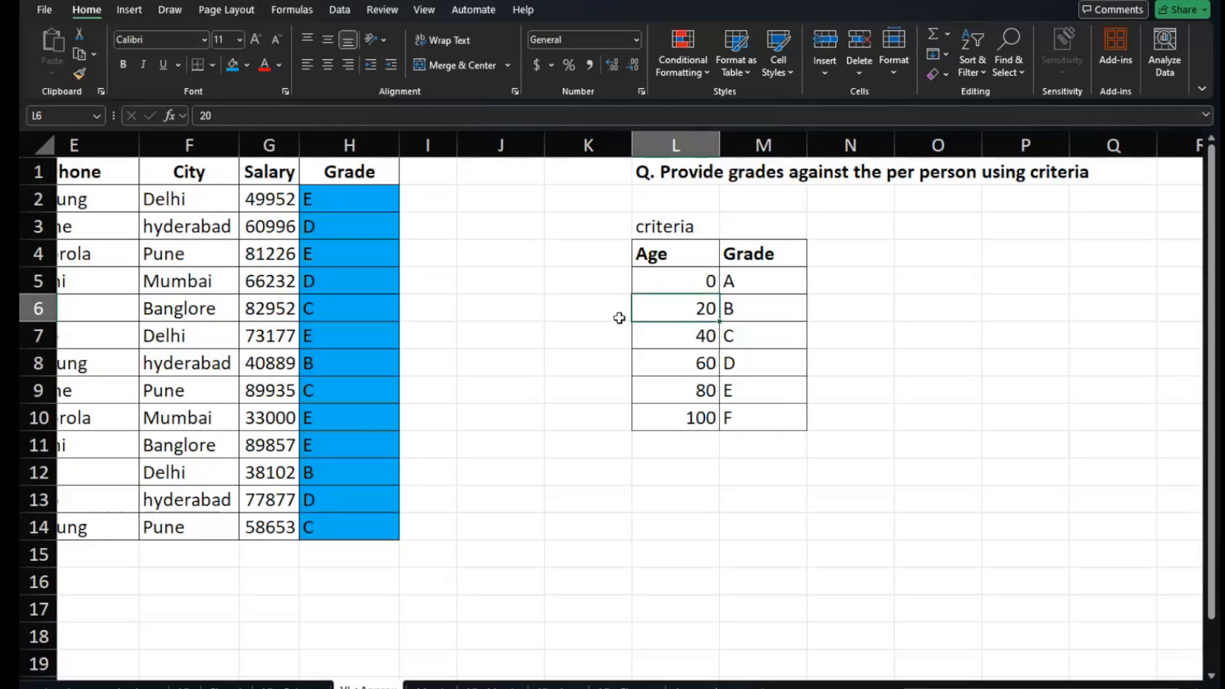
Clear the existing grades from H2:H14 in the Grade column
scroll(619, 318, "left", 3)
scroll(619, 318, "left", 1)
left_click_drag(543, 199, 519, 530)
key("Delete")
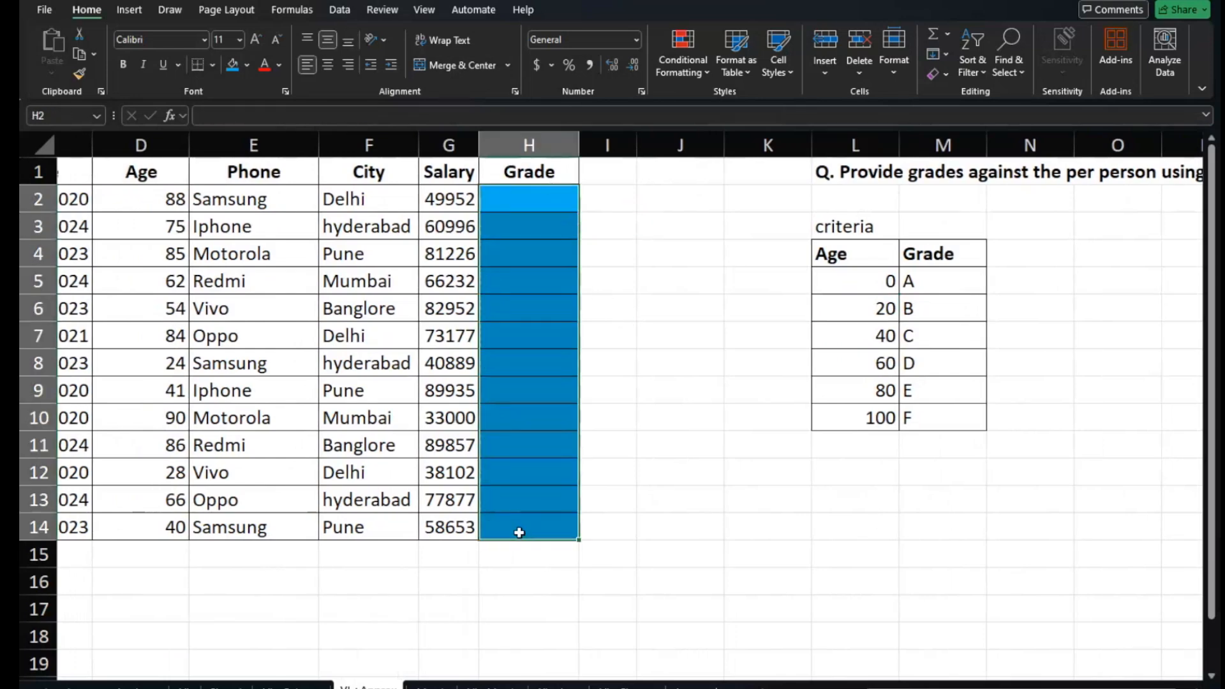
Begin a VLOOKUP formula in H2 with the first person's age in D2 as the lookup value
scroll(519, 532, "left", 3)
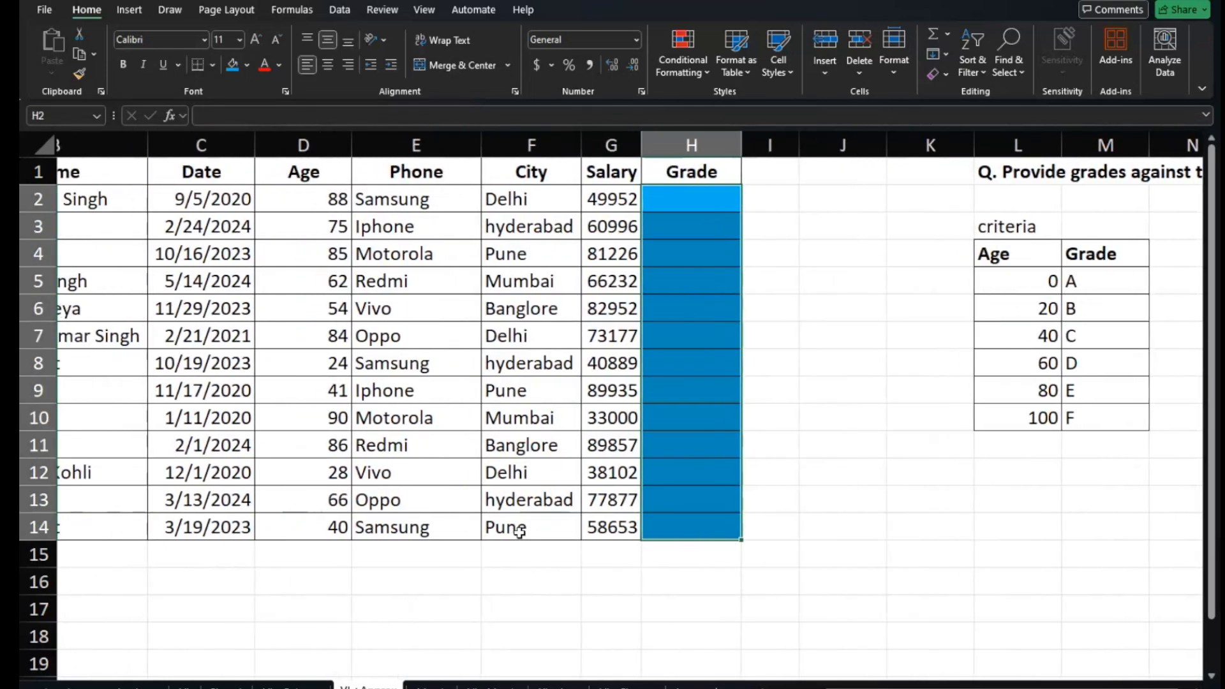
scroll(520, 532, "left", 2)
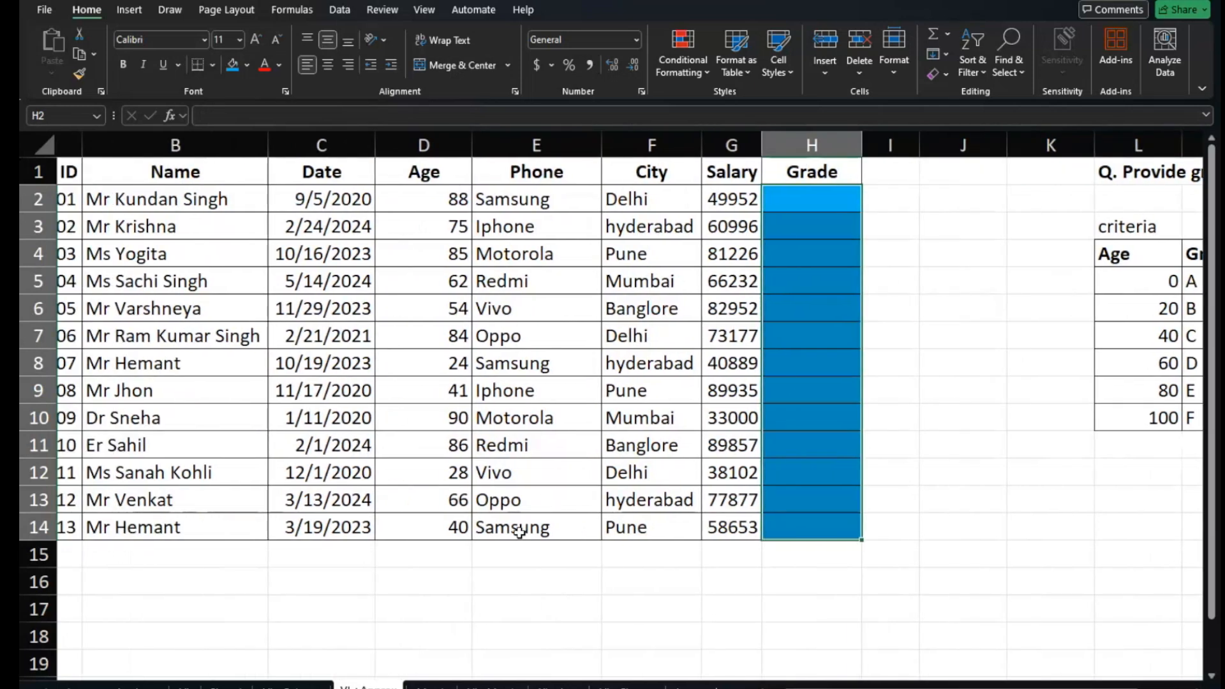
scroll(519, 532, "right", 2)
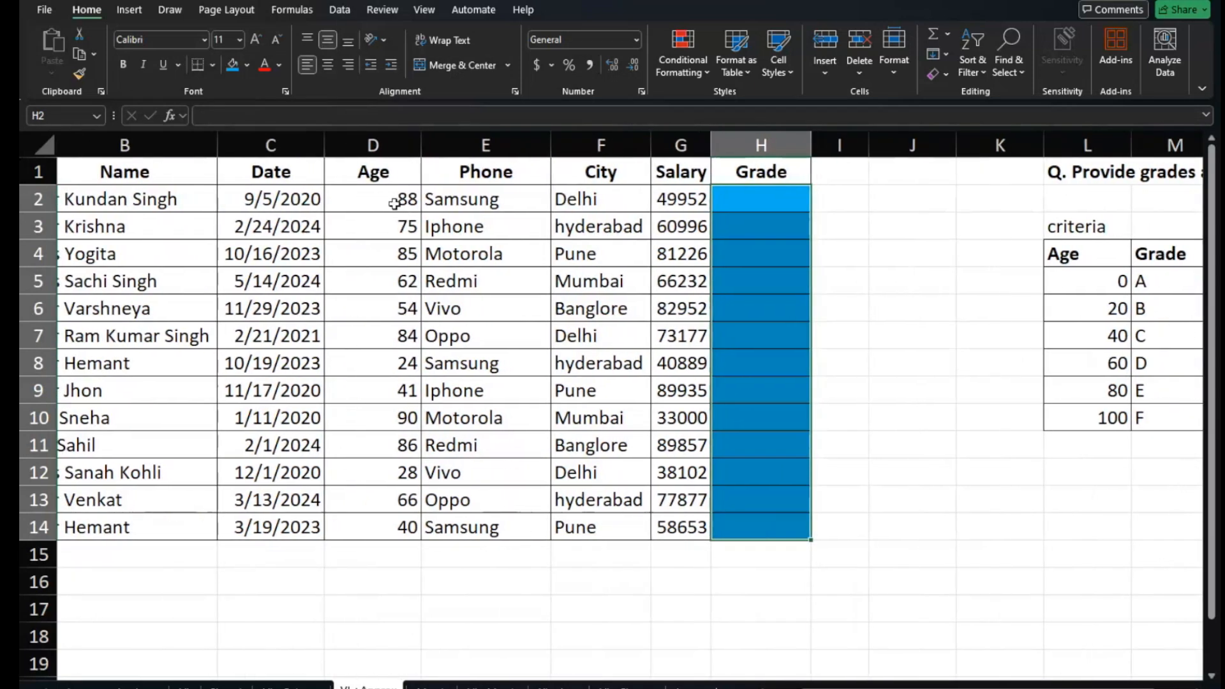
left_click(395, 203)
left_click(740, 203)
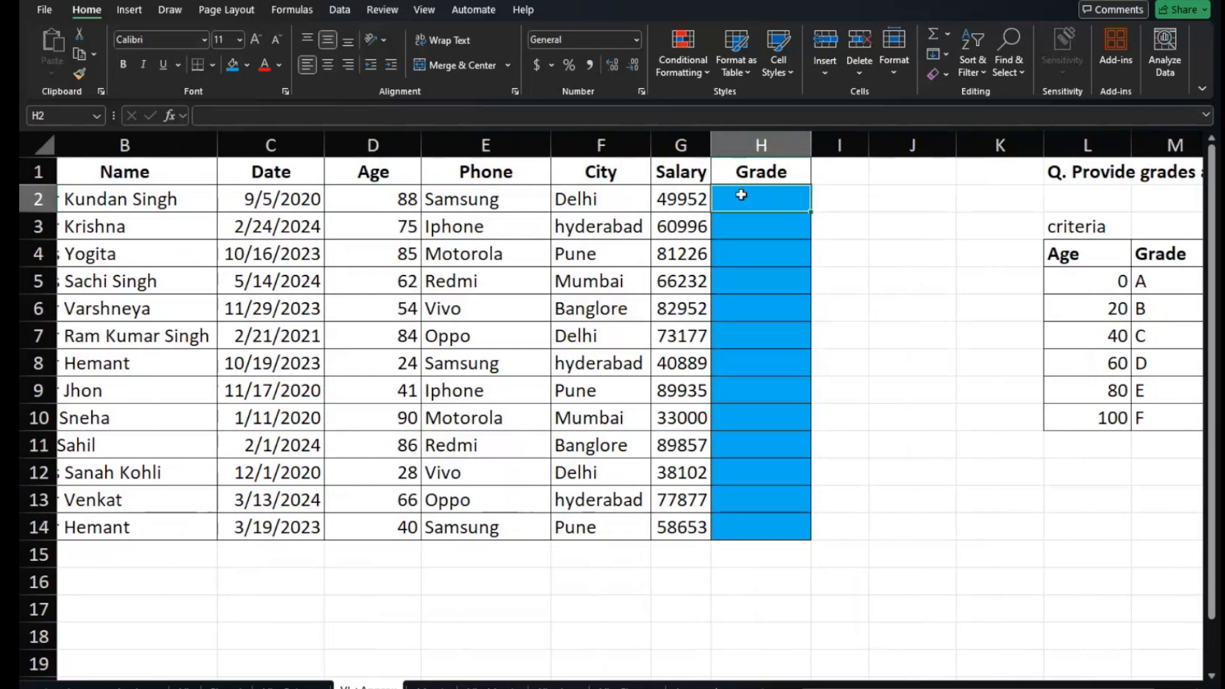
type("=vl")
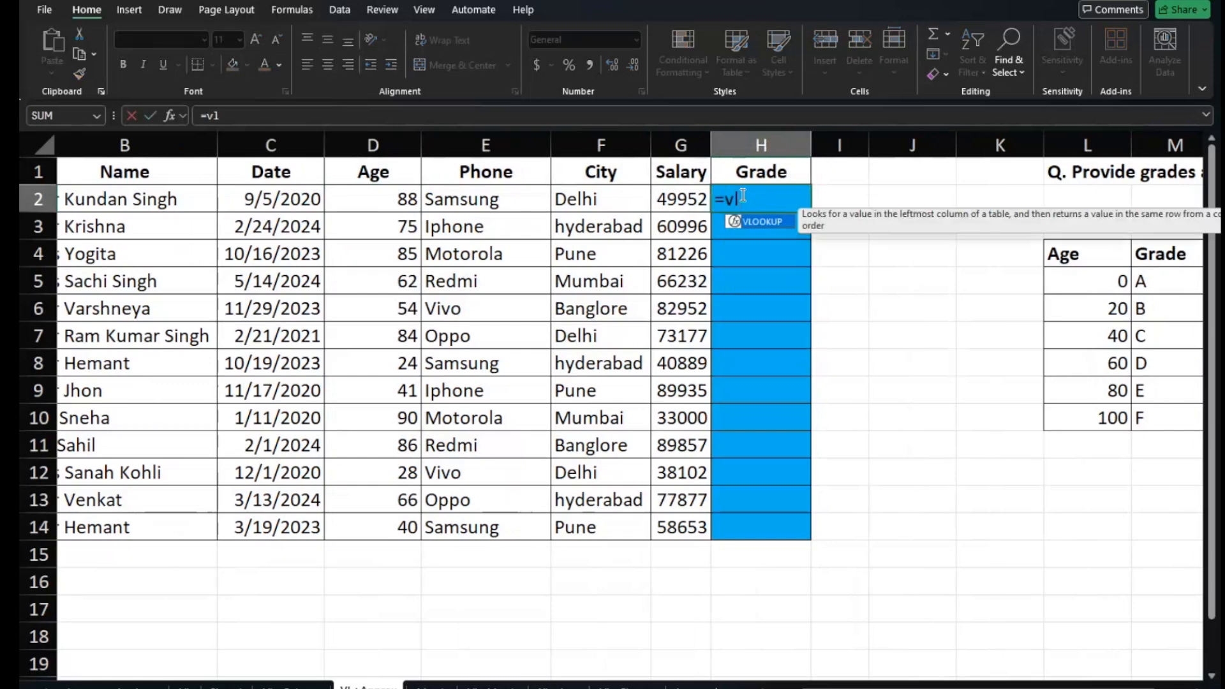
type("ookup(")
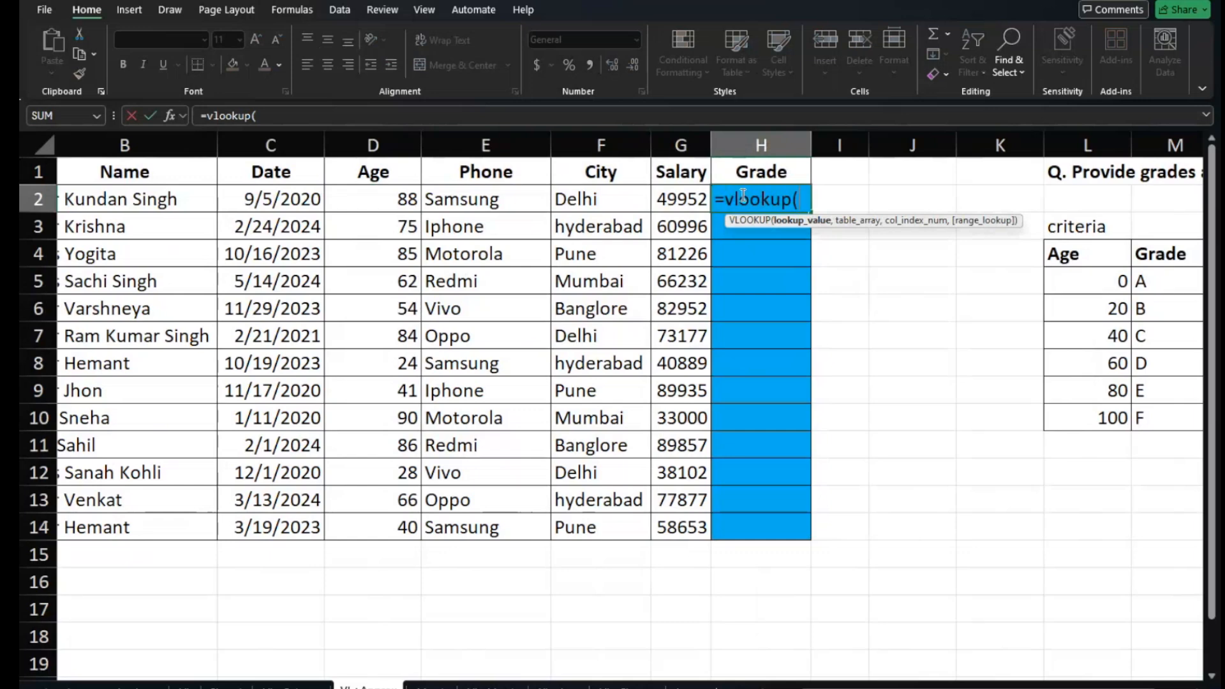
left_click(376, 198)
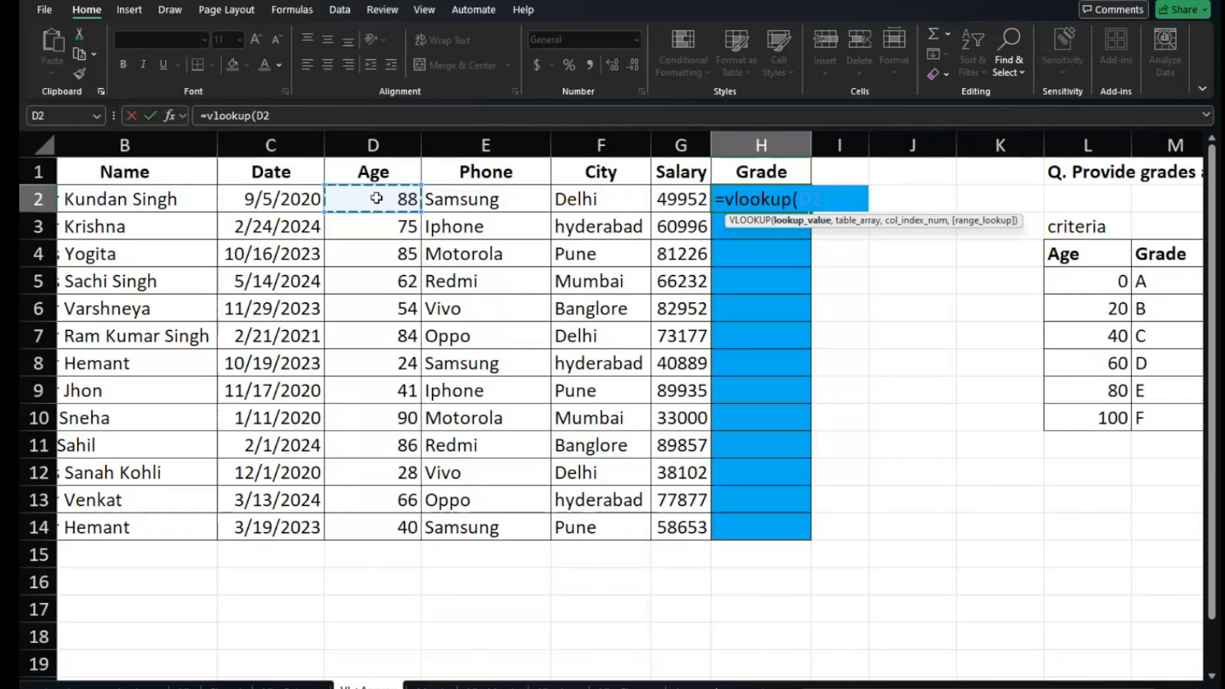
type(",")
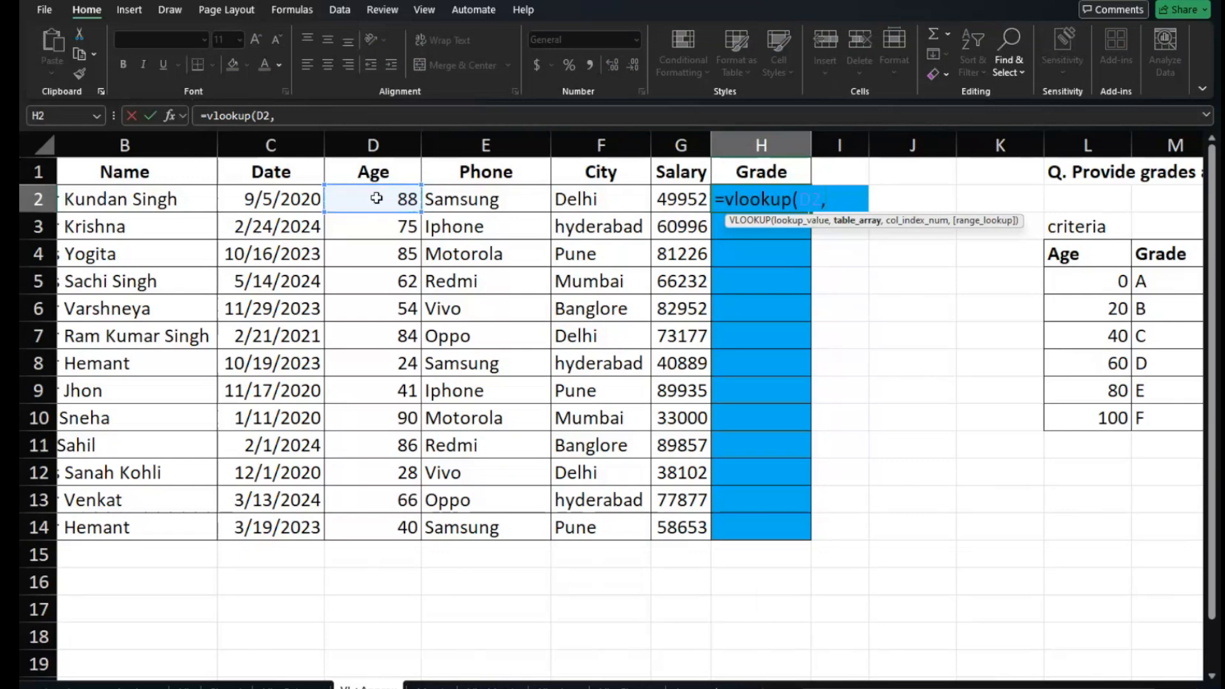
Complete the H2 VLOOKUP with the absolute table range $L$4:$M$10, column index 2 and approximate match 1
scroll(1023, 314, "right", 2)
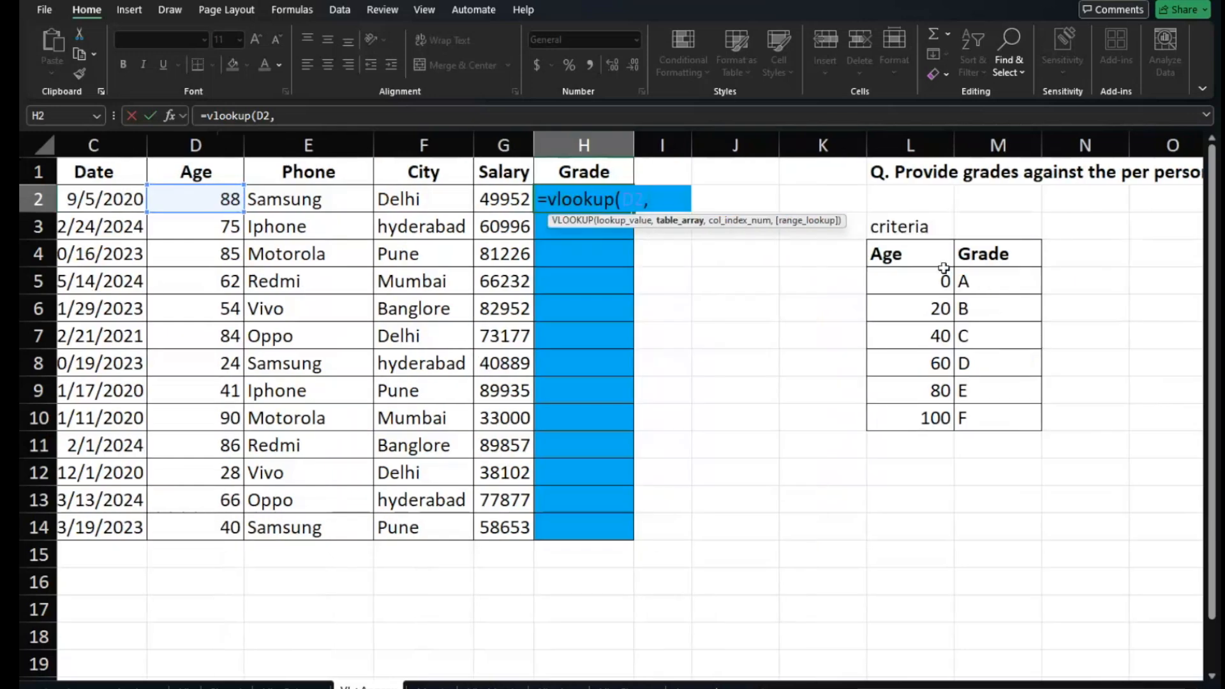
left_click_drag(938, 251, 1002, 413)
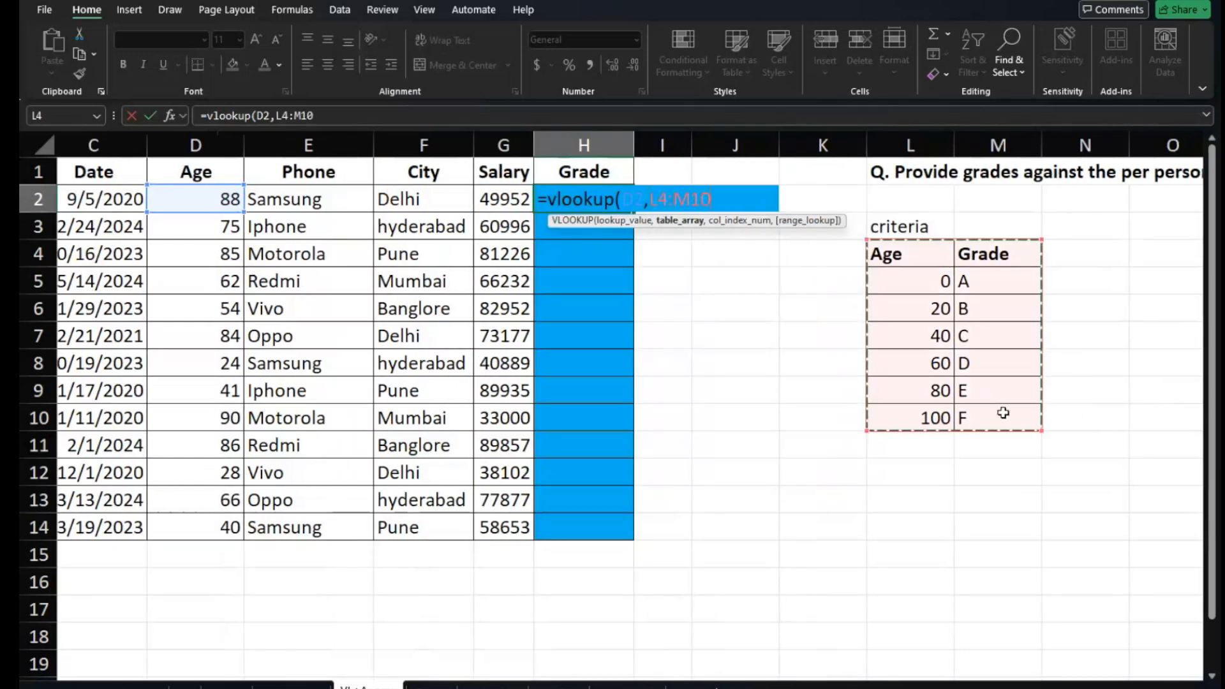
key("F4")
type(",")
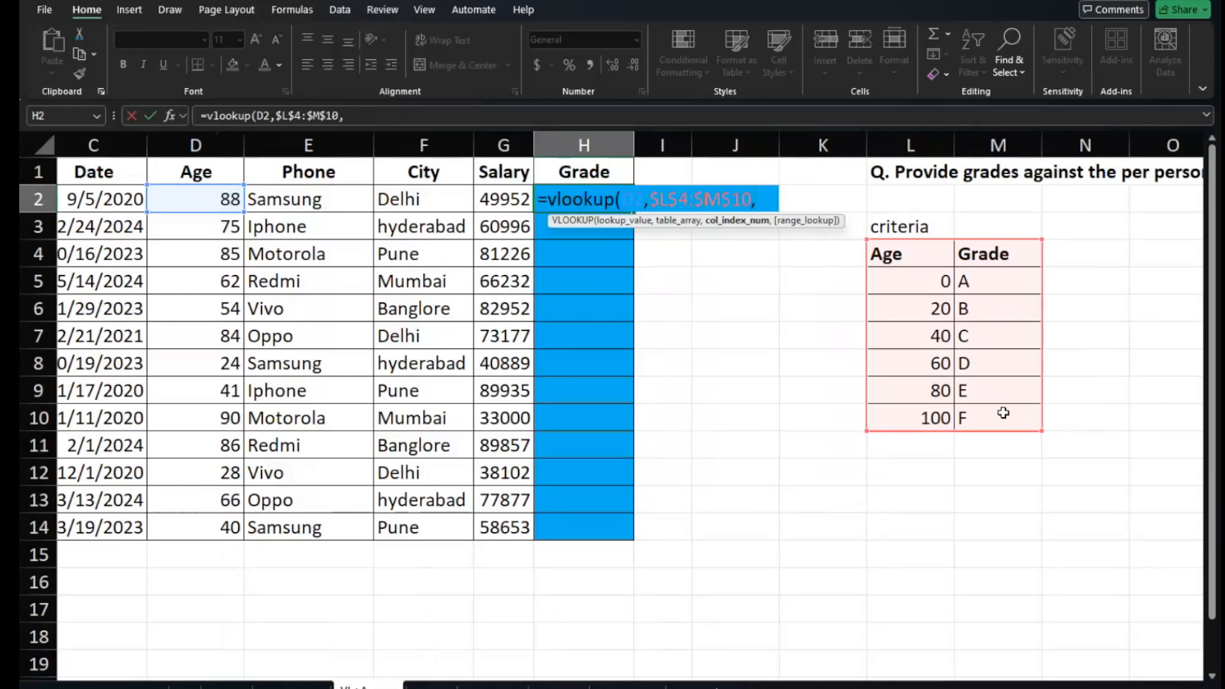
type("2,")
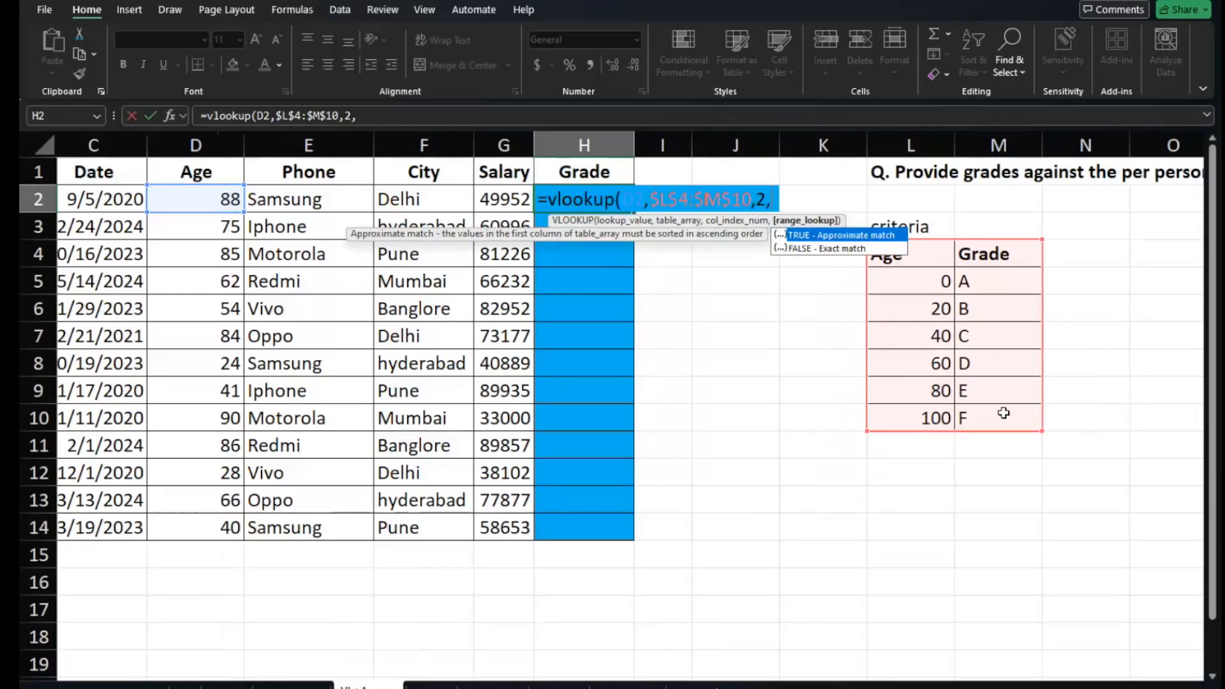
type("1")
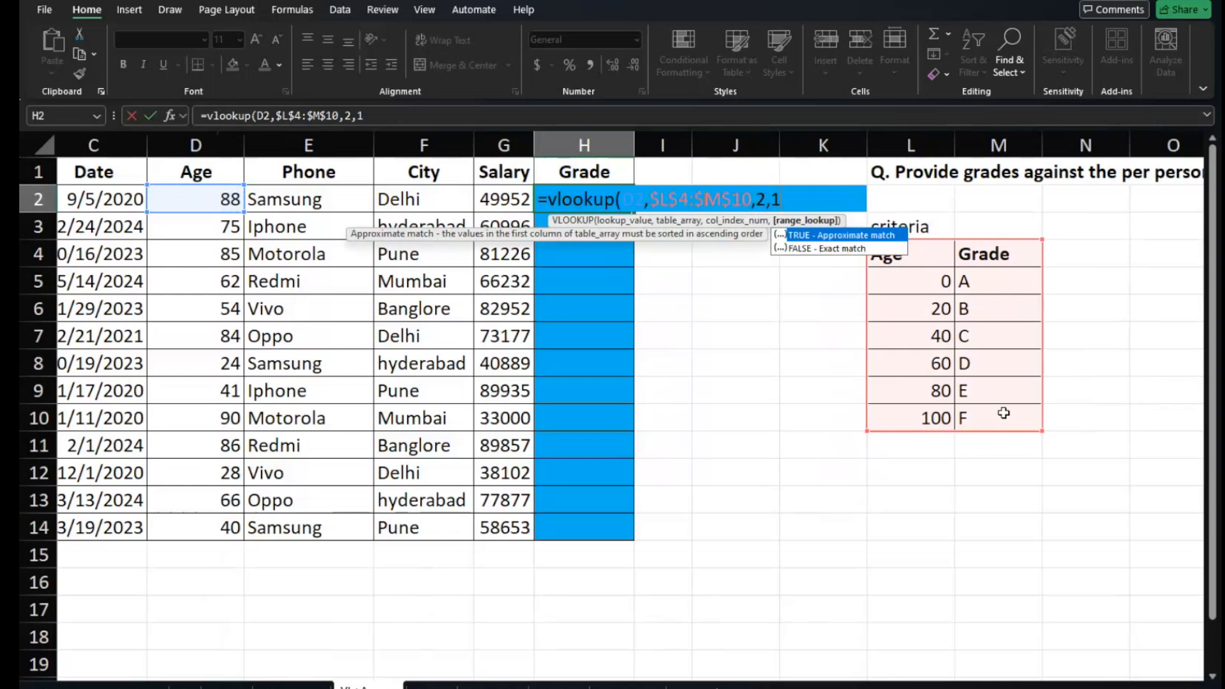
type(")")
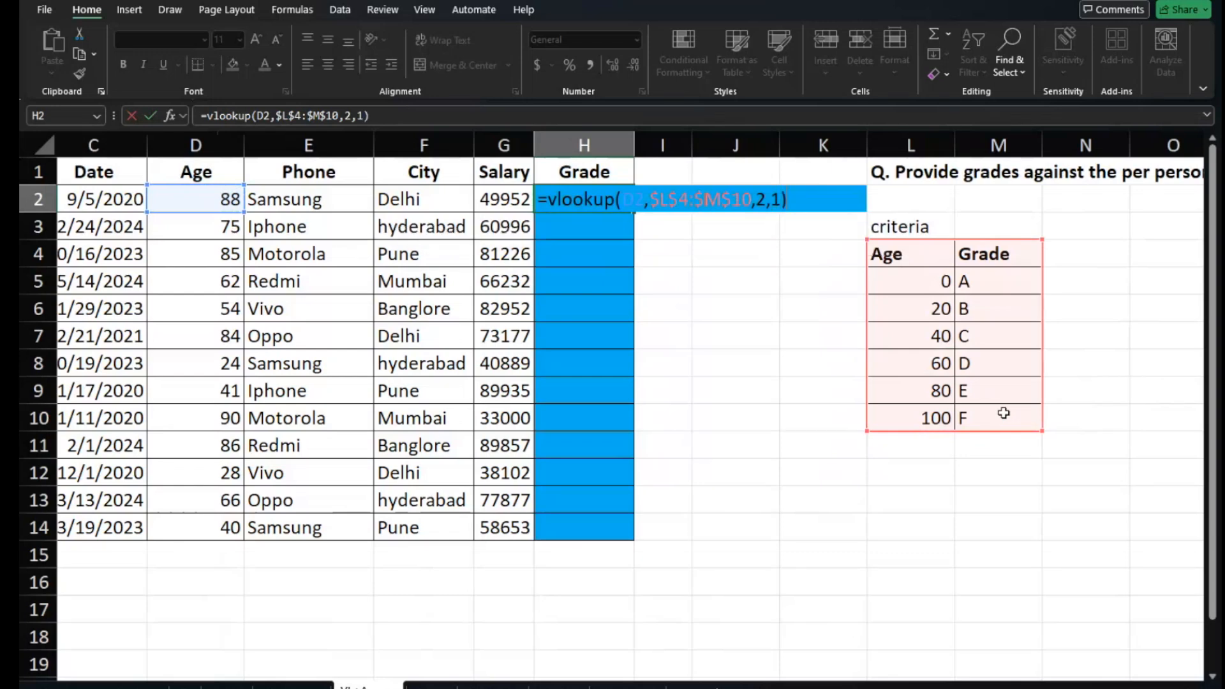
key("Return")
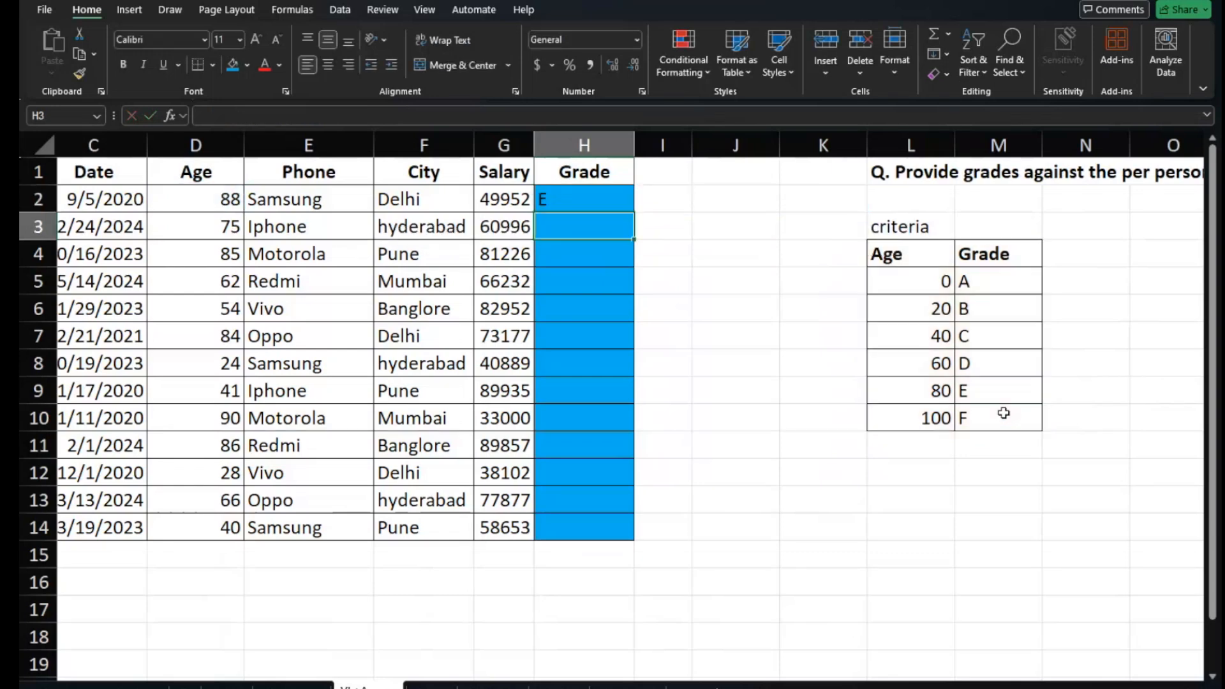
Check the H2 grade against the criteria table and fill its VLOOKUP formula down through H14
left_click(601, 199)
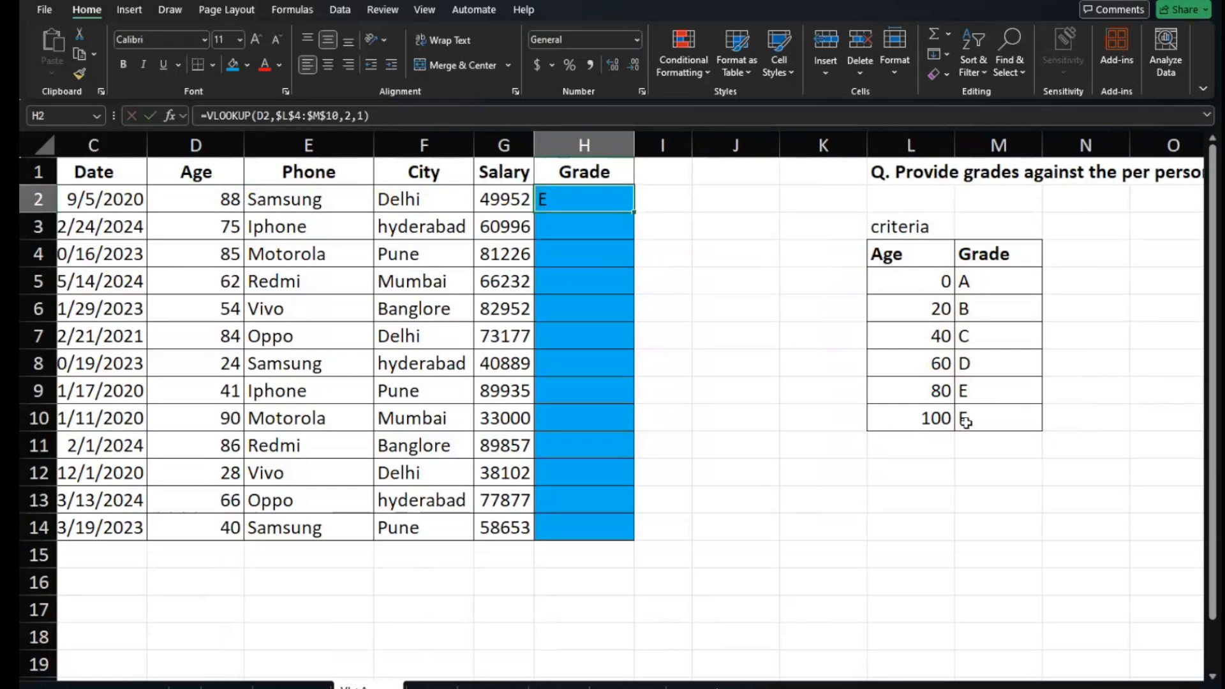
left_click(1003, 398)
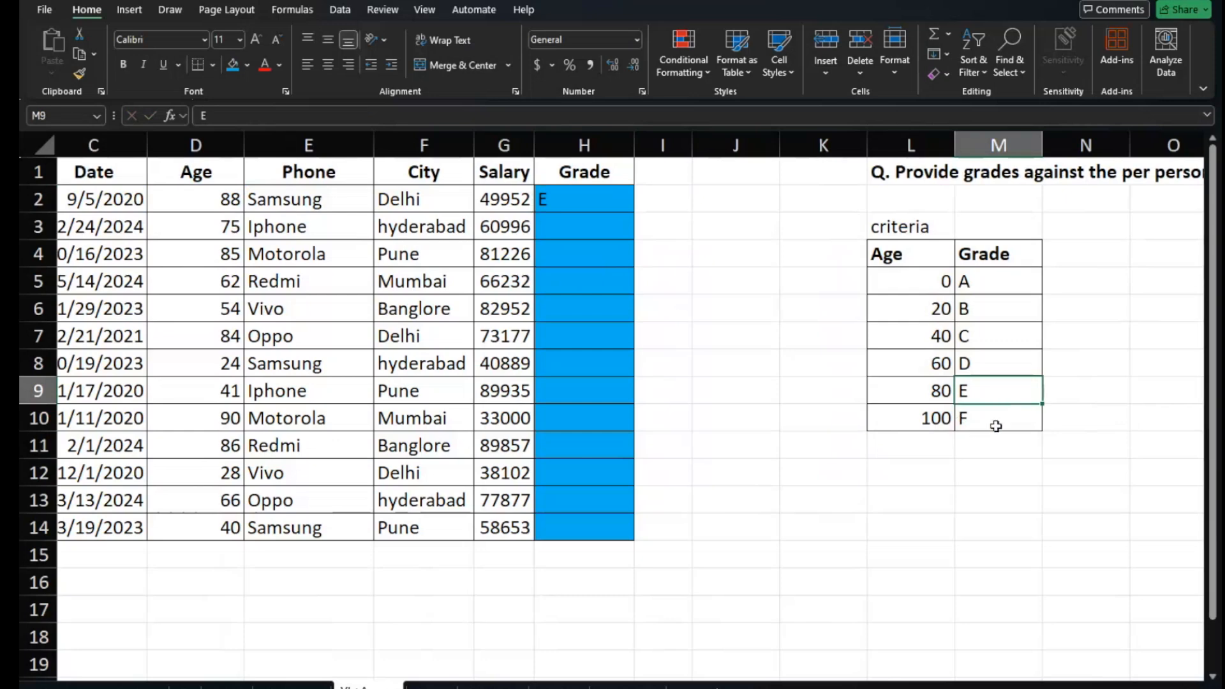
left_click(609, 201)
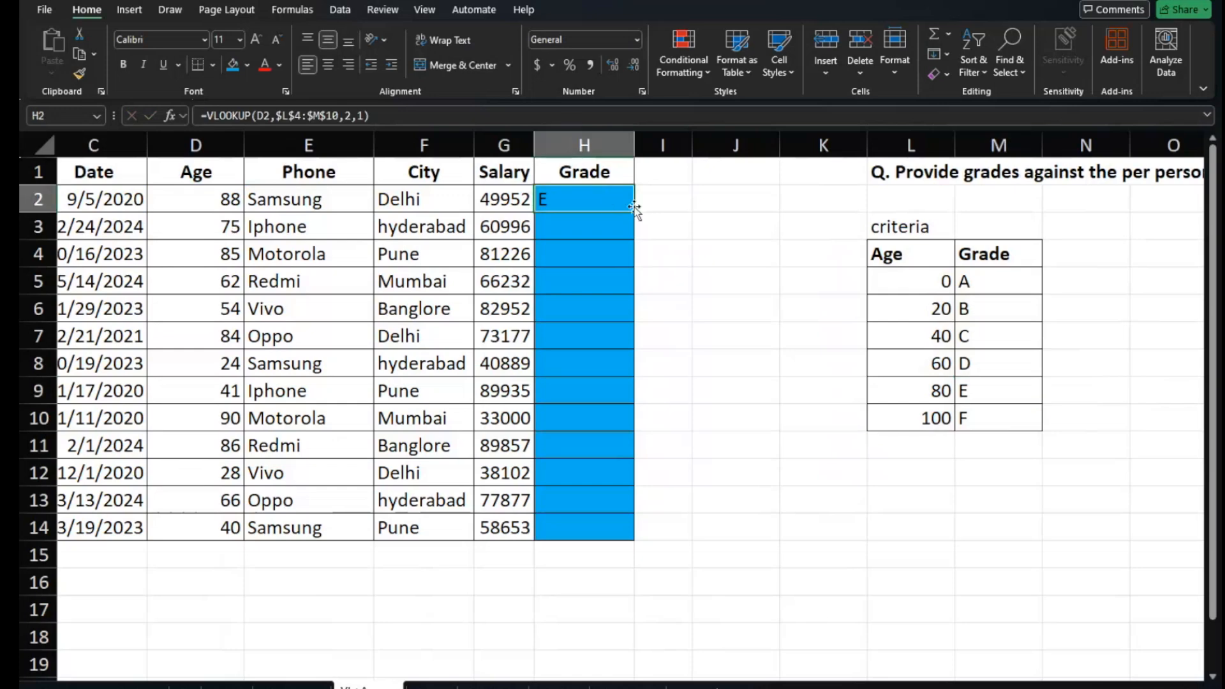
double_click(634, 212)
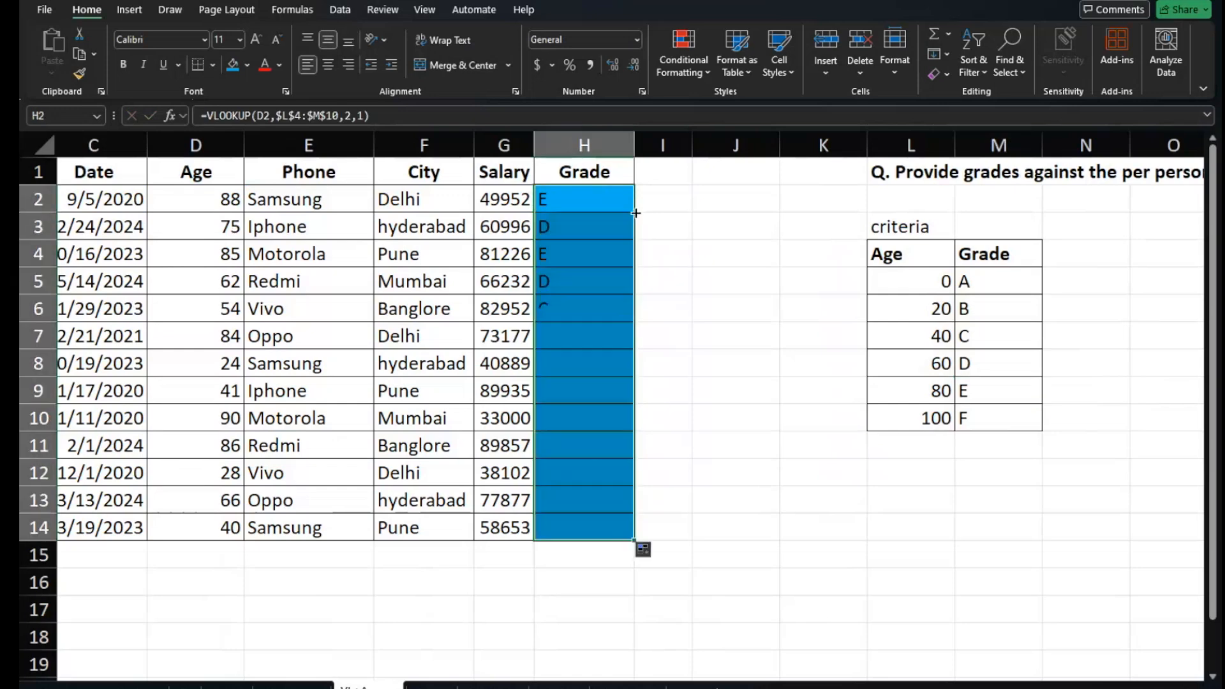
Open the Match worksheet after checking the first age in D2
left_click(212, 203)
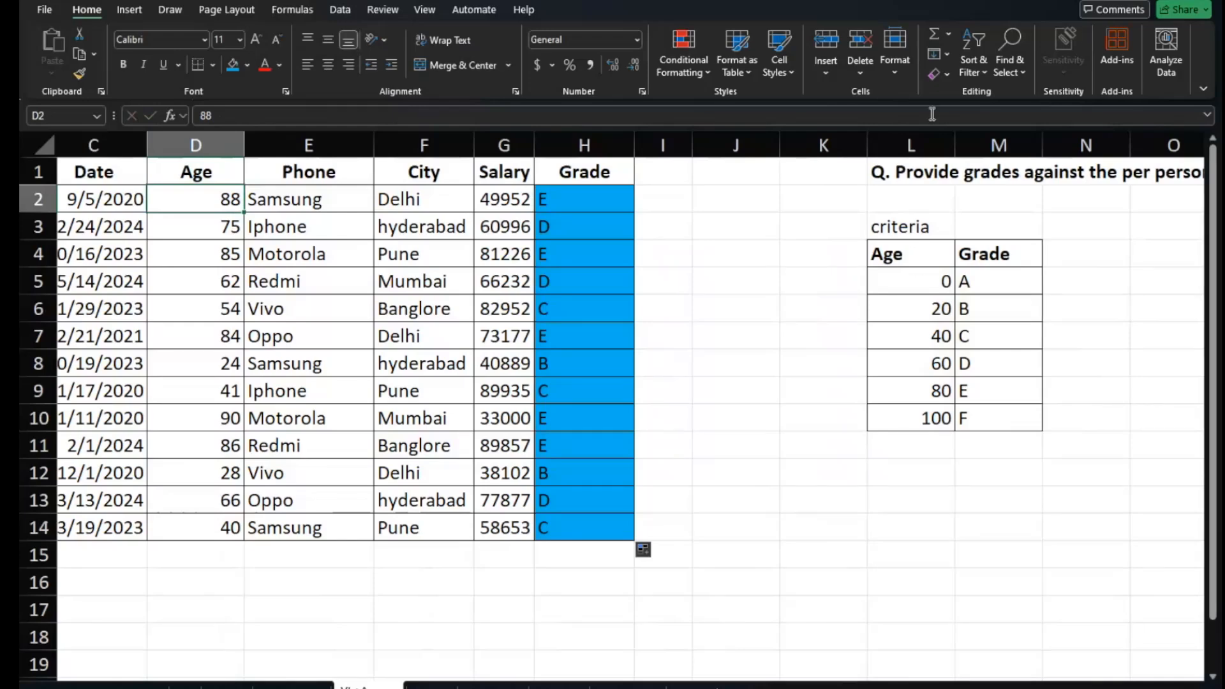
left_click(771, 382)
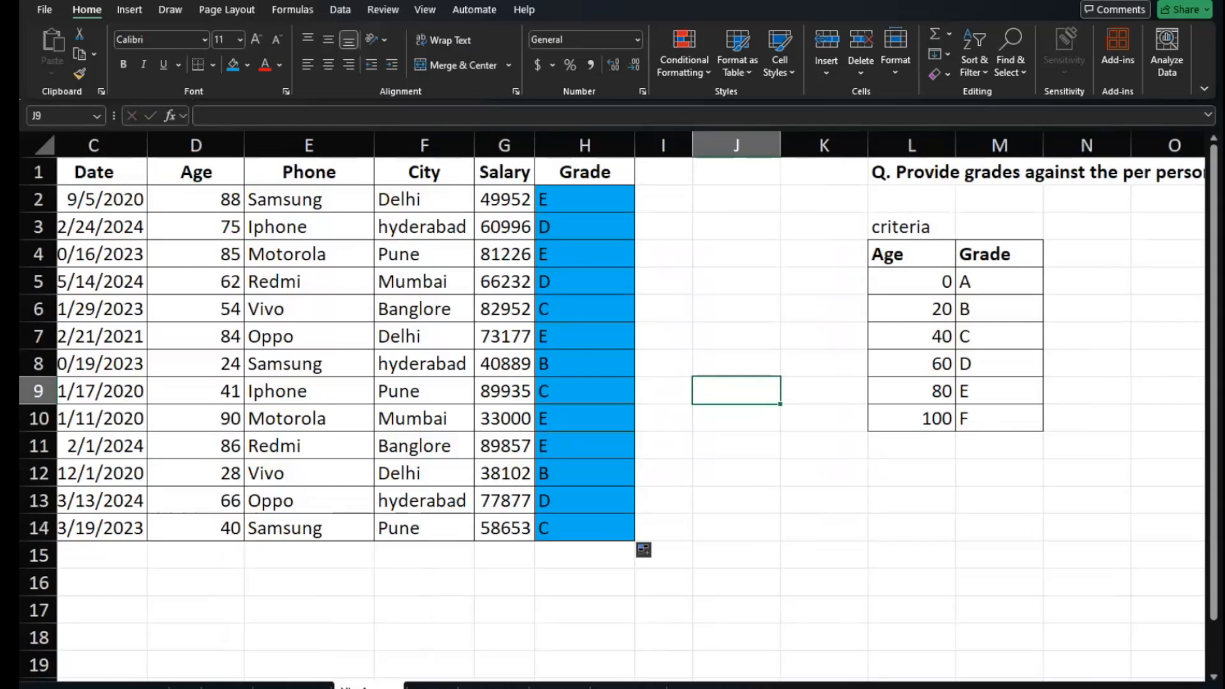
left_click(430, 687)
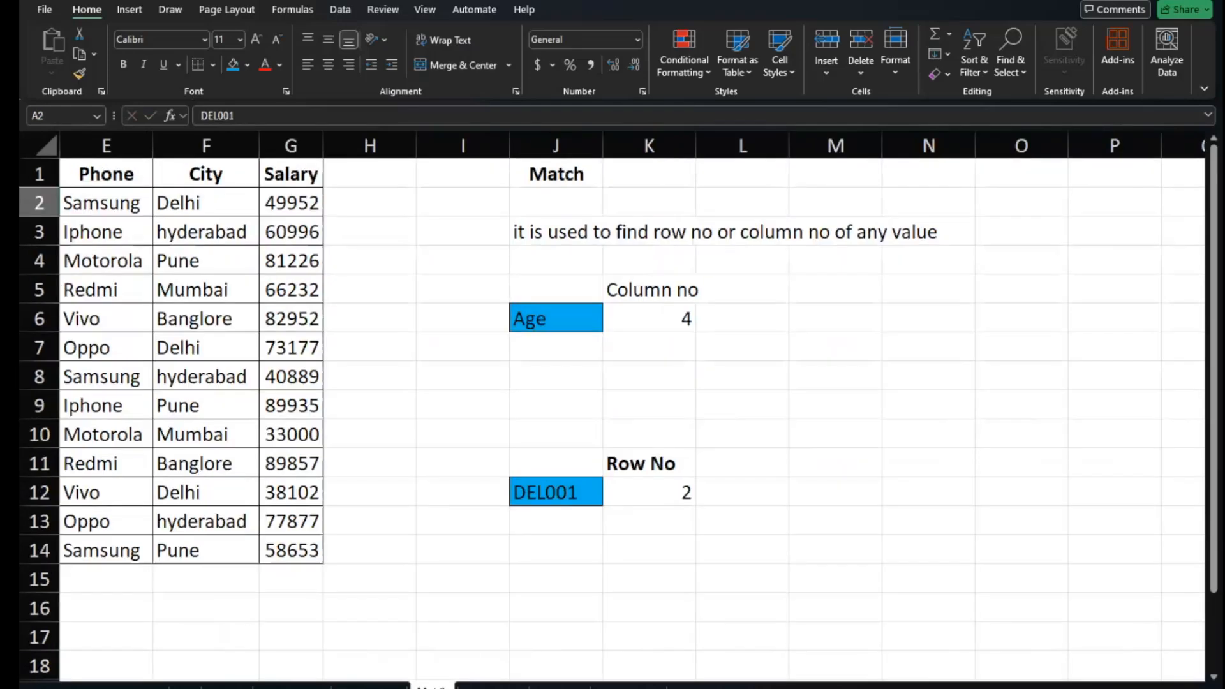
Return to the Lookups topic list and fill the VL with Approx match and VL + Column cells with blue
left_click(138, 687)
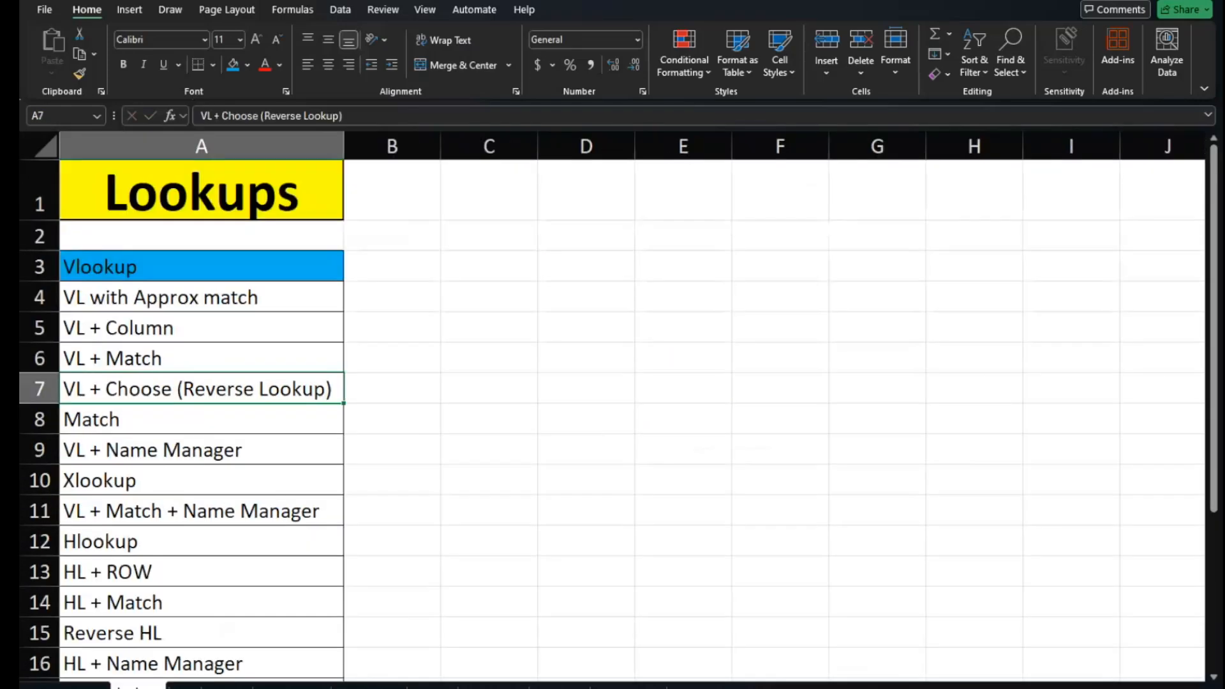
left_click(224, 292)
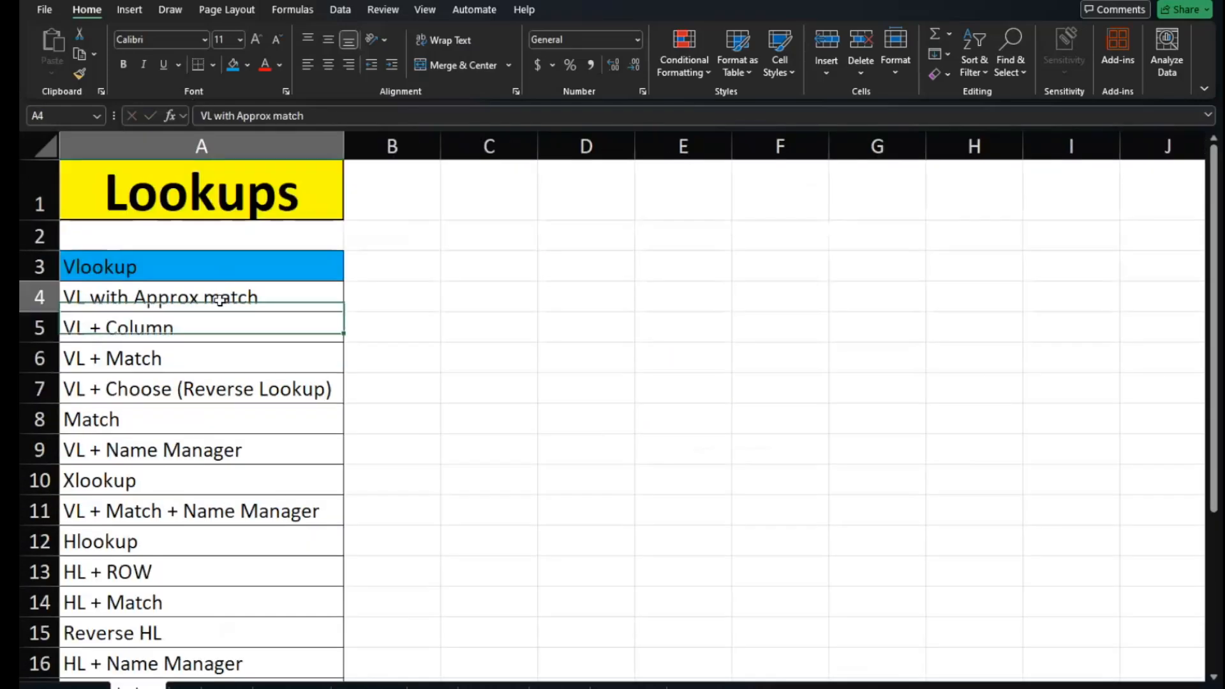
left_click(228, 64)
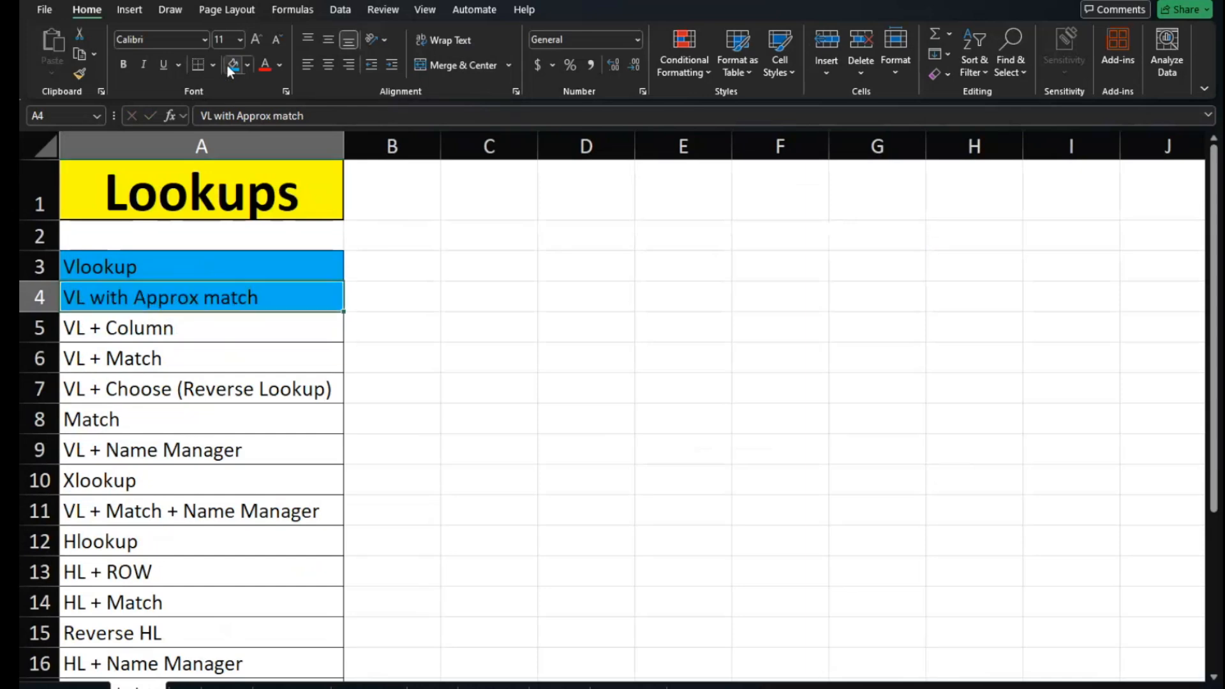
left_click(220, 333)
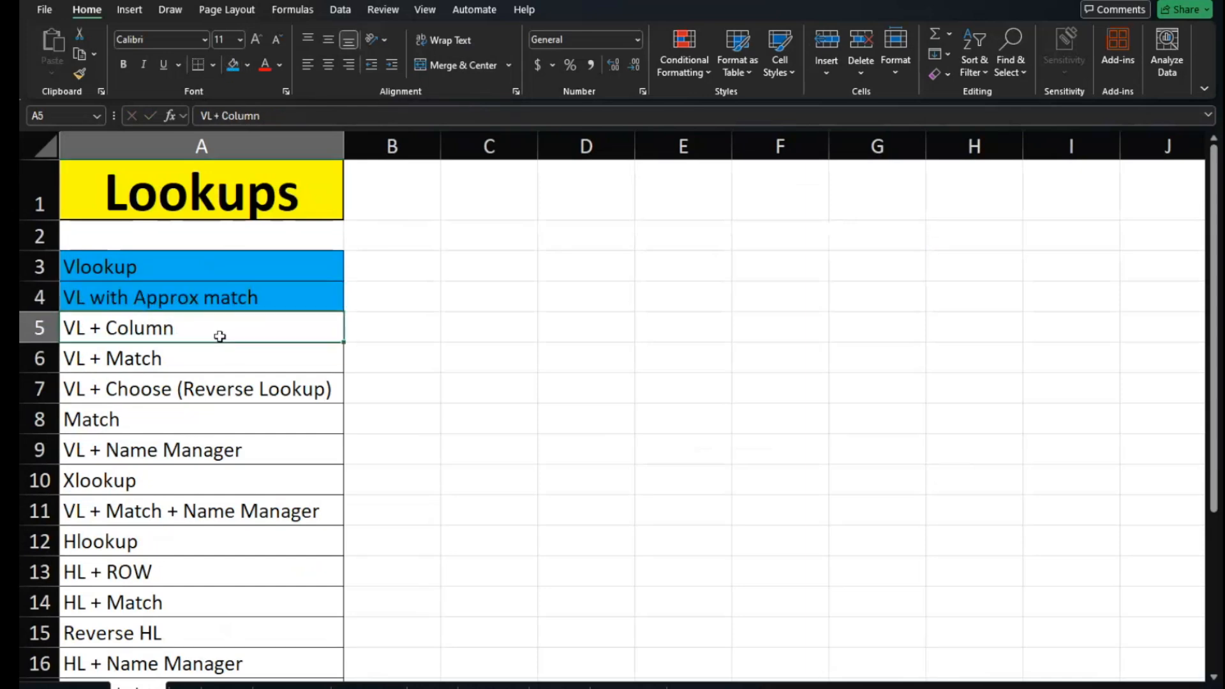
left_click(231, 69)
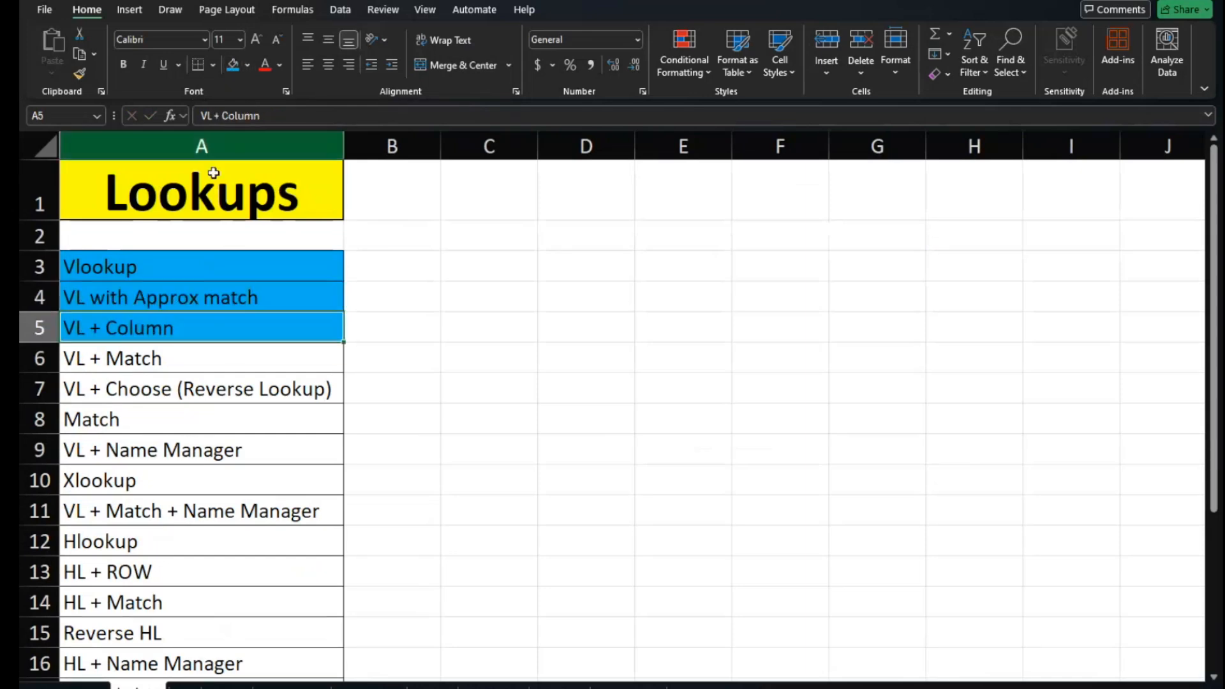
Review the blue-highlighted topics in the Lookups list and return to the Match worksheet's description in J3
left_click(203, 268)
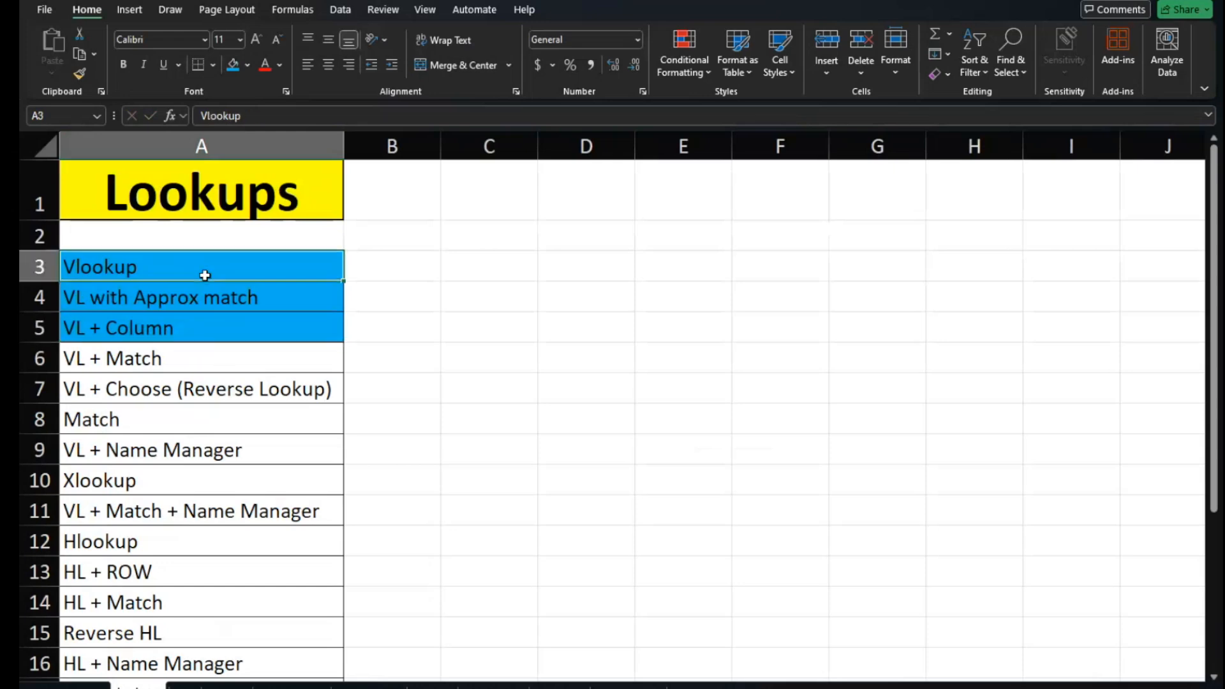
left_click(217, 303)
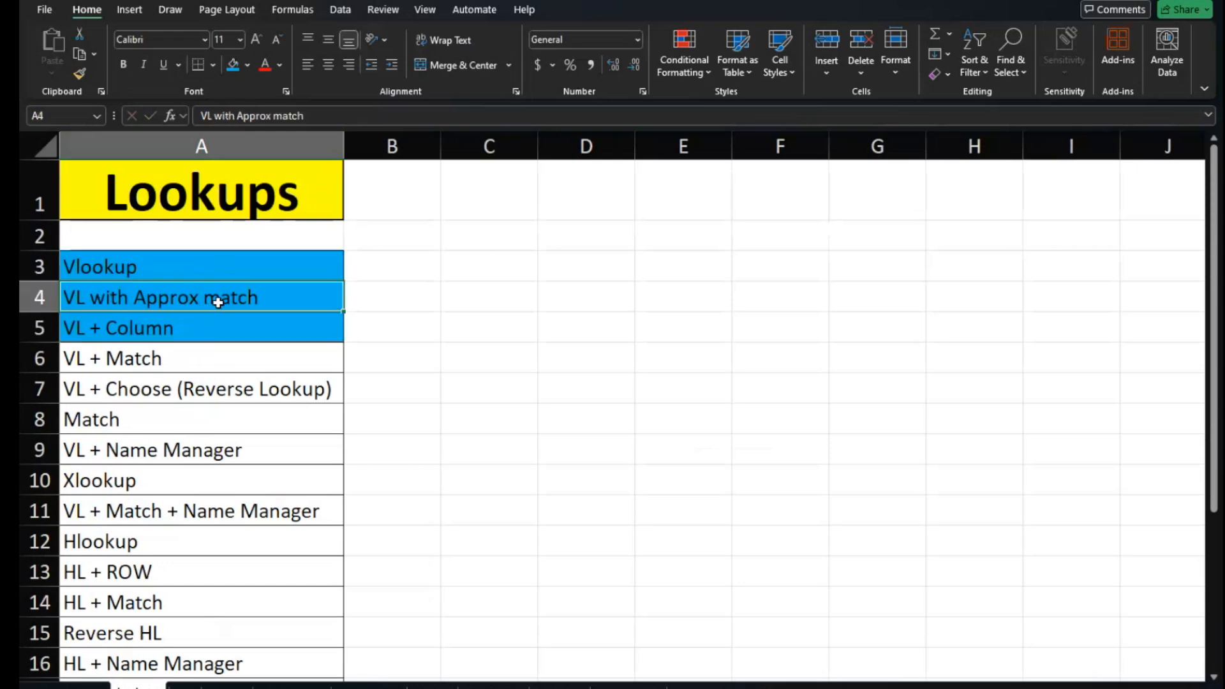
left_click(187, 324)
scroll(192, 323, "down", 3)
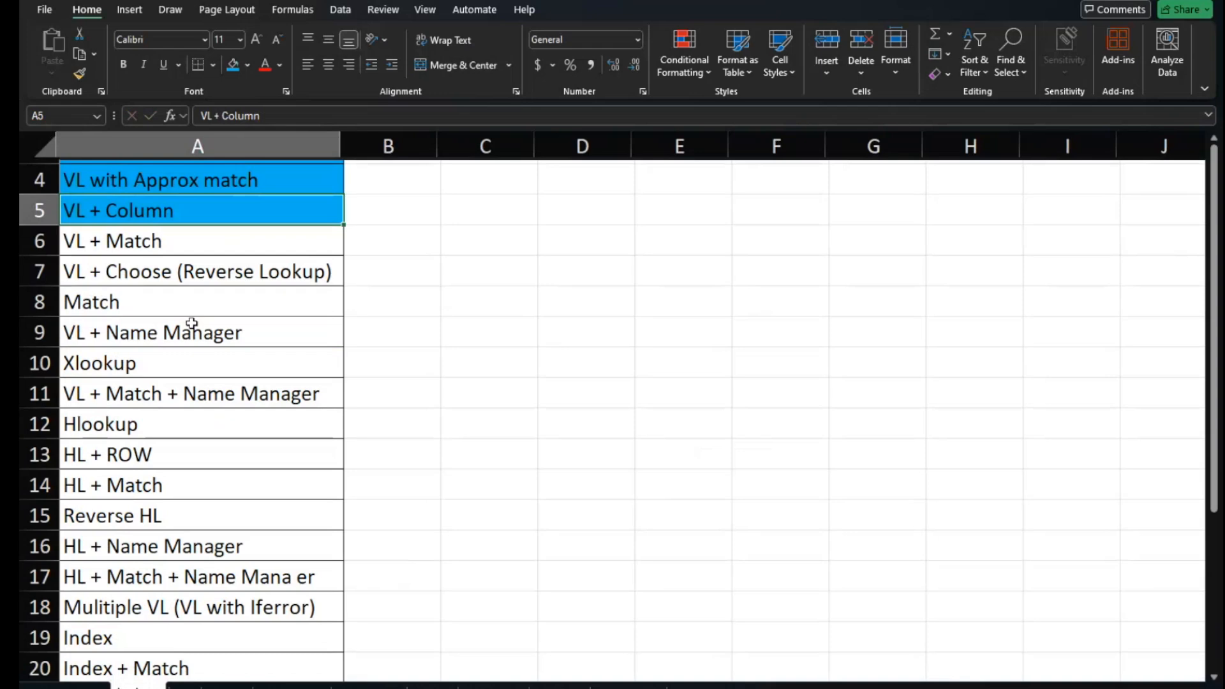
key("ctrl+Page_Down")
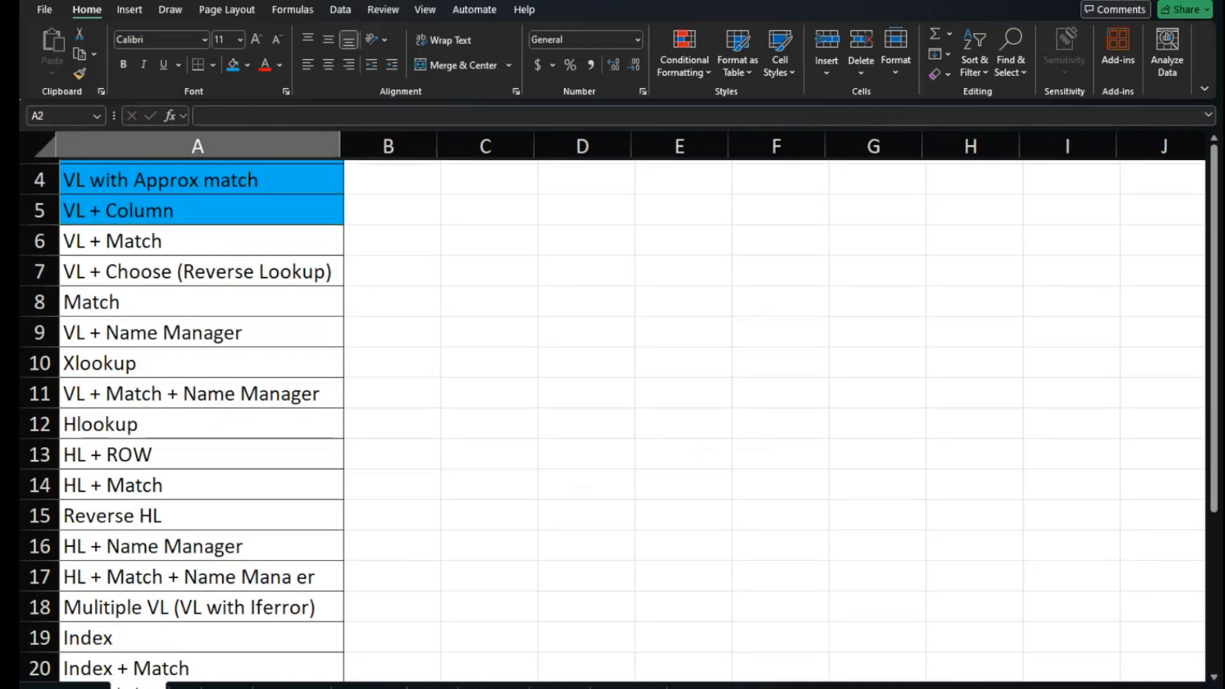
key("ctrl+Page_Down")
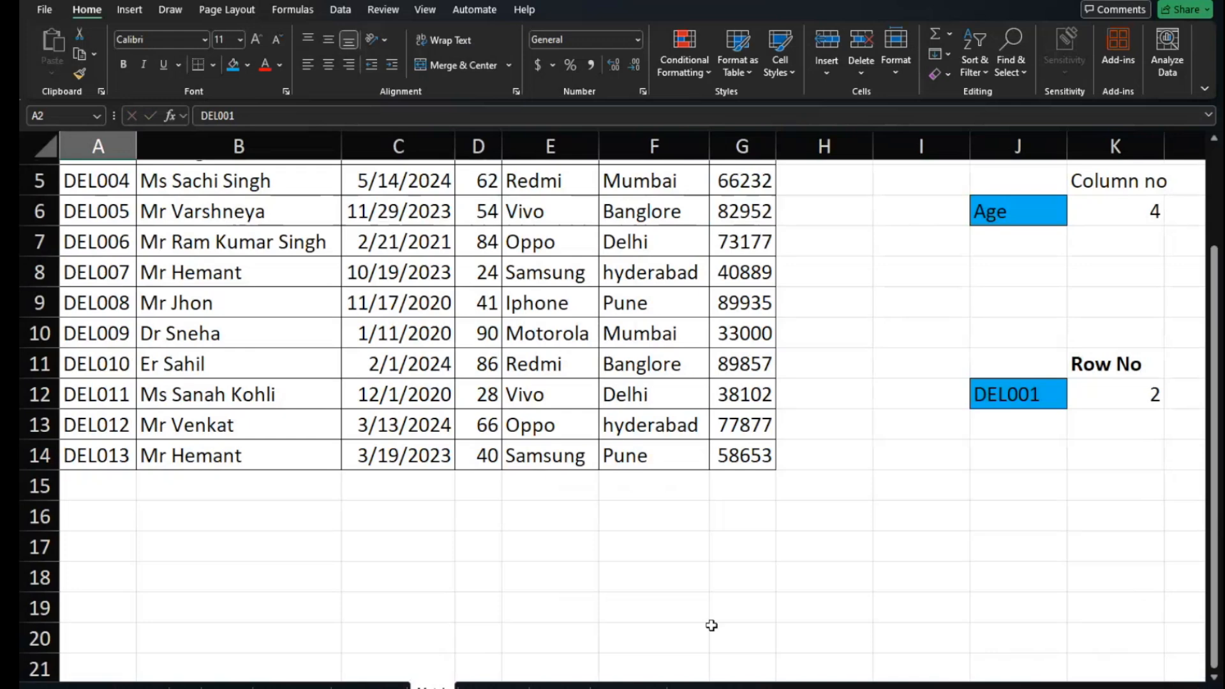
scroll(712, 622, "up", 2)
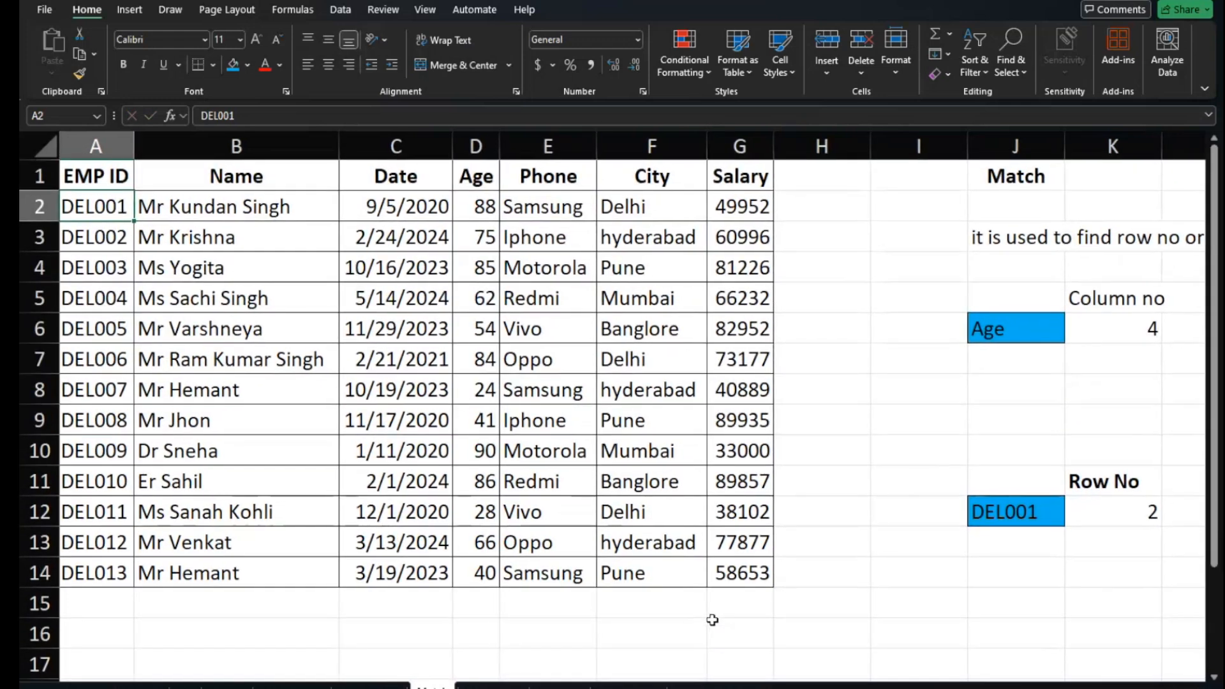
scroll(712, 620, "right", 3)
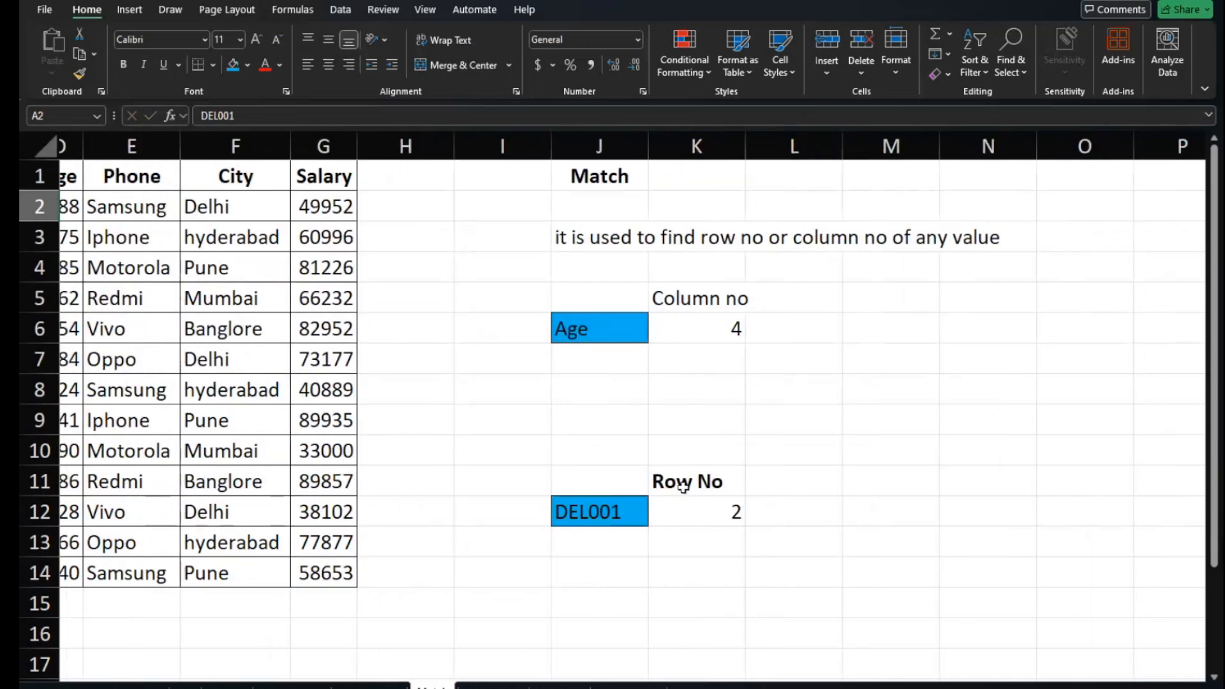
left_click(601, 233)
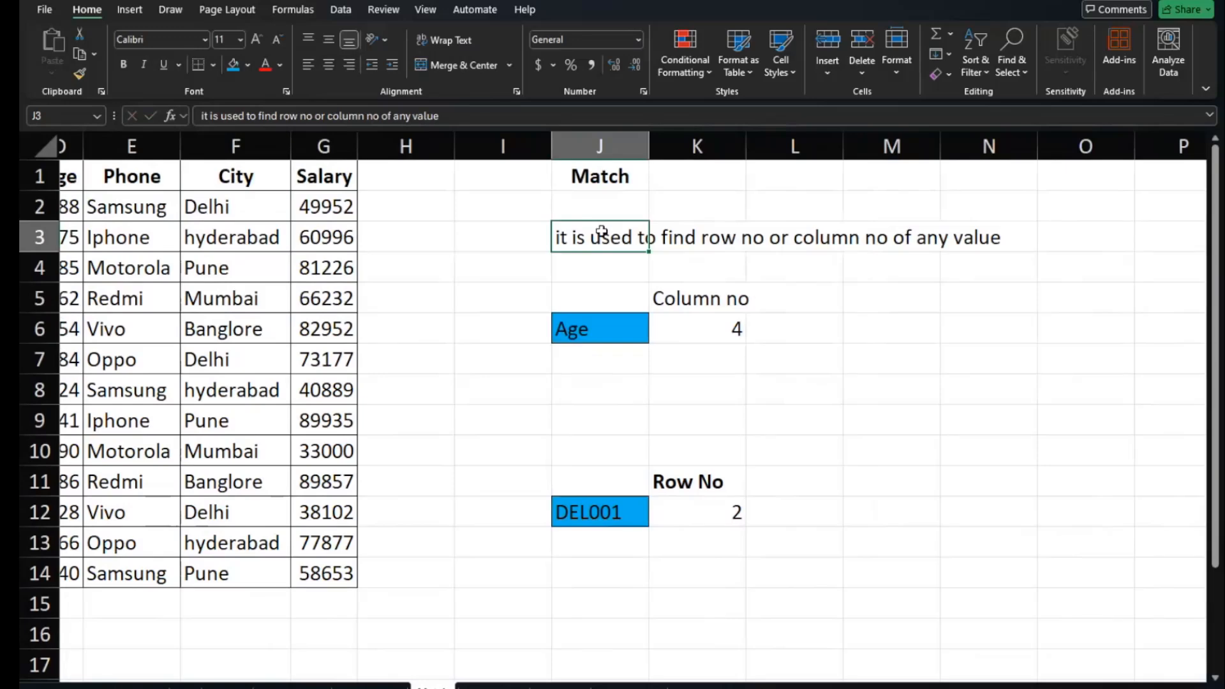
Clear K6 and begin a new MATCH formula there with the Age cell J6 as the lookup value
left_click(697, 333)
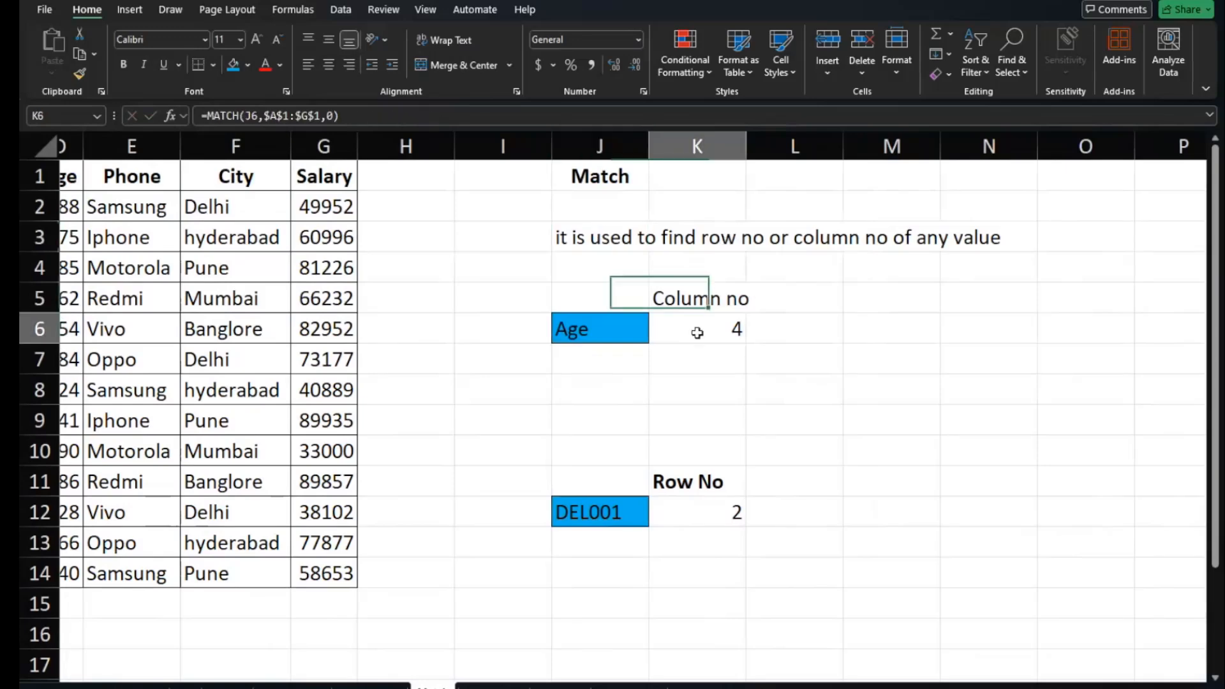
key("Delete")
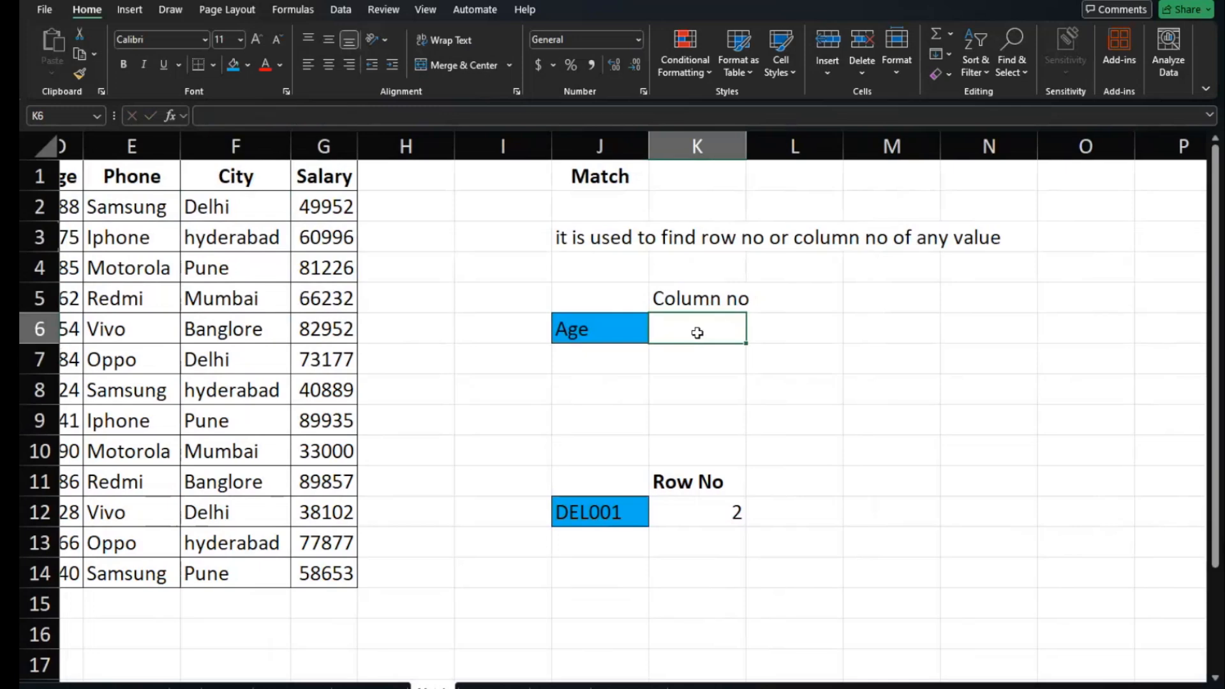
scroll(697, 332, "left", 5)
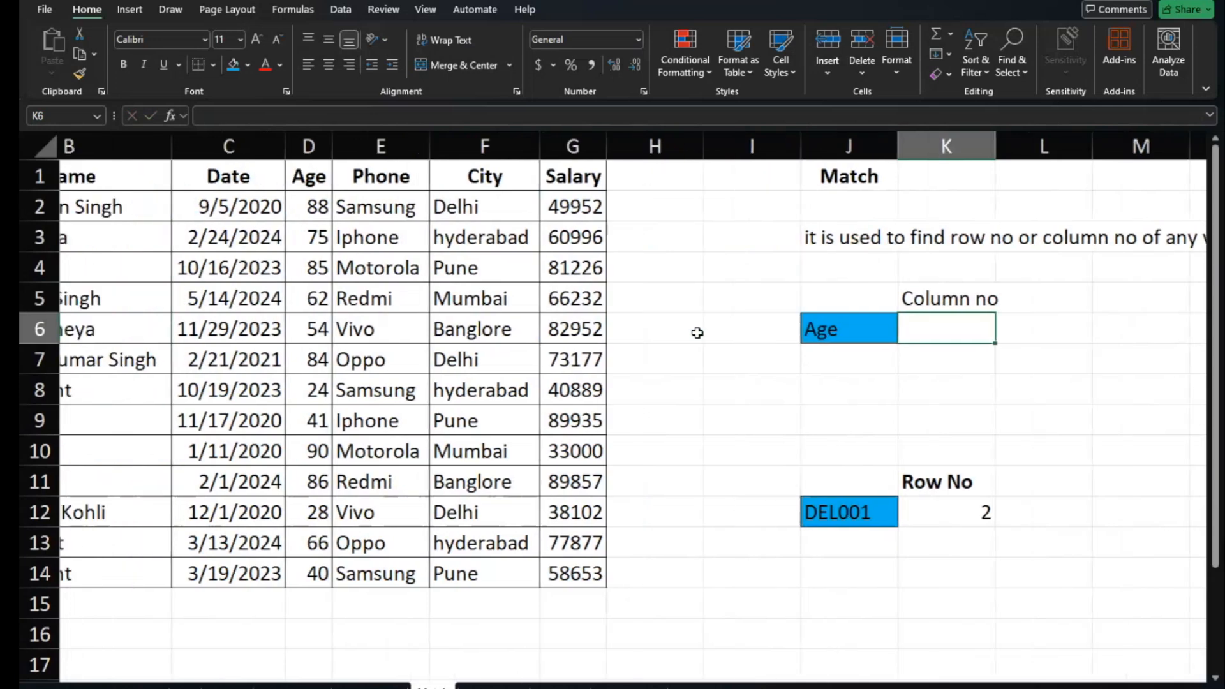
type("=")
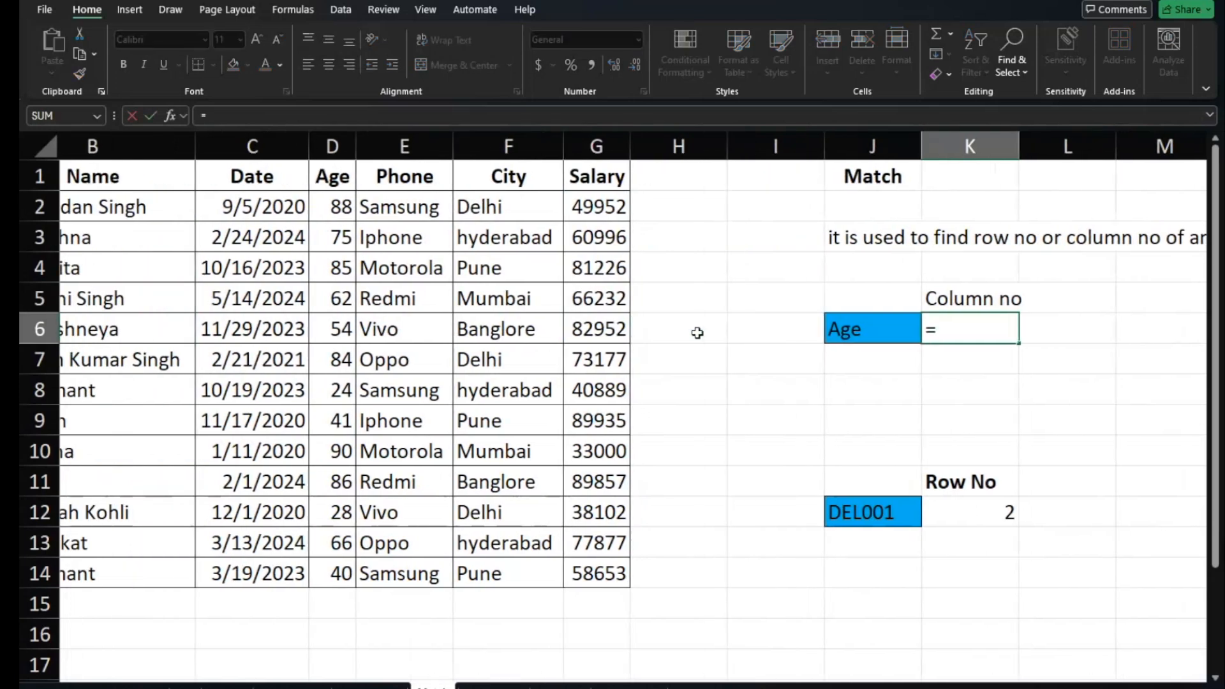
type("ms")
key("BackSpace")
type("a")
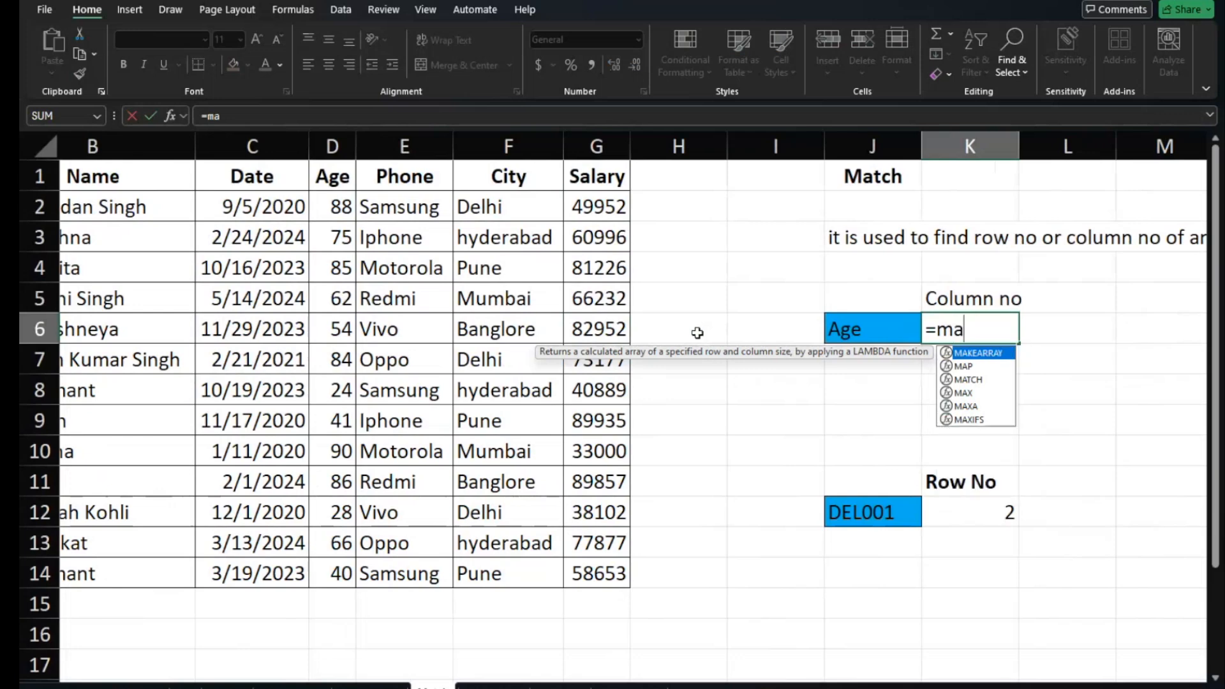
type("tch")
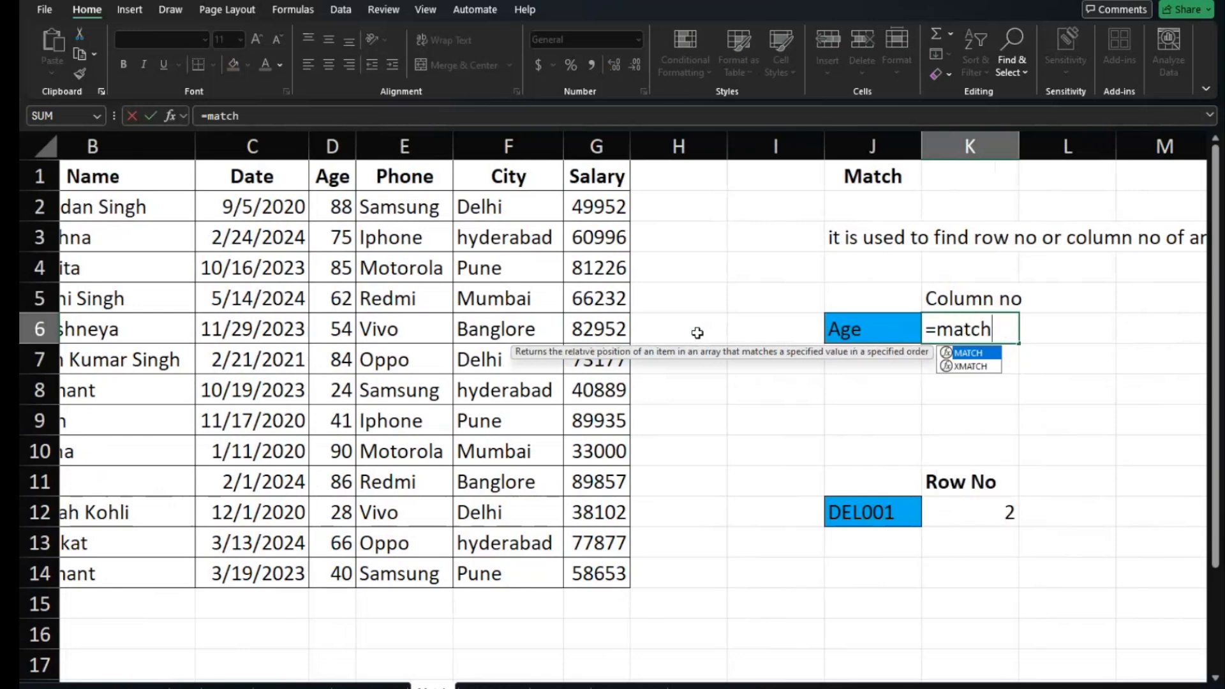
key("Tab")
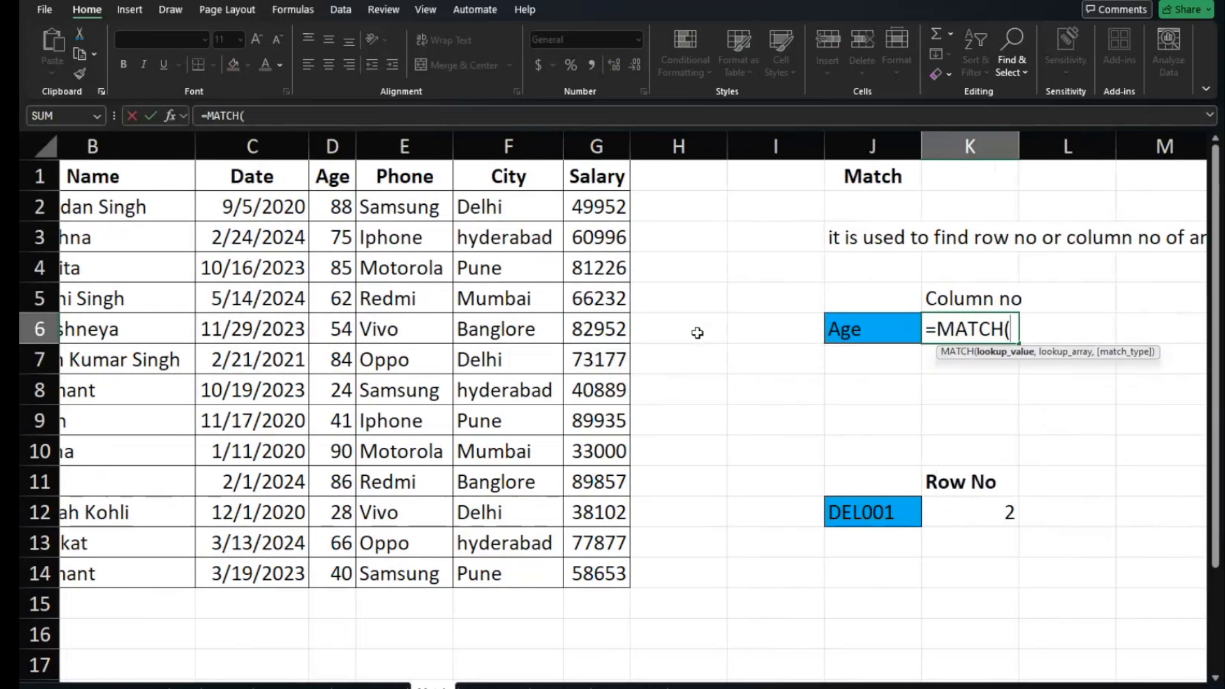
left_click(865, 331)
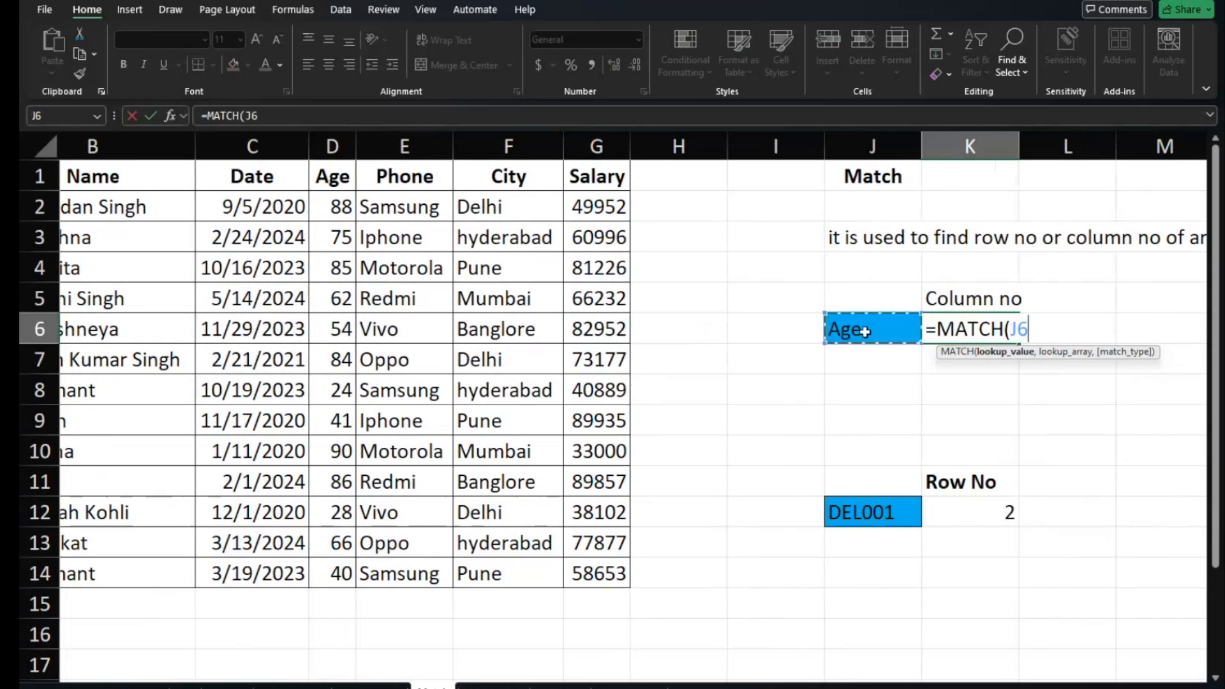
type(",")
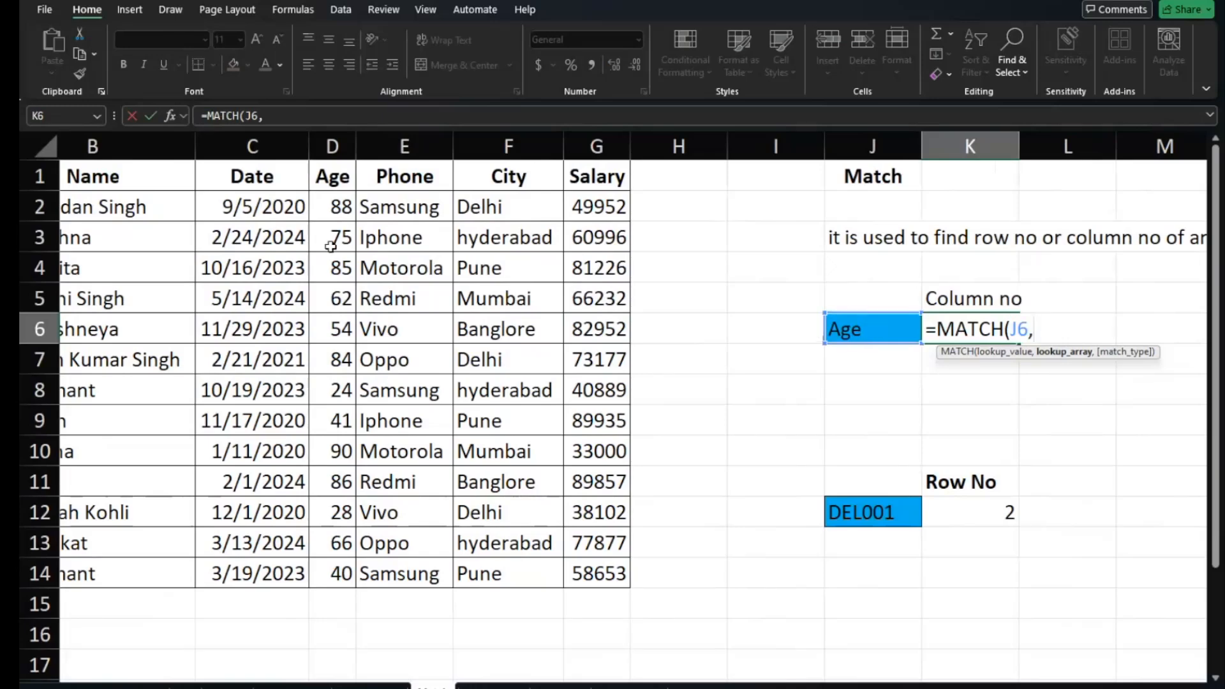
Complete the K6 MATCH formula with the header row A1:G1 as the lookup array, leaving out the match type
scroll(176, 180, "left", 2)
left_click(88, 178)
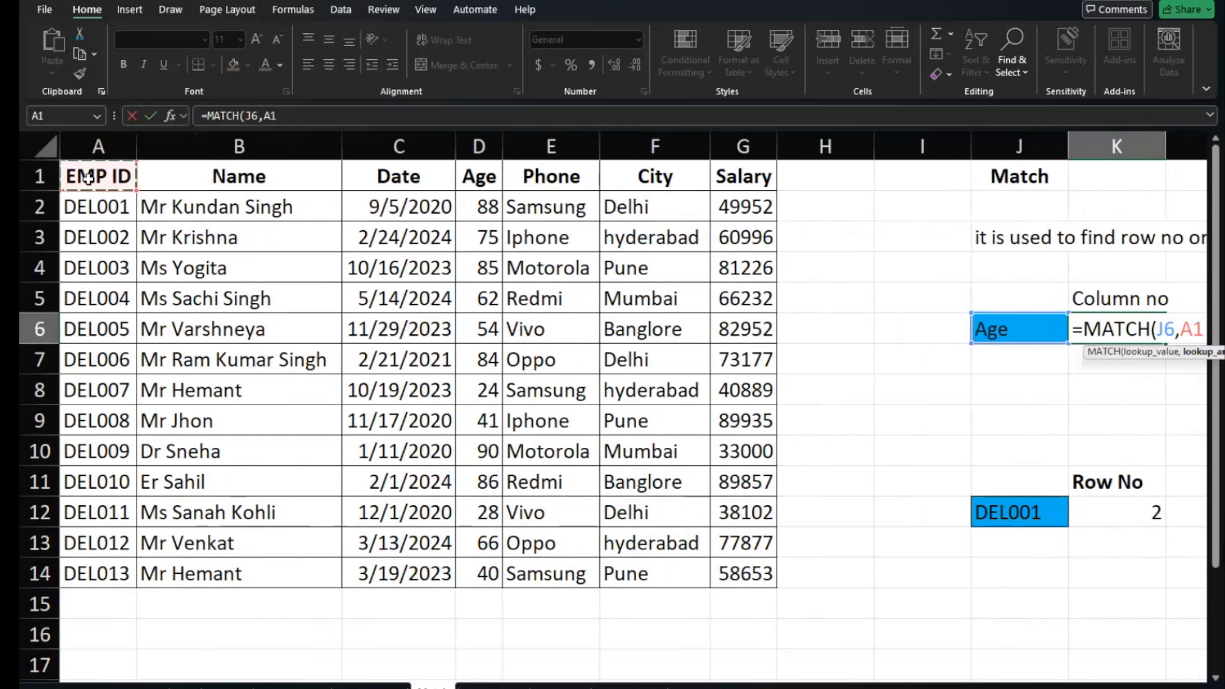
key("ctrl+shift+Right")
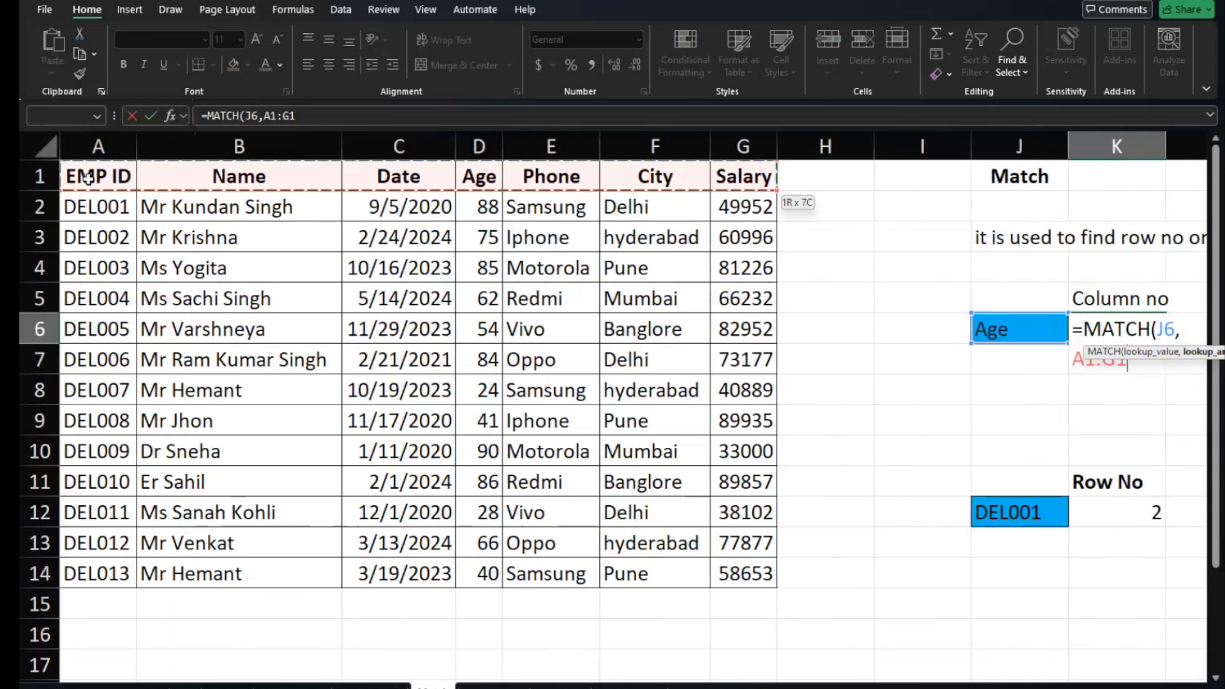
key("alt")
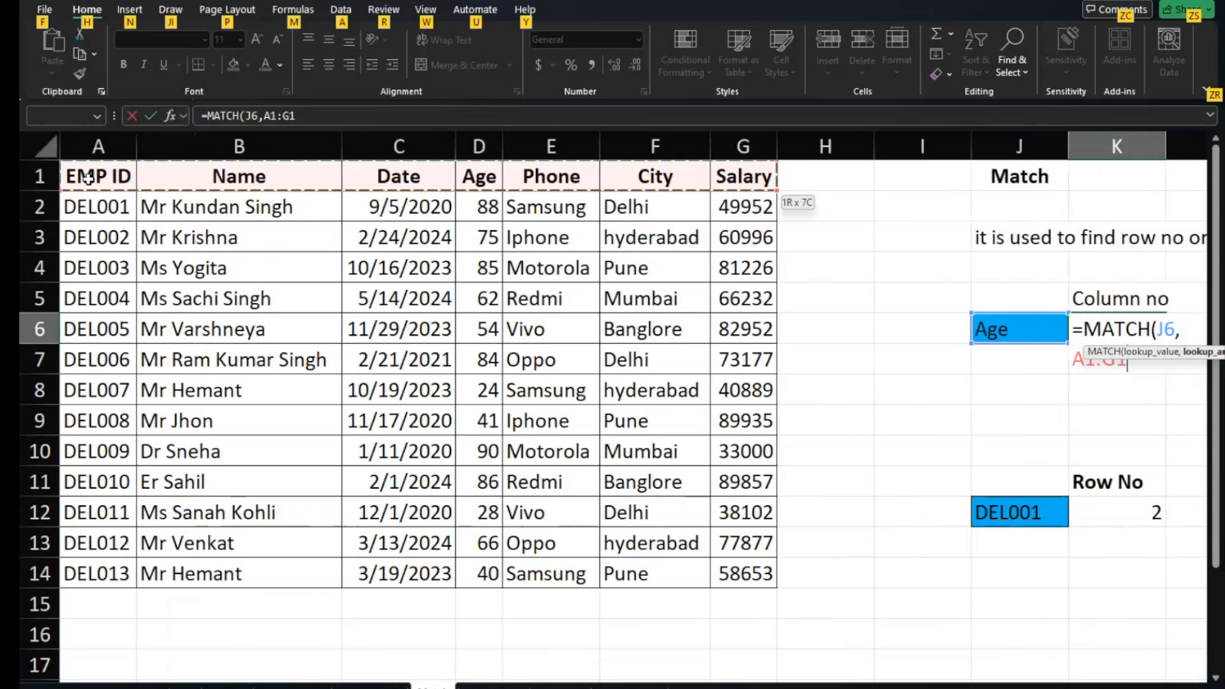
key("alt")
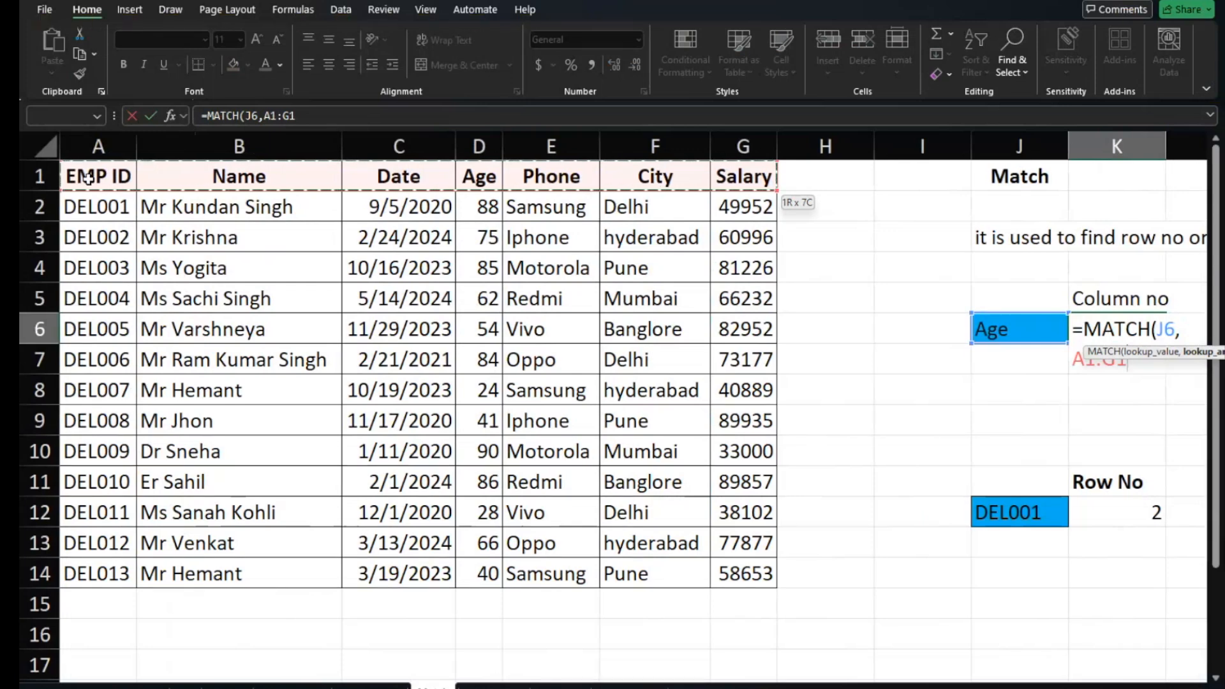
key("F2")
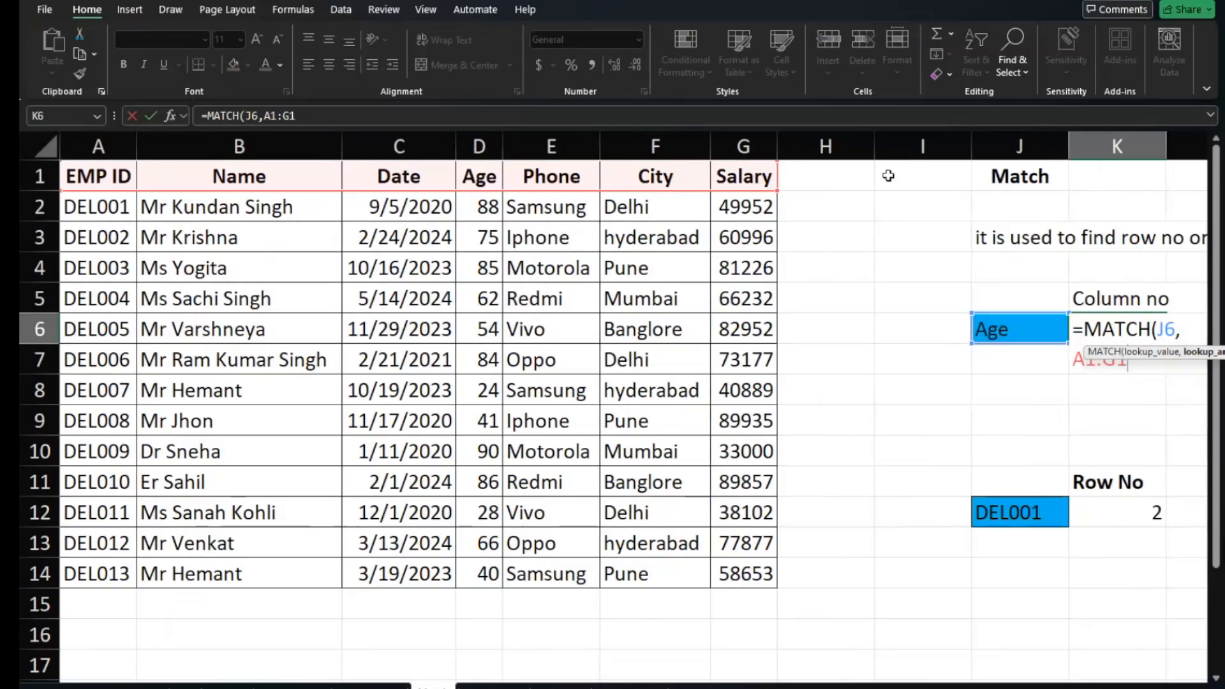
type(")")
left_click(641, 299)
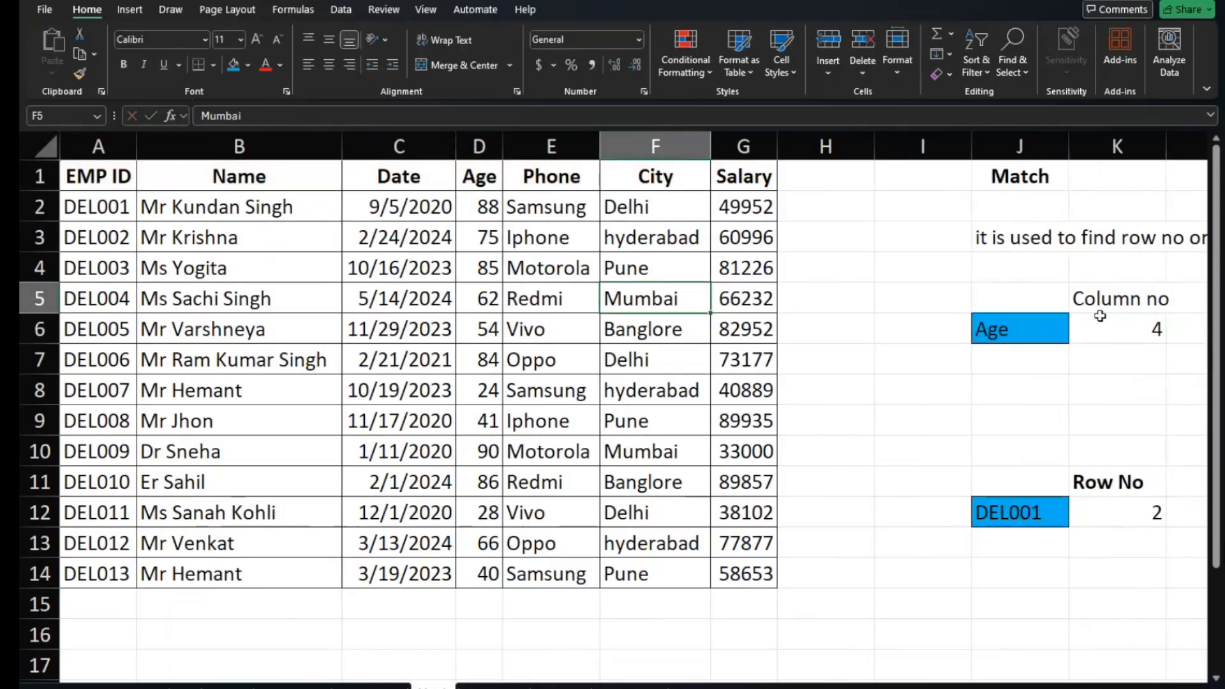
Reopen the K6 formula and make its lookup array absolute as $A$1:$G$1
left_click(1141, 329)
double_click(1141, 329)
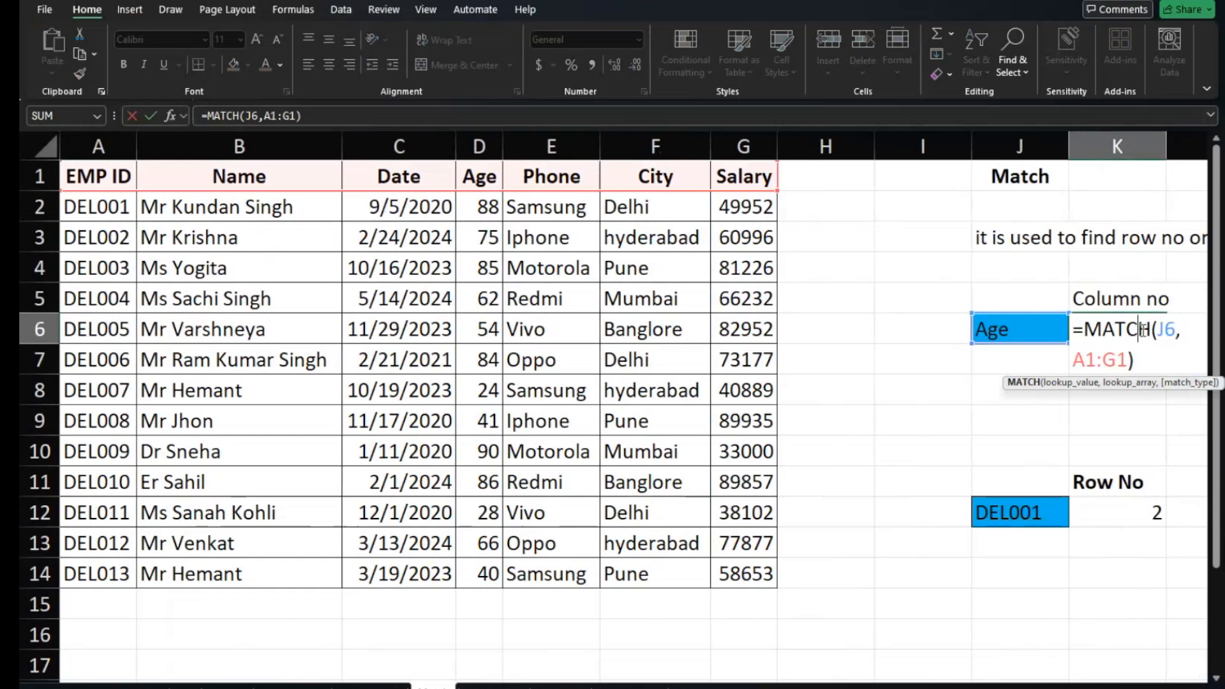
left_click(1128, 360)
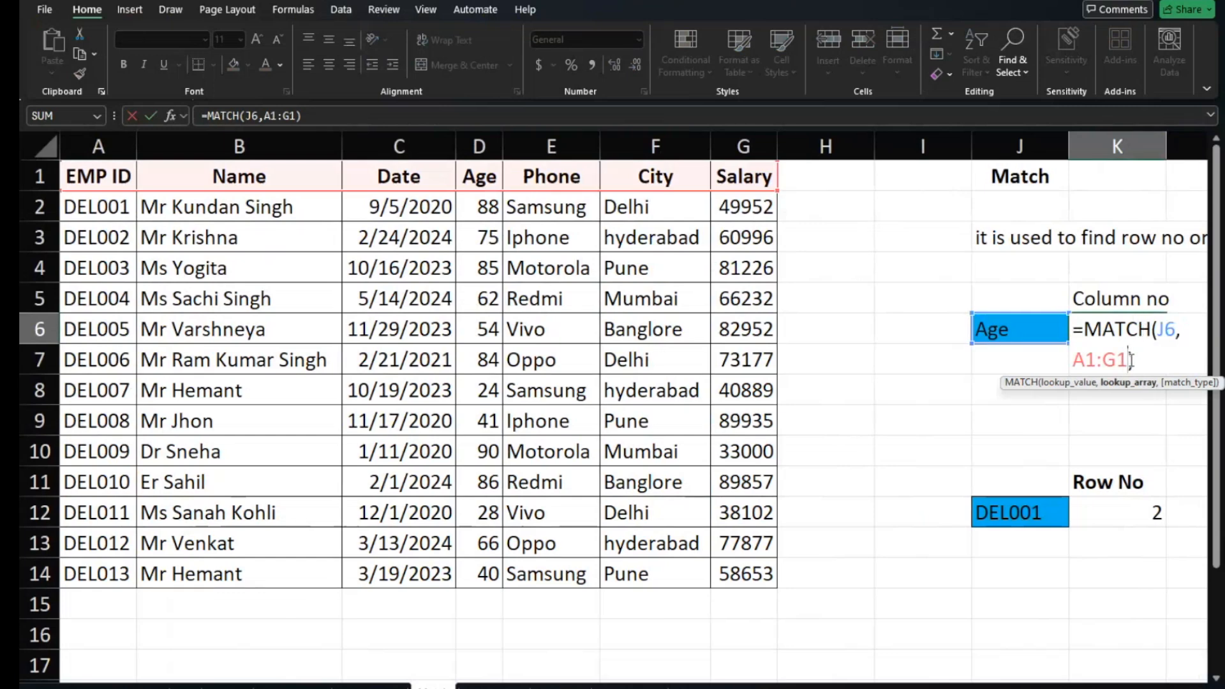
key("alt")
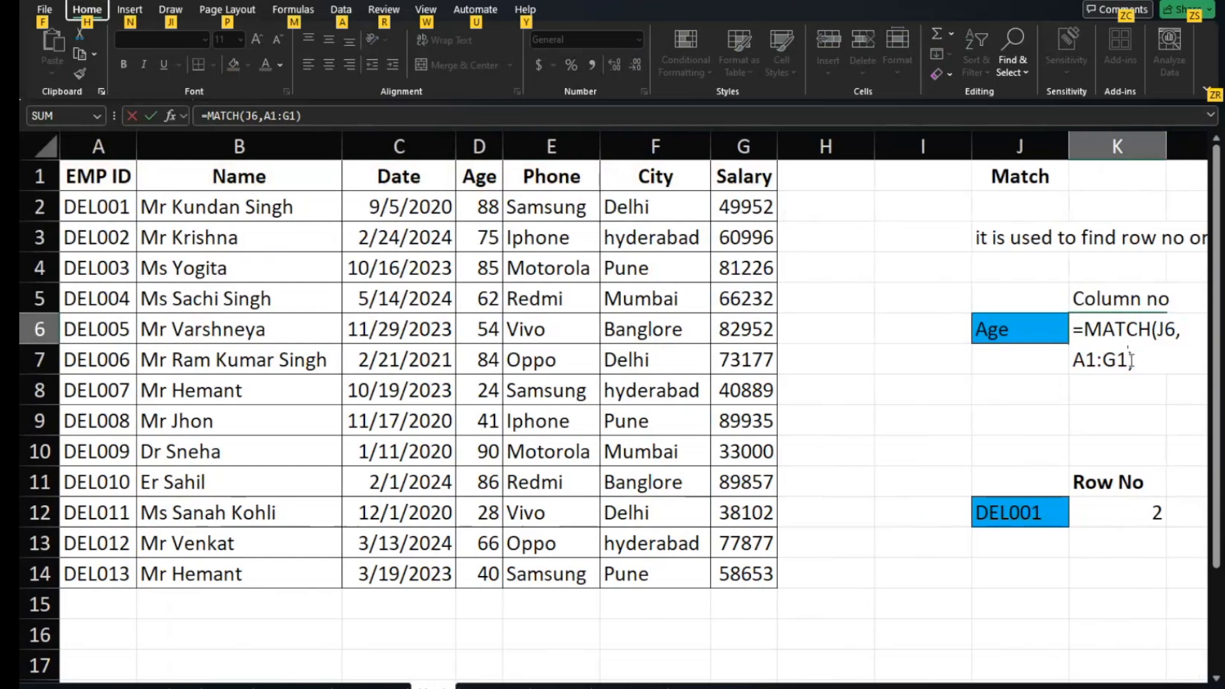
key("Escape")
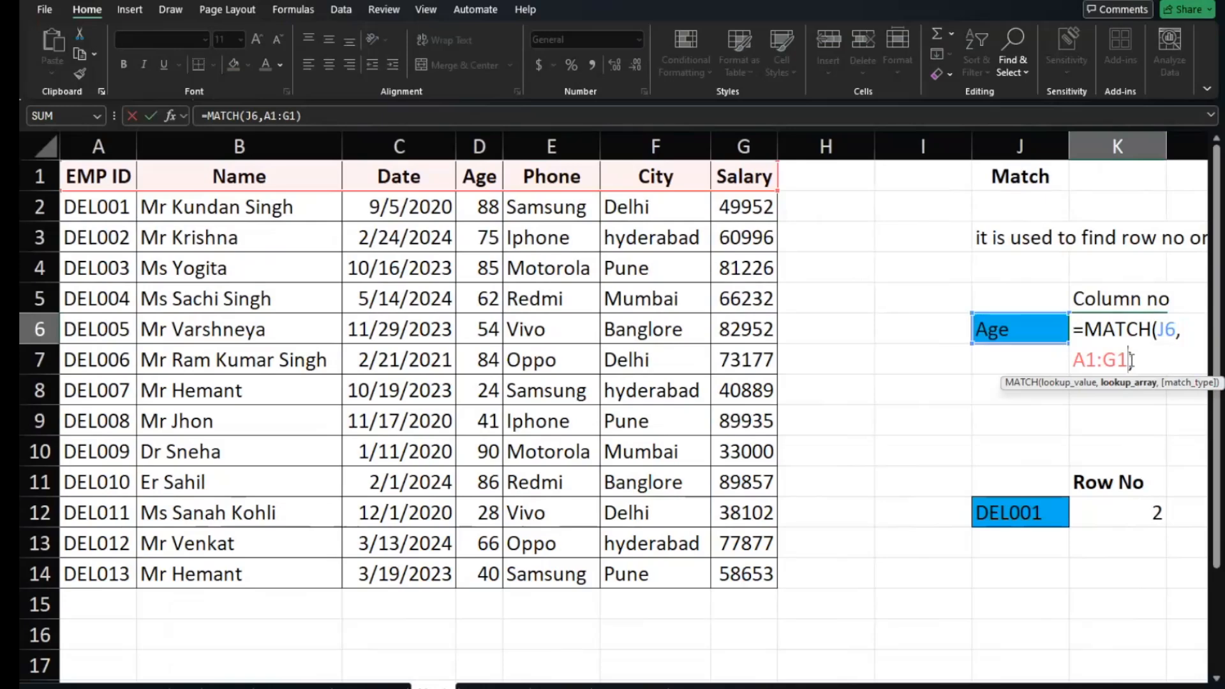
key("F4")
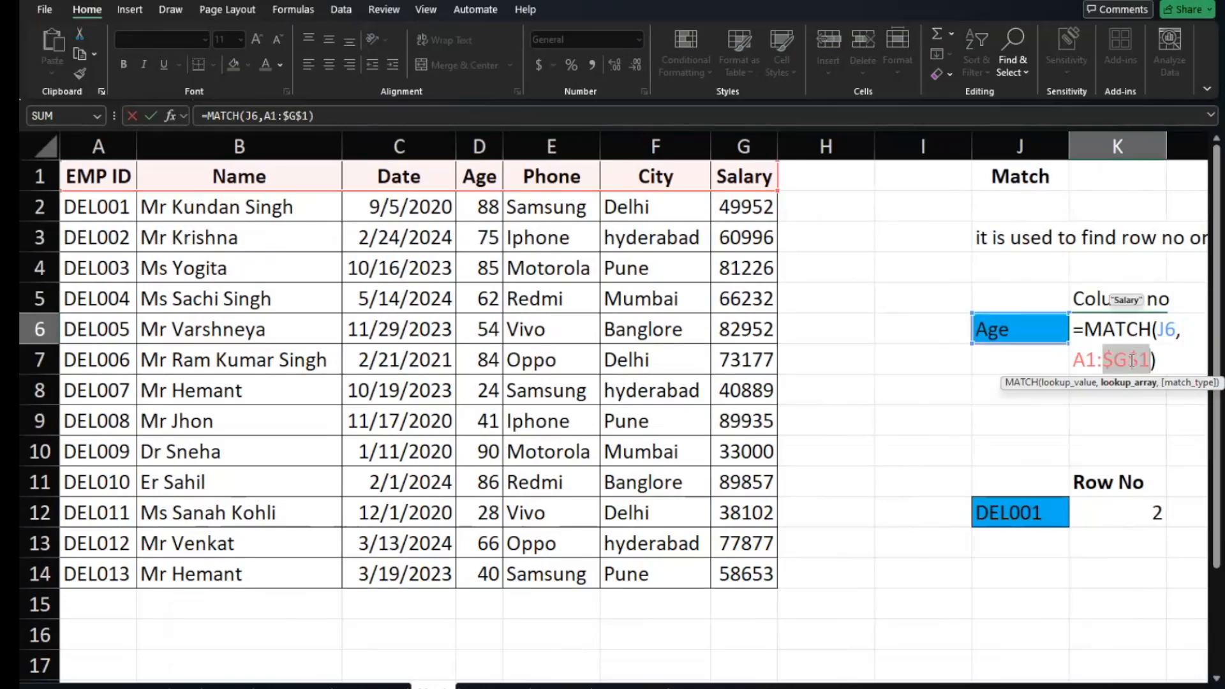
left_click(1077, 360)
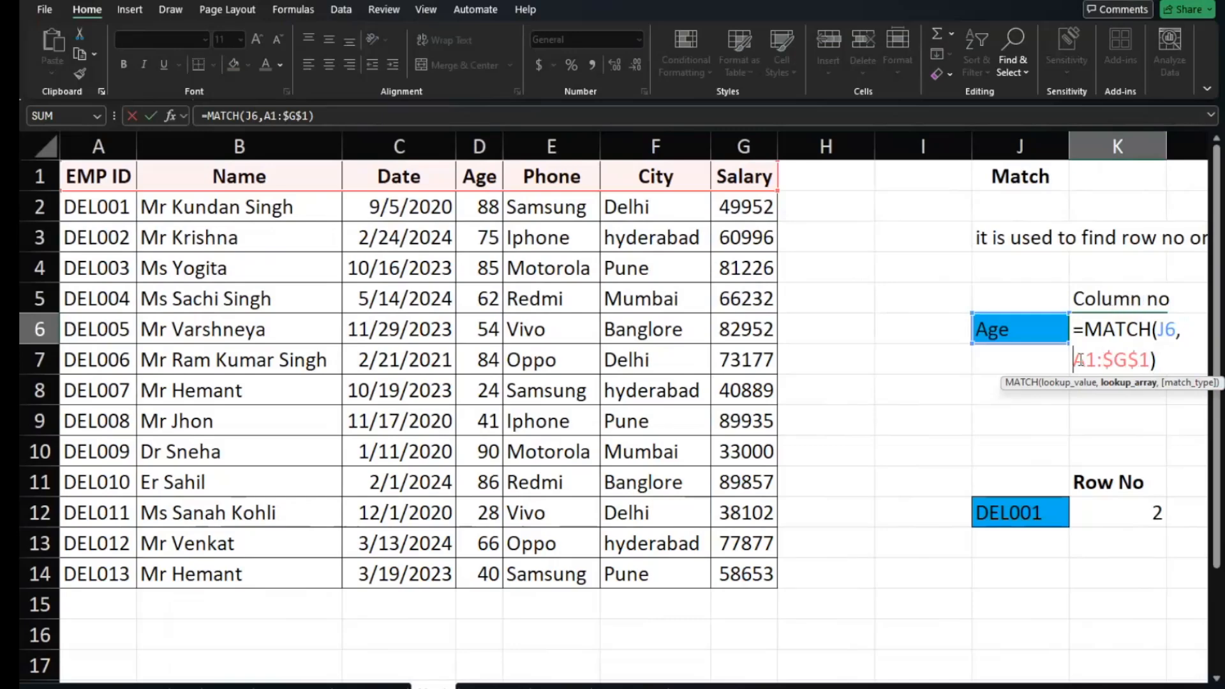
key("F4")
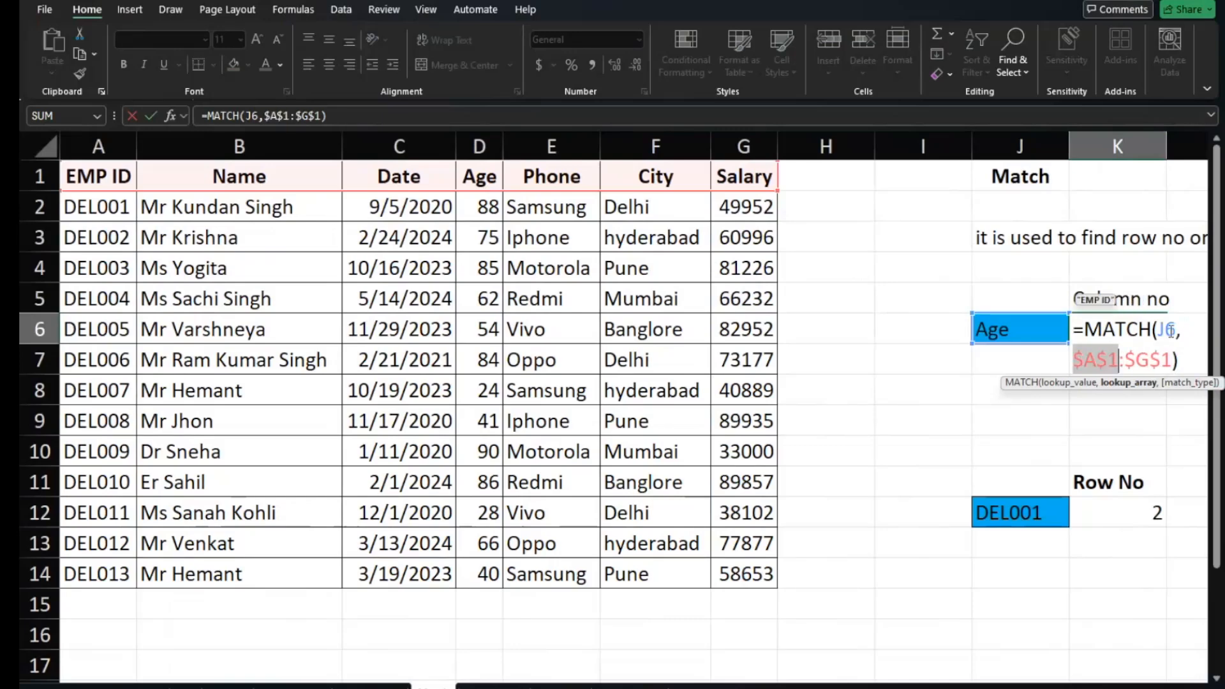
Add match type 0 for an exact match to the MATCH formula in K6
left_click(1171, 359)
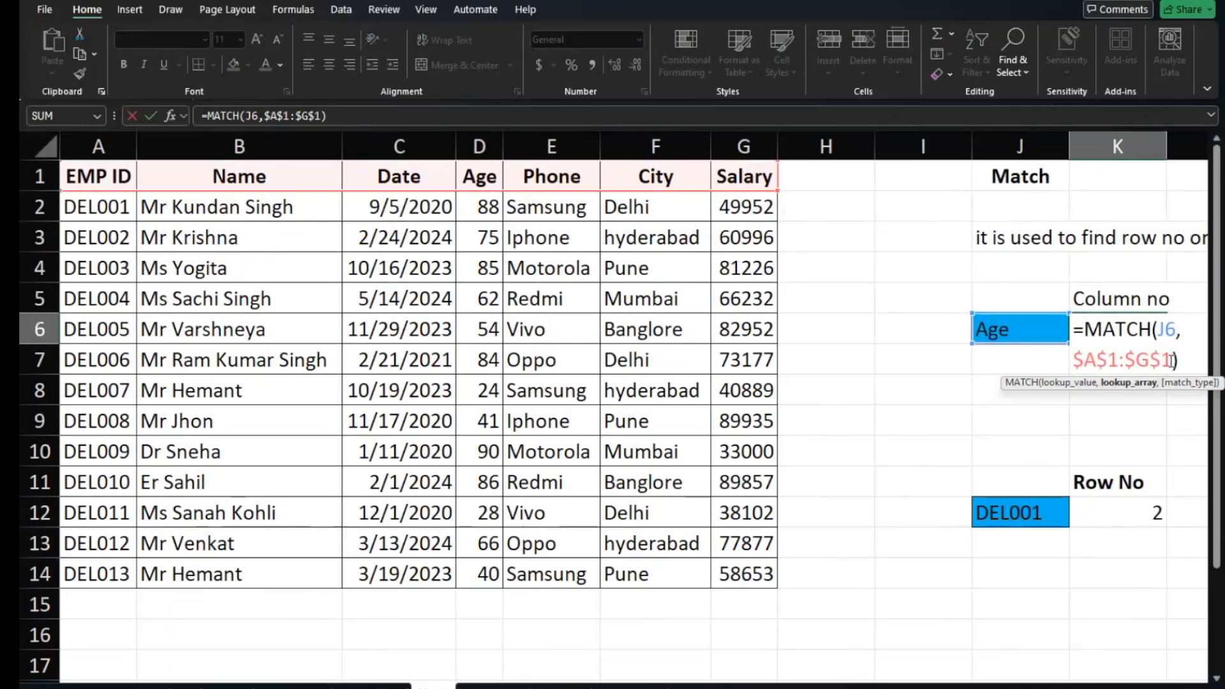
type(",")
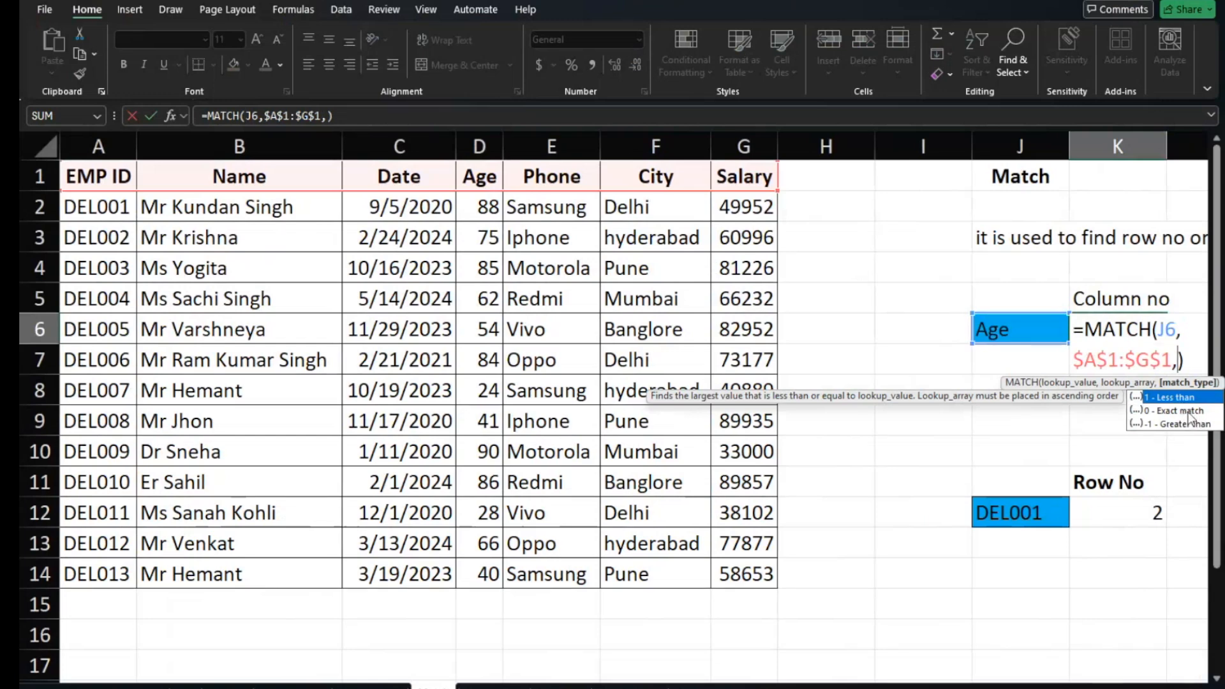
type("0")
key("Return")
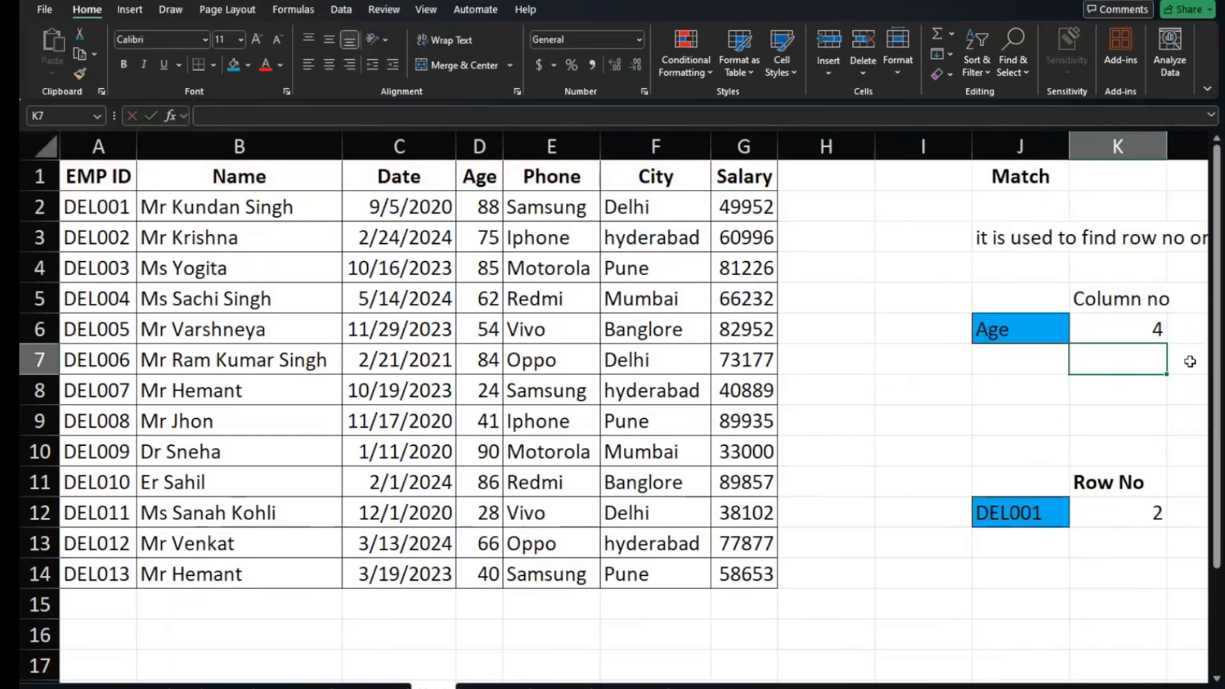
Reopen the K6 formula, remove its match type to view the available options, and re-enter 0
left_click(1156, 324)
scroll(1148, 322, "right", 1)
scroll(1148, 322, "right", 1)
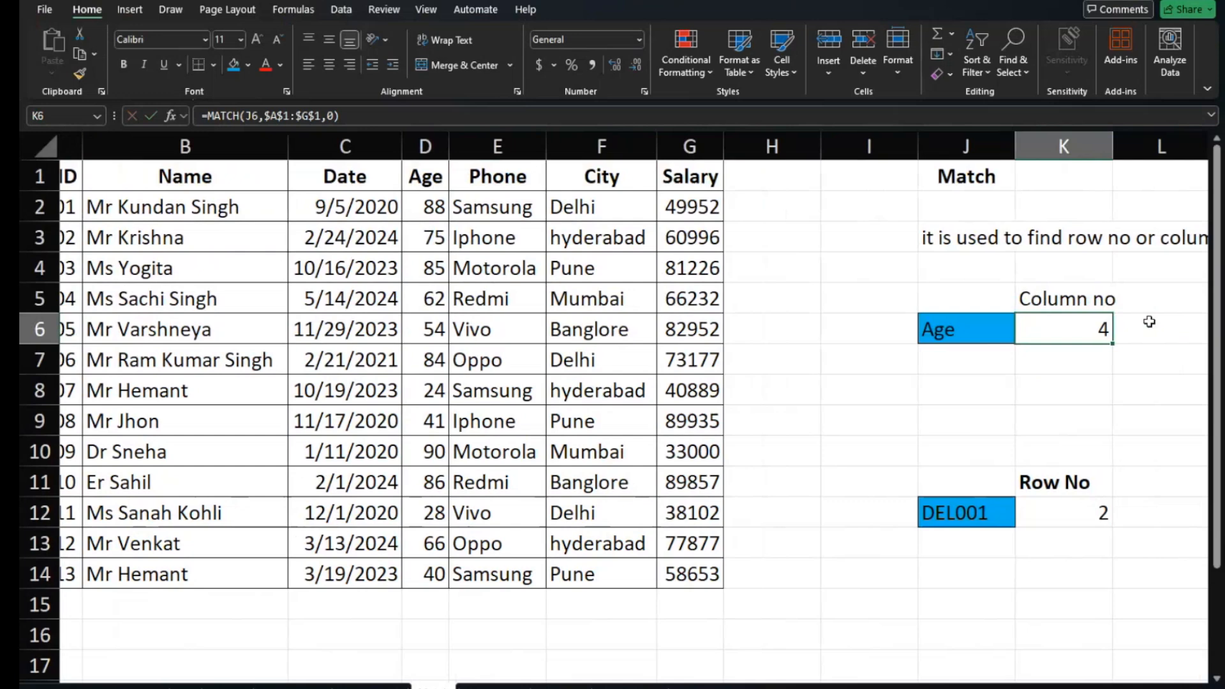
double_click(1104, 325)
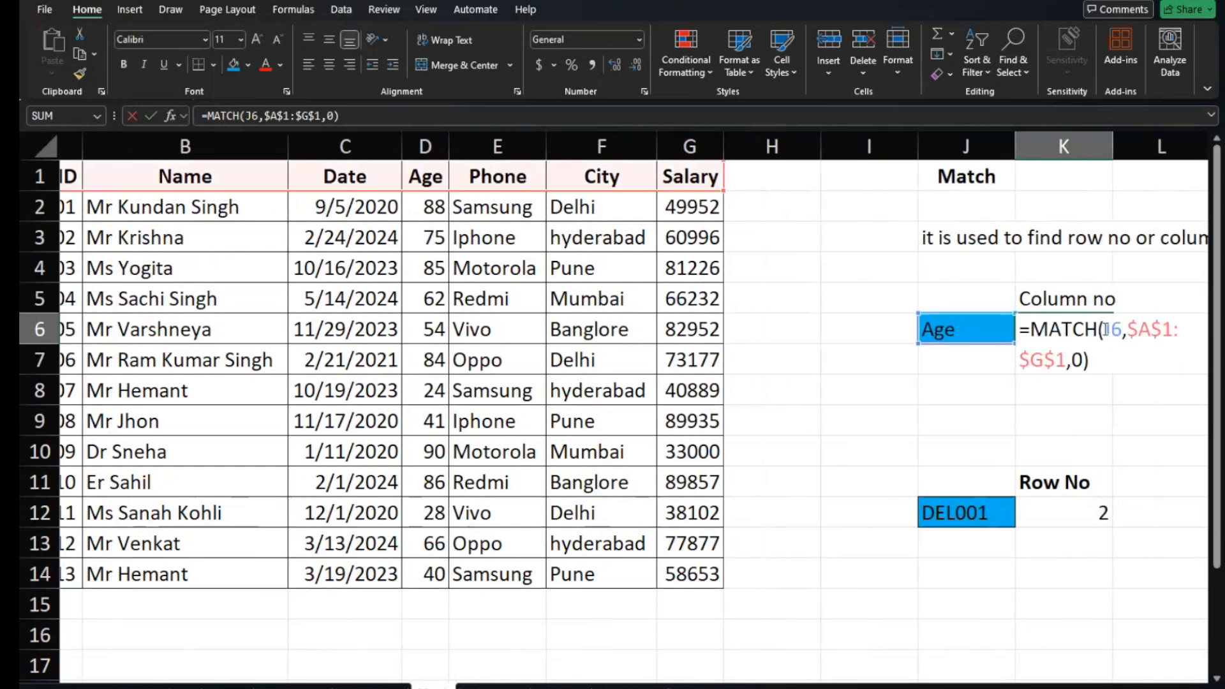
left_click(1083, 361)
key("BackSpace")
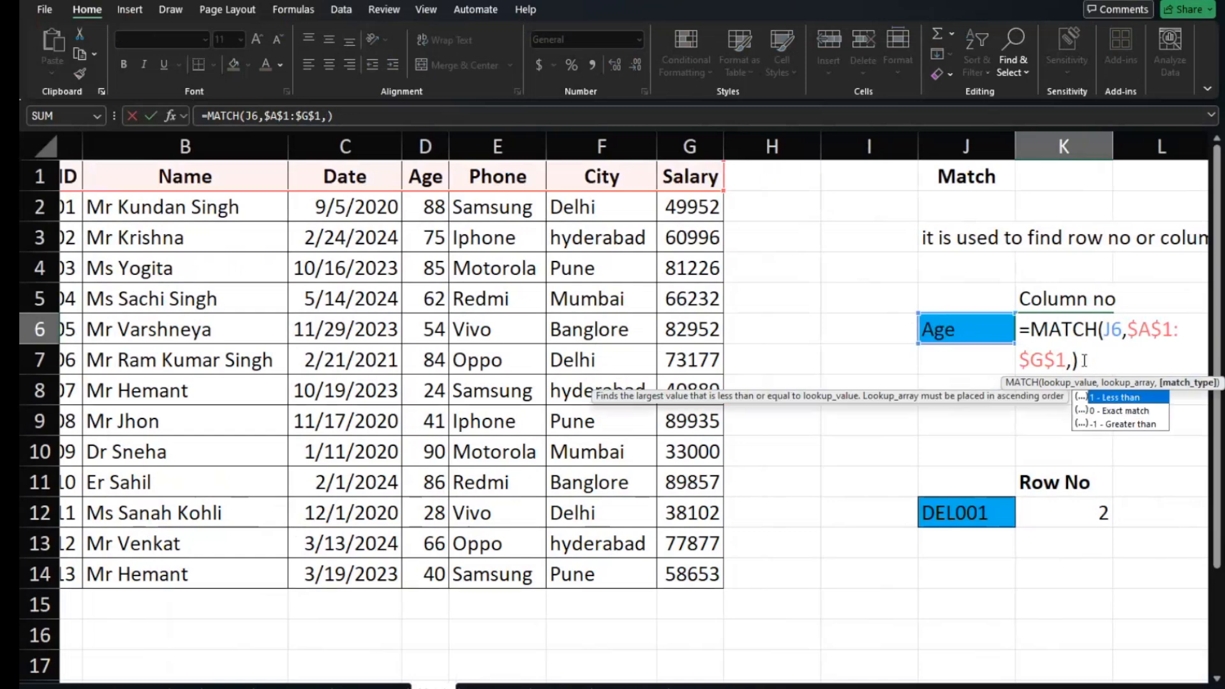
type("0")
key("Return")
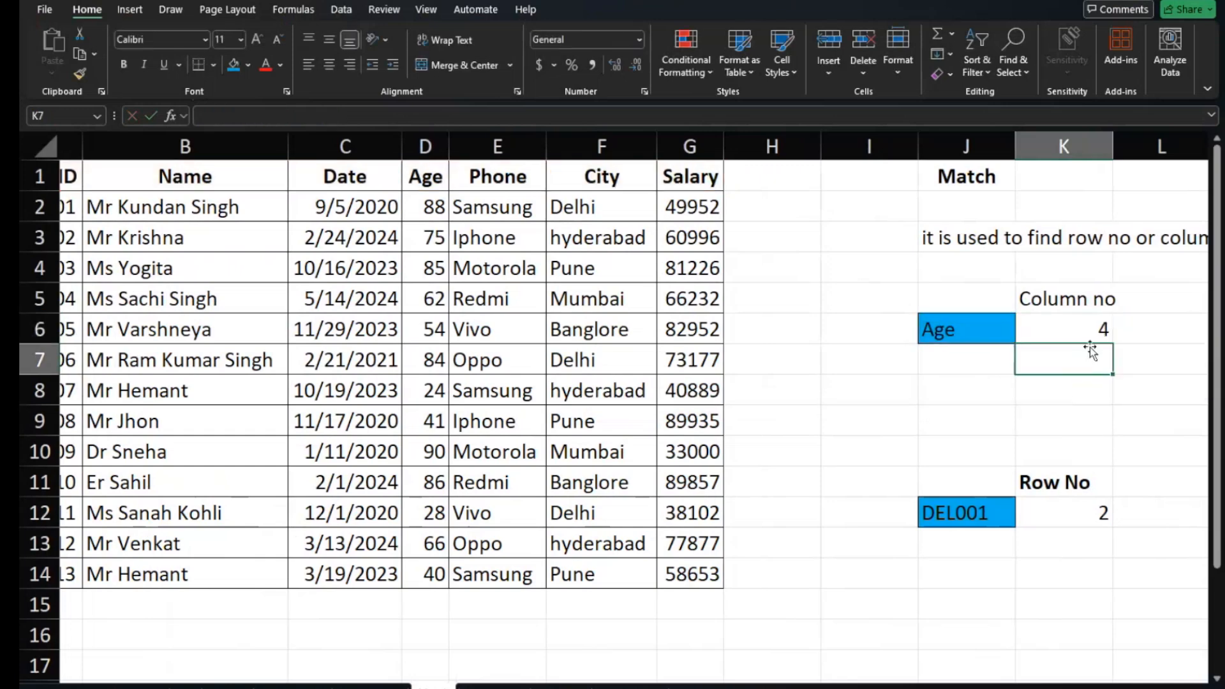
left_click(1102, 329)
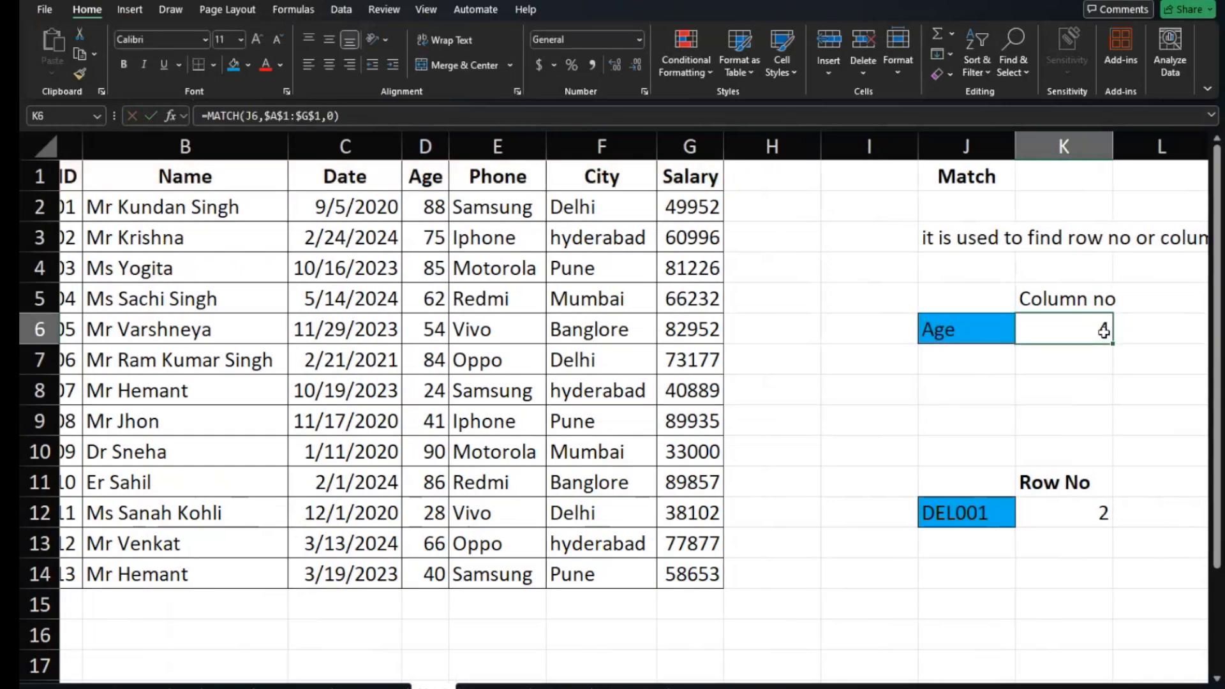
Clear K12 under Row No and begin a new MATCH formula there with the employee ID cell J12 as the lookup value
left_click(1088, 517)
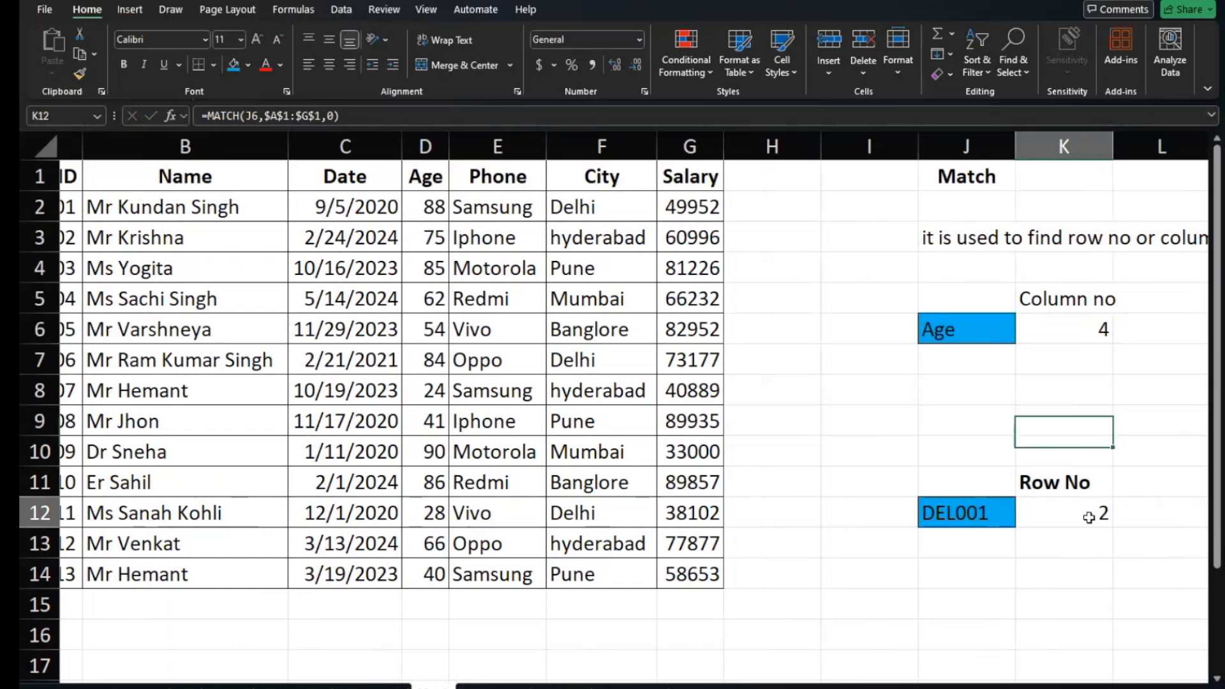
key("Delete")
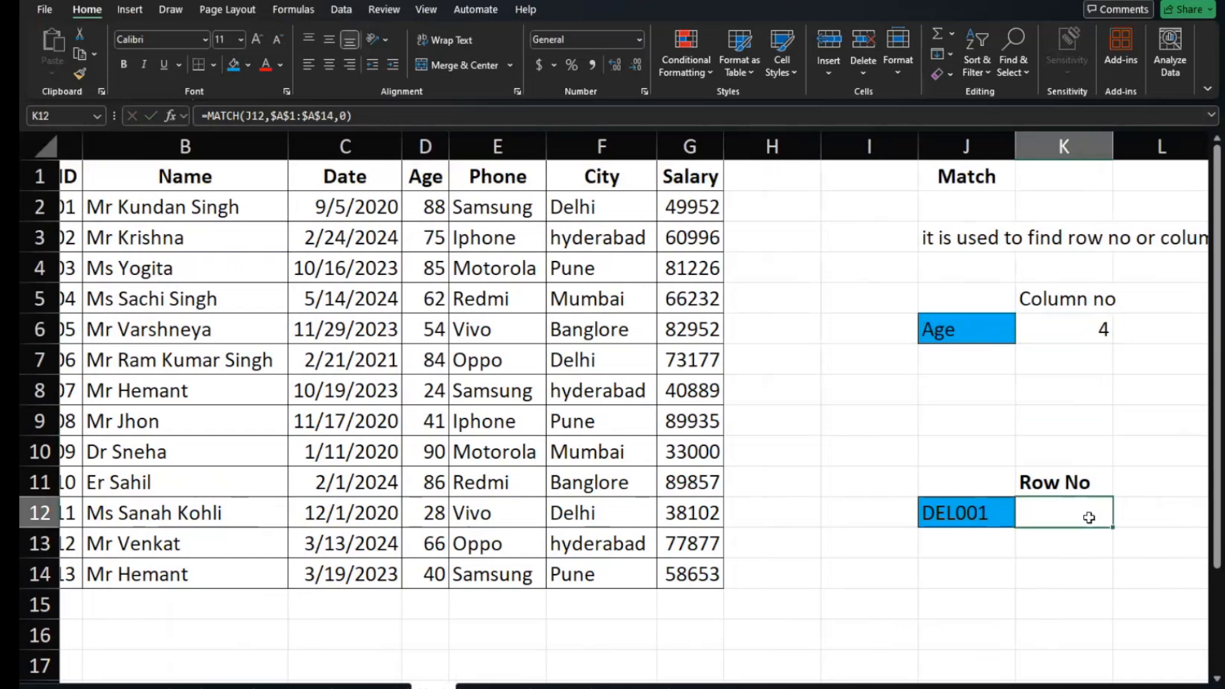
type("=")
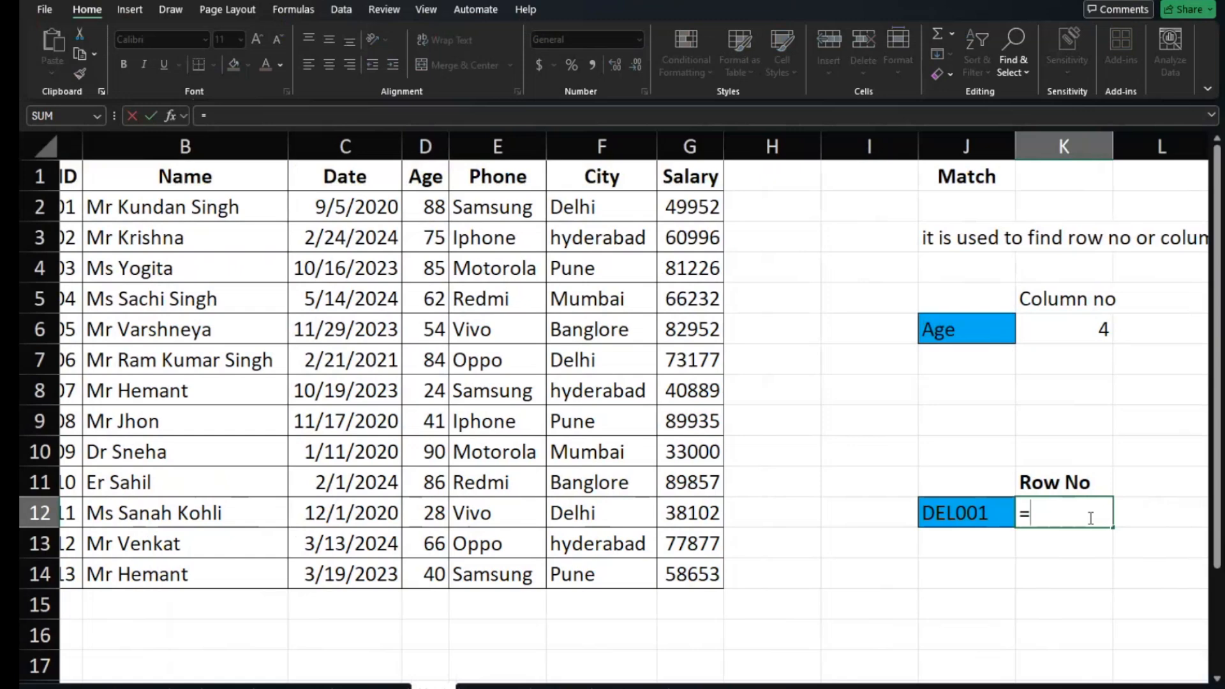
type("mstch")
key("BackSpace")
key("BackSpace")
key("BackSpace")
key("BackSpace")
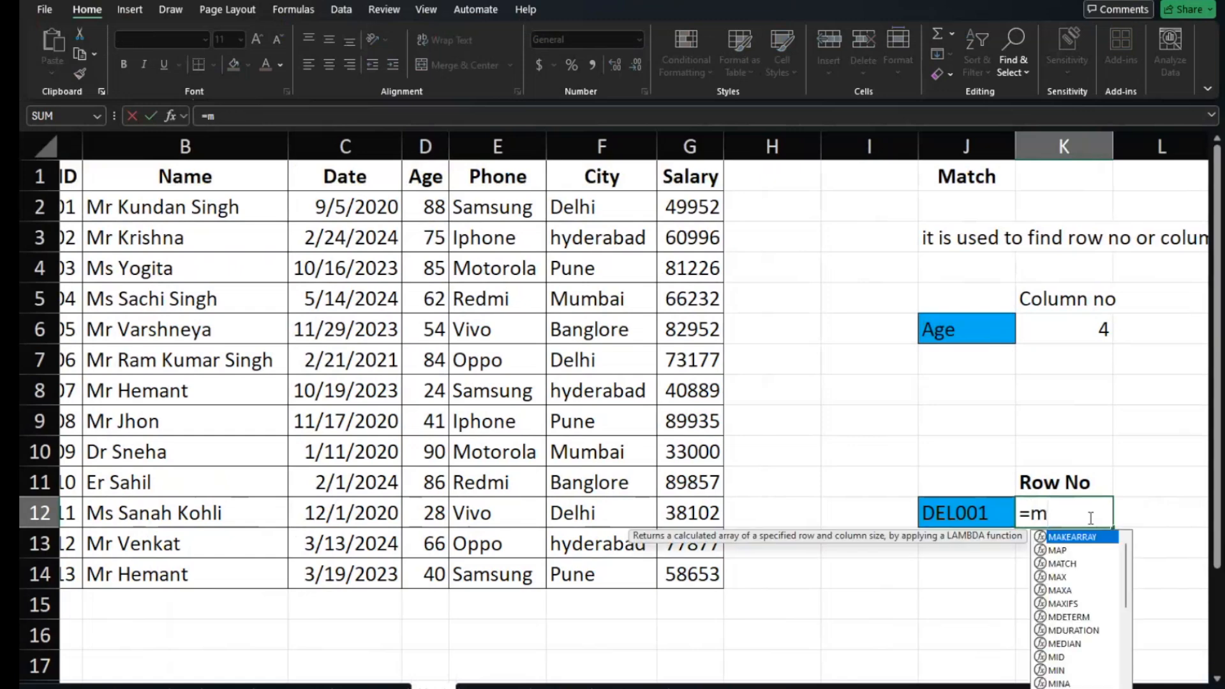
type("atch")
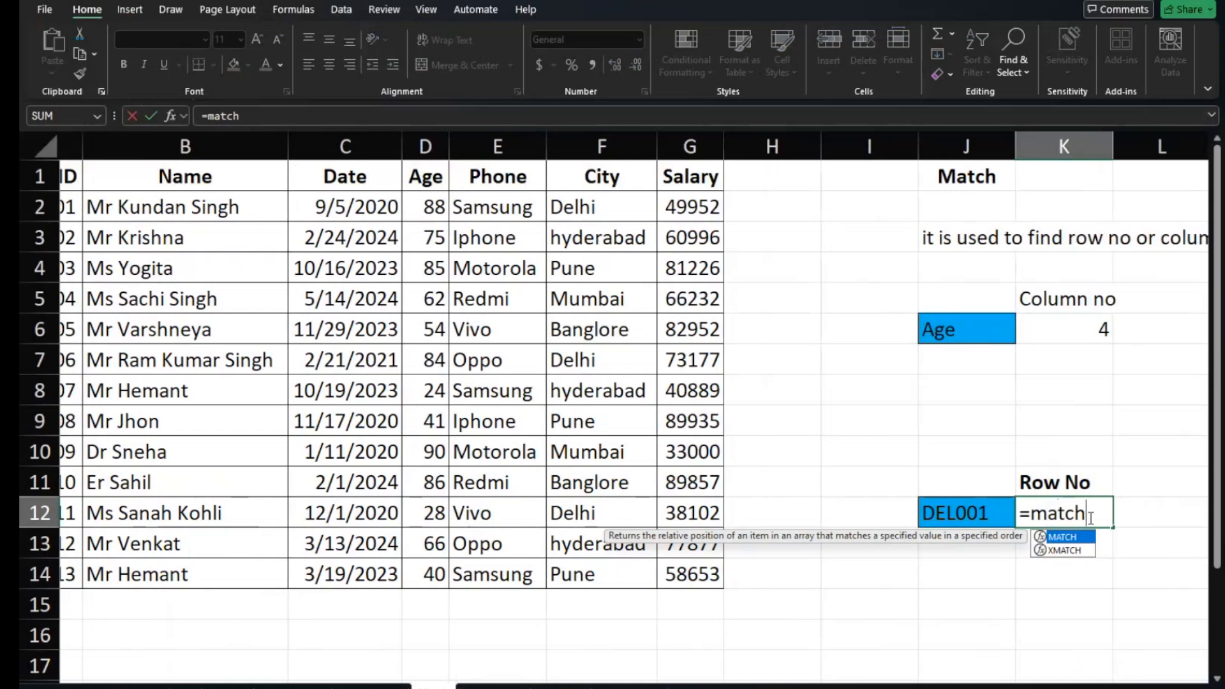
type("(")
left_click(970, 513)
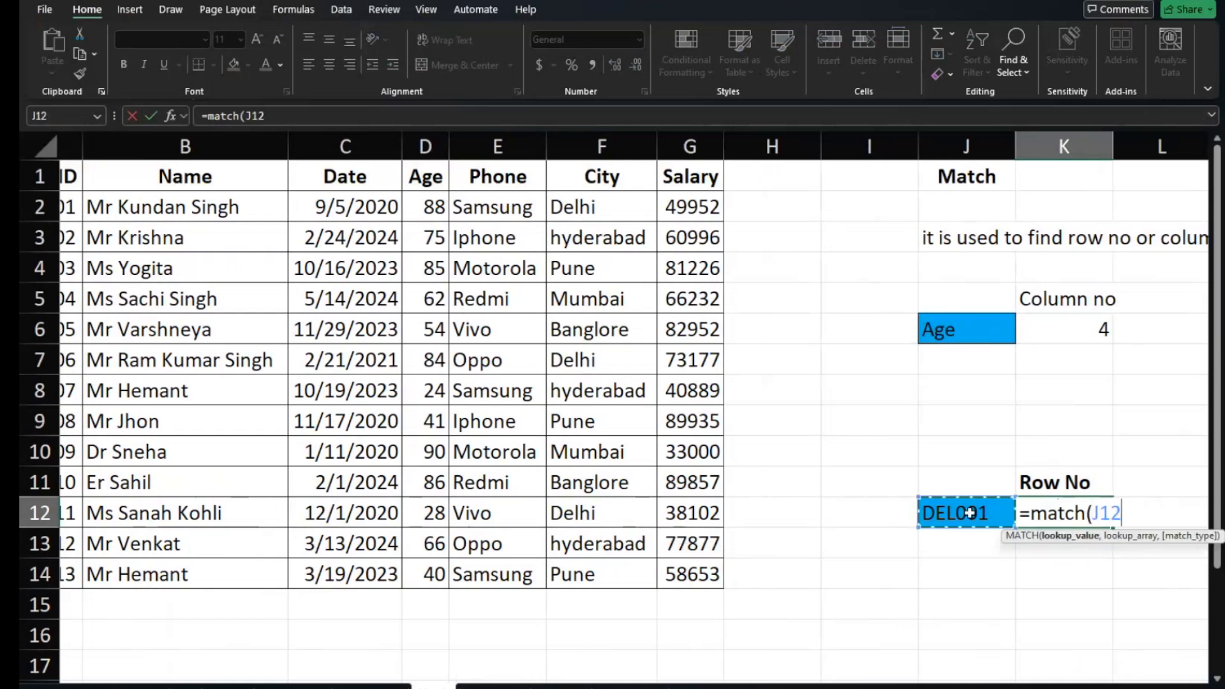
type(",")
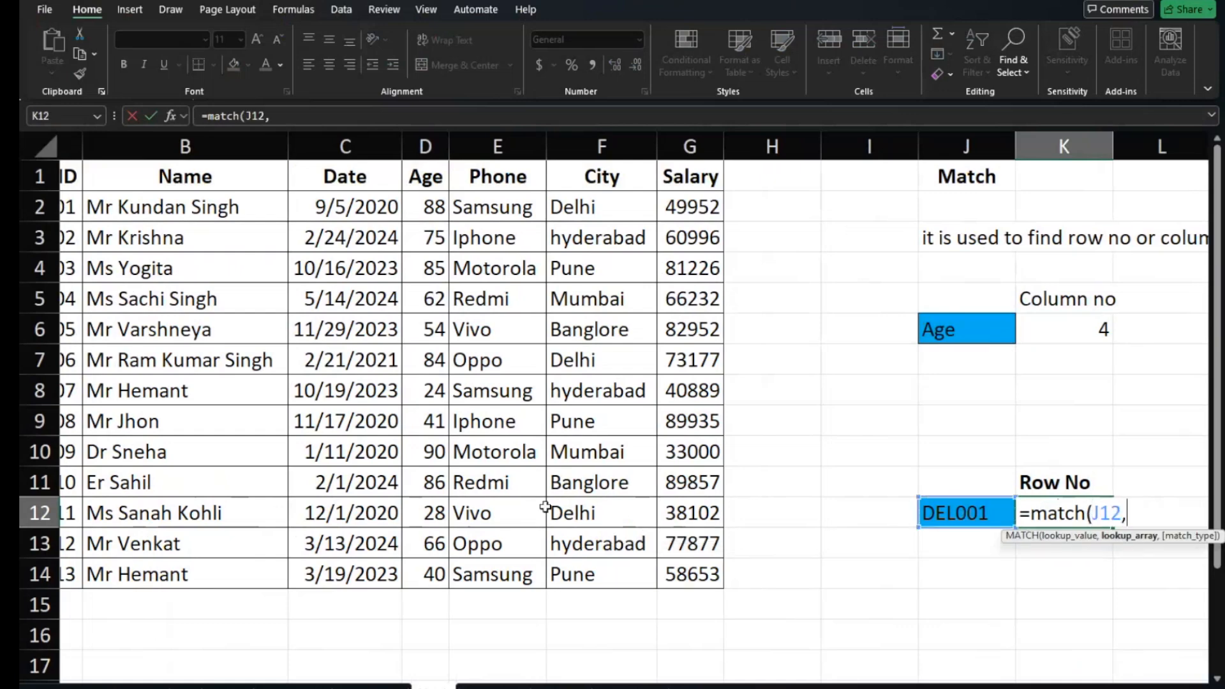
Complete the K12 MATCH formula with the absolute EMP ID range $A$1:$A$14 as the lookup array and match type 0
scroll(546, 507, "left", 1)
left_click(82, 172)
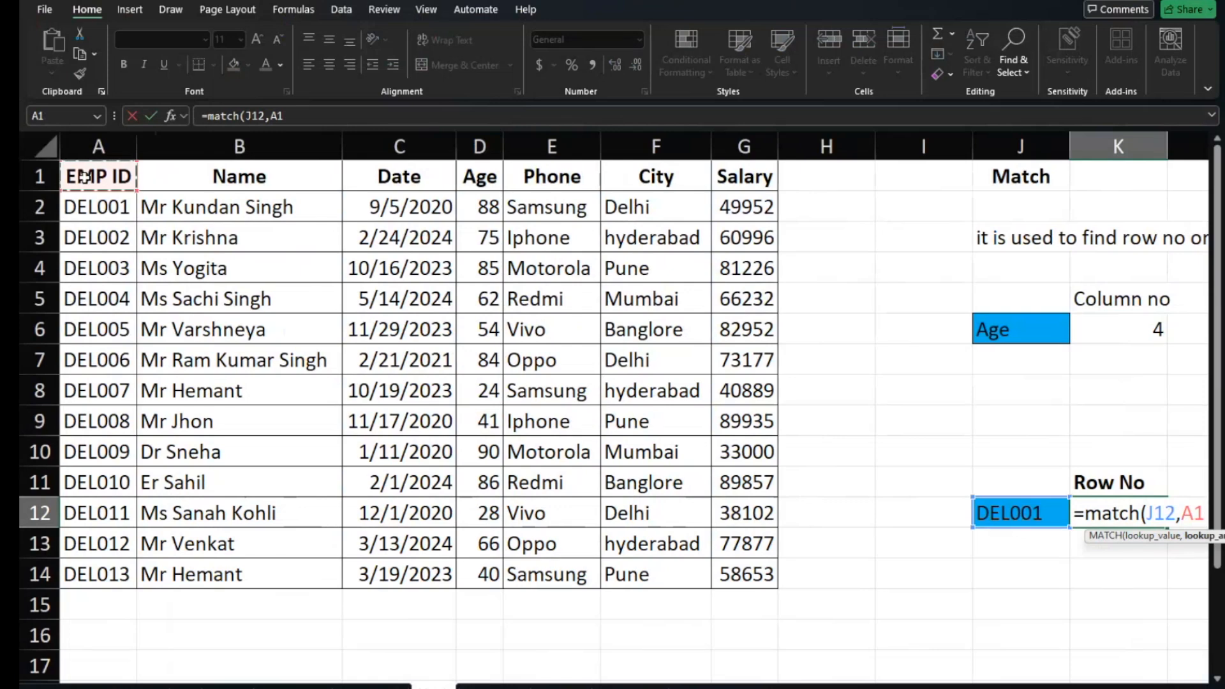
key("ctrl+shift+Down")
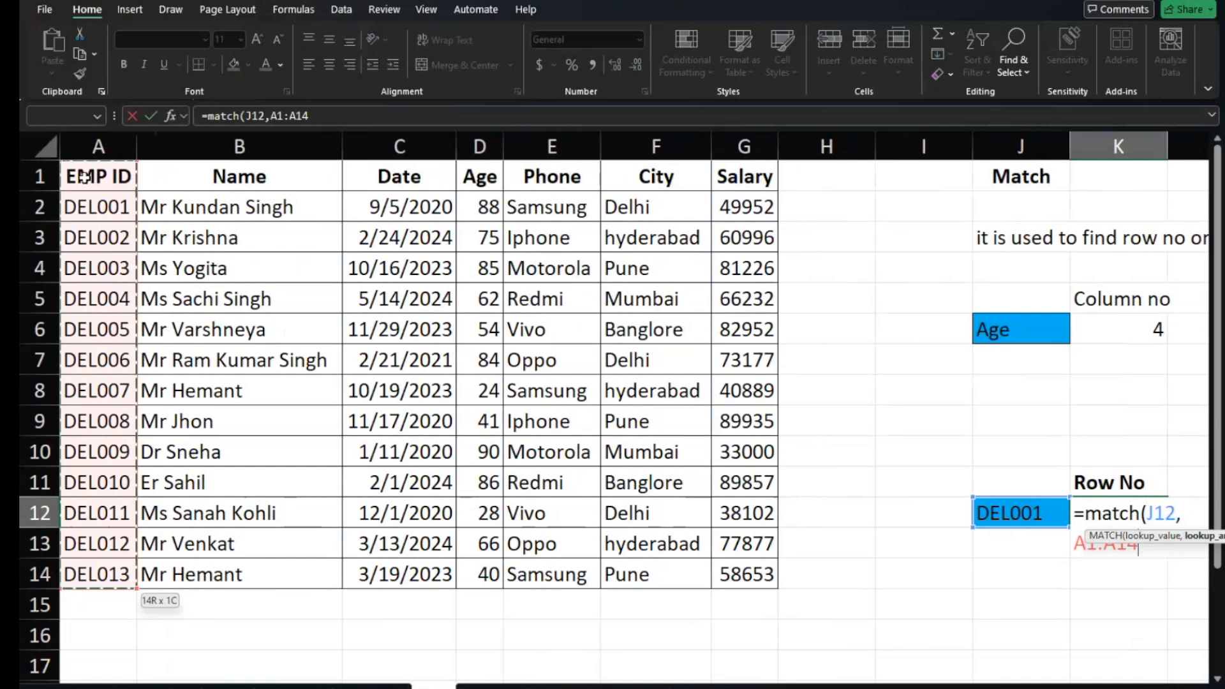
key("F4")
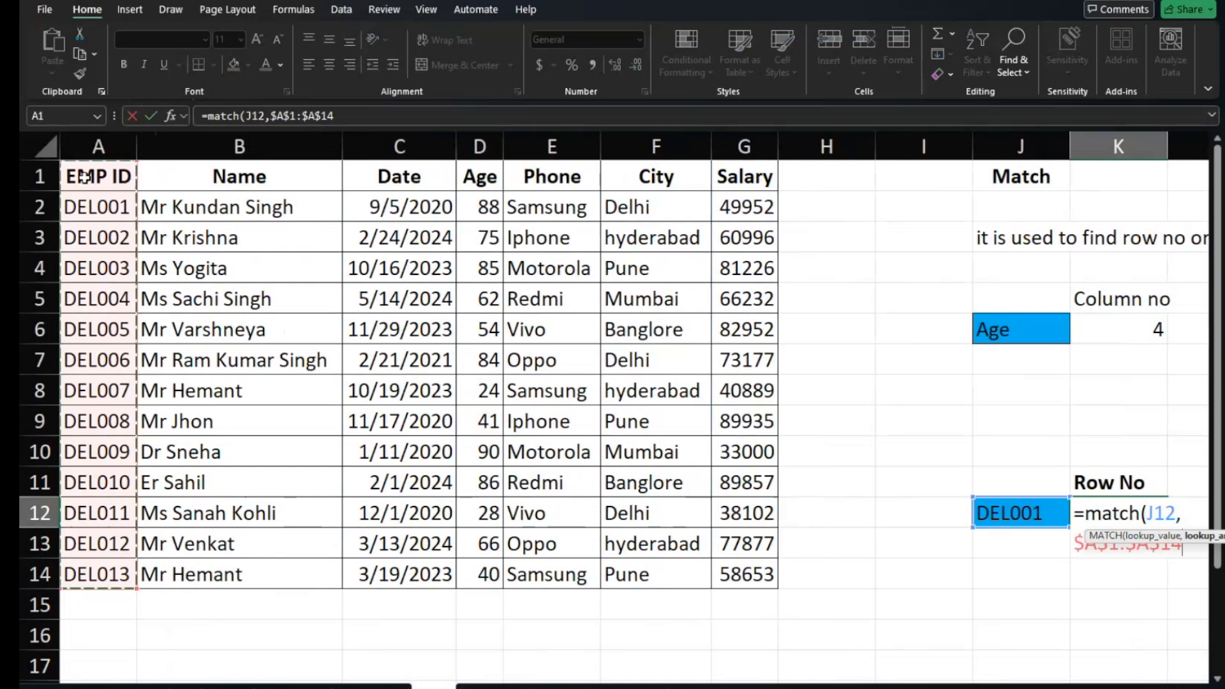
type(",")
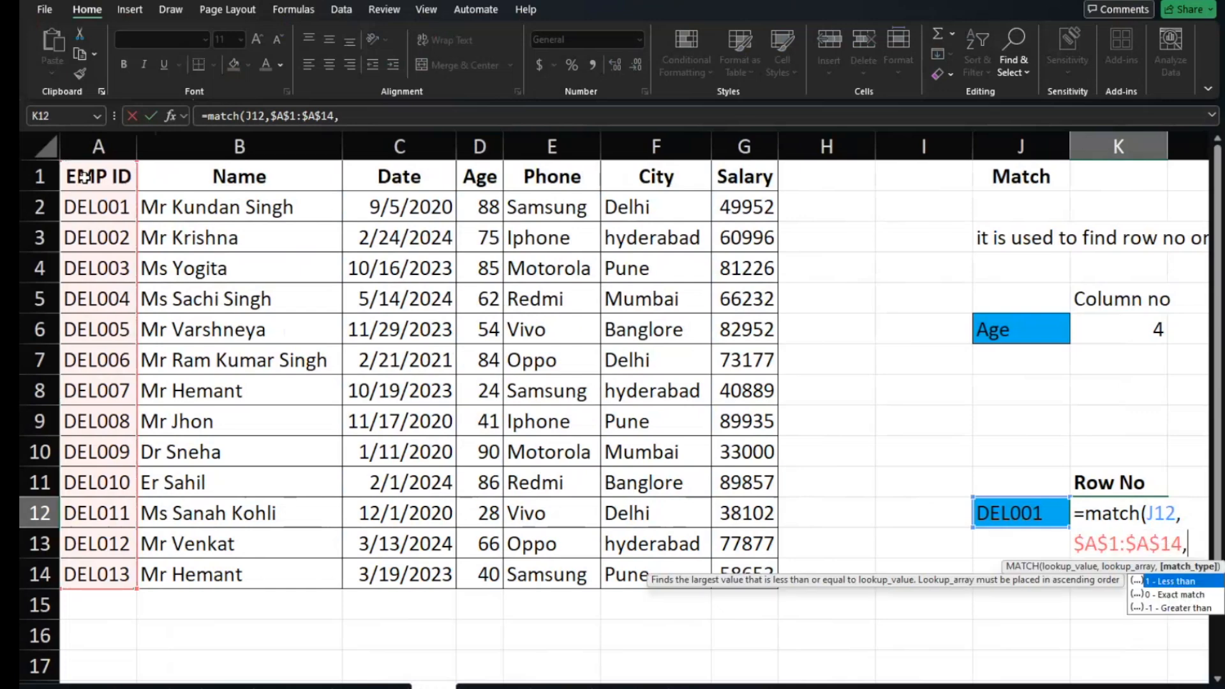
type("0)")
key("Return")
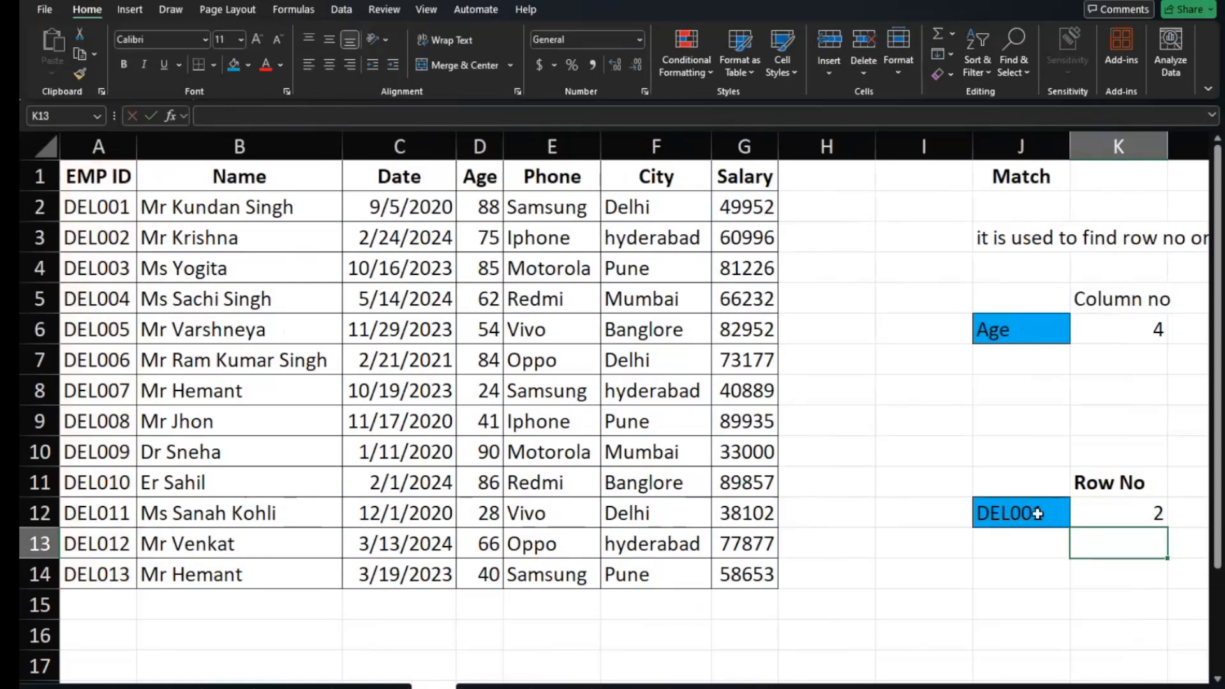
left_click(1128, 521)
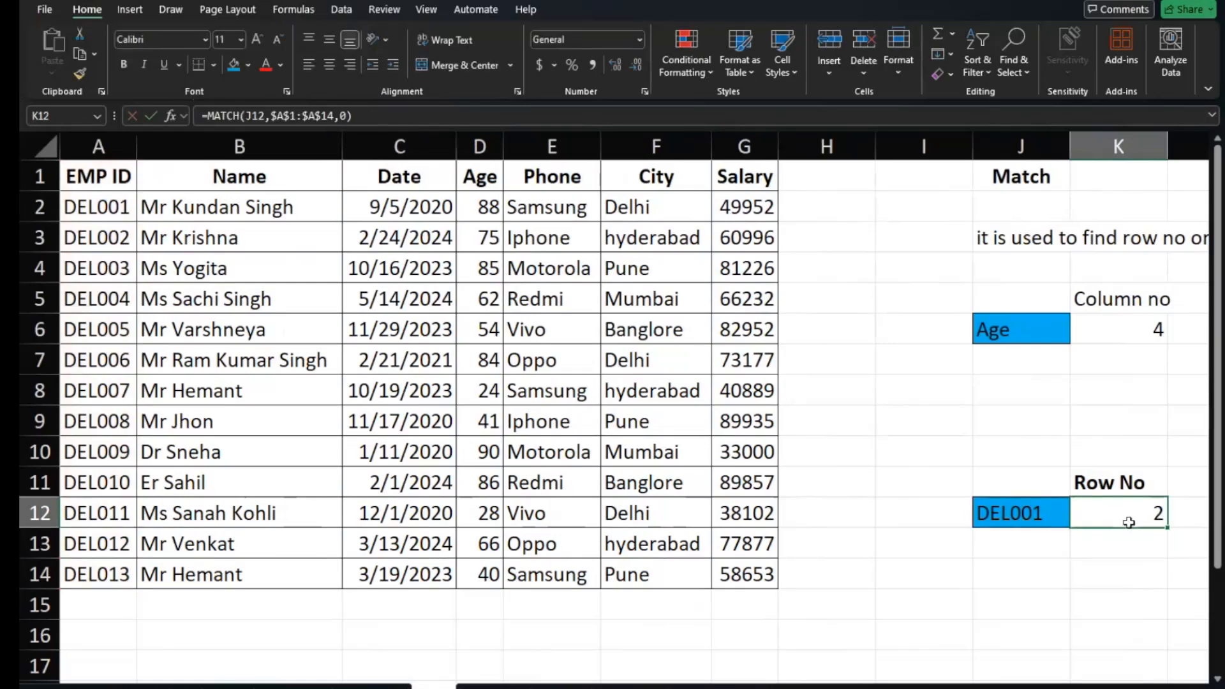
scroll(1128, 522, "right", 3)
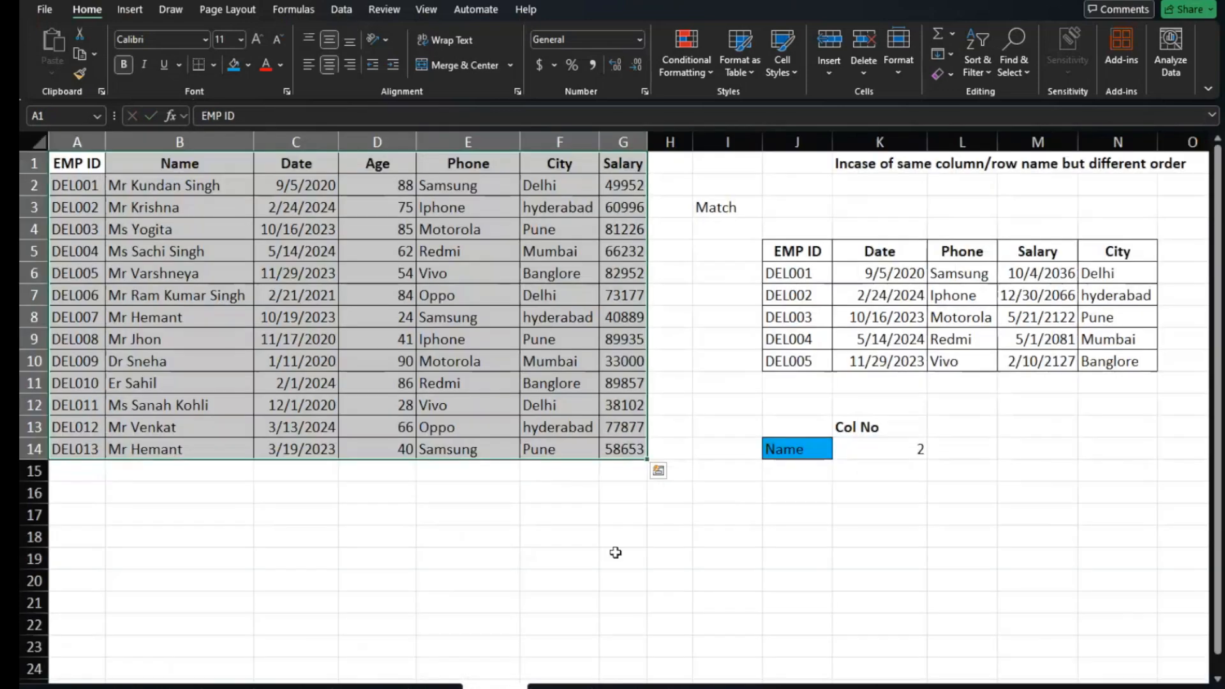
Clear the existing lookup results in K6:N10 of the small table with the reordered columns
left_click(615, 553)
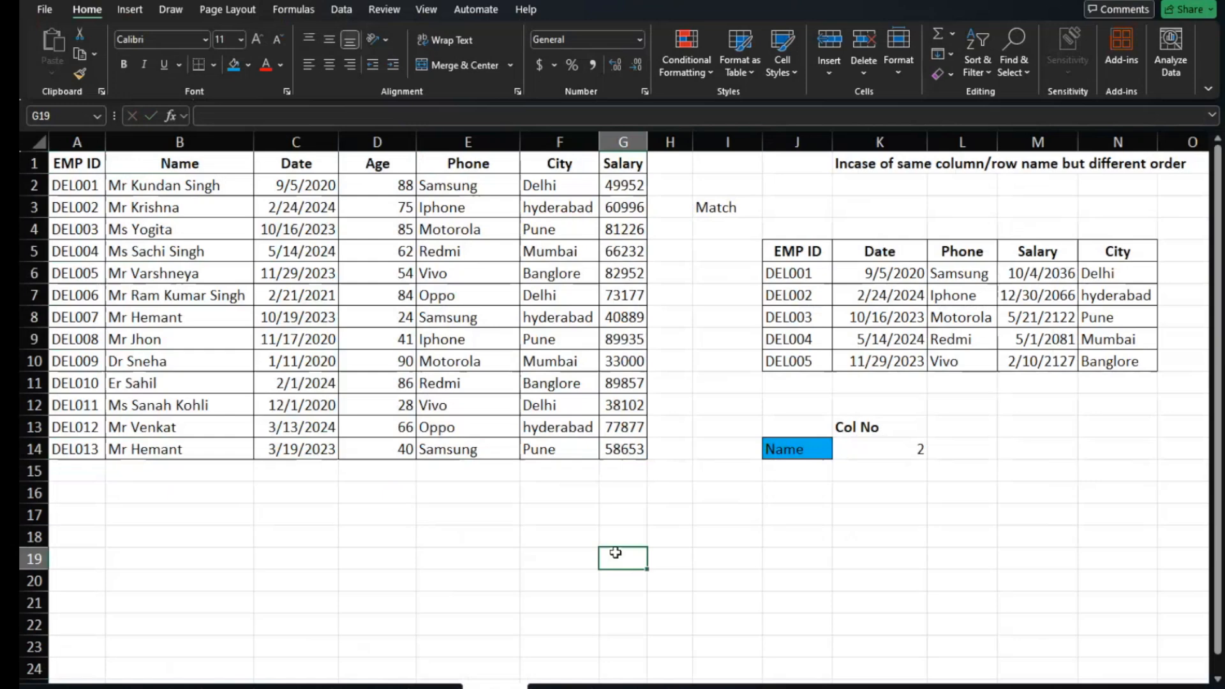
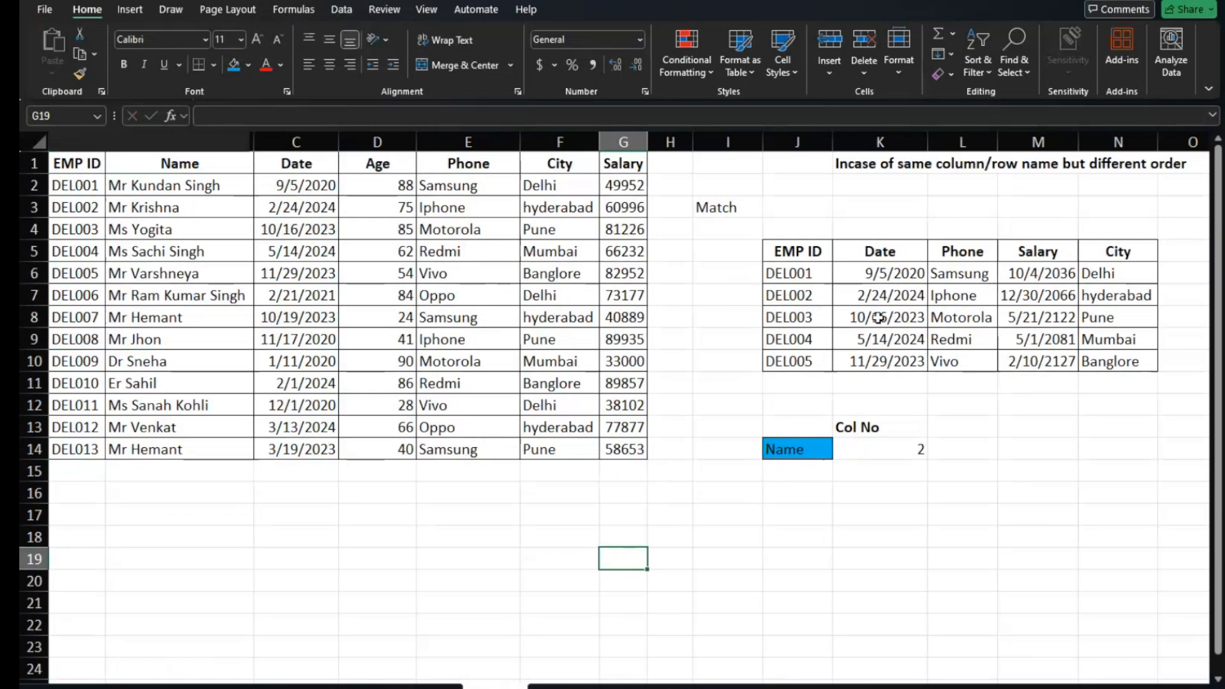
left_click(905, 277)
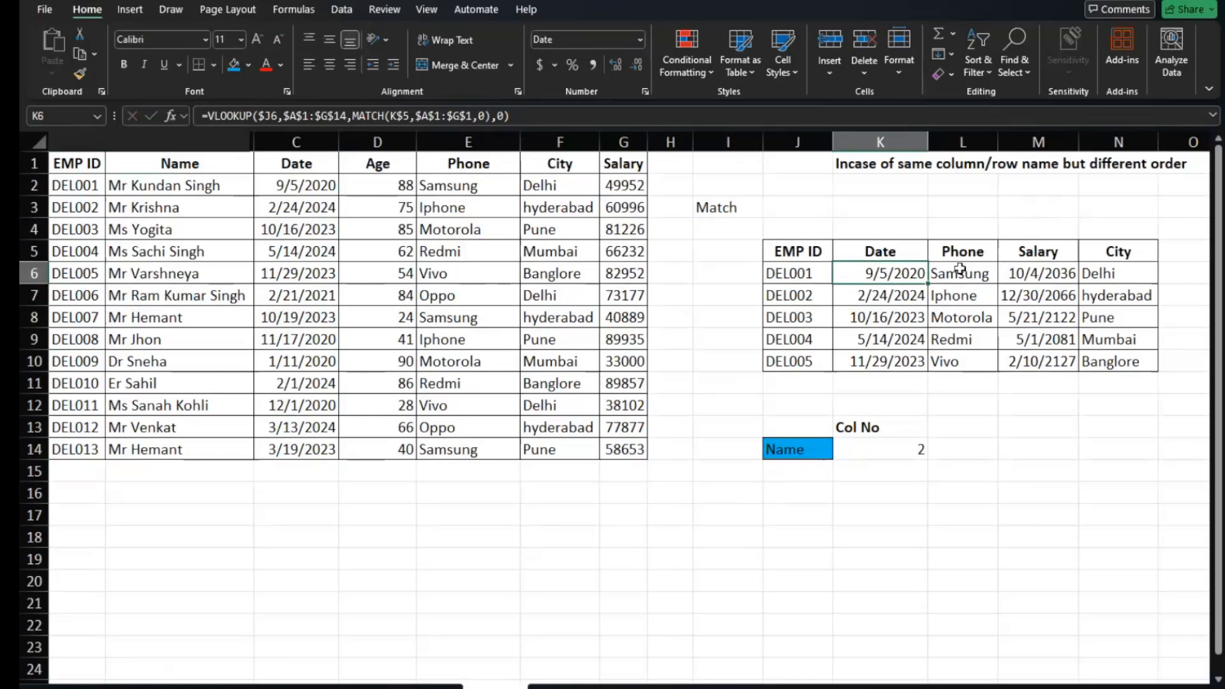
key("ctrl+shift+Down")
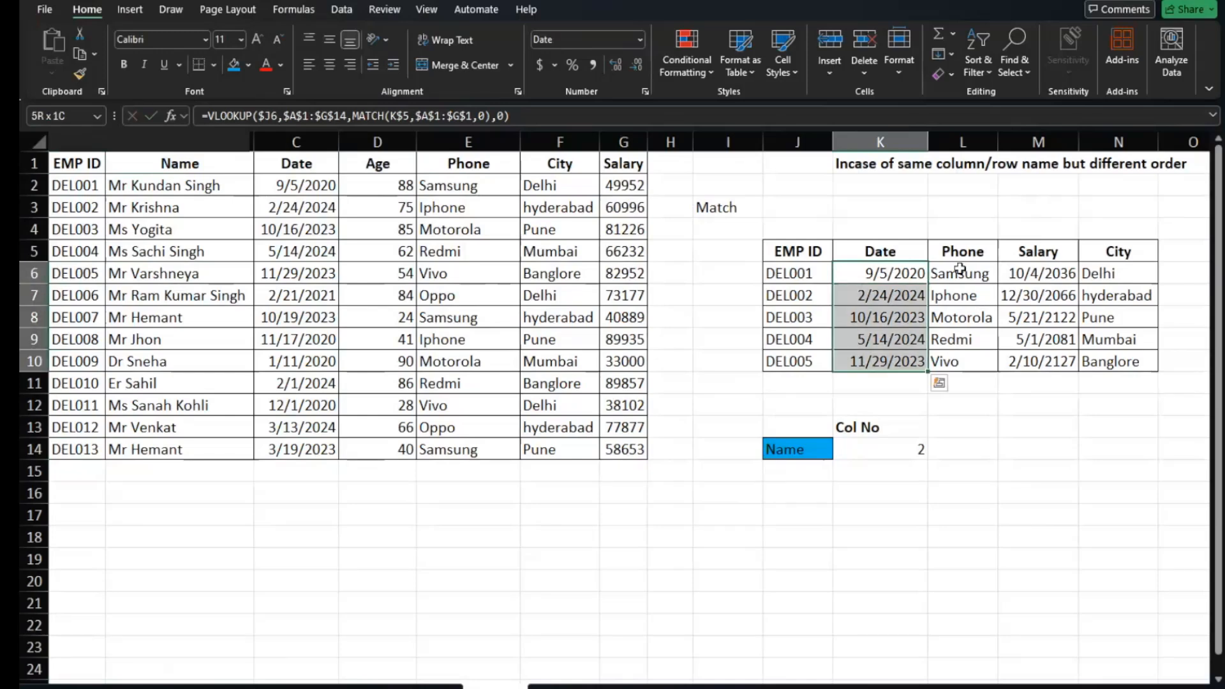
key("shift+Right")
key("shift+Right")
key("shift+Right")
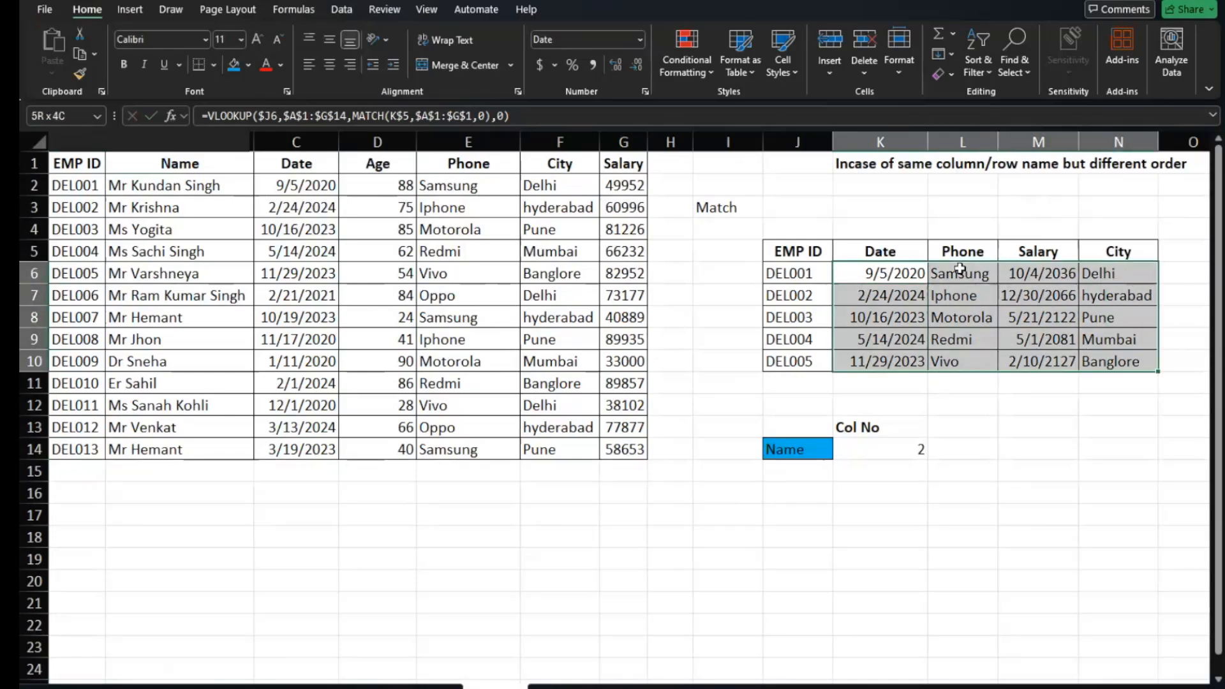
key("Delete")
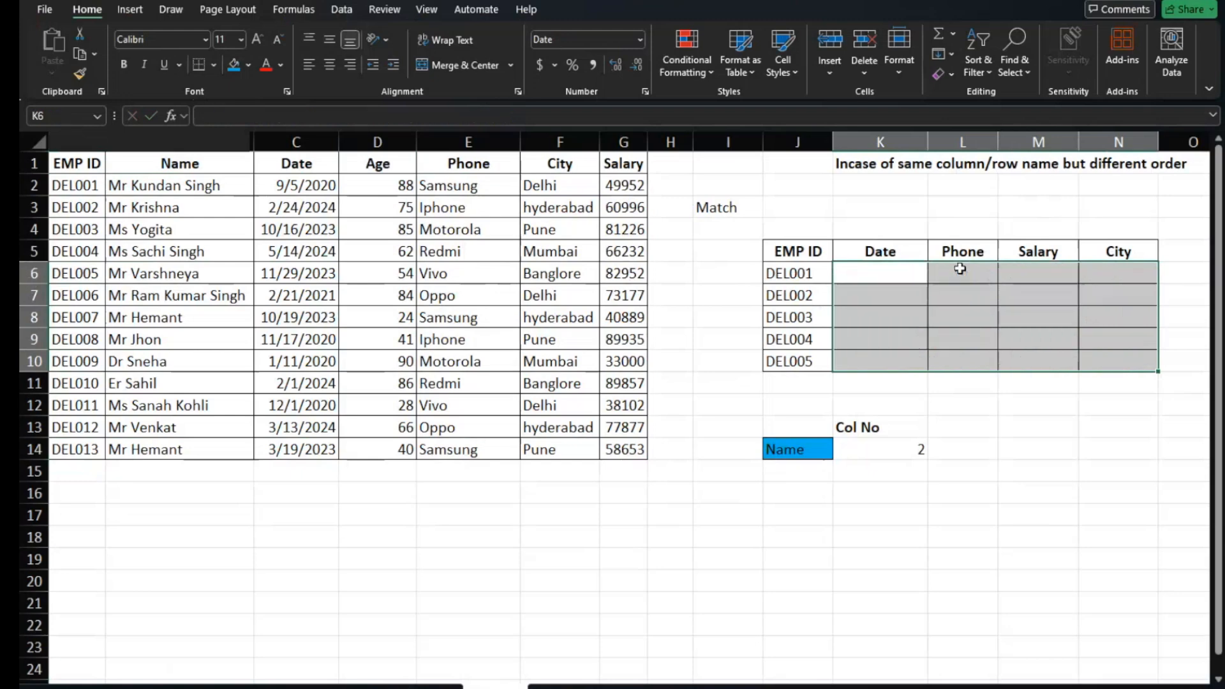
Begin a VLOOKUP formula in K6 under Date with the employee ID cell J6 as the lookup value
type("=")
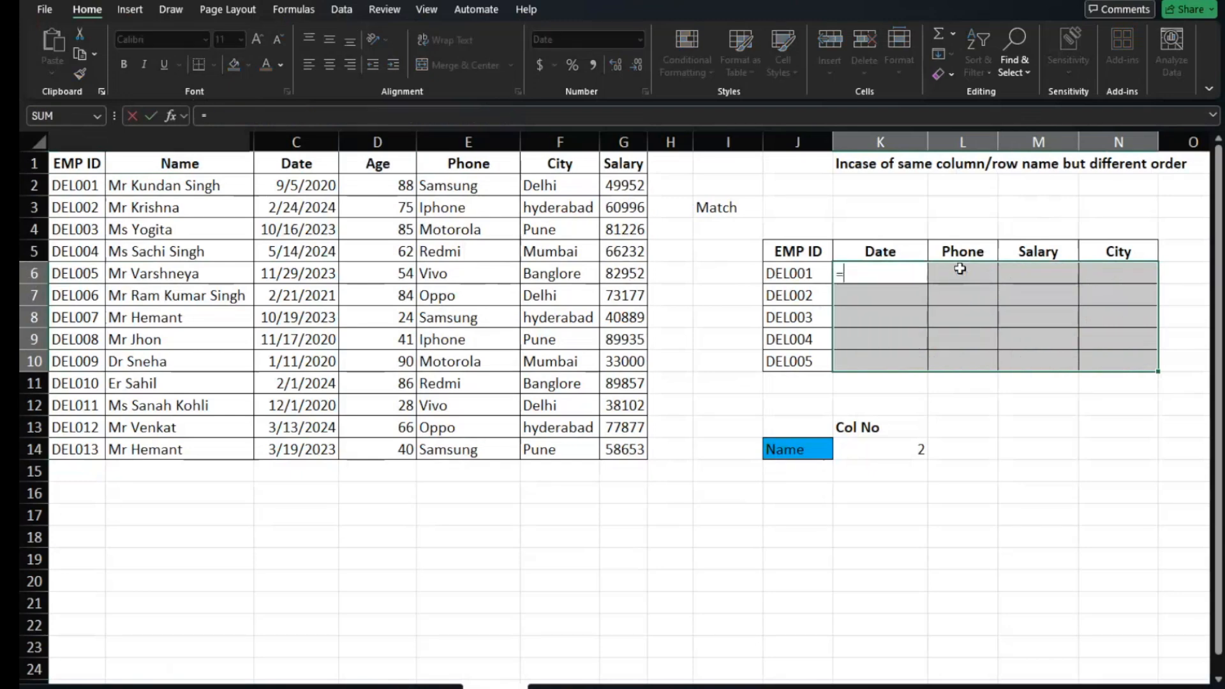
key("BackSpace")
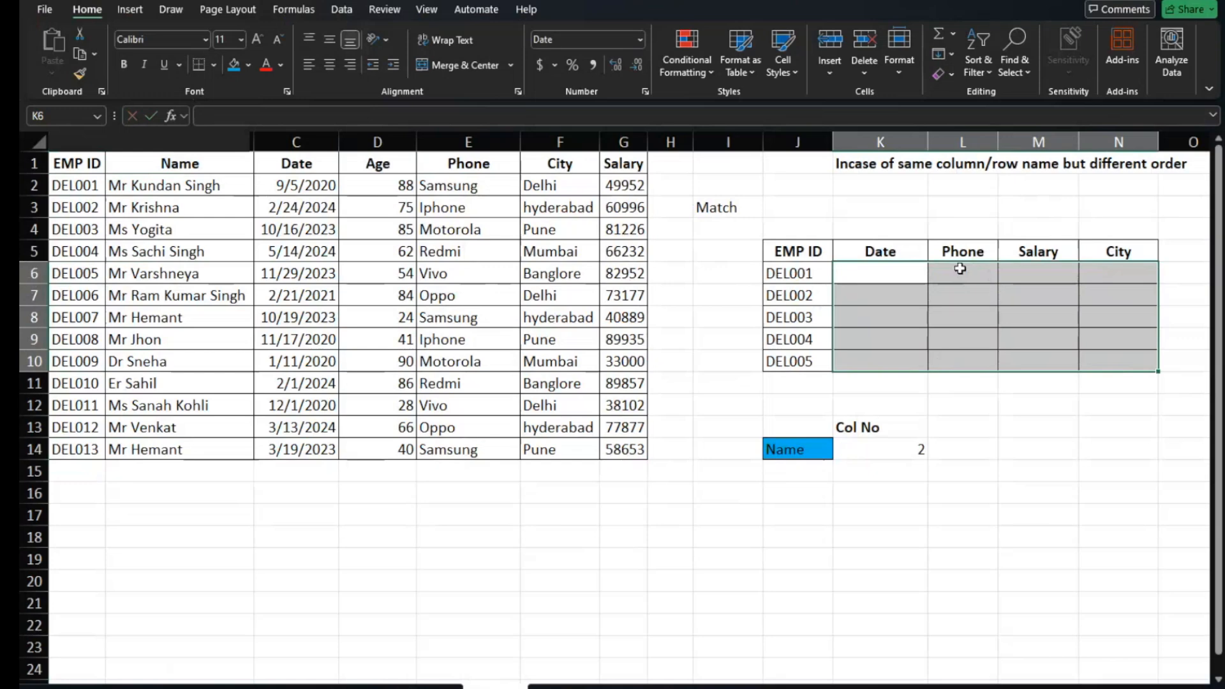
key("Left")
key("Right")
type("=")
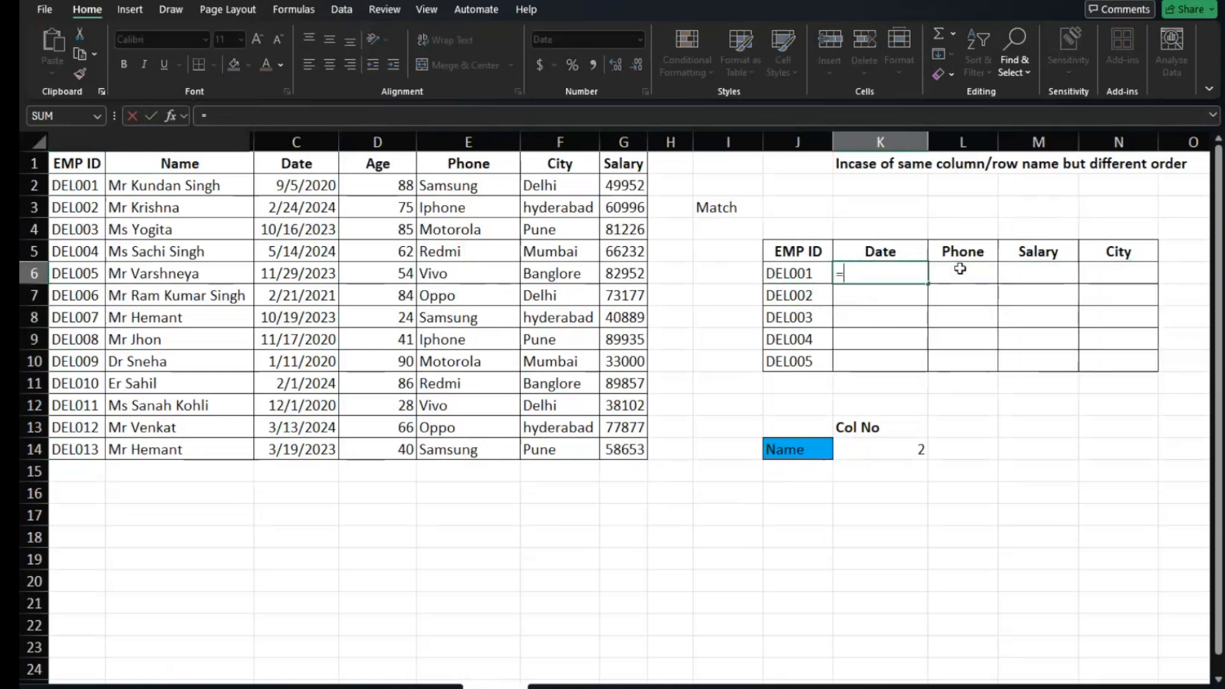
type("vlook")
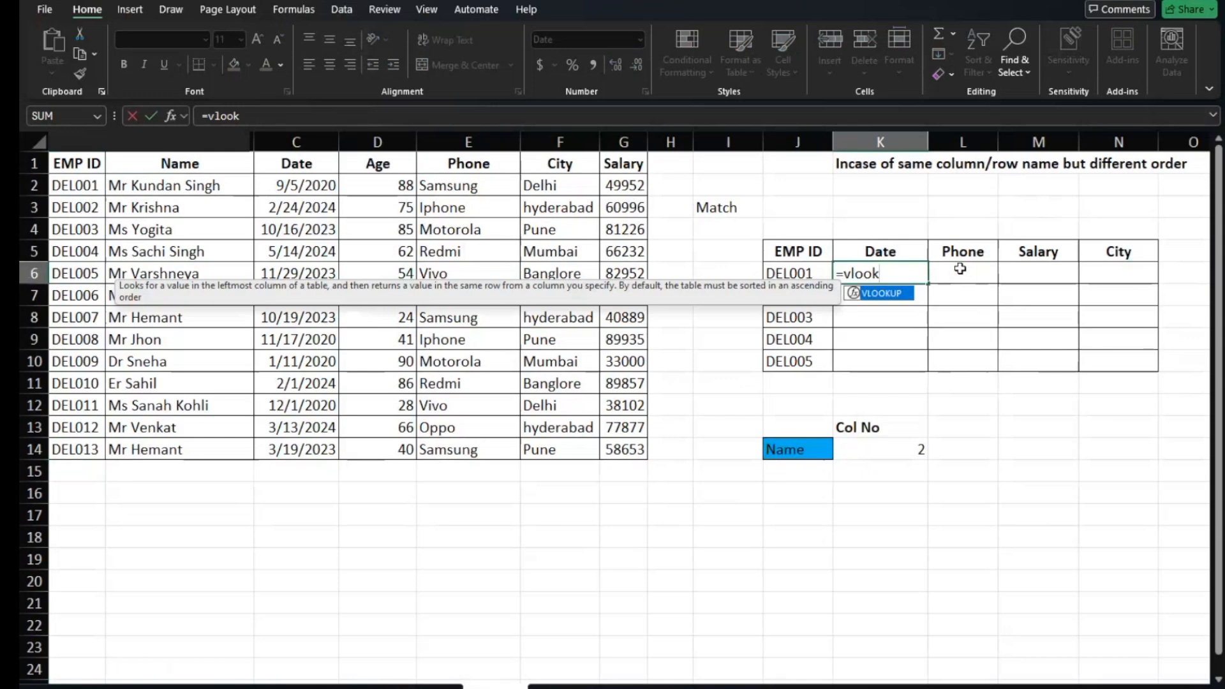
key("Tab")
key("Left")
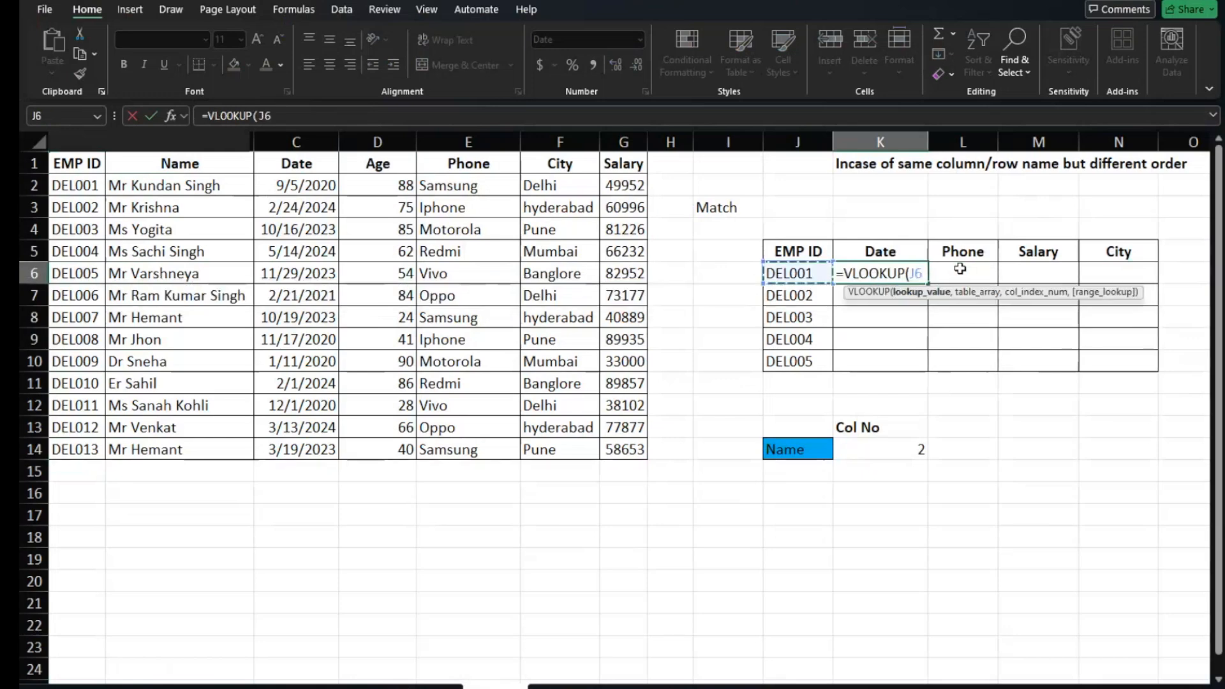
type(",")
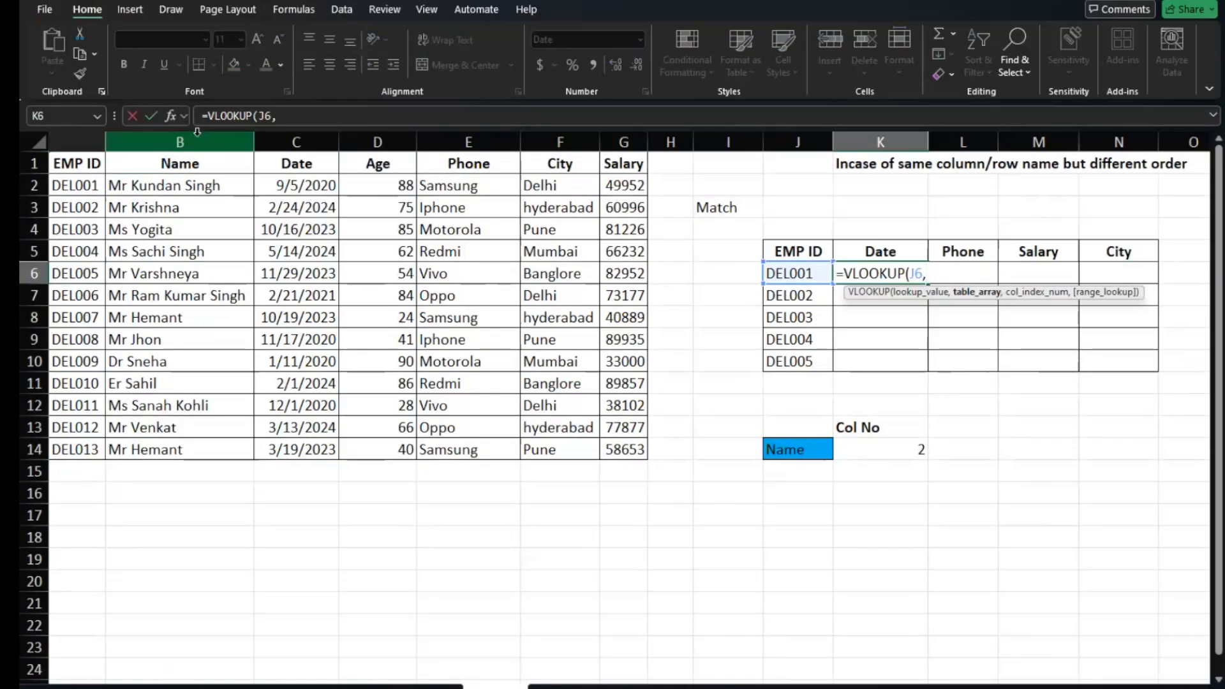
Set the VLOOKUP's table array to the full employee table as the absolute range $A$1:$G$14
left_click(86, 170)
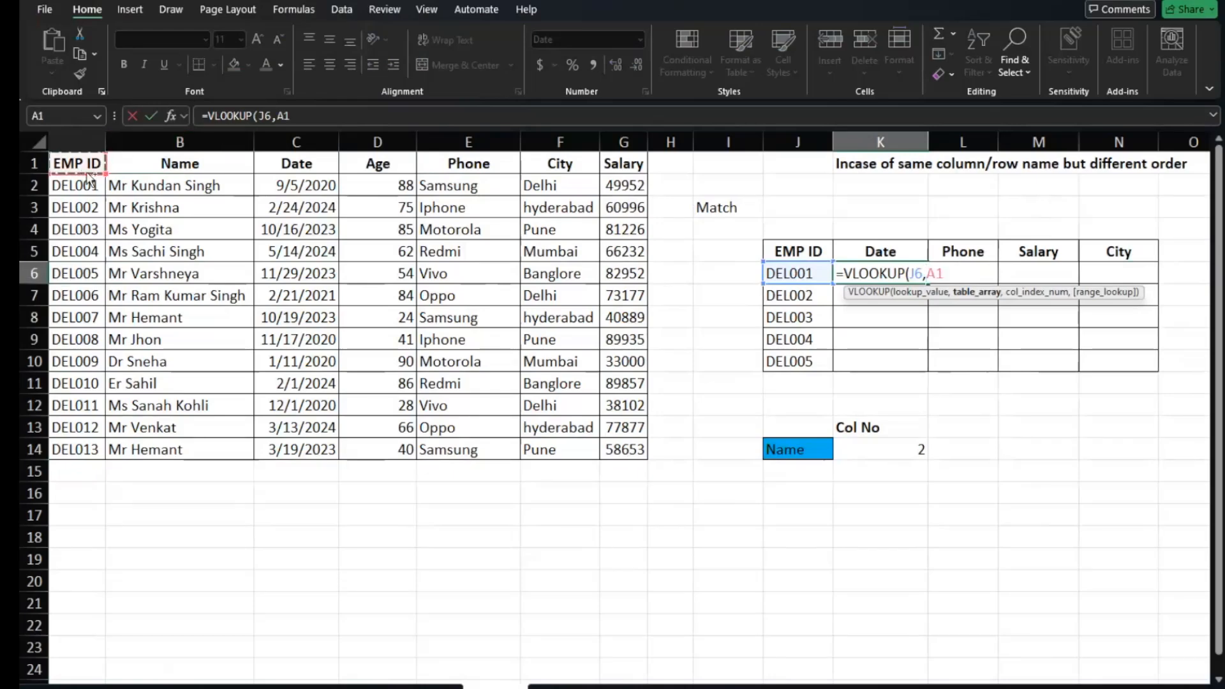
key("ctrl+shift+Right")
key("ctrl+shift+Down")
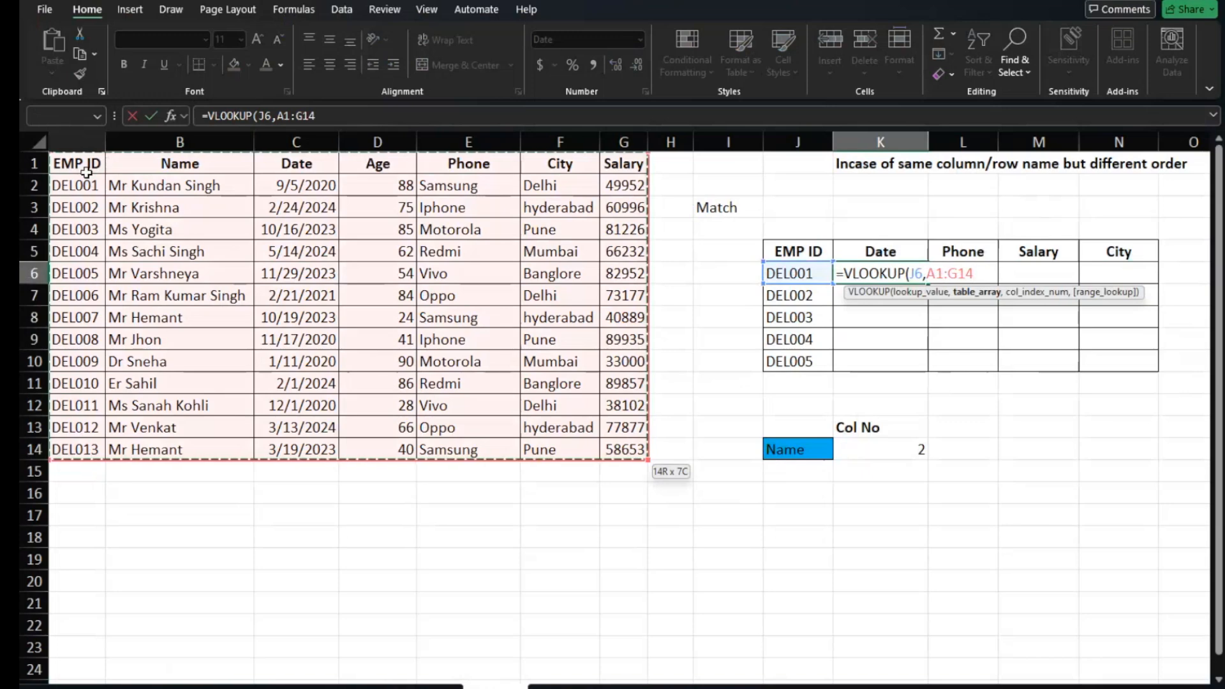
key("F4")
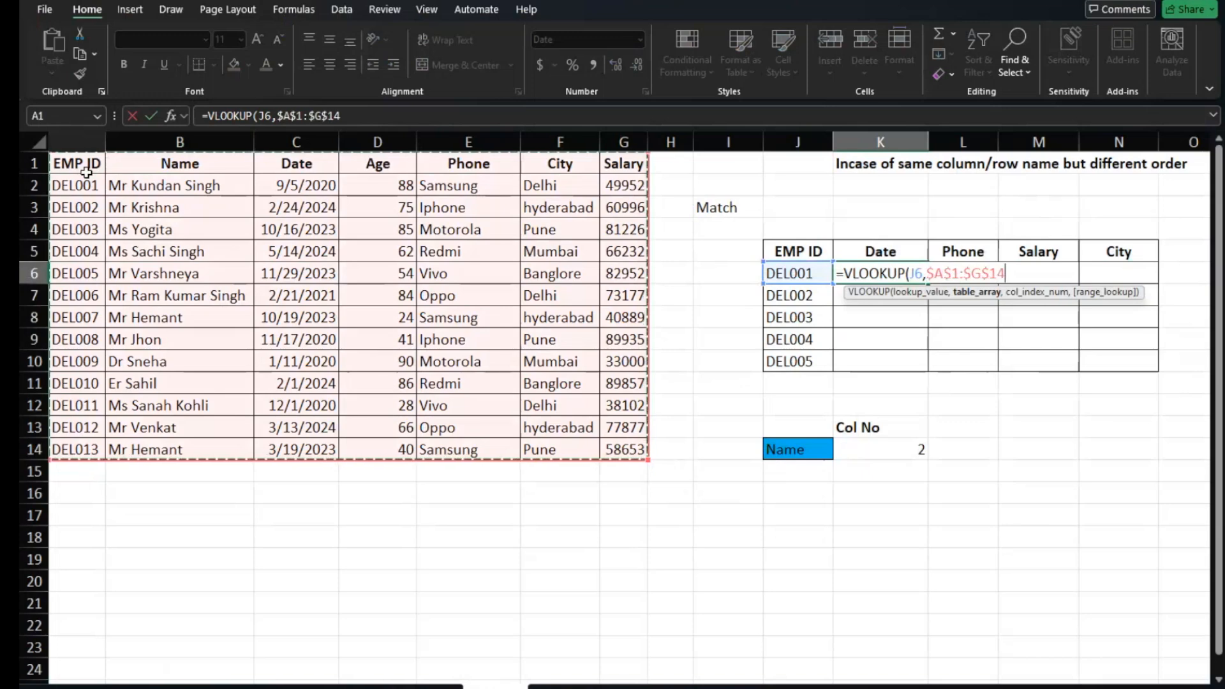
type(",")
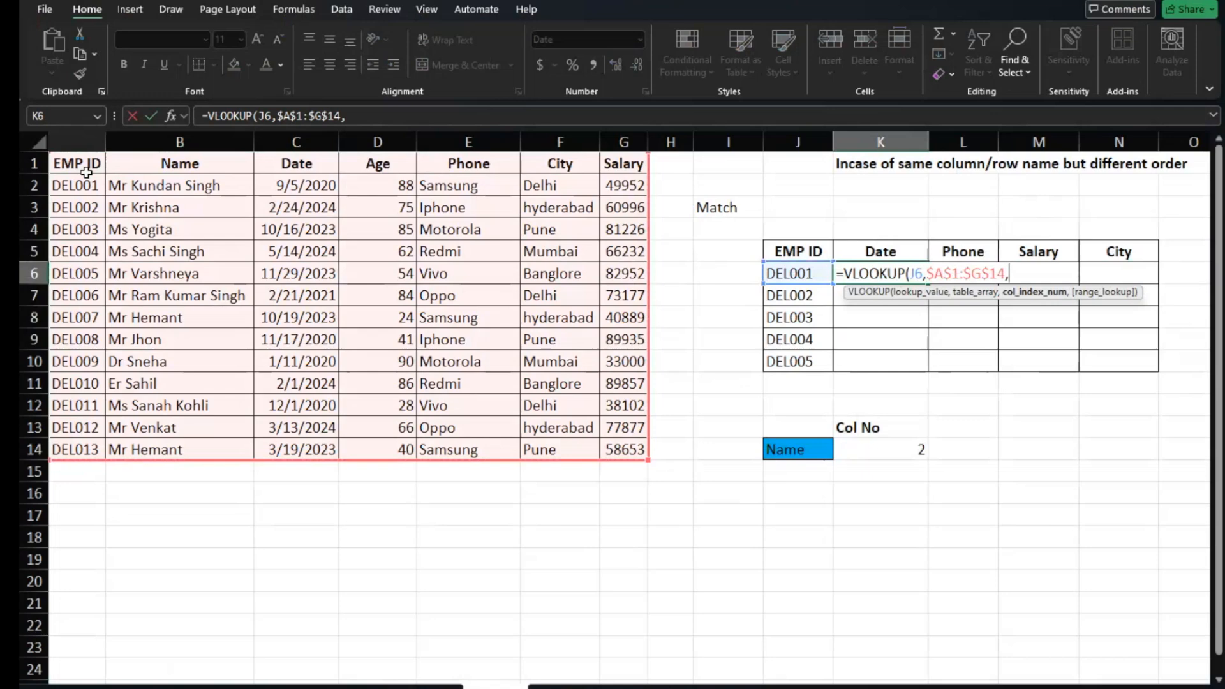
Nest a MATCH function as the column index, using the Date header cell K5 as its lookup value
type("m")
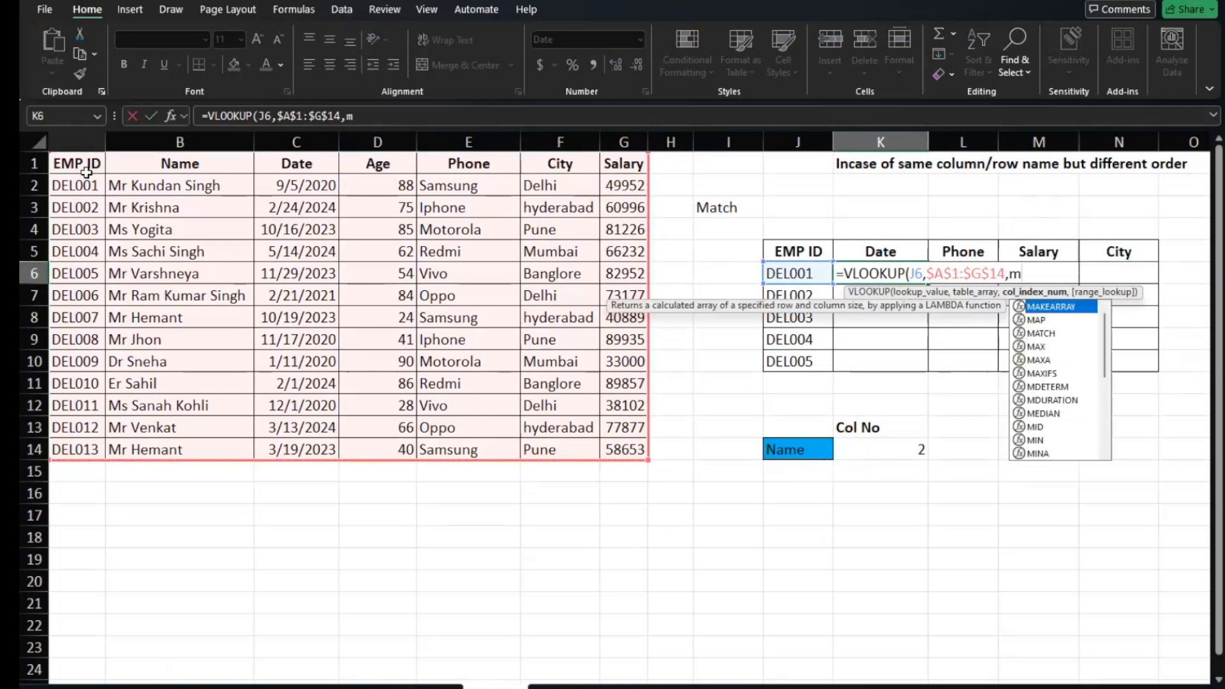
type("atch(")
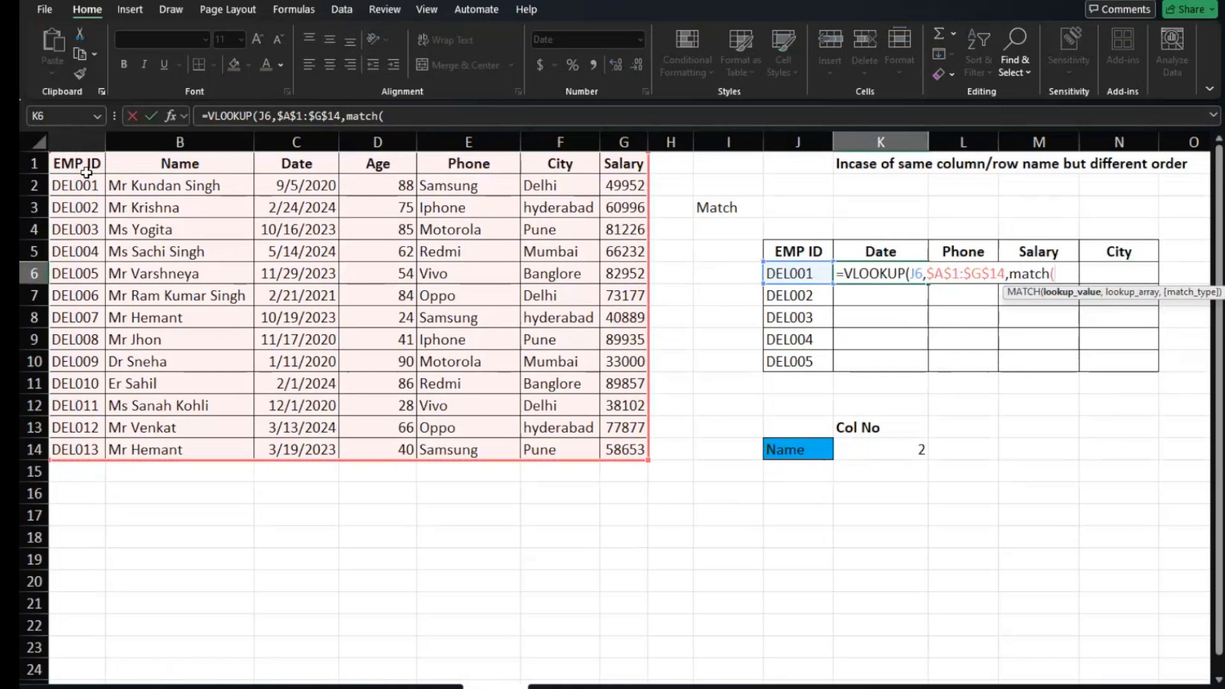
left_click(866, 253)
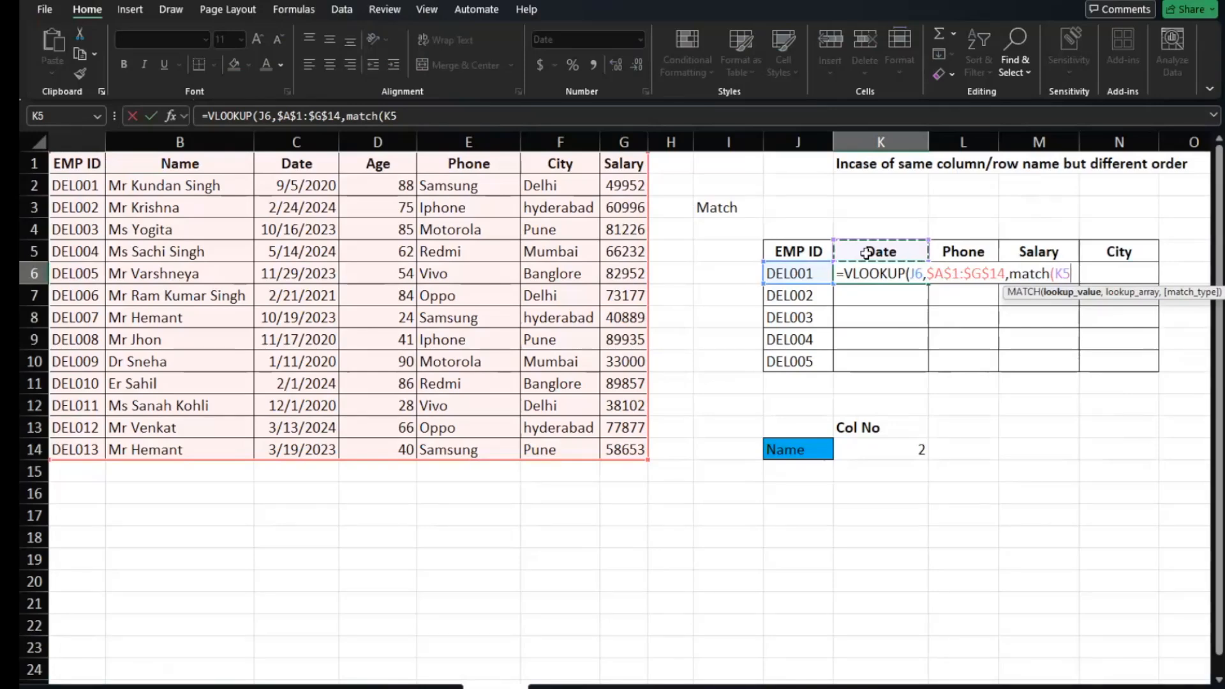
type(",")
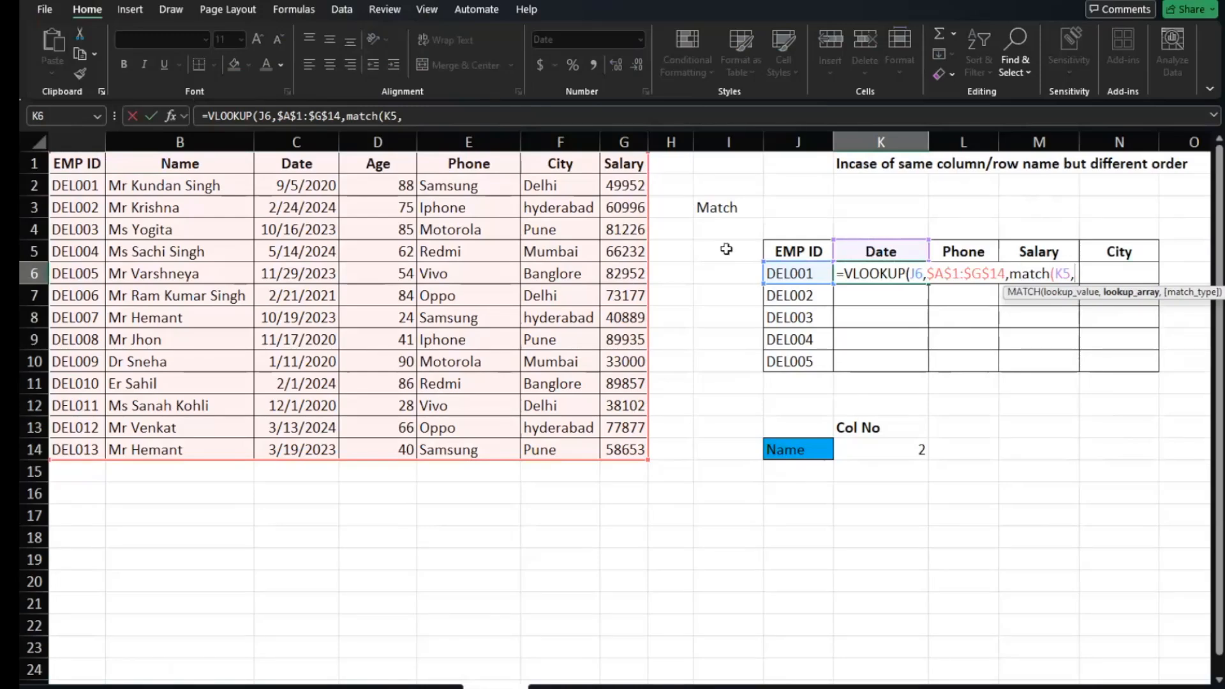
Complete the nested MATCH with the absolute header range $A$1:$G$1 and match type 0, and enter the K6 formula with its closing parentheses
left_click(72, 166)
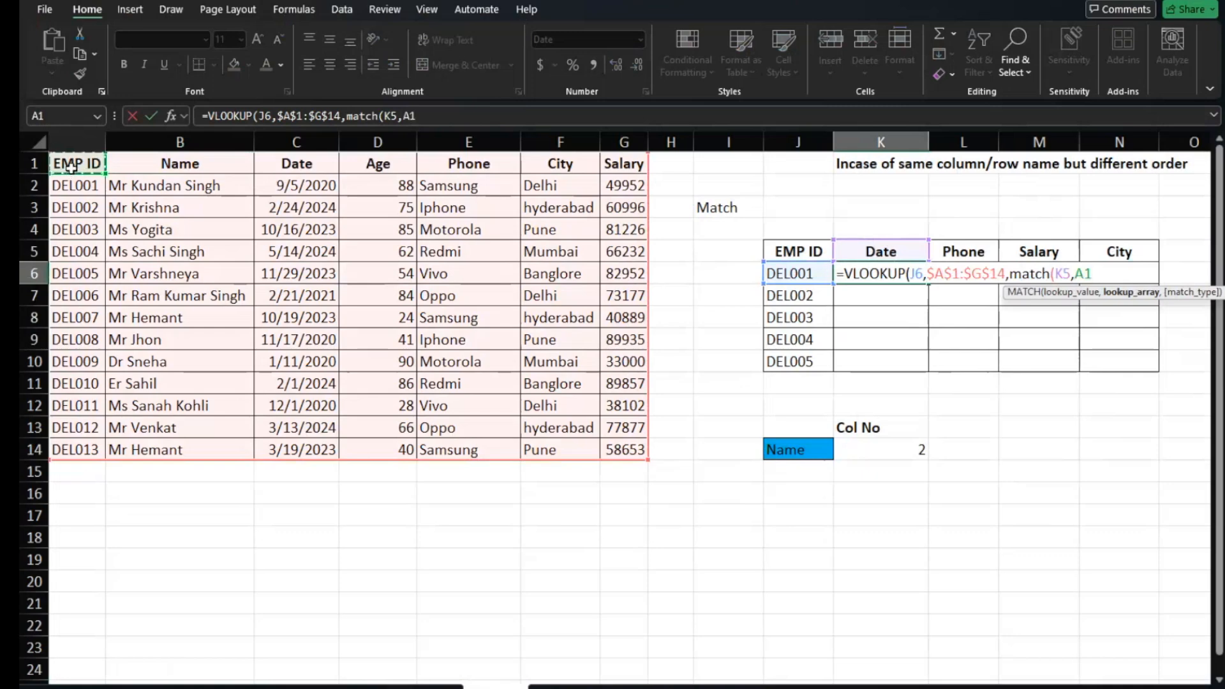
left_click_drag(71, 166, 638, 166)
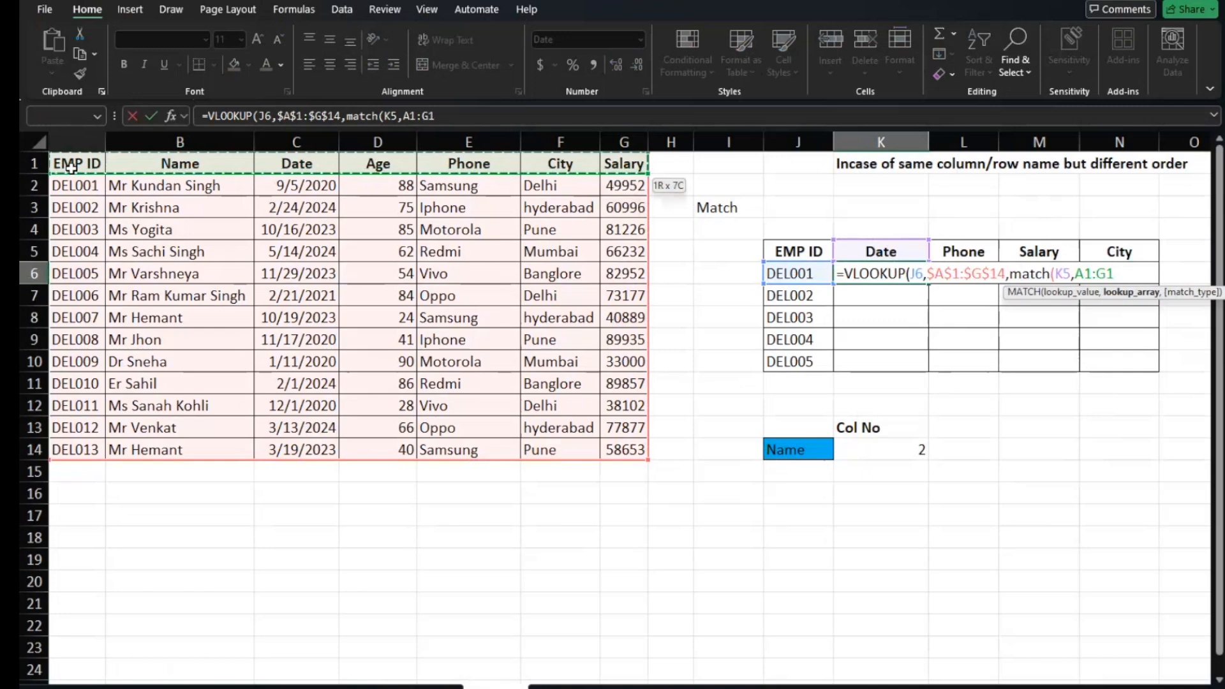
key("F4")
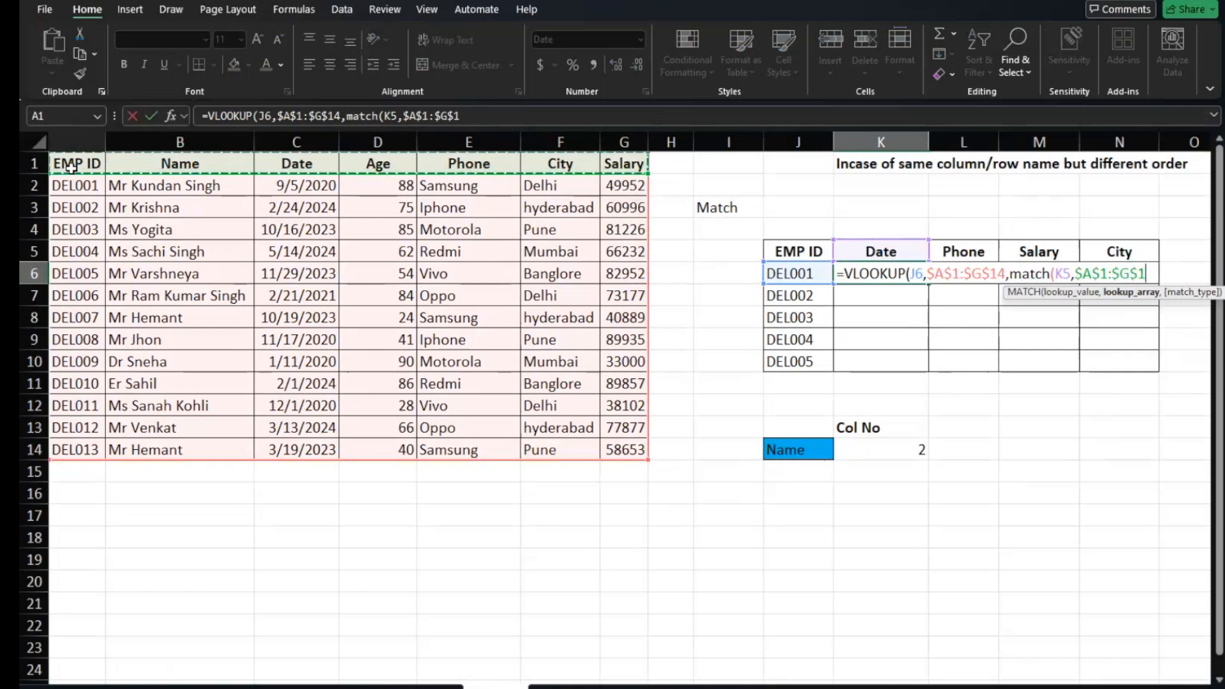
type(",0")
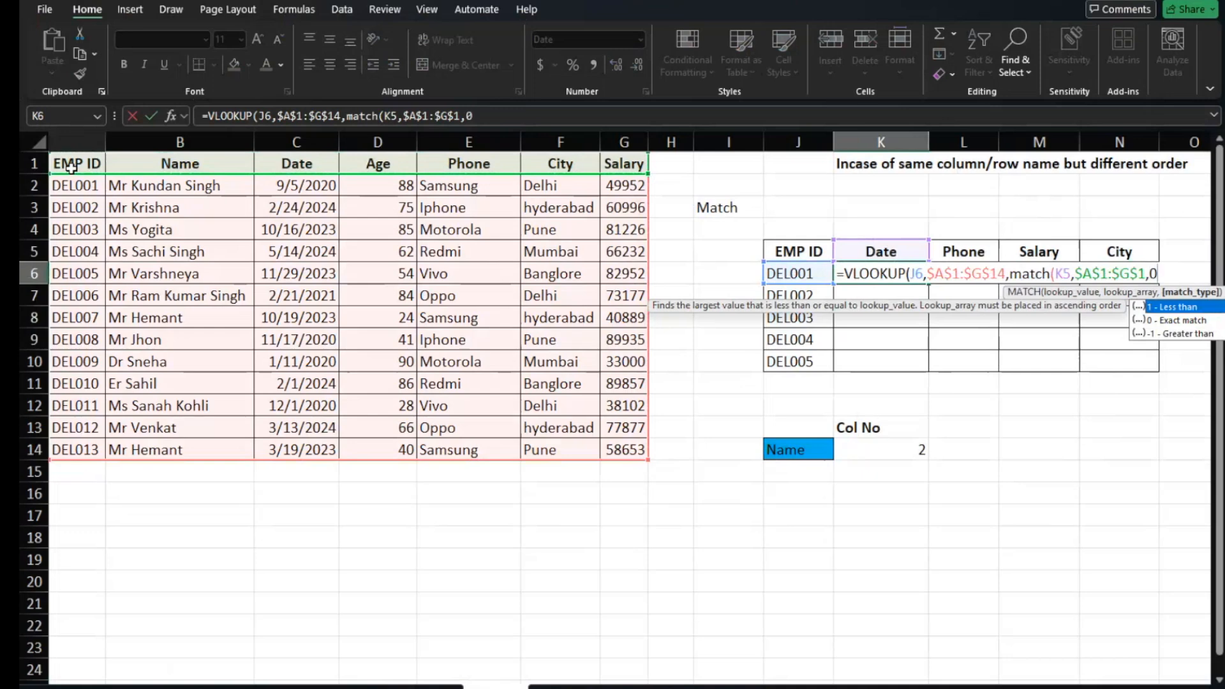
type(")")
key("Return")
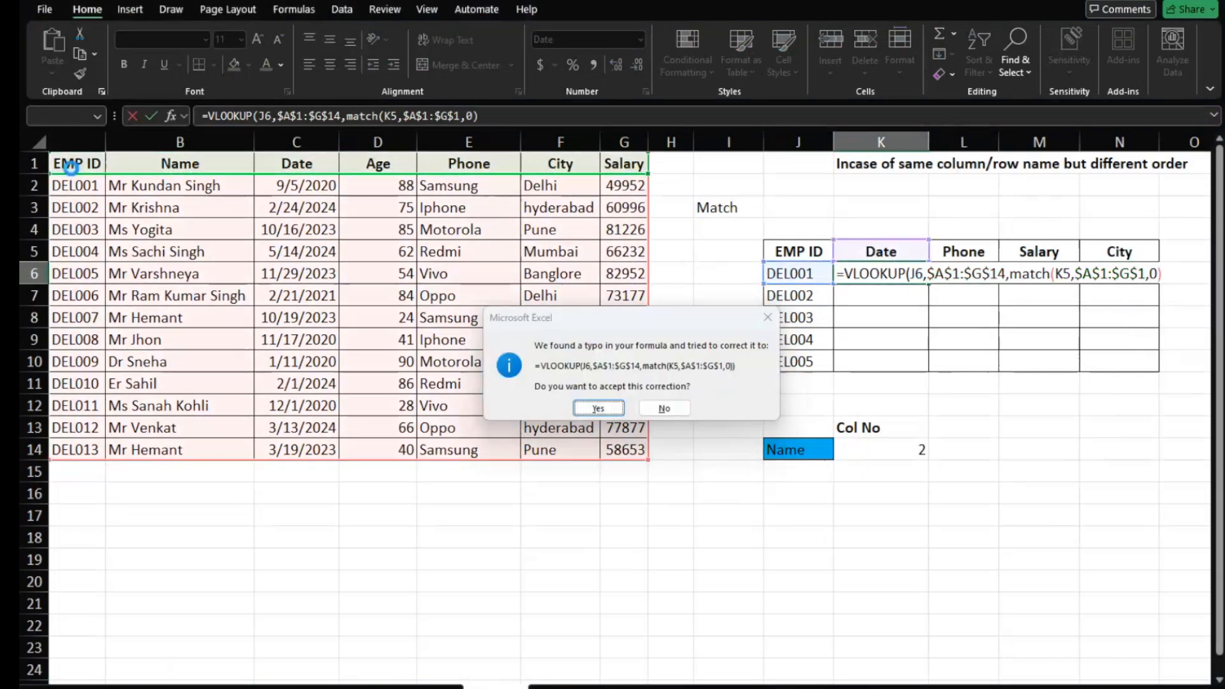
left_click(597, 408)
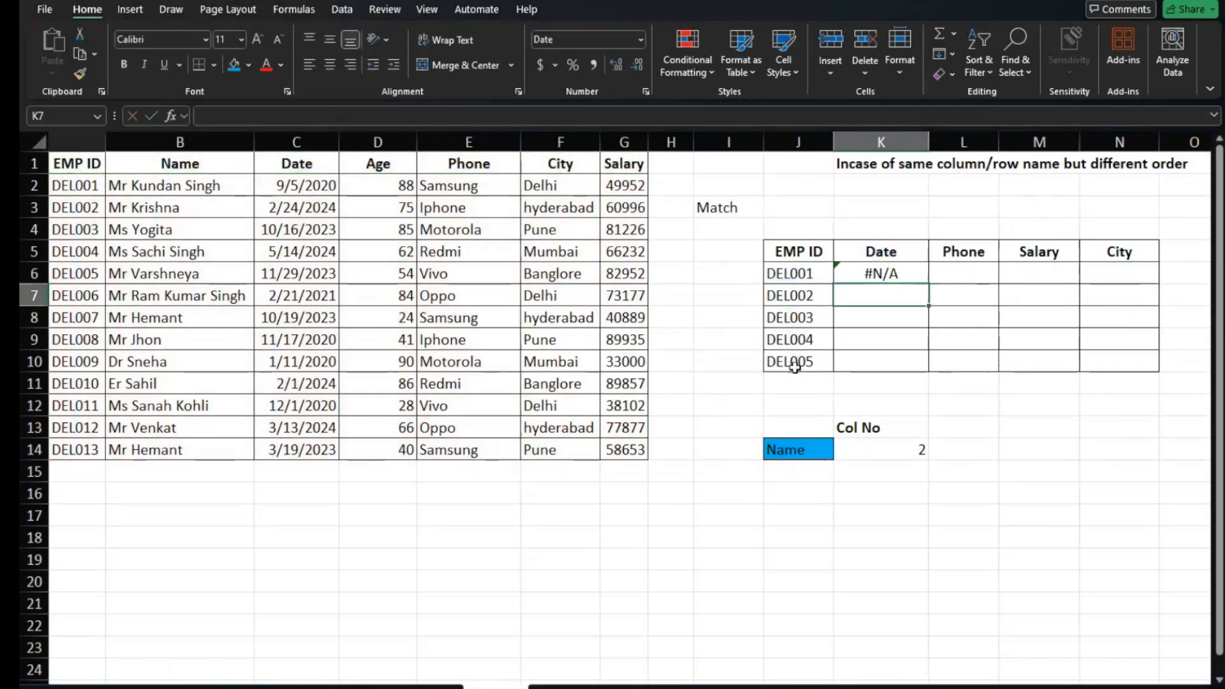
Add 0 as the range lookup argument of the K6 VLOOKUP for an exact match
double_click(891, 275)
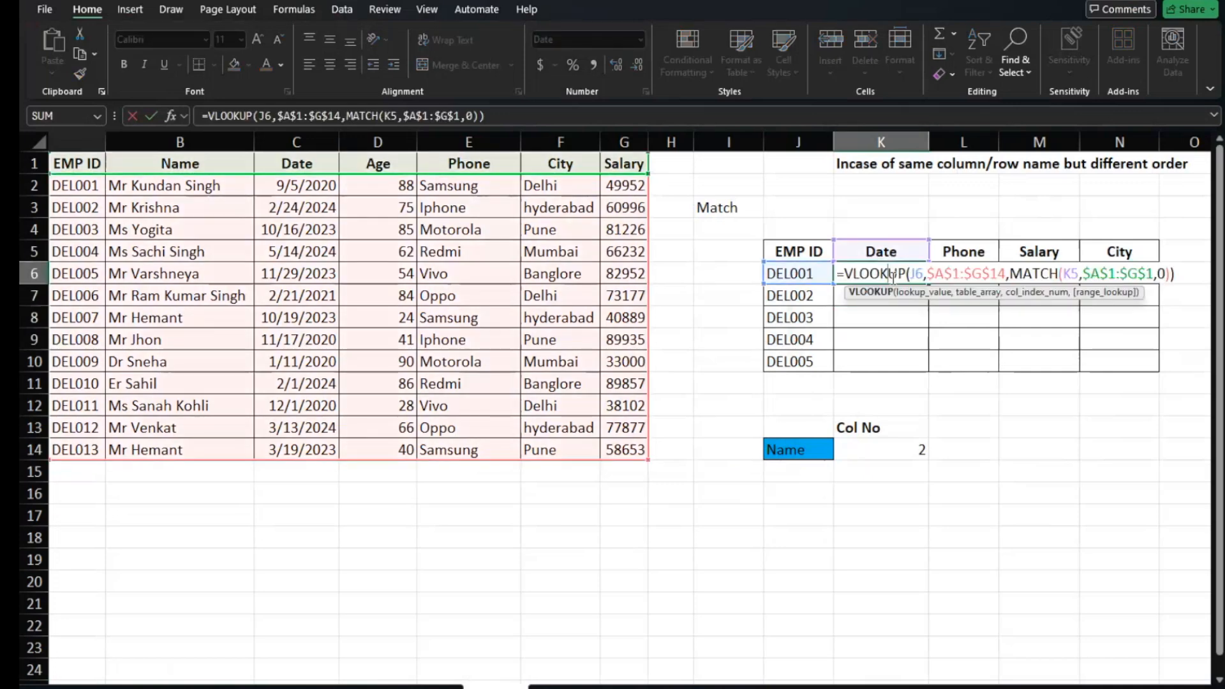
left_click(1171, 272)
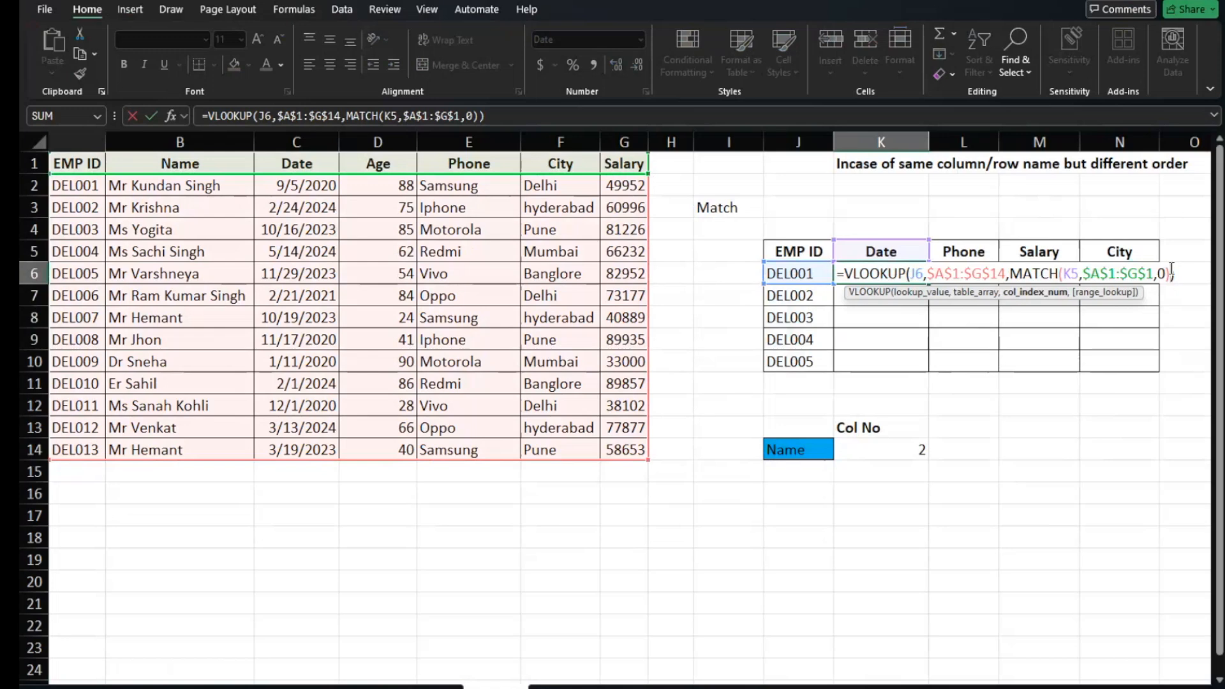
type(",")
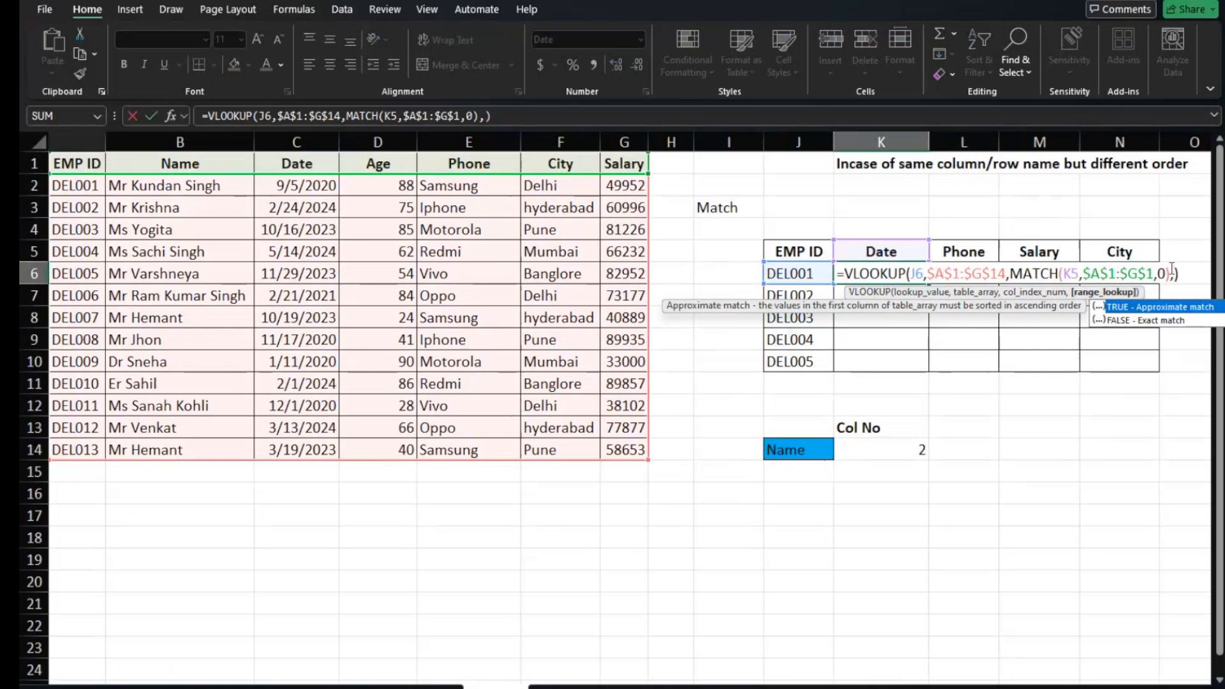
type("0")
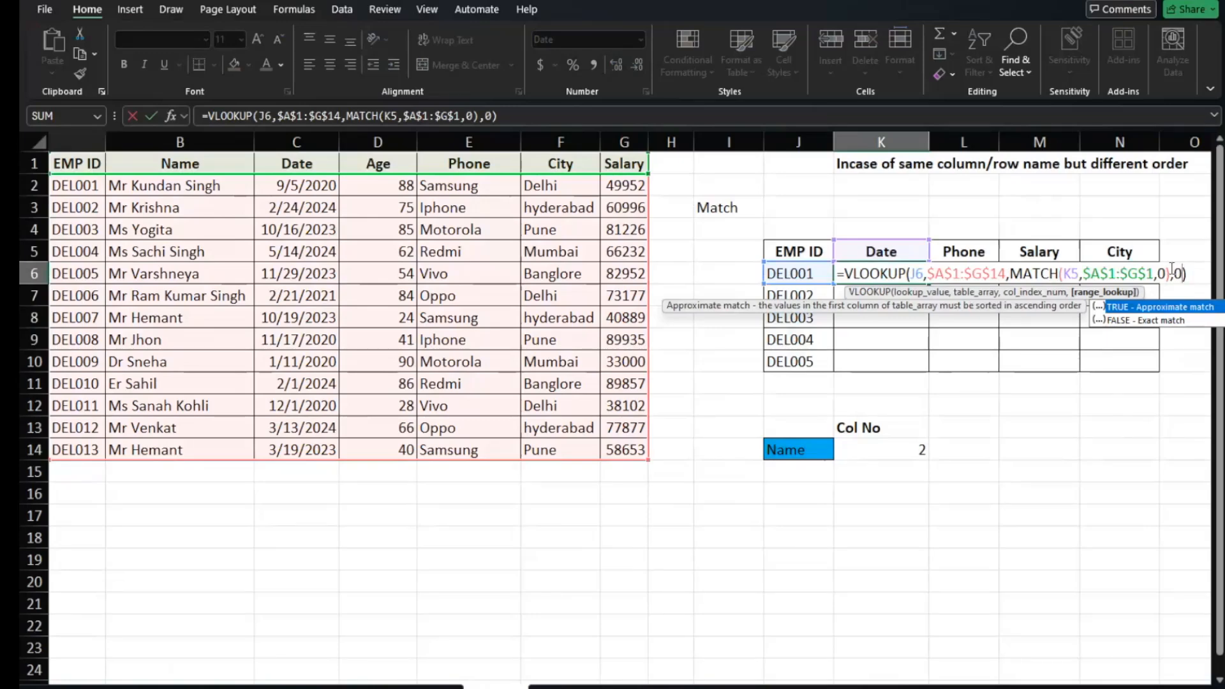
key("Return")
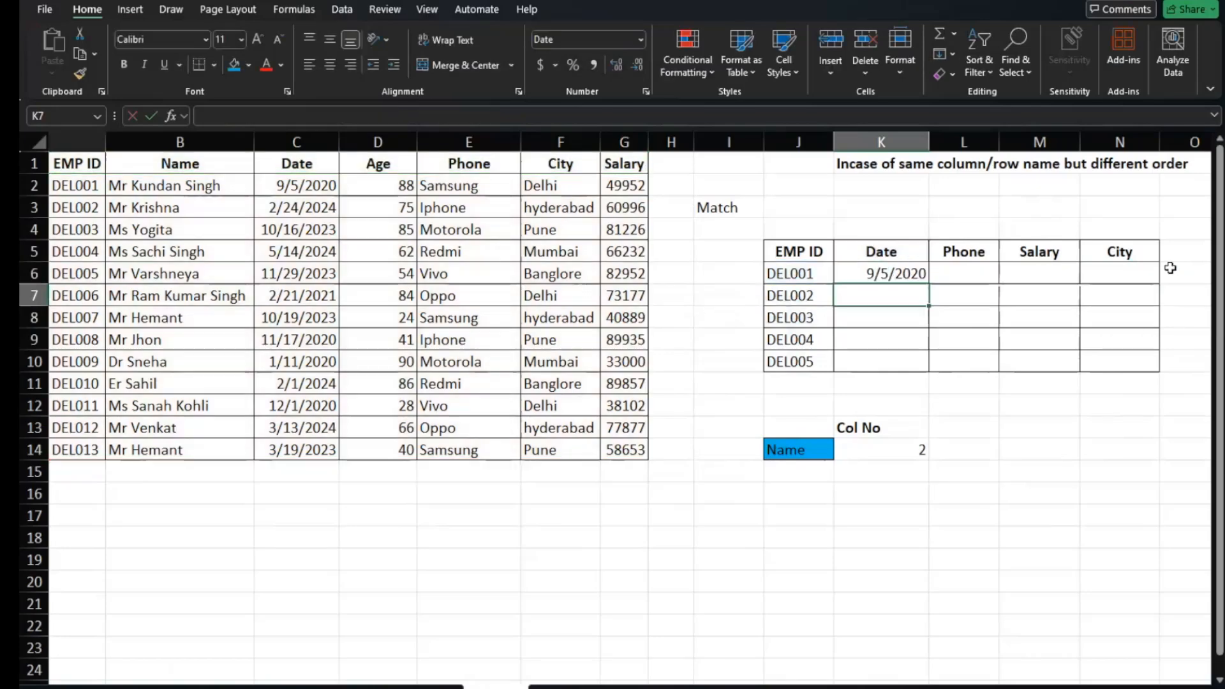
Copy the K6 formula into L6 under Phone and compare the lookup value references in both cells
left_click(876, 276)
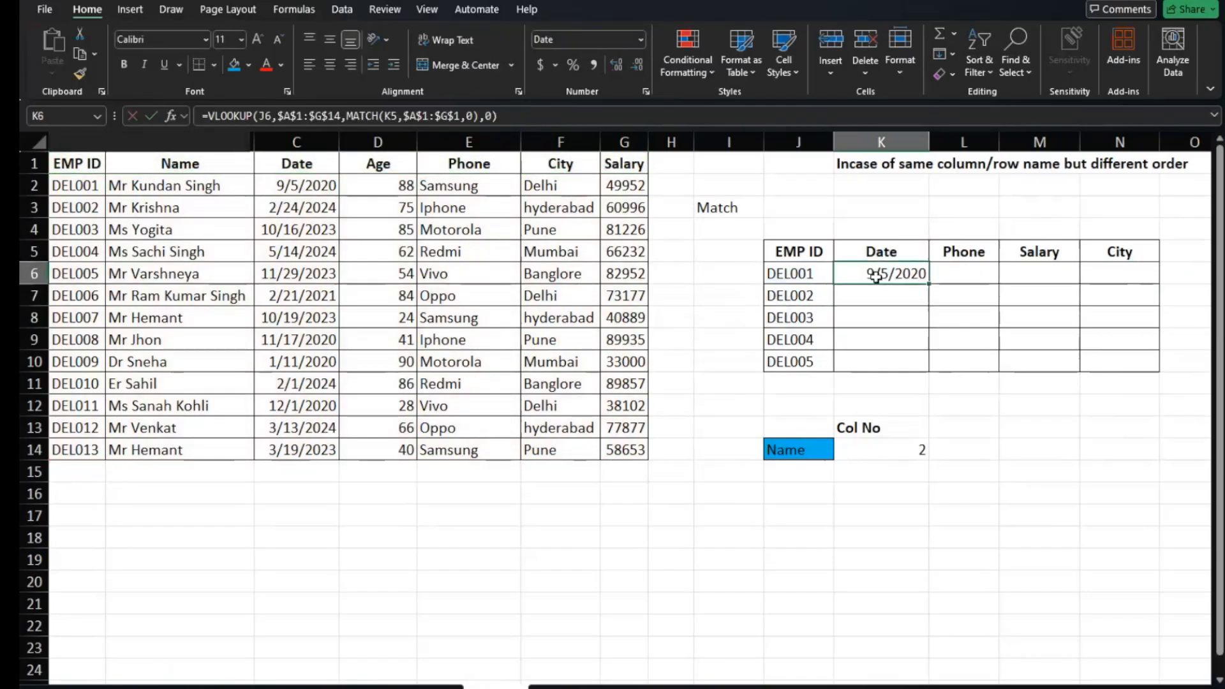
left_click_drag(928, 285, 991, 279)
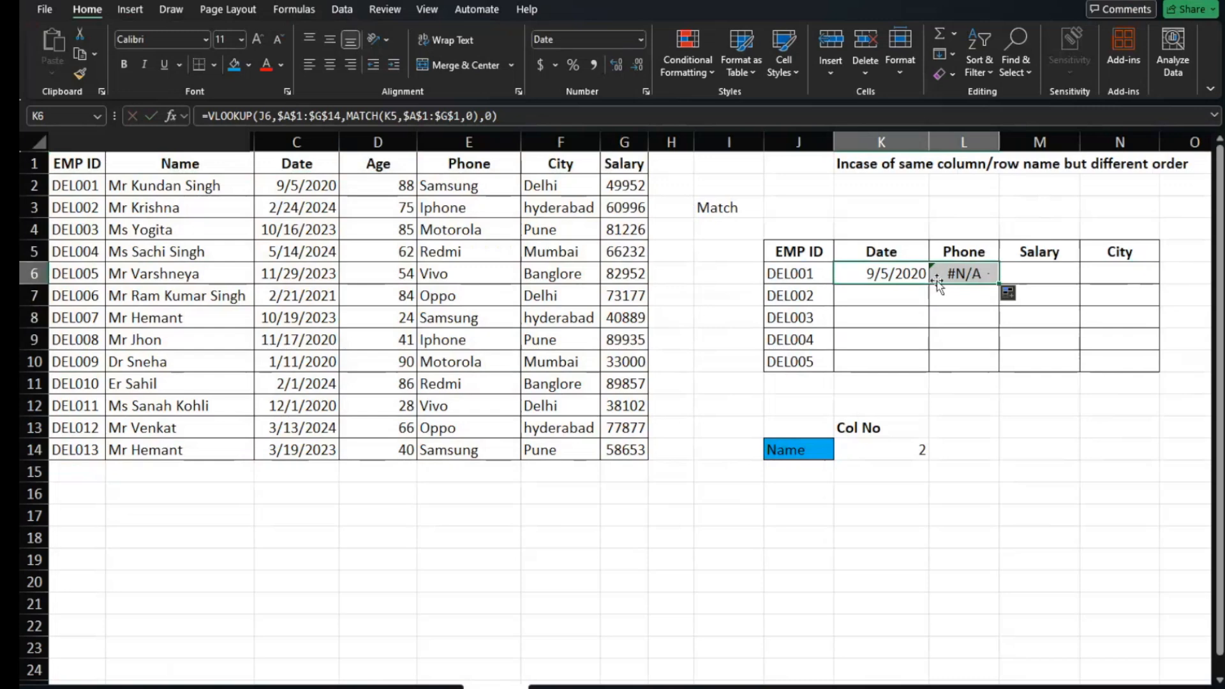
double_click(885, 274)
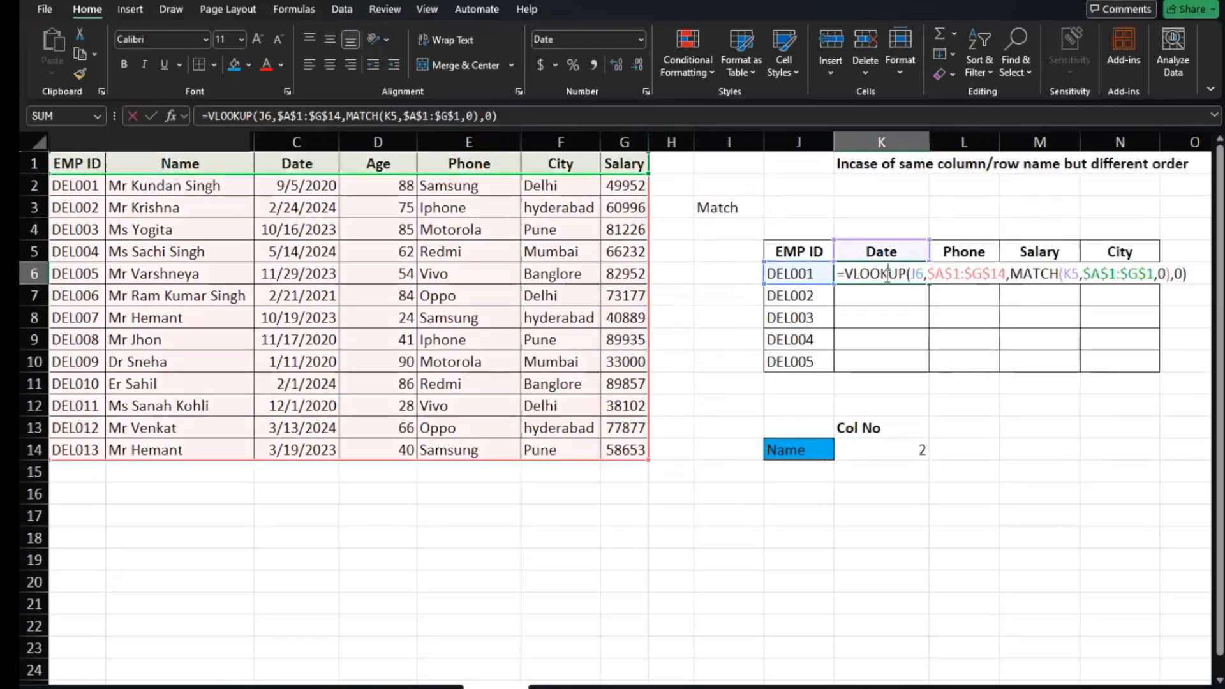
left_click(918, 275)
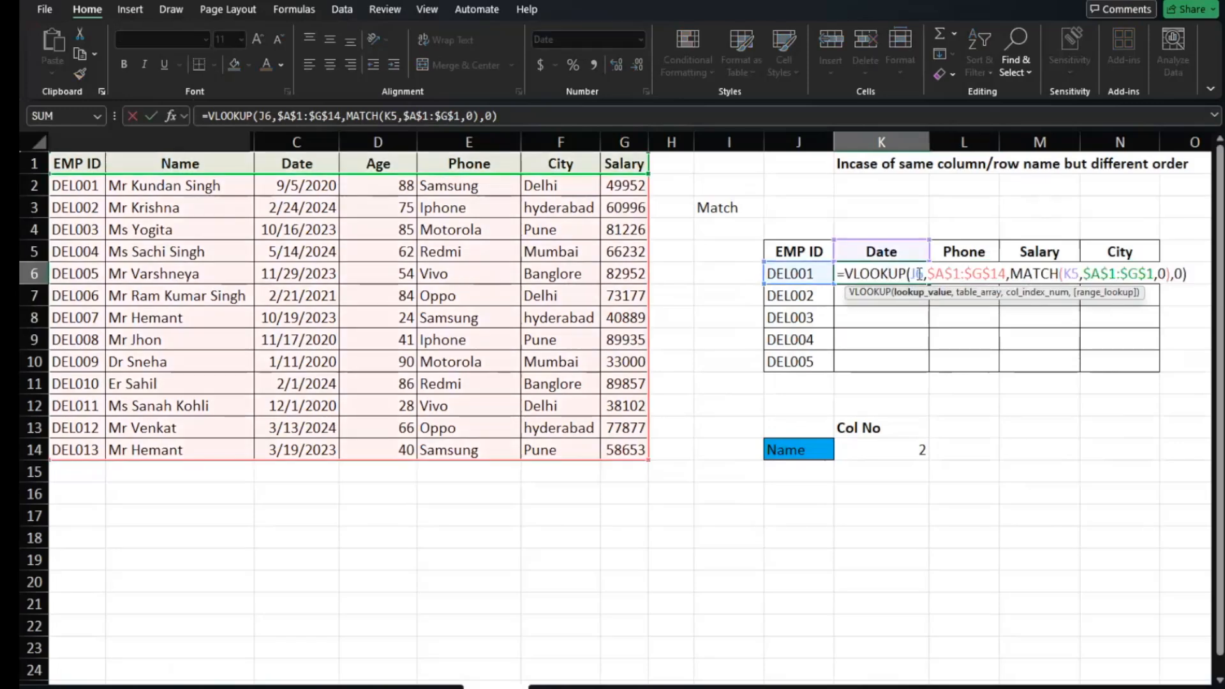
key("Escape")
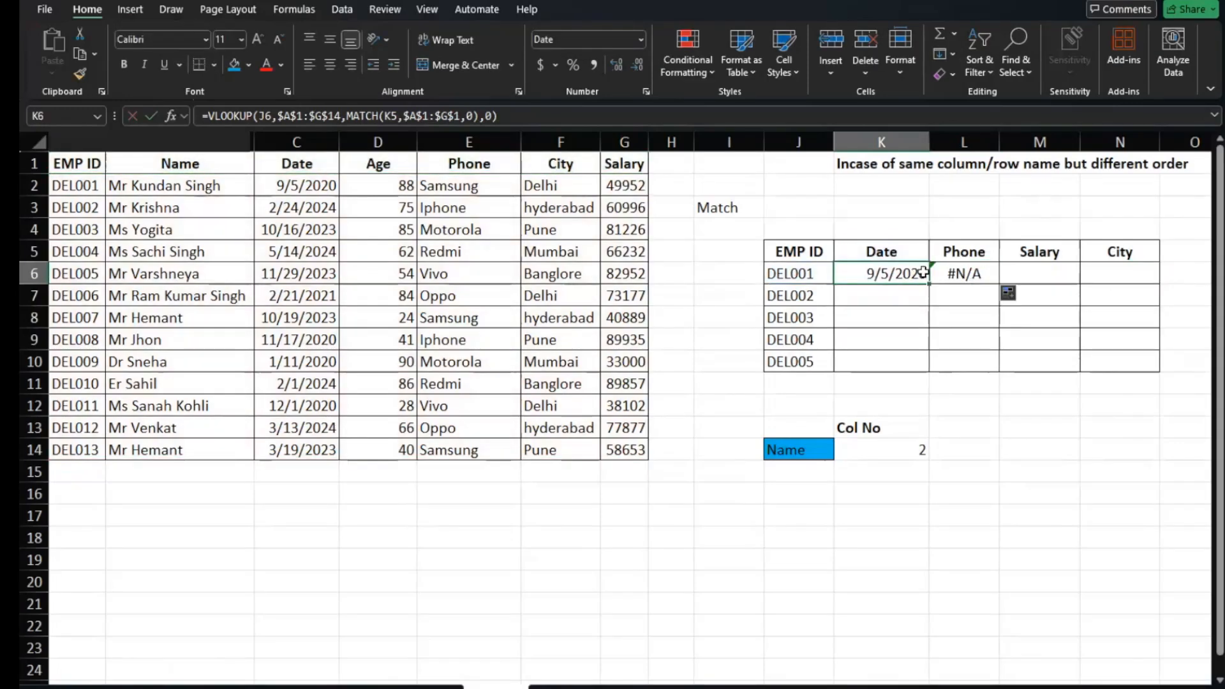
double_click(958, 272)
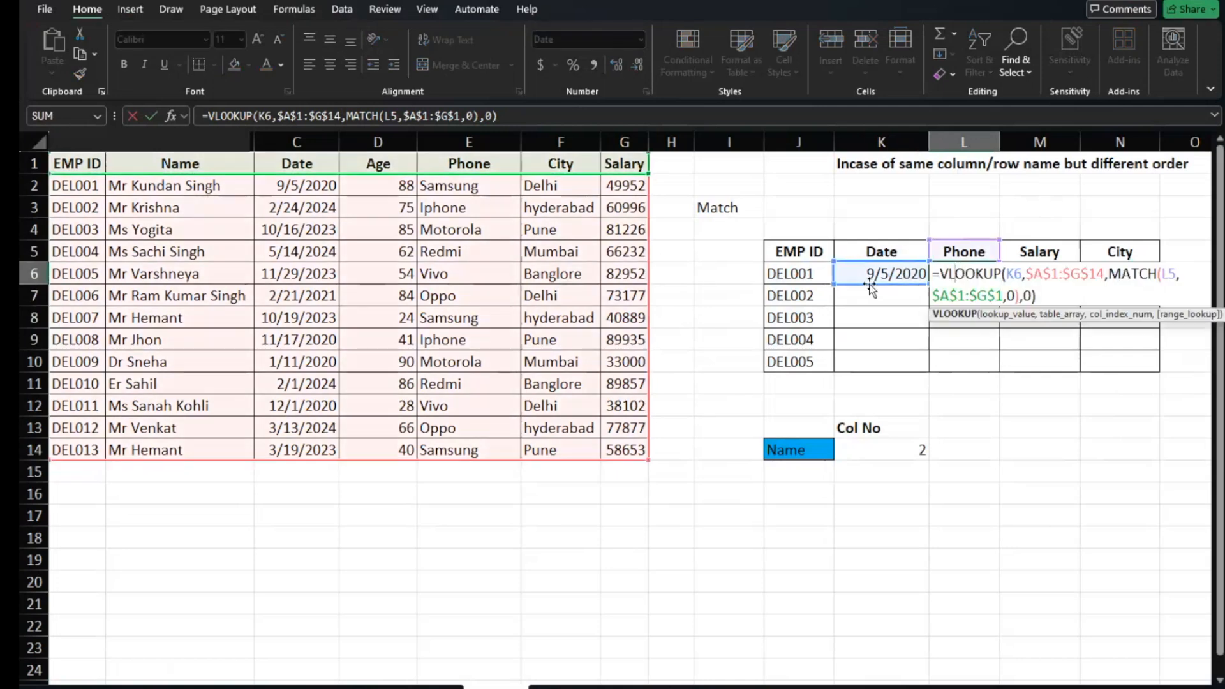
key("ctrl+Return")
Change the lookup value of the K6 VLOOKUP to the mixed reference $J6 and enter the formula
double_click(888, 274)
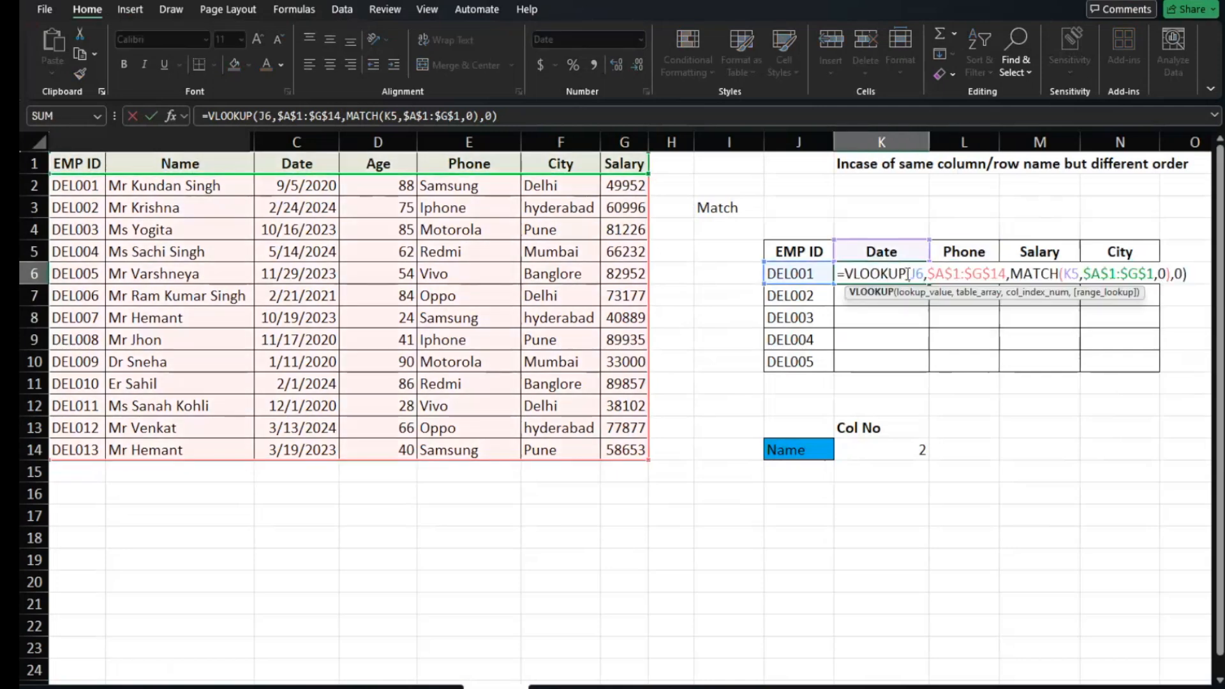
left_click(914, 274)
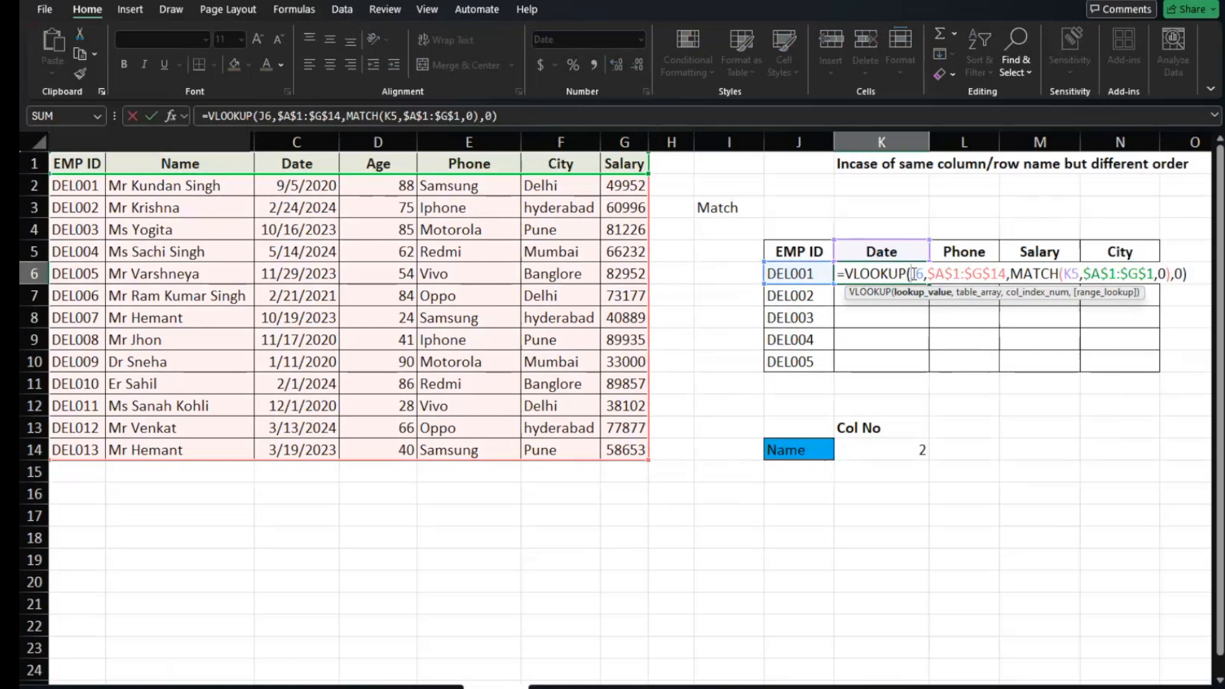
key("F4")
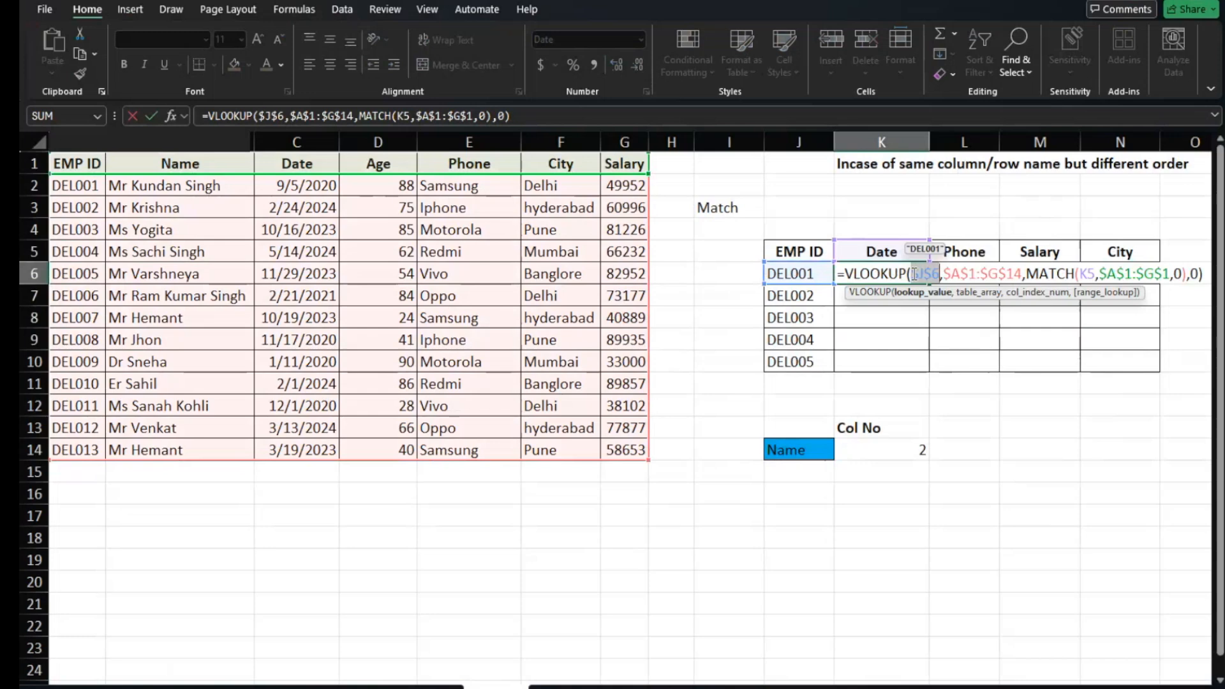
key("F4")
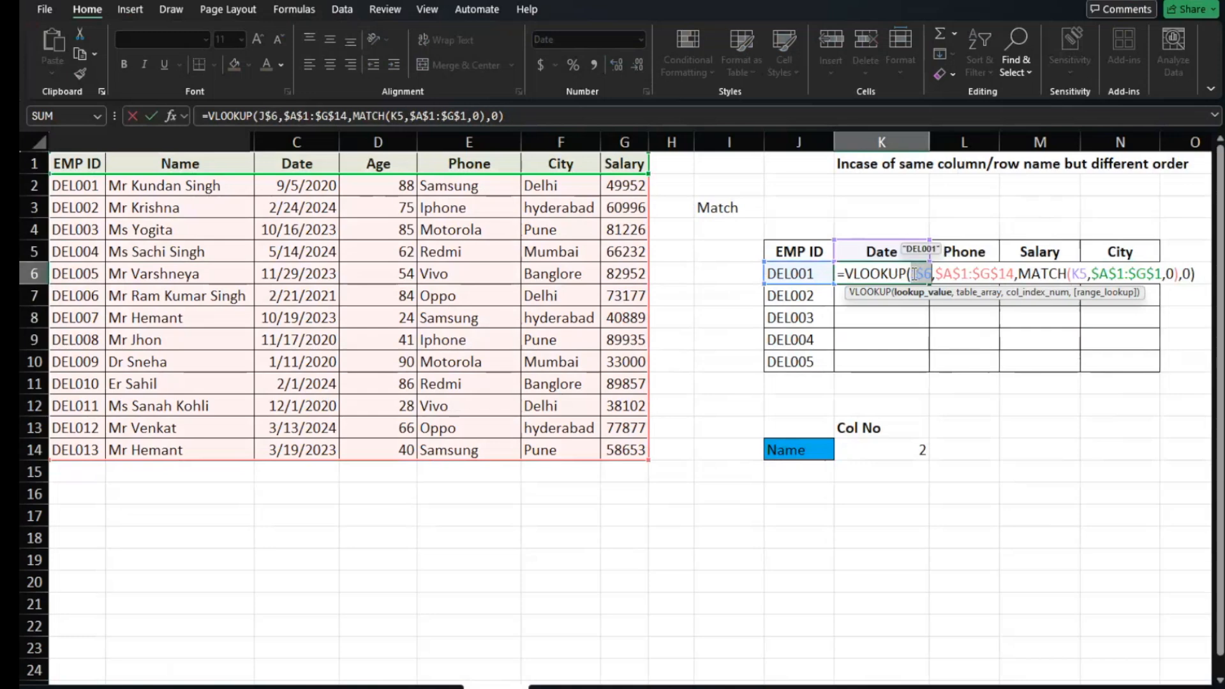
key("F4")
key("Return")
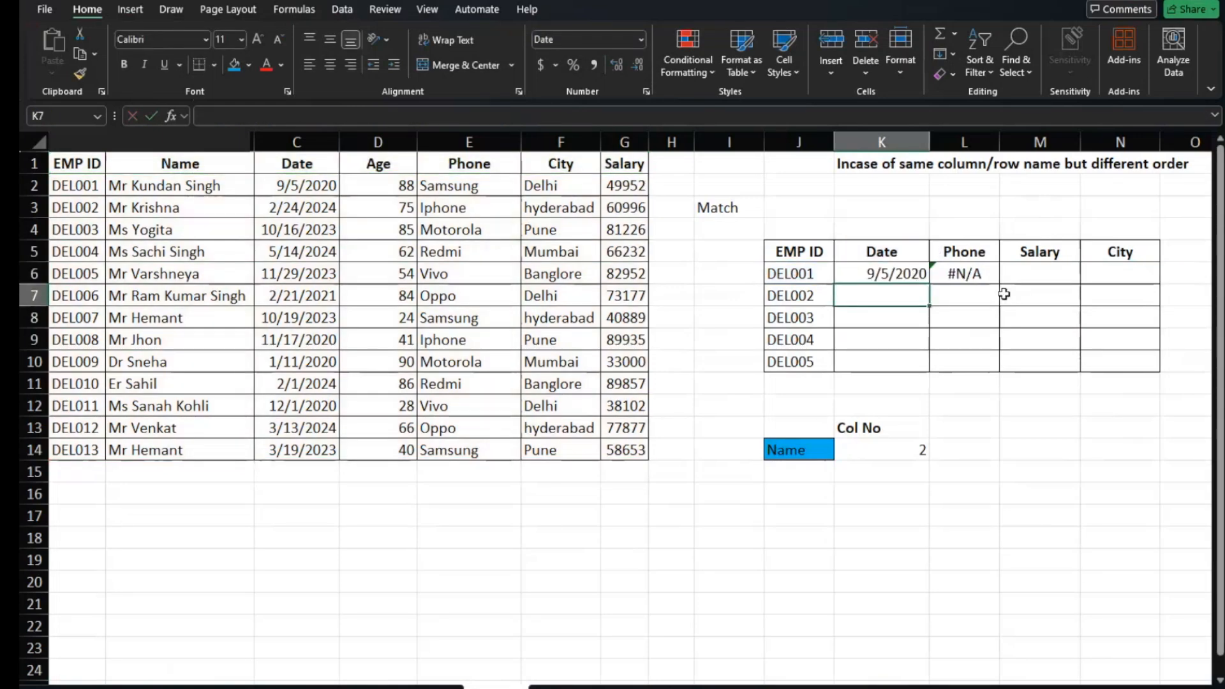
Try filling the K6 formula across K6:N10 and compare the MATCH lookup references in K6 and K7
left_click(923, 274)
left_click_drag(930, 285, 1168, 368)
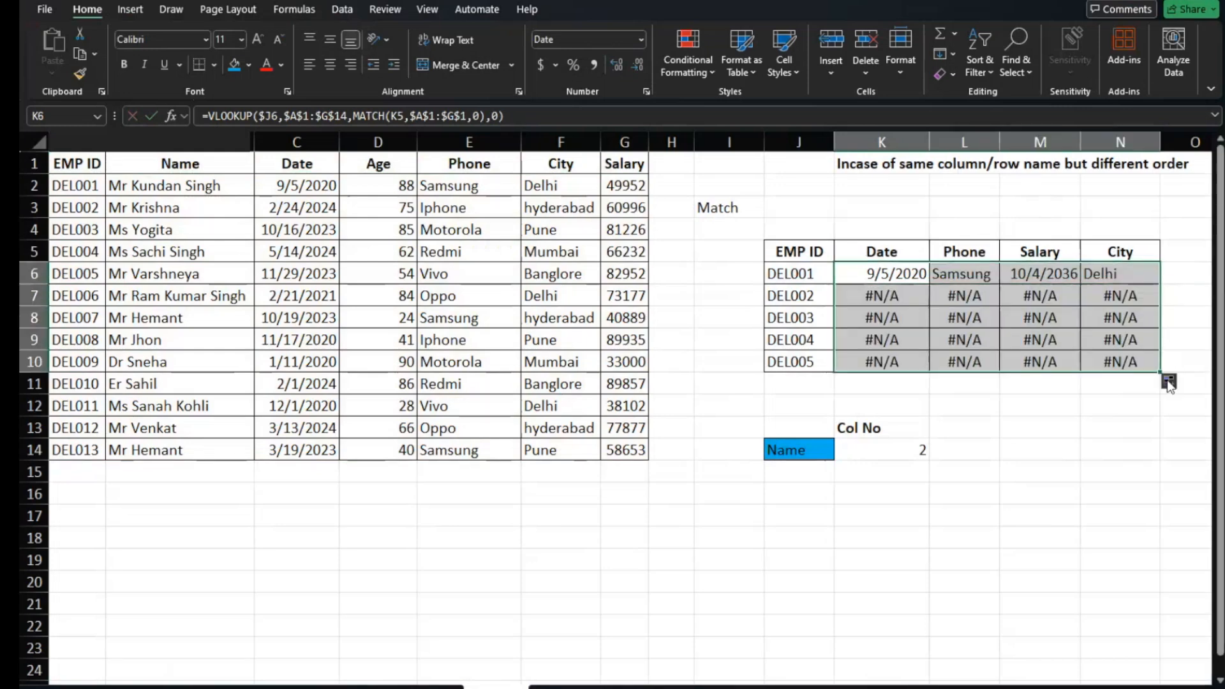
left_click(882, 294)
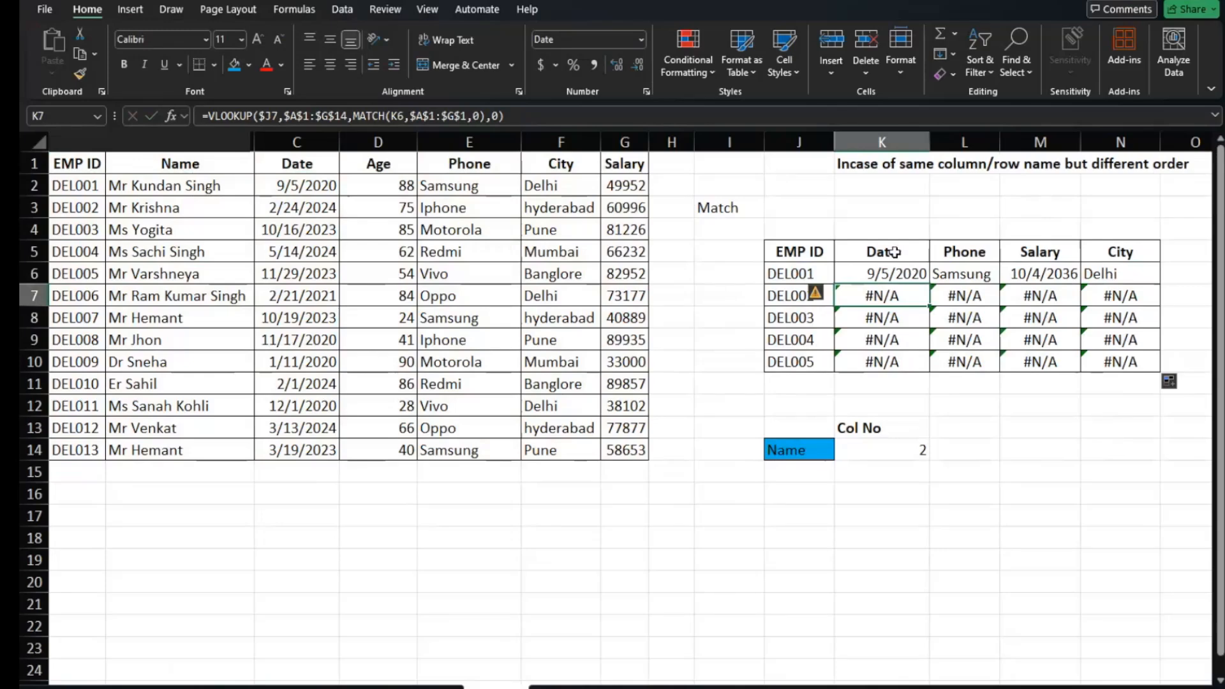
left_click(895, 252)
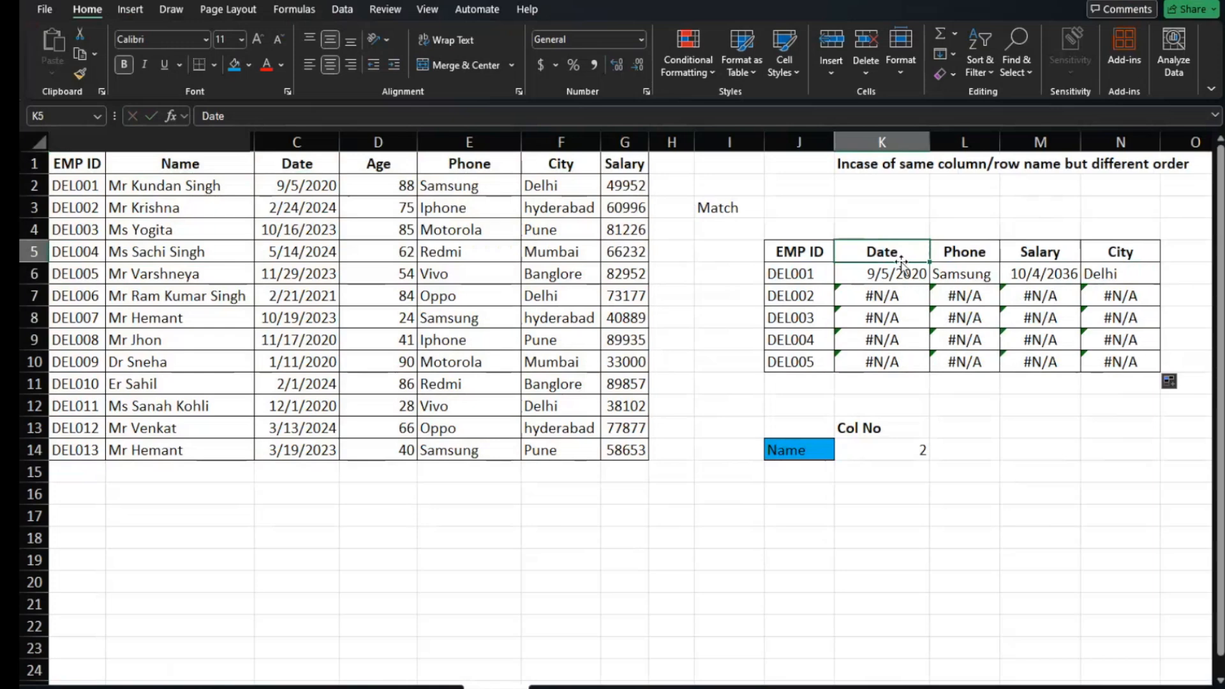
left_click(895, 294)
left_click_drag(895, 294, 898, 267)
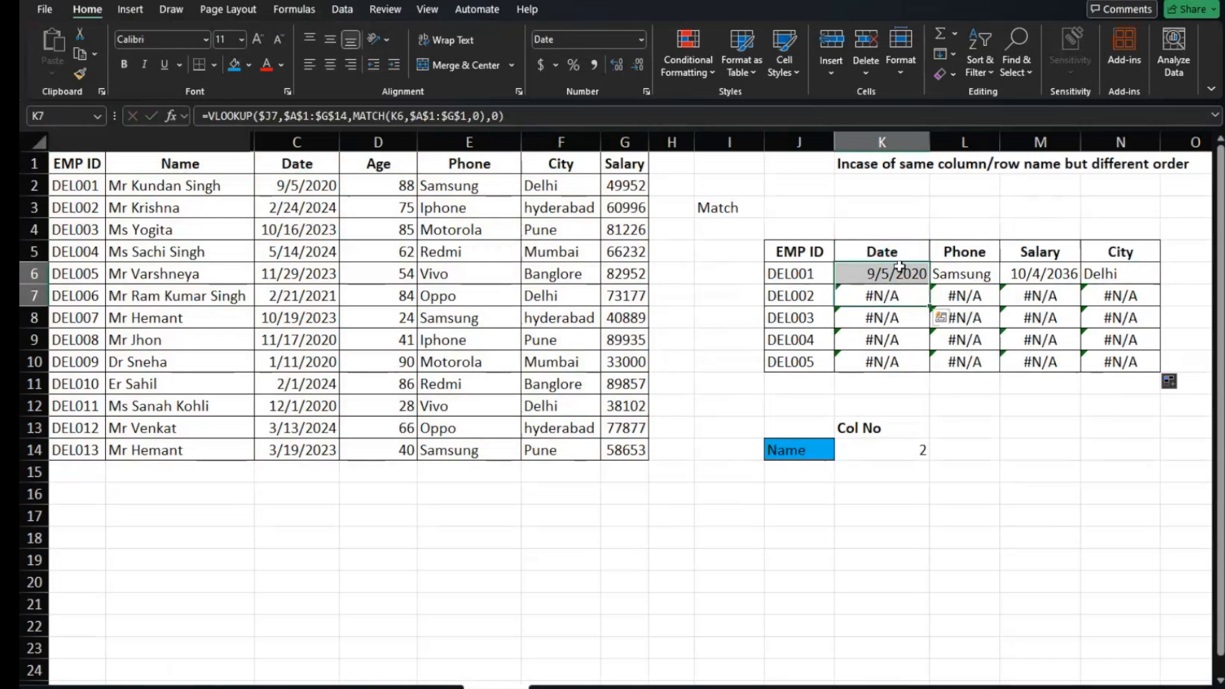
left_click(898, 268)
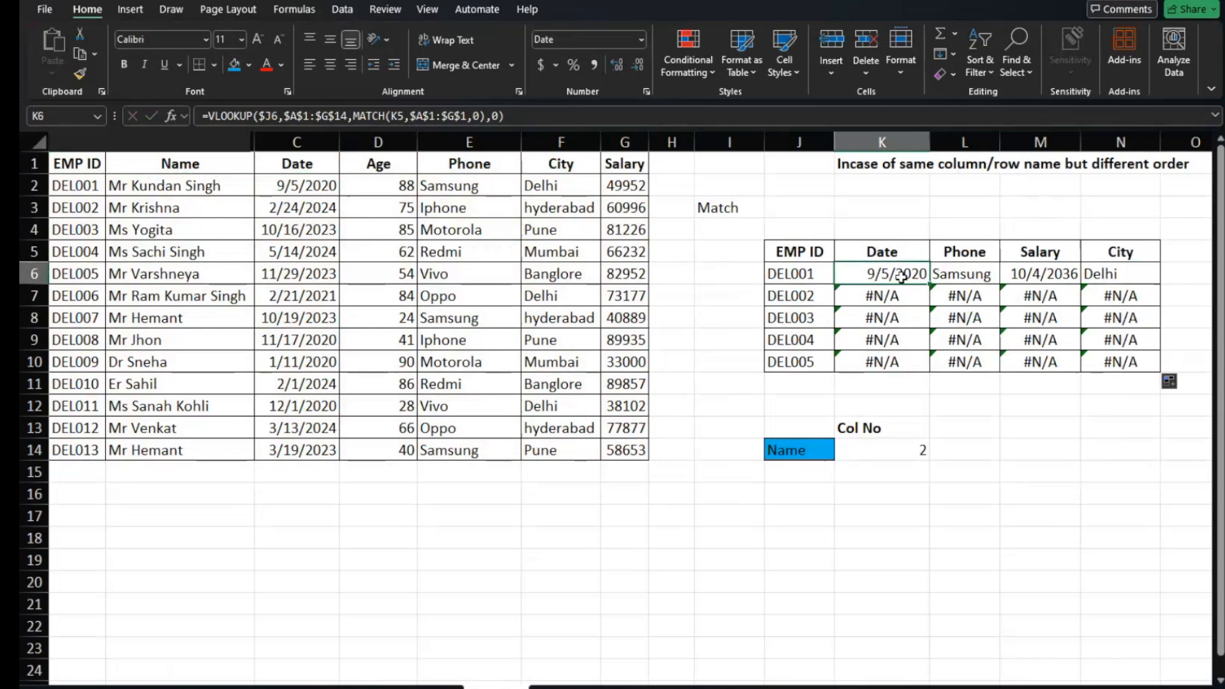
Change the MATCH lookup value in the K6 formula to the mixed reference K$5 and enter the formula
double_click(900, 277)
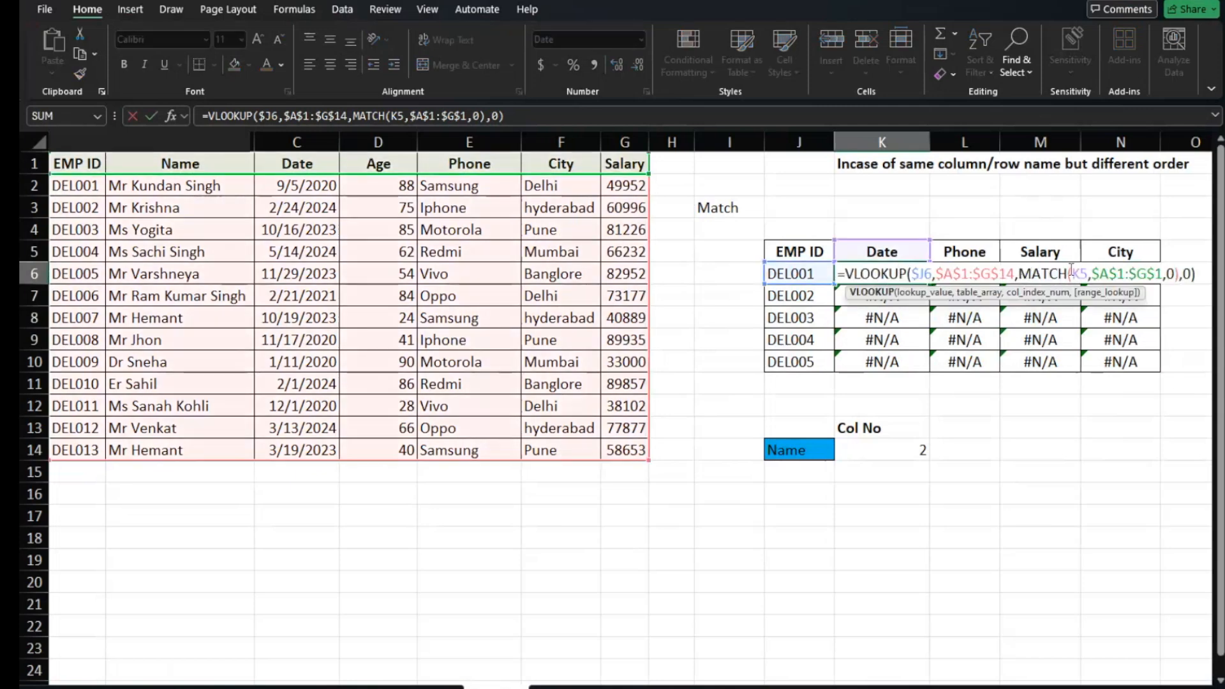
left_click(1083, 273)
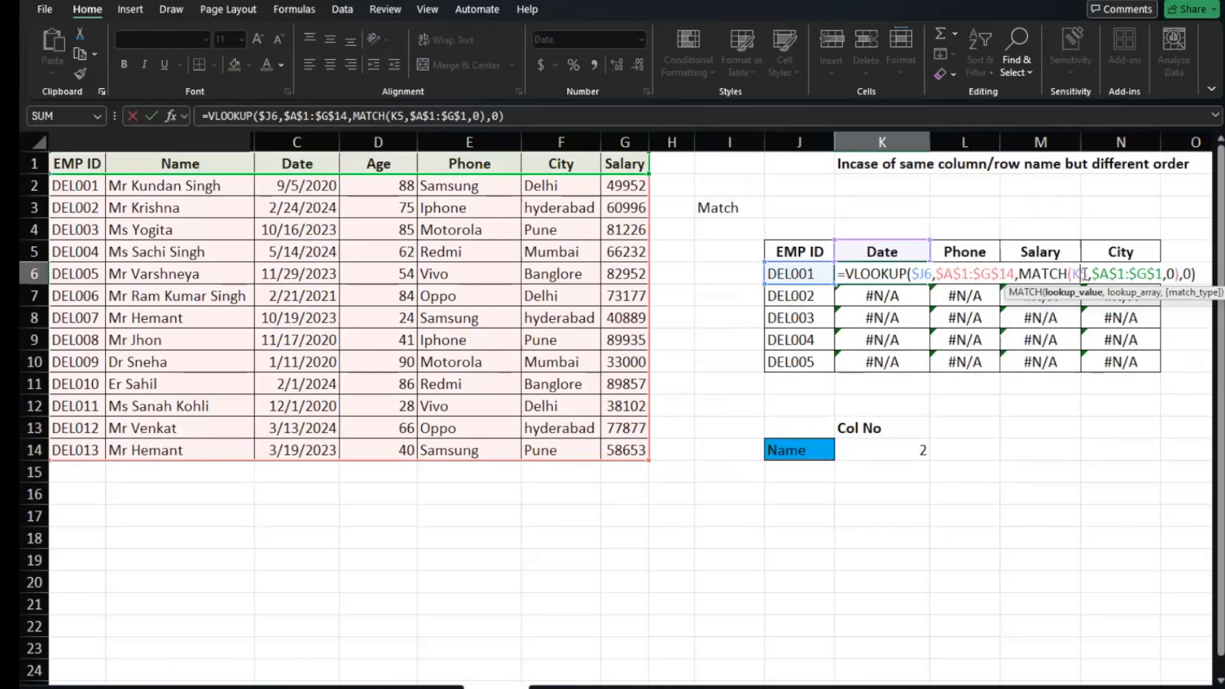
key("F4")
key("F4")
key("F4")
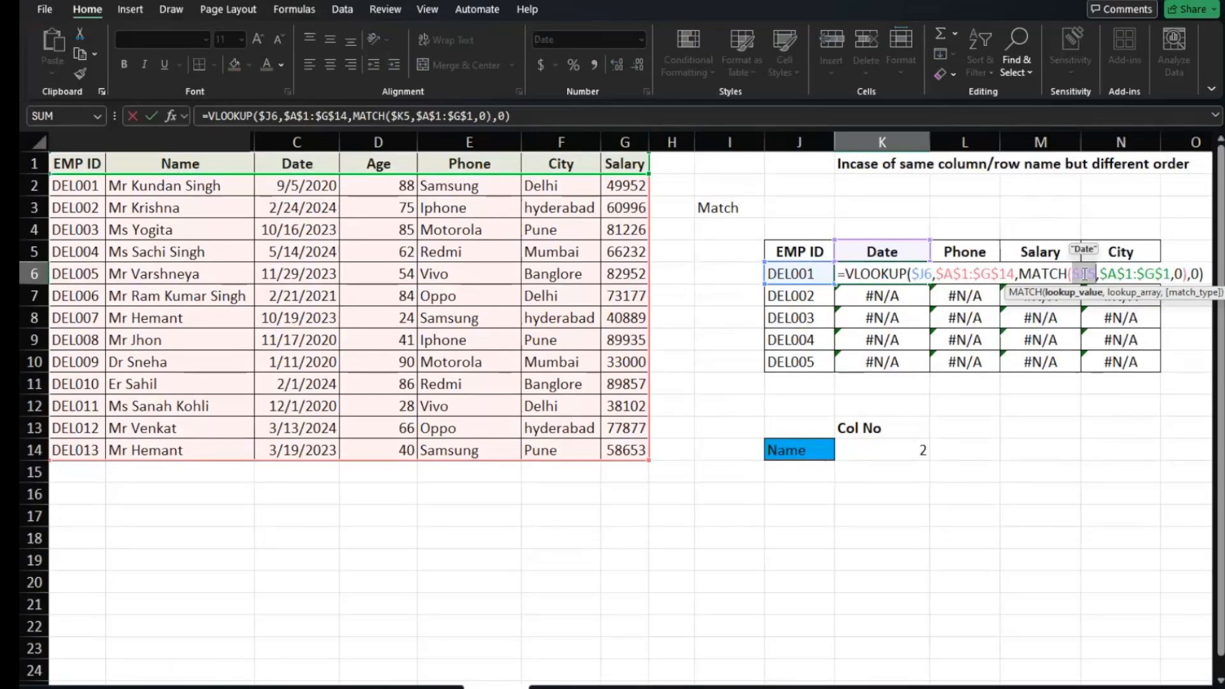
key("F4")
key("F4")
key("F4")
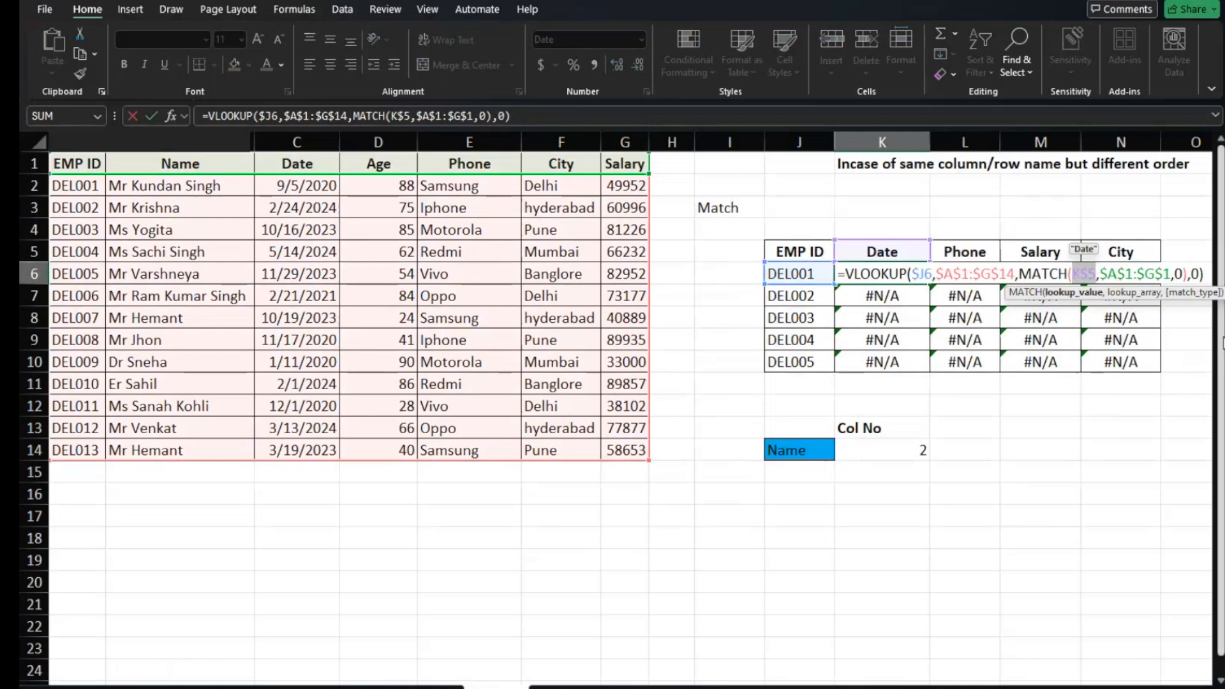
key("ctrl+Return")
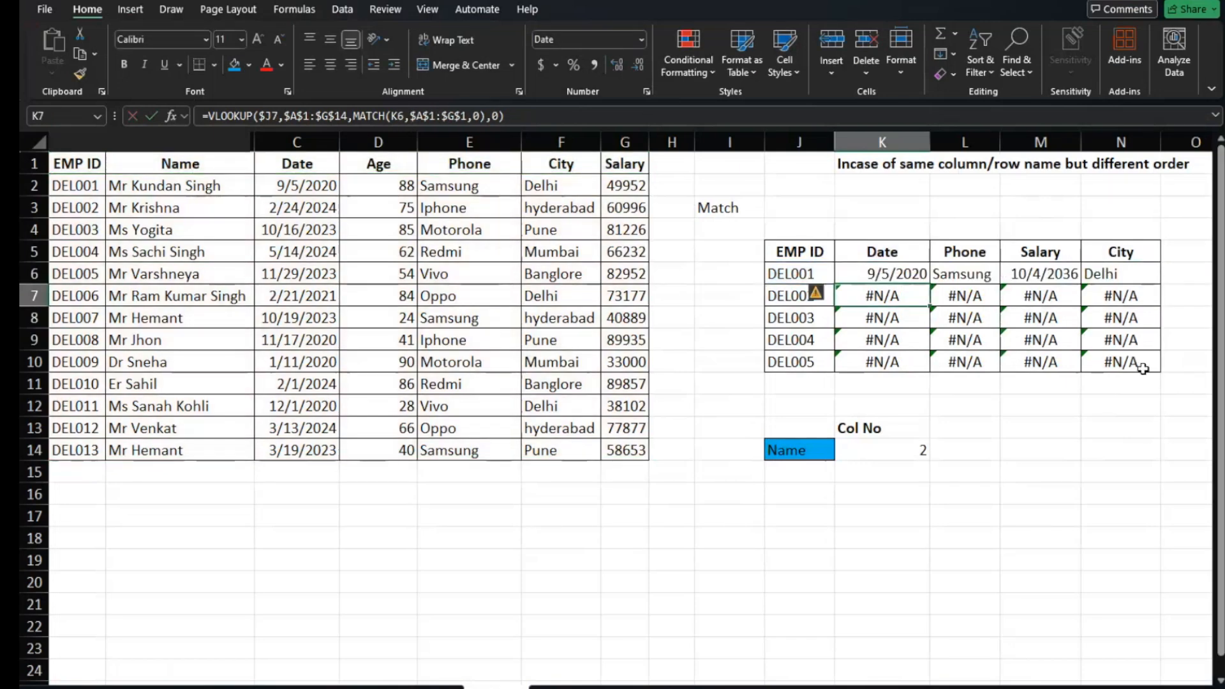
Fill the K6 formula across K6:N10 and set the number format of the Salary cells M6:M10 to General
left_click_drag(928, 280, 1149, 369)
left_click(1167, 302)
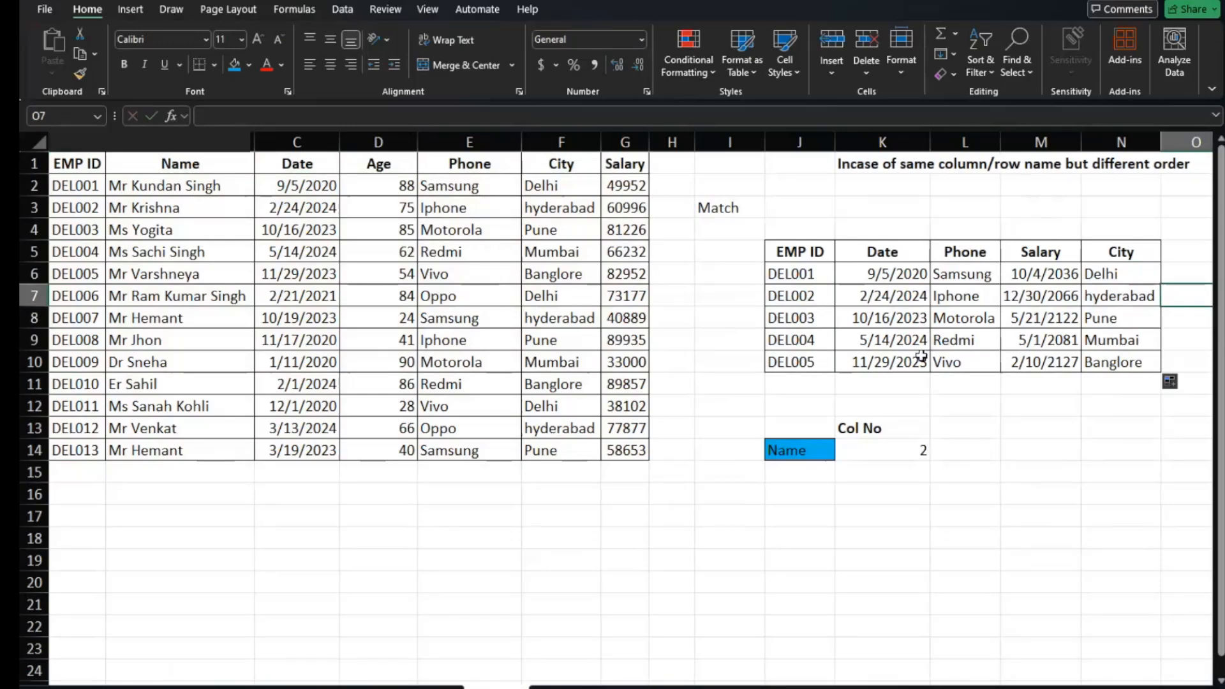
left_click(1047, 275)
left_click_drag(1047, 275, 1043, 361)
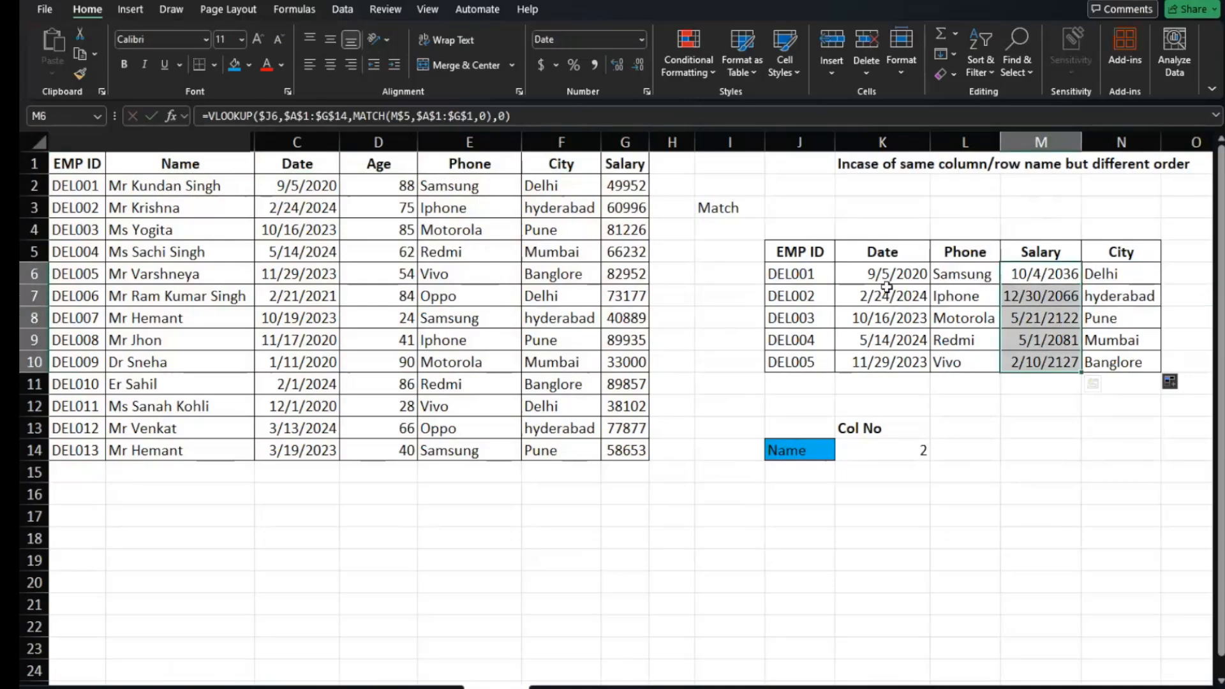
left_click(643, 39)
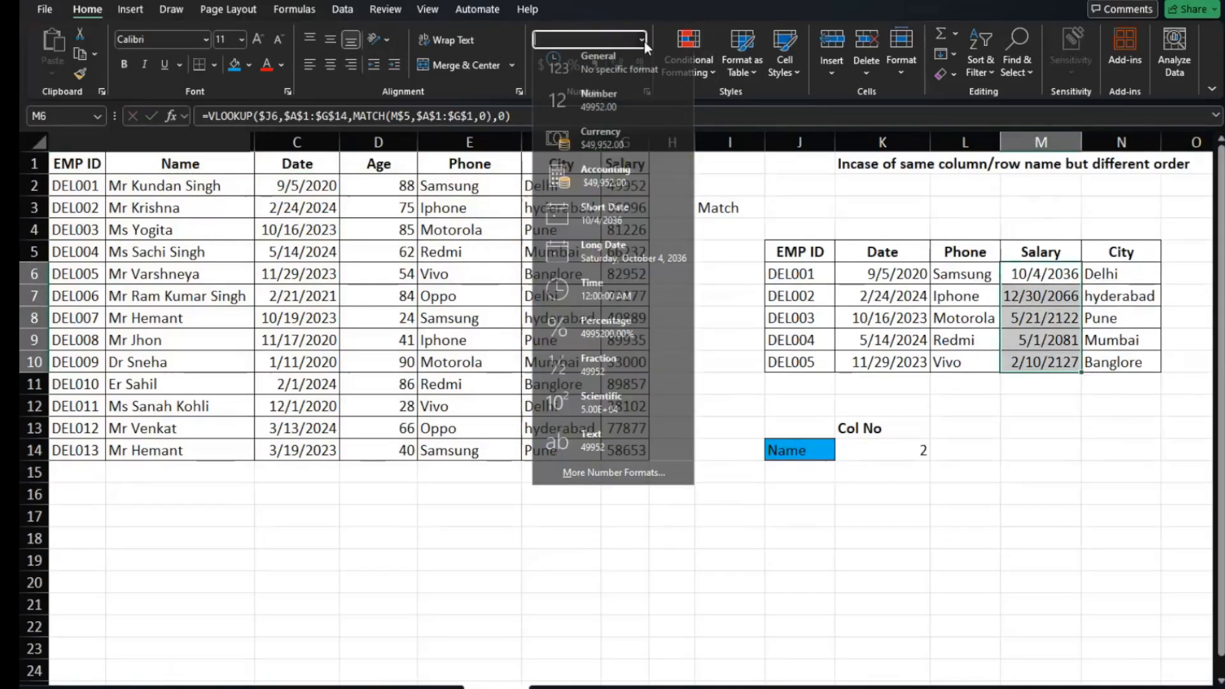
left_click(629, 72)
left_click(1033, 385)
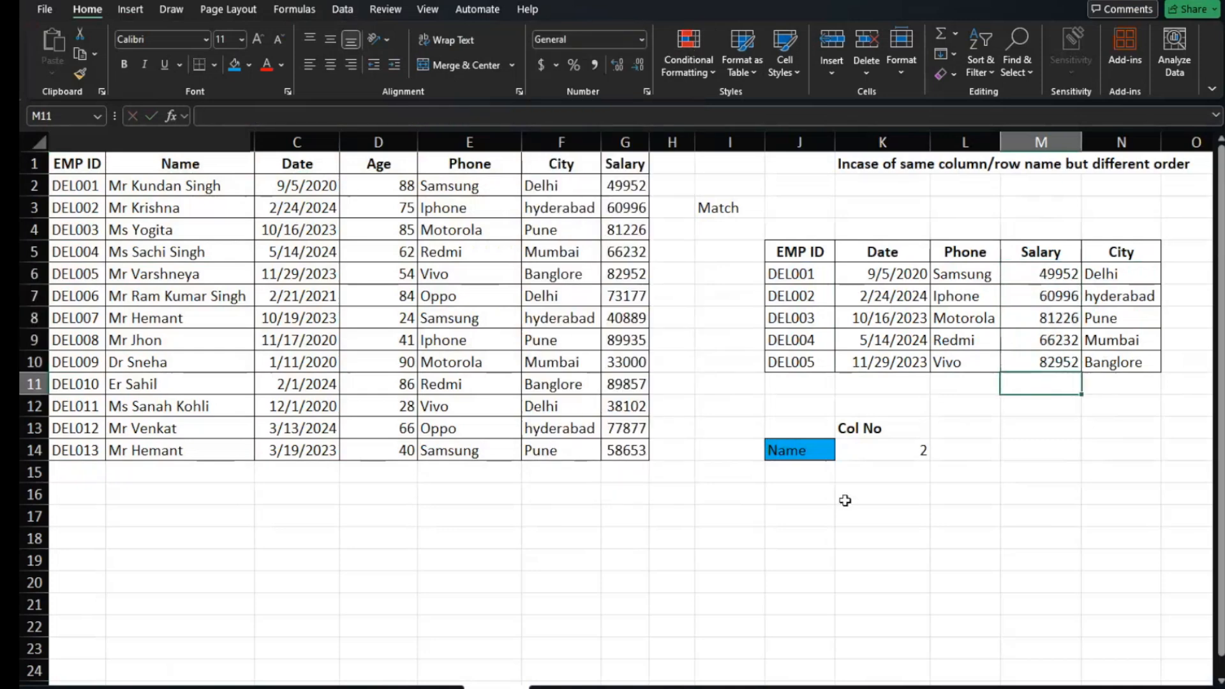
Switch to the XLOOKUP example sheet and examine the formula in K6, its lookup value in J6 and the source columns
left_click(668, 575)
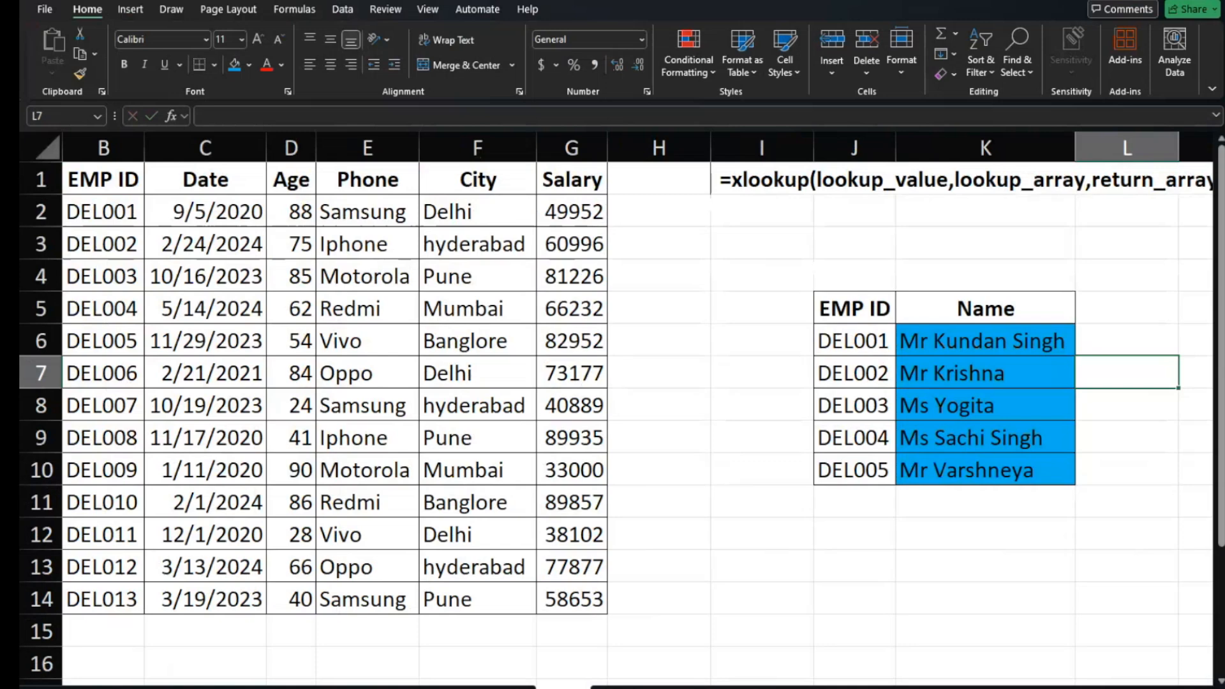
left_click(664, 583)
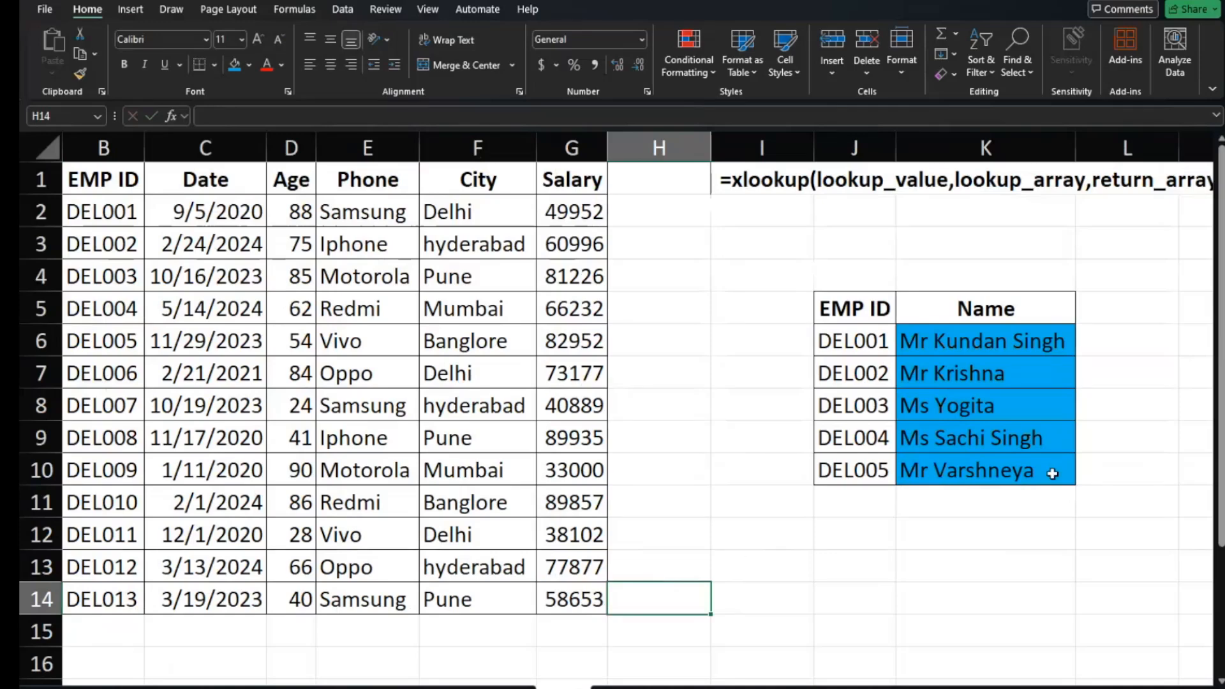
left_click(1029, 342)
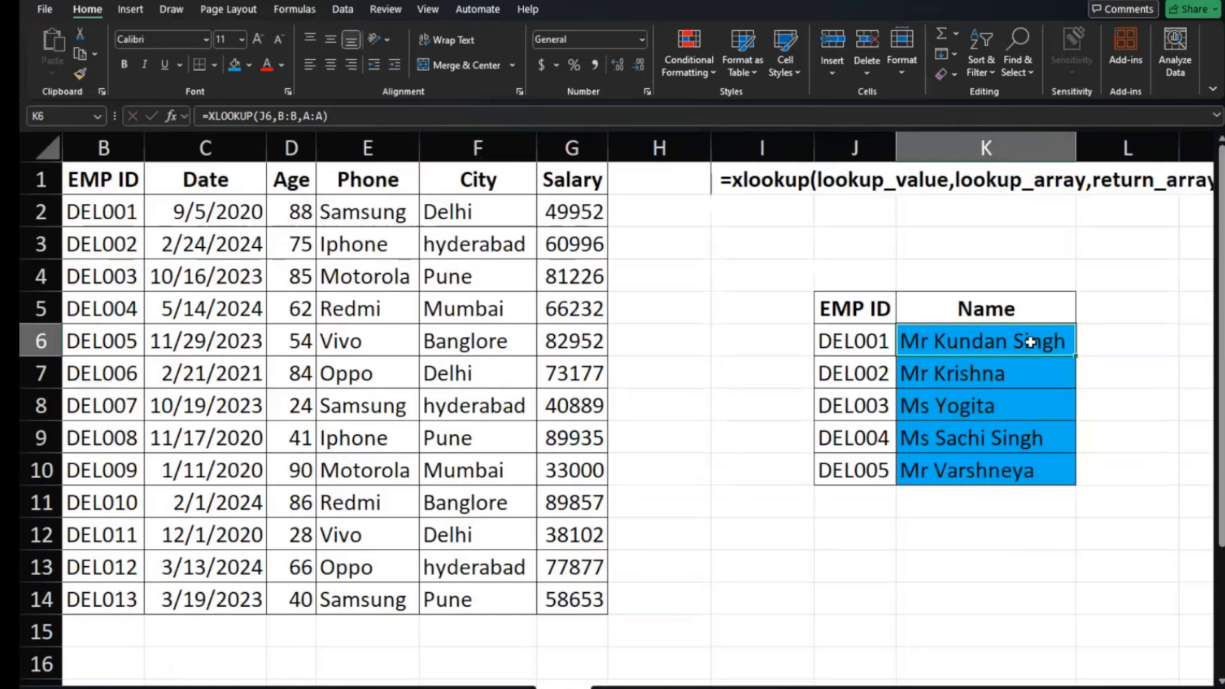
double_click(967, 333)
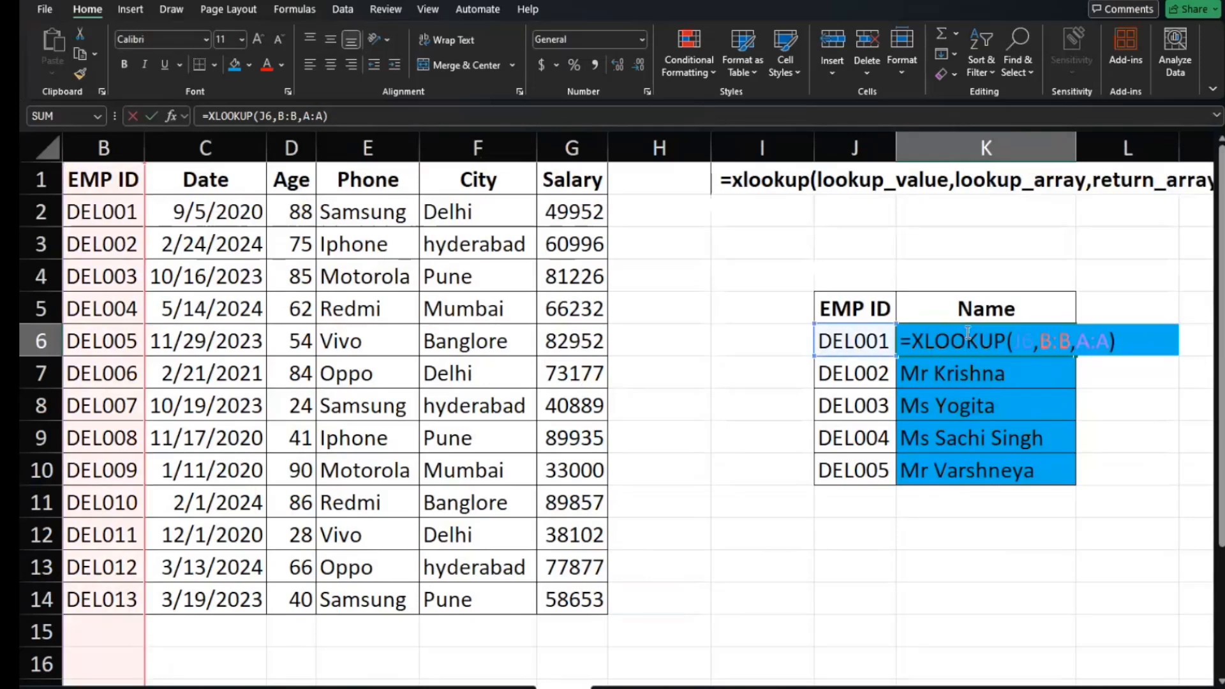
key("Escape")
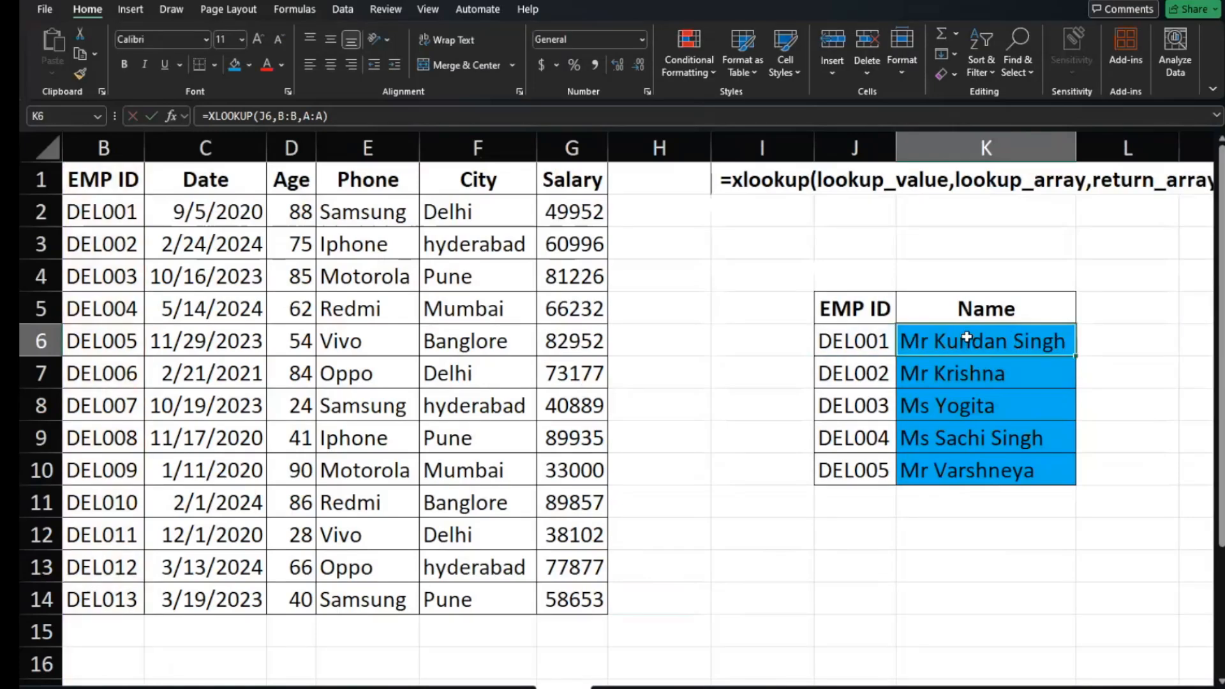
left_click(857, 341)
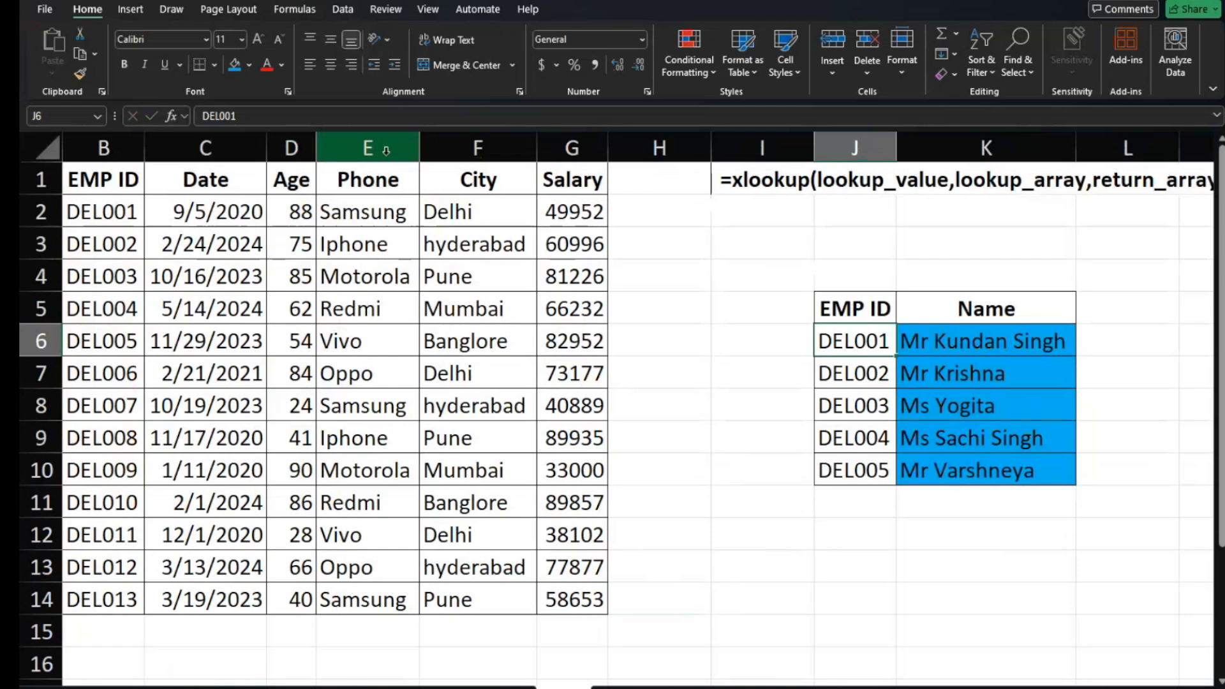
scroll(405, 213, "left", 5)
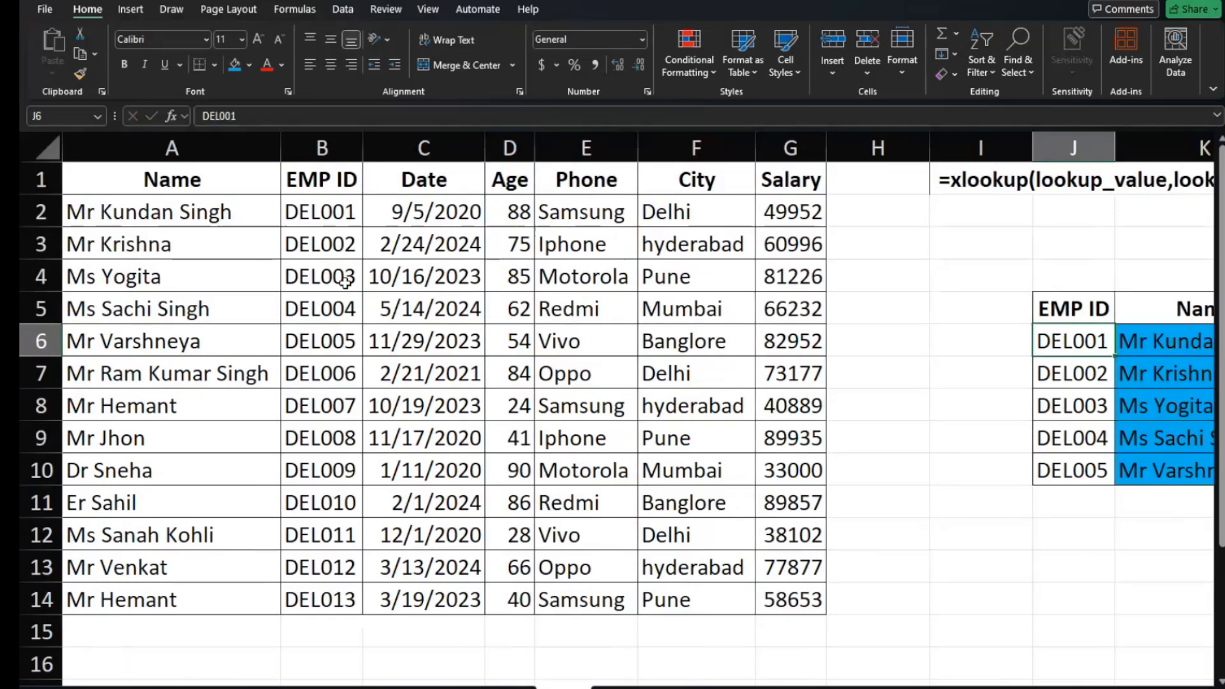
Clear the existing XLOOKUP results from the Name cells K6:K10
scroll(863, 339, "right", 2)
left_click_drag(919, 342, 958, 471)
key("Delete")
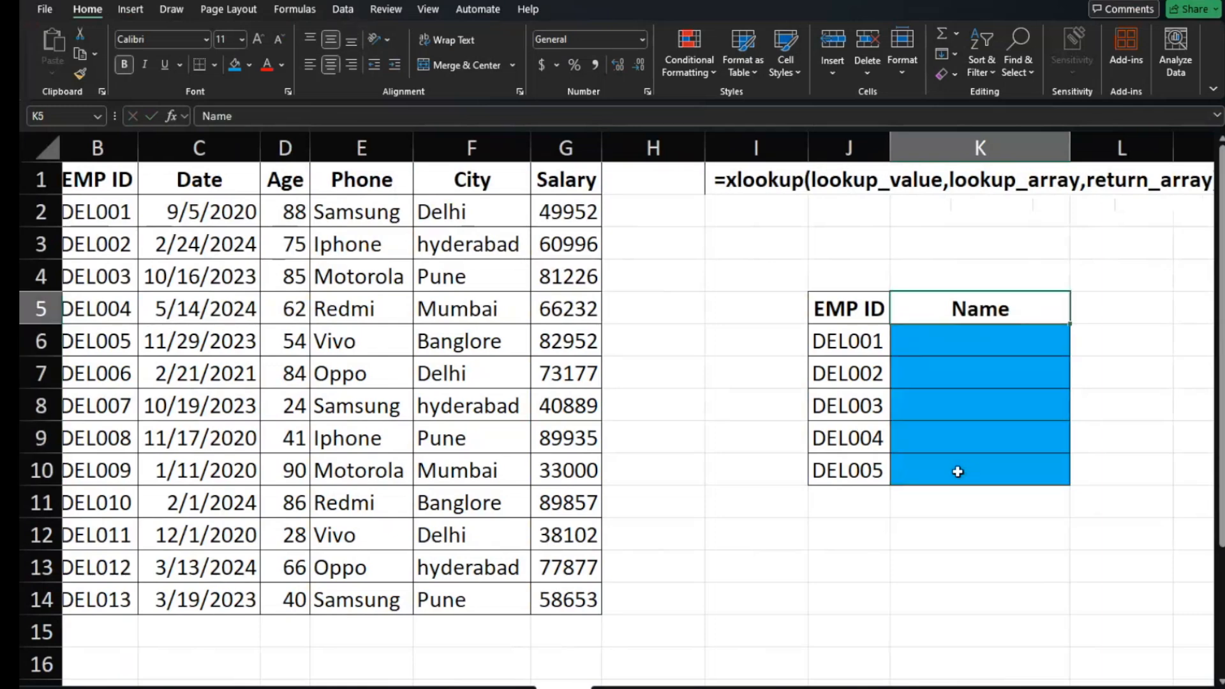
Start an XLOOKUP formula in K6 with the employee ID in J6 as the lookup value
type("=")
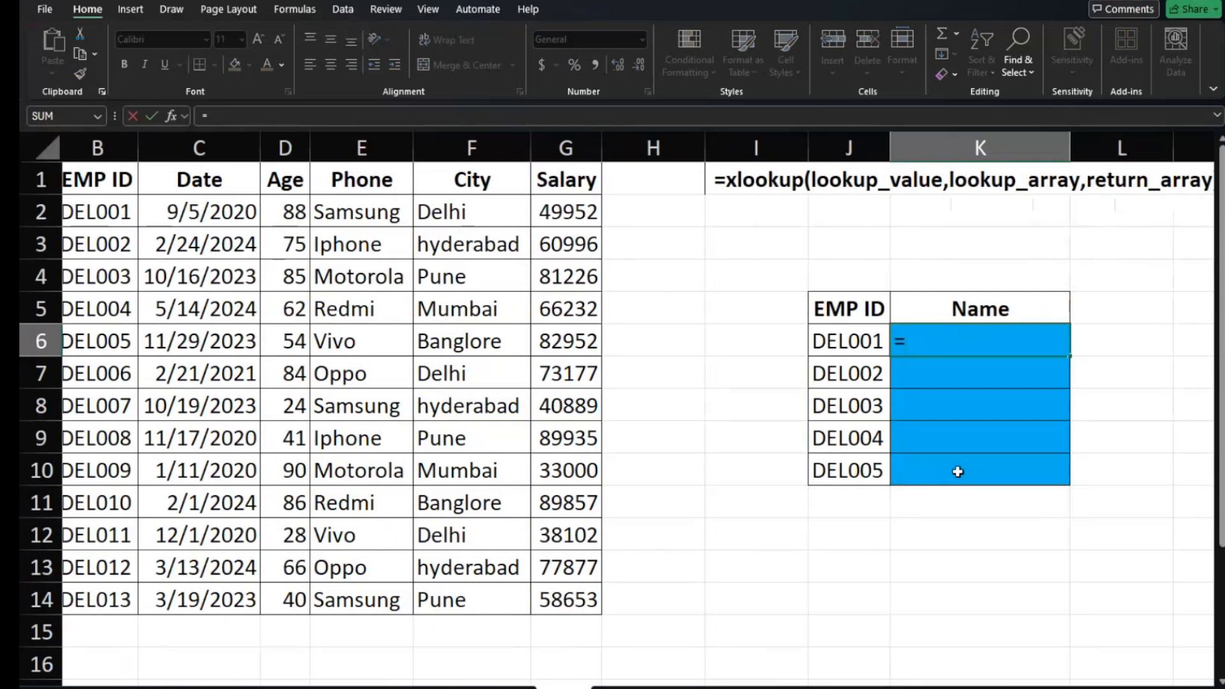
type("xlookup(")
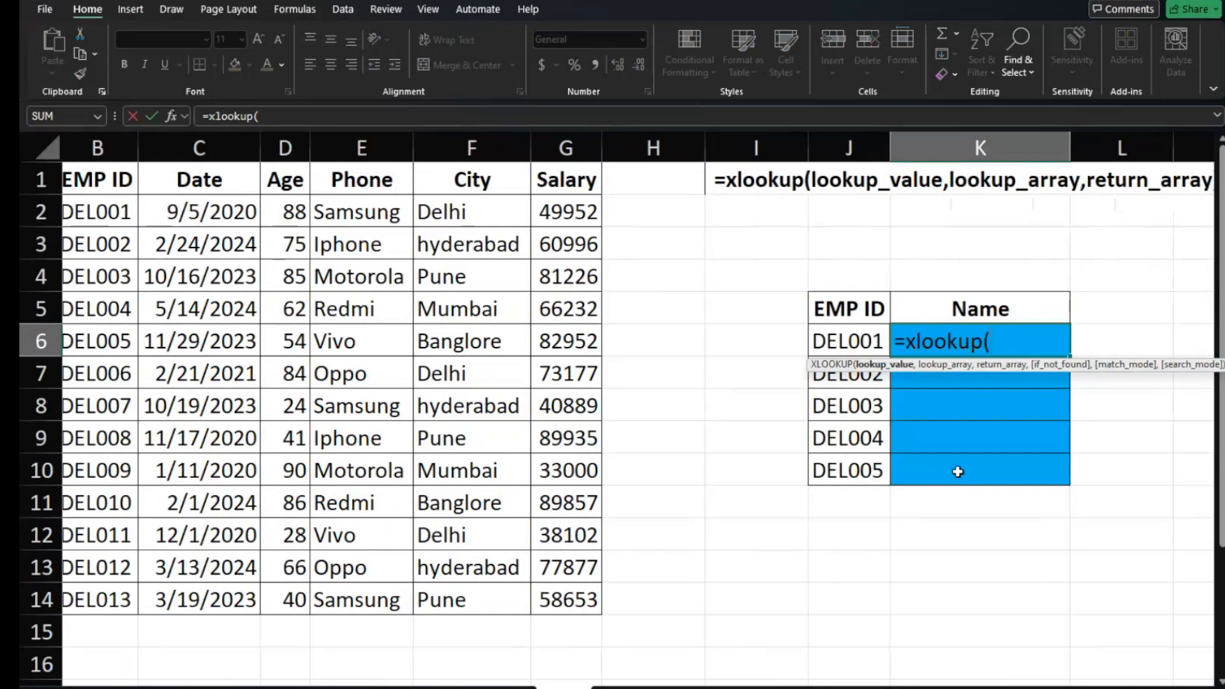
left_click(843, 341)
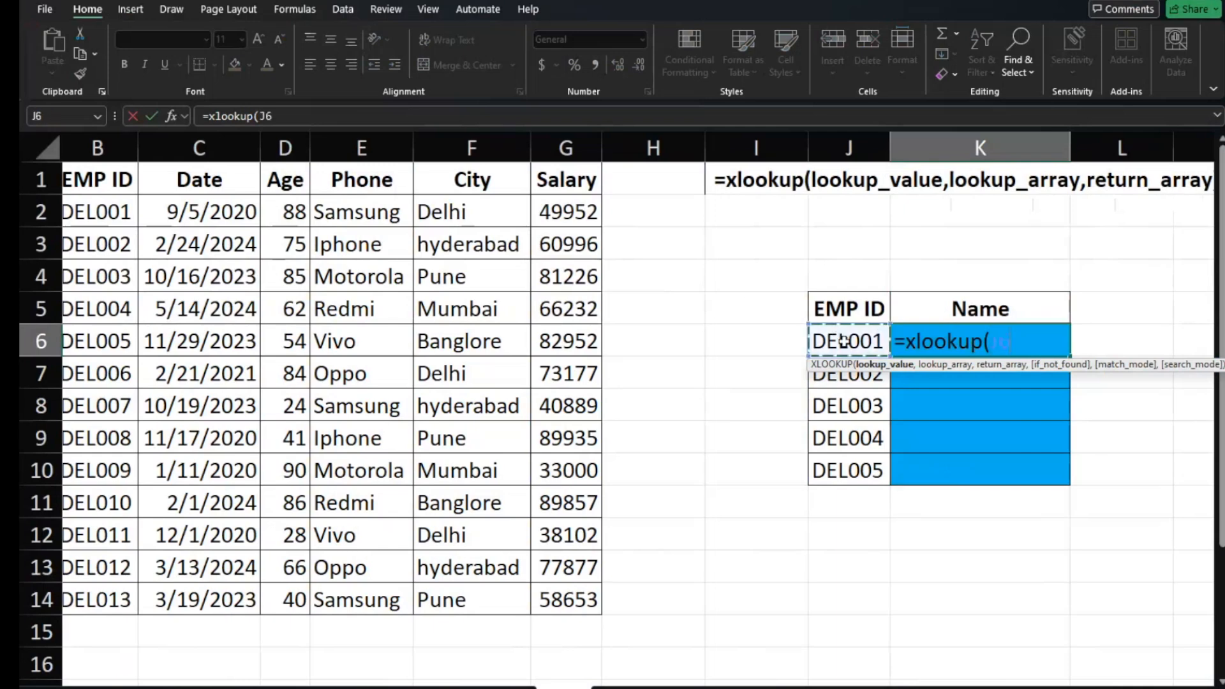
type(",")
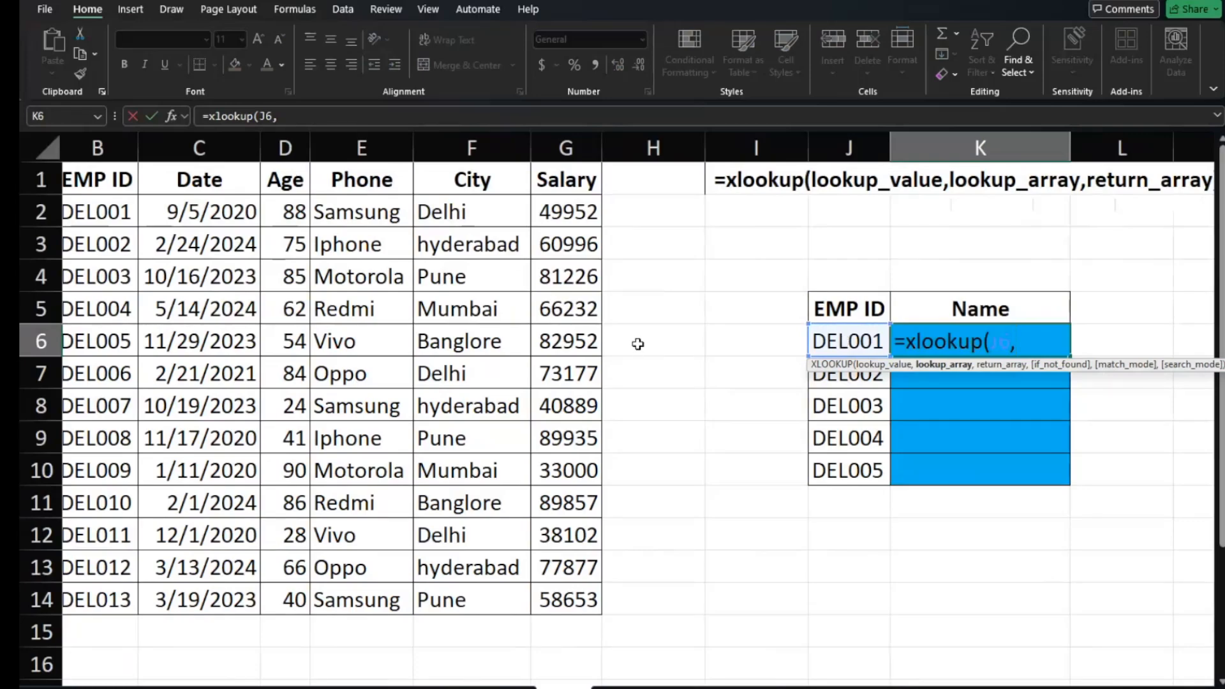
Add the absolute EMP ID range $B$1:$B$14 as the lookup array of the K6 XLOOKUP
scroll(638, 344, "left", 2)
left_click(316, 180)
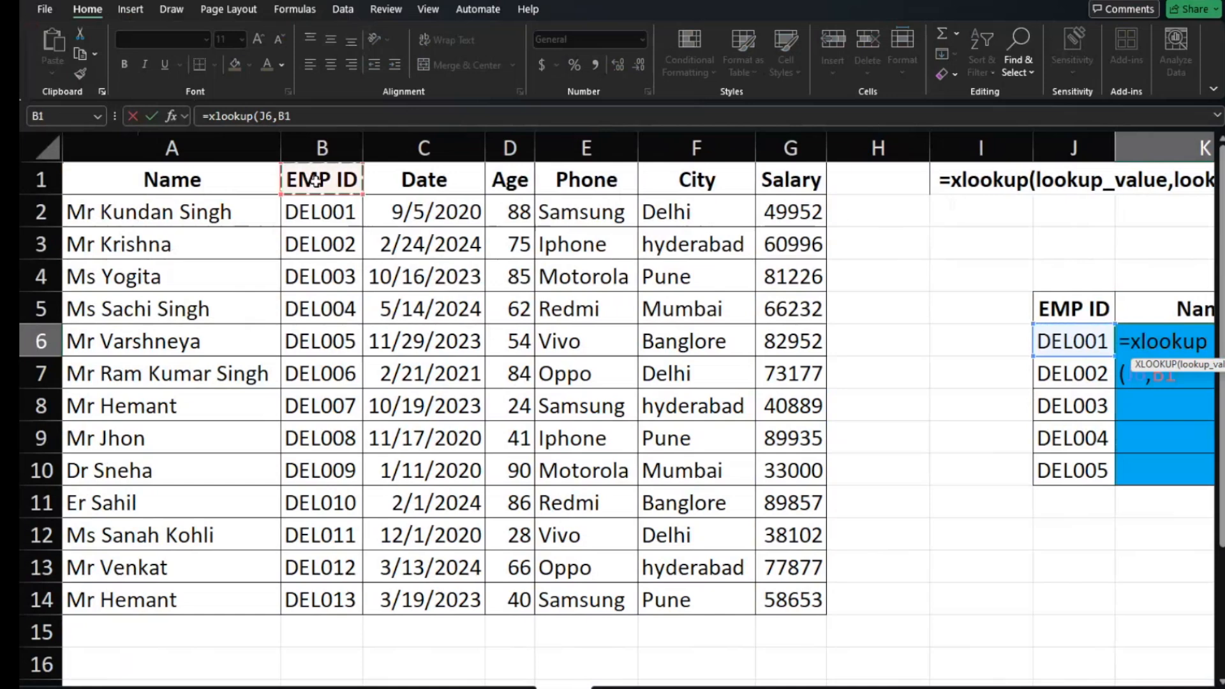
key("ctrl+shift+Down")
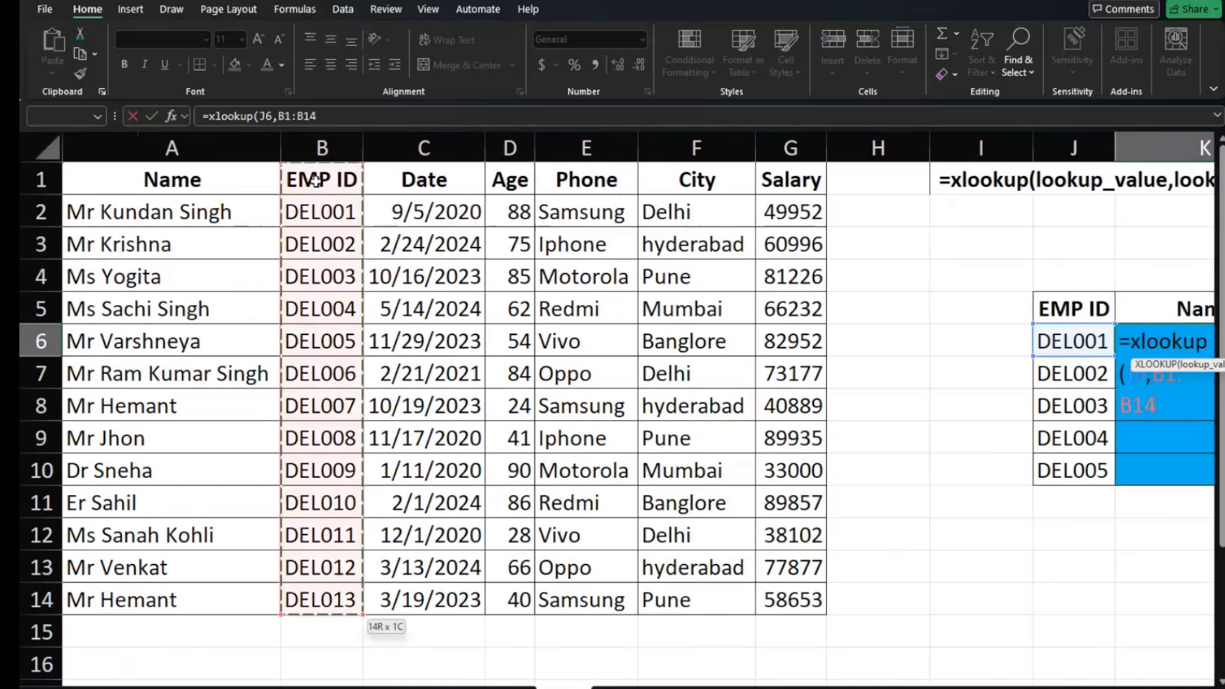
key("F4")
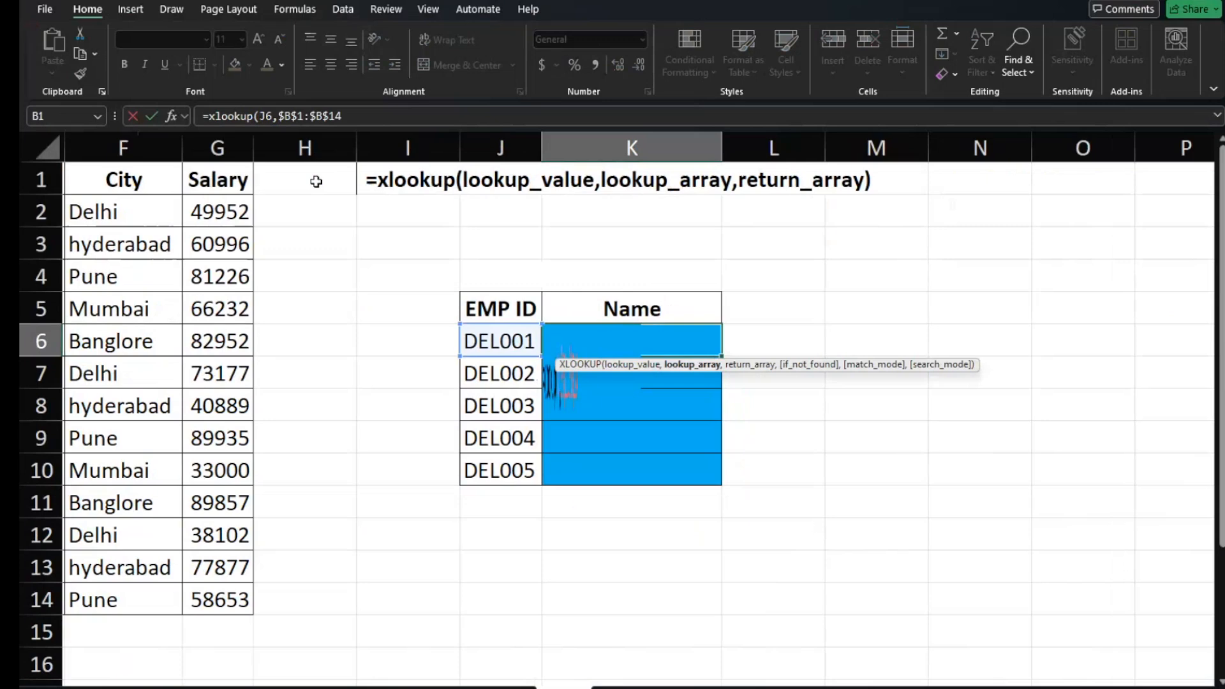
type(",")
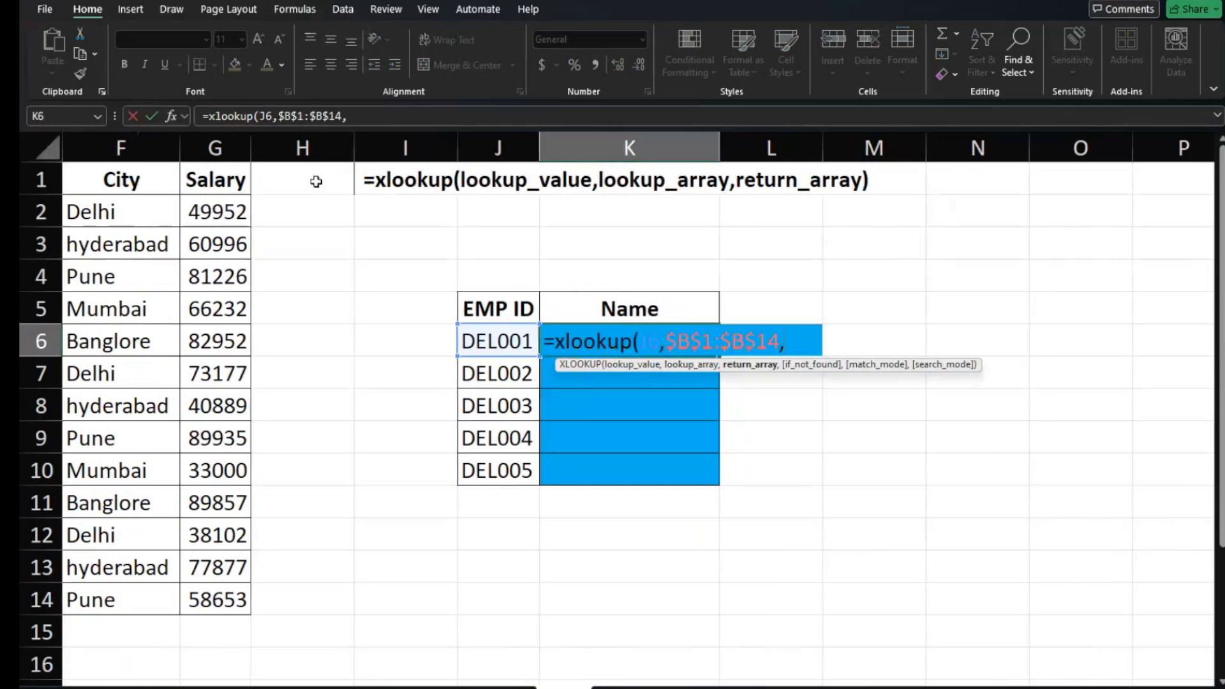
Complete the K6 XLOOKUP with the absolute Name range $A$1:$A$14 as the return array and enter the formula
scroll(316, 181, "left", 2)
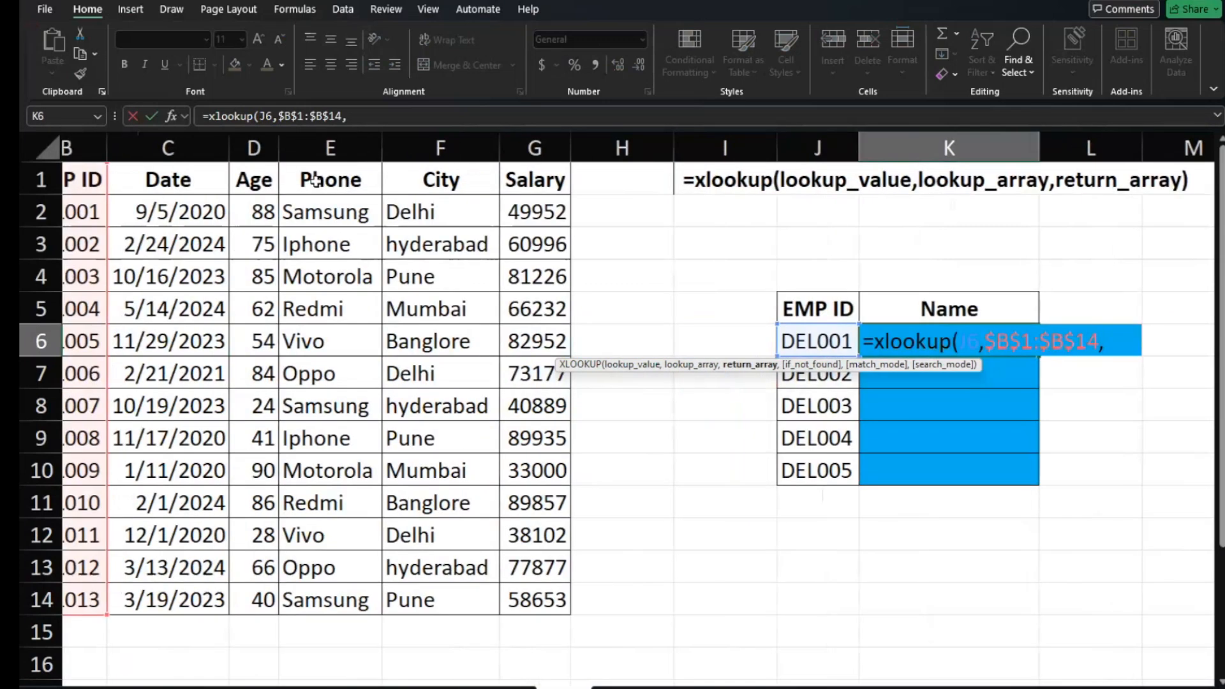
scroll(314, 180, "left", 1)
left_click(153, 179)
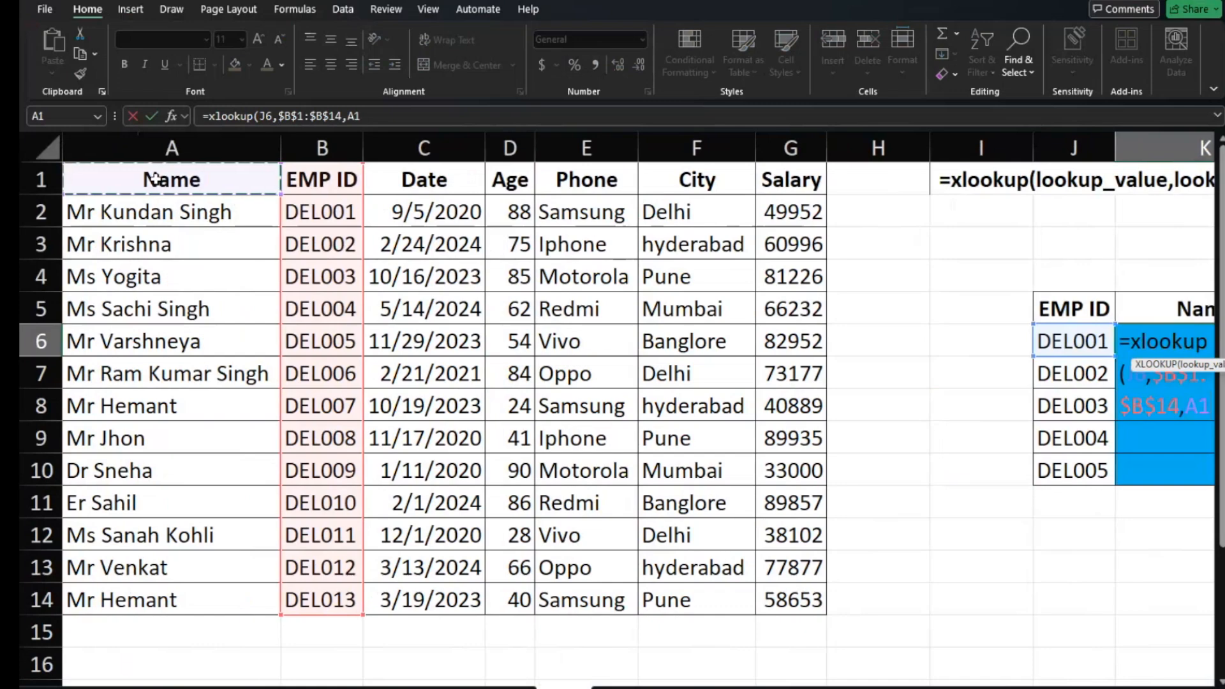
key("ctrl+shift+Down")
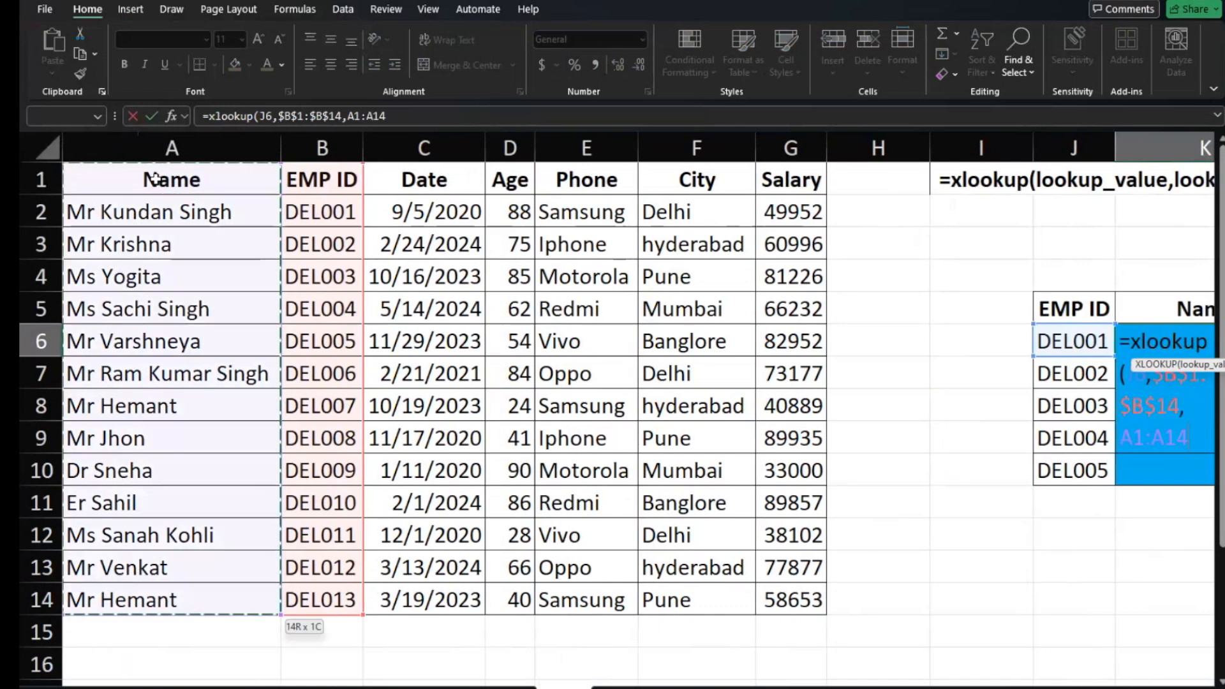
scroll(153, 179, "right", 3)
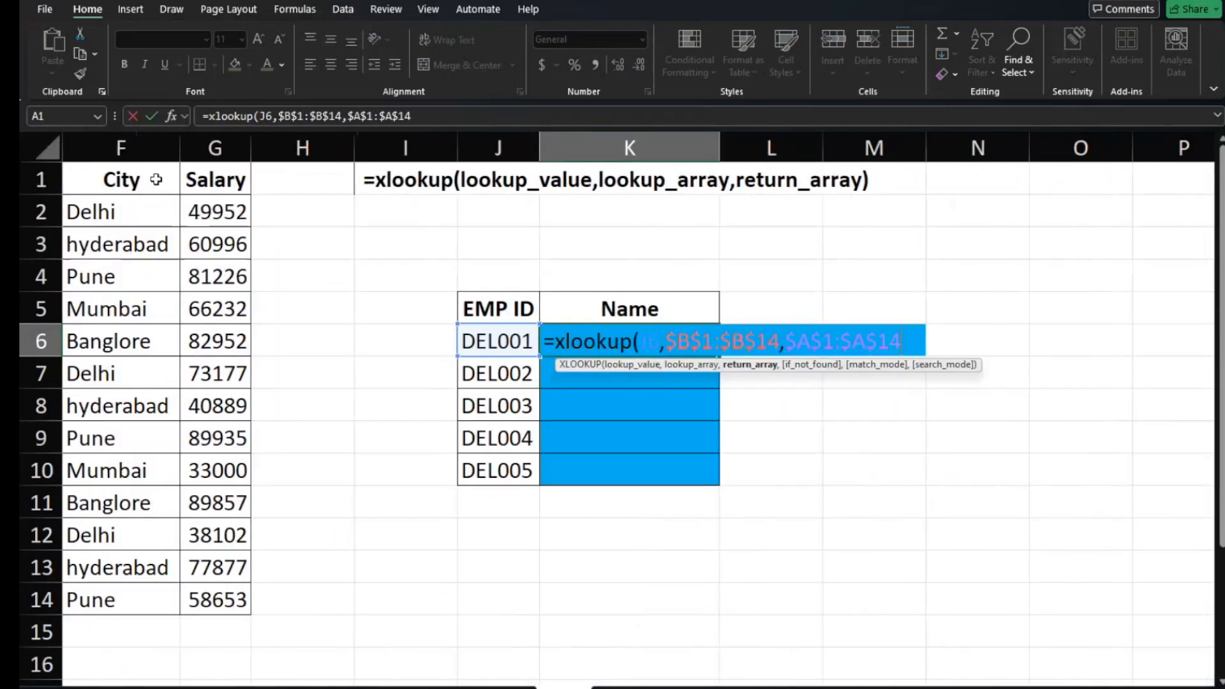
key("Return")
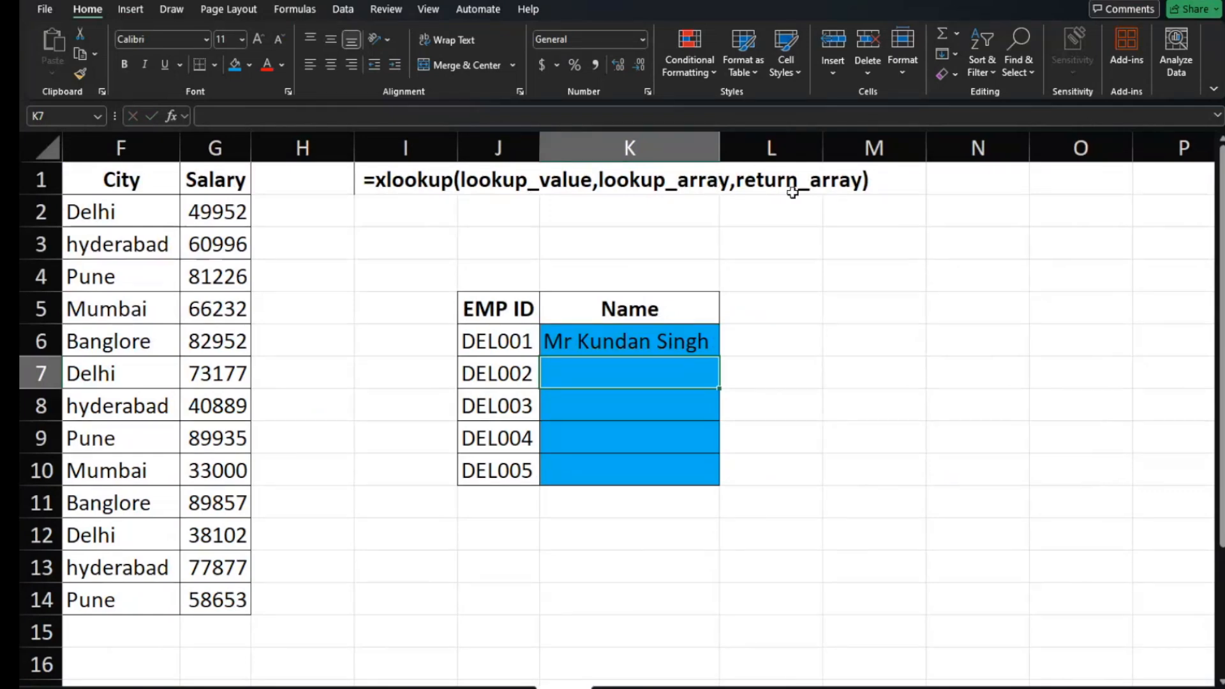
Fill the XLOOKUP formula from K6 down through K10 for the remaining employee IDs
left_click(708, 341)
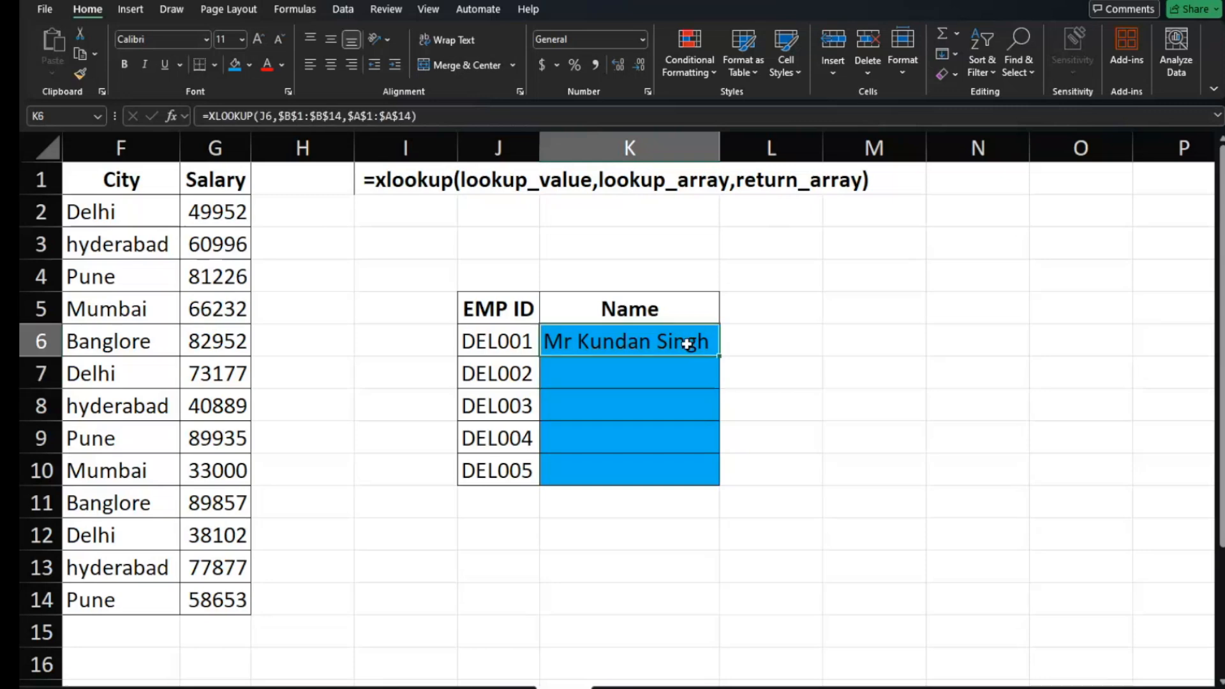
double_click(718, 356)
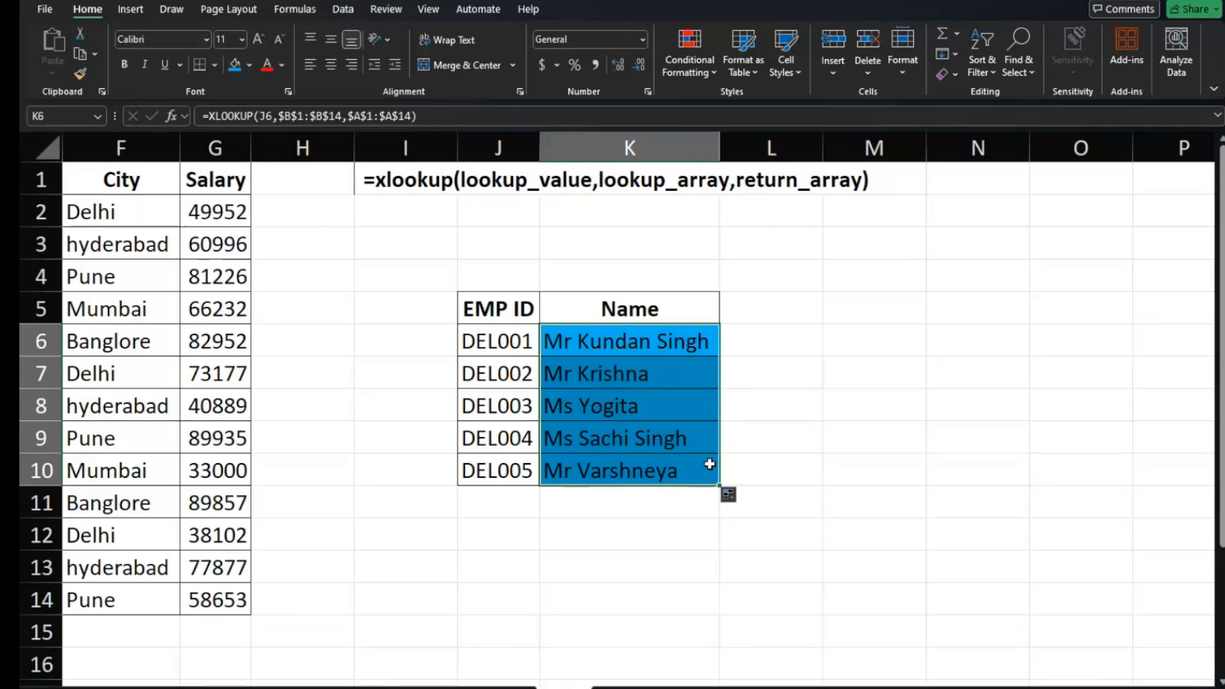
left_click(664, 536)
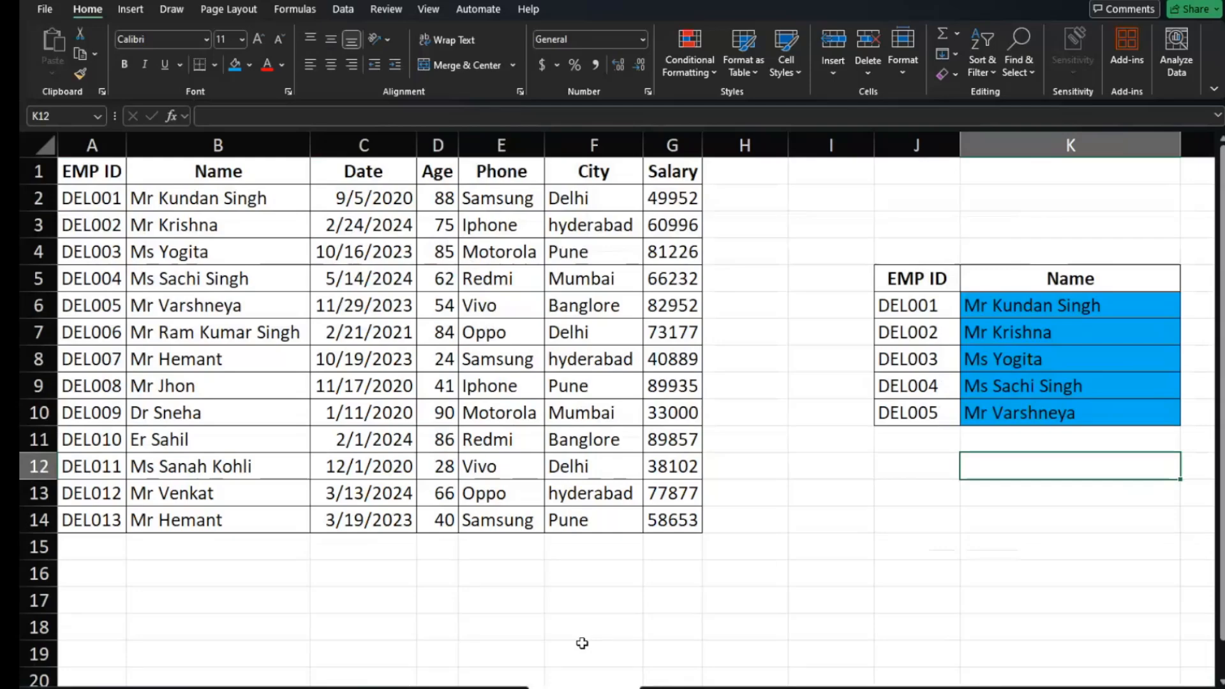
Examine the earlier VLOOKUP example's results in K6:K10, its lookup value in J6 and the source columns
scroll(582, 643, "right", 2)
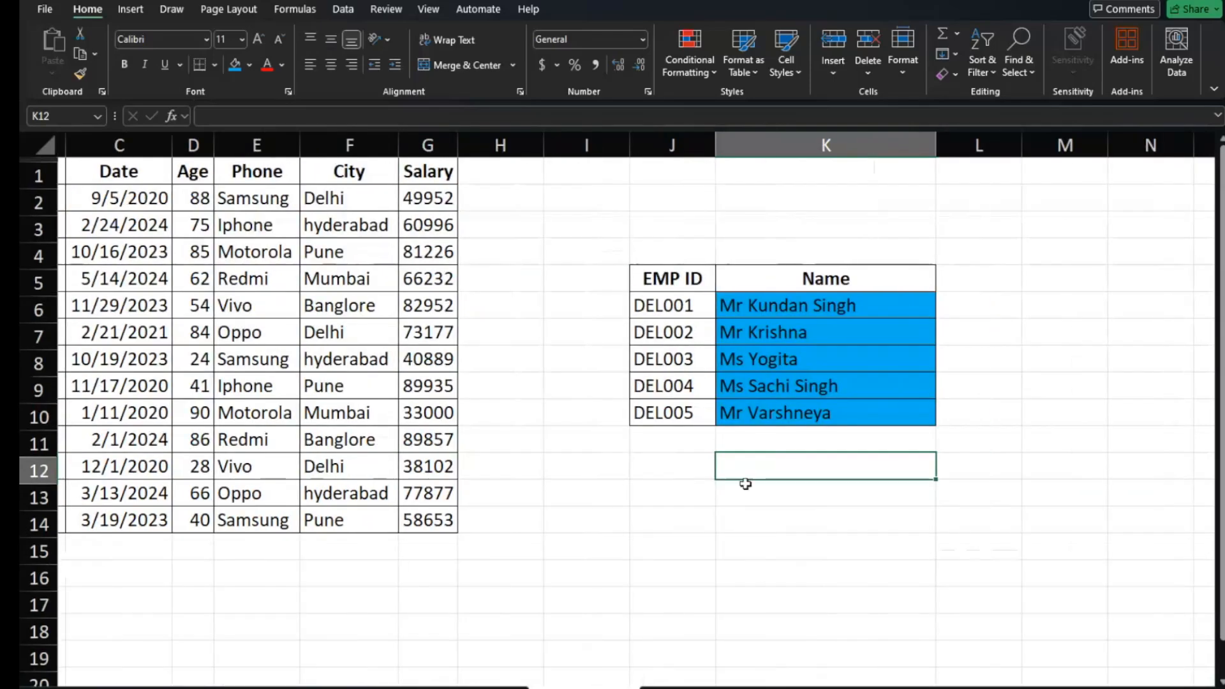
scroll(745, 483, "left", 1)
left_click_drag(823, 305, 825, 403)
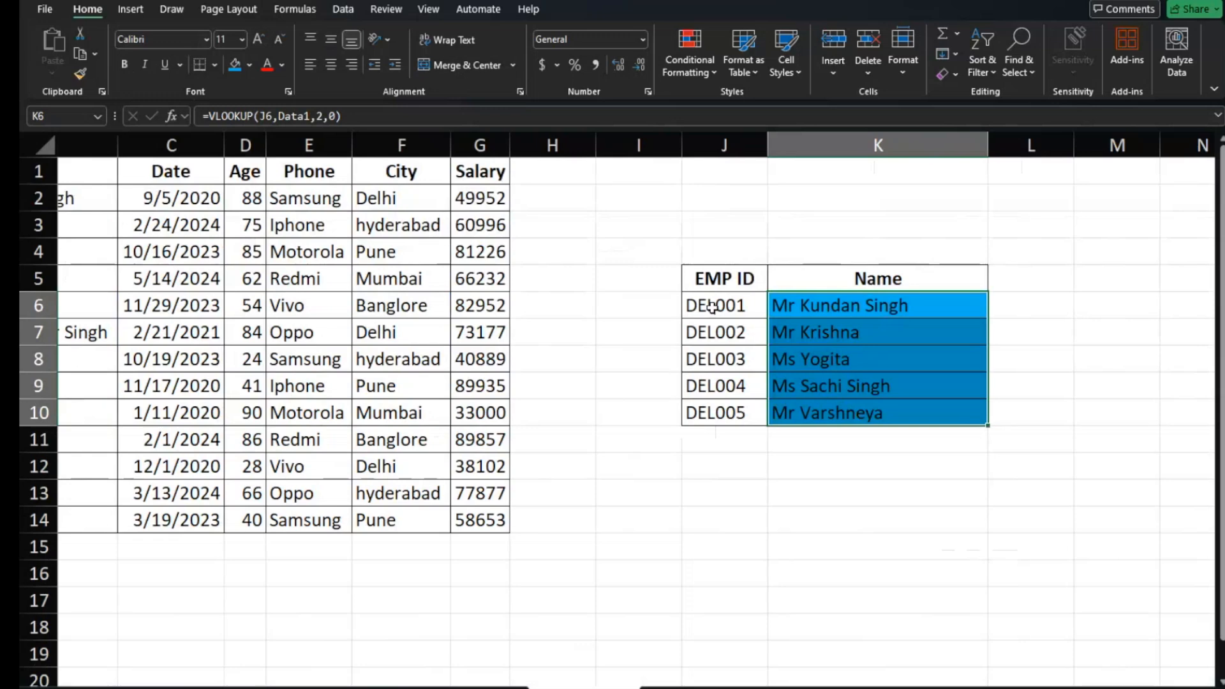
left_click(712, 307)
left_click(808, 304)
scroll(809, 304, "left", 5)
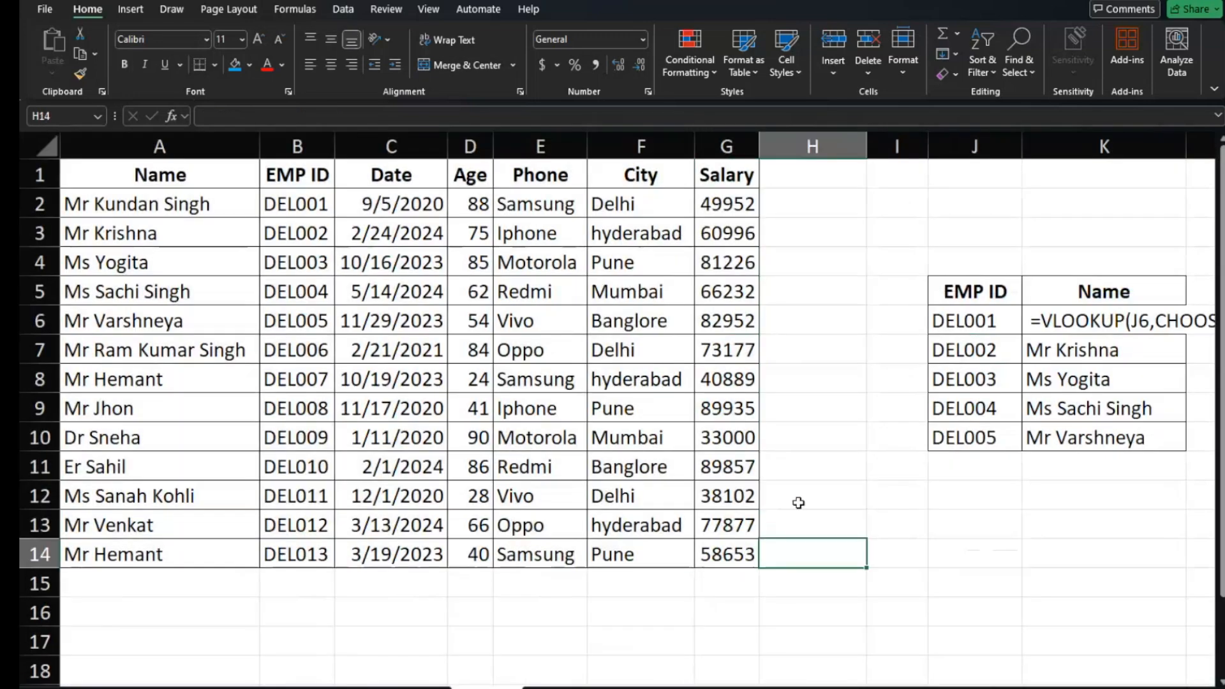
Start a syntax note in J1 above the VLOOKUP with CHOOSE example, reading =vlookup(lookup_value,
scroll(1072, 337, "right", 3)
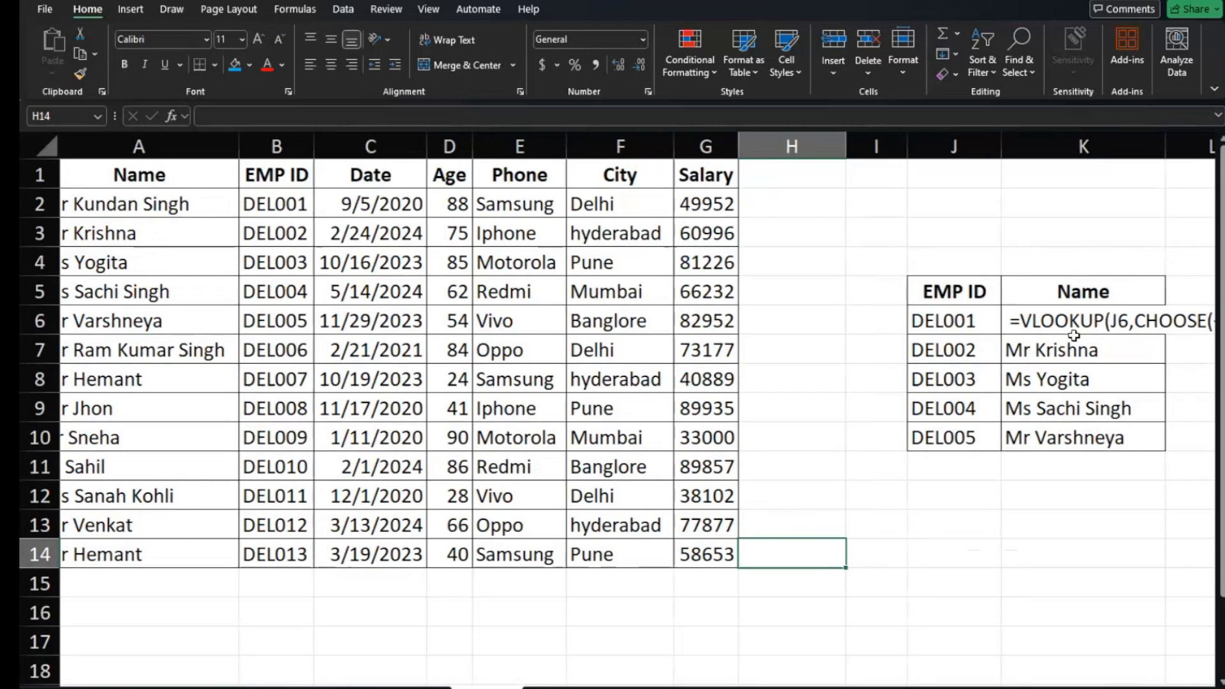
scroll(1073, 335, "down", 3)
scroll(1074, 335, "down", 2)
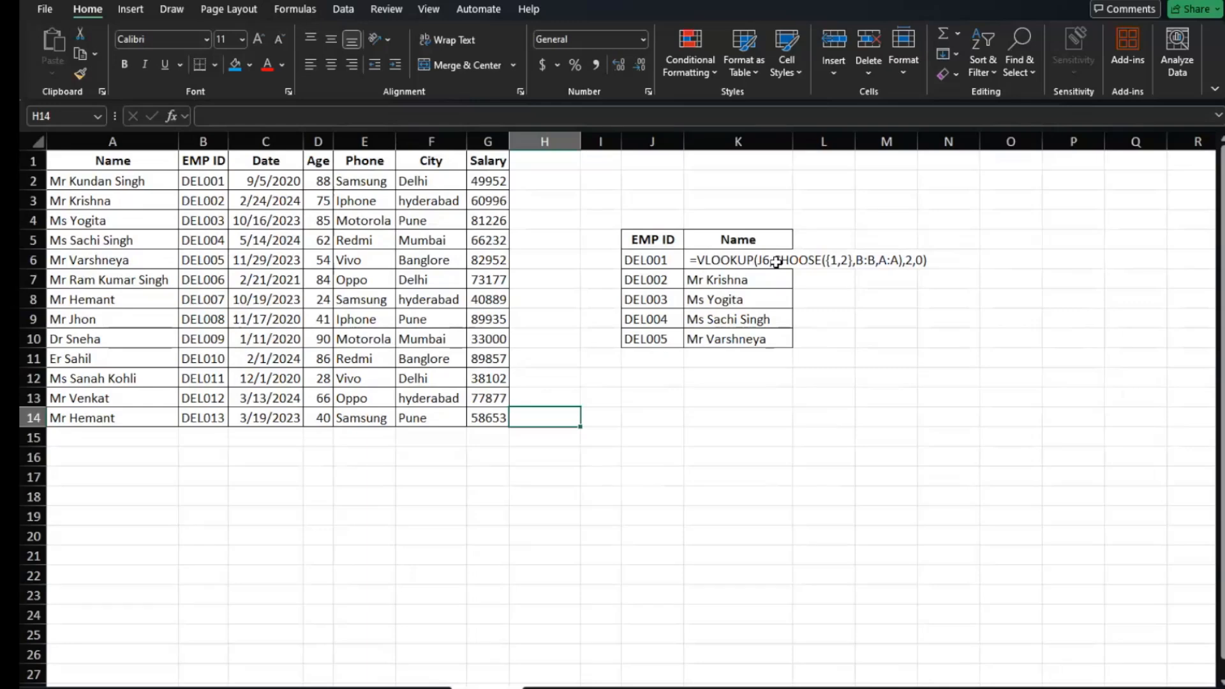
left_click(663, 166)
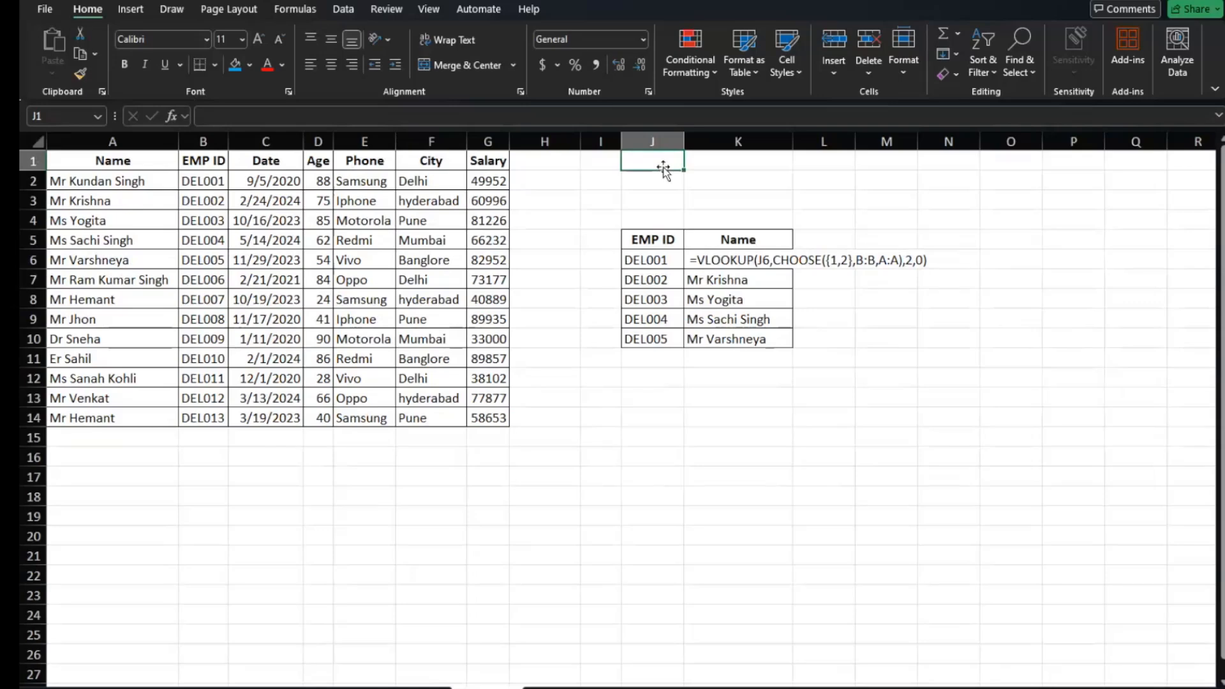
double_click(664, 167)
type("=")
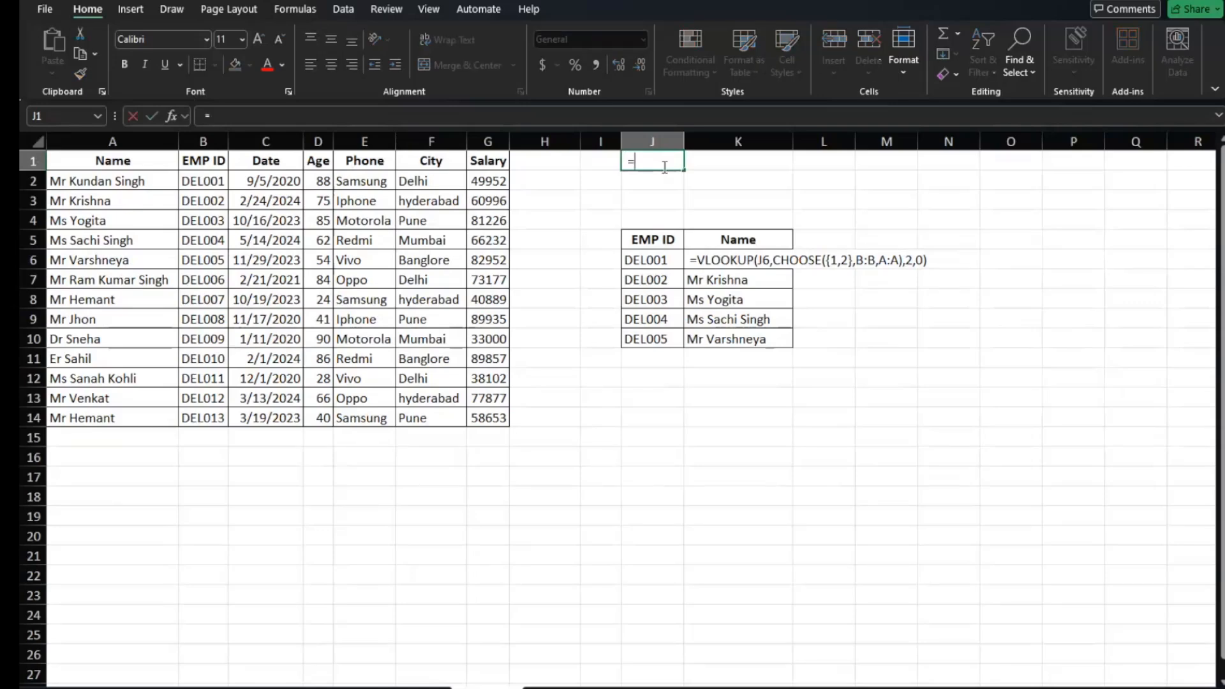
type("vlookup(")
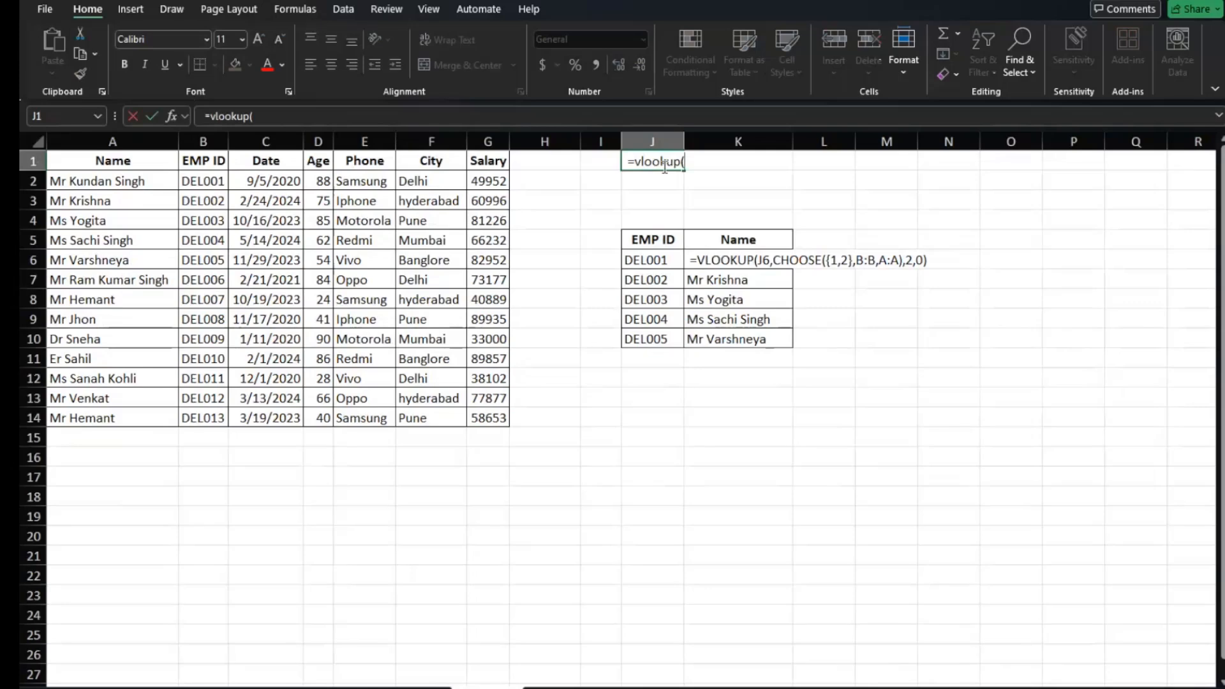
type("lookup_value,")
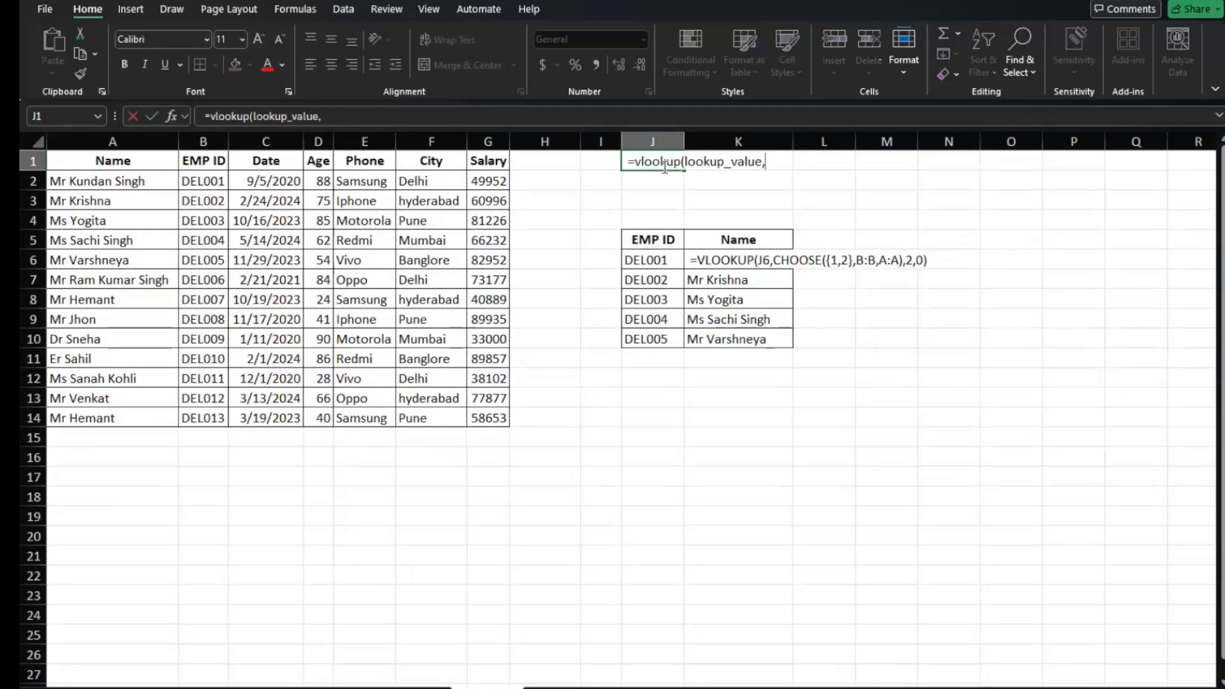
Continue the J1 syntax note with the CHOOSE part choose({1,2},array1,array2
type("choose")
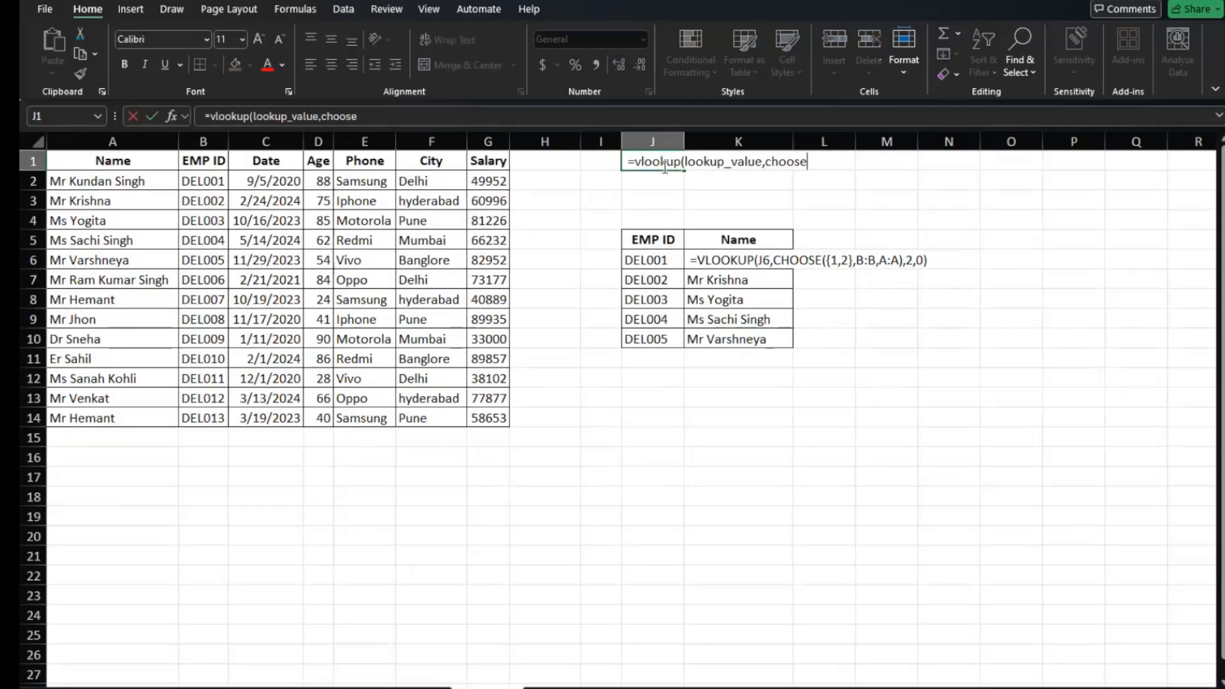
type("(")
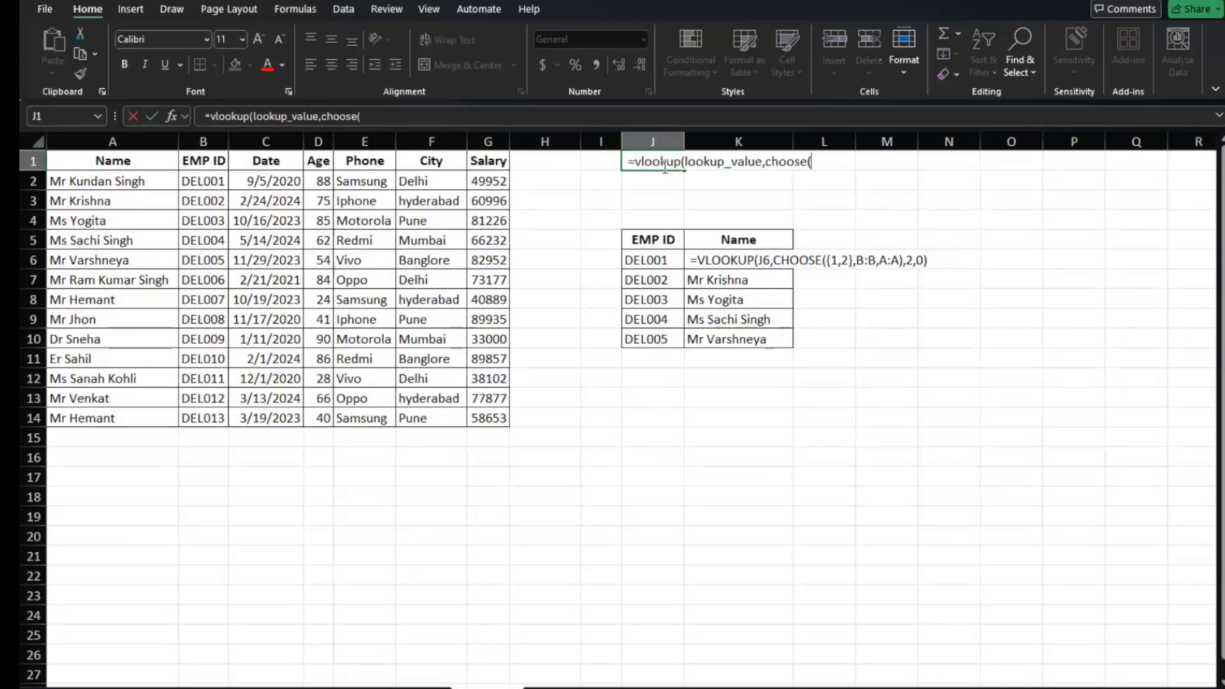
type("{")
type("1,2")
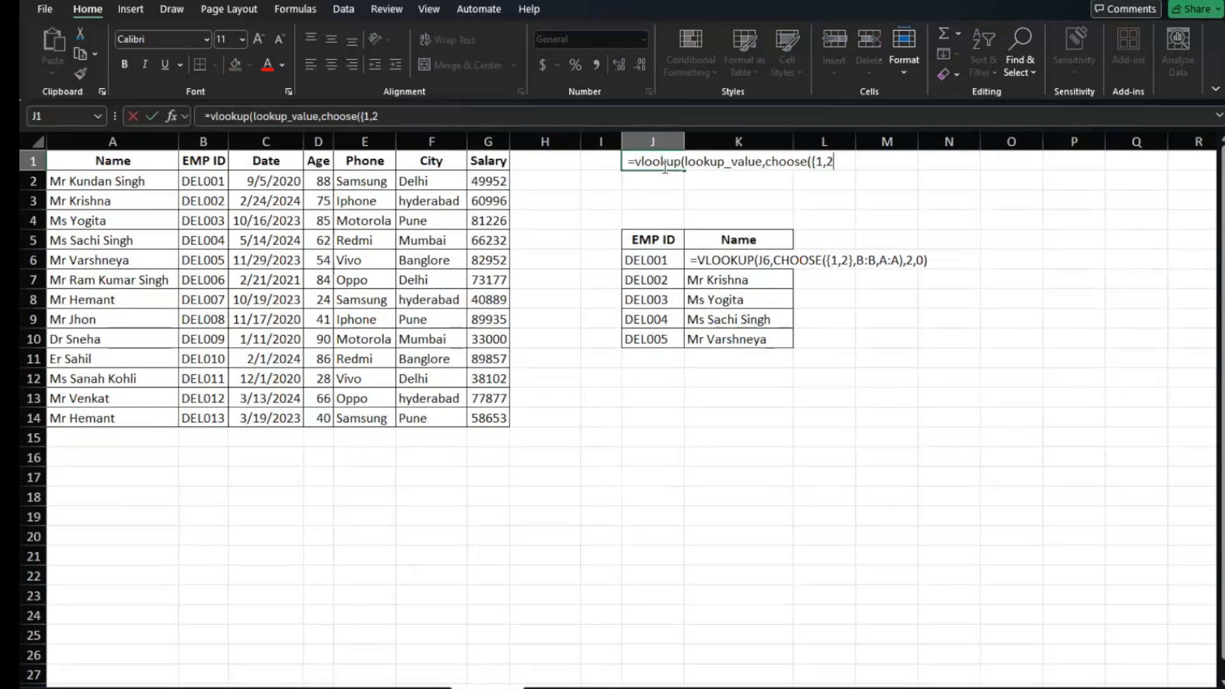
type("},")
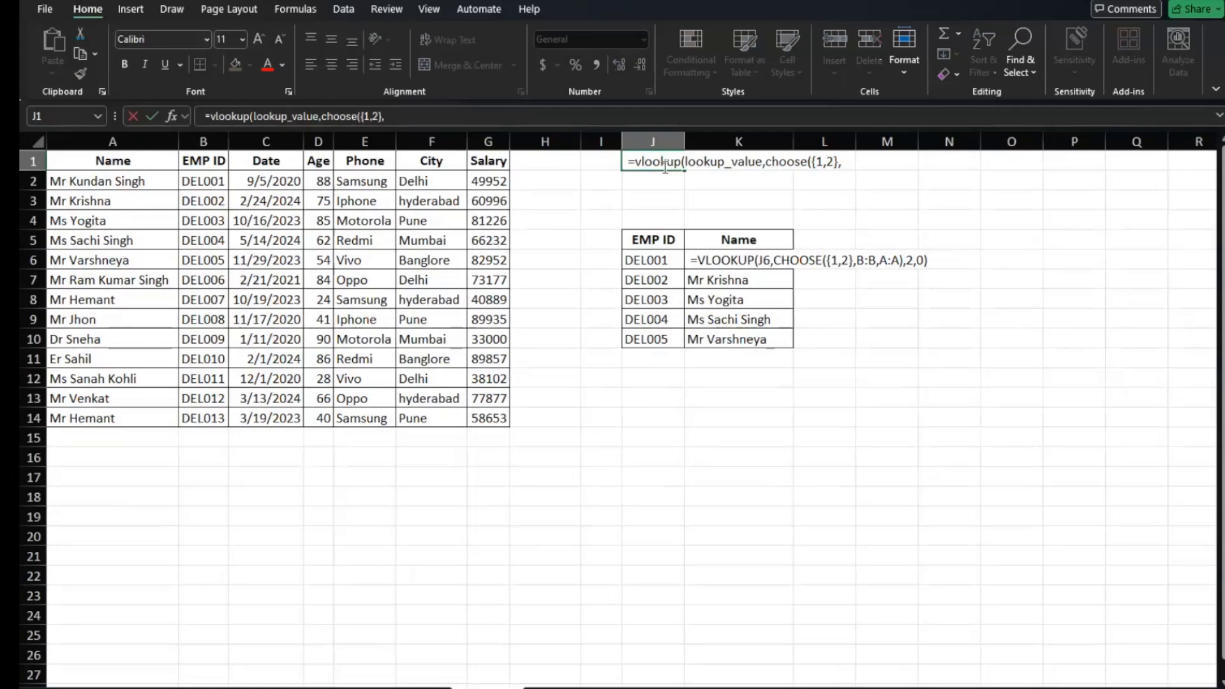
type("array1,array")
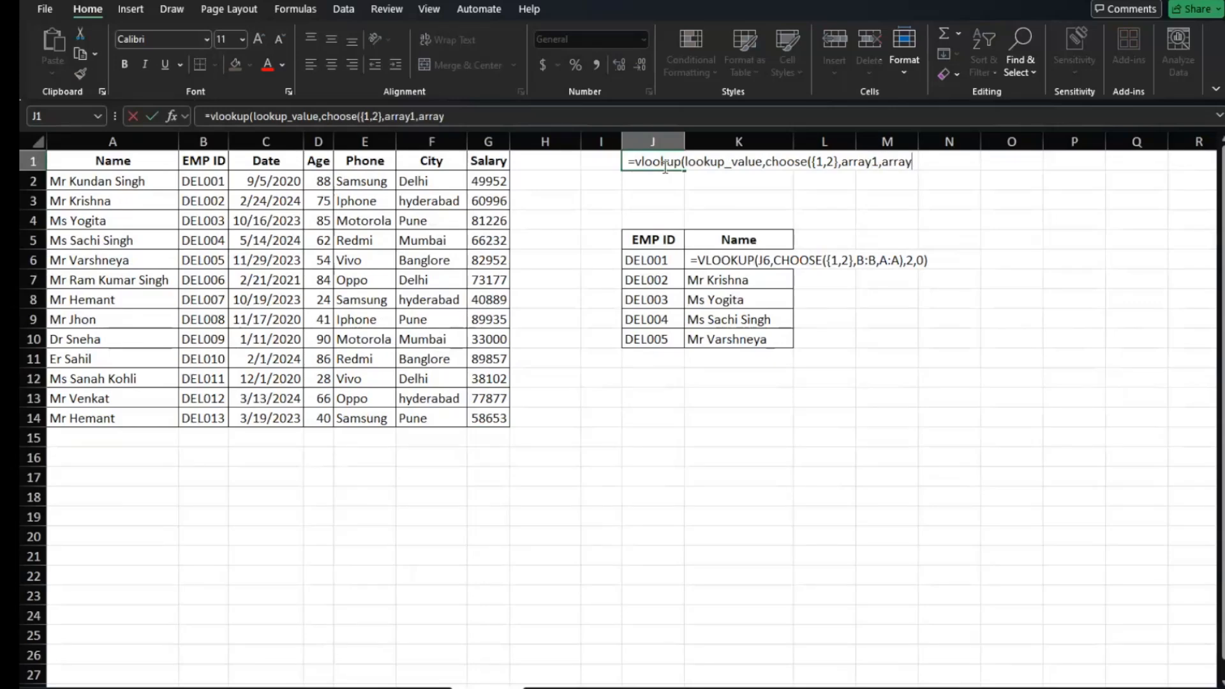
type("2")
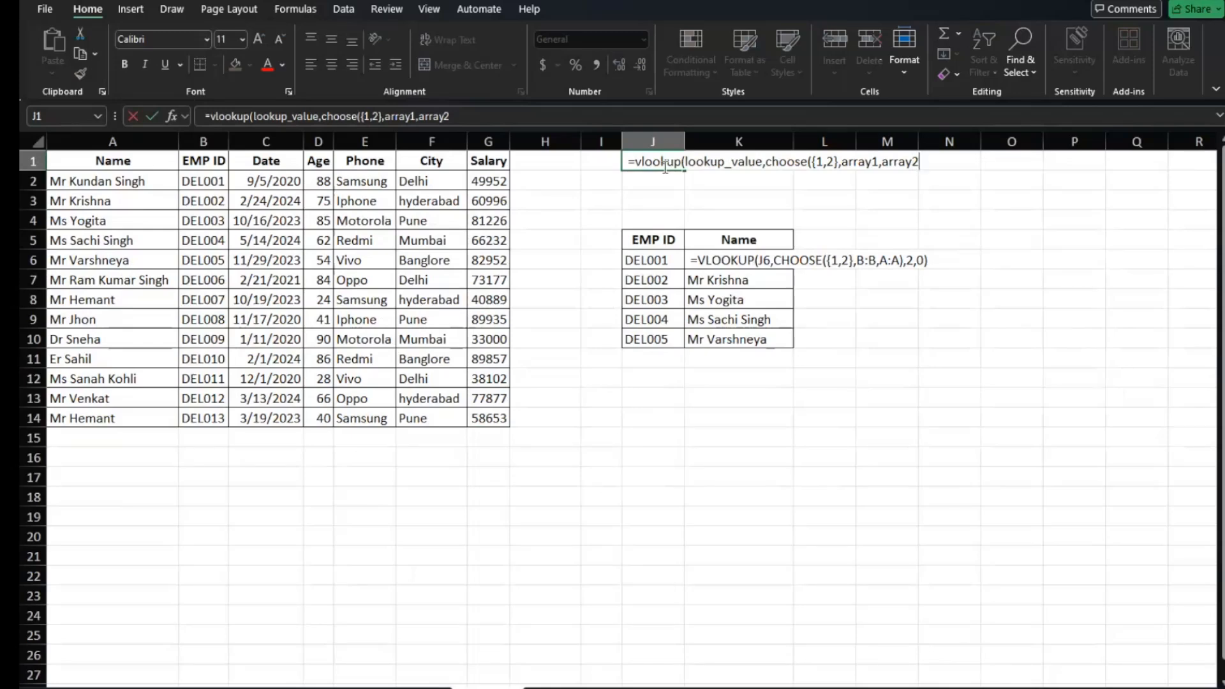
Add ",..." after the index numbers and after array2 in the J1 note, and close the CHOOSE bracket
left_click(834, 161)
type("...")
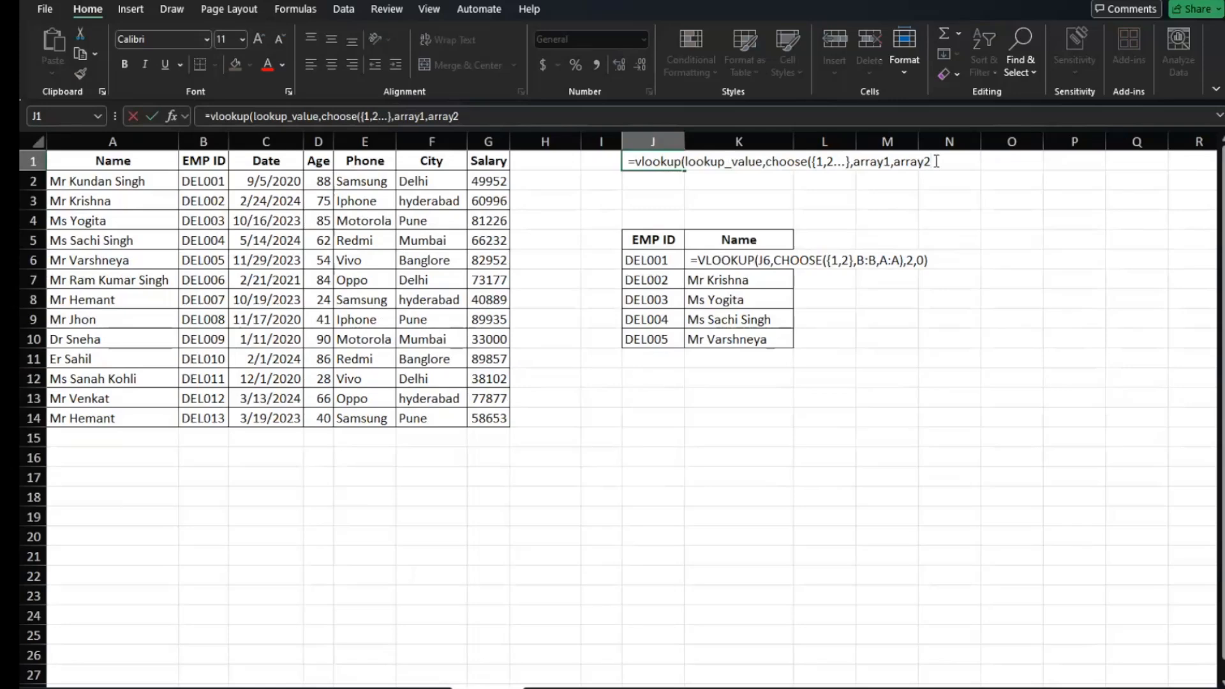
type(",...")
left_click(834, 163)
type(",...")
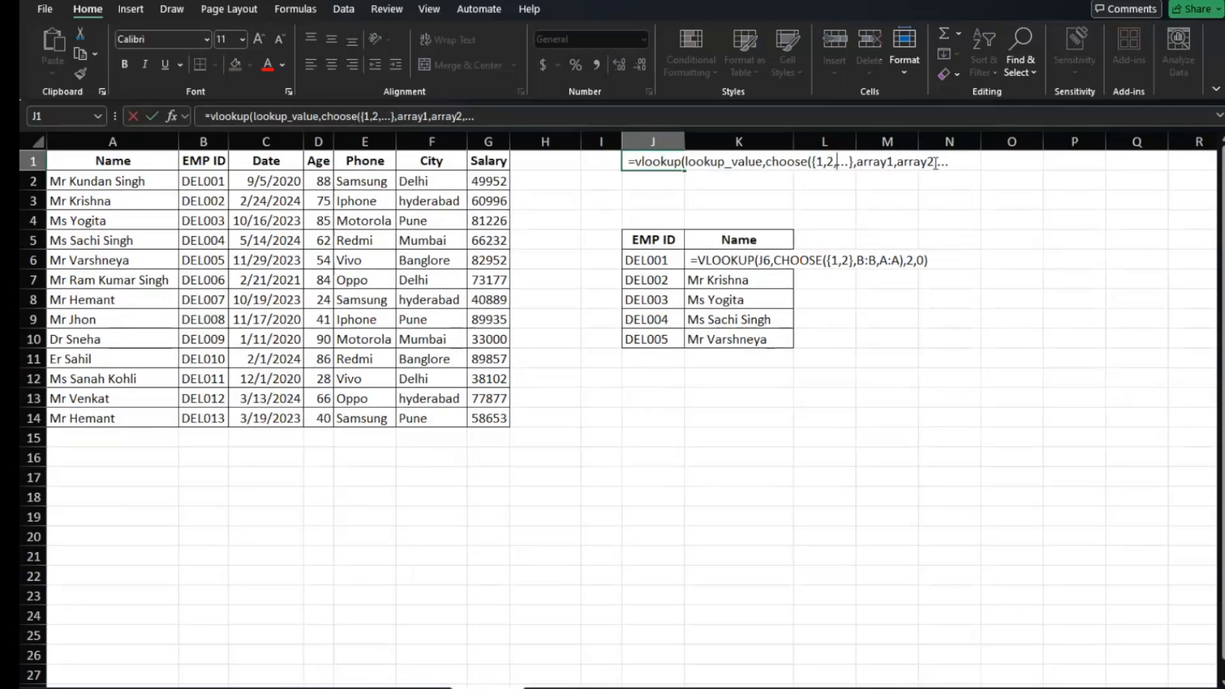
left_click(955, 162)
type(")")
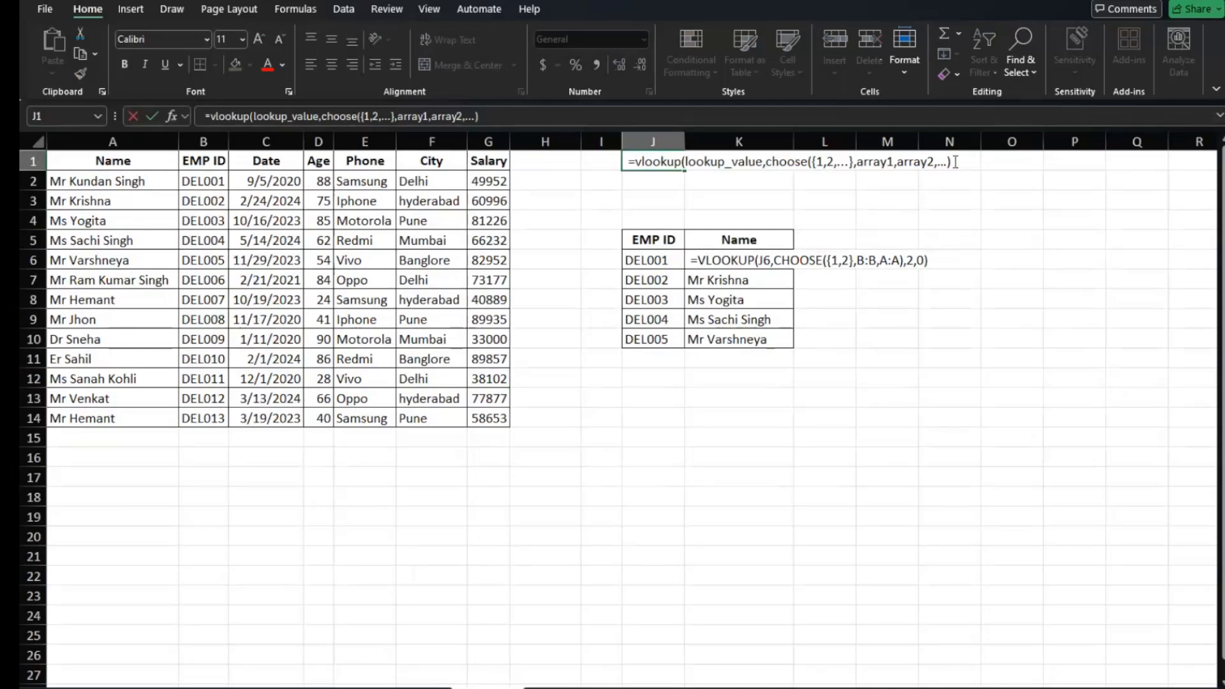
Finish the J1 syntax note with the arguments ",Return_column no,0/1)" and enter it
type("2")
key("BackSpace")
type(",Return")
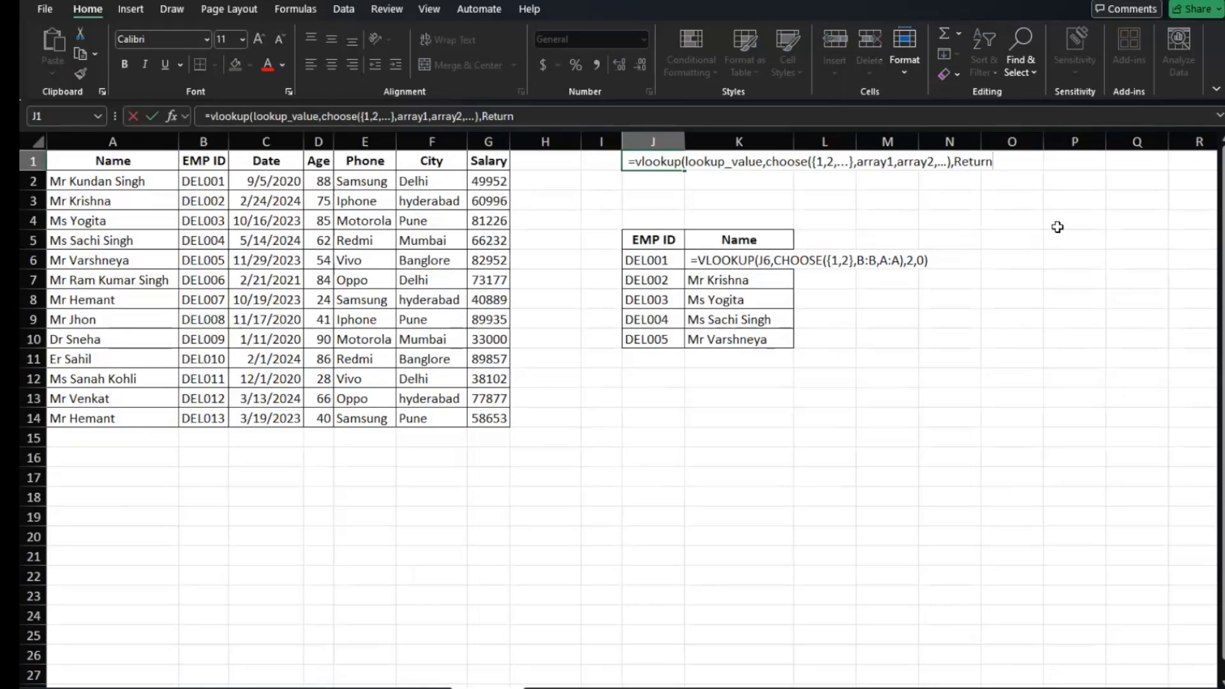
type("_")
type("cloumn")
key("BackSpace")
key("BackSpace")
key("BackSpace")
key("BackSpace")
key("BackSpace")
type("olumn no,")
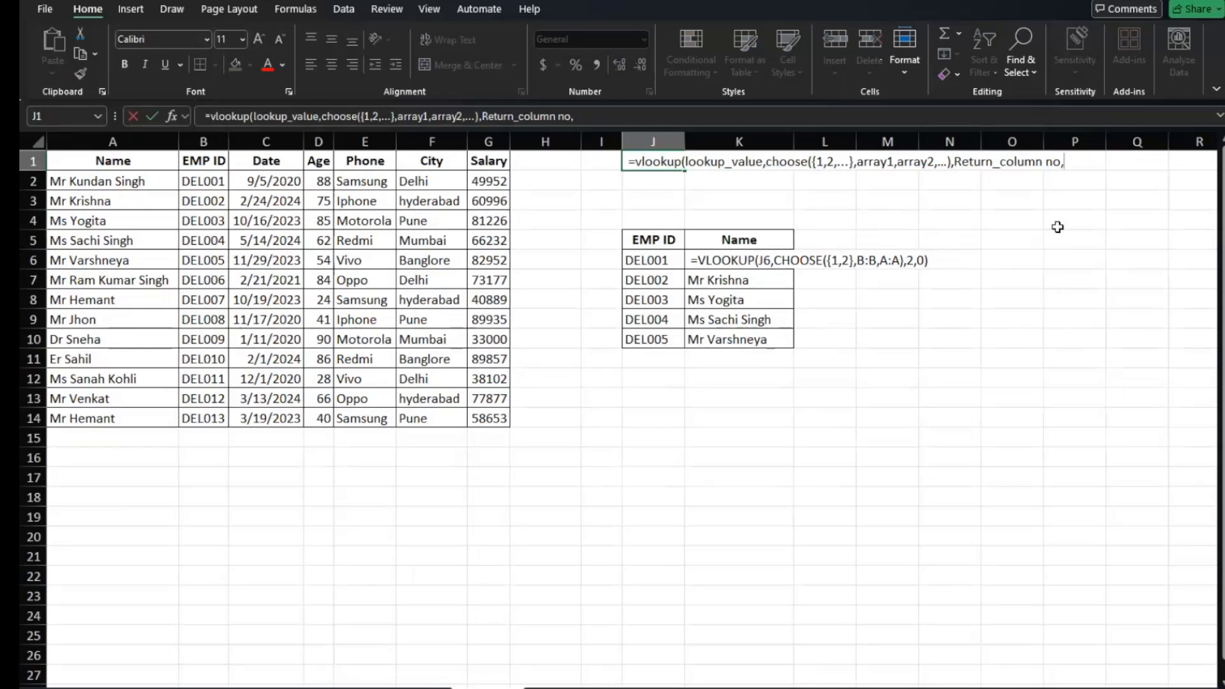
type("0/1)")
key("Return")
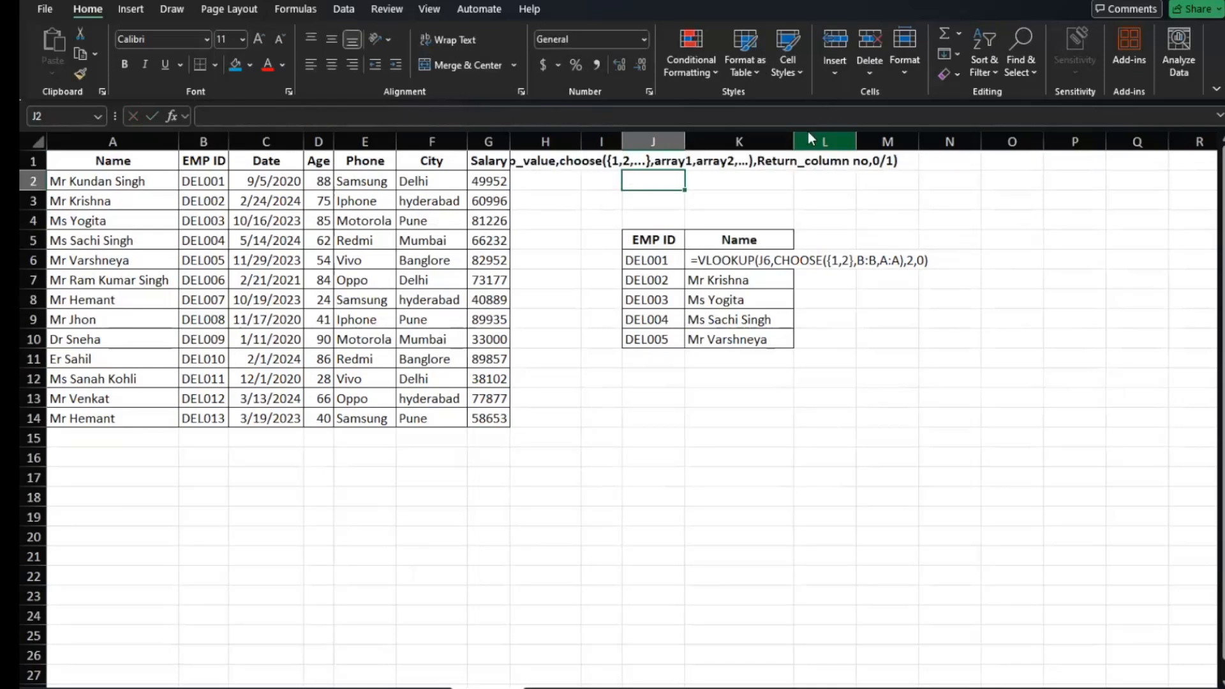
Left-align the syntax note in J1 so its full text can be read
left_click(646, 160)
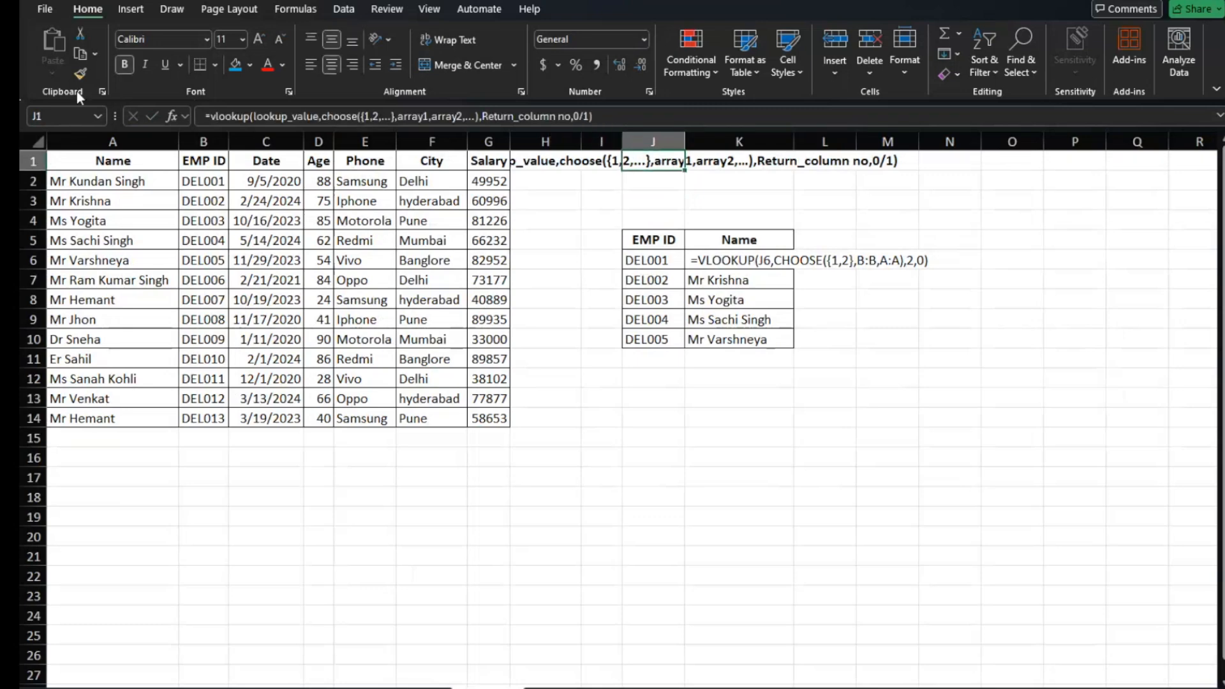
left_click(315, 67)
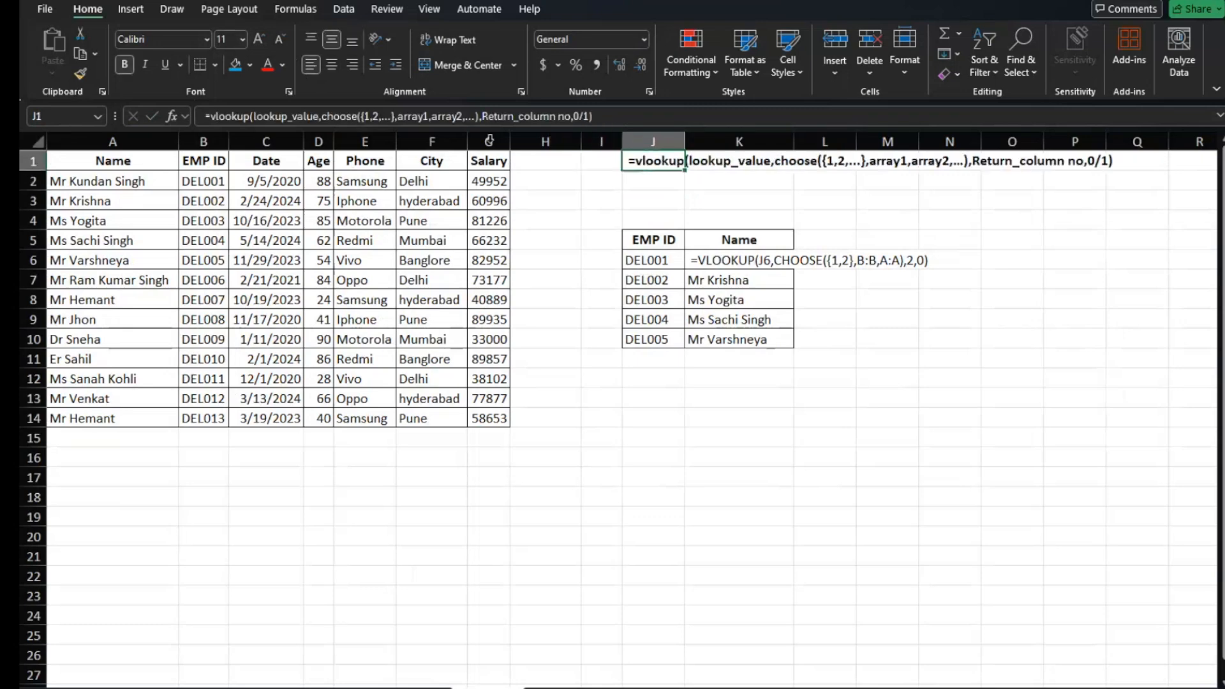
left_click(797, 187)
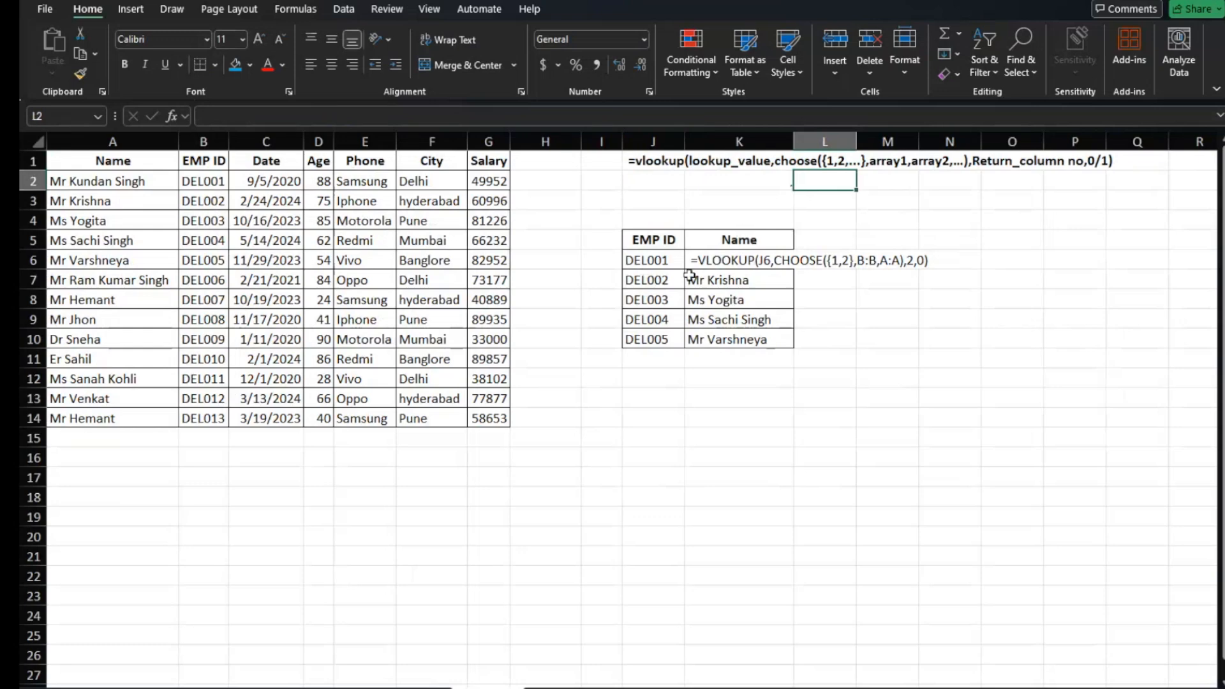
Clear cell K6 and start a VLOOKUP formula there with J6 as the lookup value
left_click(701, 259)
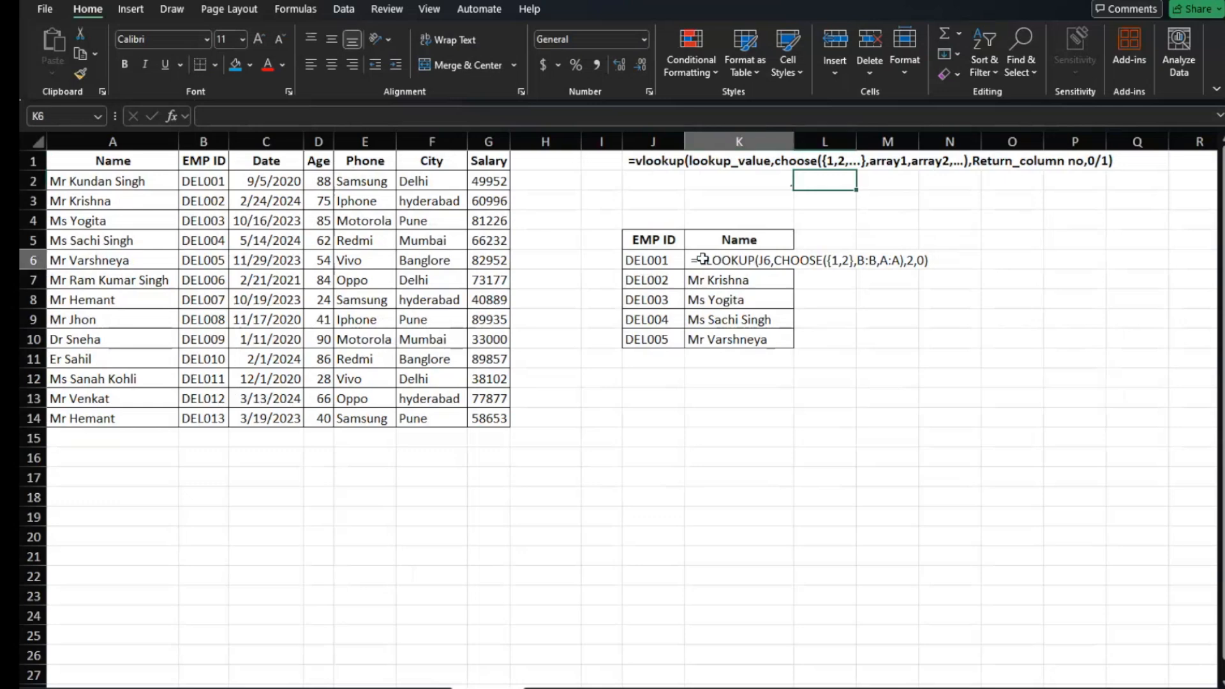
key("Delete")
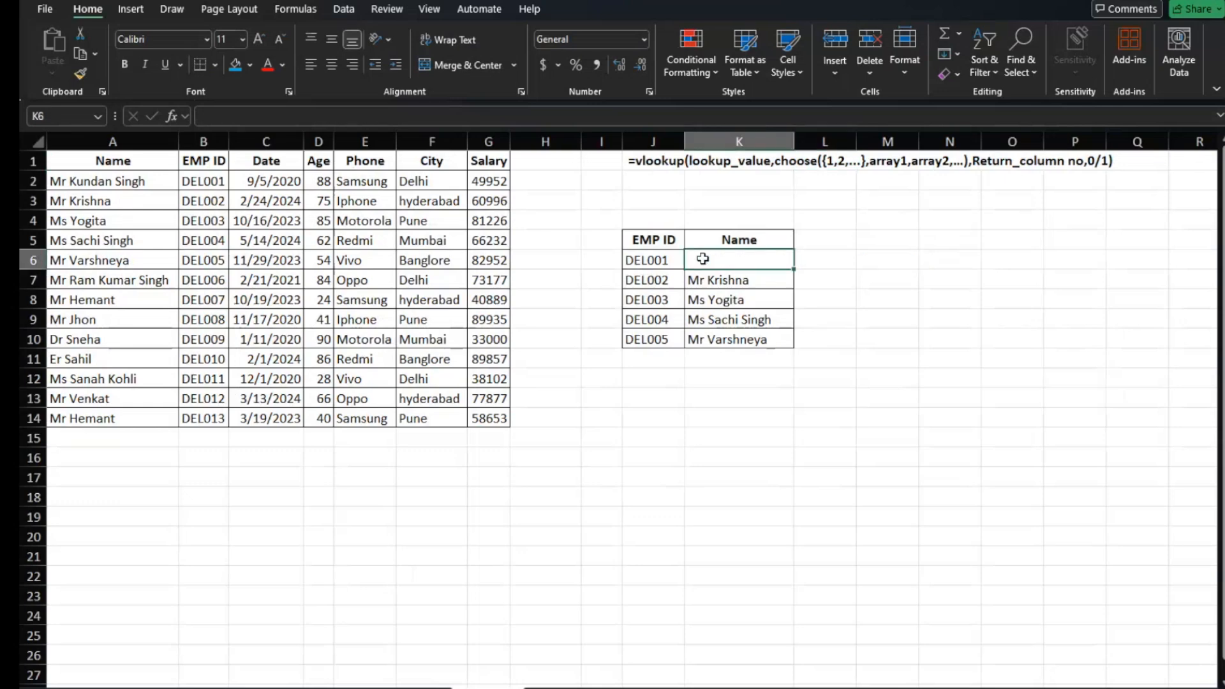
type("=")
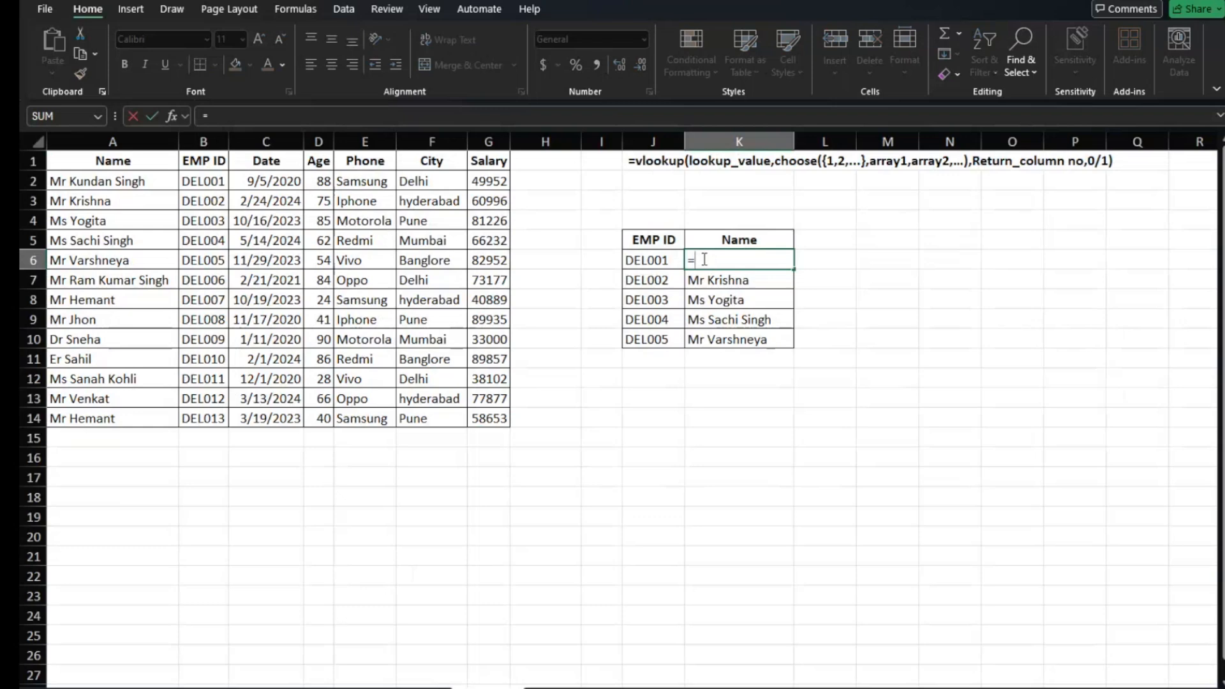
type("vl")
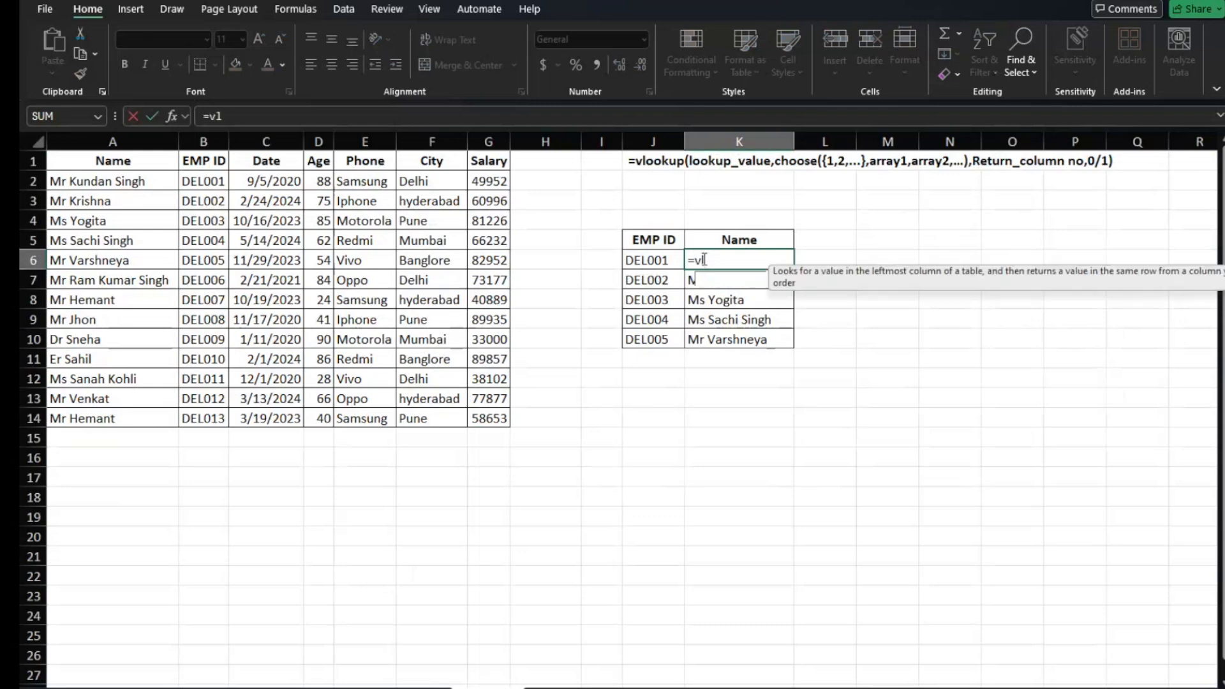
type("ookup(")
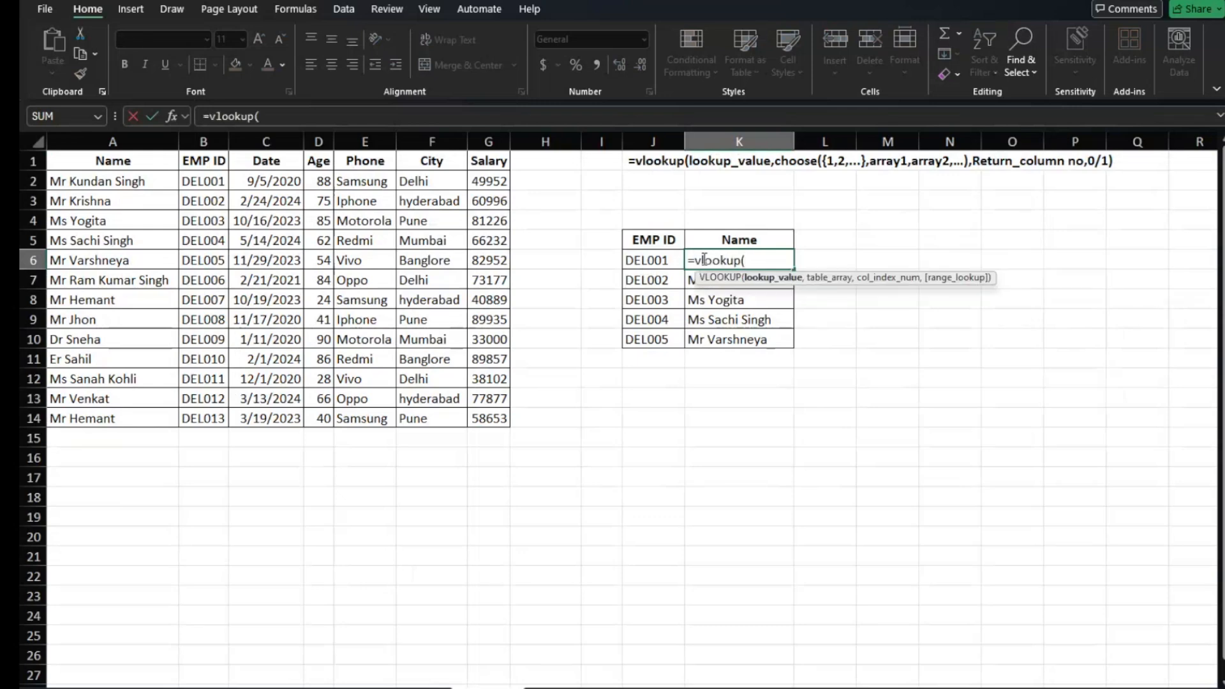
left_click(651, 254)
type(",")
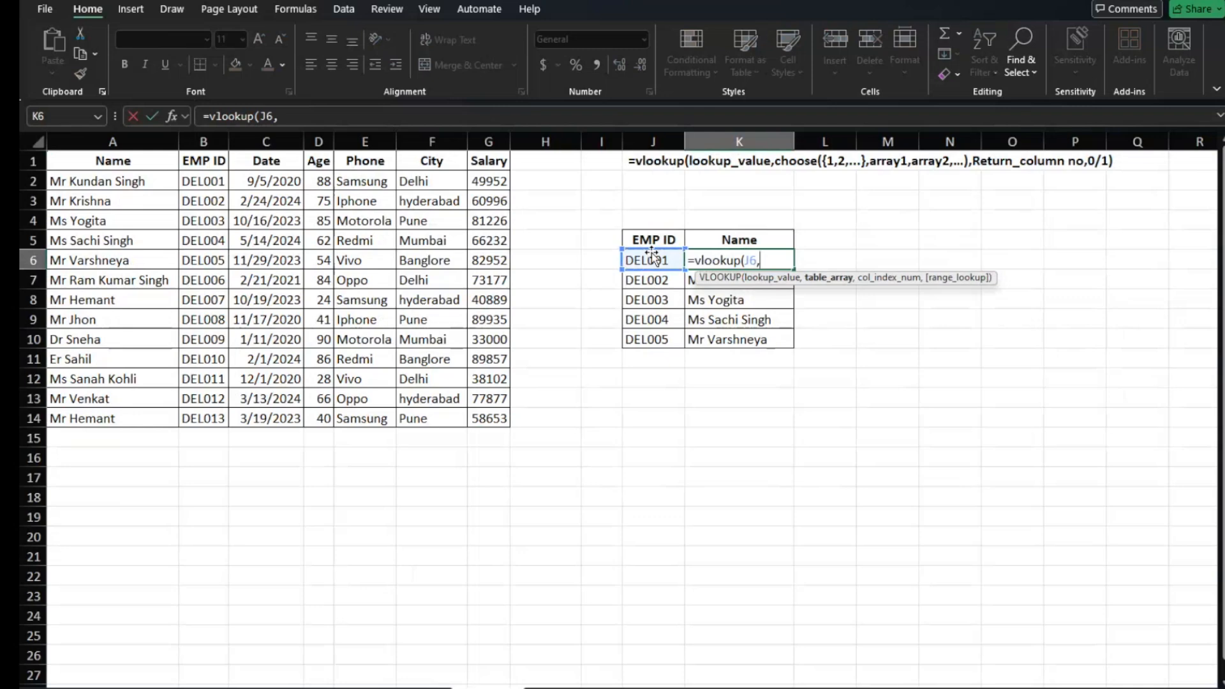
Nest a CHOOSE function as the VLOOKUP table array, with {1,2} as its index numbers
type("choose")
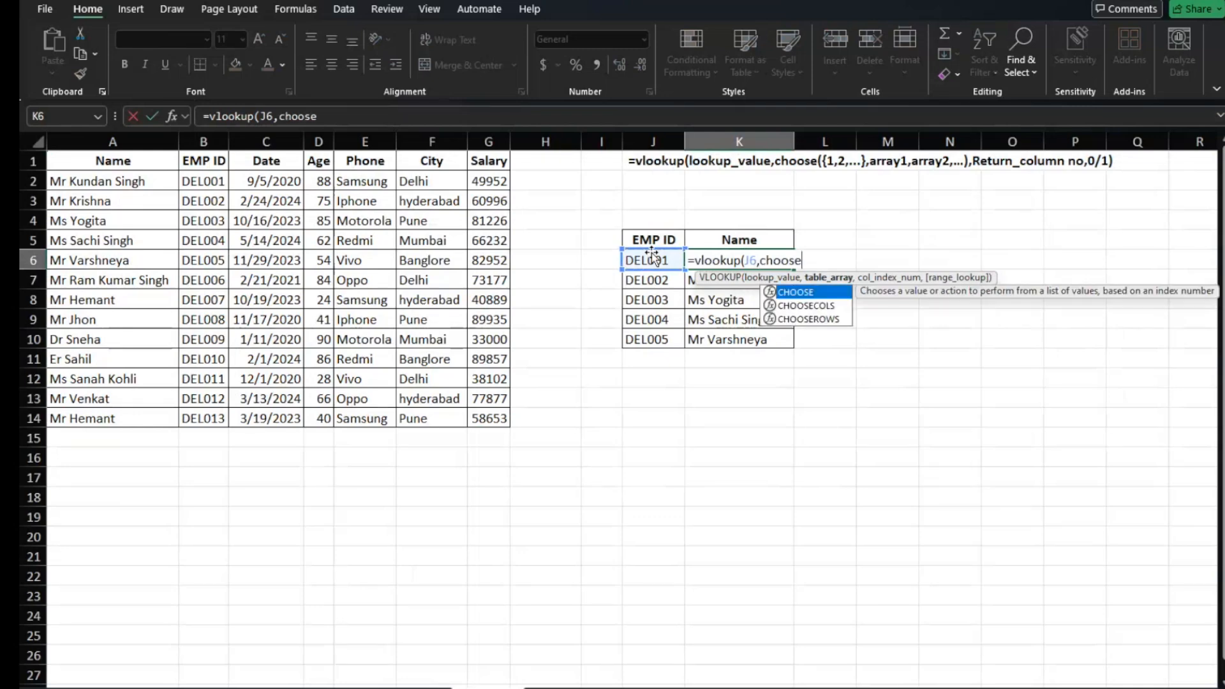
type("(")
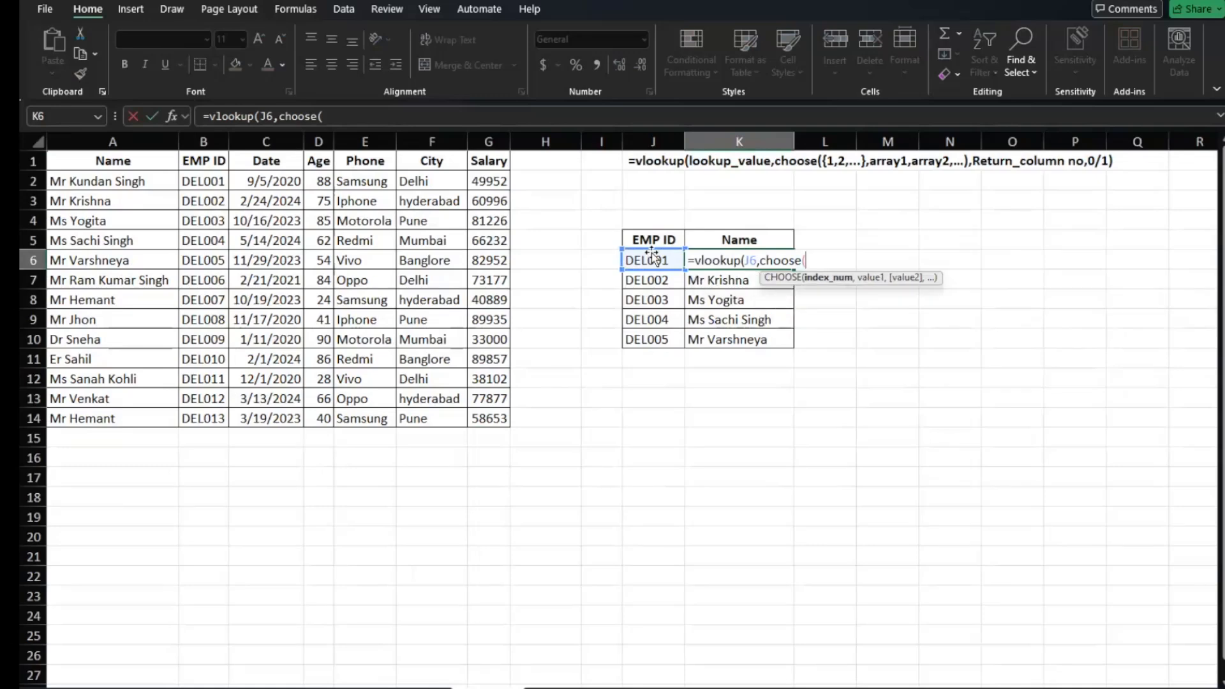
type("{1,2")
type("},")
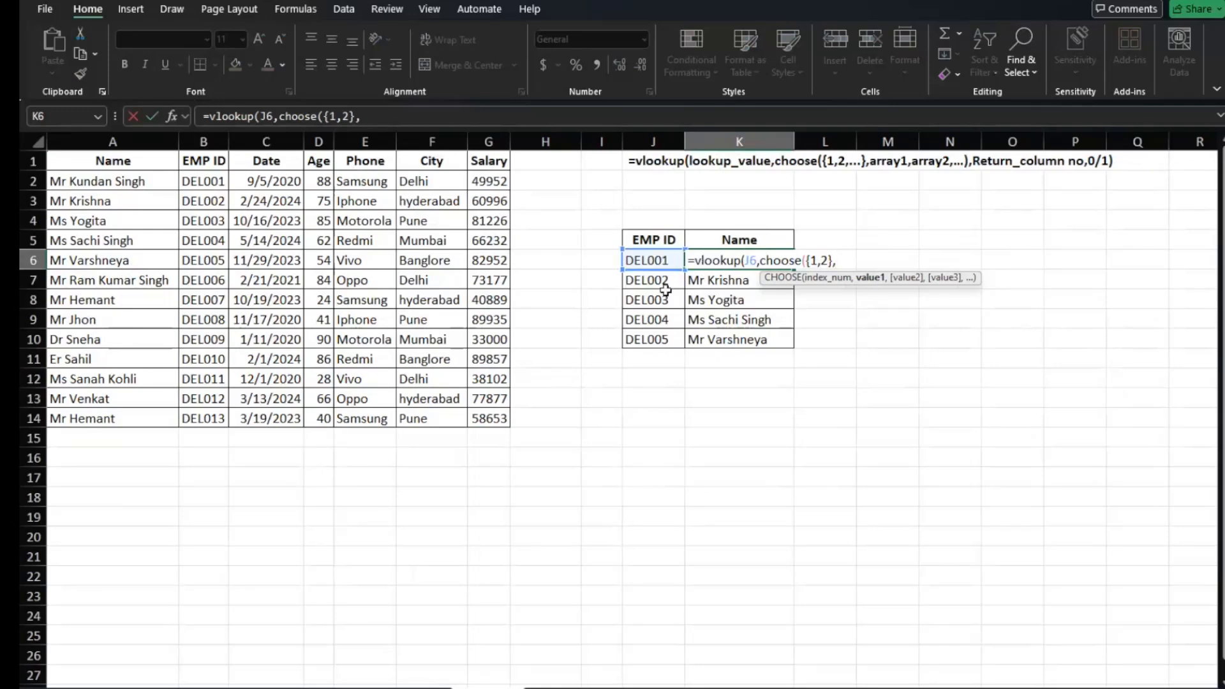
Add the EMP ID range $B$1:$B$14 and the Name range $A$1:$A$14 to CHOOSE as absolute references
left_click_drag(203, 160, 199, 400)
key("F4")
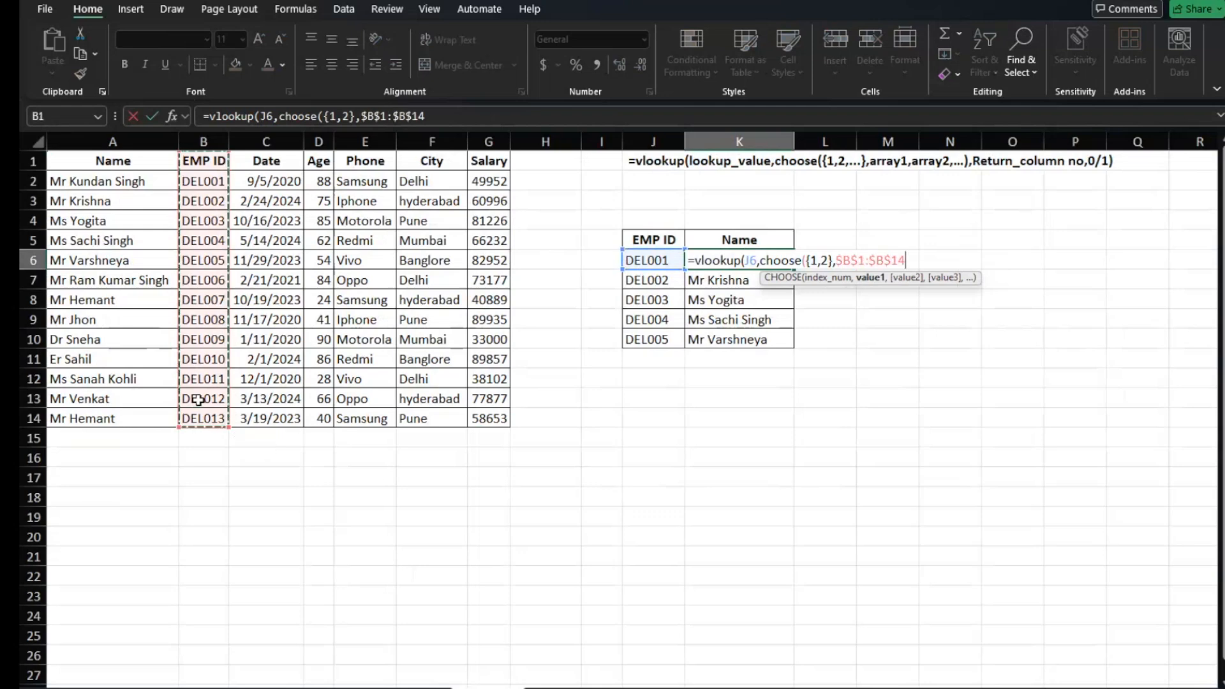
type(",")
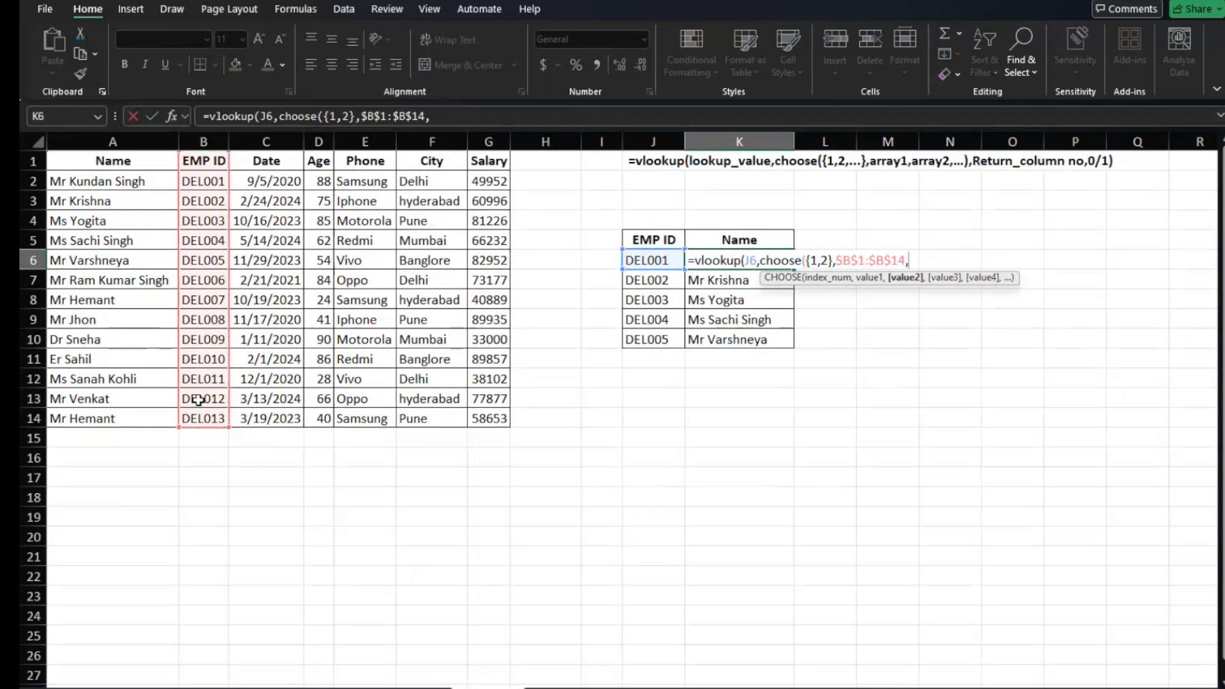
left_click_drag(132, 160, 126, 418)
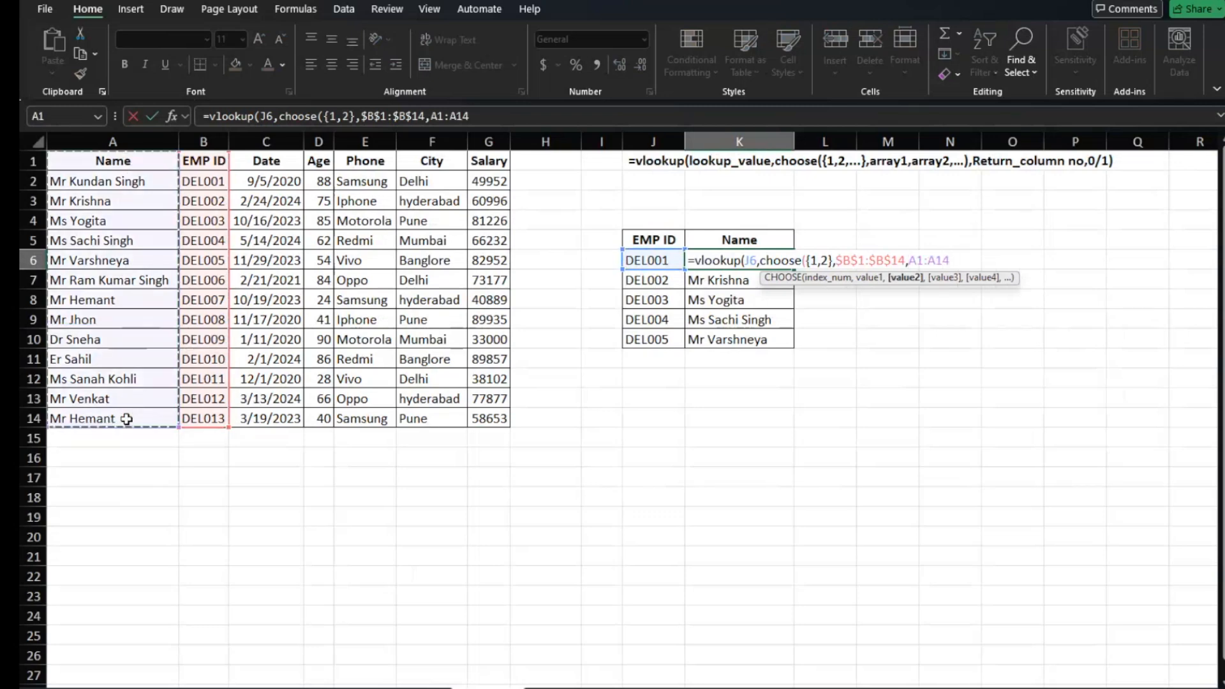
key("F4")
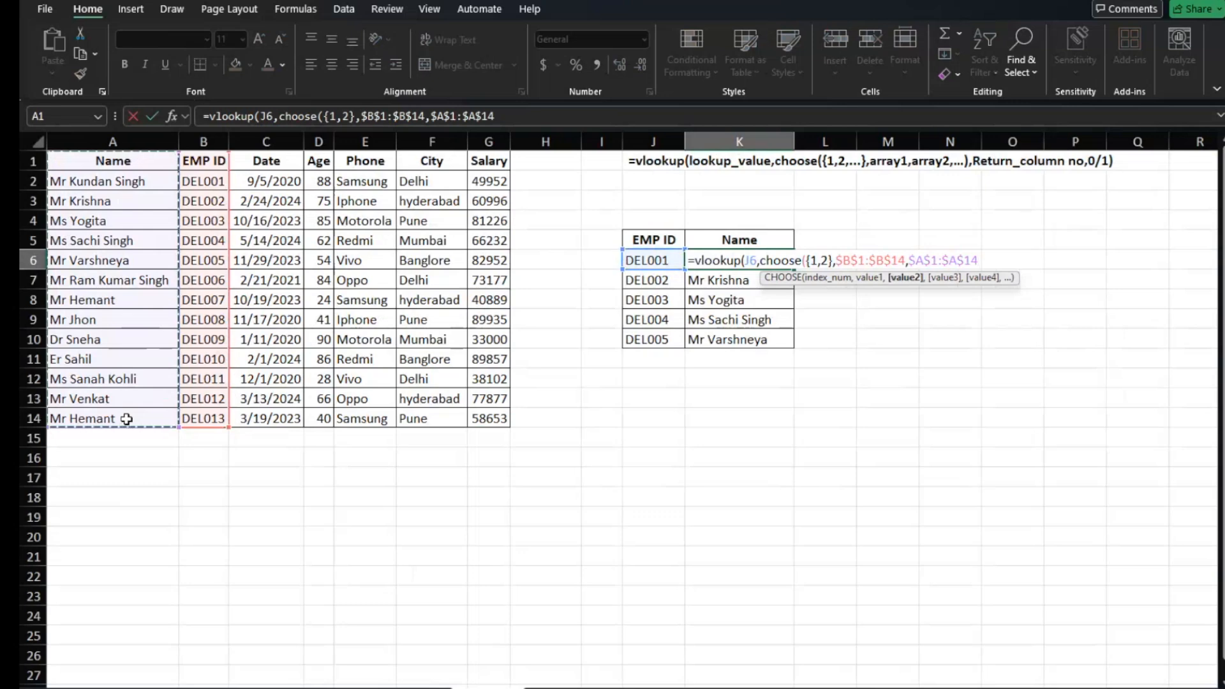
Close CHOOSE and complete the VLOOKUP in K6 with return column 2 and match type 0
type("),")
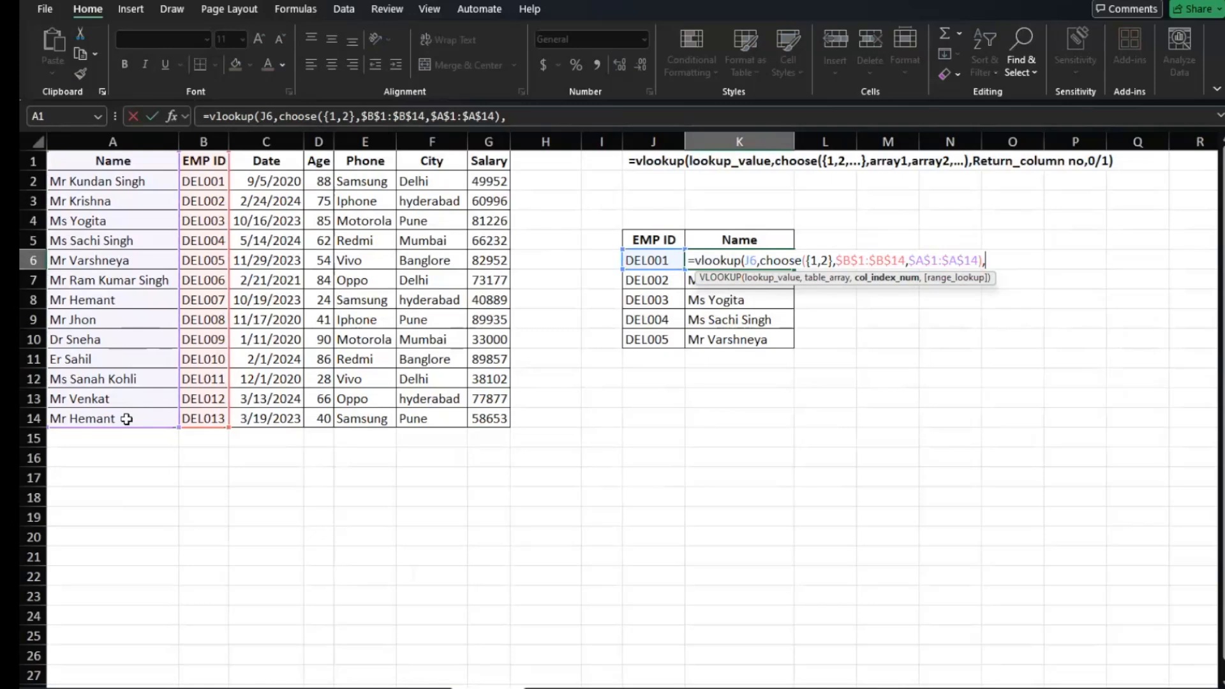
type("2,")
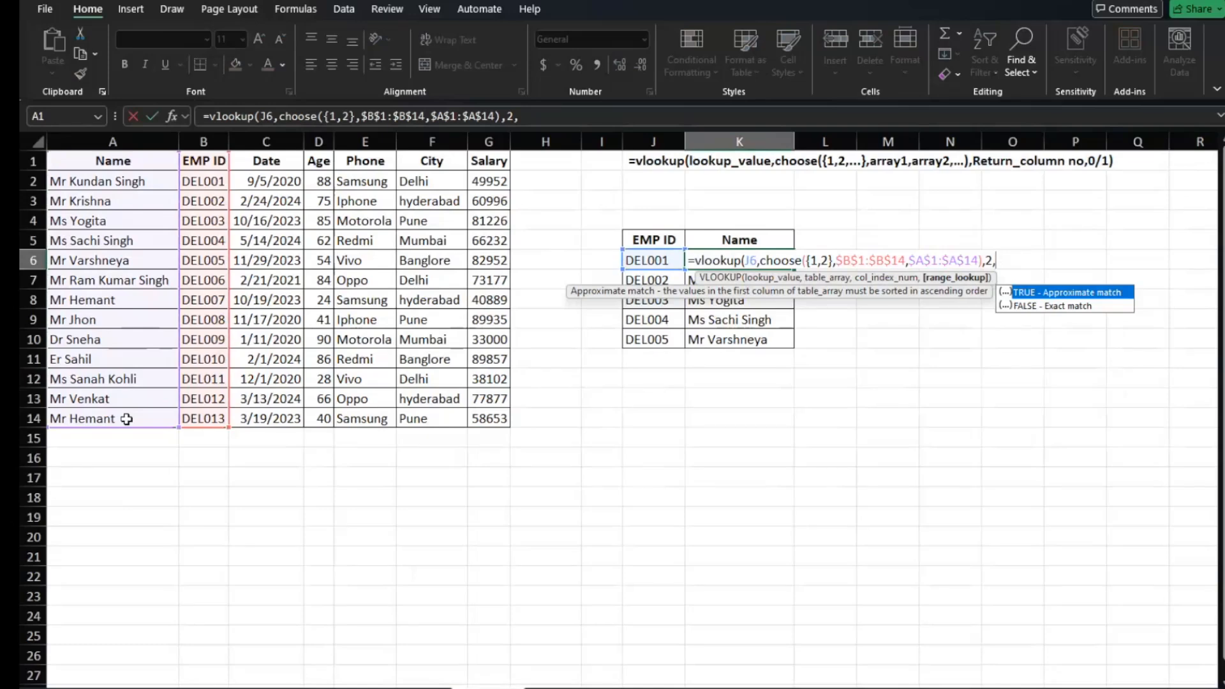
type("0)")
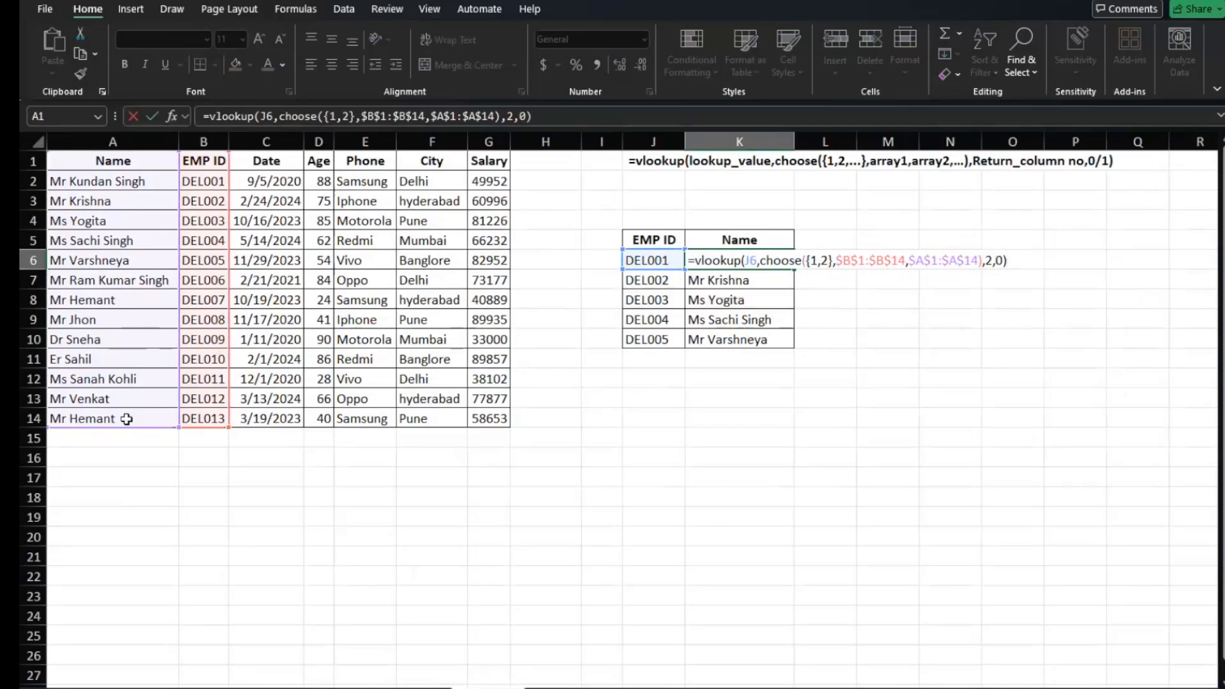
key("Return")
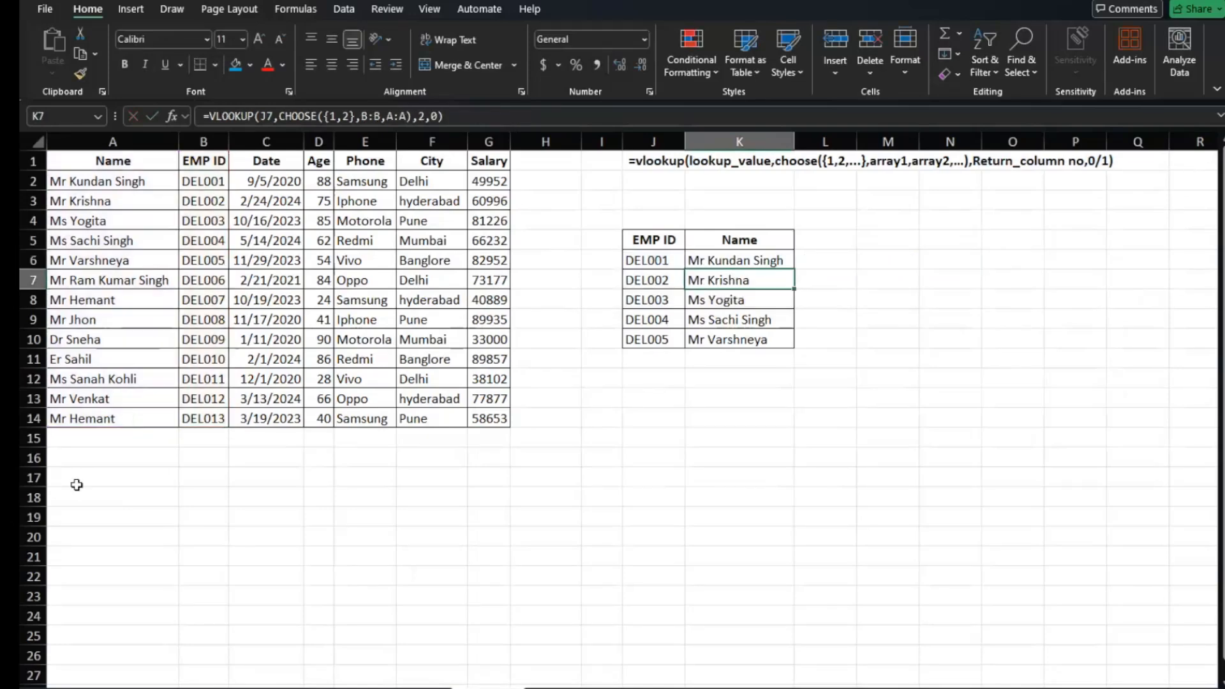
Fill the VLOOKUP formula from K6 down through K10
left_click(766, 262)
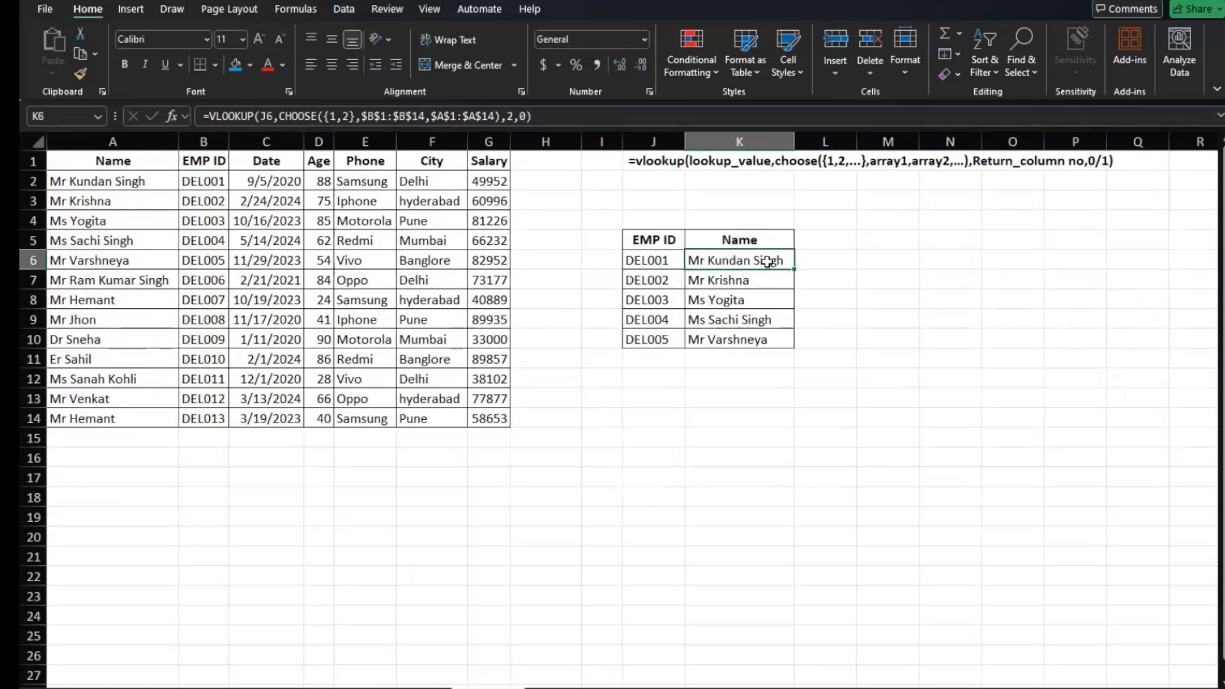
double_click(793, 269)
left_click(757, 286)
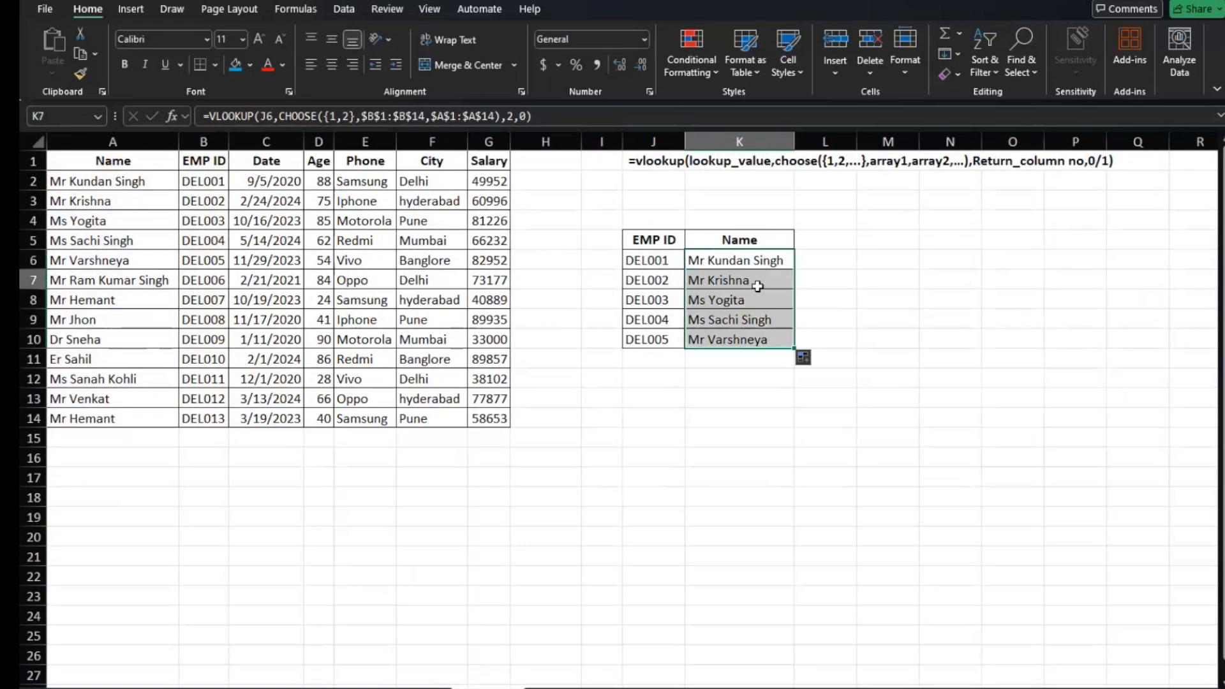
left_click(757, 286)
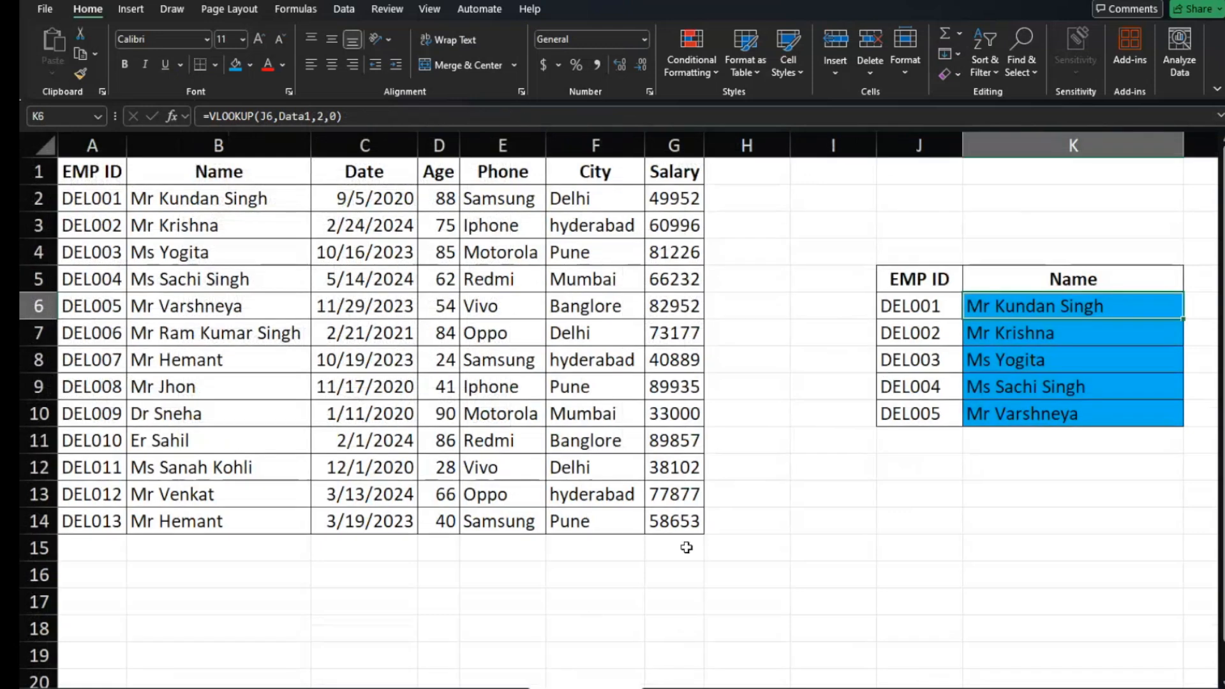
Switch to the Summary Sheet workbook and look over its Fun & Formula and Home Tab & Formatting topic lists
left_click(689, 547)
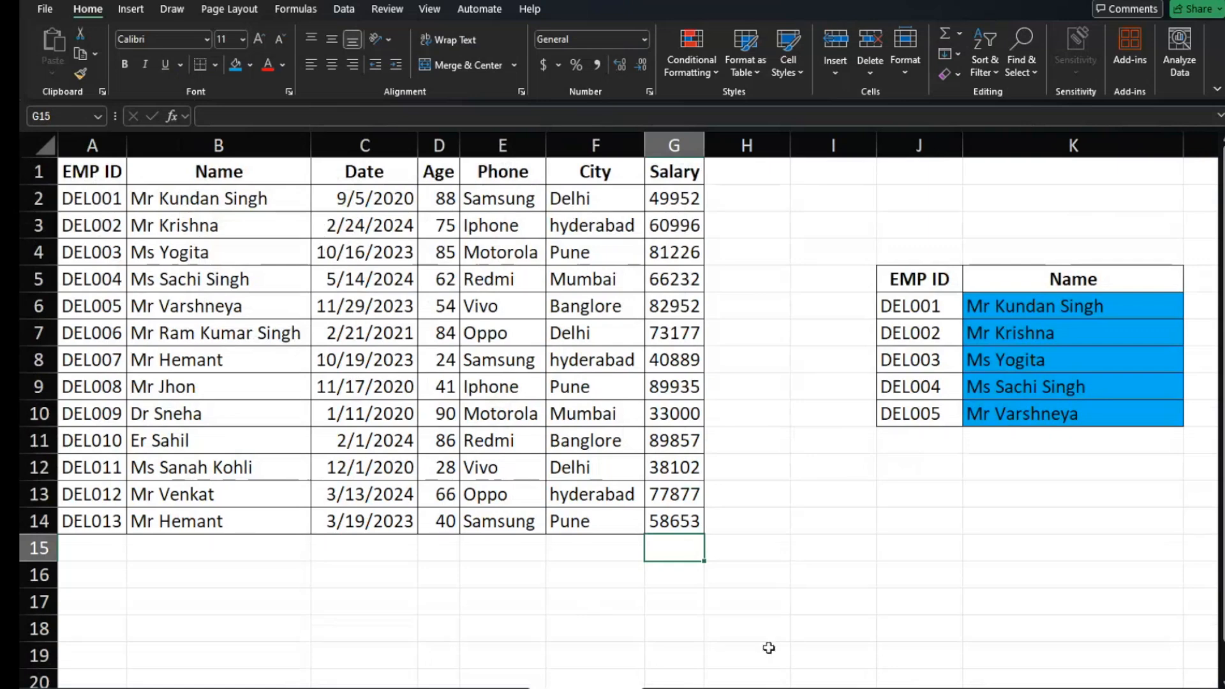
left_click(727, 617)
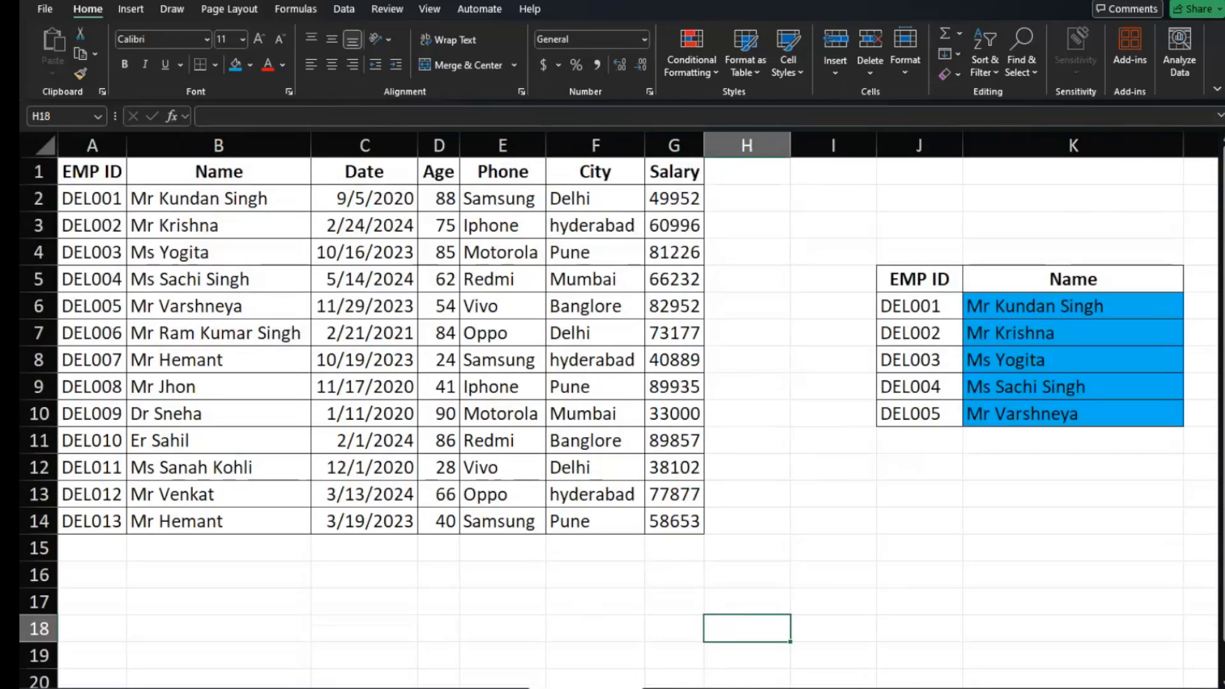
mouse_move(838, 688)
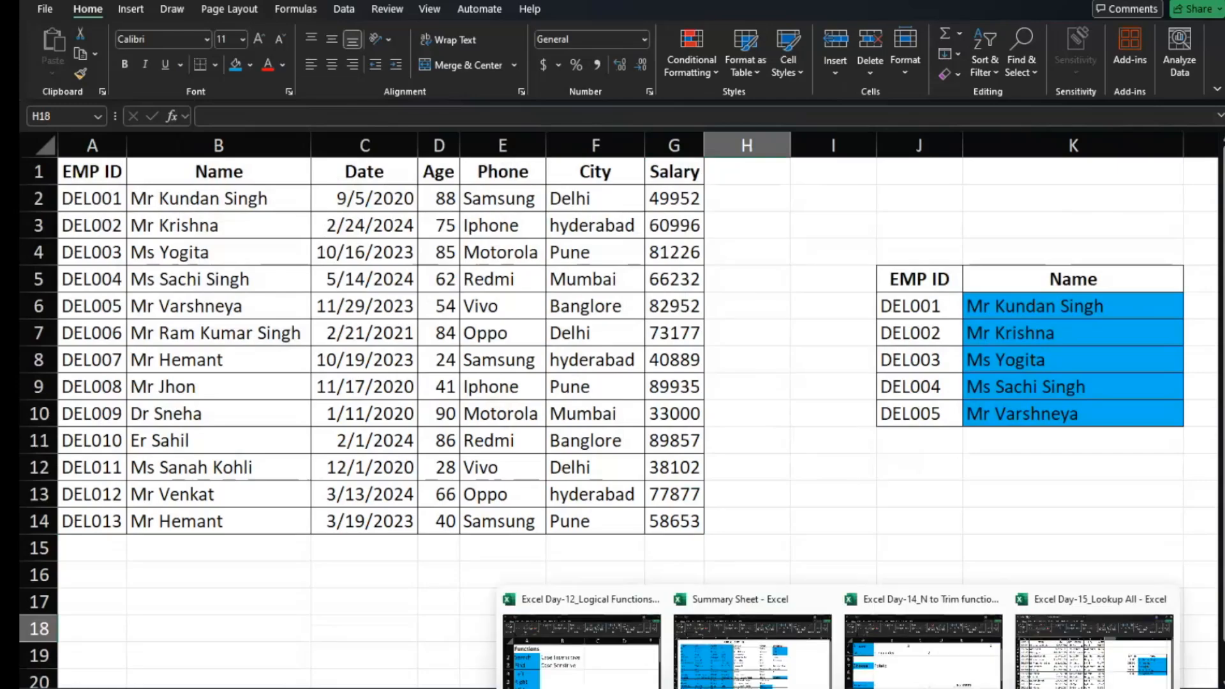
left_click(719, 669)
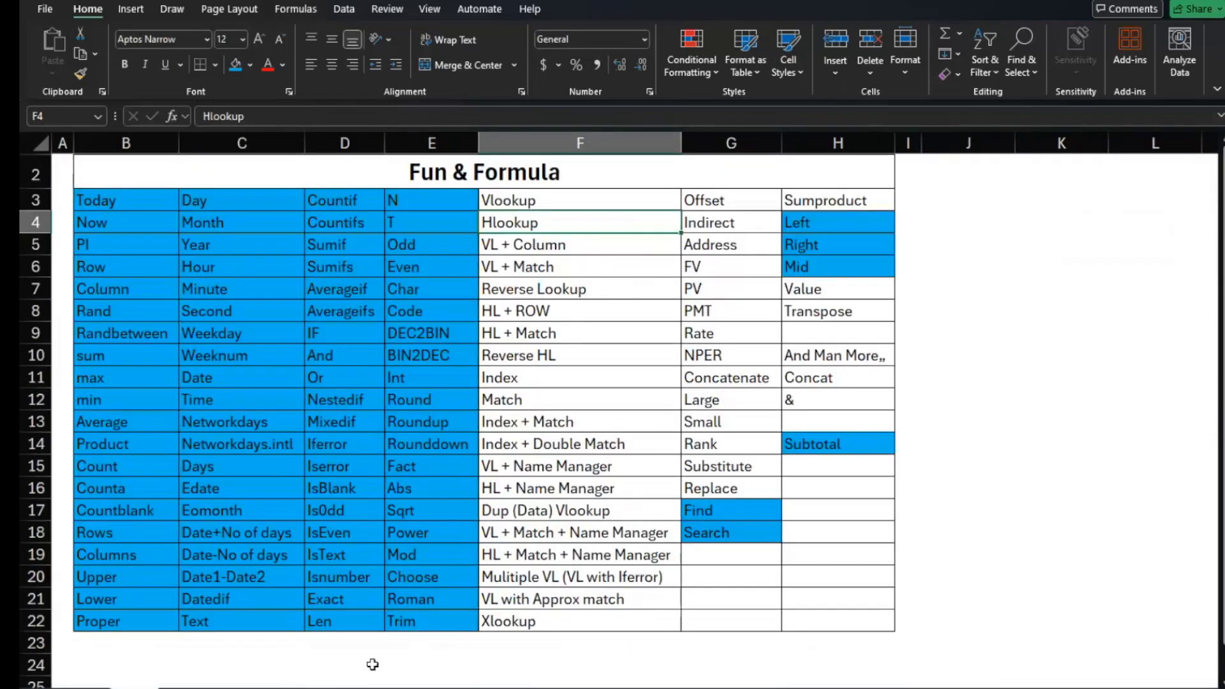
left_click(187, 688)
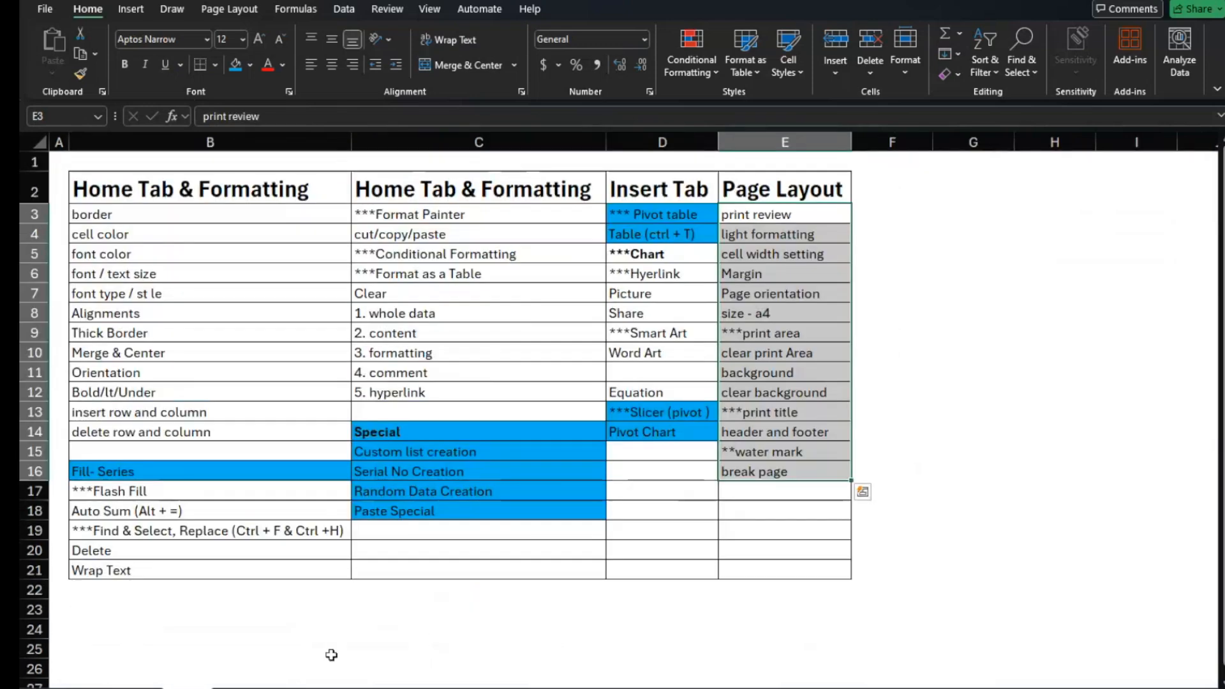
Examine the Formula Tab topics on the summary's next sheet, especially the Name Manager types
left_click(241, 688)
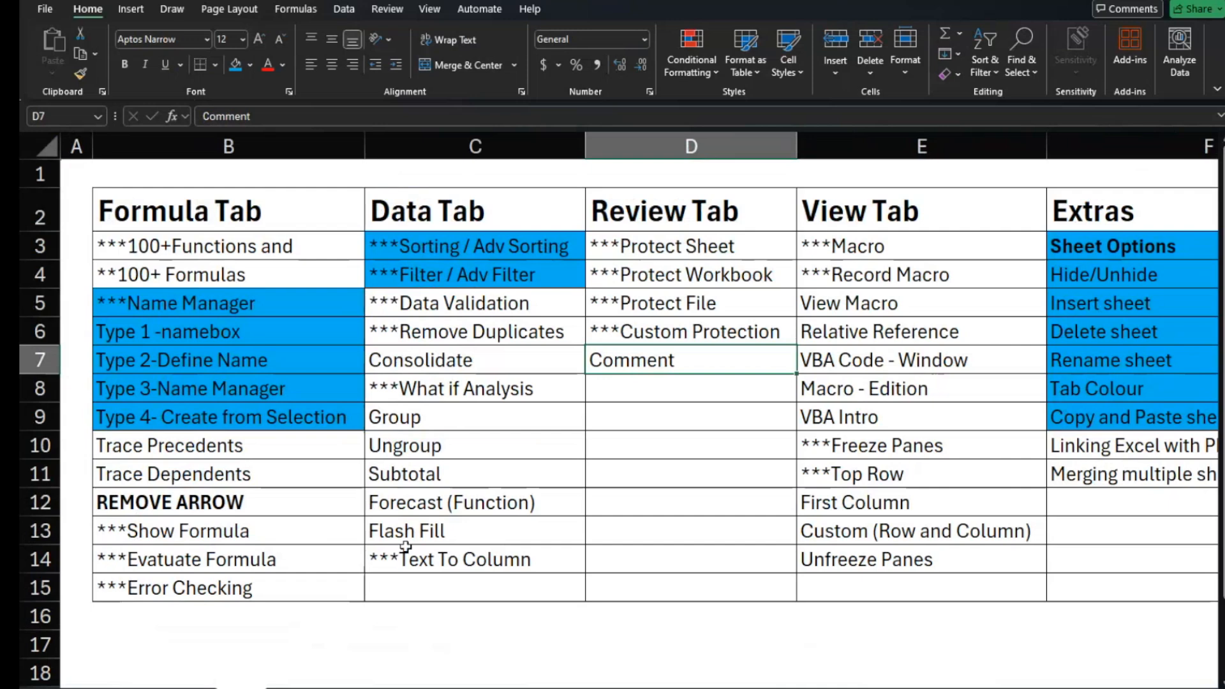
left_click(587, 538)
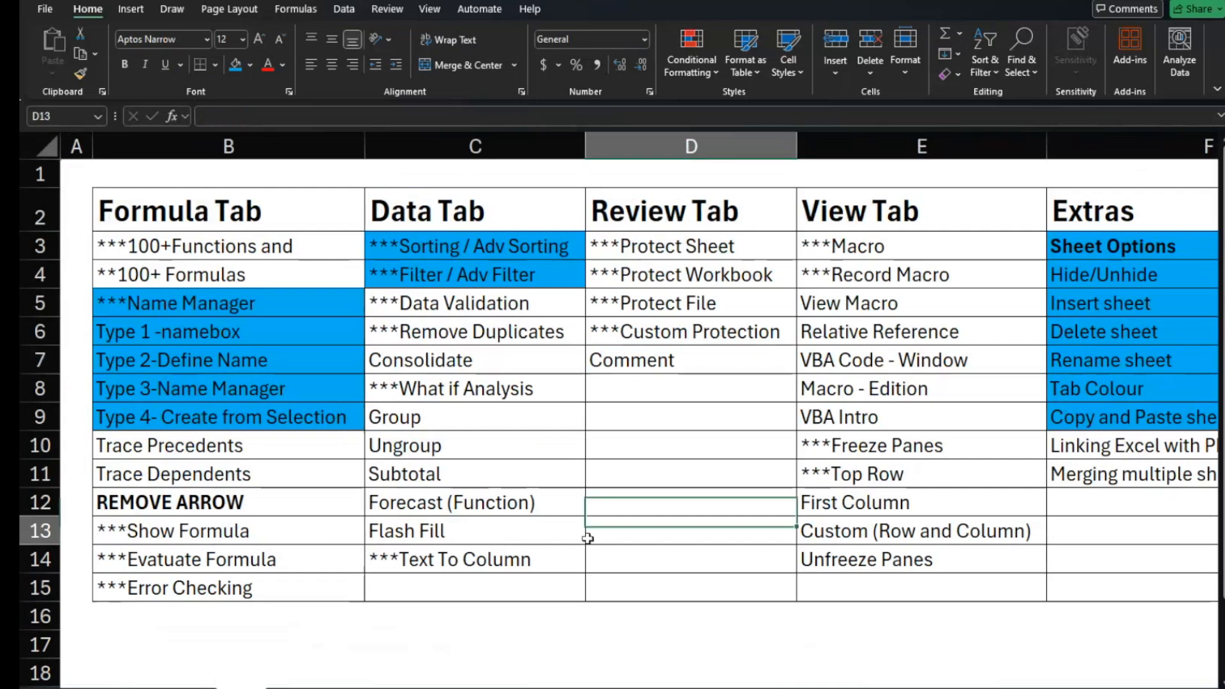
scroll(587, 538, "right", 3)
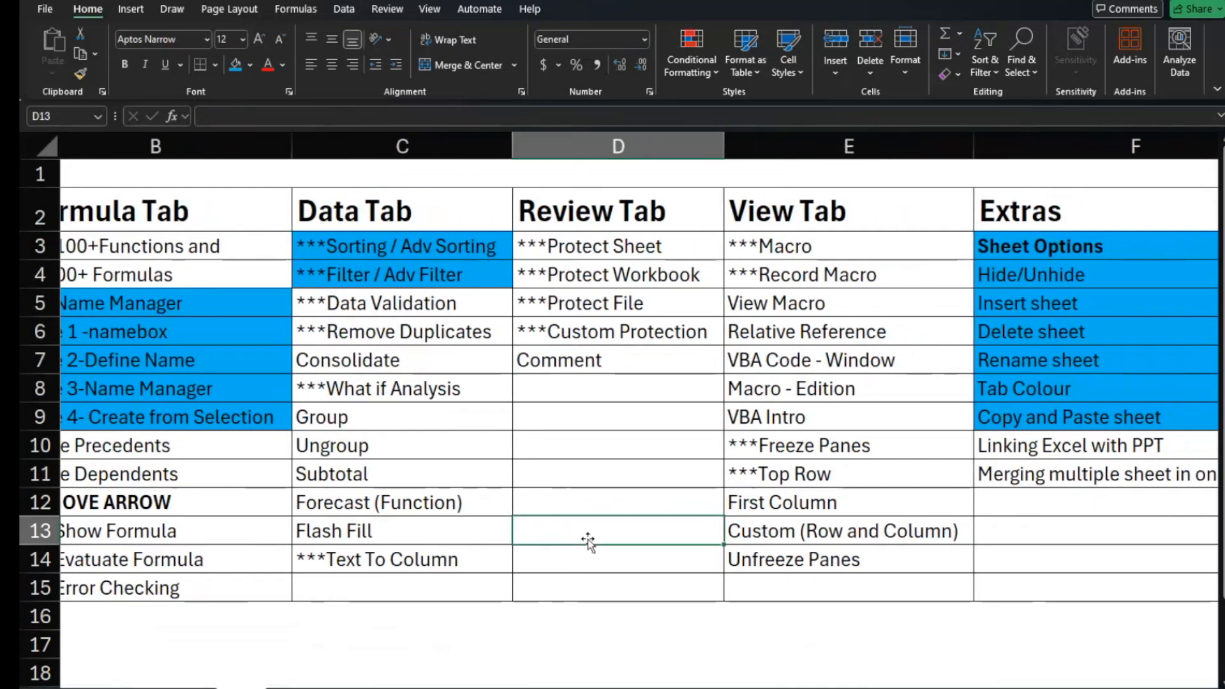
scroll(587, 538, "left", 1)
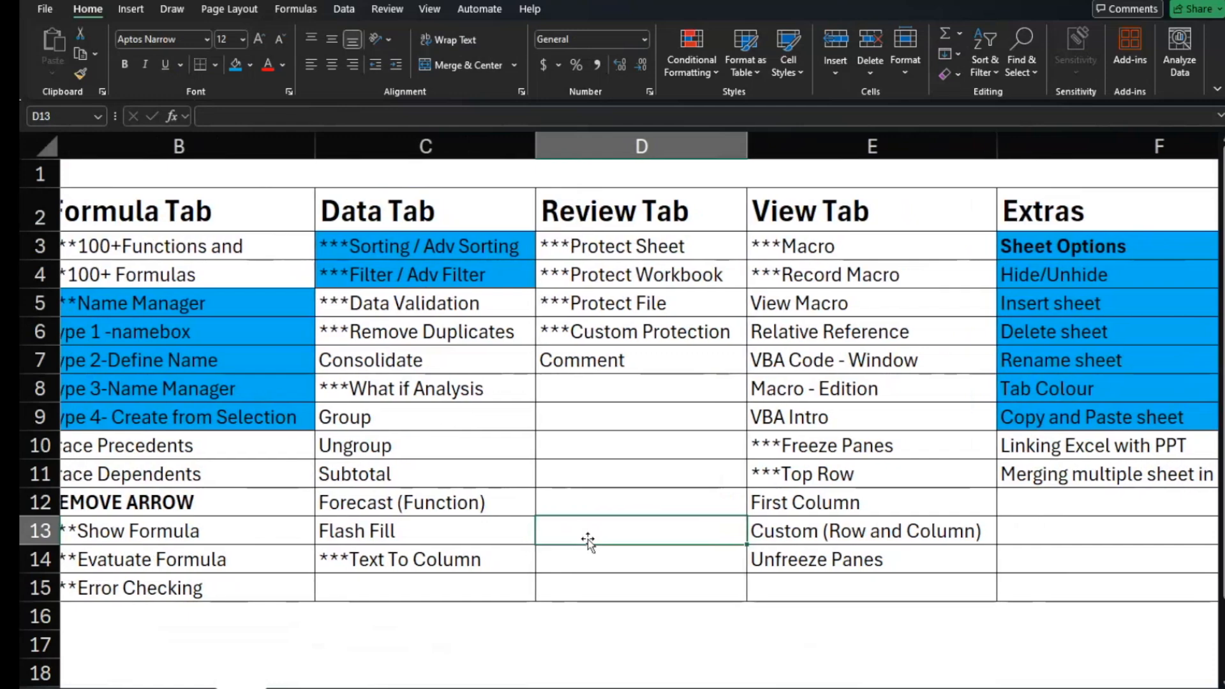
scroll(587, 538, "left", 2)
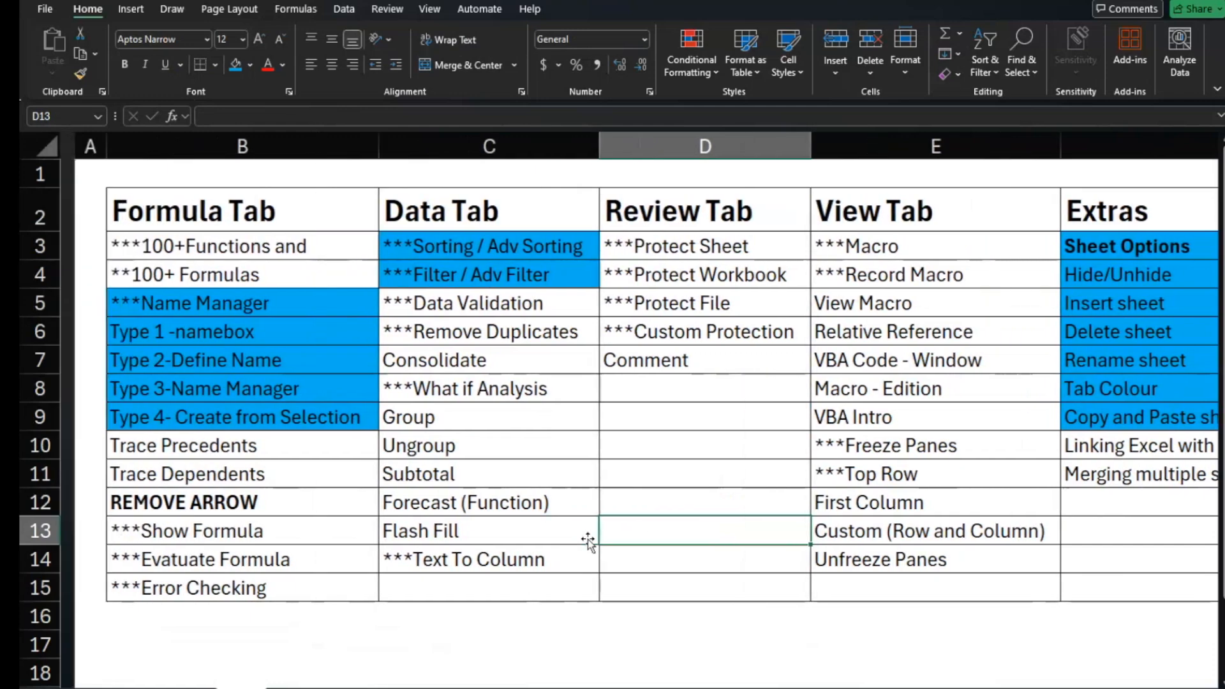
scroll(587, 538, "right", 1)
left_click(293, 308)
left_click_drag(292, 308, 309, 347)
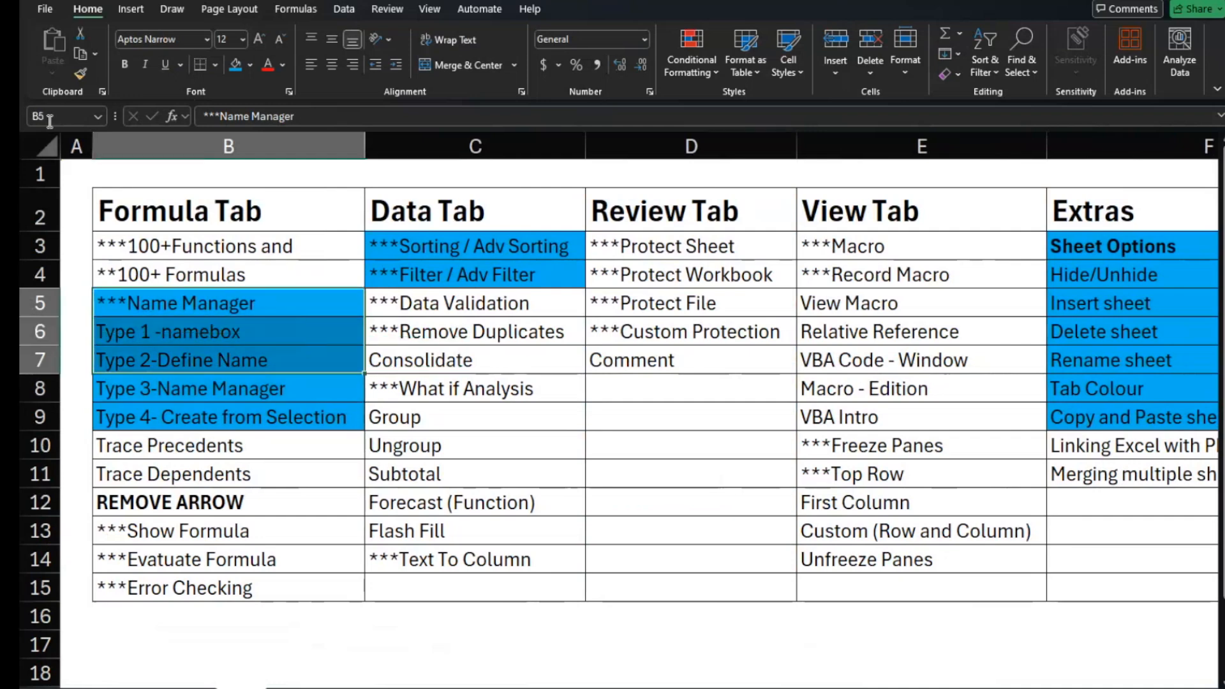
left_click(215, 281)
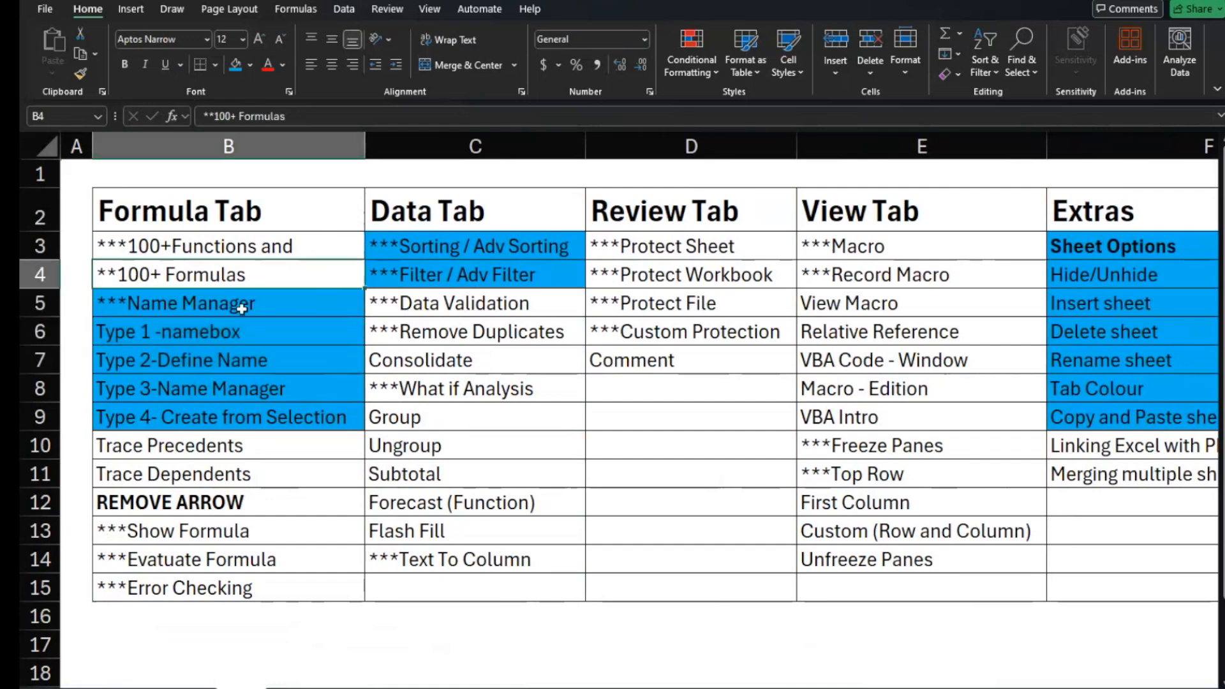
left_click(244, 221)
left_click_drag(244, 221, 247, 603)
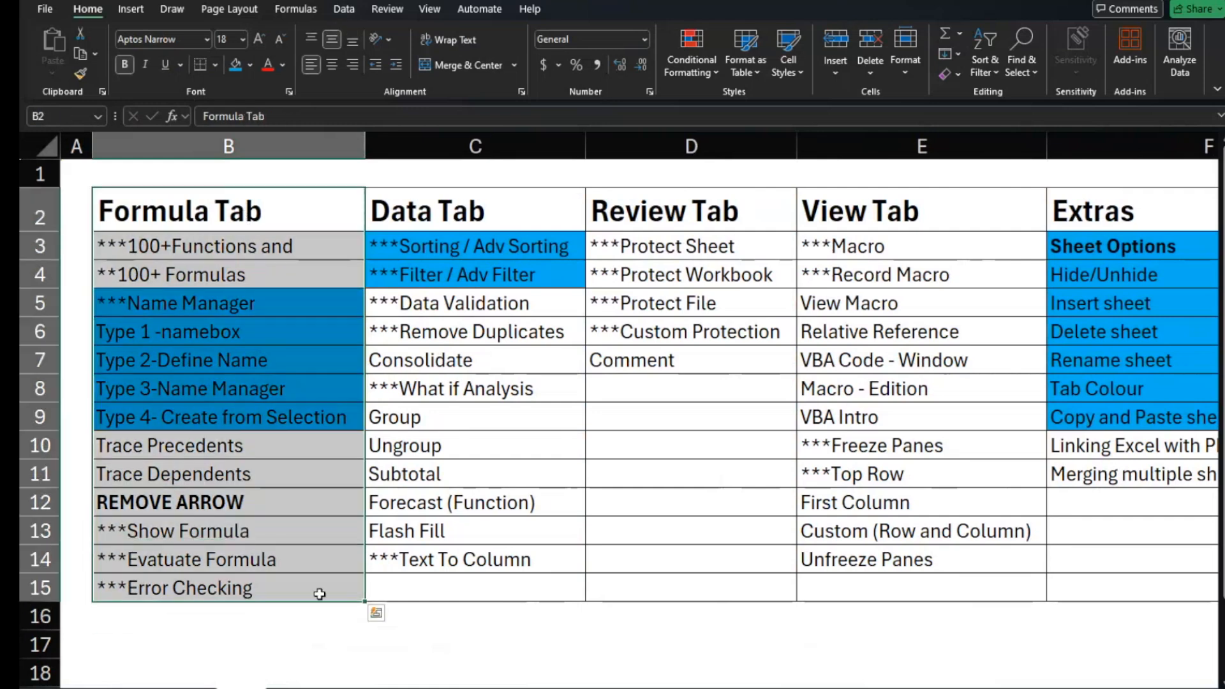
Return to the lookup workbook's sheet with blue Name cells and clear the formulas in K6:K10
left_click(638, 685)
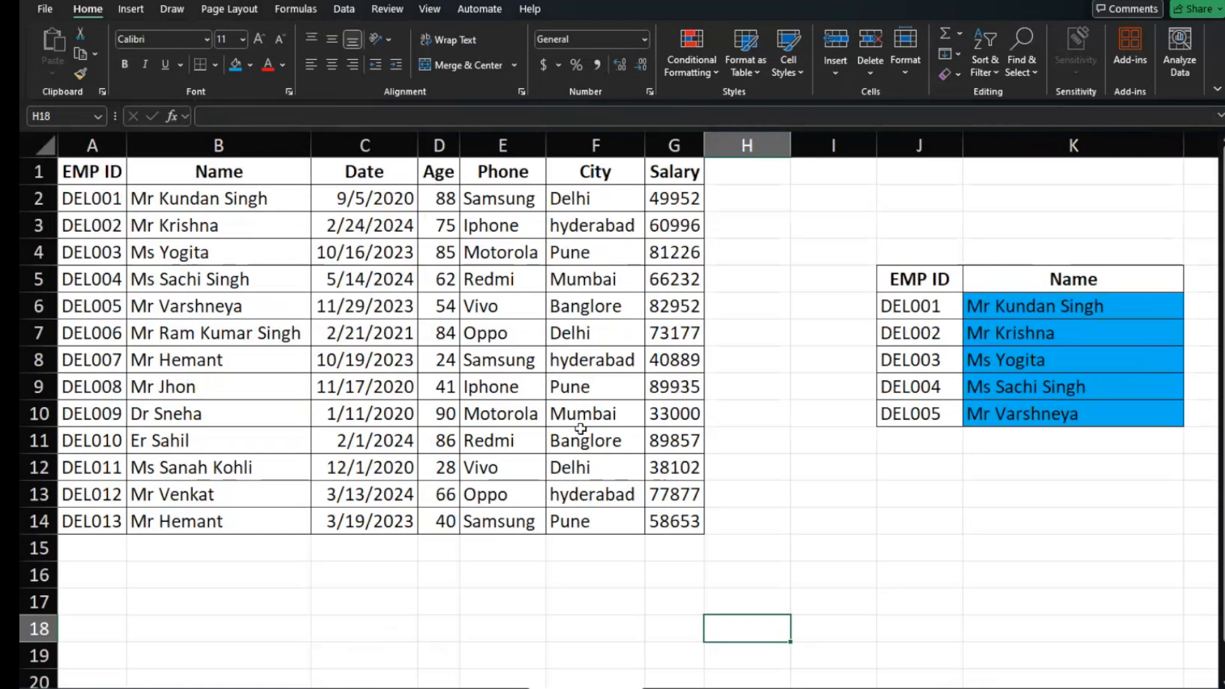
left_click_drag(999, 305, 1014, 417)
key("Delete")
left_click(1047, 309)
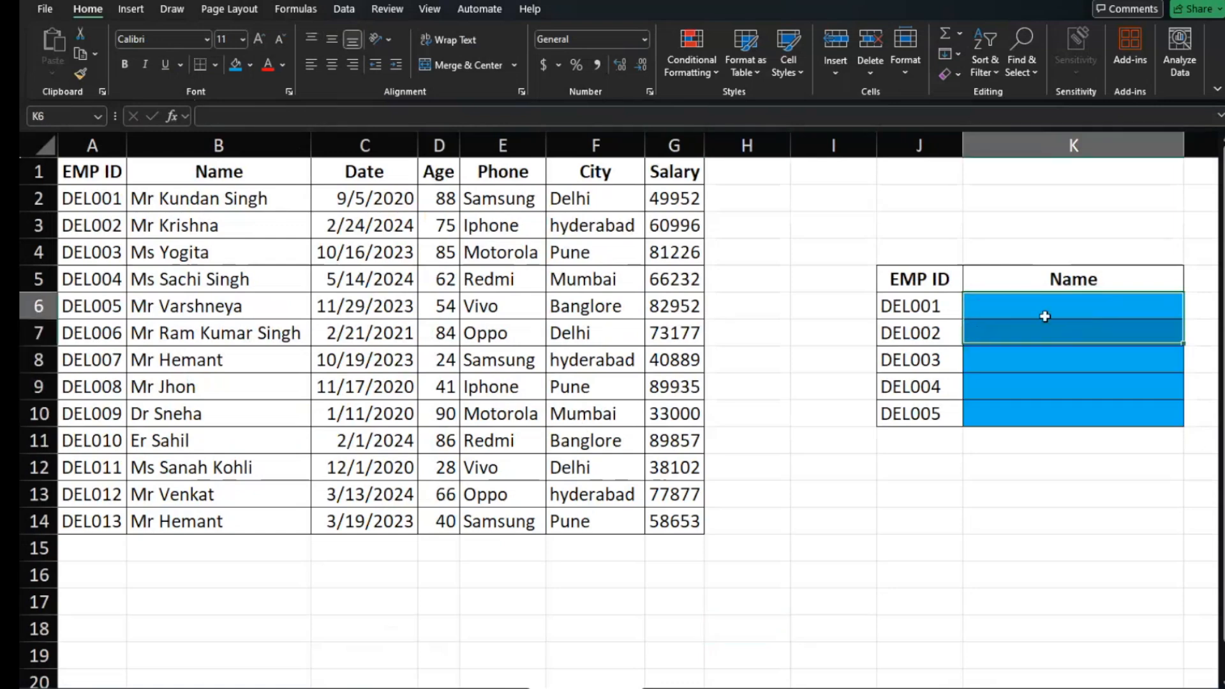
Assign the range name Dataman to the whole employee table A1:G14, headers included
left_click(403, 262)
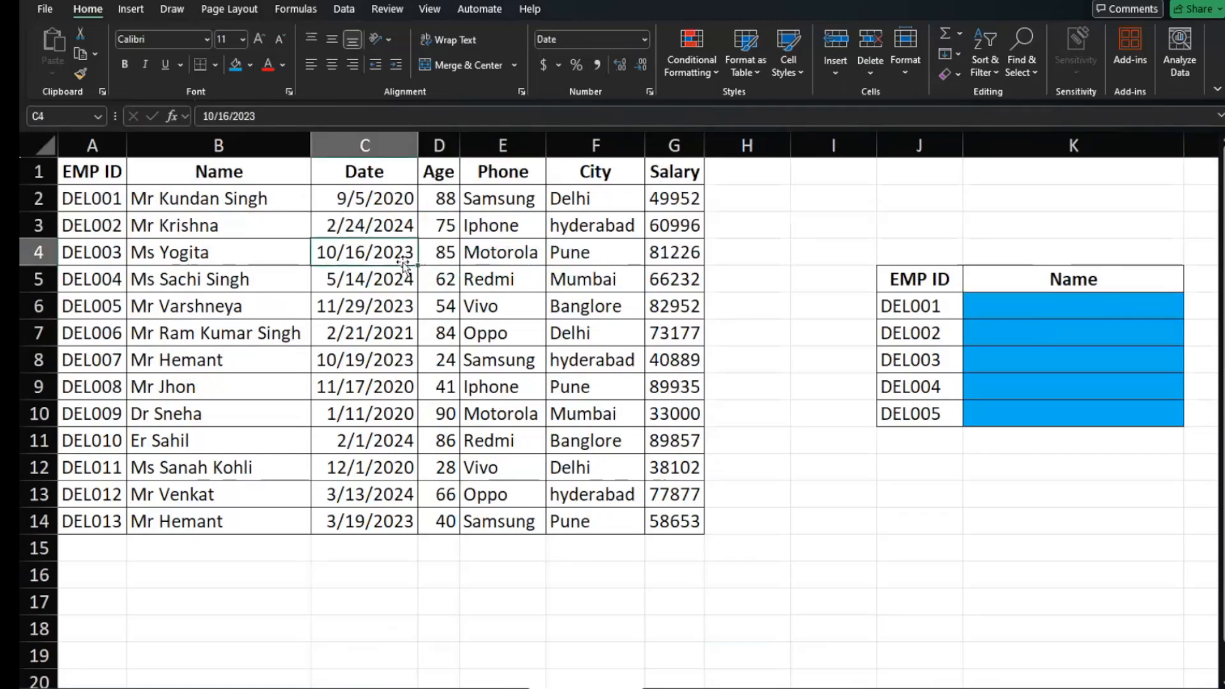
key("ctrl+a")
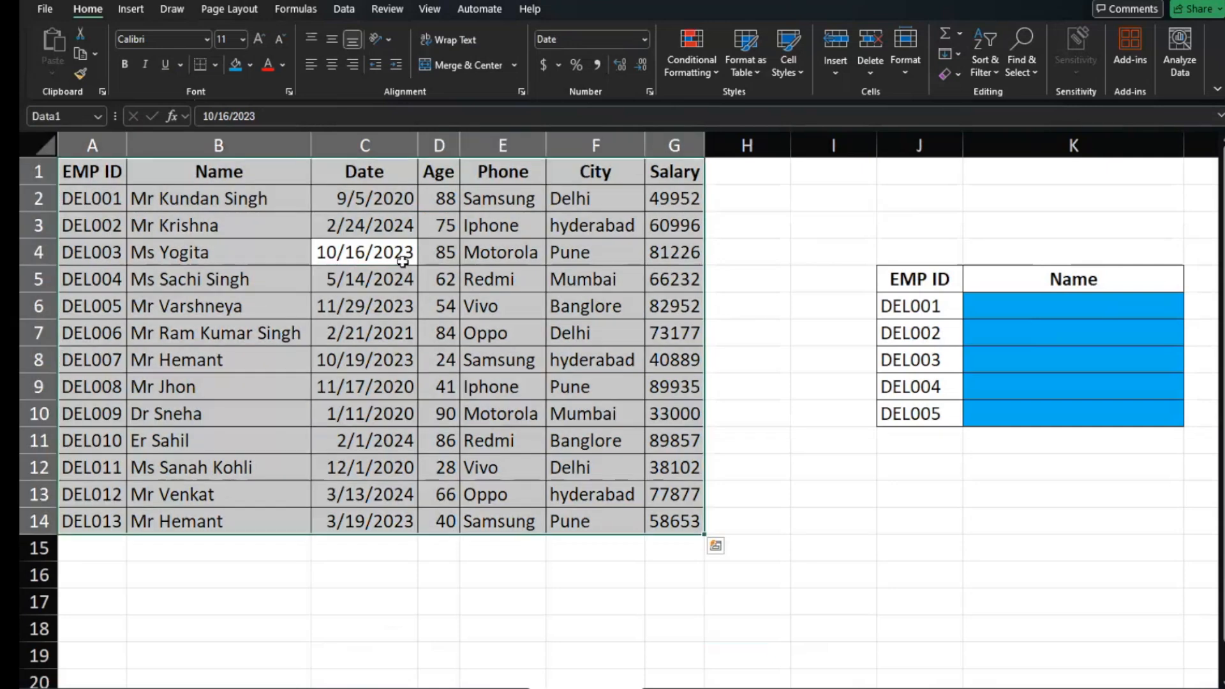
left_click(78, 116)
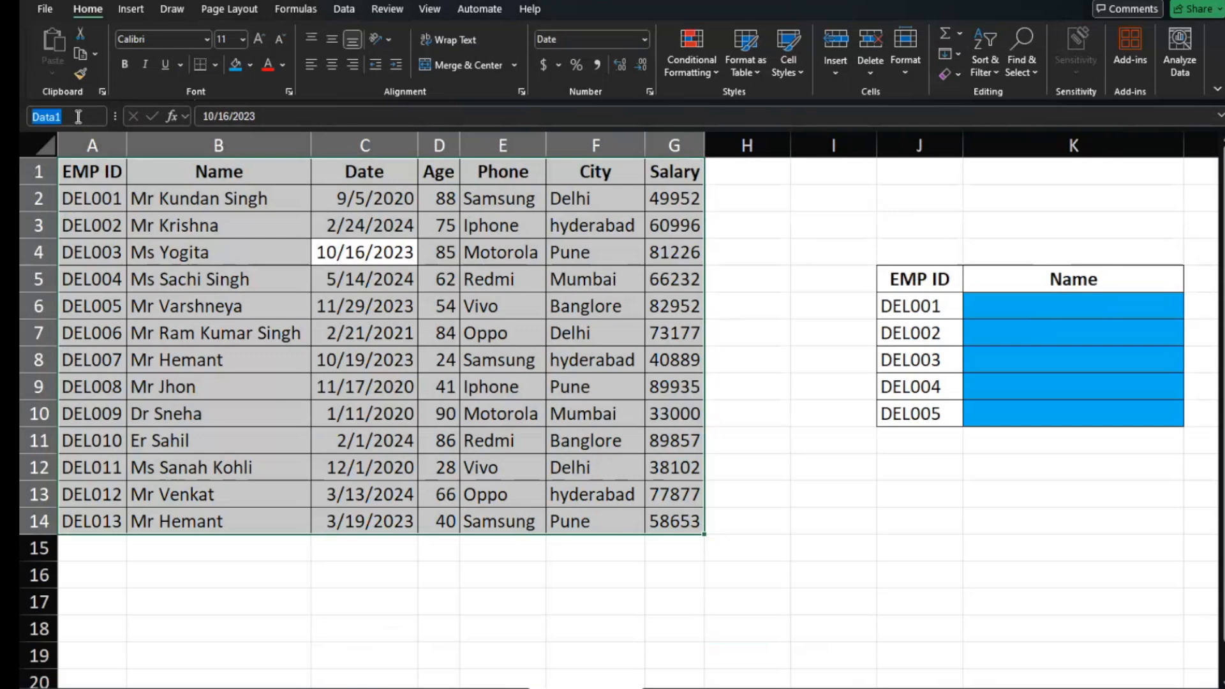
type("Dataman")
key("Return")
left_click(372, 282)
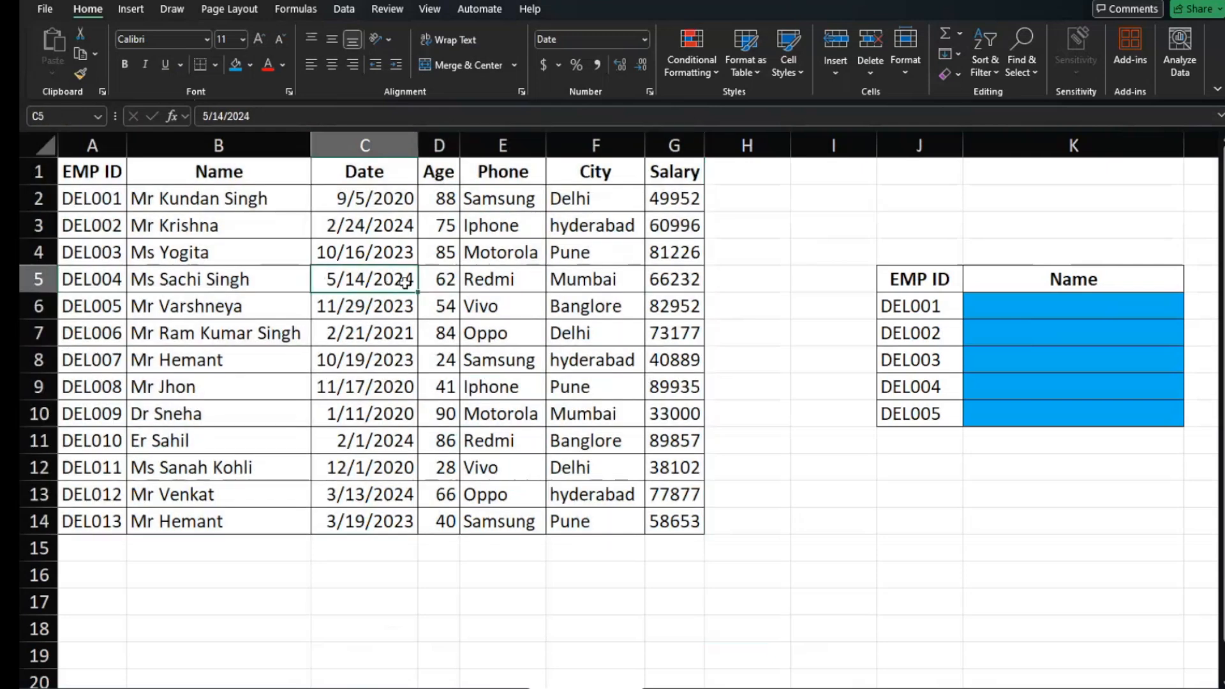
Enter =VLOOKUP(J6,Dataman,2,0) in K6 to return the name for the first EMP ID
left_click(1041, 309)
type("=")
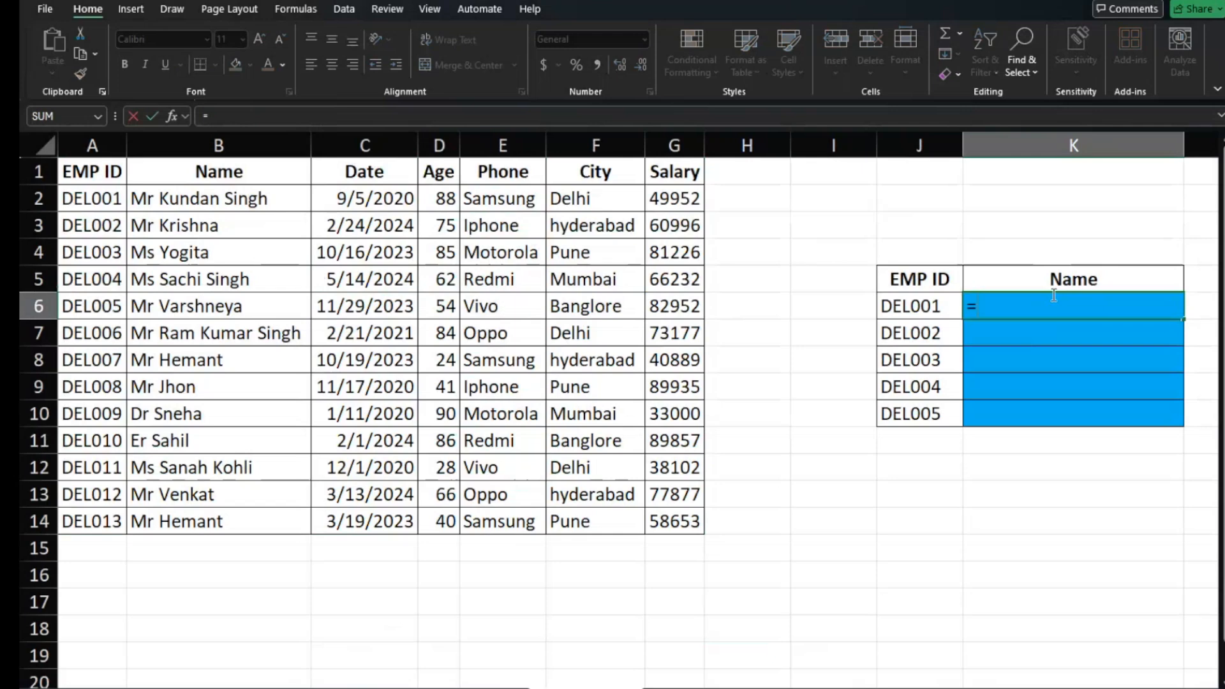
type("vlookup")
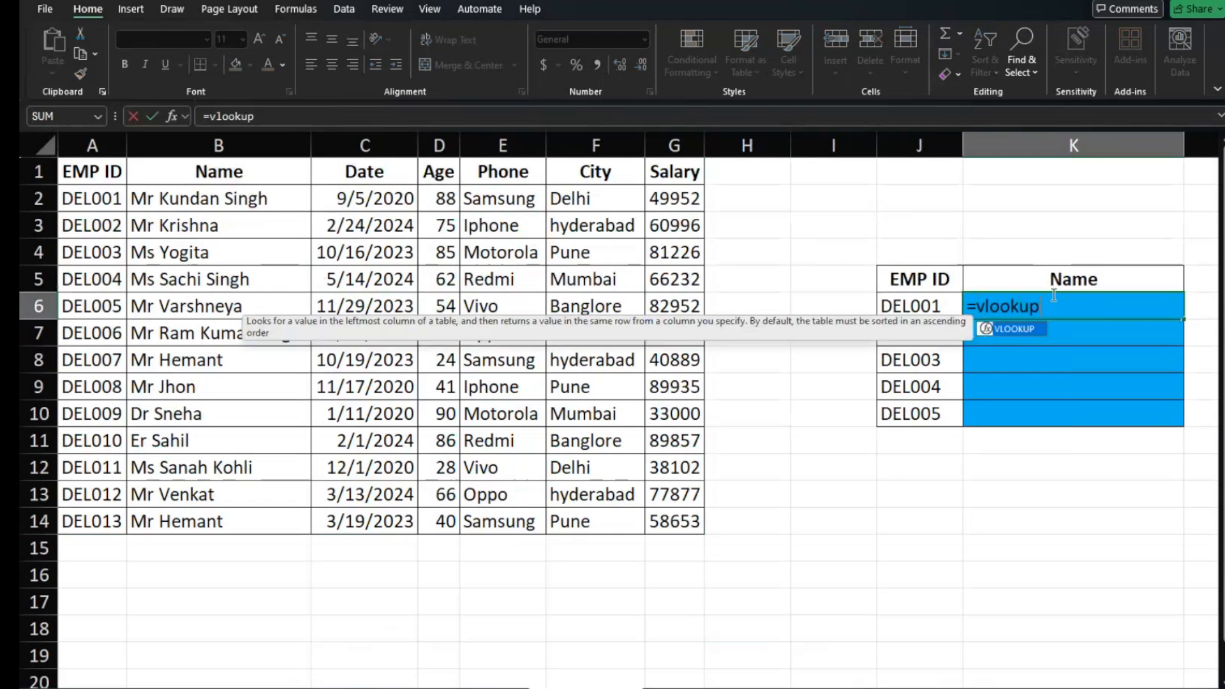
type("(")
key("Left")
type(",")
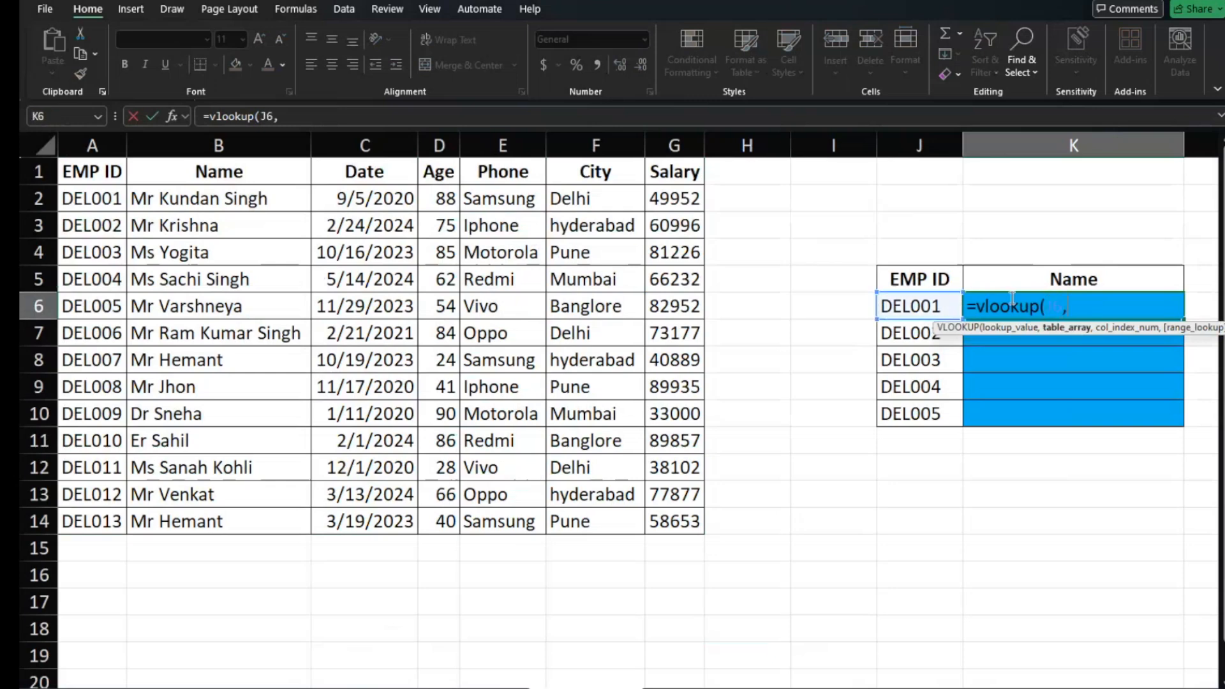
type("da")
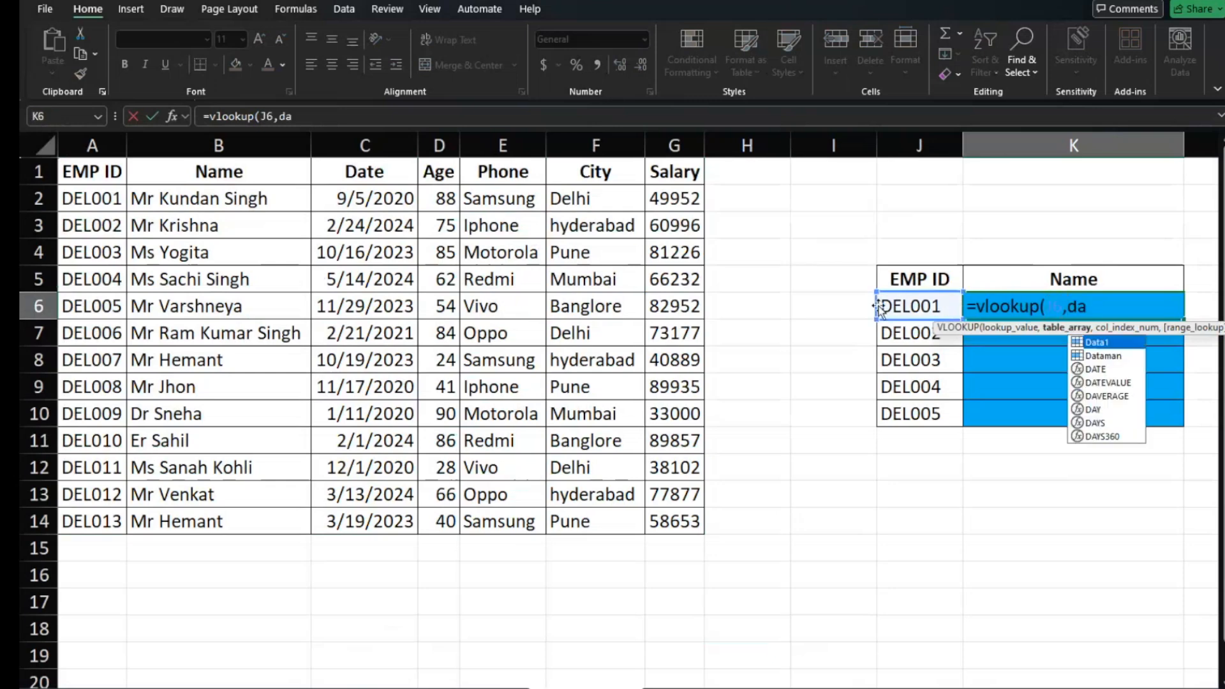
left_click(1114, 359)
double_click(1115, 357)
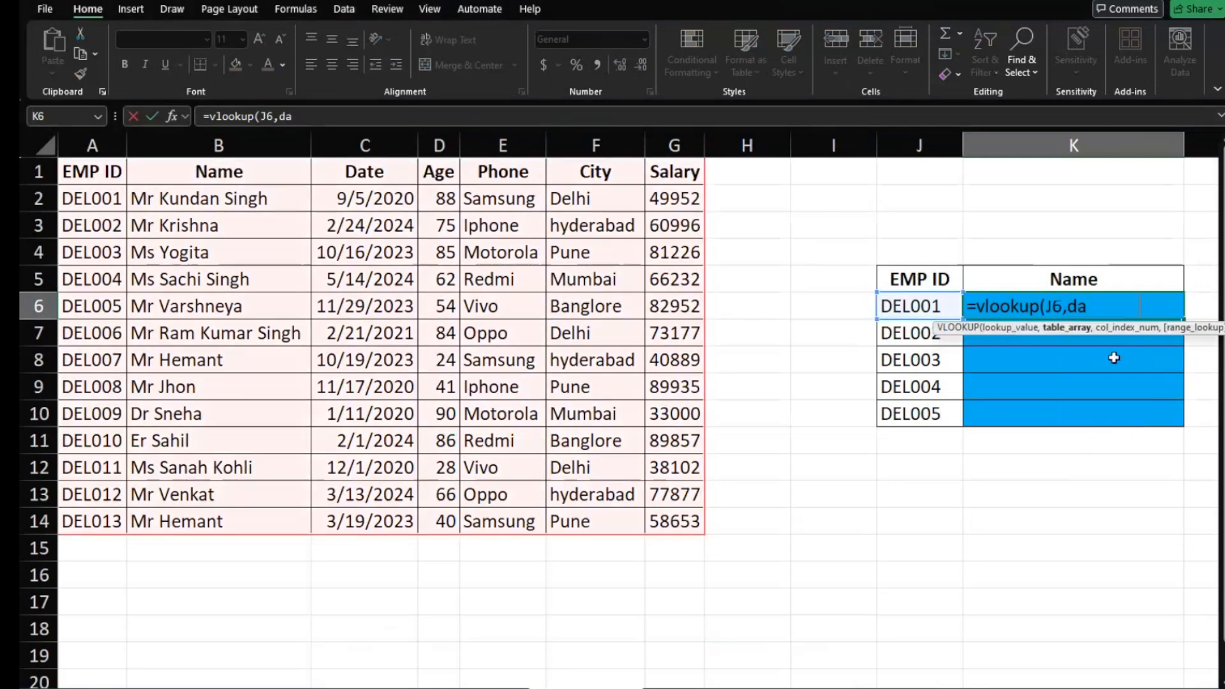
type(",")
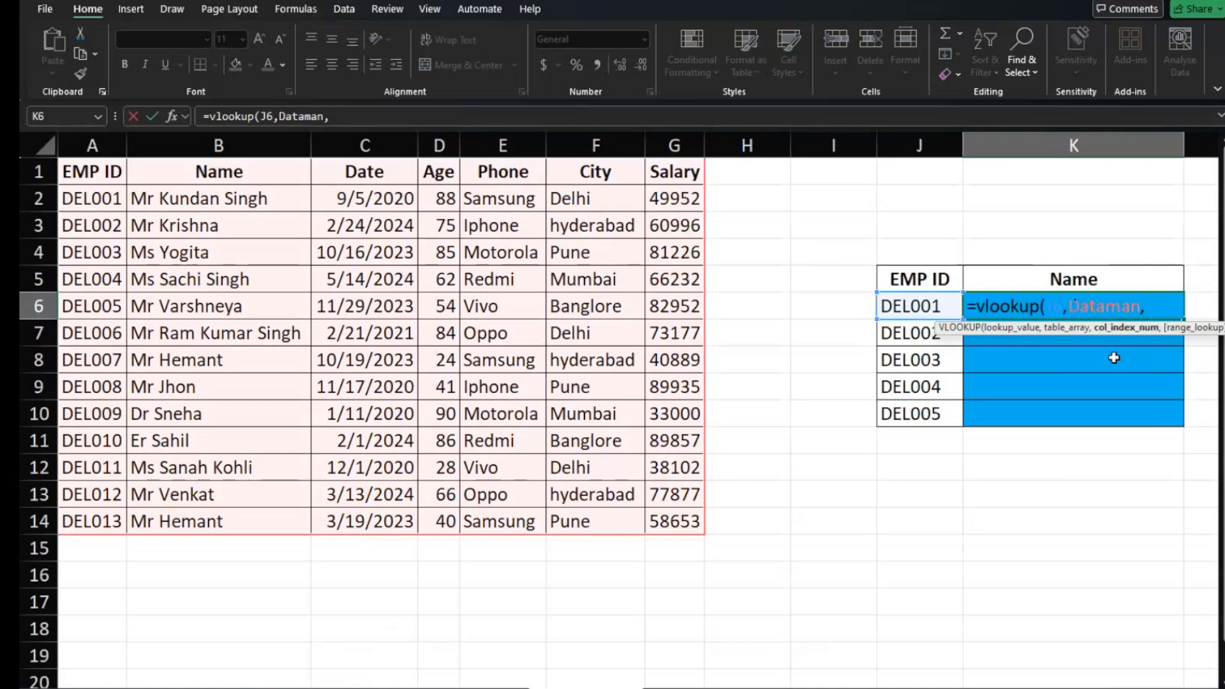
type("2,0")
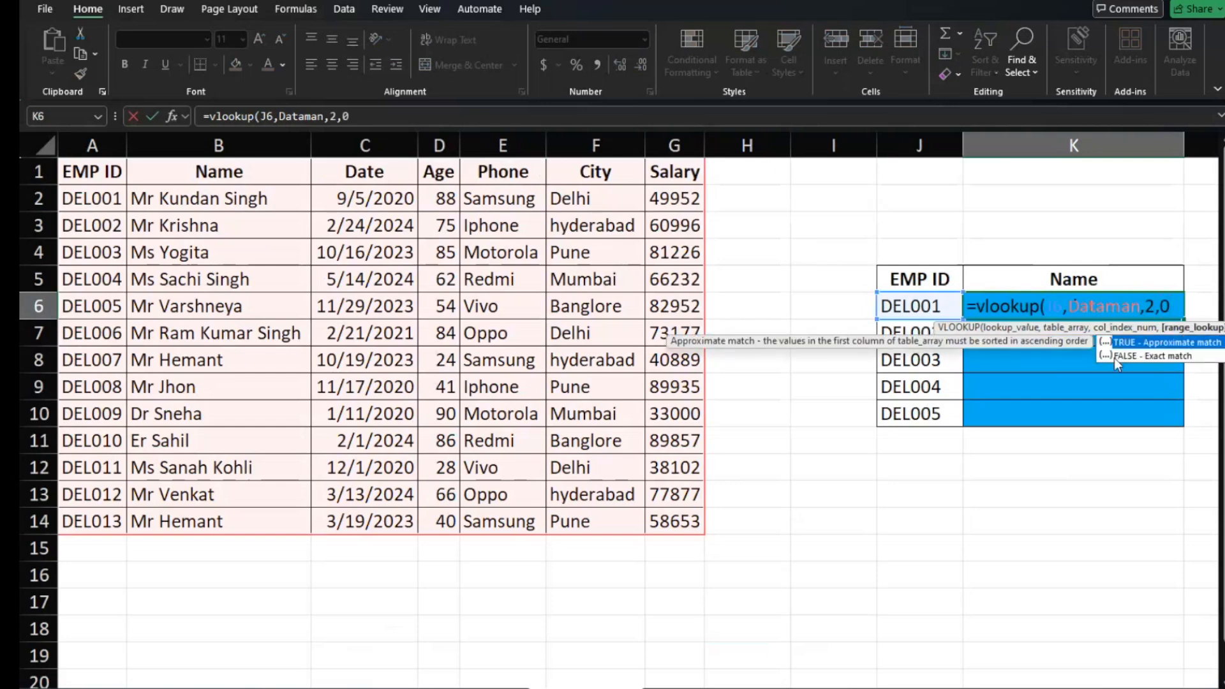
type(")")
key("Return")
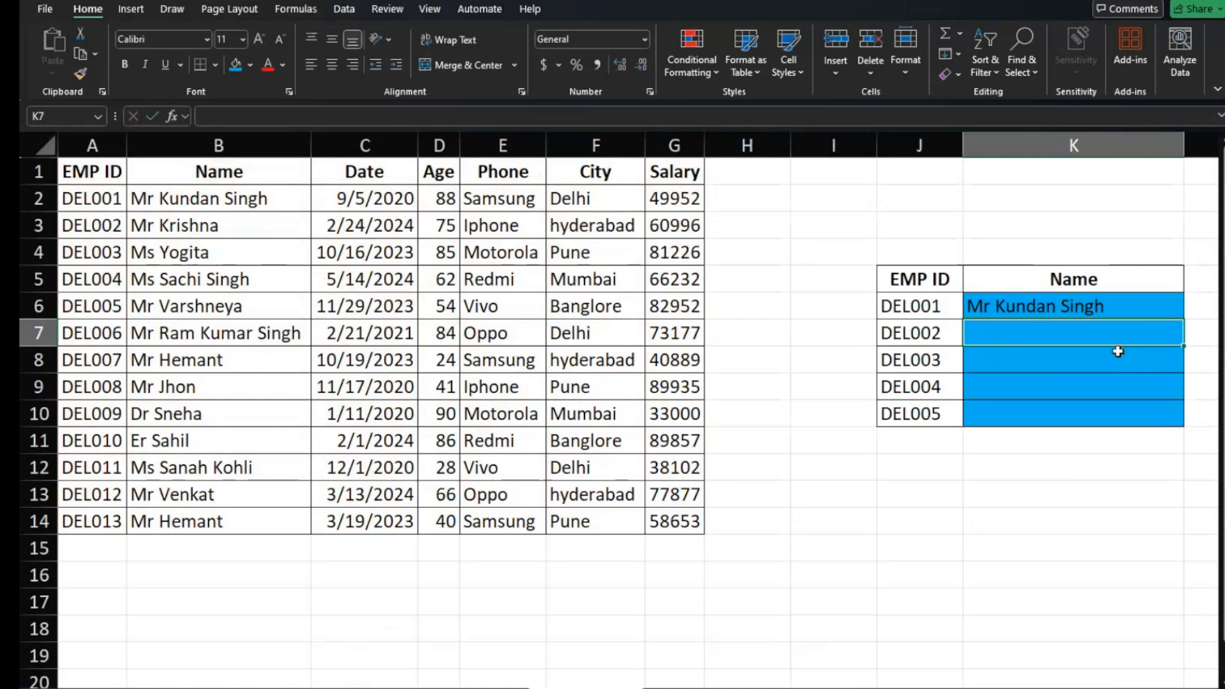
Fill the K6 formula down through K10 and autofit the width of column K
left_click(1167, 306)
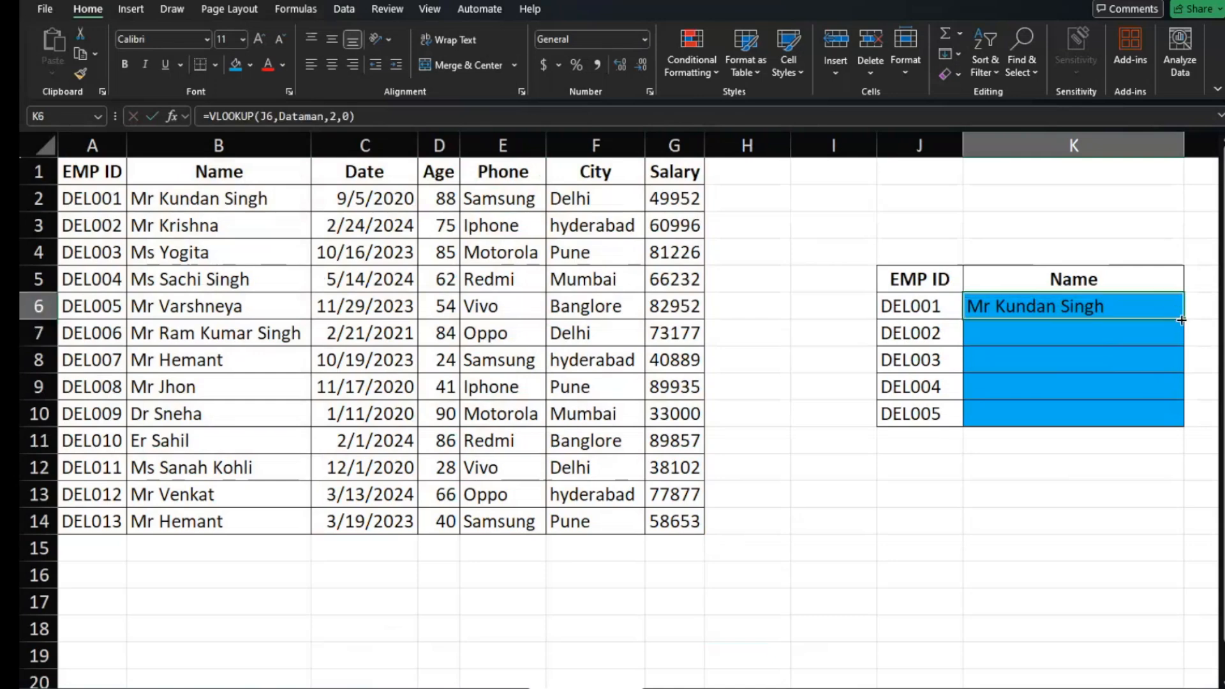
double_click(1180, 320)
left_click_drag(1179, 152, 1180, 152)
double_click(1179, 152)
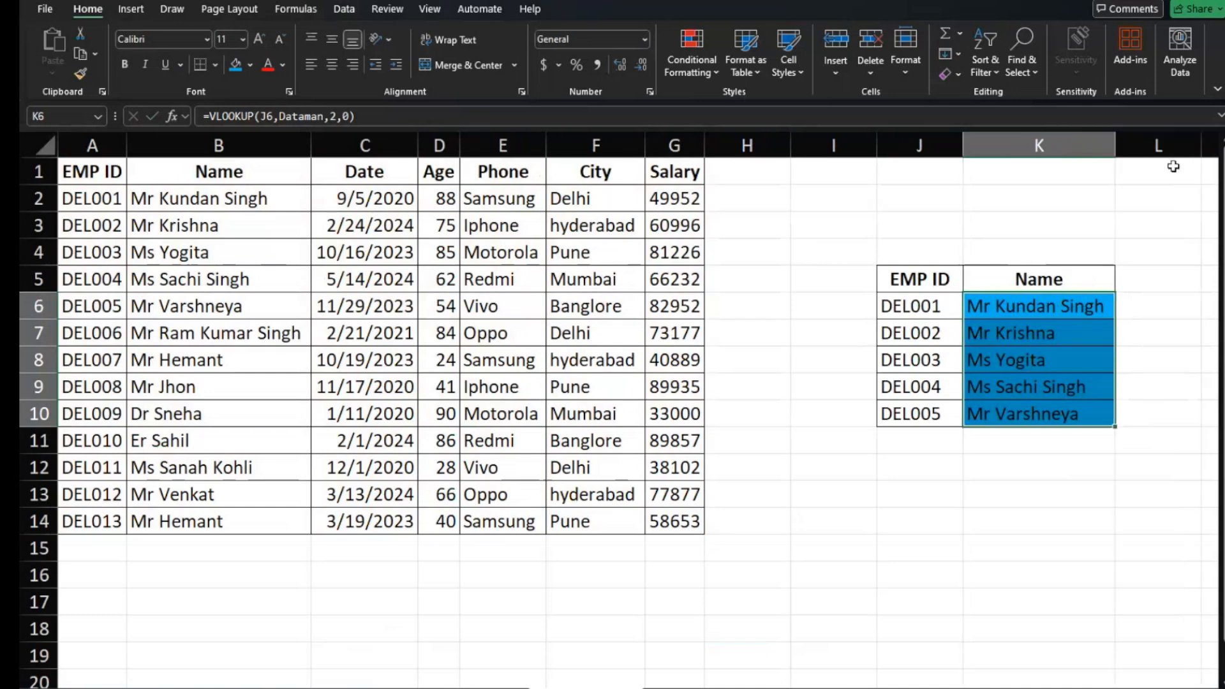
left_click(1183, 304)
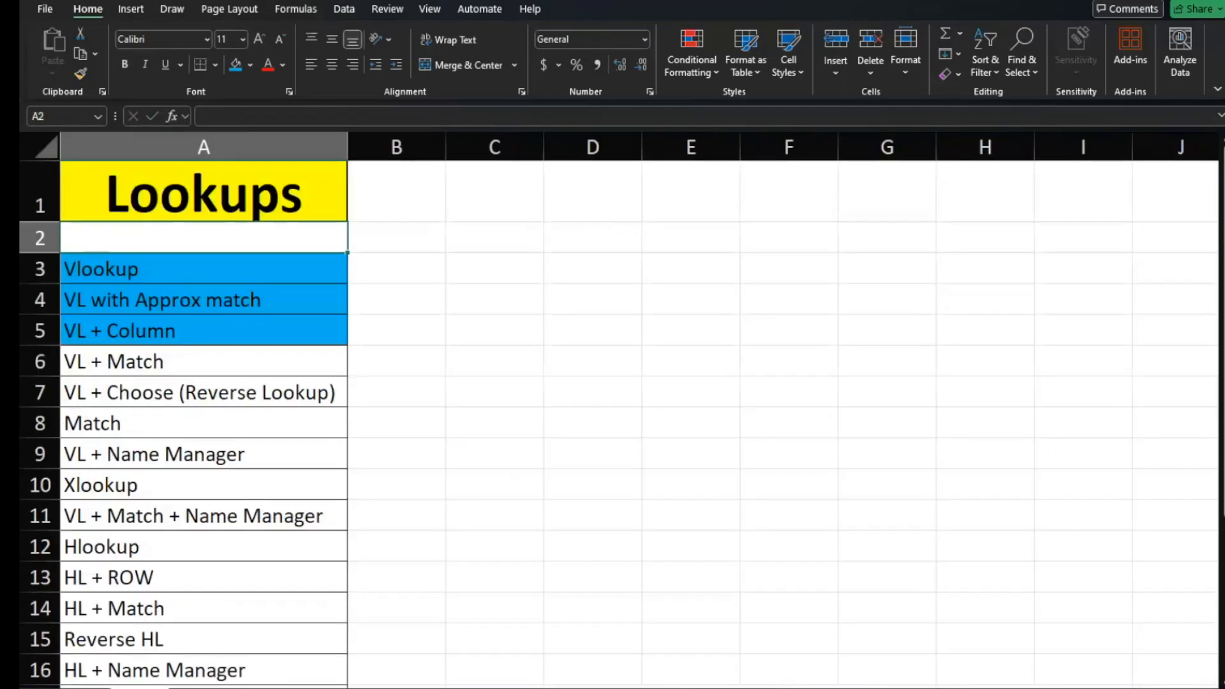
On the Lookups topic sheet, shade the topics from Vlookup to Xlookup (A3:A10) with the blue fill
left_click_drag(266, 273, 251, 476)
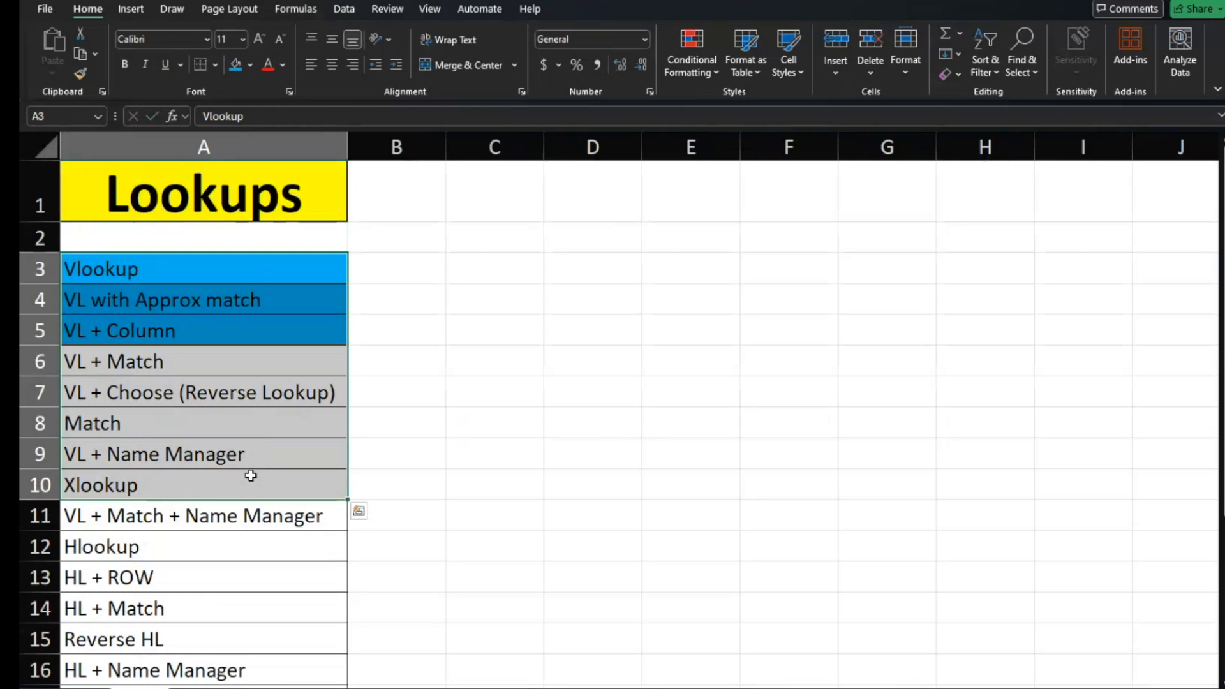
left_click(236, 64)
left_click(424, 388)
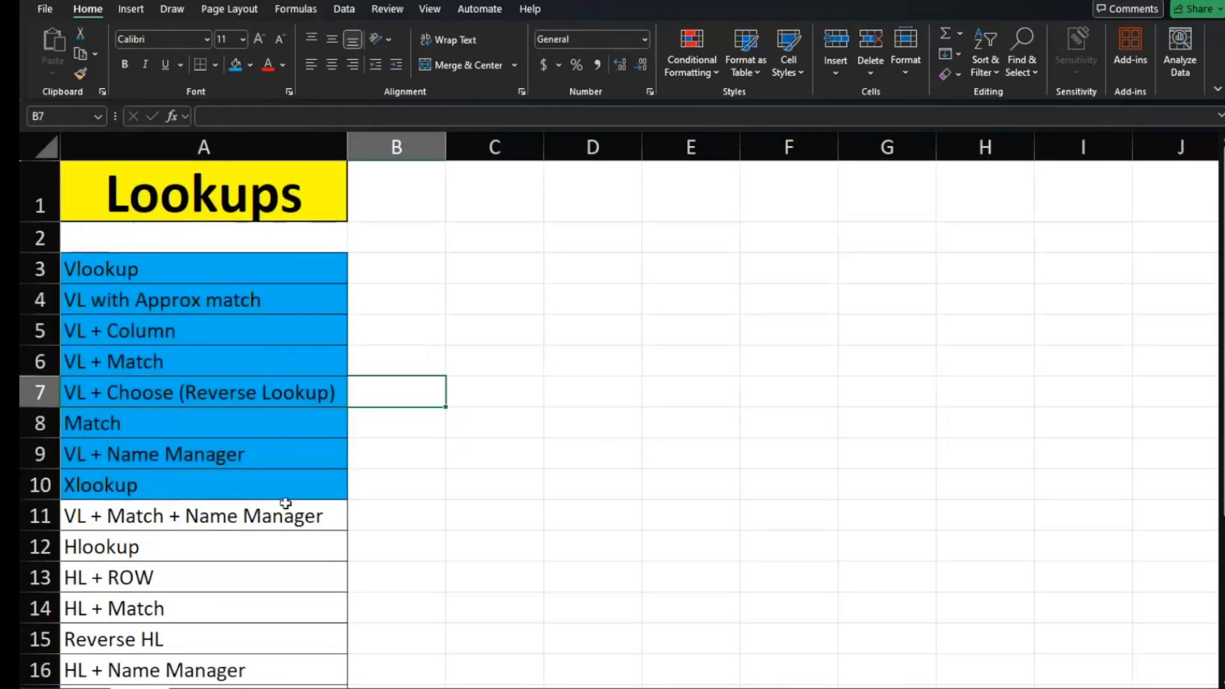
scroll(282, 507, "down", 1)
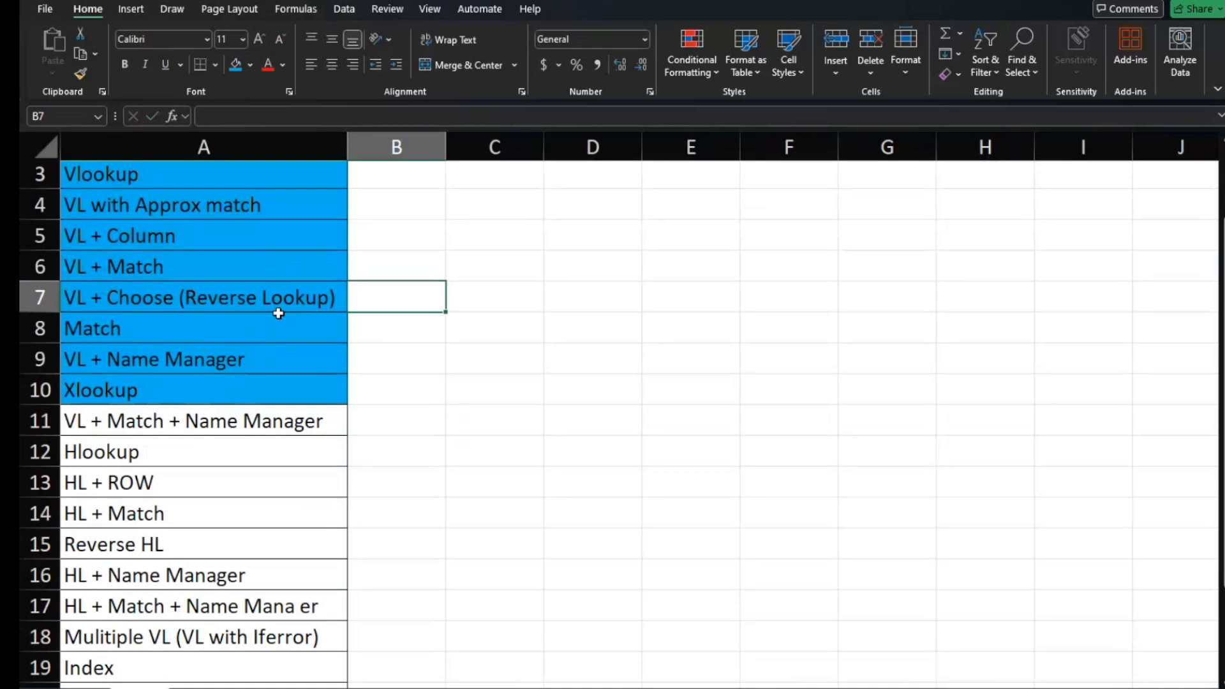
left_click(244, 427)
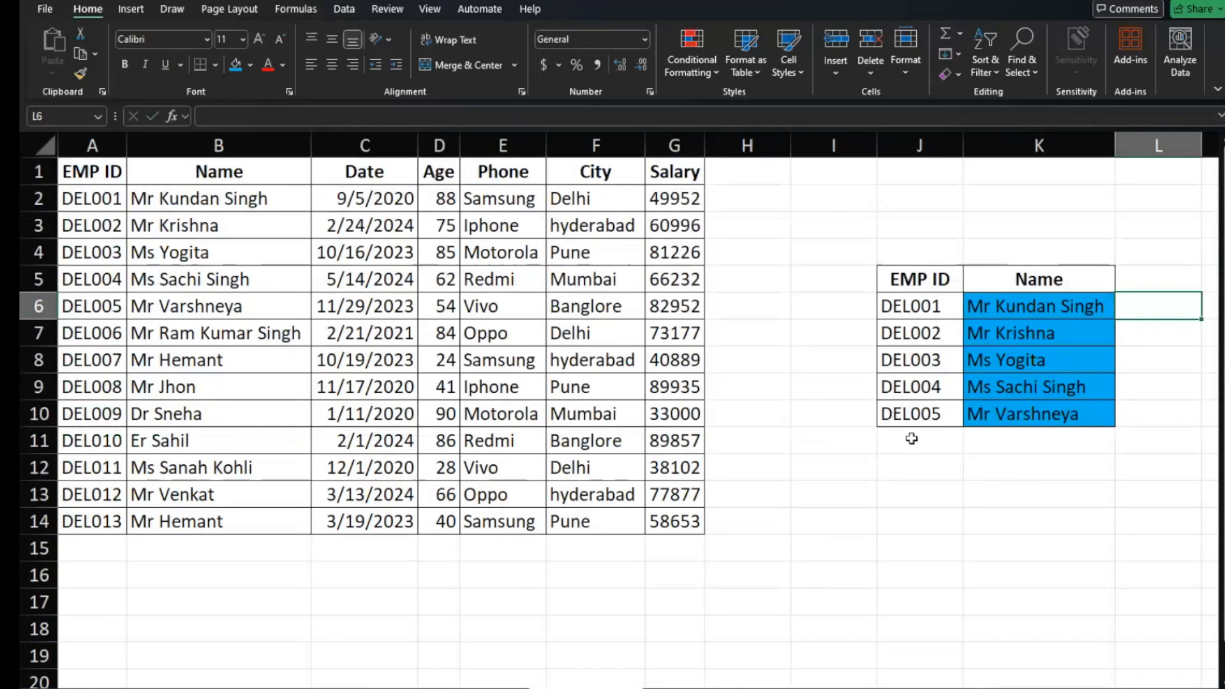
Copy the sheet noted "Incase of same column/row name but different order" to the end of the workbook and rename the copy
left_click(1047, 307)
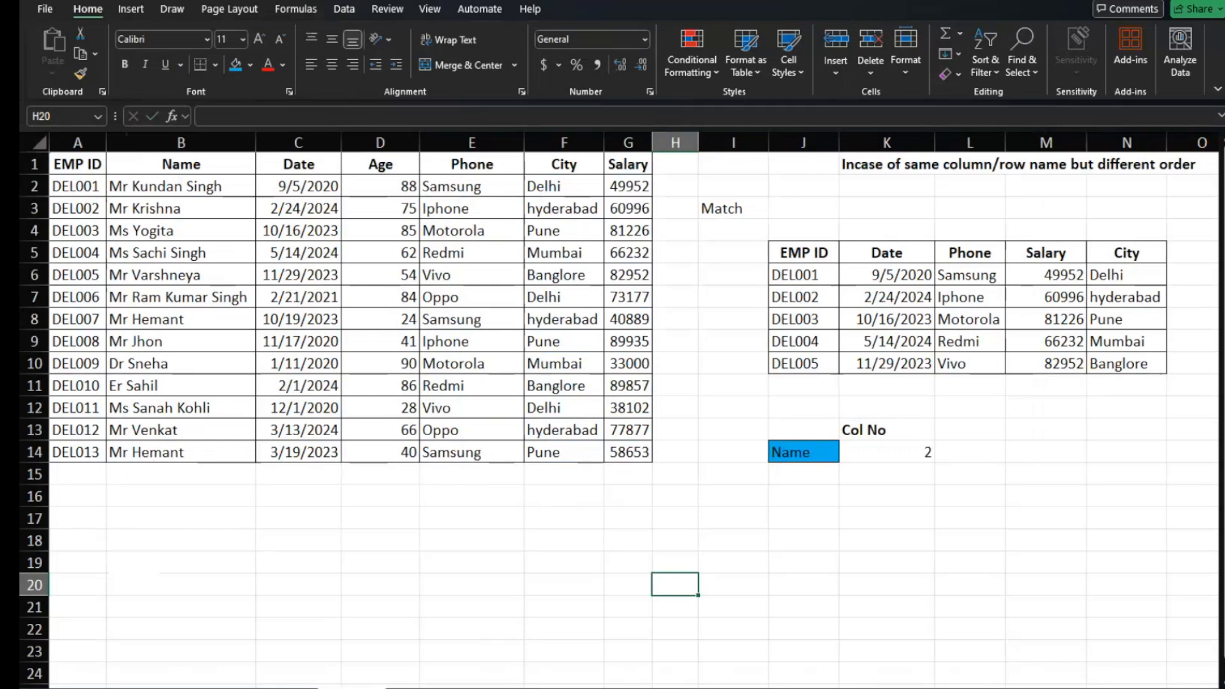
right_click(362, 687)
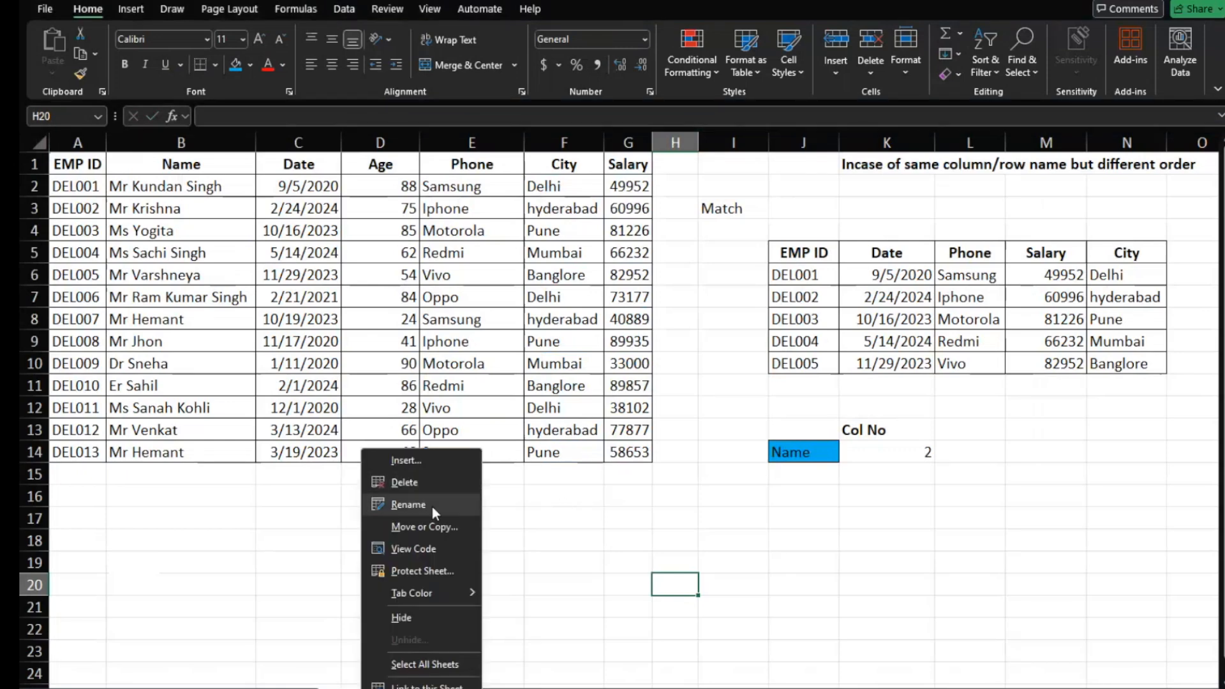
left_click(428, 533)
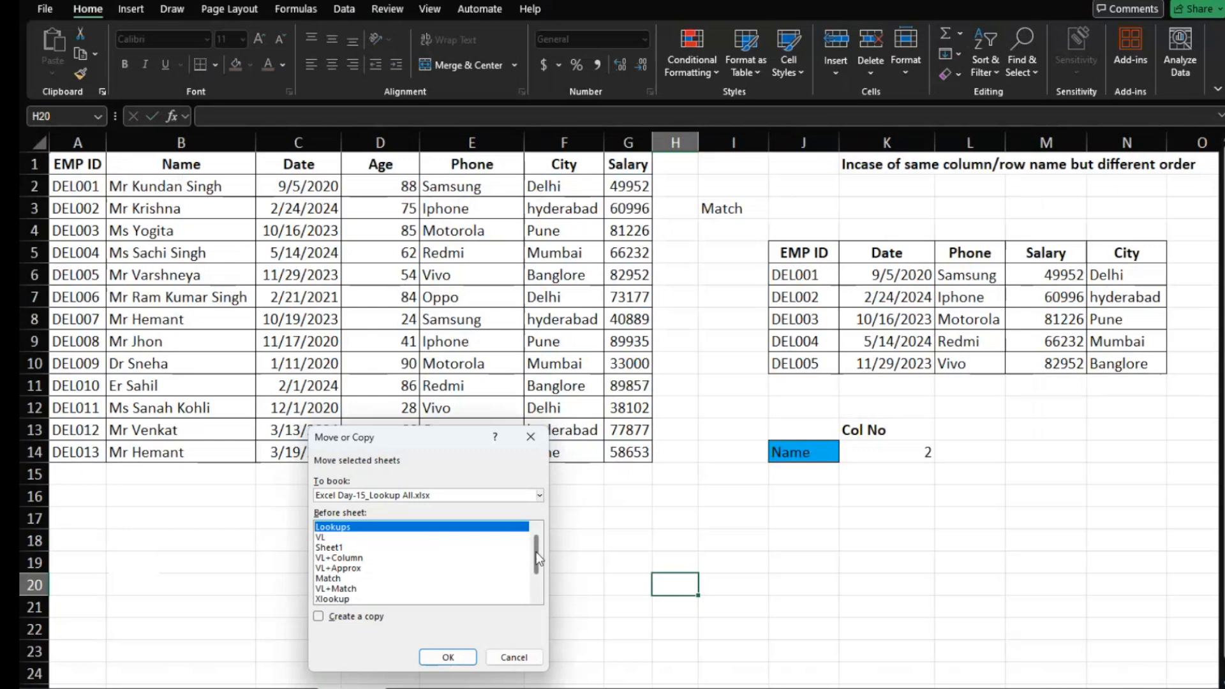
left_click_drag(536, 553, 537, 582)
left_click(353, 599)
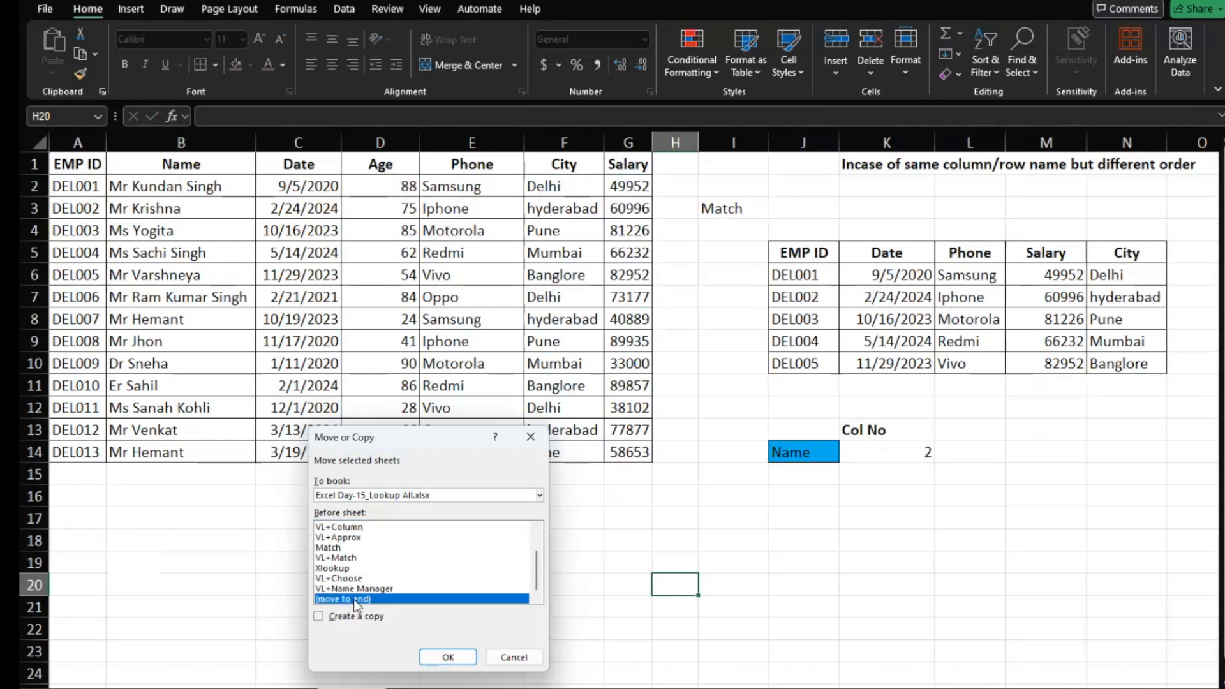
left_click(319, 617)
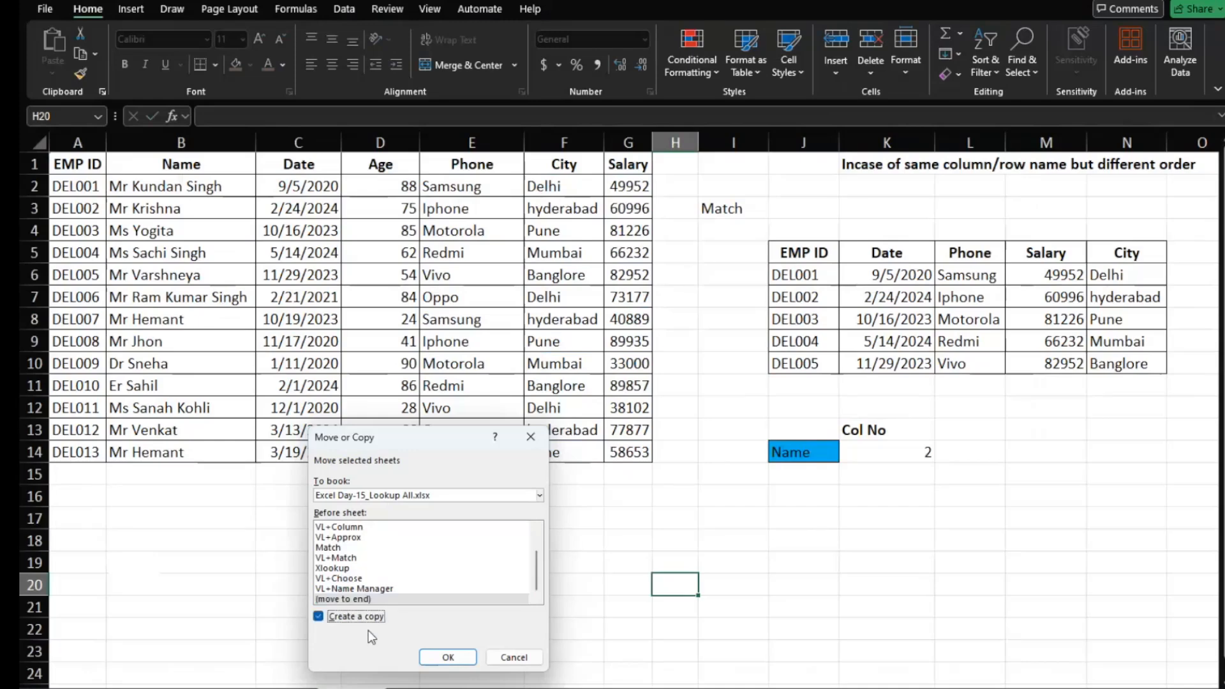
left_click(449, 657)
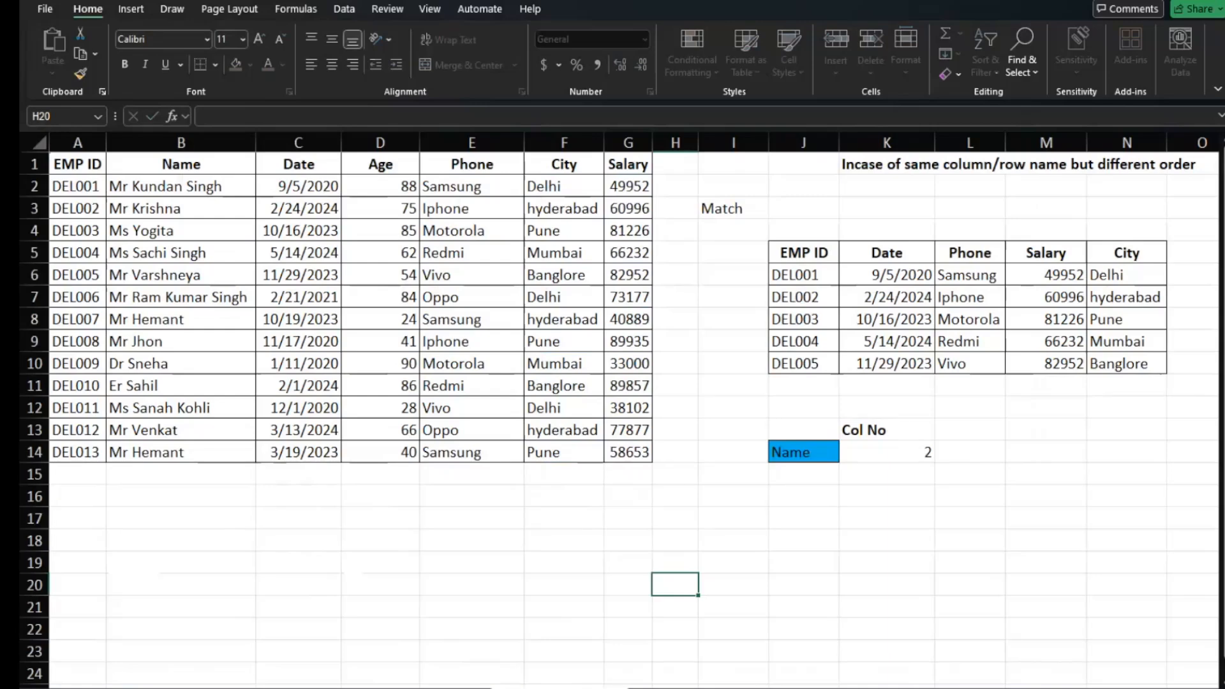
key("Return")
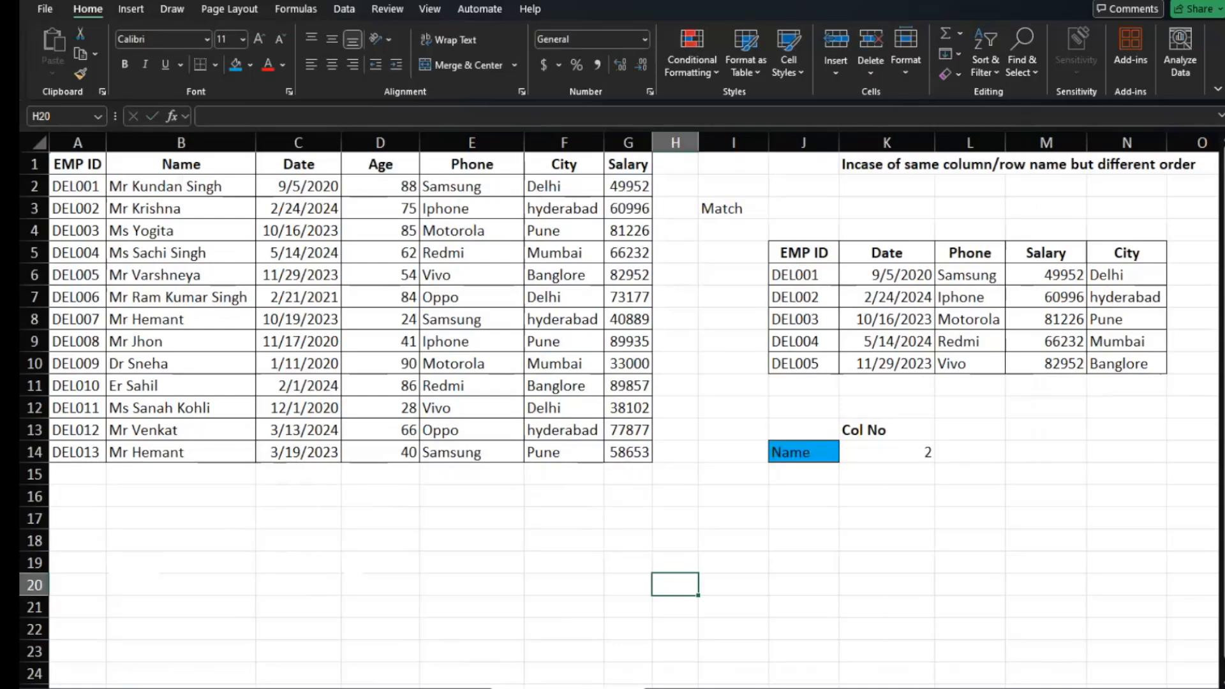
Review the VLOOKUP and MATCH formula in K6 and name the employee table A1:G14 Database
left_click(896, 272)
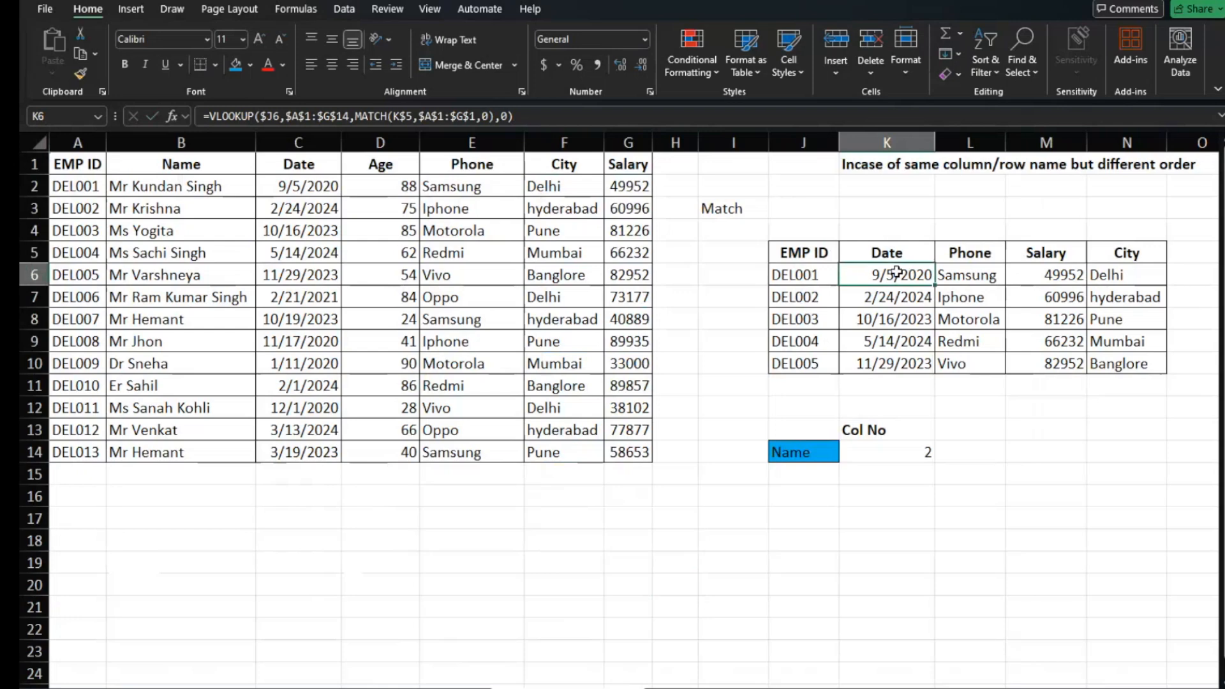
double_click(897, 273)
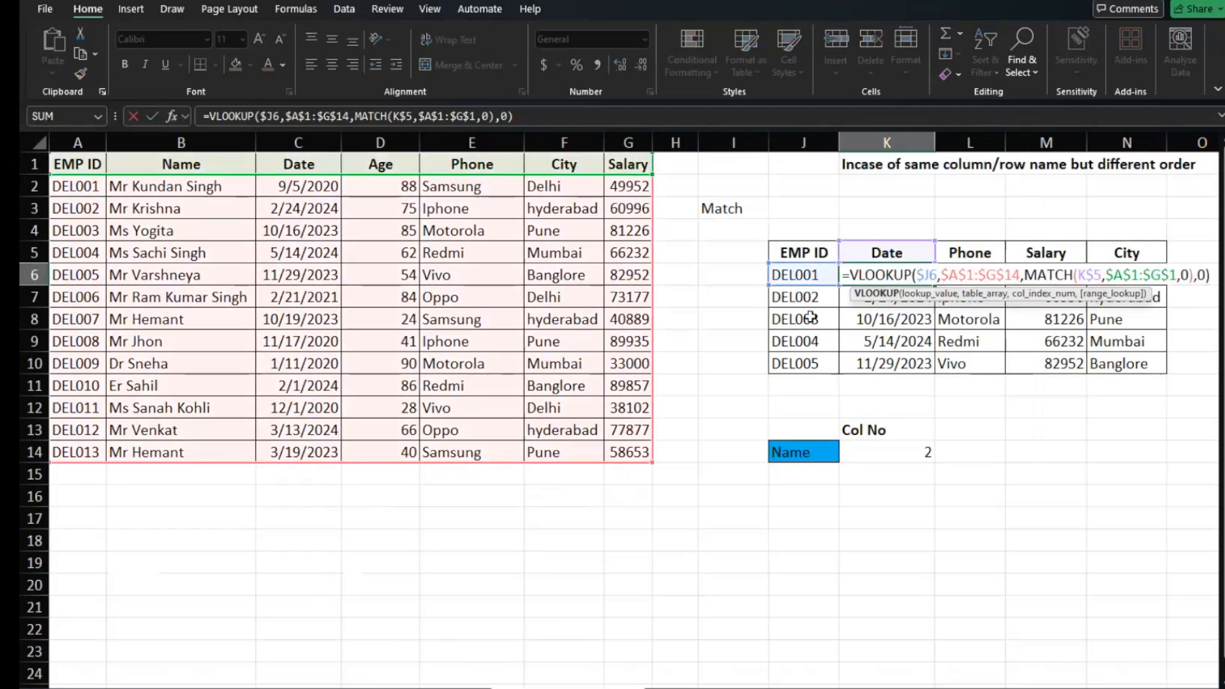
key("Escape")
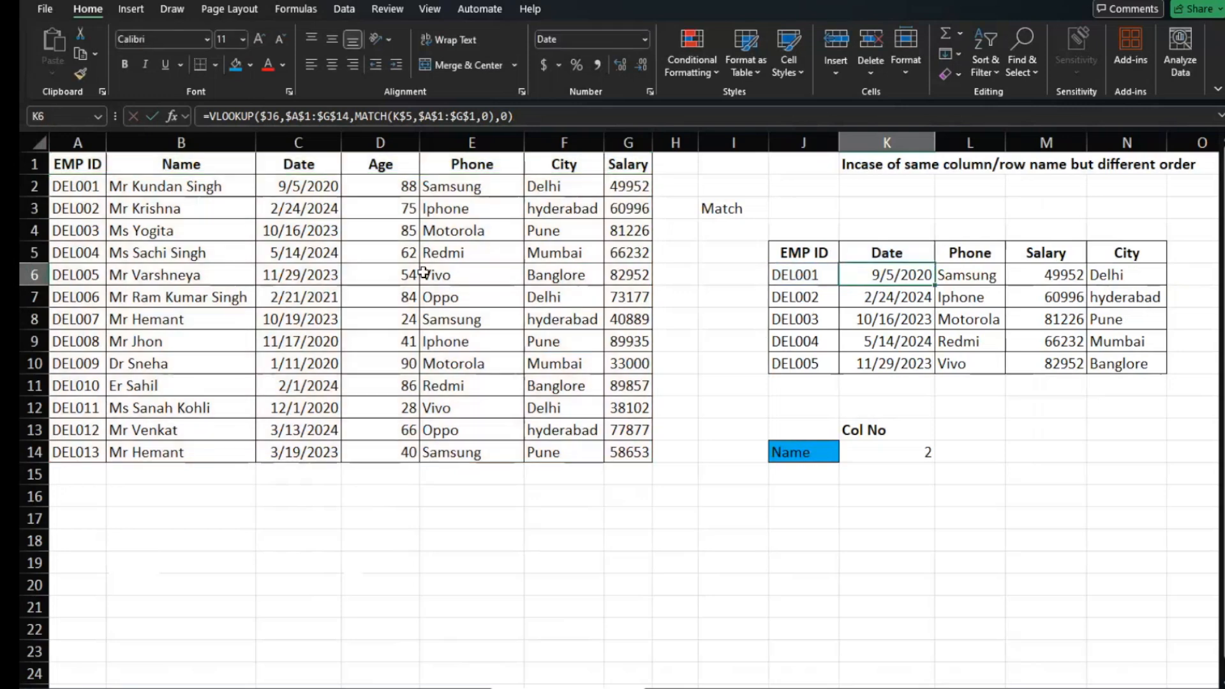
left_click(402, 261)
key("ctrl+Down")
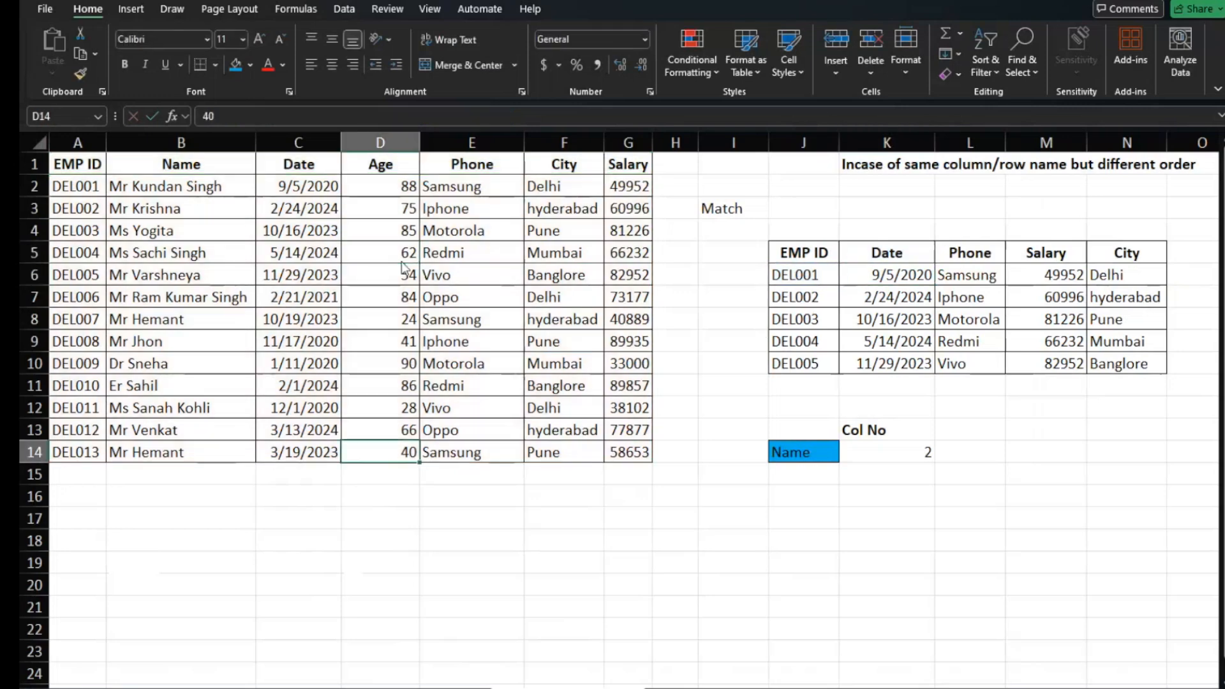
key("ctrl+a")
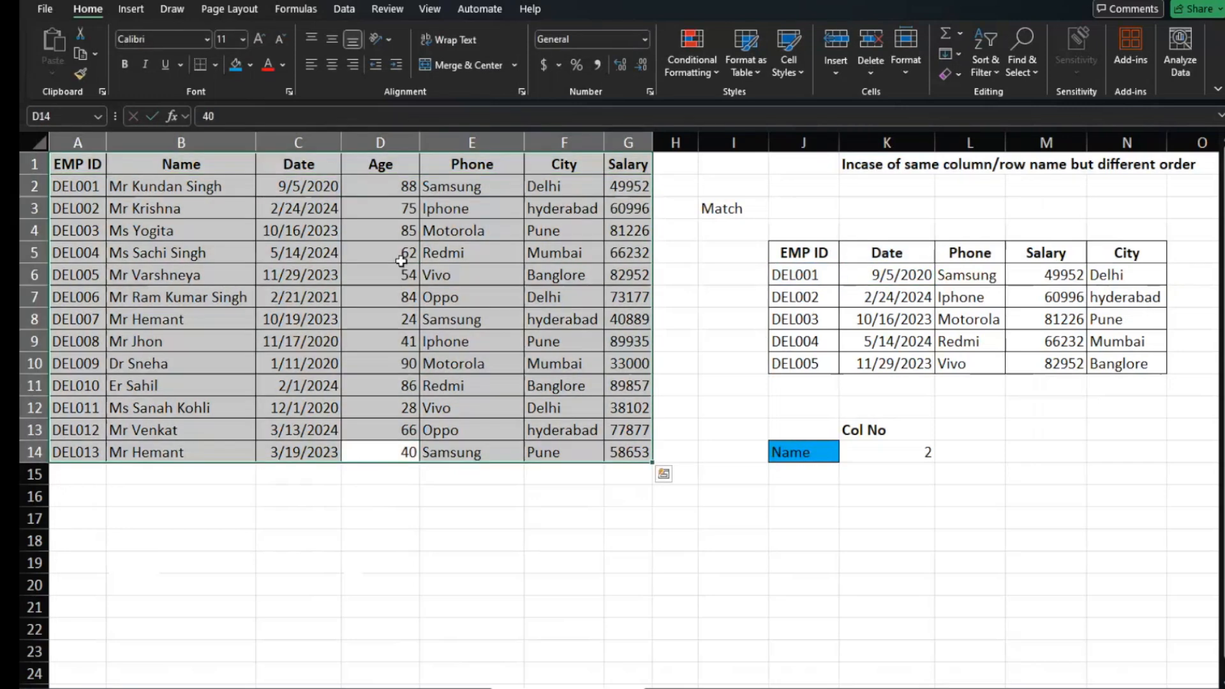
left_click(75, 111)
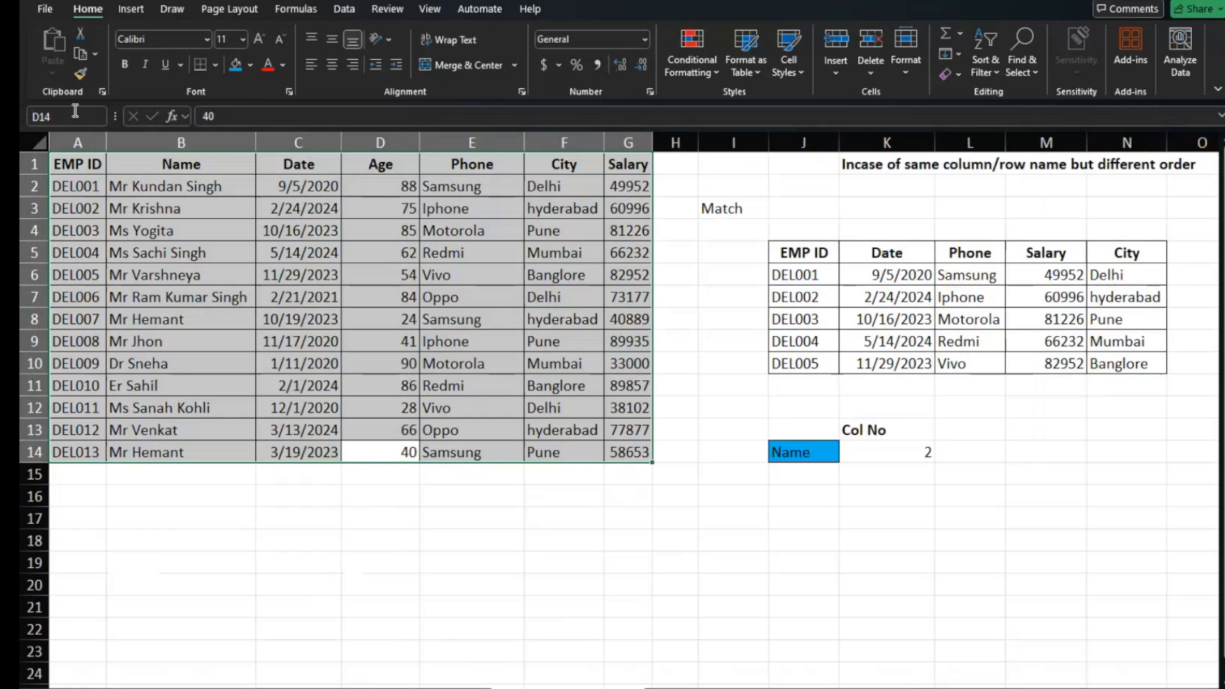
type("Database")
key("Return")
Replace the $A$1:$G$14 table array in the K6 VLOOKUP formula with the named range Datababu
double_click(869, 275)
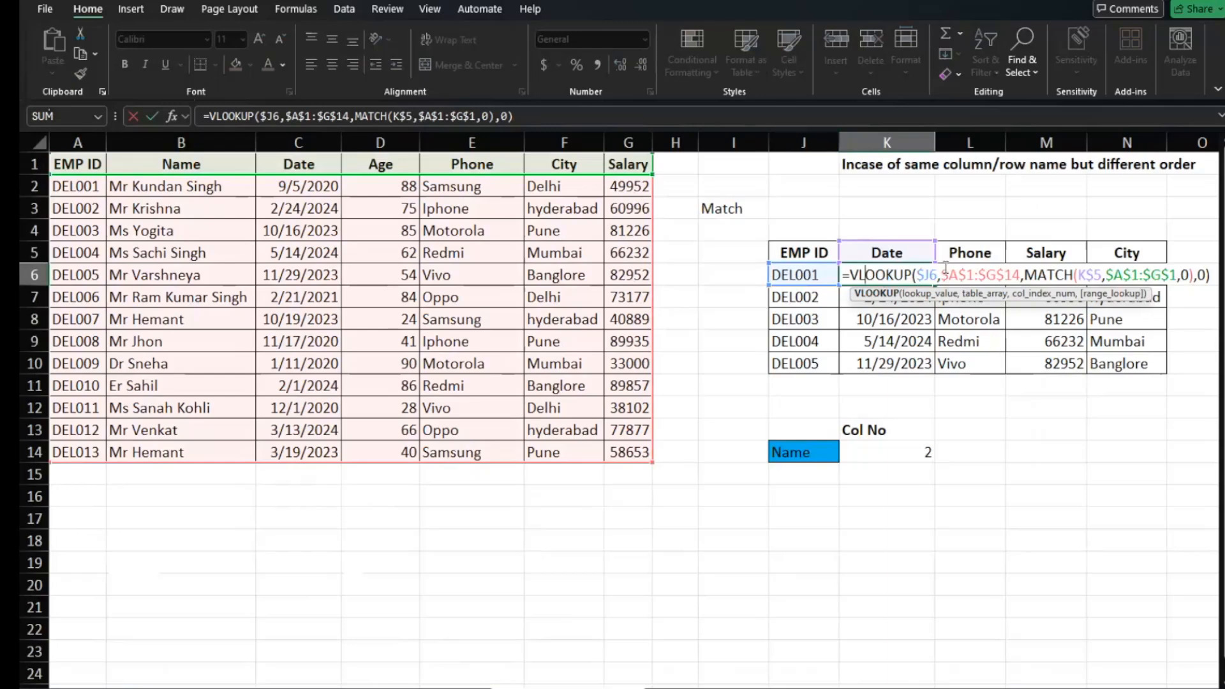
left_click_drag(940, 274, 1014, 275)
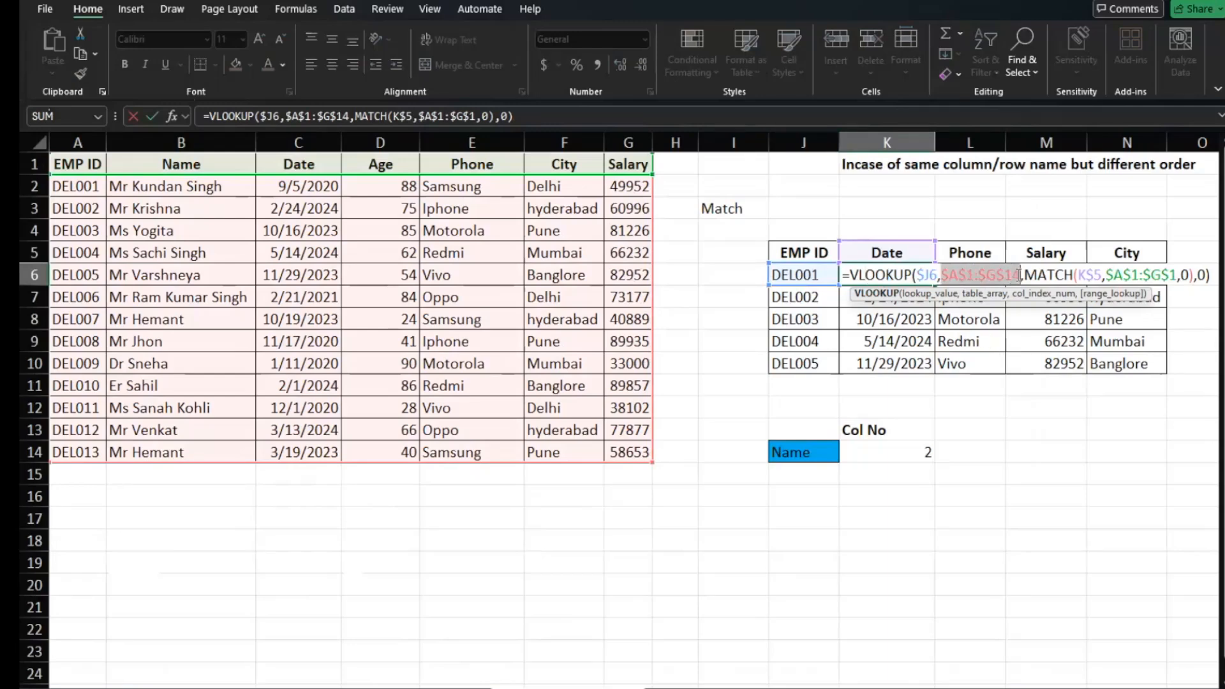
key("Delete")
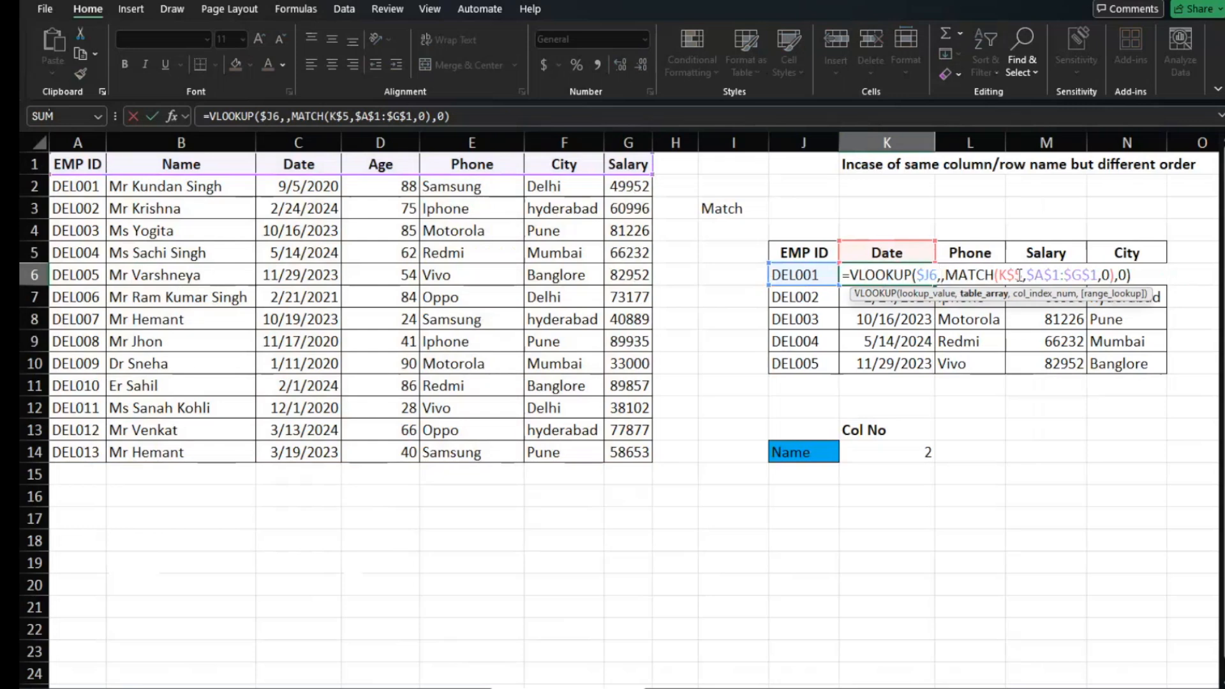
type("data")
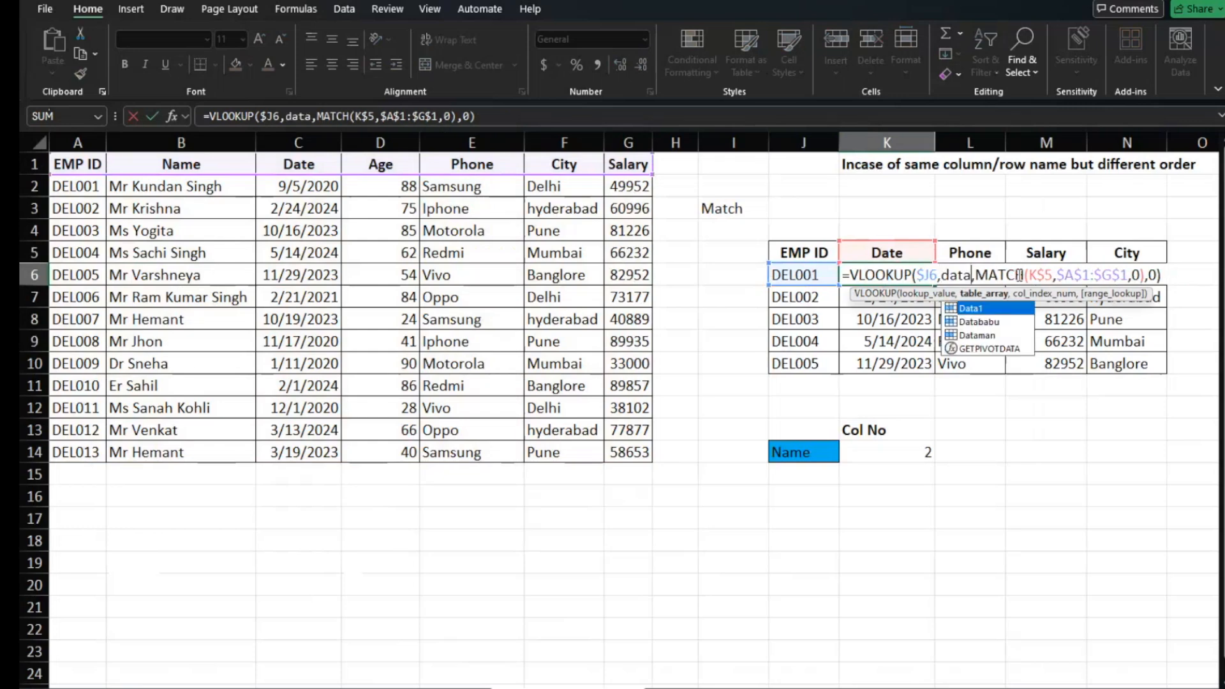
left_click(998, 323)
double_click(999, 322)
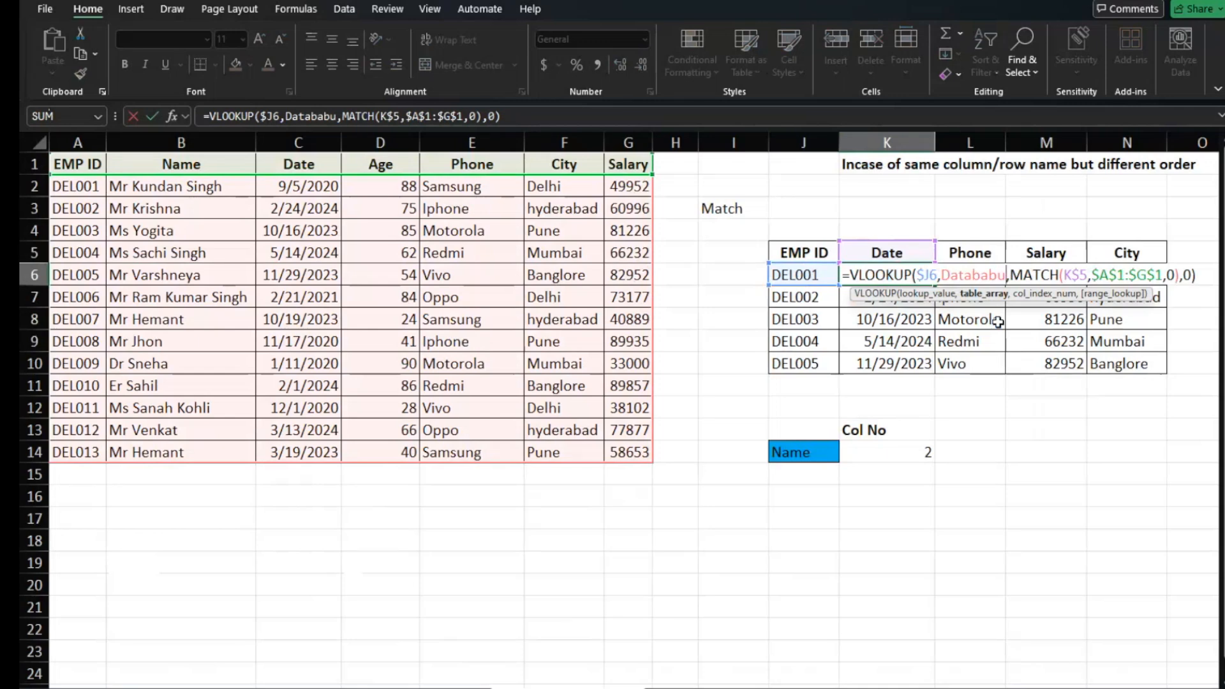
key("Return")
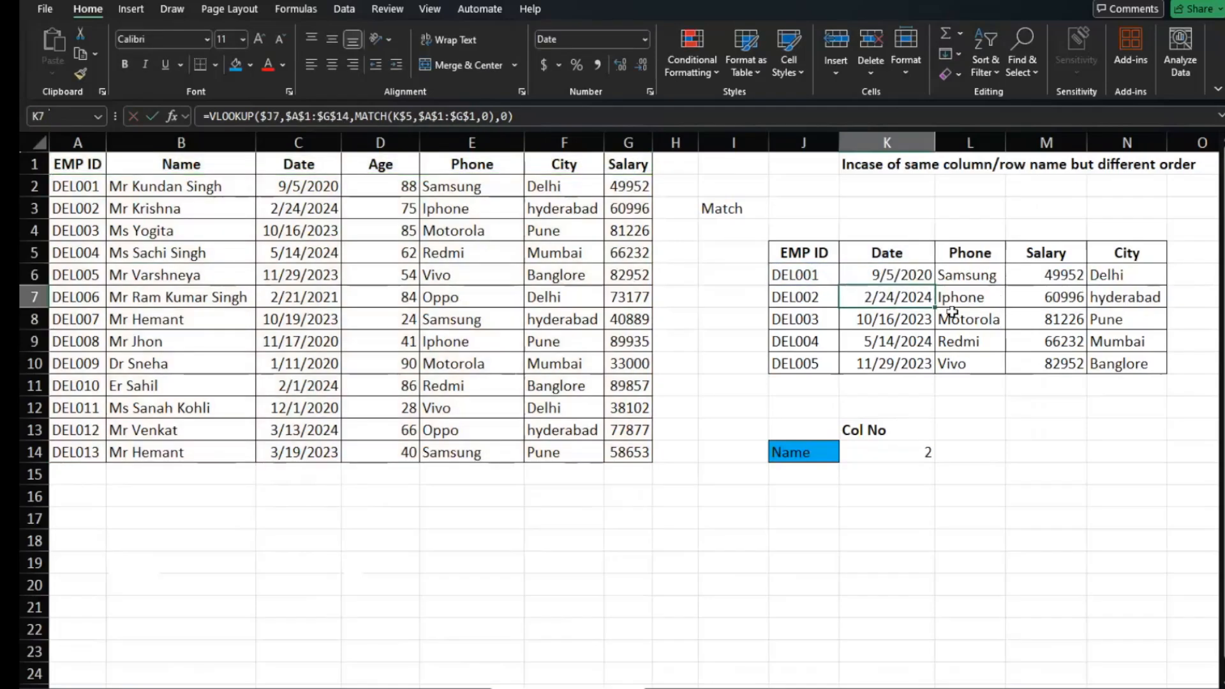
Review the K6 formula and name the employee table's header row A1:G1 COLNAME
double_click(902, 278)
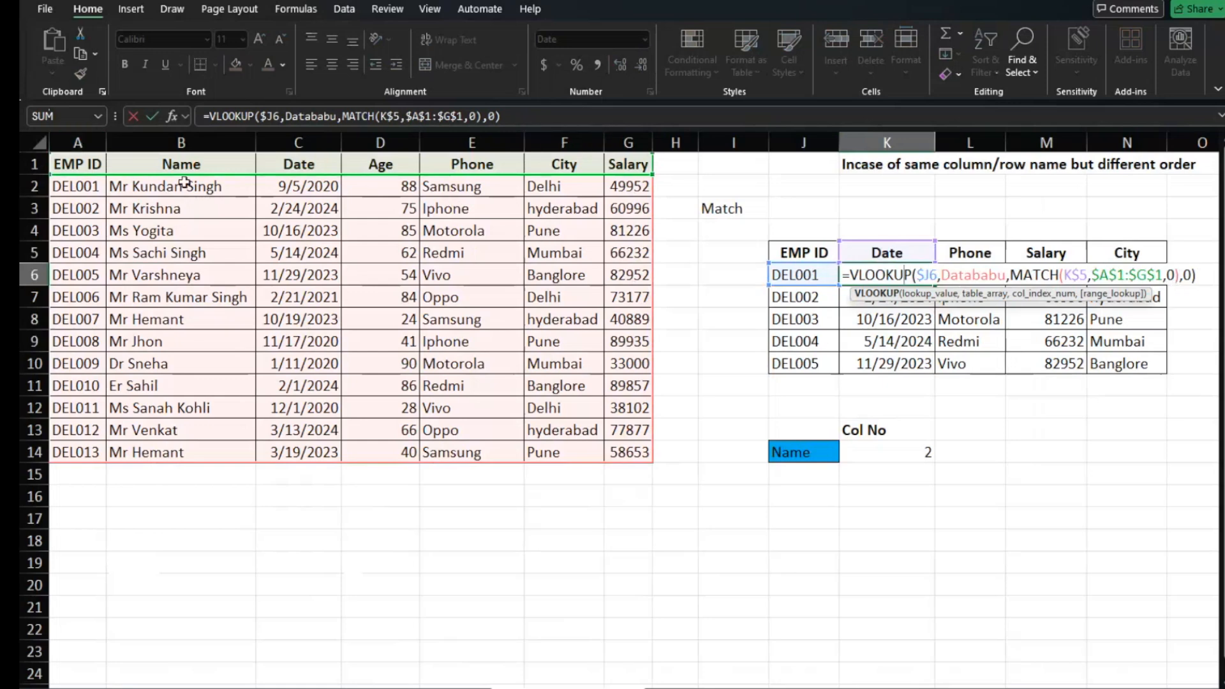
key("Escape")
left_click(90, 163)
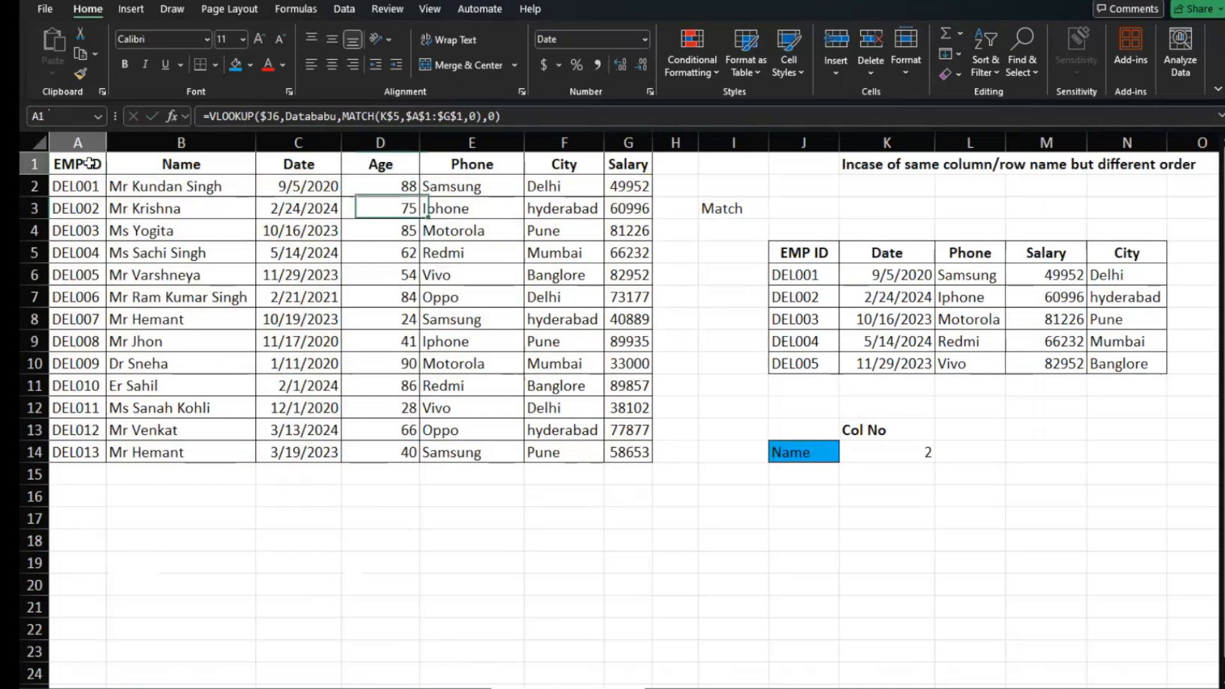
key("ctrl+shift+Right")
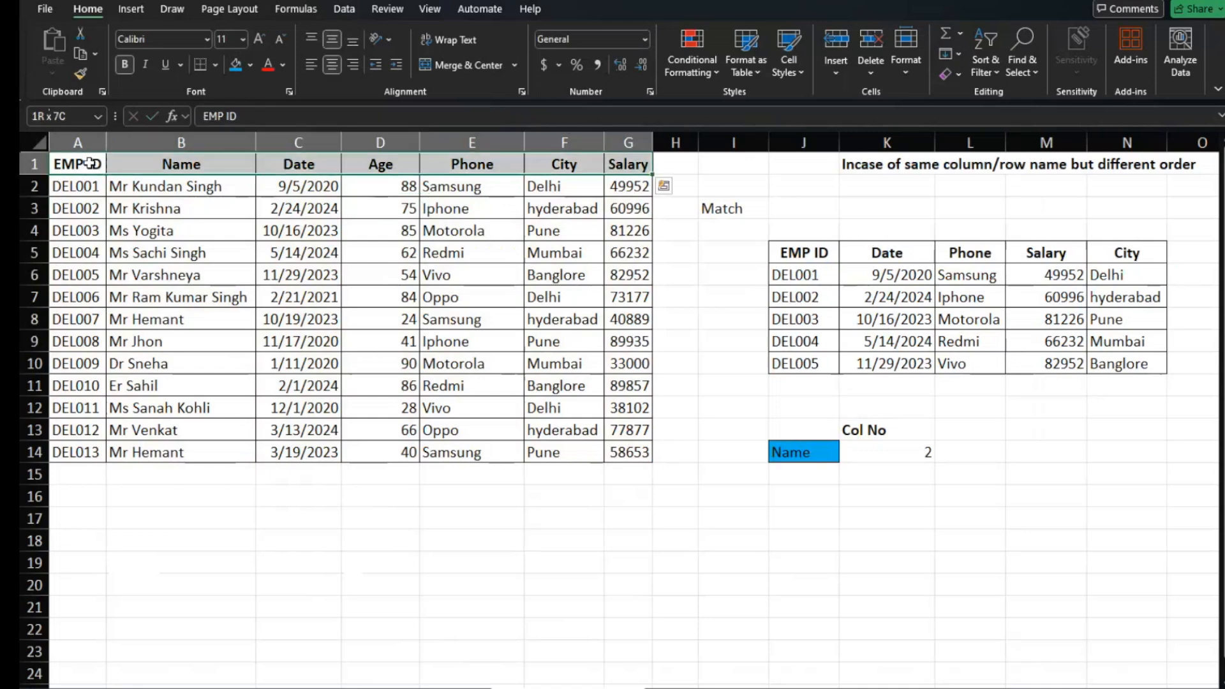
left_click(67, 116)
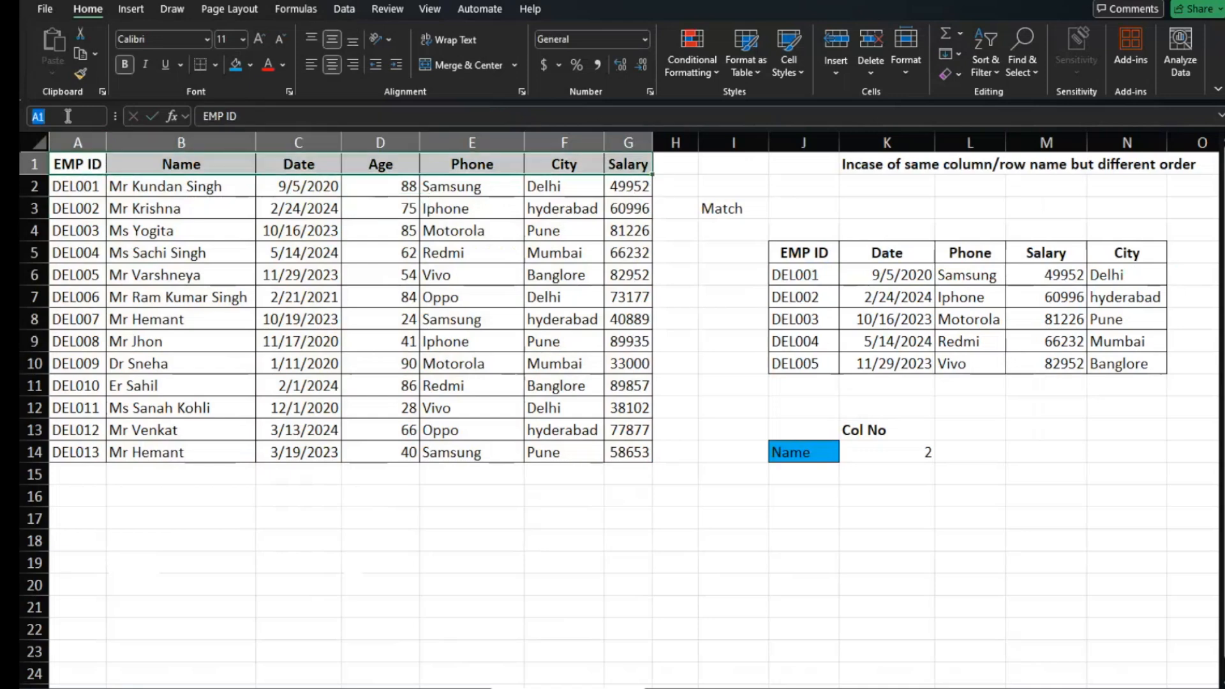
type("COLNAME")
key("Return")
left_click(472, 231)
Try to replace the $A$1:$G$1 lookup array of MATCH in K6 with col
left_click(897, 274)
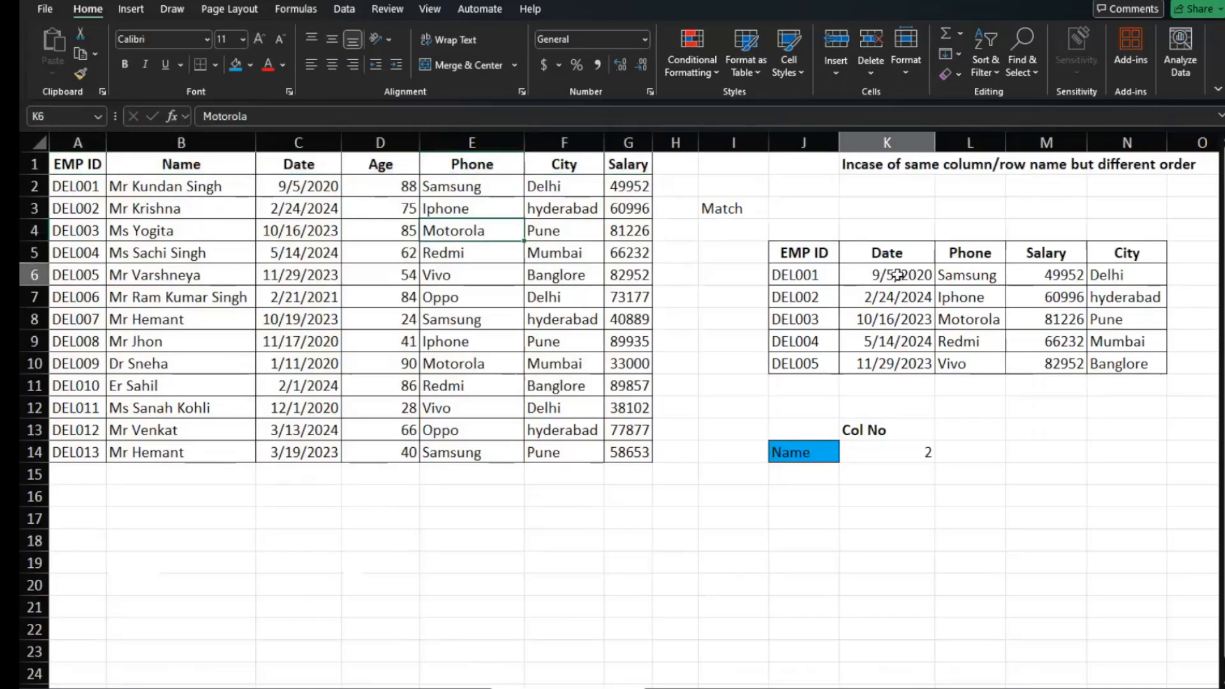
double_click(898, 274)
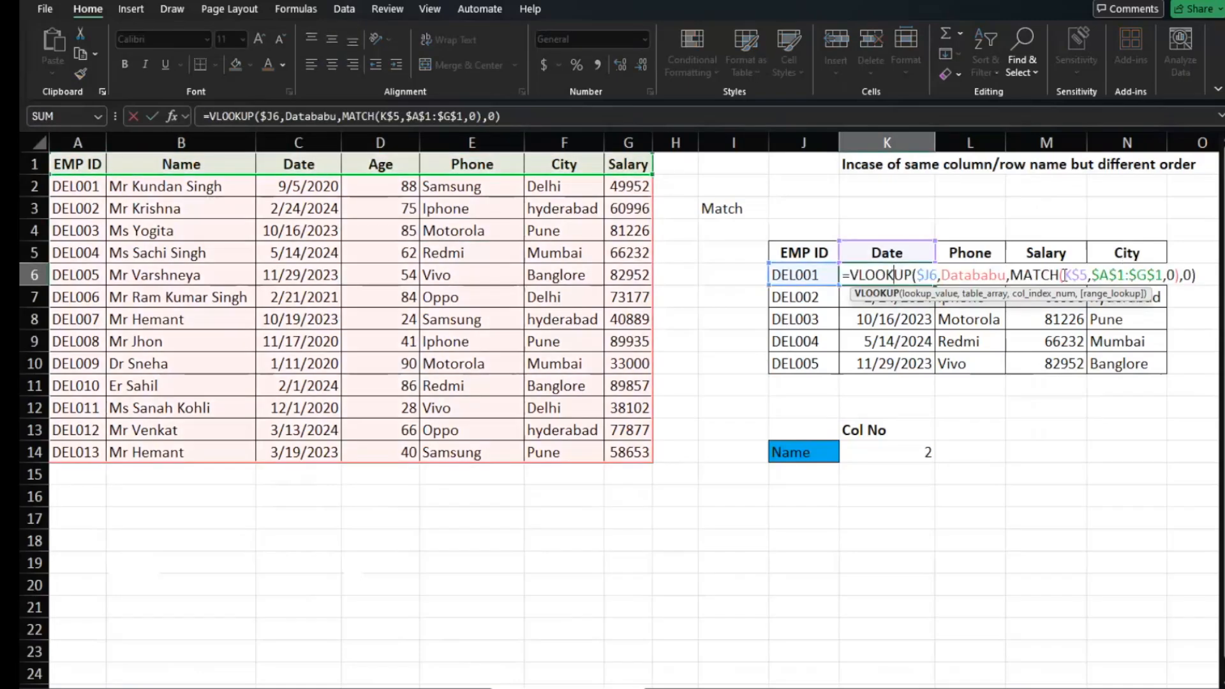
left_click_drag(1095, 275, 1162, 274)
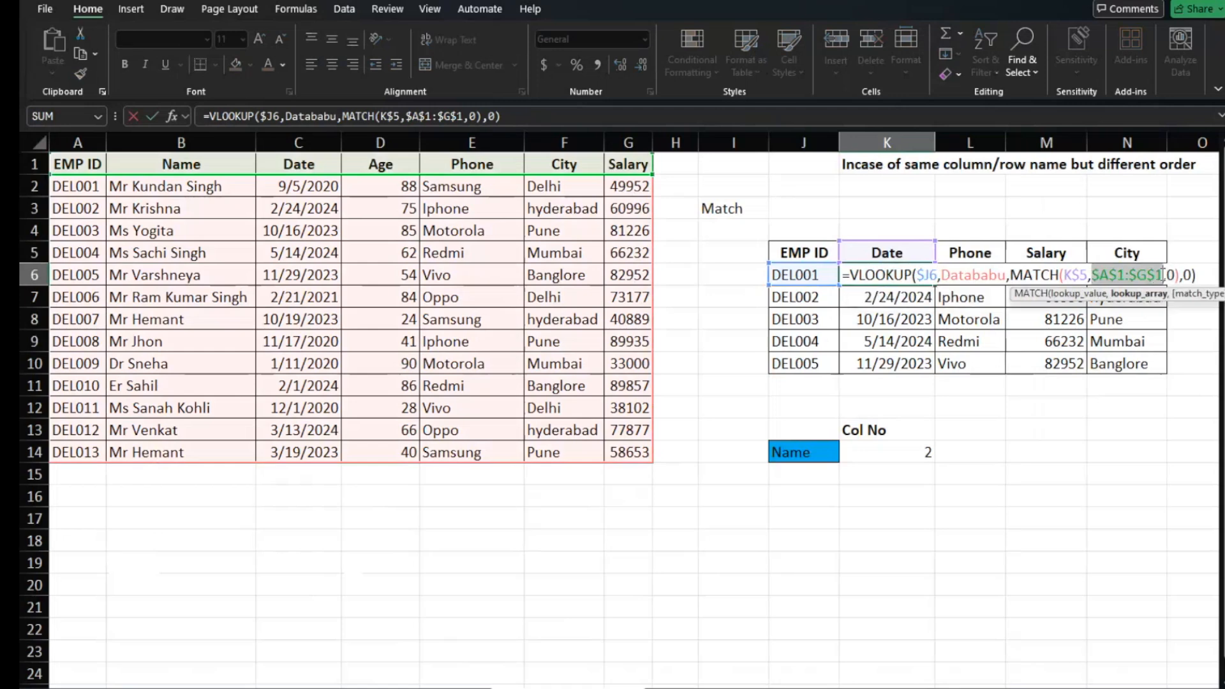
type("col")
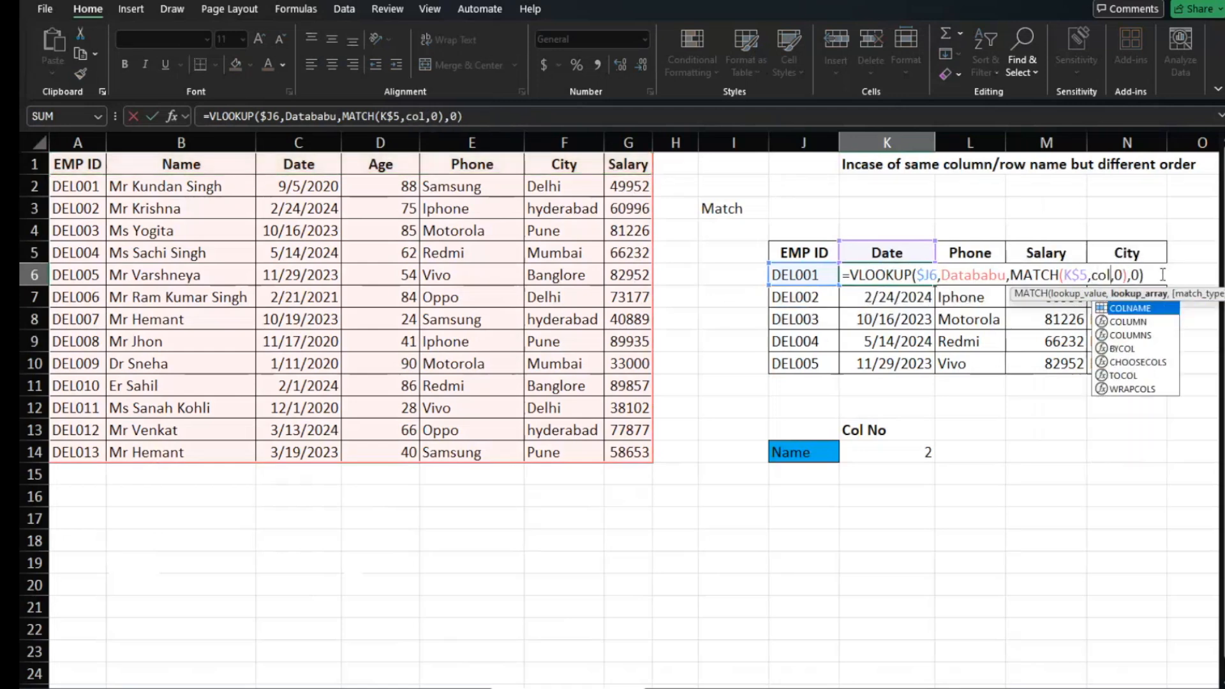
key("Return")
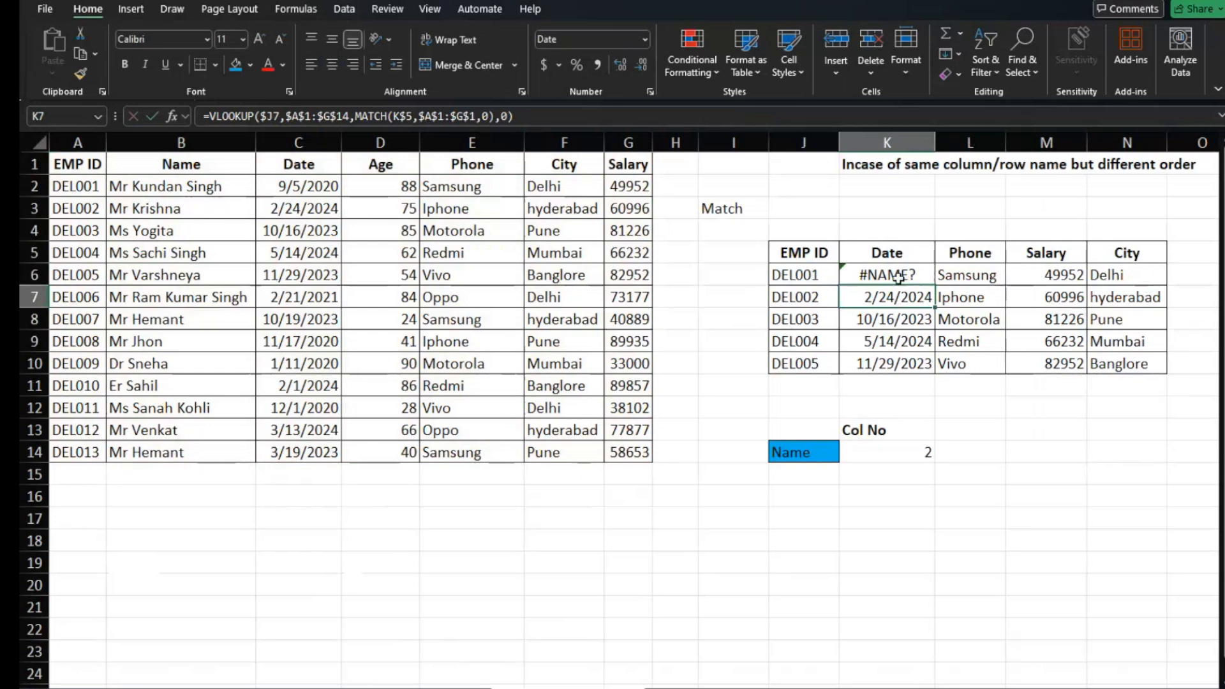
Set the lookup array of MATCH in the K6 formula to the named range COLNAME
double_click(898, 278)
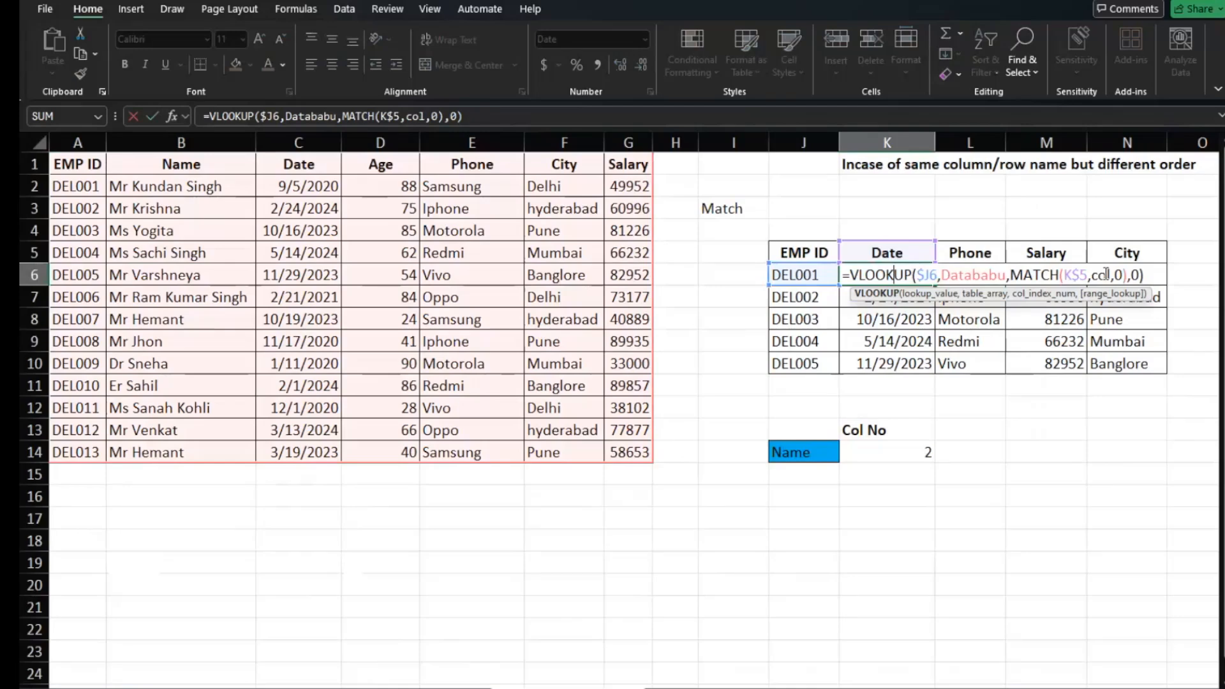
key("ctrl+Return")
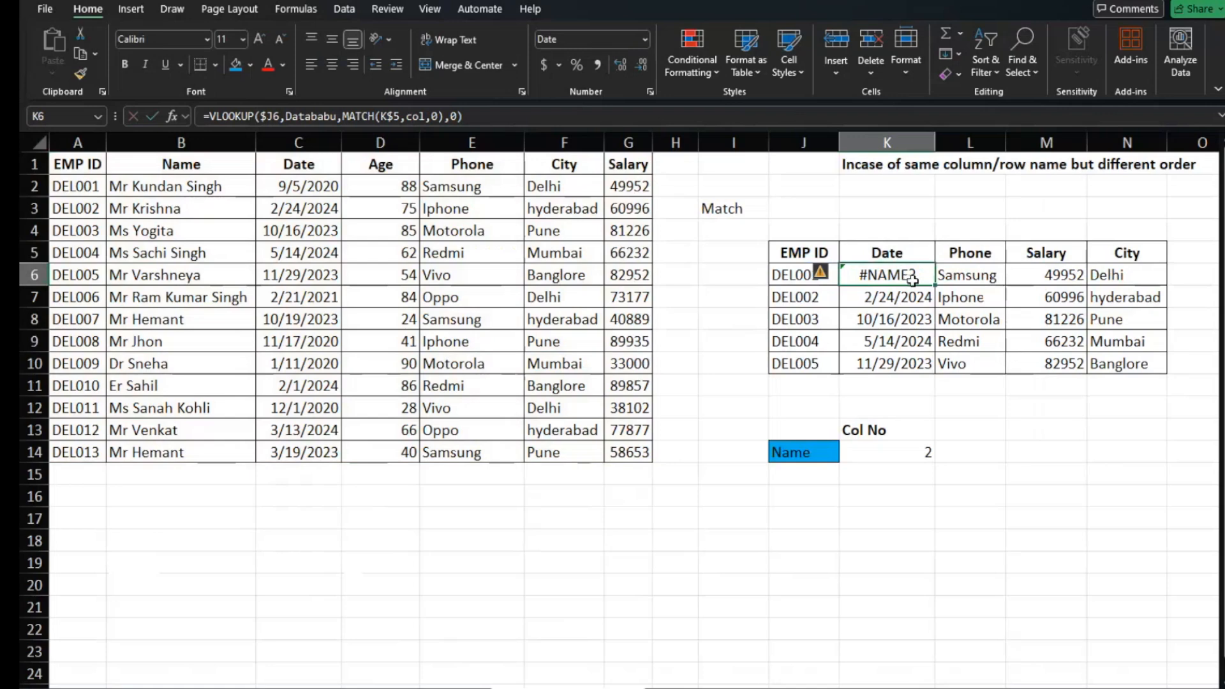
double_click(912, 281)
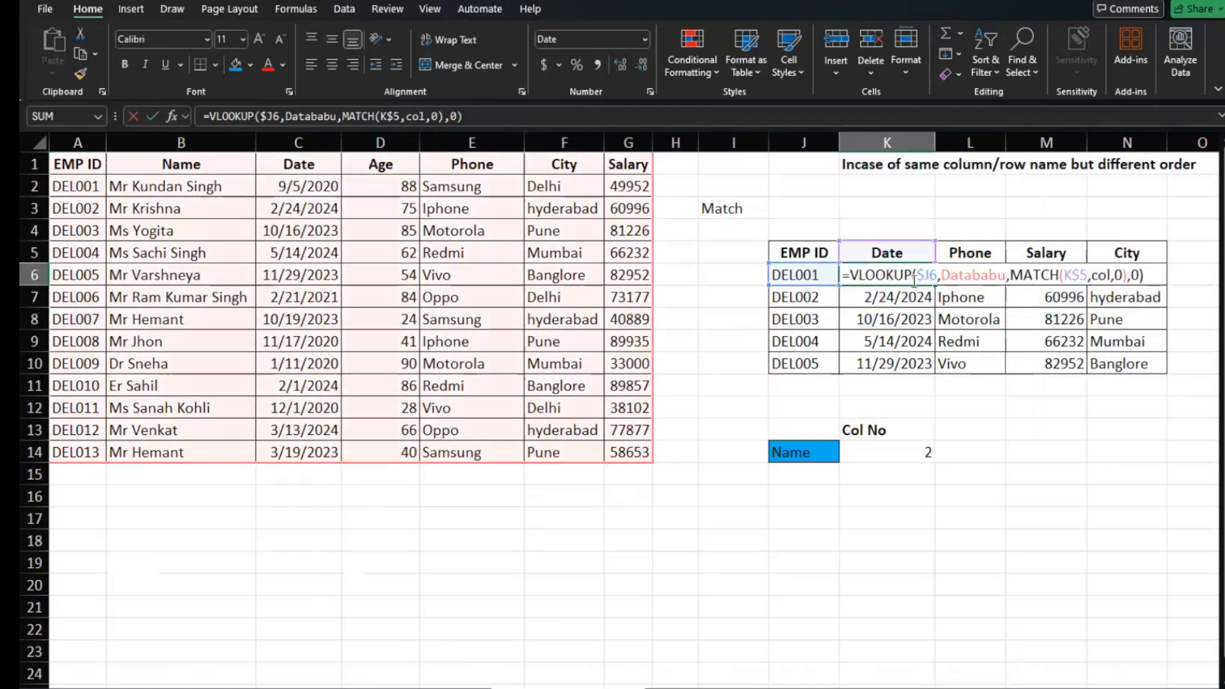
double_click(1108, 274)
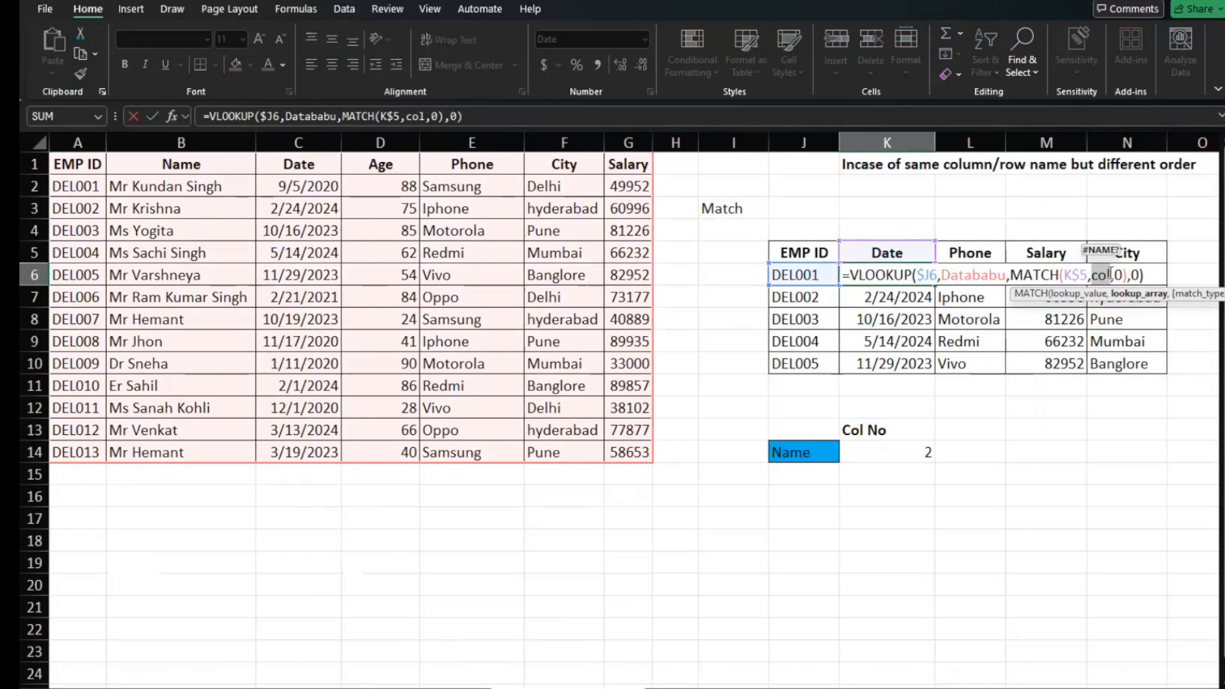
type("col")
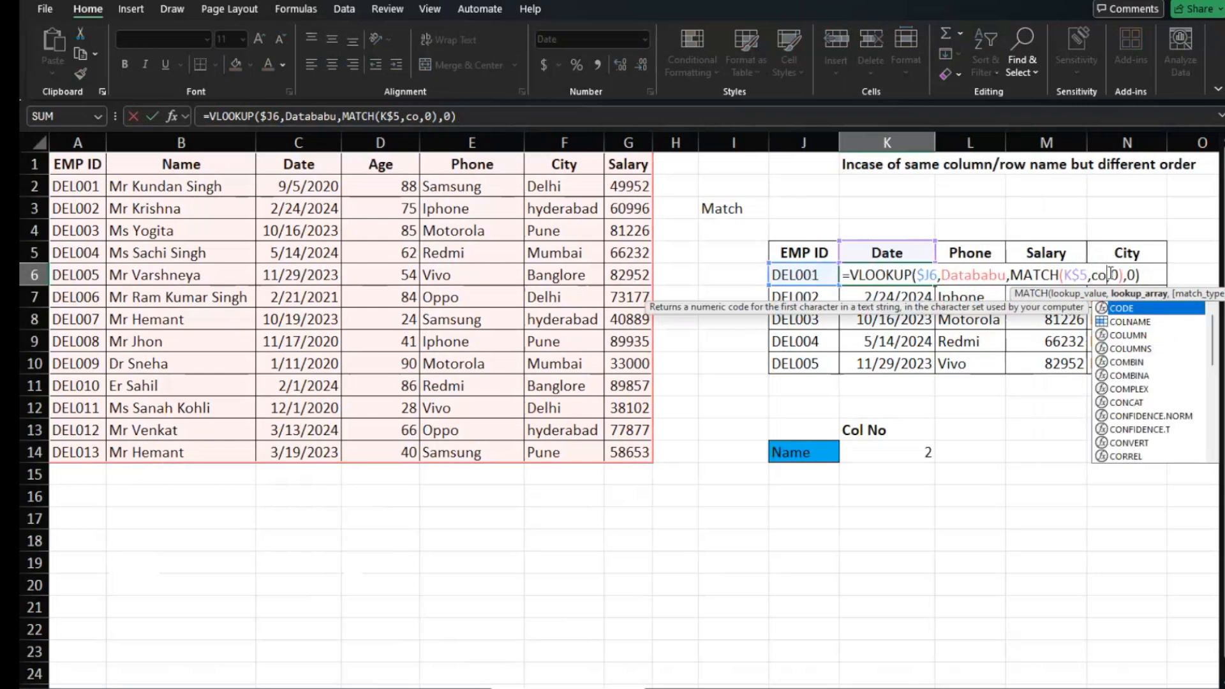
double_click(1136, 309)
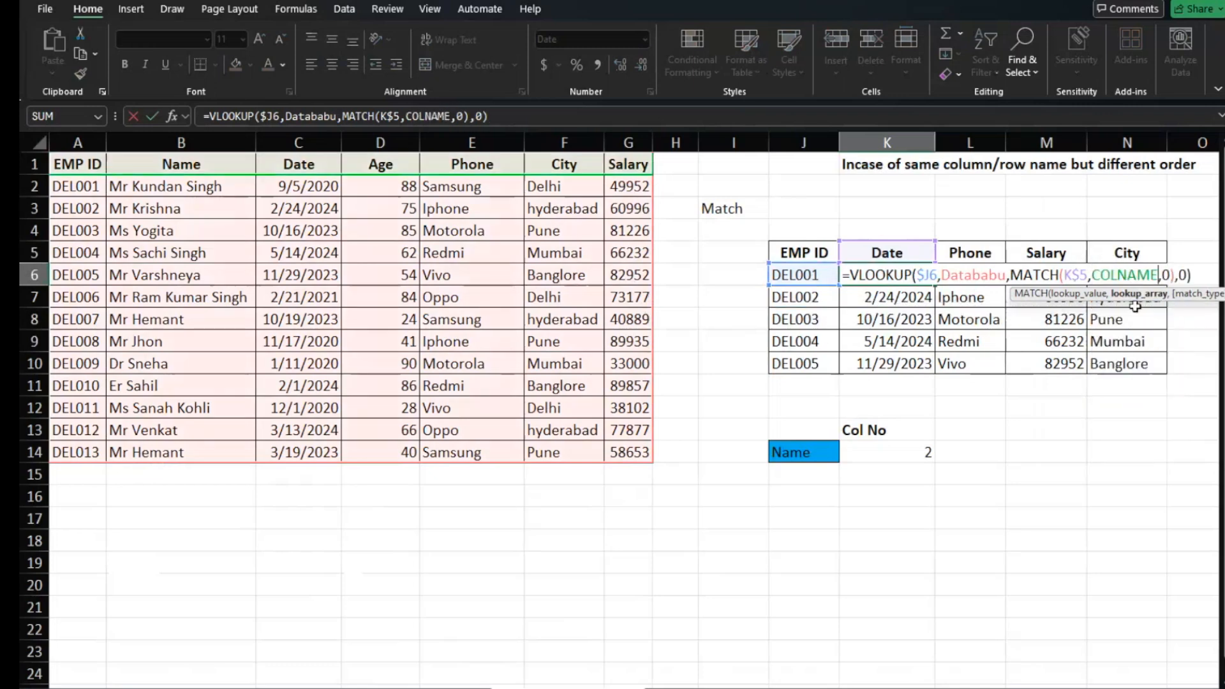
key("Return")
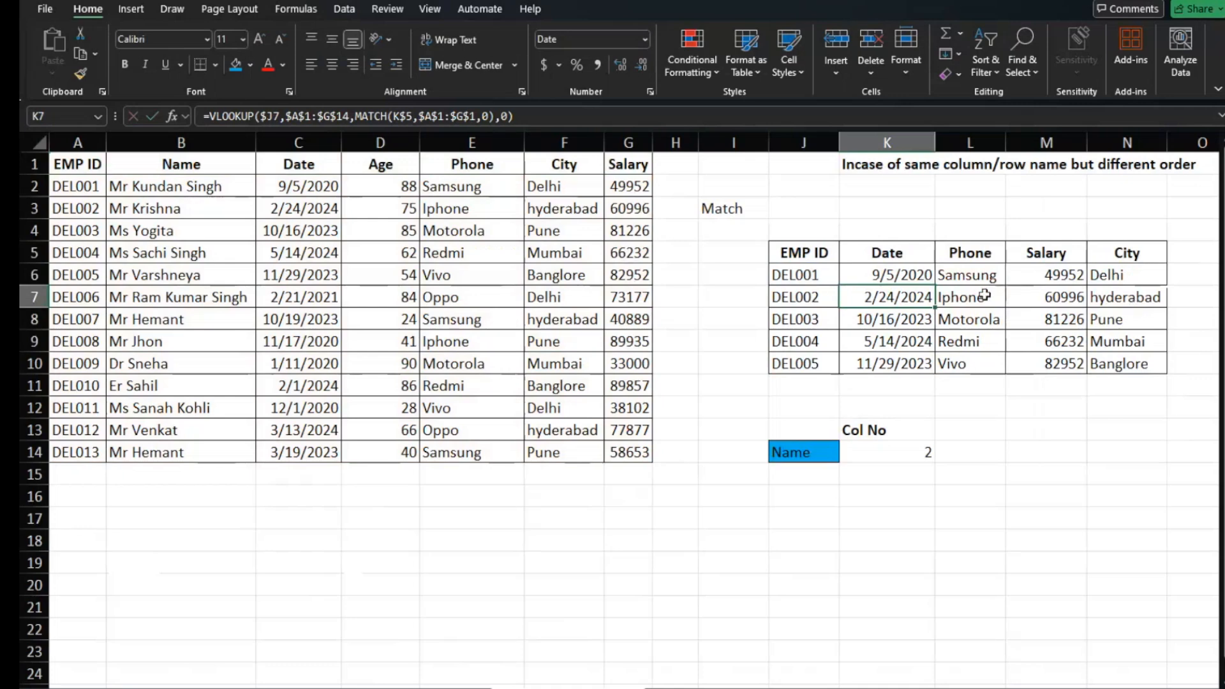
Fill the K6 formula across to City and down through DEL005, covering K6:N10
left_click(905, 266)
left_click_drag(934, 284, 938, 369)
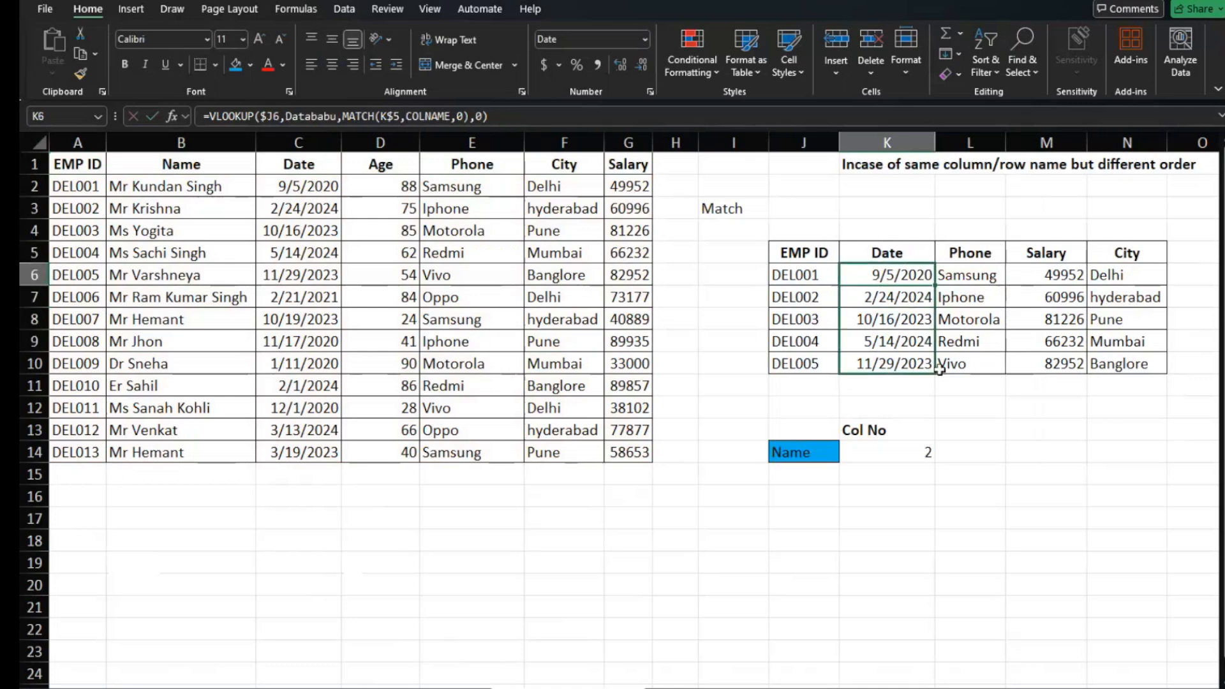
left_click(919, 276)
left_click_drag(934, 285, 1168, 285)
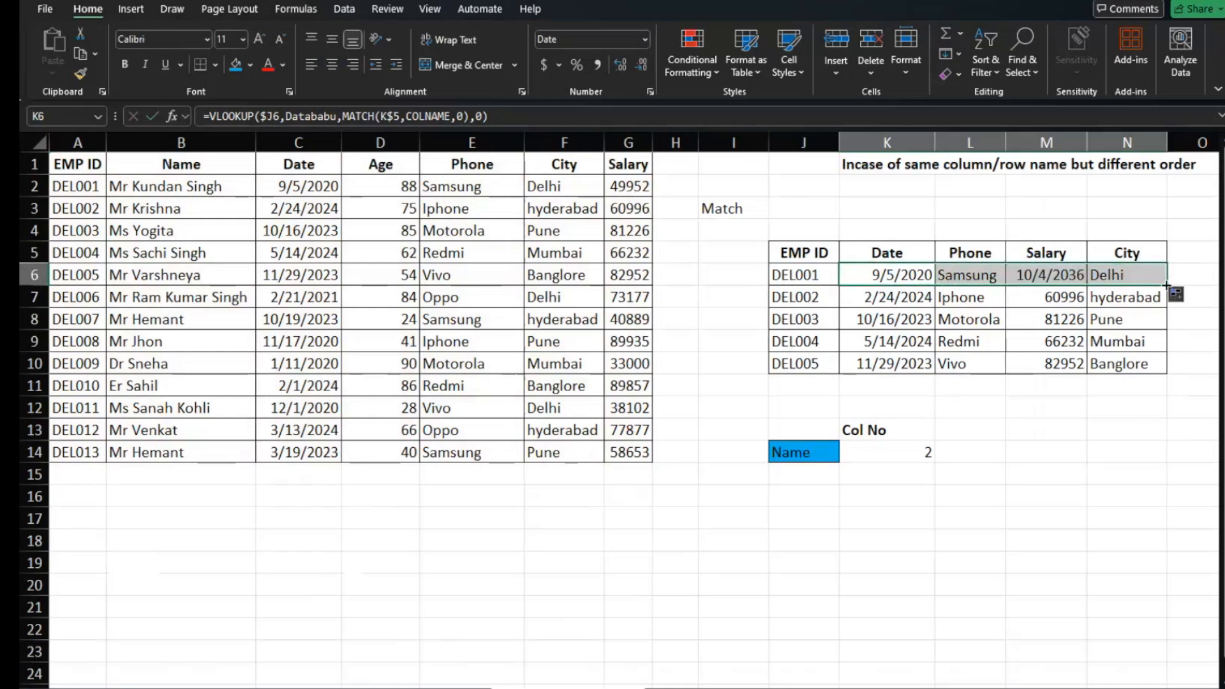
left_click_drag(1166, 285, 1157, 365)
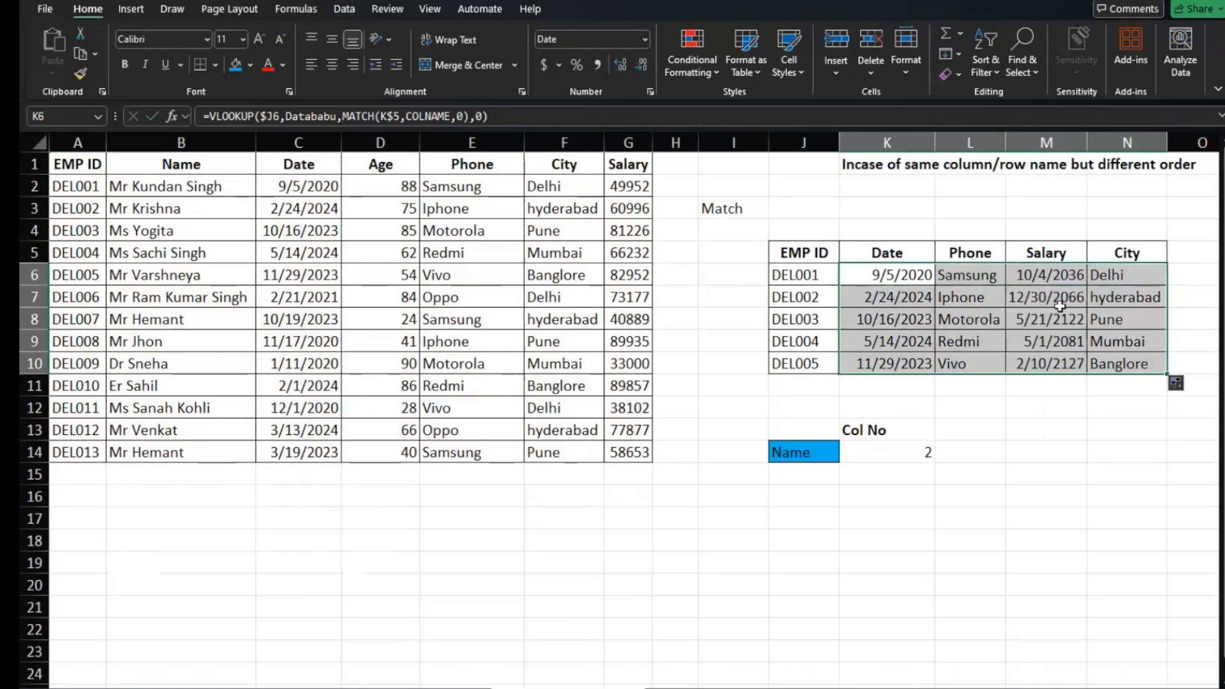
Format the Salary results in M6:M10 with the General number format
left_click_drag(1052, 275, 1052, 363)
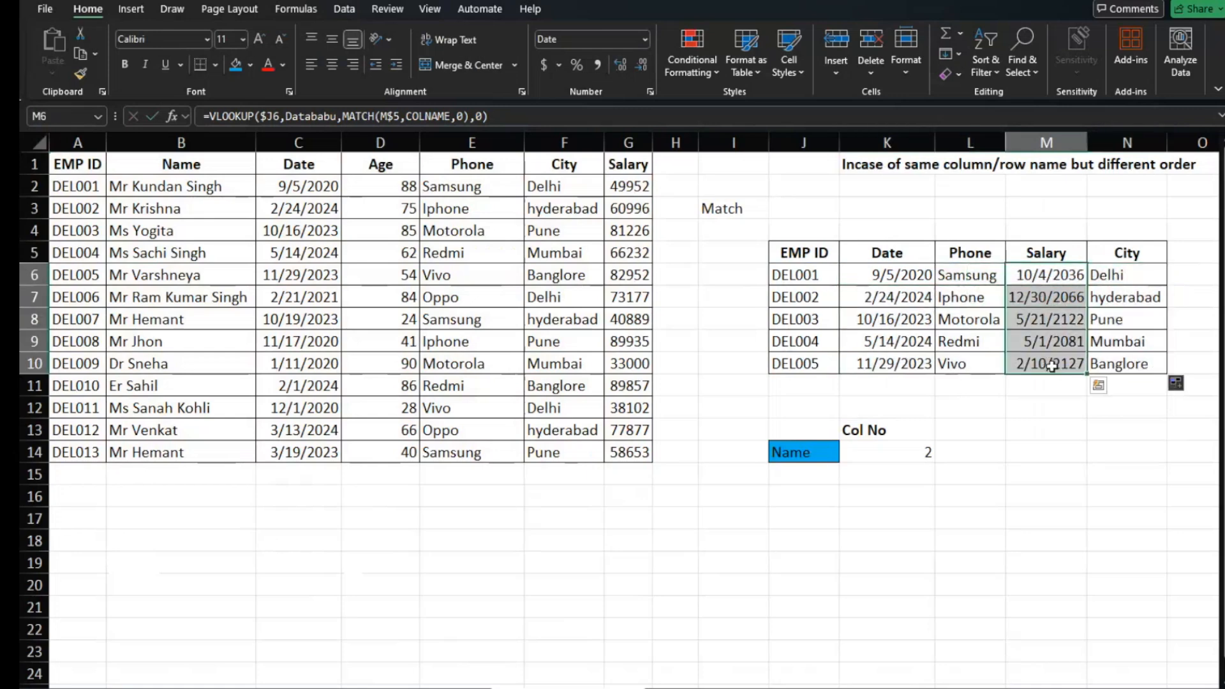
left_click(645, 38)
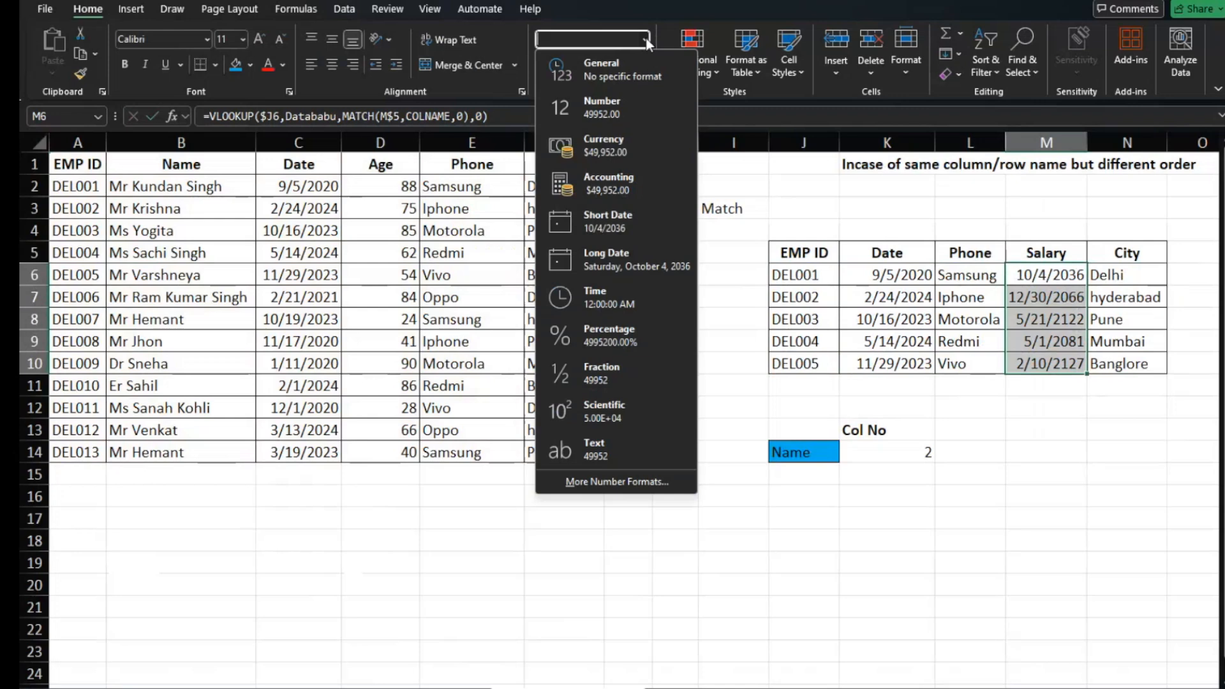
left_click(632, 77)
left_click(1027, 421)
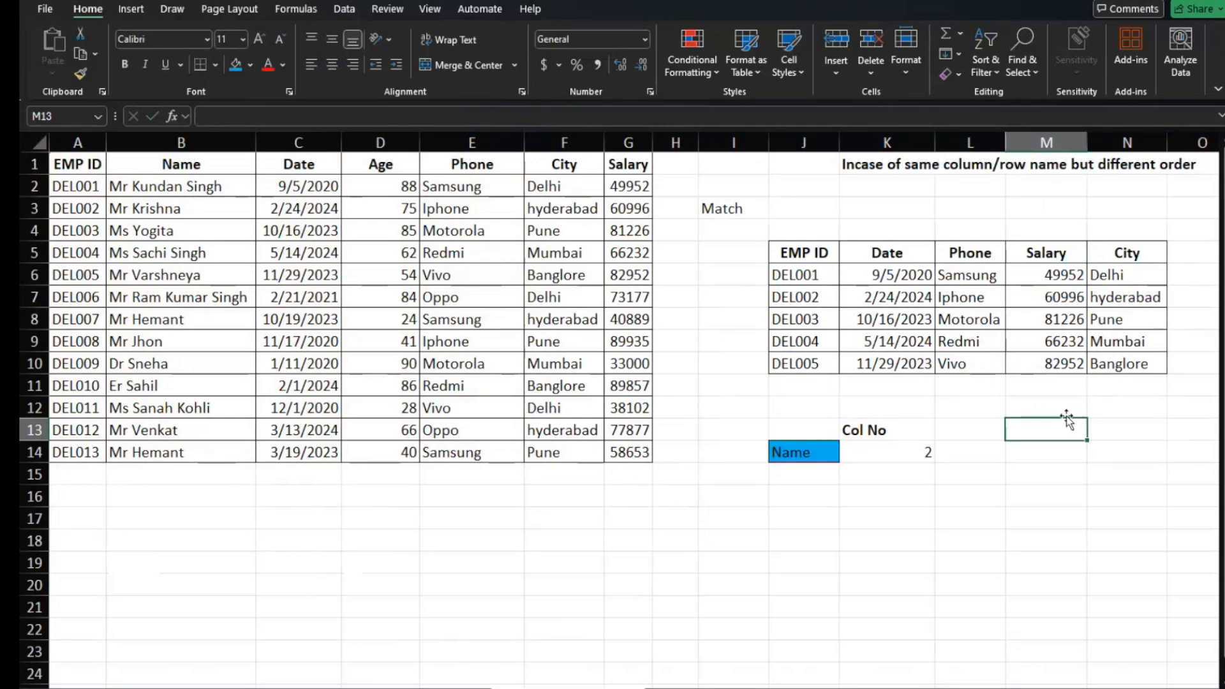
Examine the named ranges in the K6 formula and the employee table columns A to G they draw on
left_click(893, 280)
key("ctrl+Down")
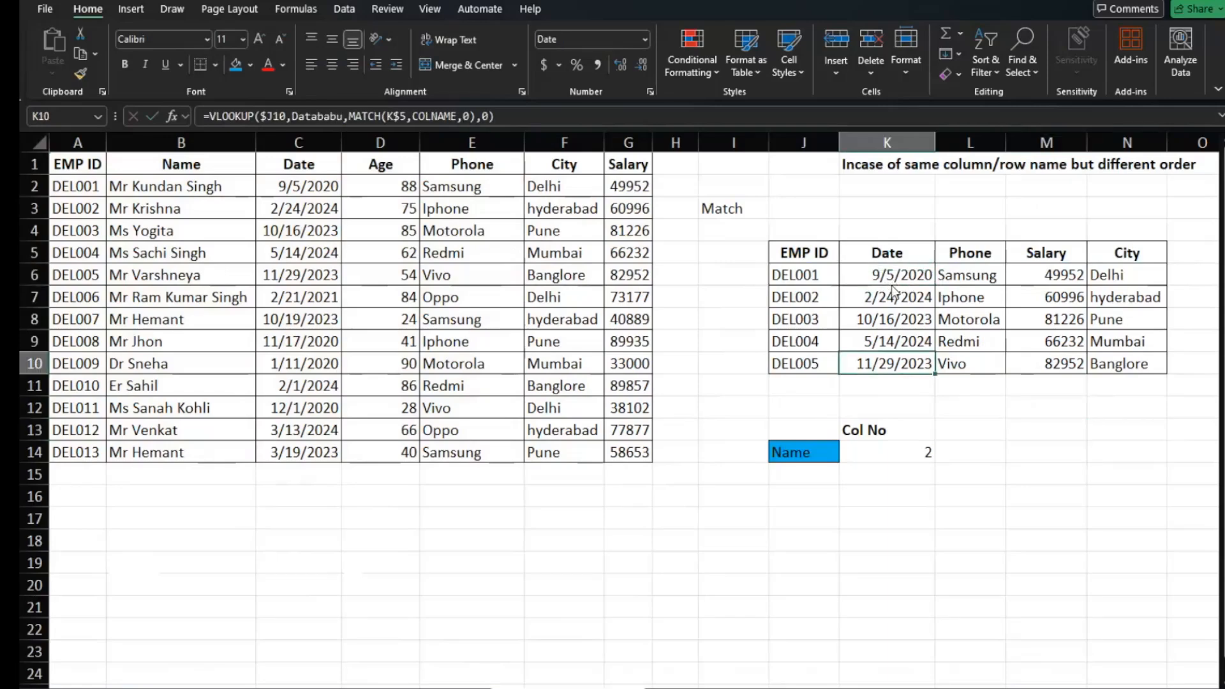
double_click(893, 285)
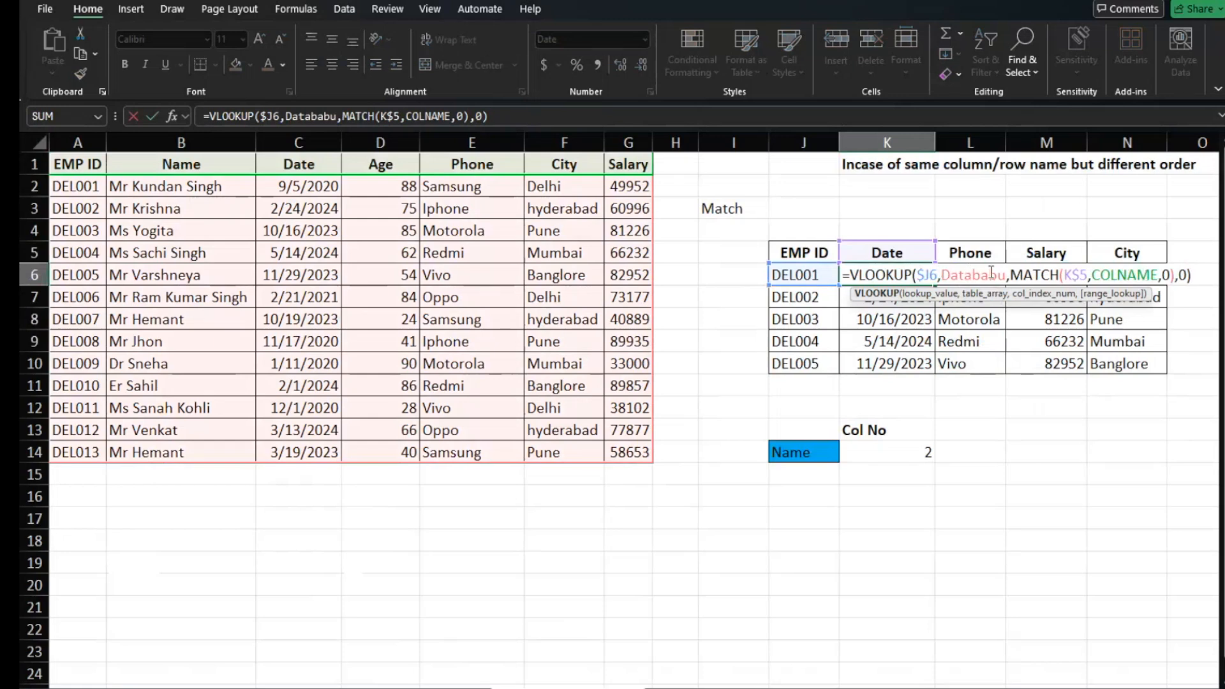
left_click(392, 252)
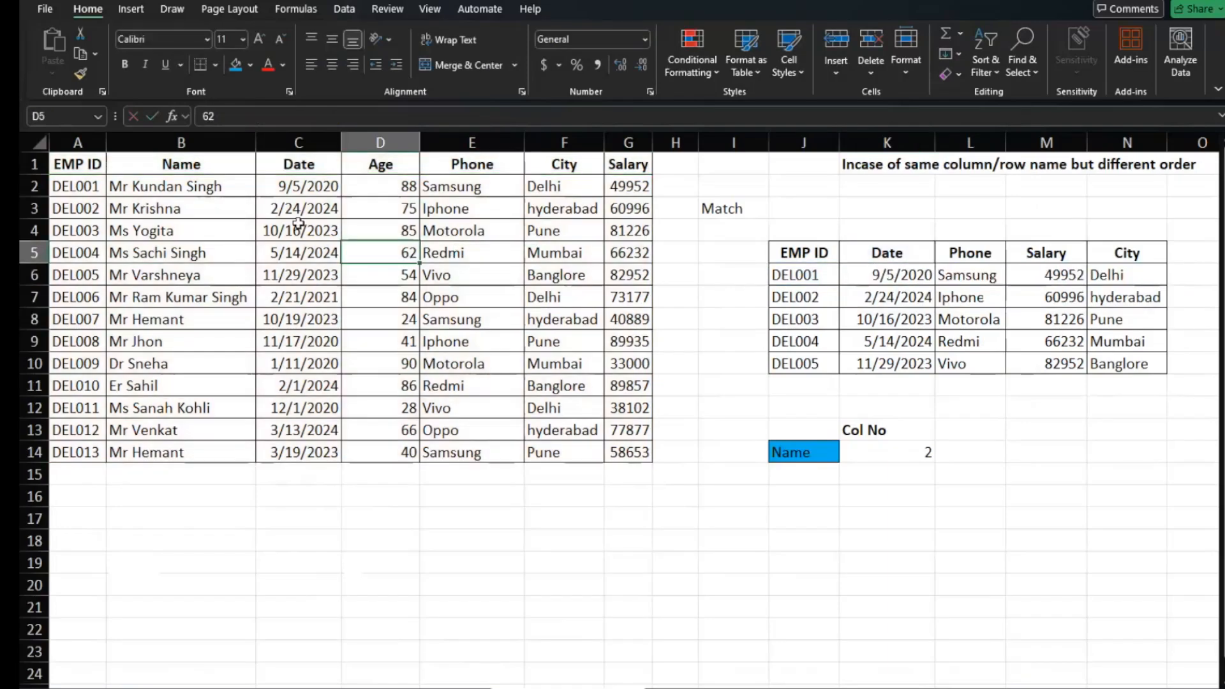
left_click_drag(77, 142, 628, 146)
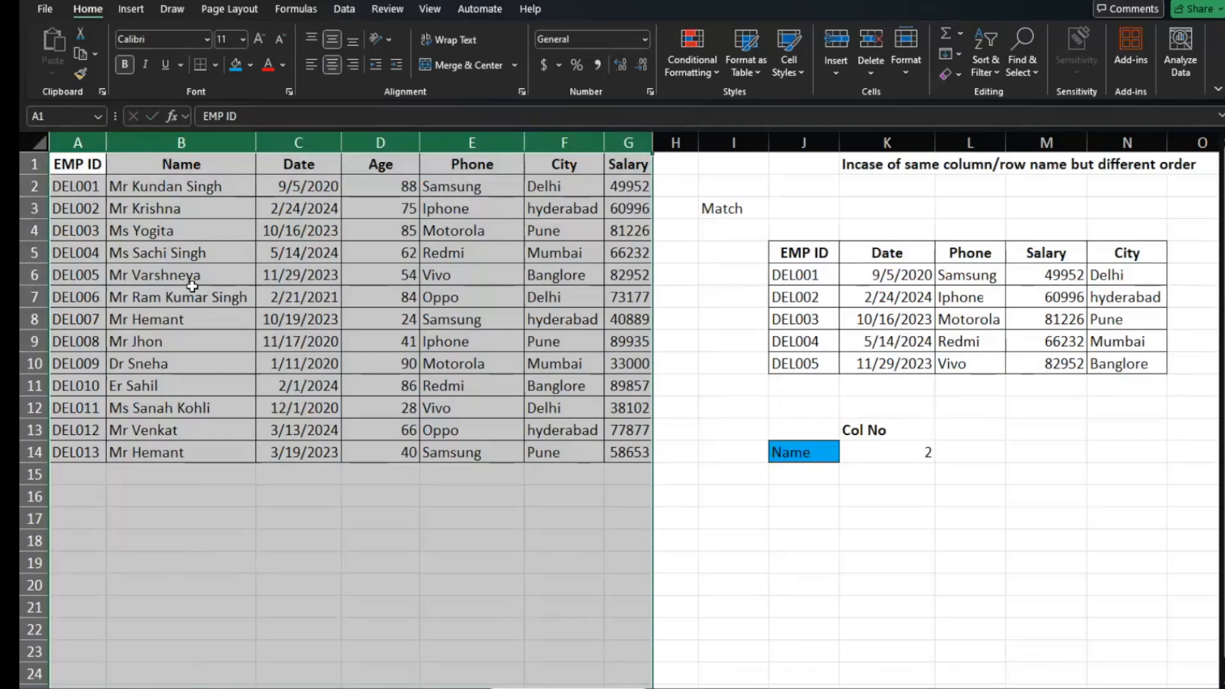
left_click(211, 407)
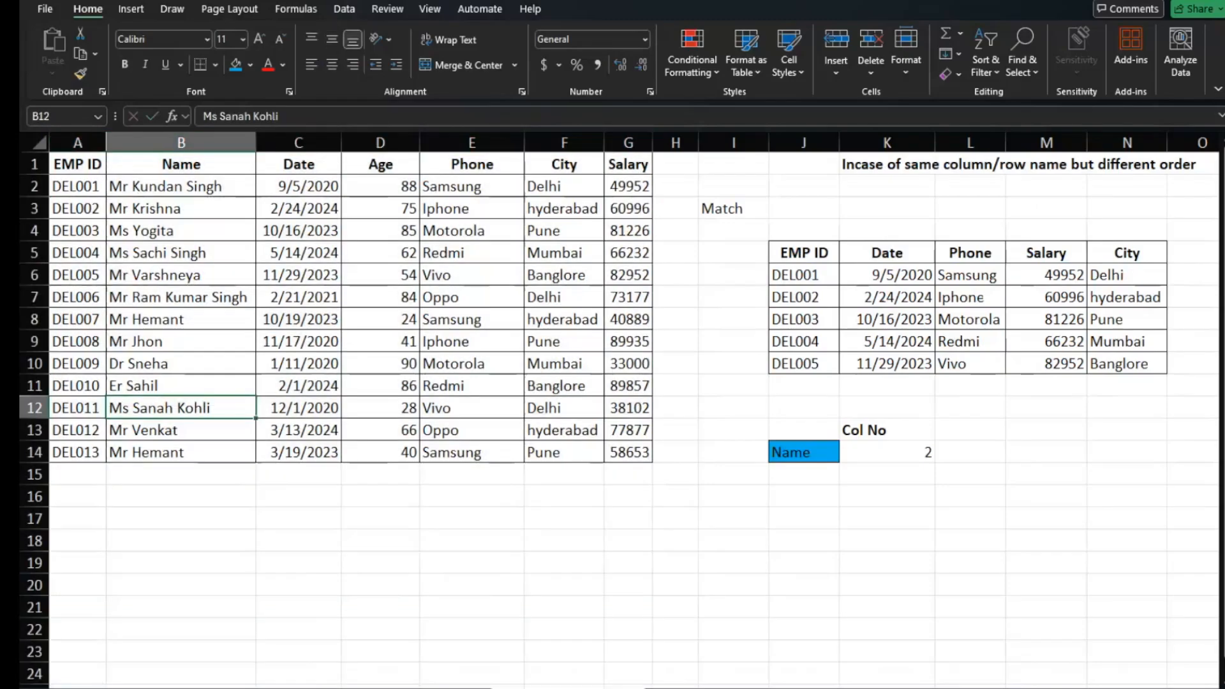
Go back through the earlier sheets to the VLOOKUP sheet with the Manual and Filter notes
key("ctrl+Page_Up")
key("ctrl+Page_Up")
key("ctrl+Page_Up")
key("ctrl+Page_Up")
key("ctrl+Page_Up")
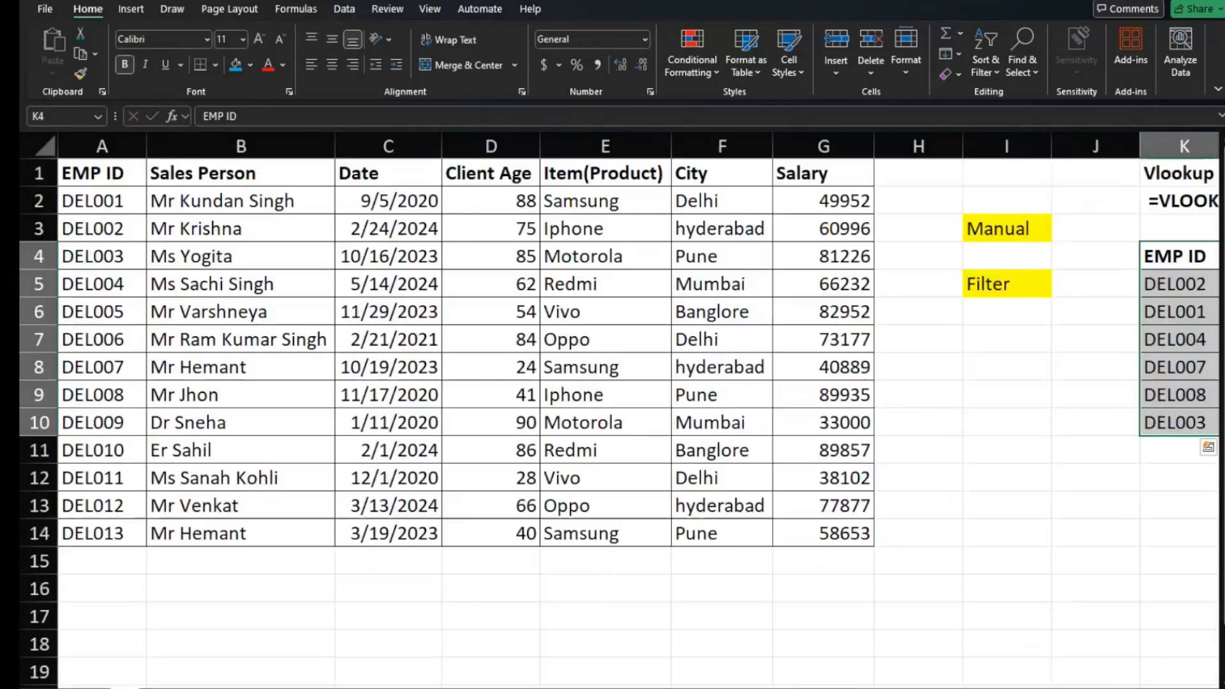